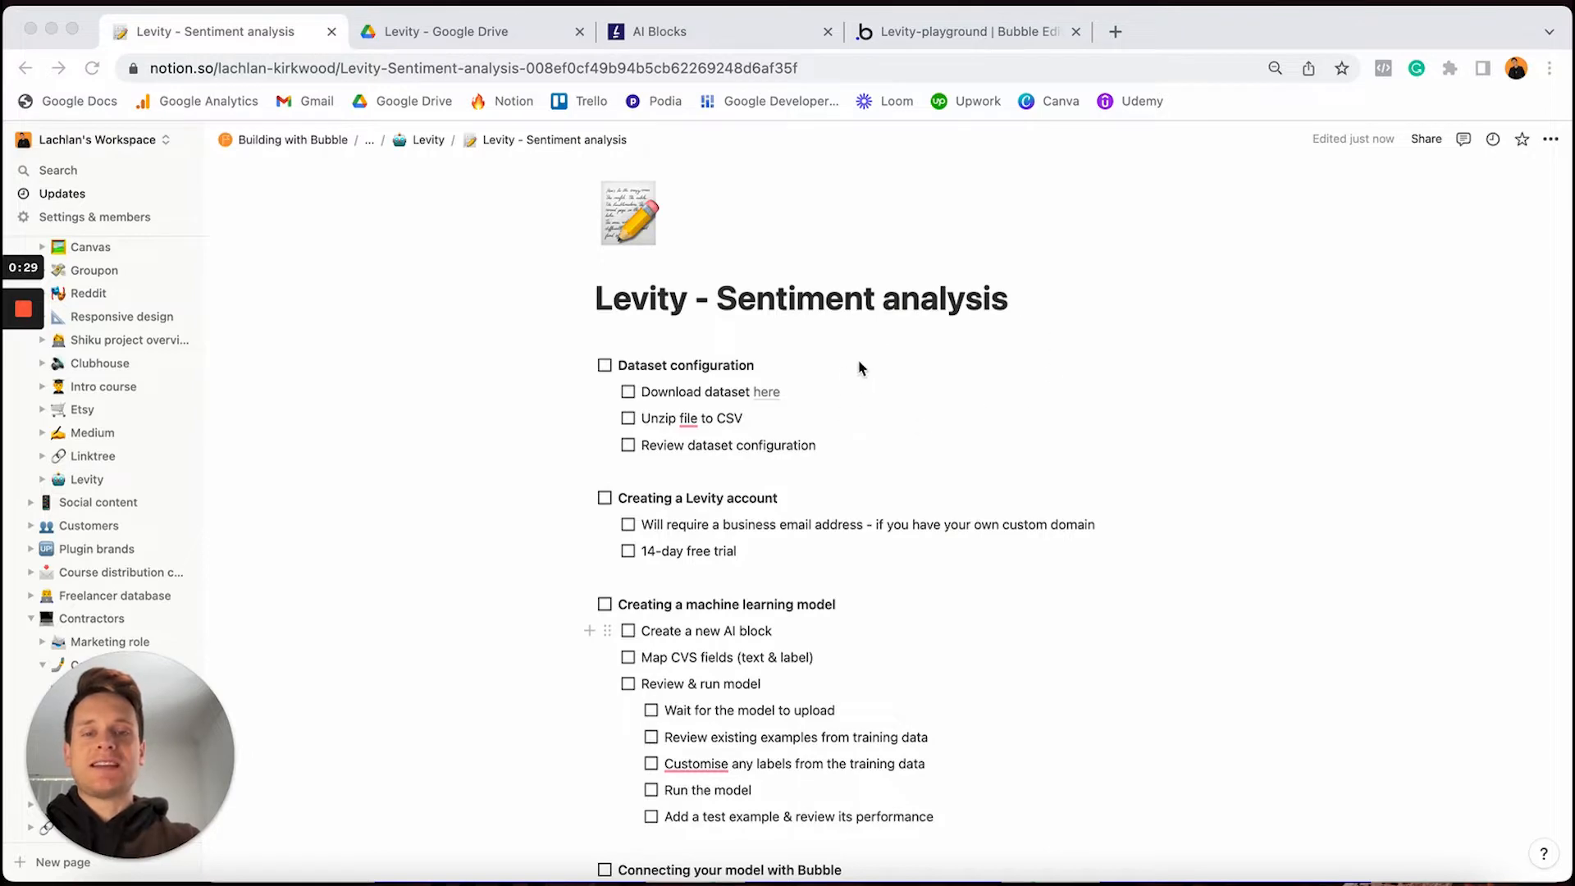
Tick and then untick the 'Installing the Levity plugin' task in the Notion checklist
scroll(861, 368, "down", 5)
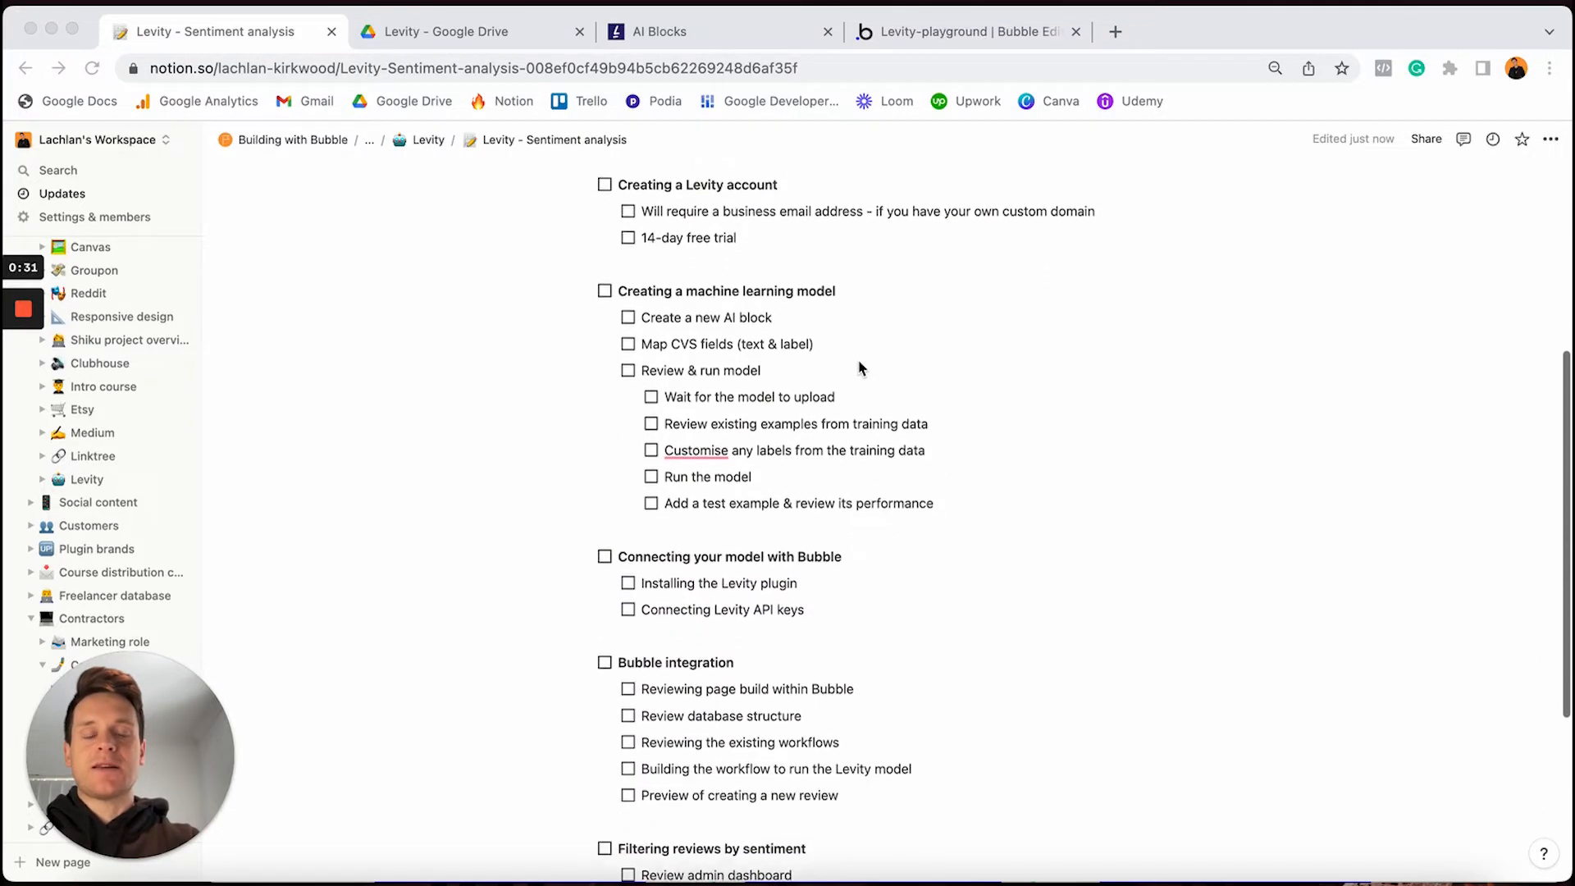
scroll(788, 598, "down", 2)
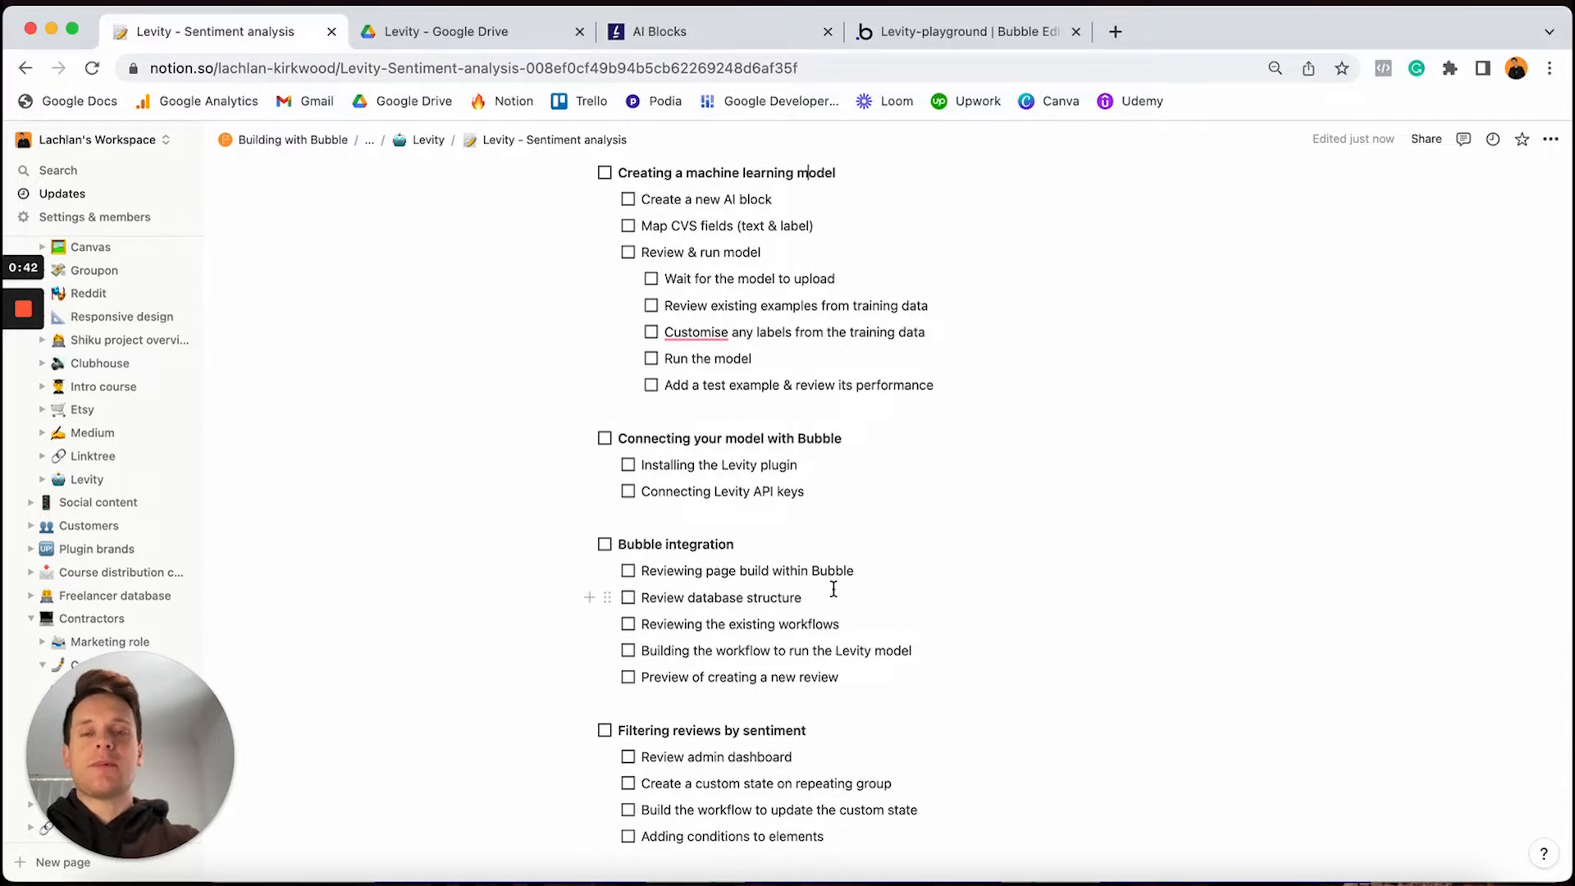
left_click(629, 467)
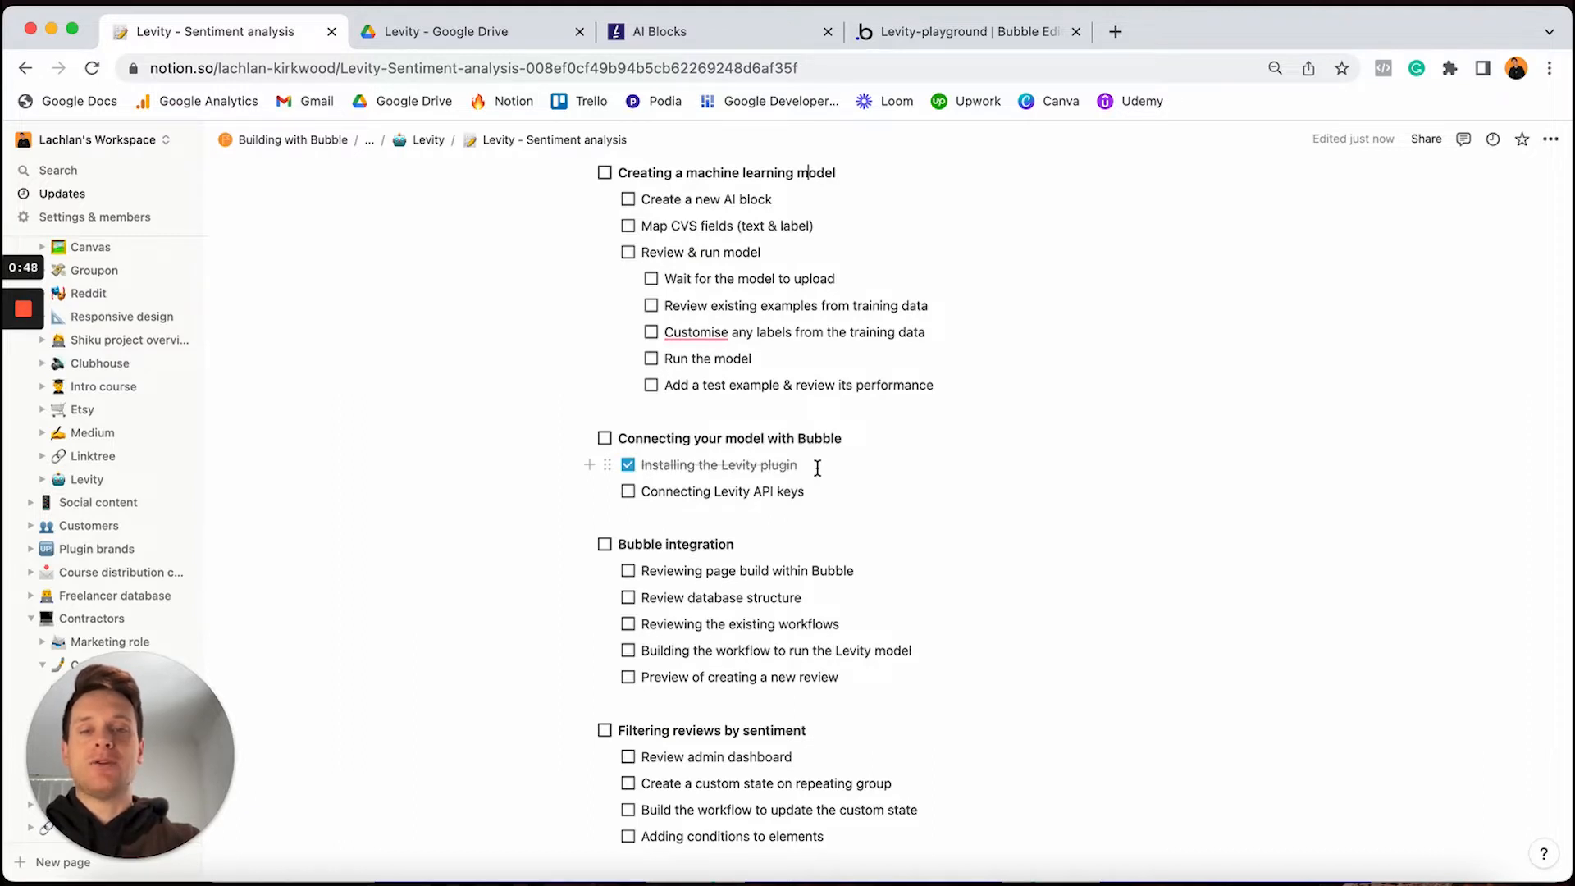
left_click(629, 467)
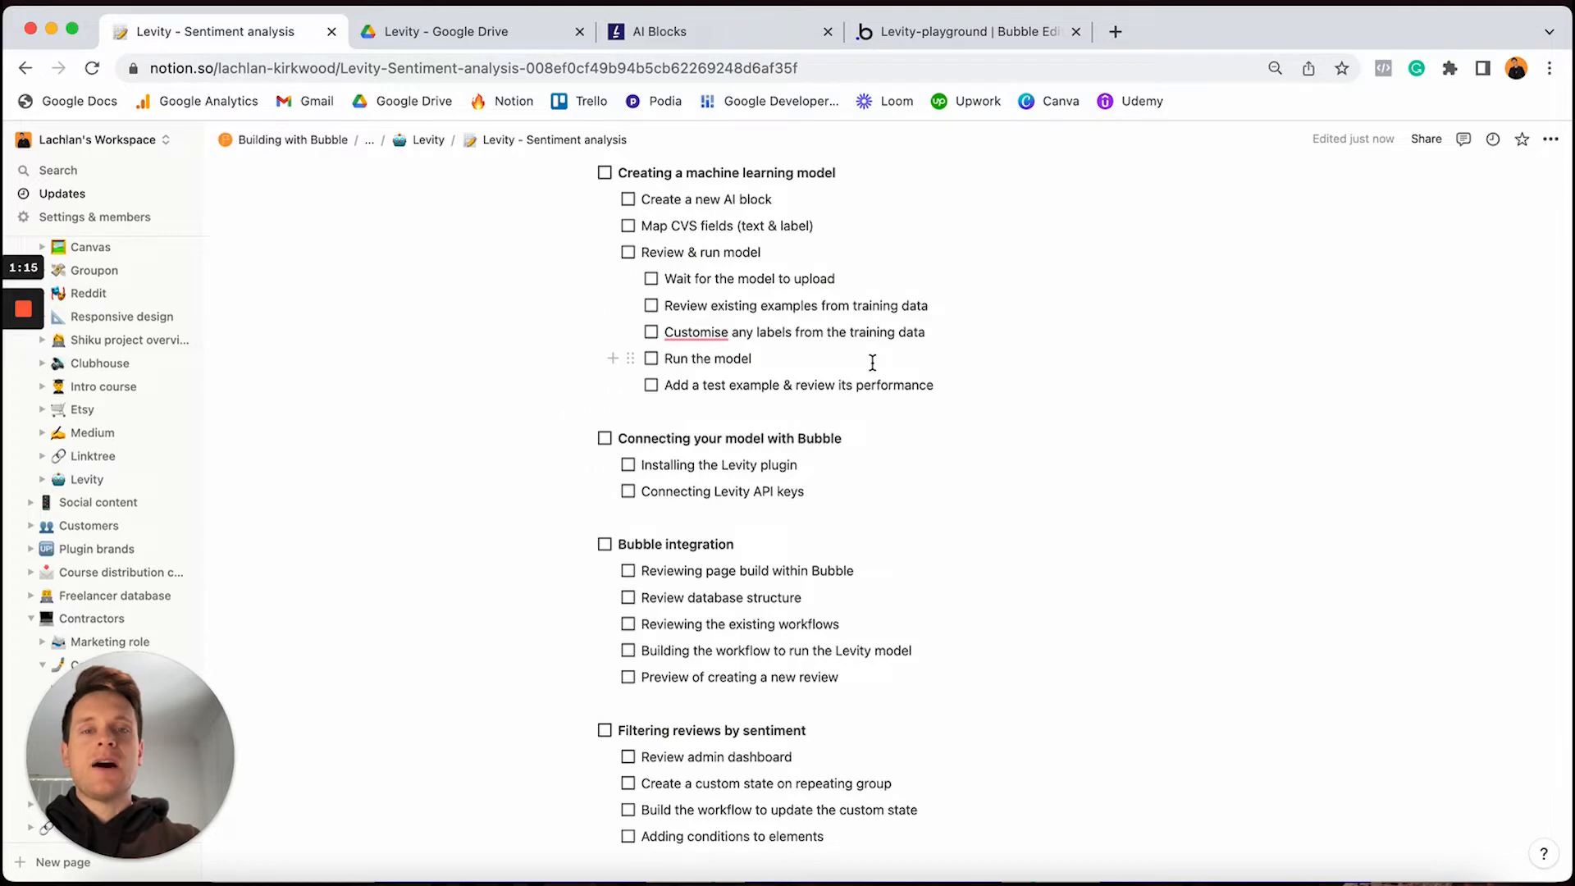
Switch to the Levity - Google Drive tab to preview Ecommerce-Review-Sentiment.zip
scroll(872, 363, "up", 1)
scroll(872, 361, "up", 10)
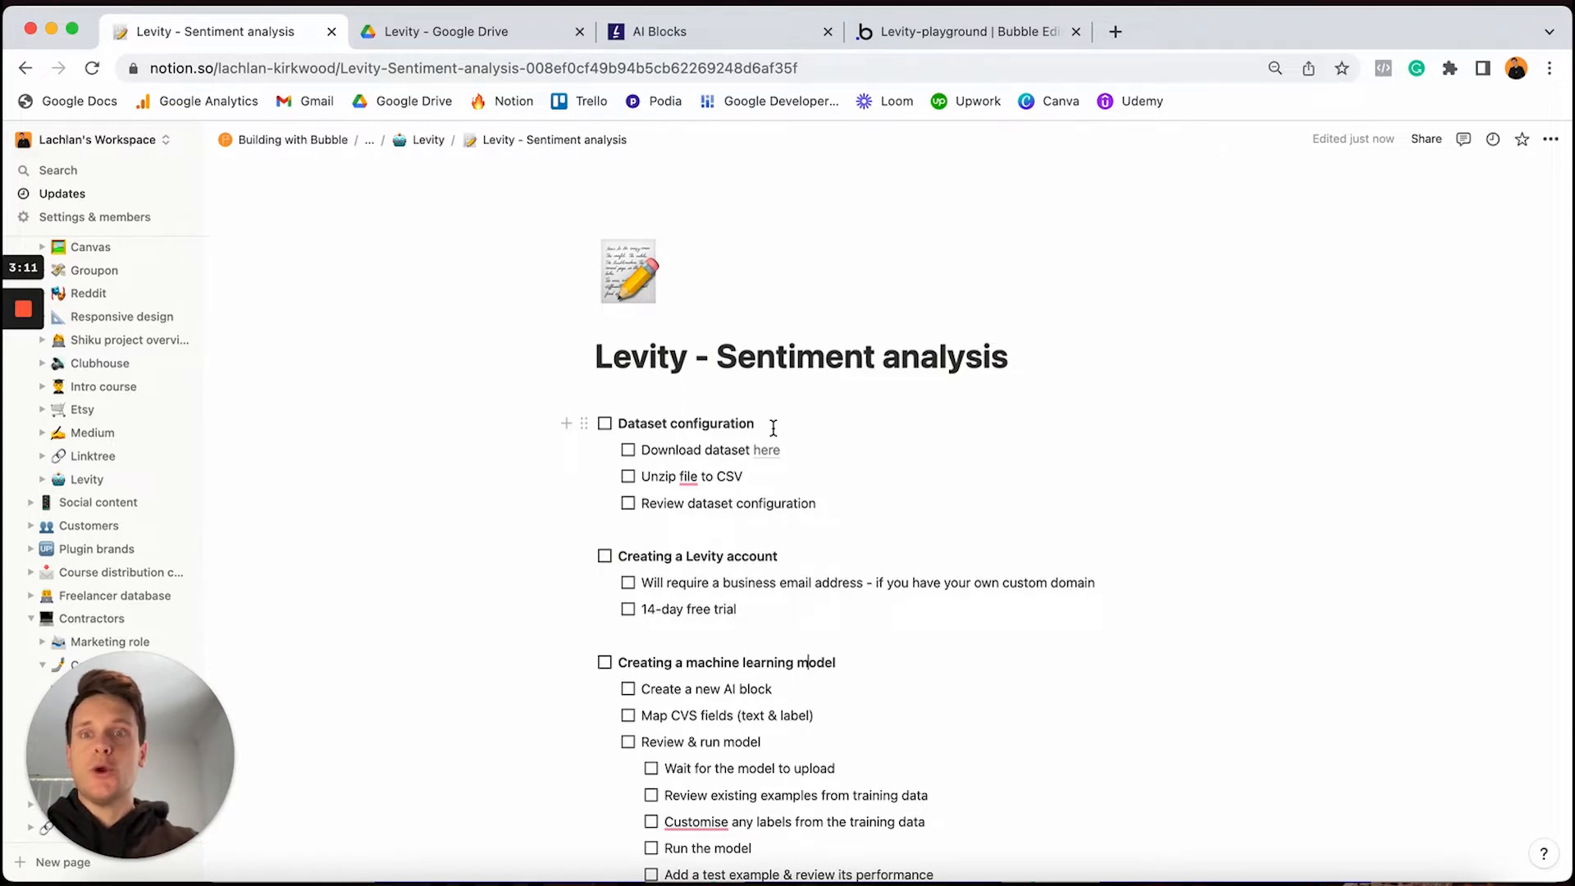
mouse_move(768, 457)
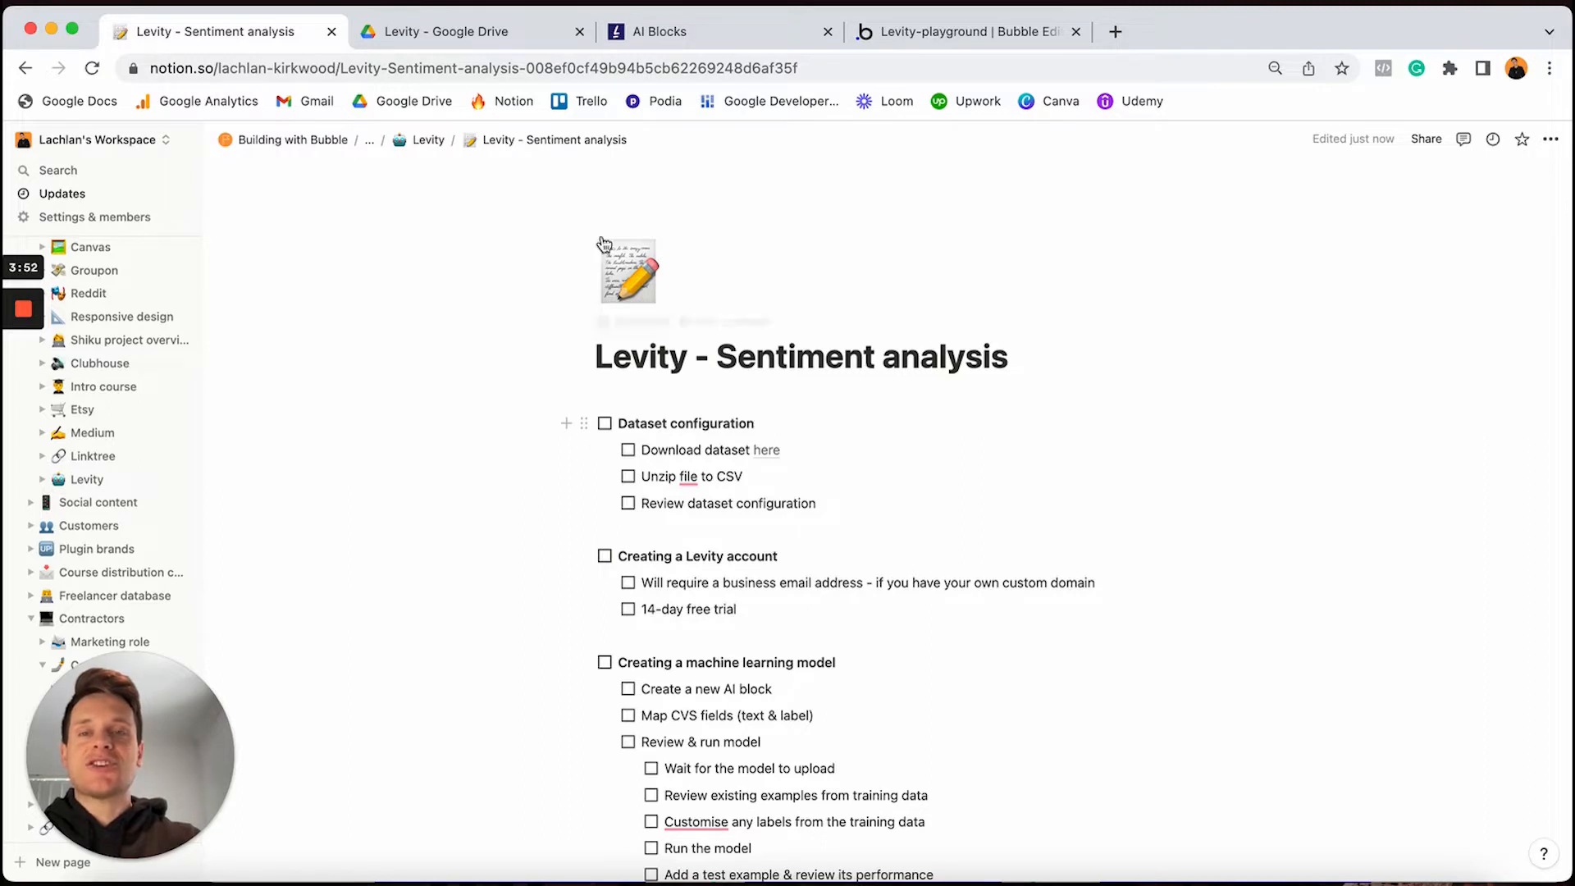
left_click(513, 39)
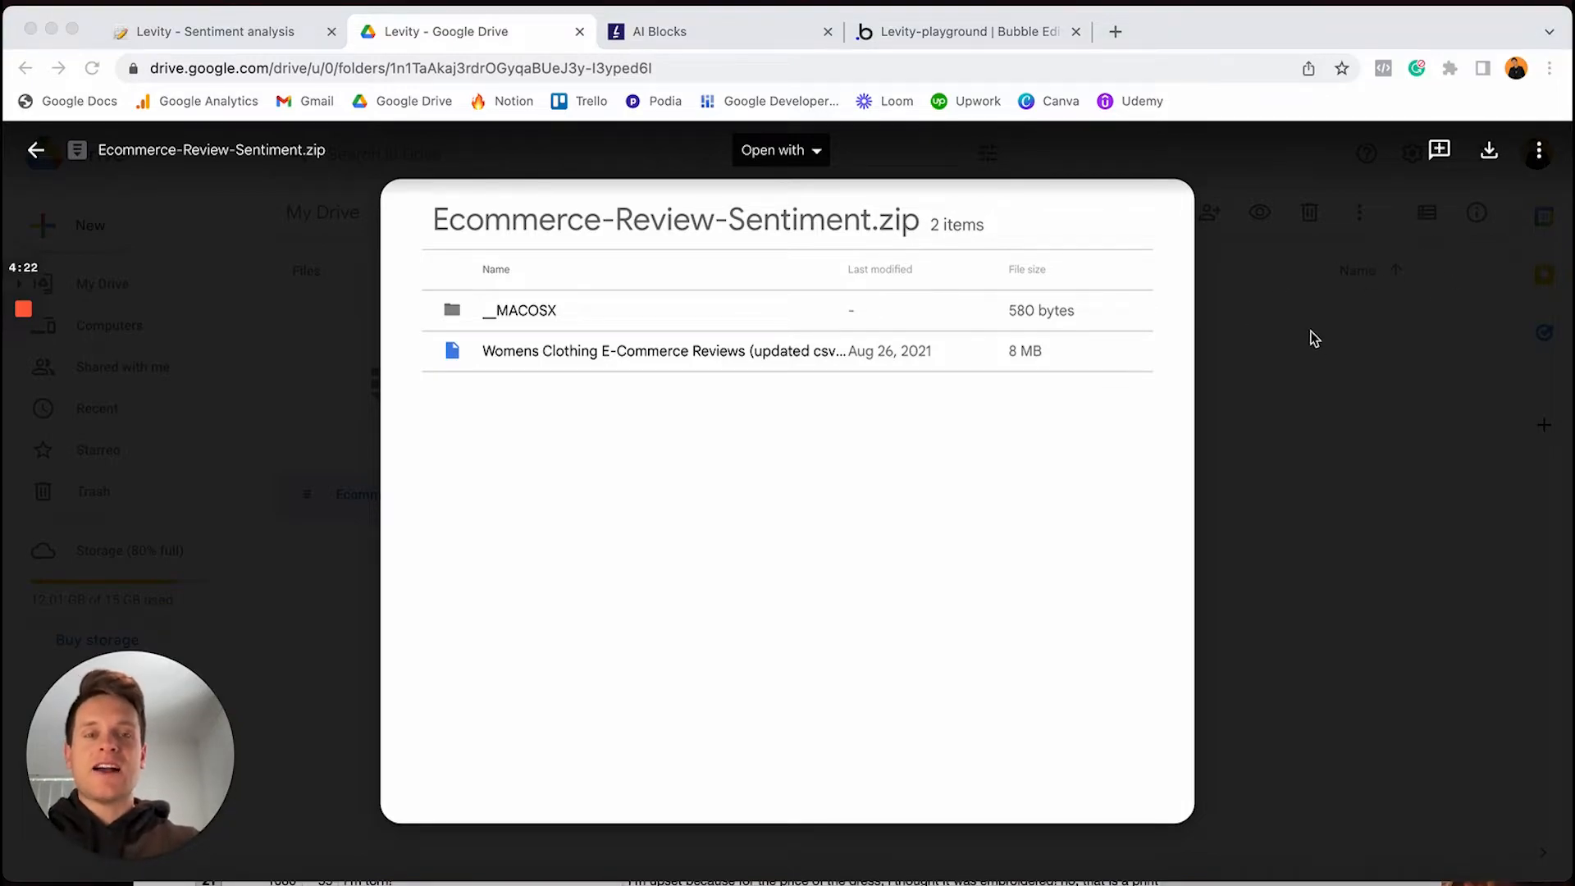
Bring the Womens Clothing E-Commerce Reviews Numbers window forward and stretch it edge to edge
key("ctrl+Up")
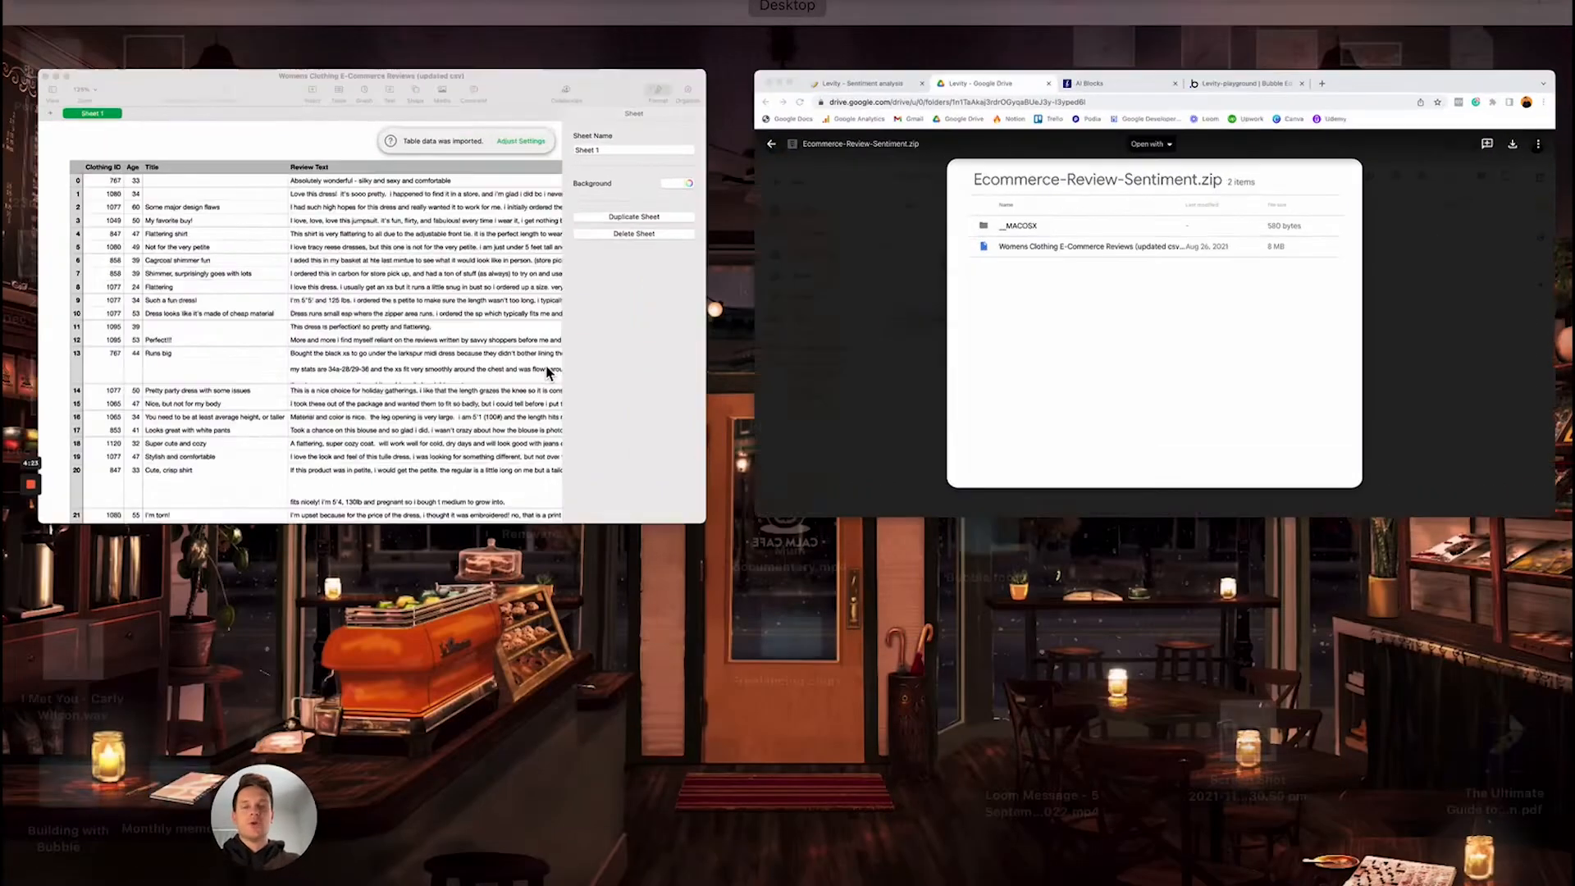
left_click(548, 371)
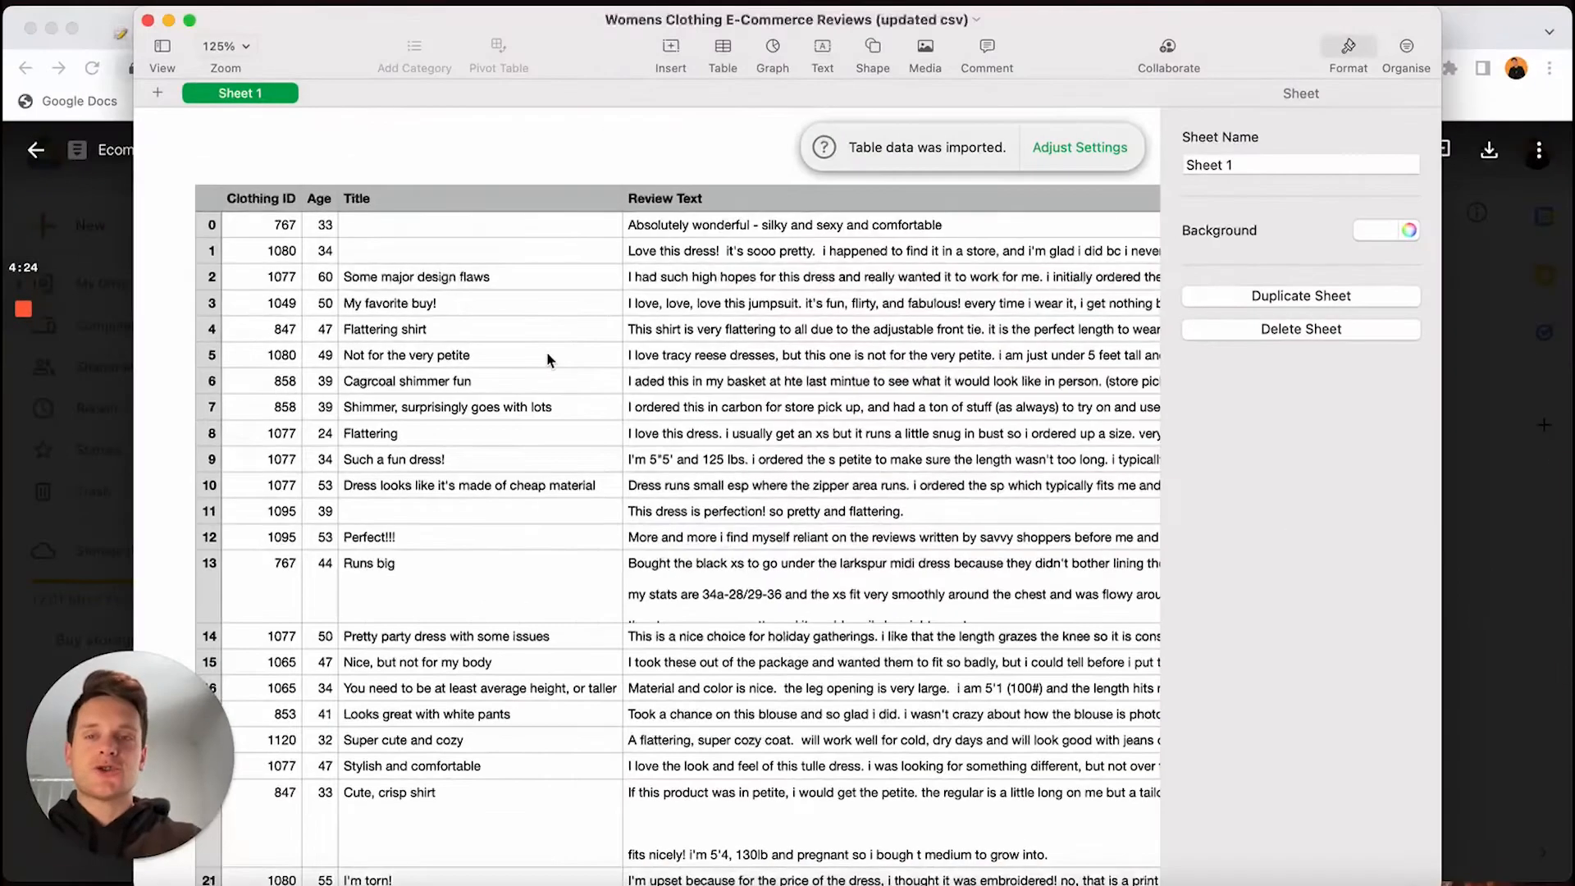
left_click_drag(1436, 10, 1567, 10)
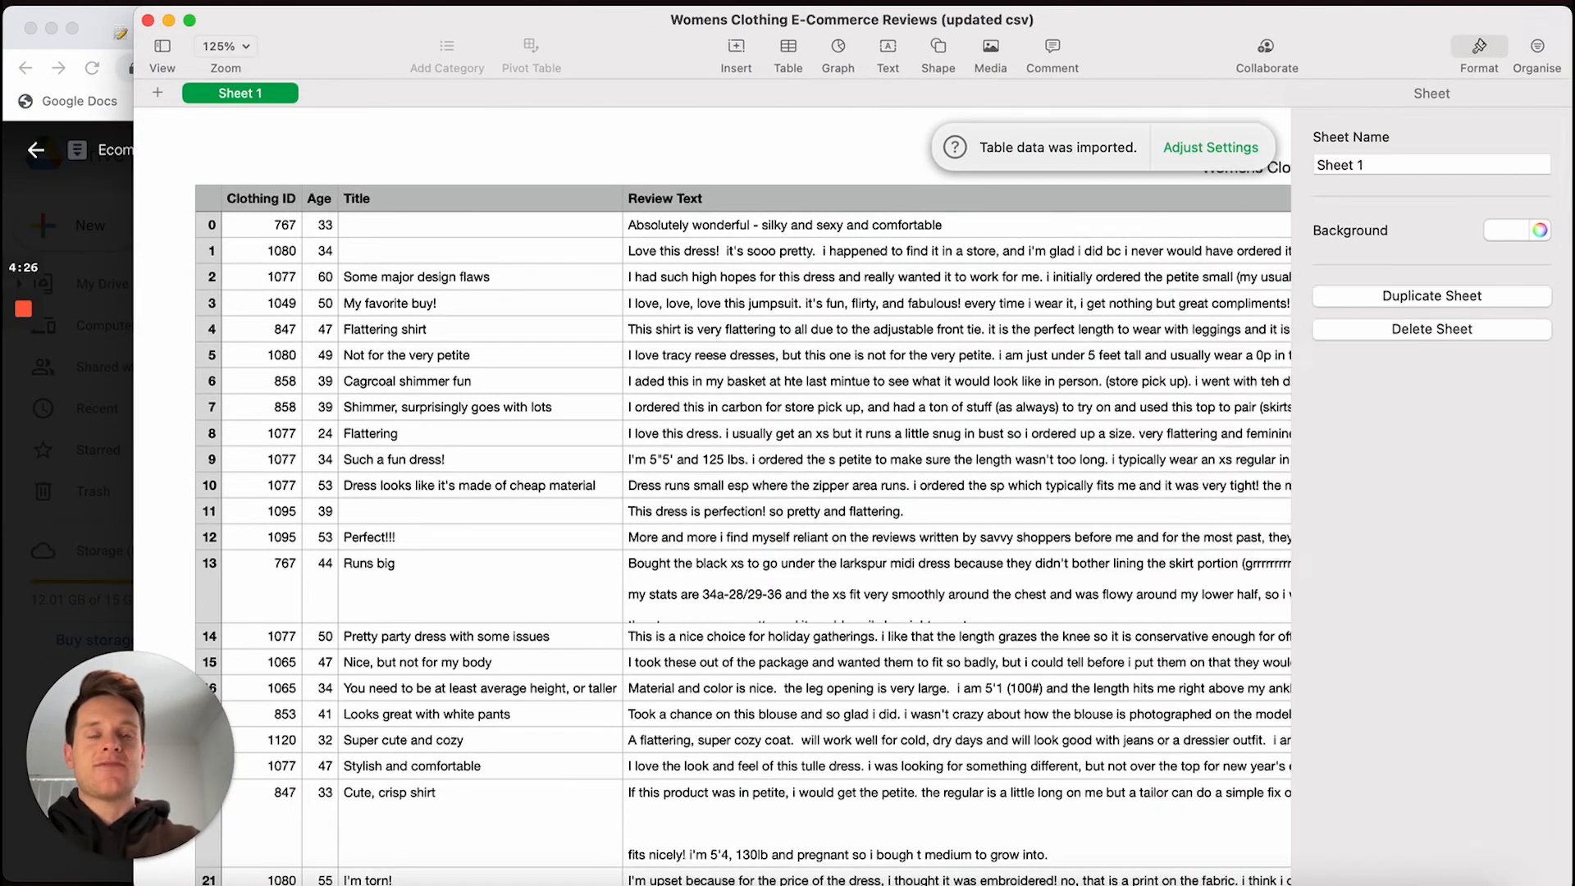
left_click_drag(141, 6, 45, 6)
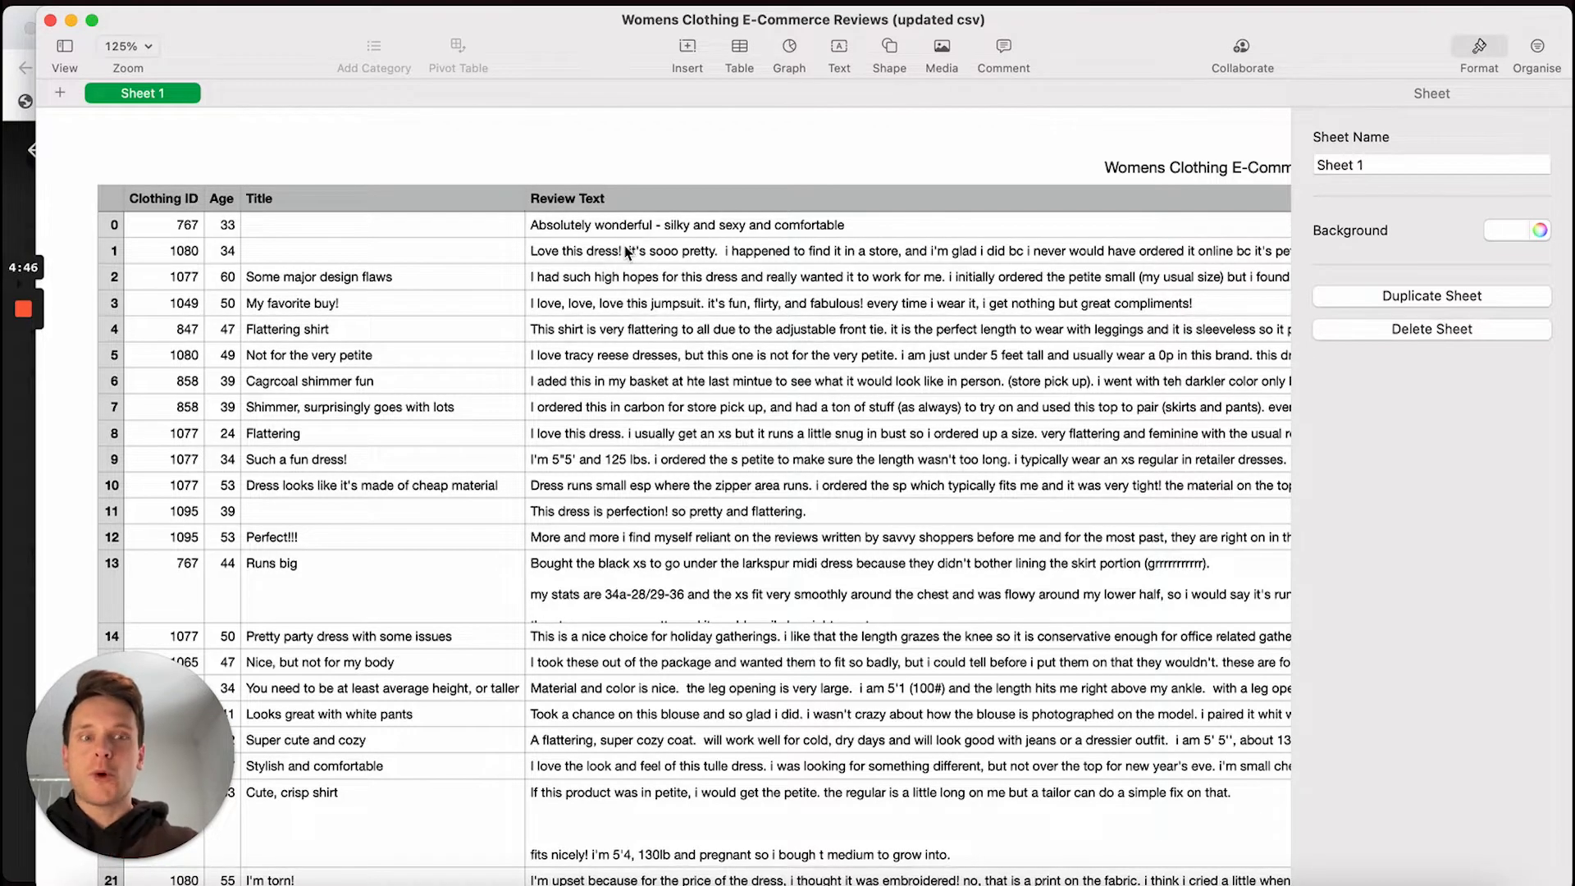
scroll(626, 250, "right", 5)
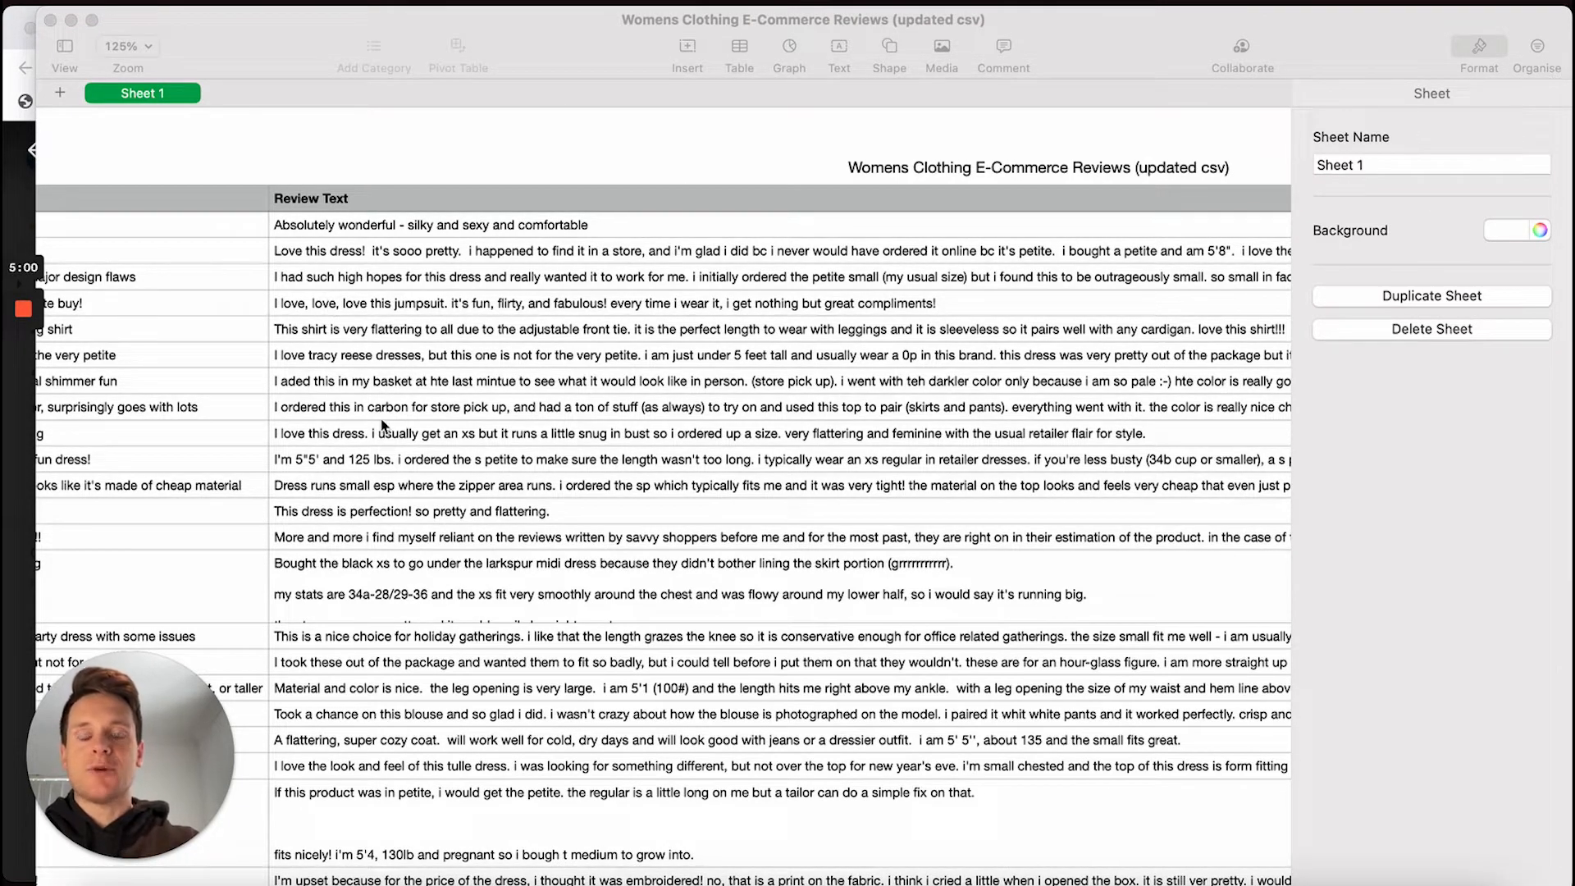
scroll(460, 308, "right", 5)
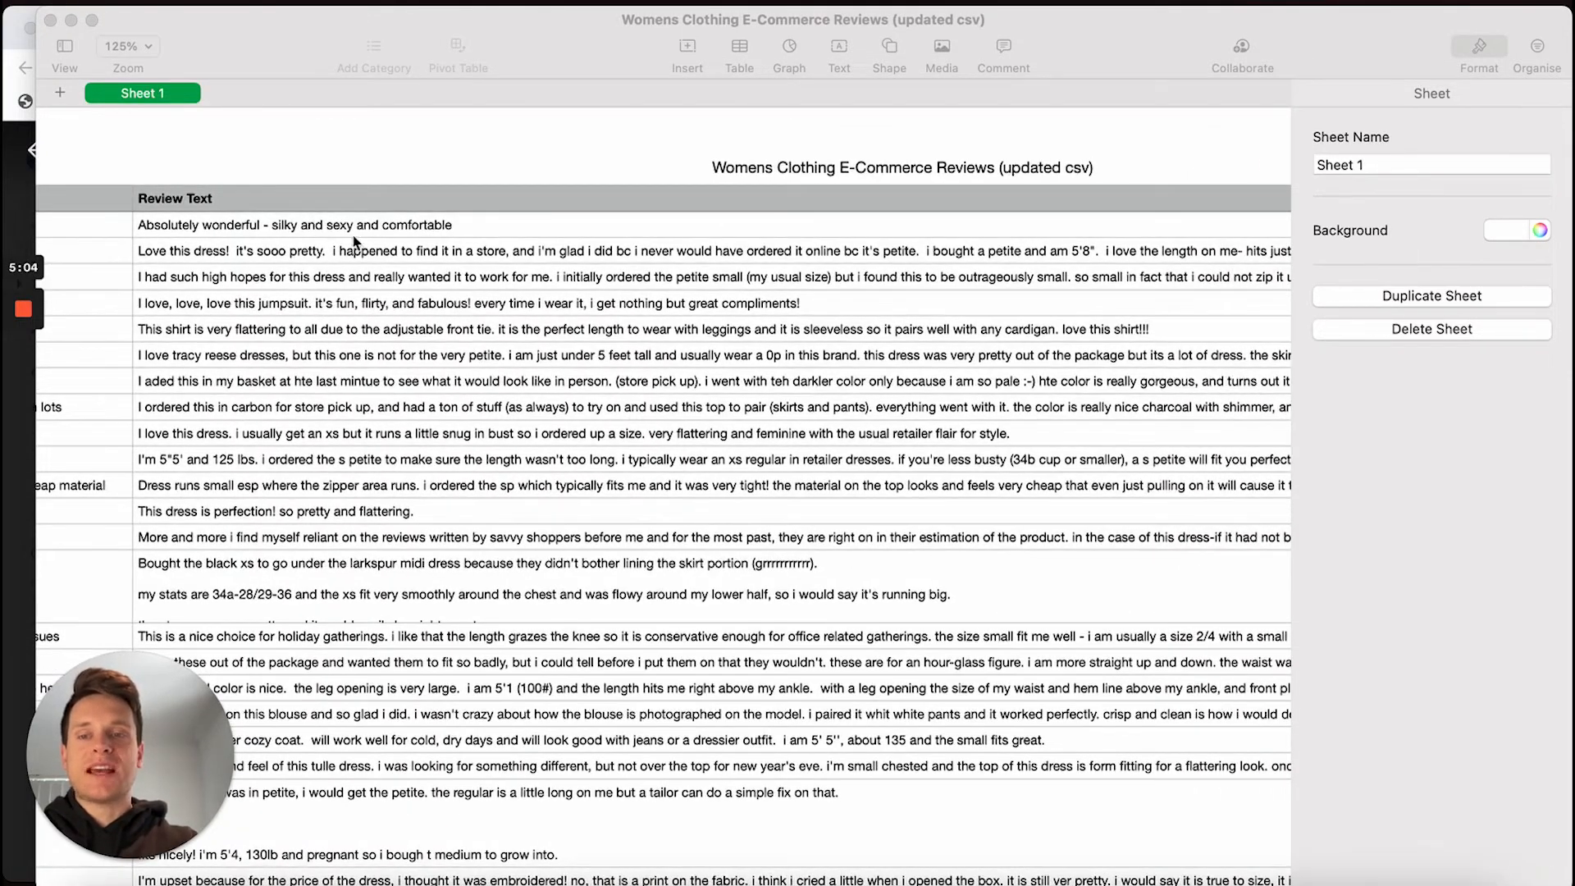
scroll(328, 378, "down", 5)
scroll(329, 380, "down", 5)
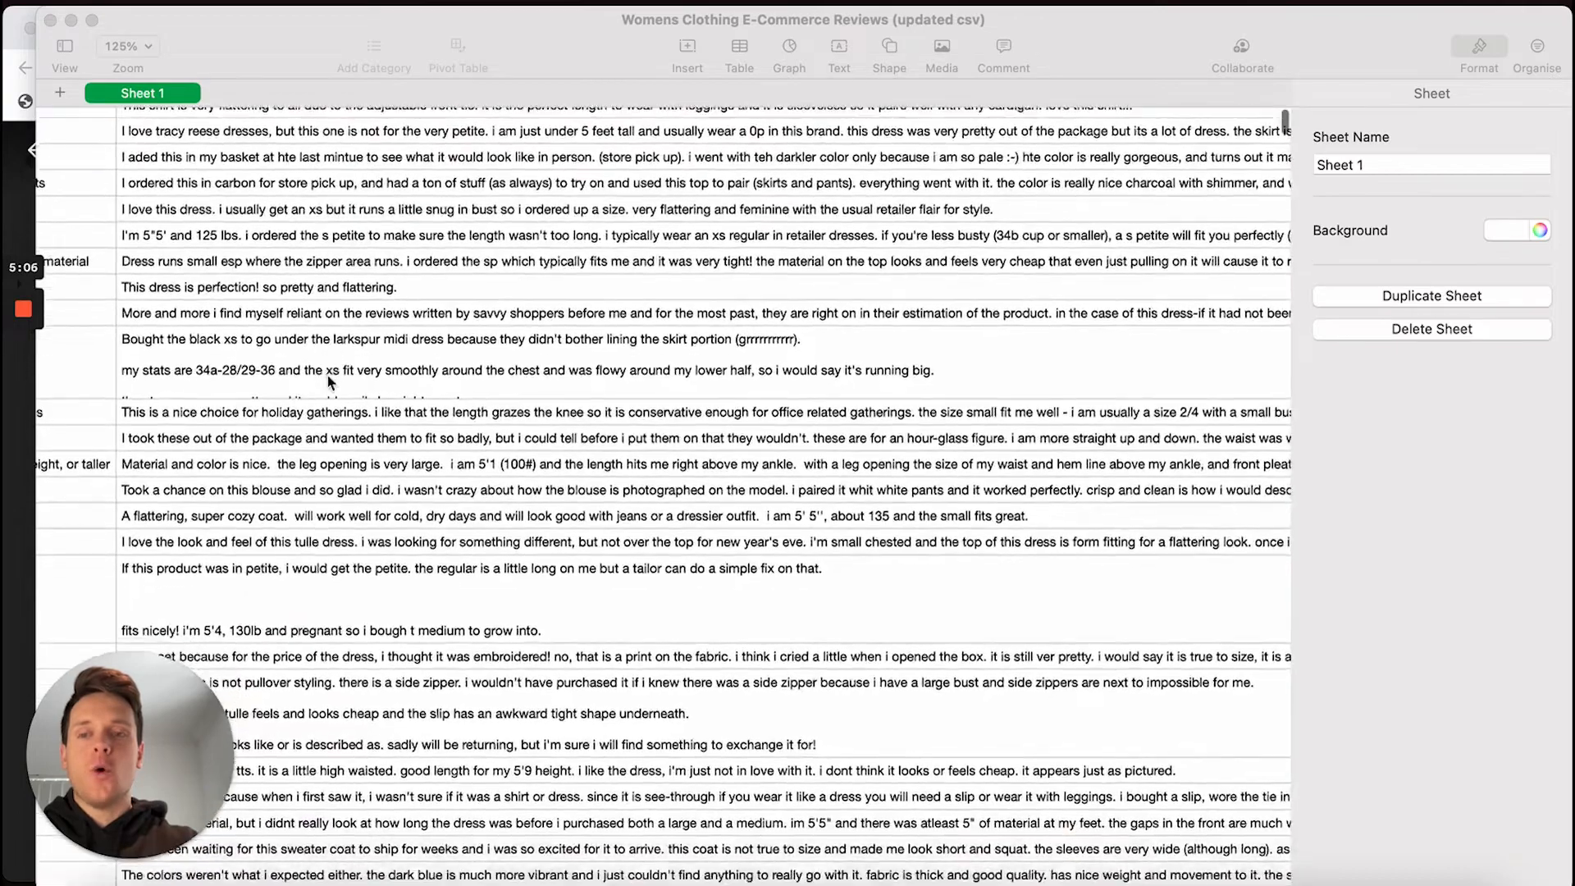
scroll(404, 462, "down", 5)
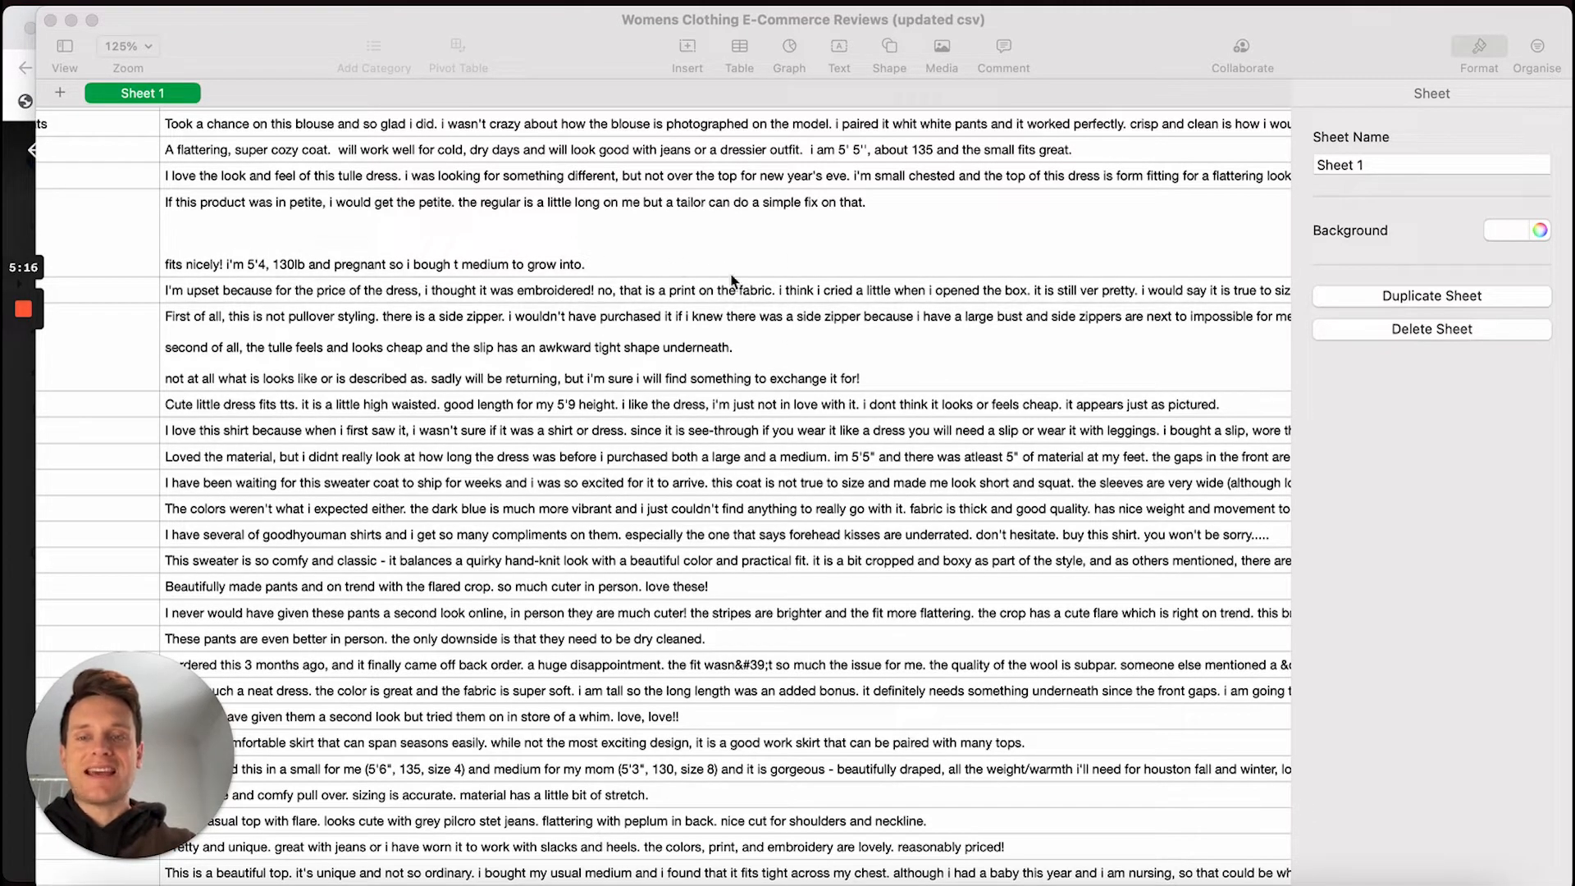
scroll(732, 281, "right", 10)
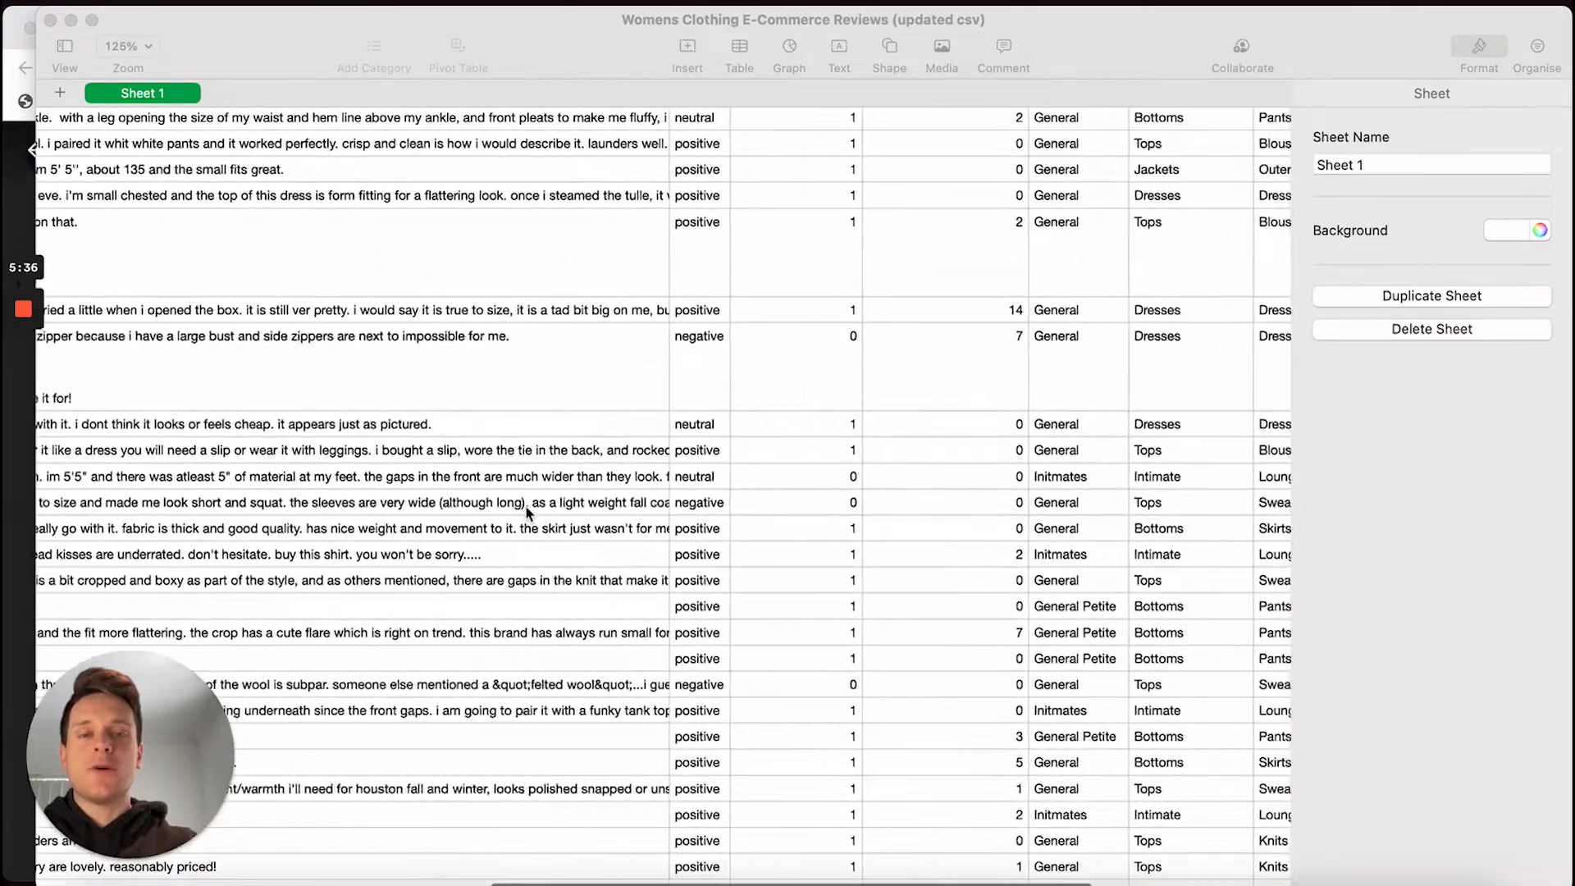
scroll(526, 513, "right", 2)
scroll(679, 502, "down", 2)
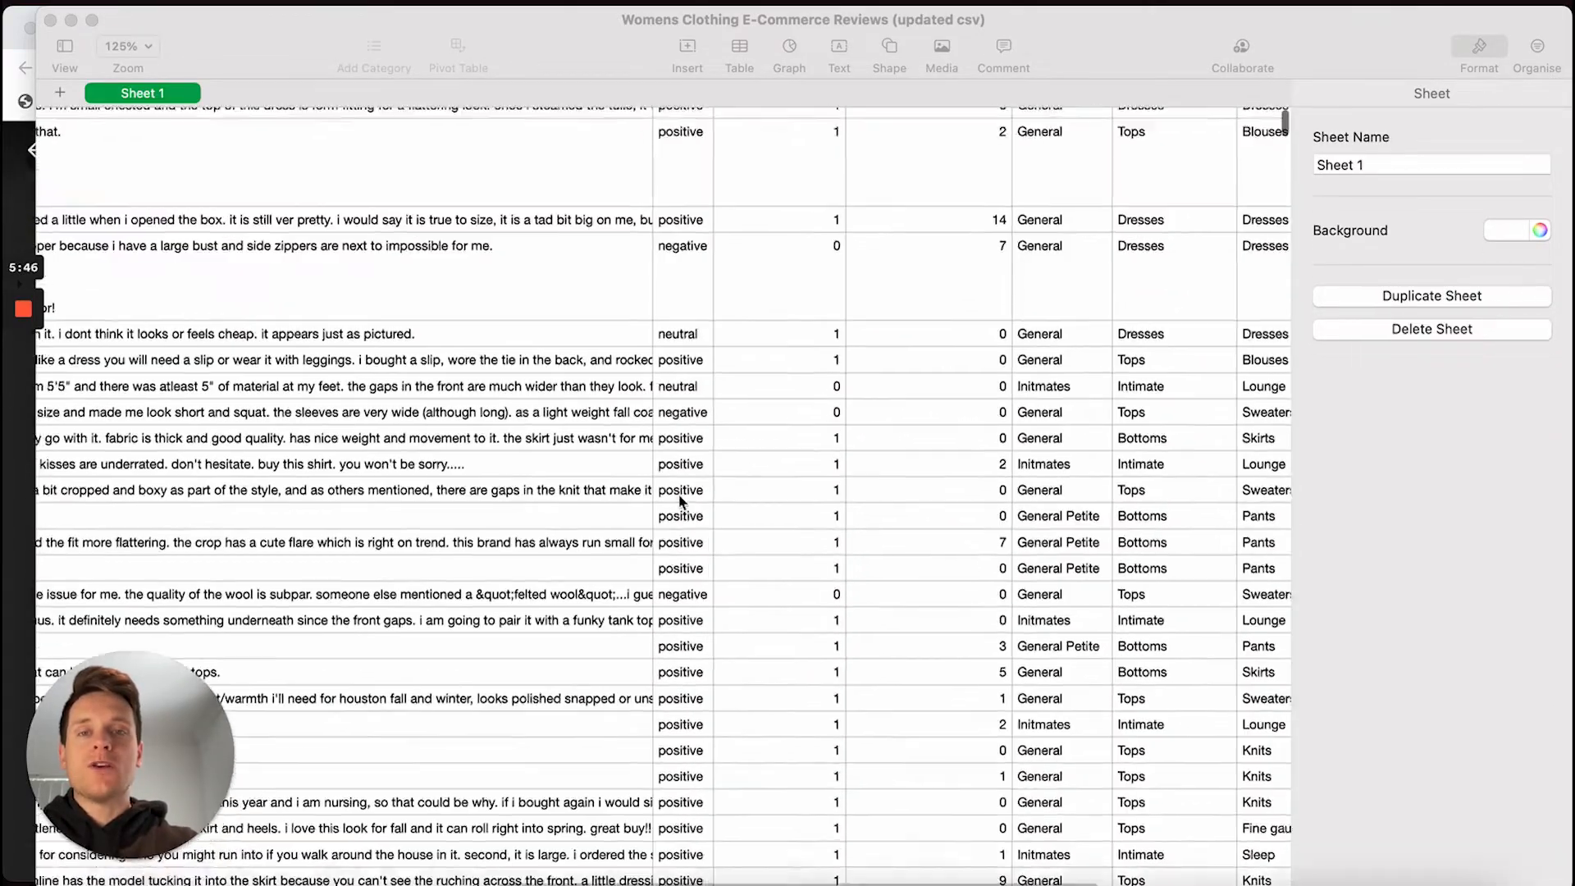
scroll(679, 503, "up", 15)
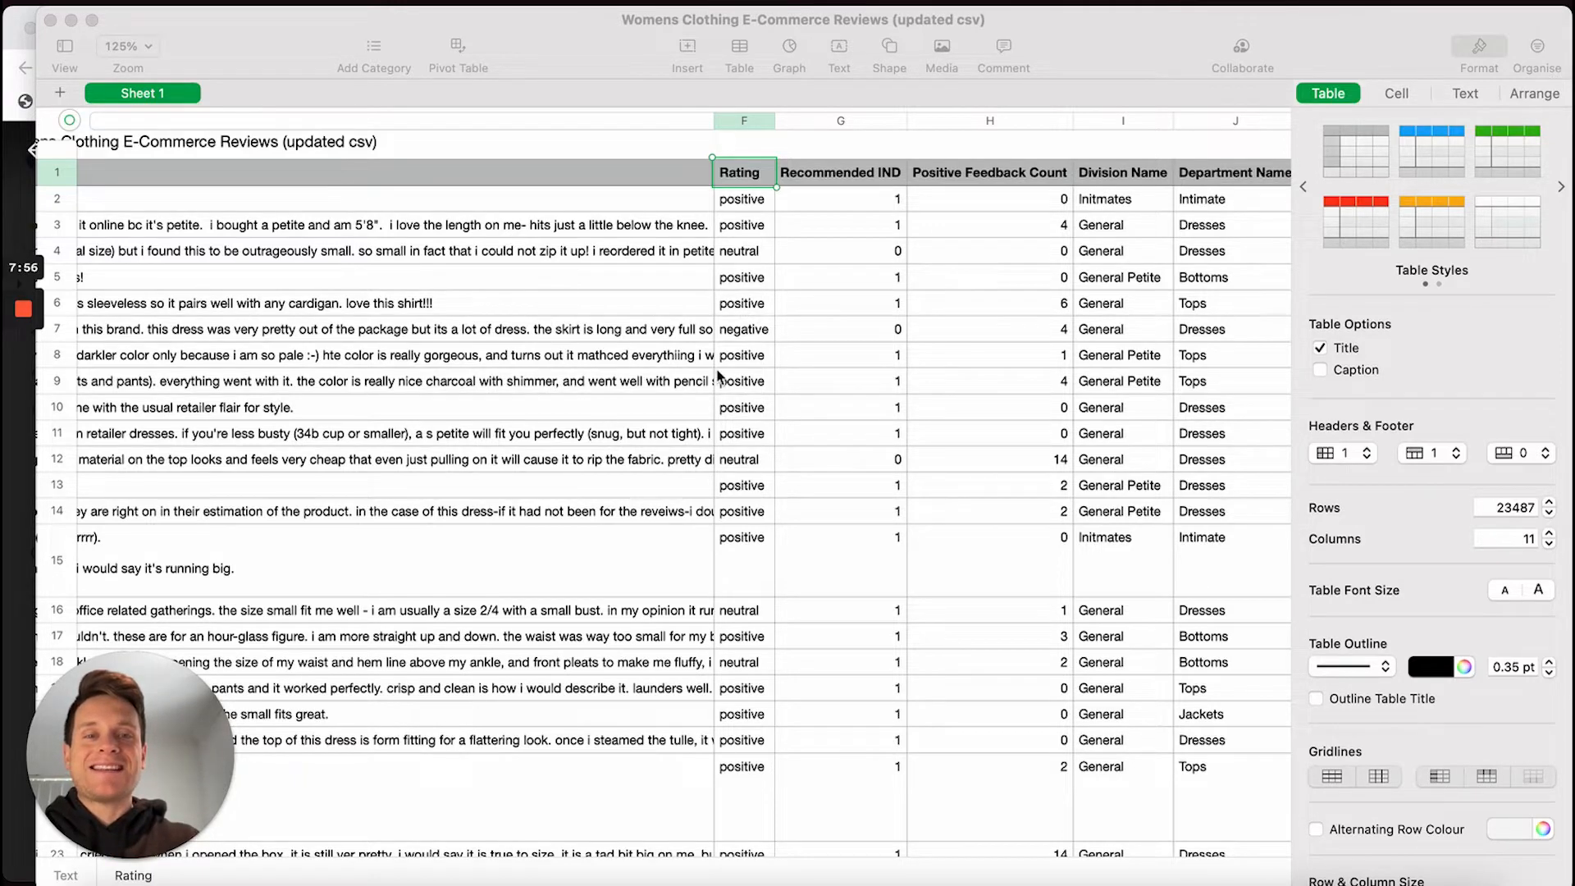
Scroll the reviews table right and back left to look over its columns
scroll(887, 320, "right", 8)
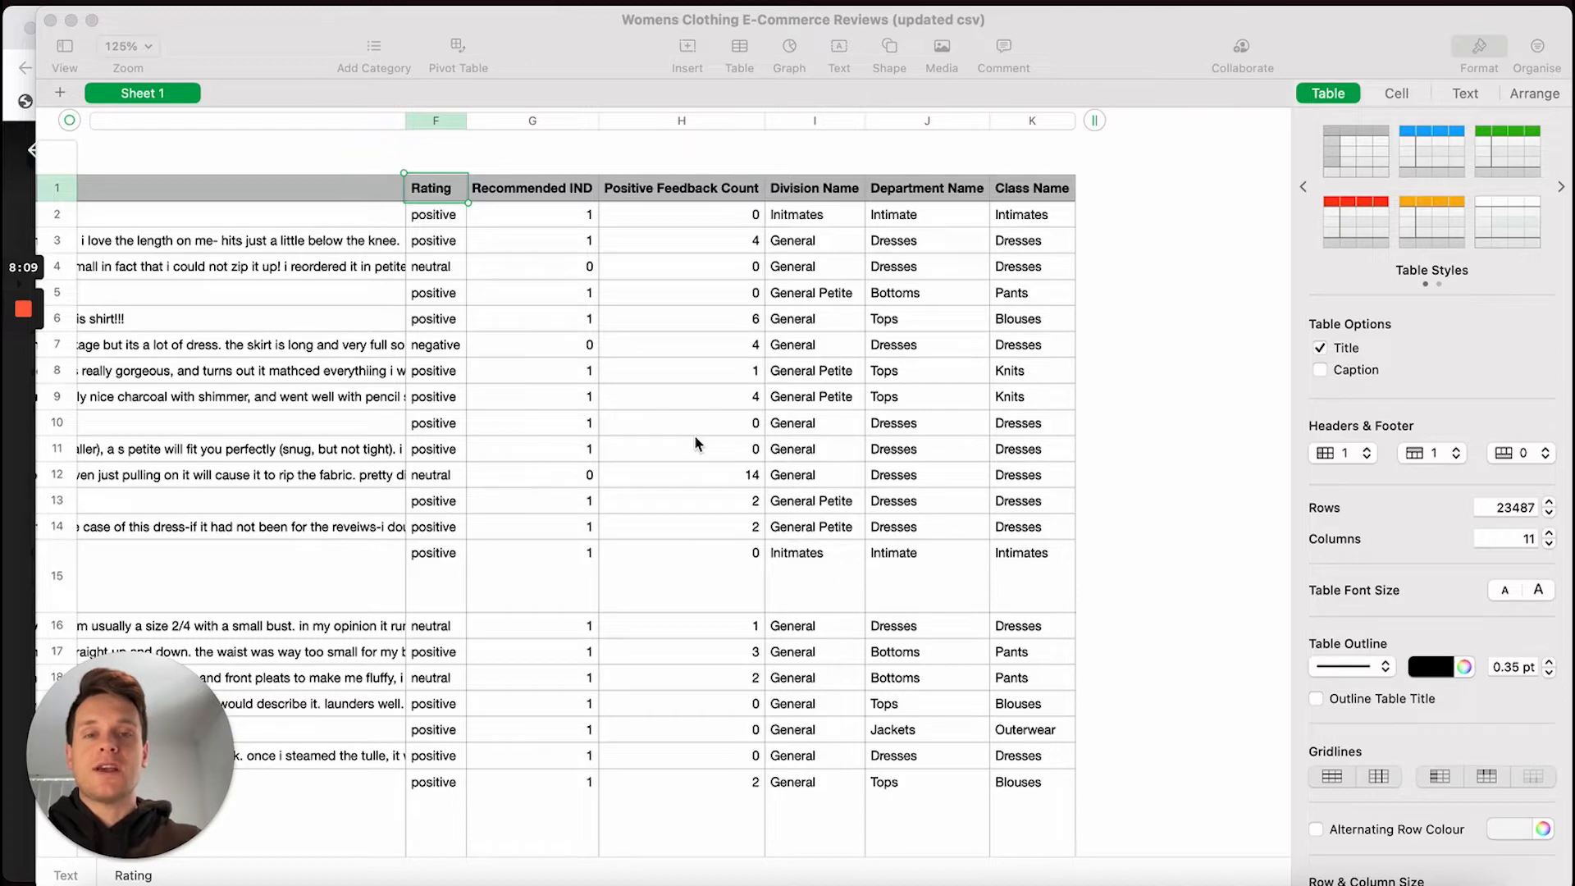
scroll(550, 237, "left", 5)
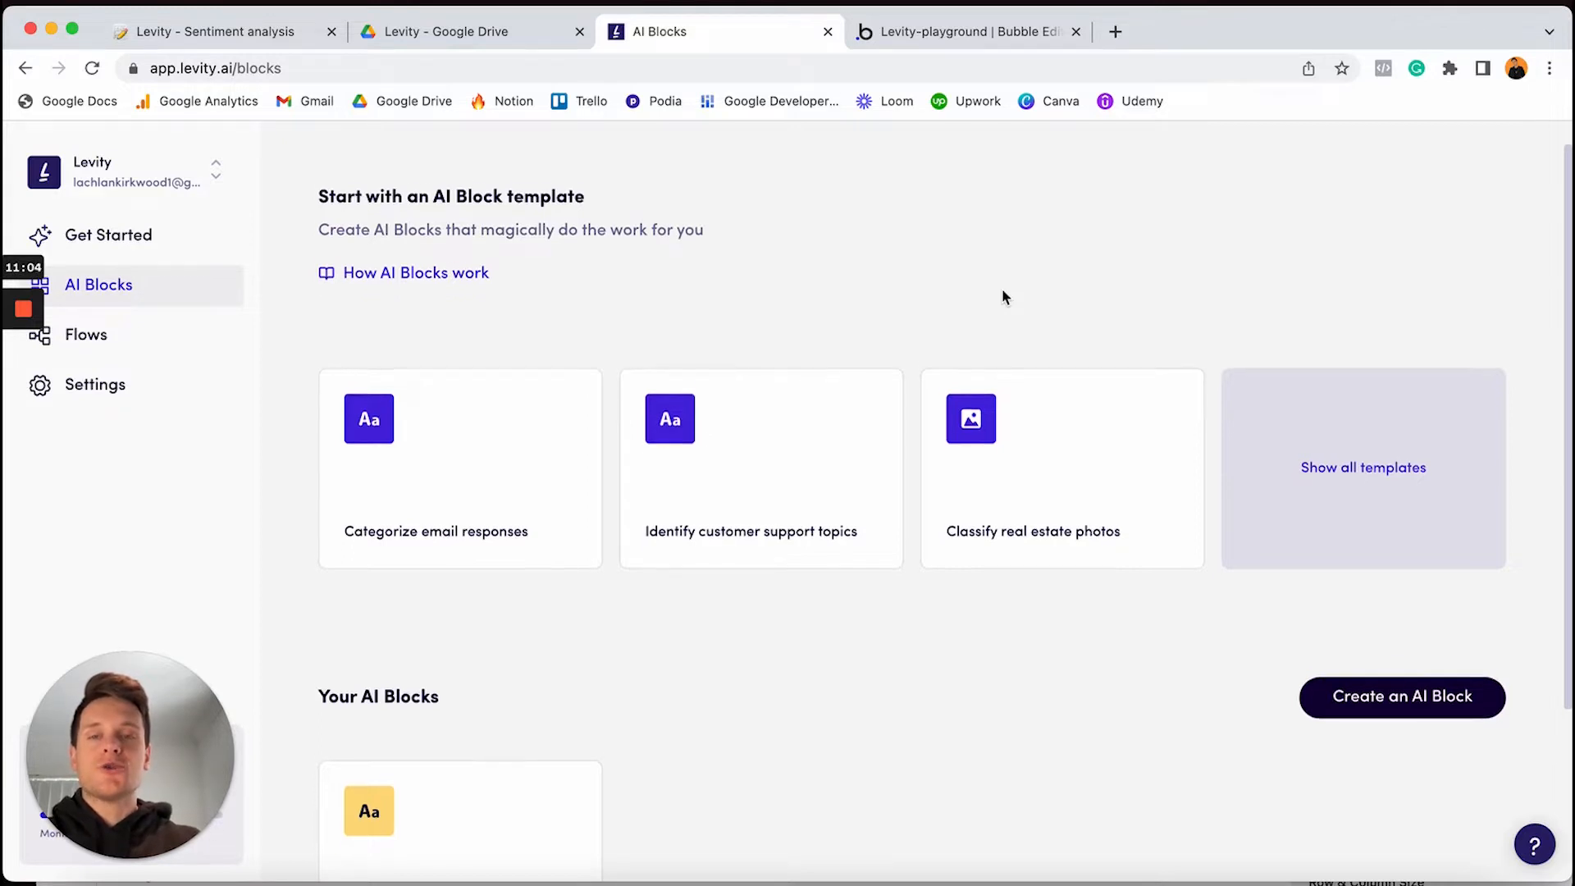
Open 'Create an AI Block' to list the Image, PDF and Text Classifier options
scroll(1001, 297, "down", 3)
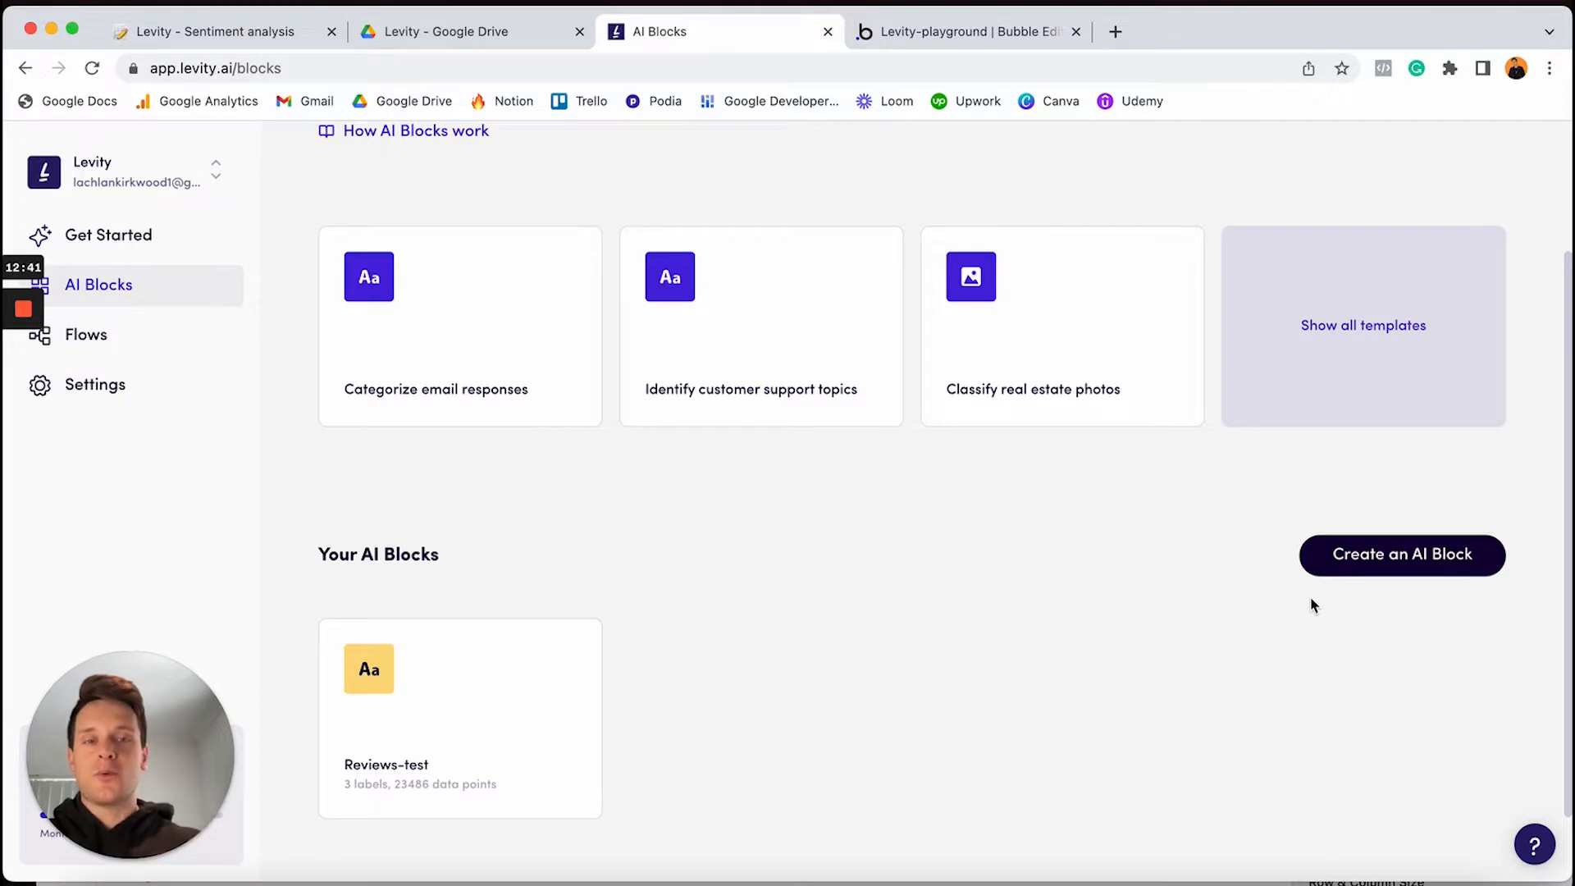
left_click(1399, 563)
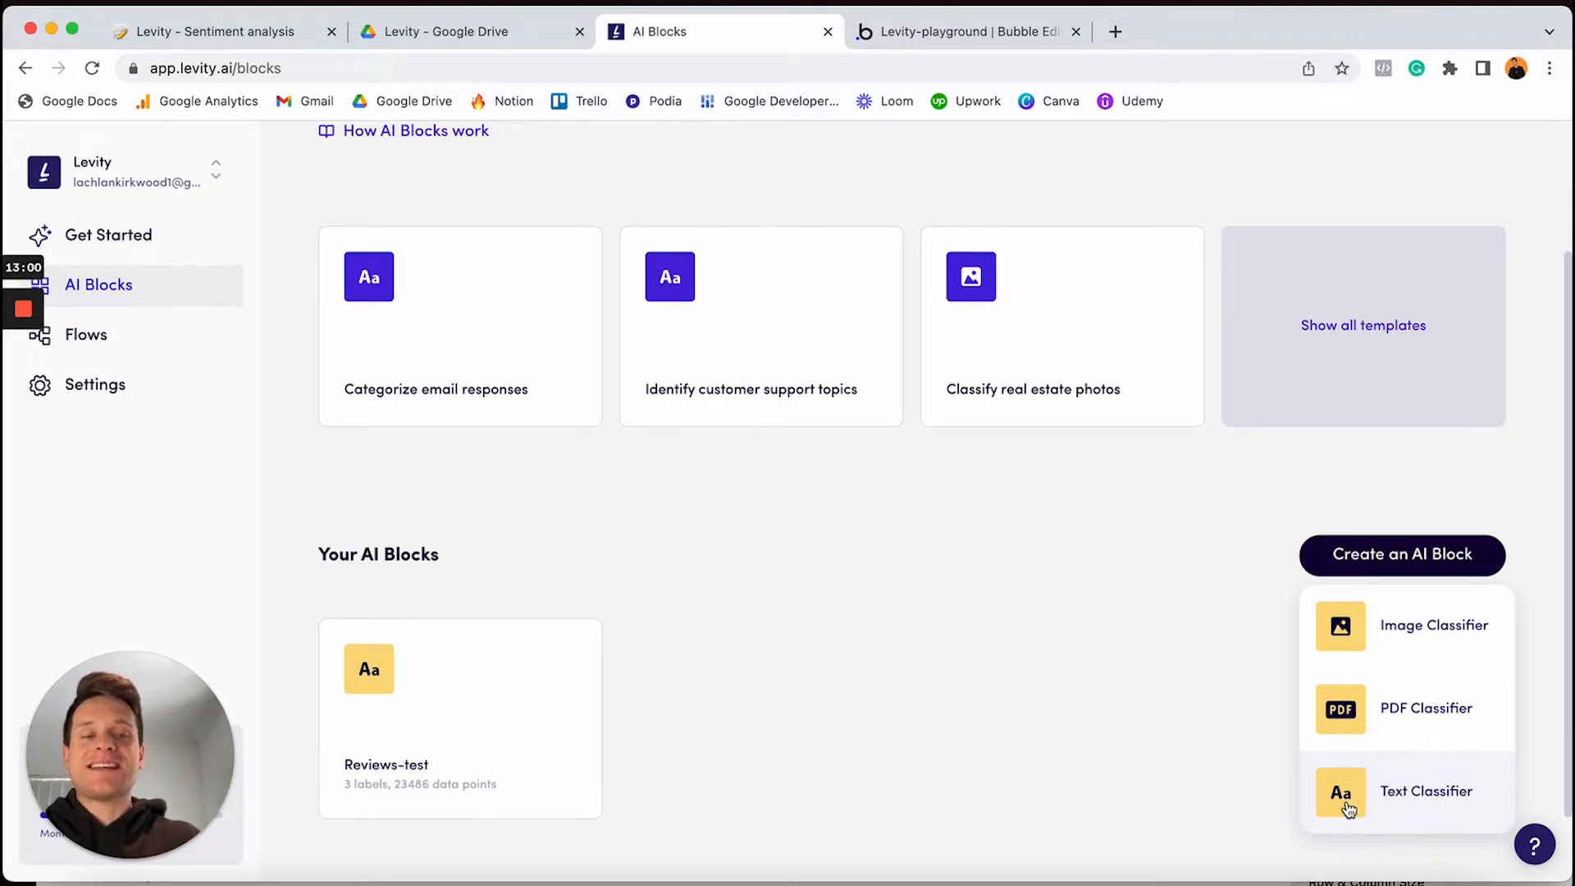
Create a Text Classifier named 'Reviews sentiment analysis' and start importing data from the computer
left_click(1434, 804)
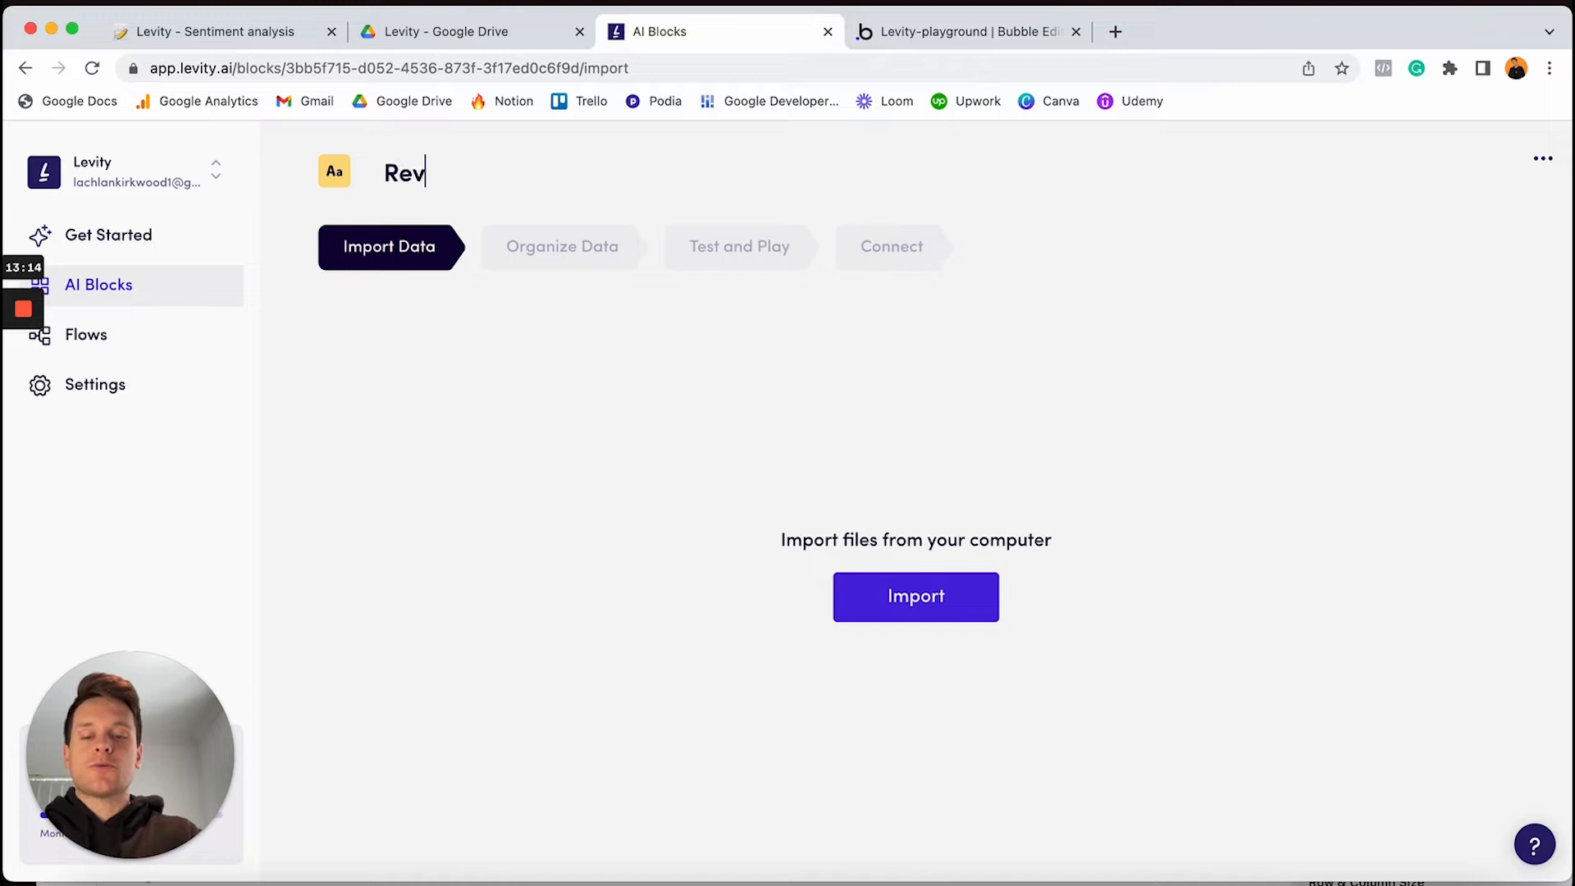
type("iew")
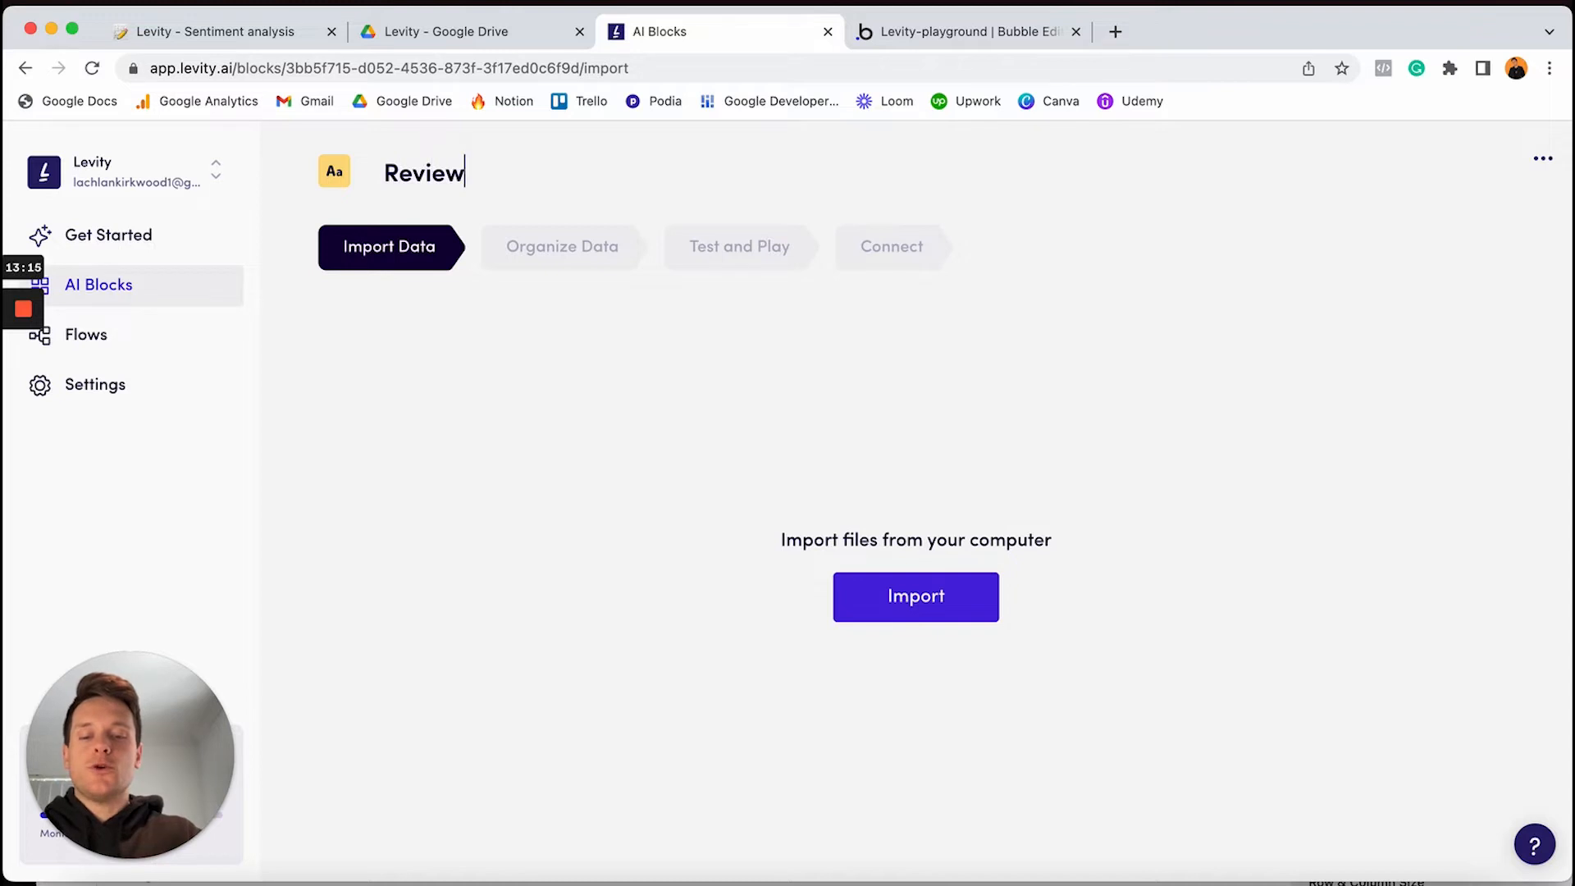
type("s sentiment analysis")
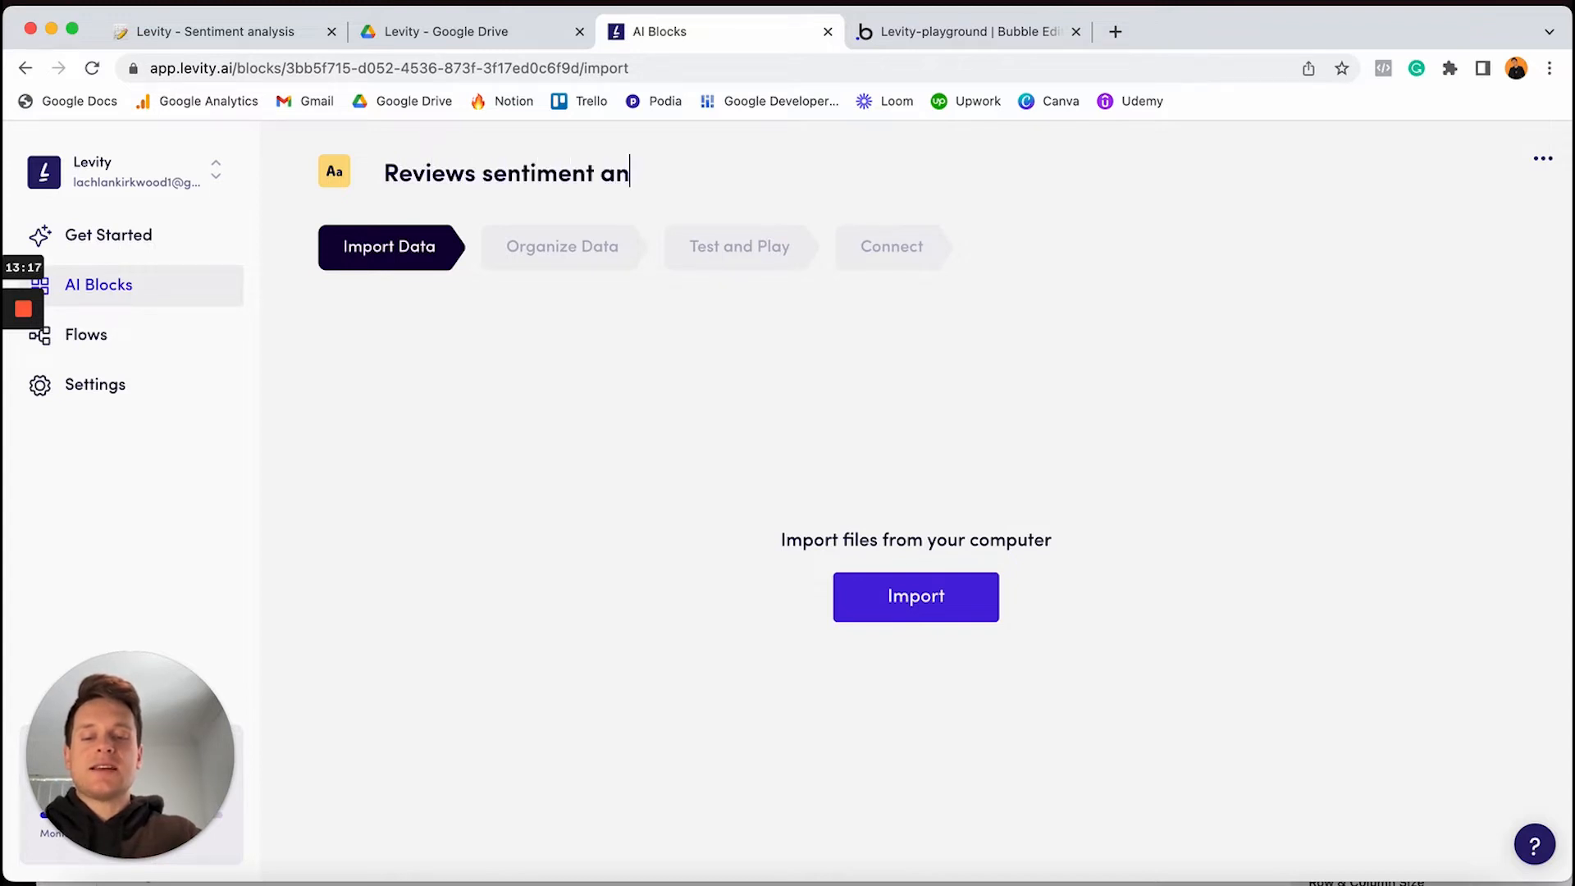
left_click(915, 605)
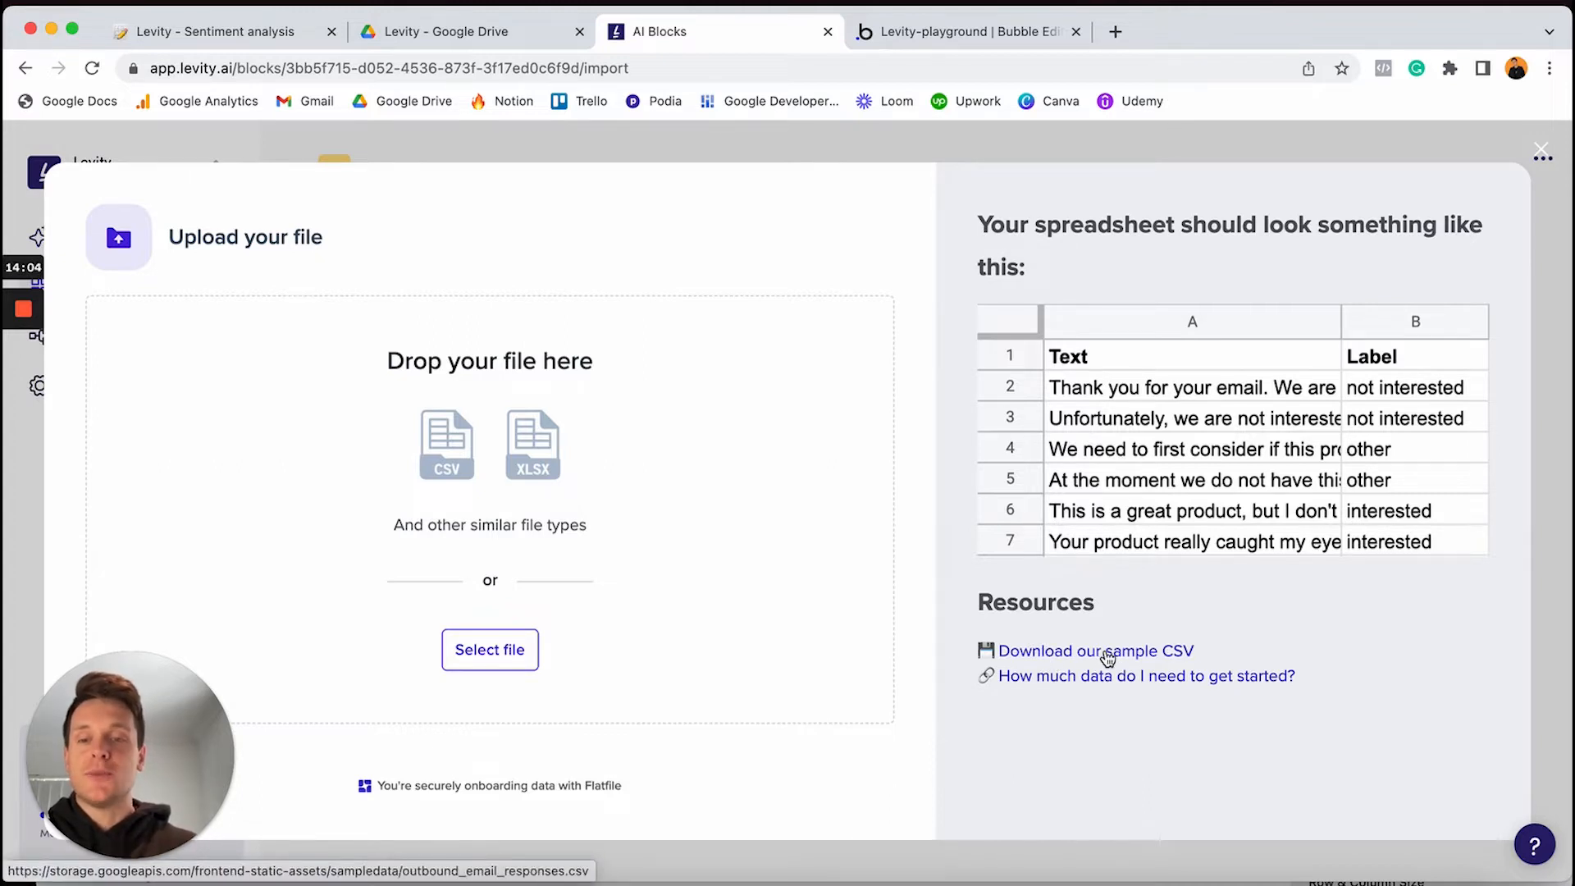
Upload the women's clothing reviews file, check the header preview, and confirm the first row as headers
left_click(490, 657)
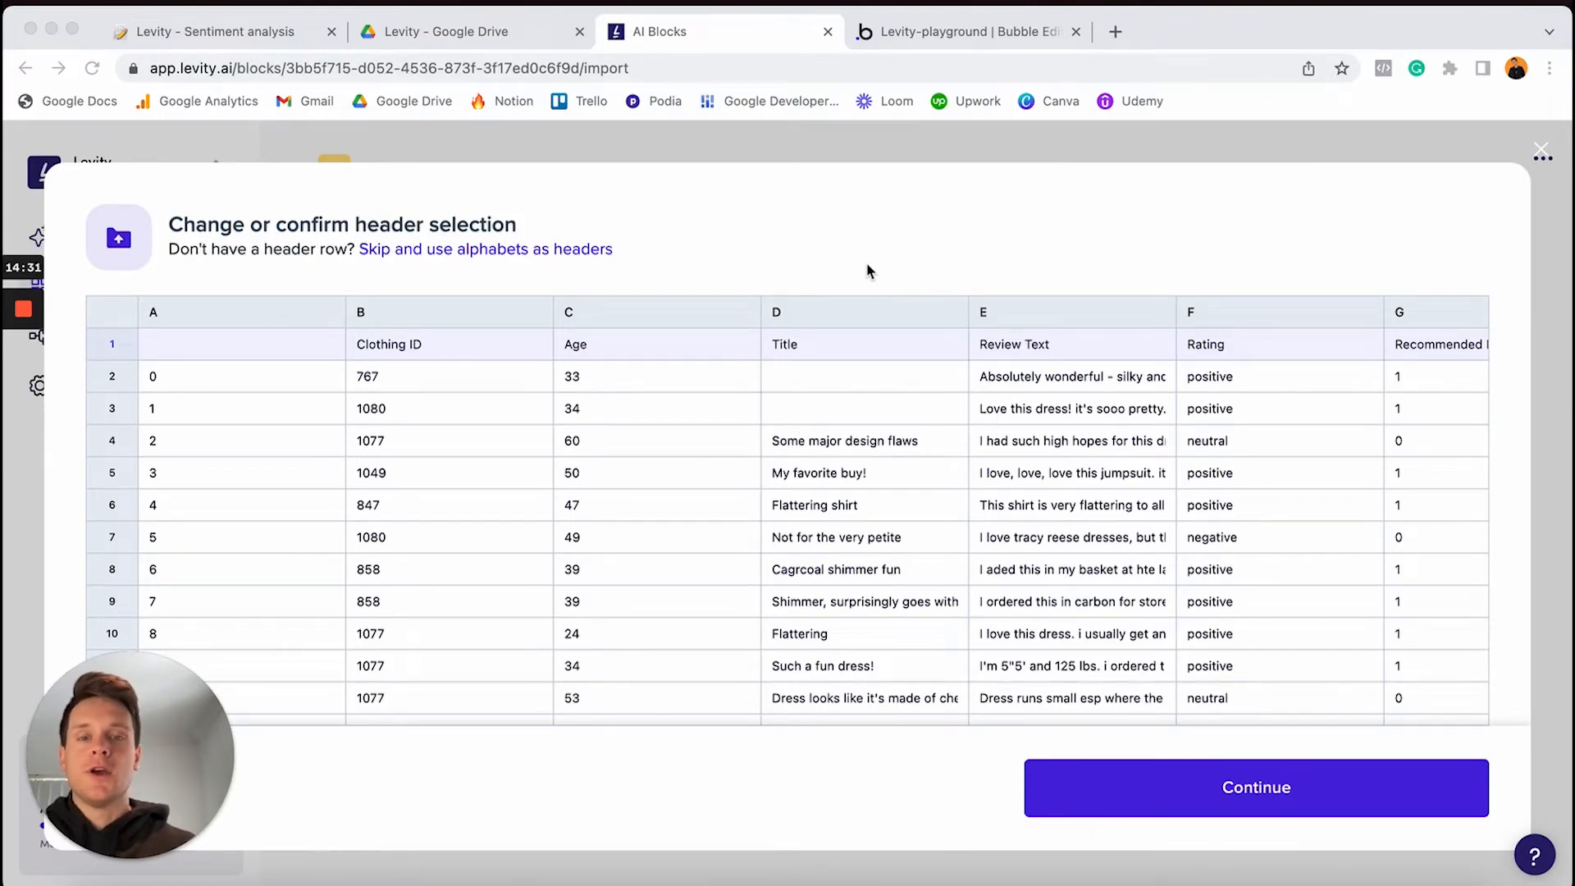
scroll(749, 431, "right", 5)
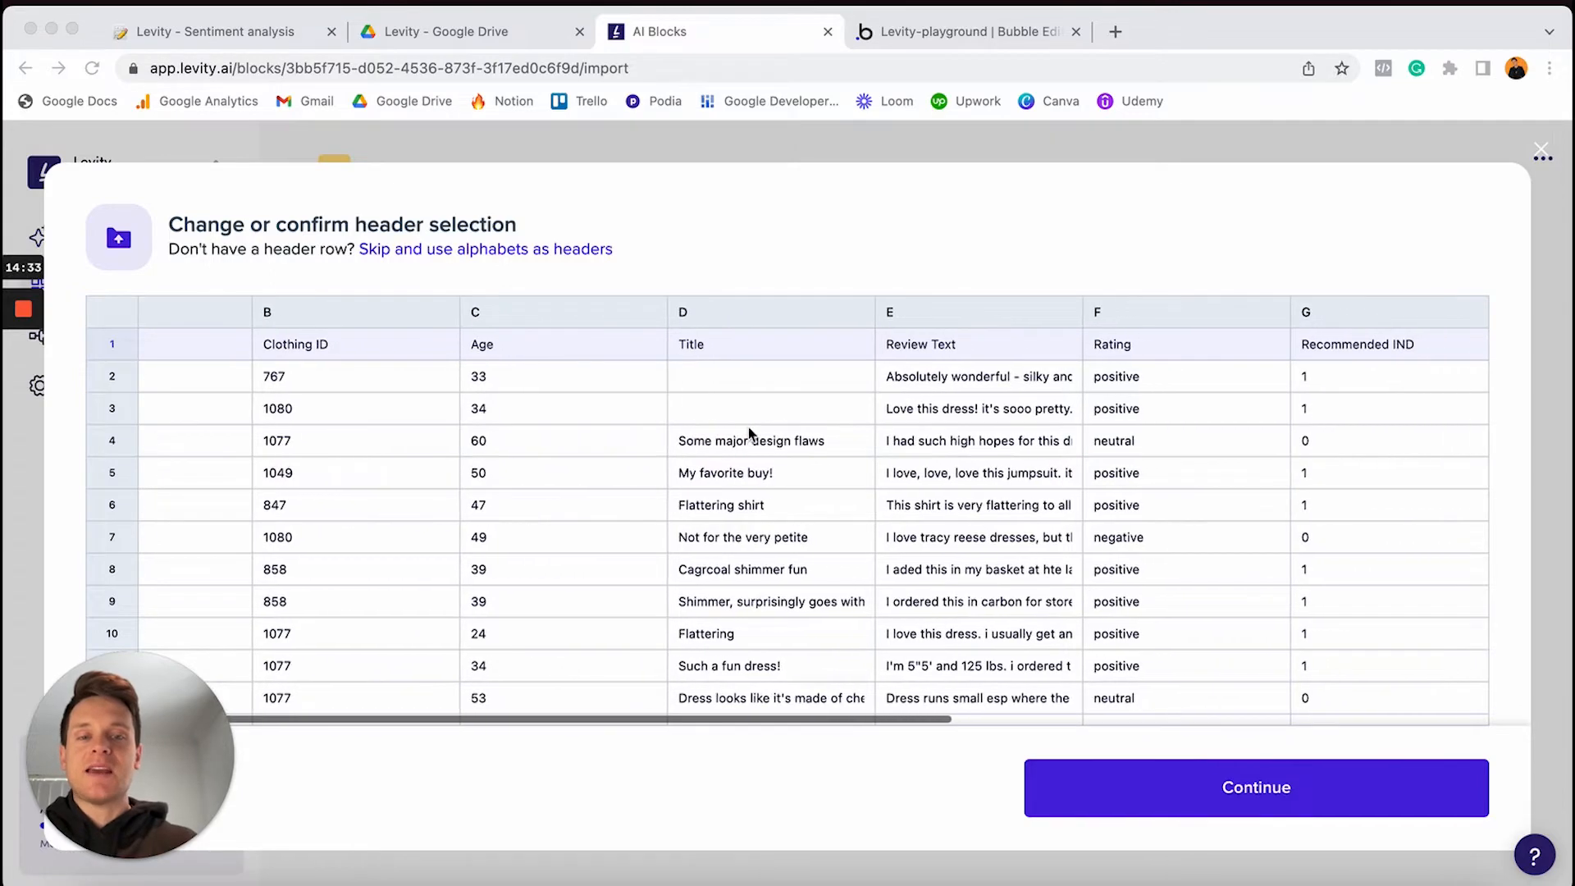
scroll(749, 427, "right", 5)
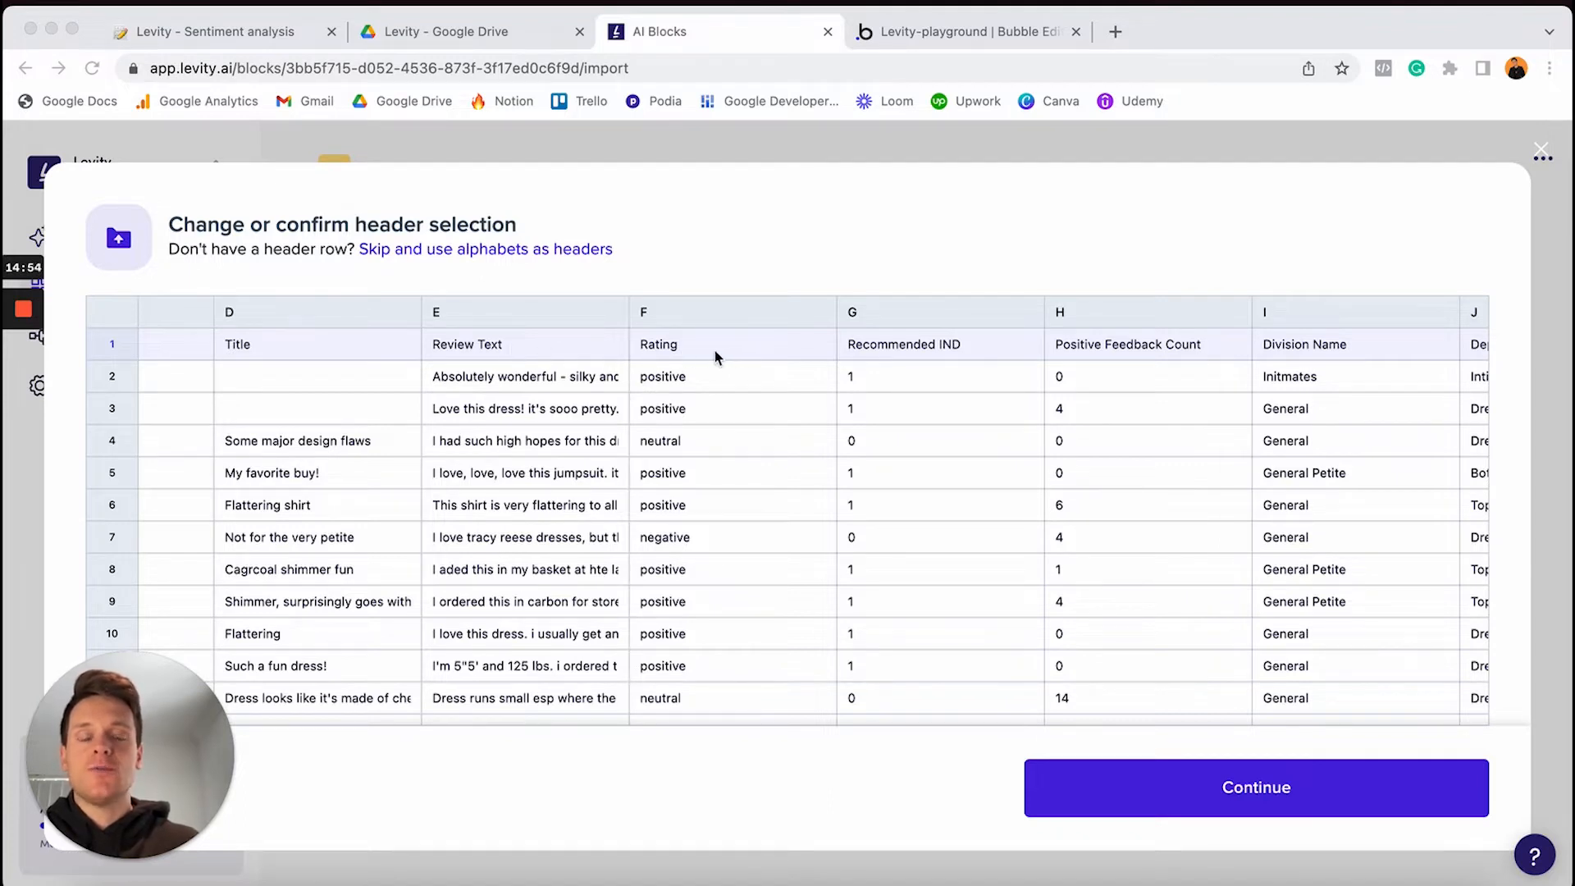
left_click(1190, 786)
left_click(1166, 794)
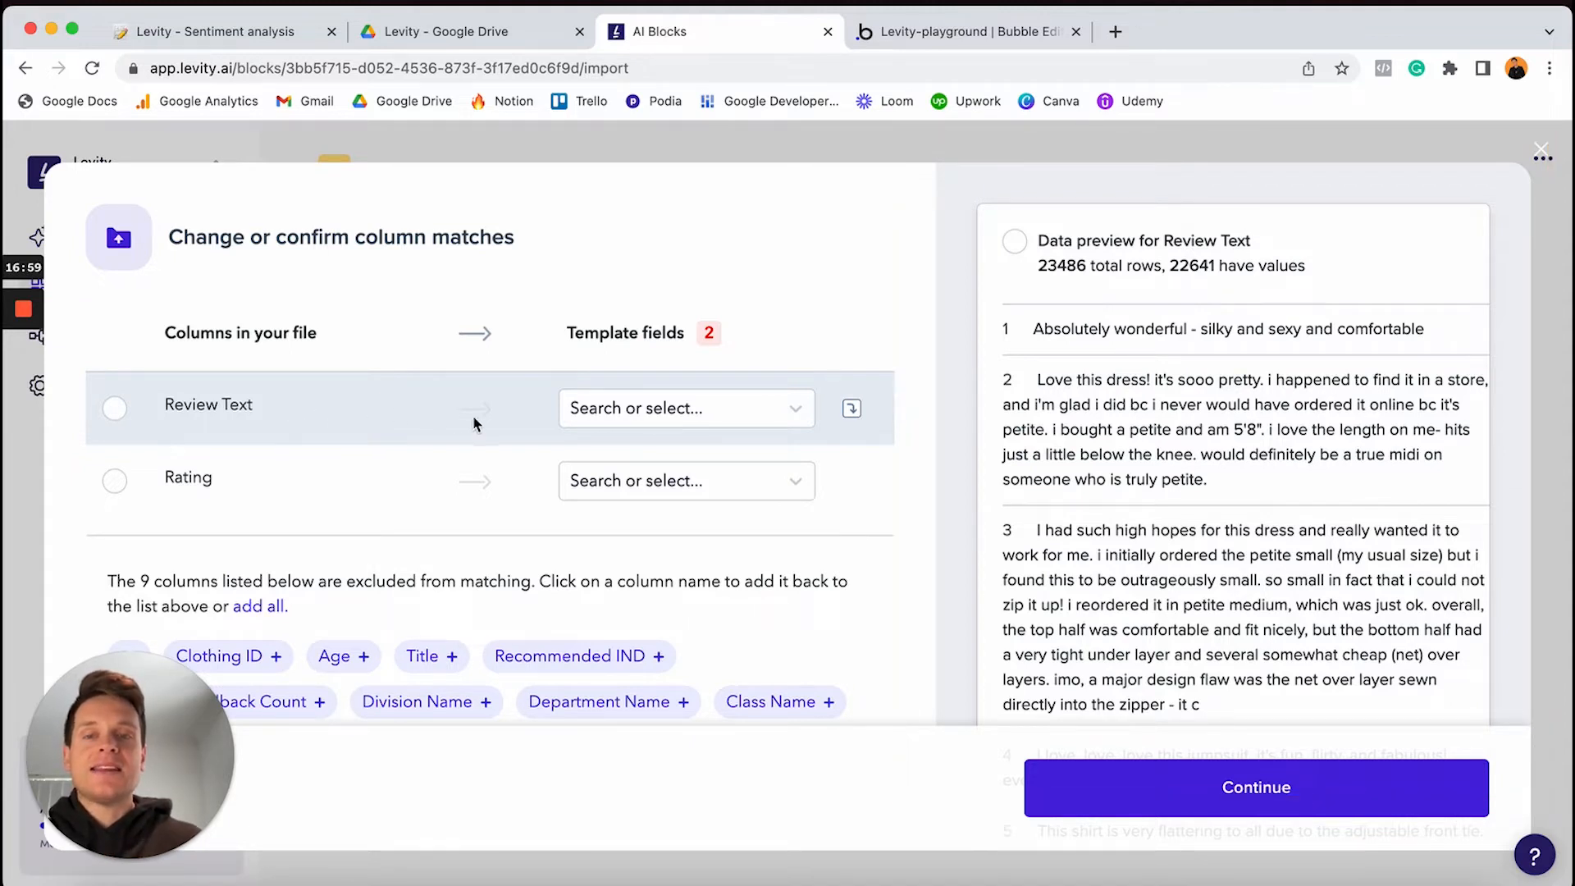
Match Review Text to Text and Rating to Label, then continue to the row review
left_click(622, 416)
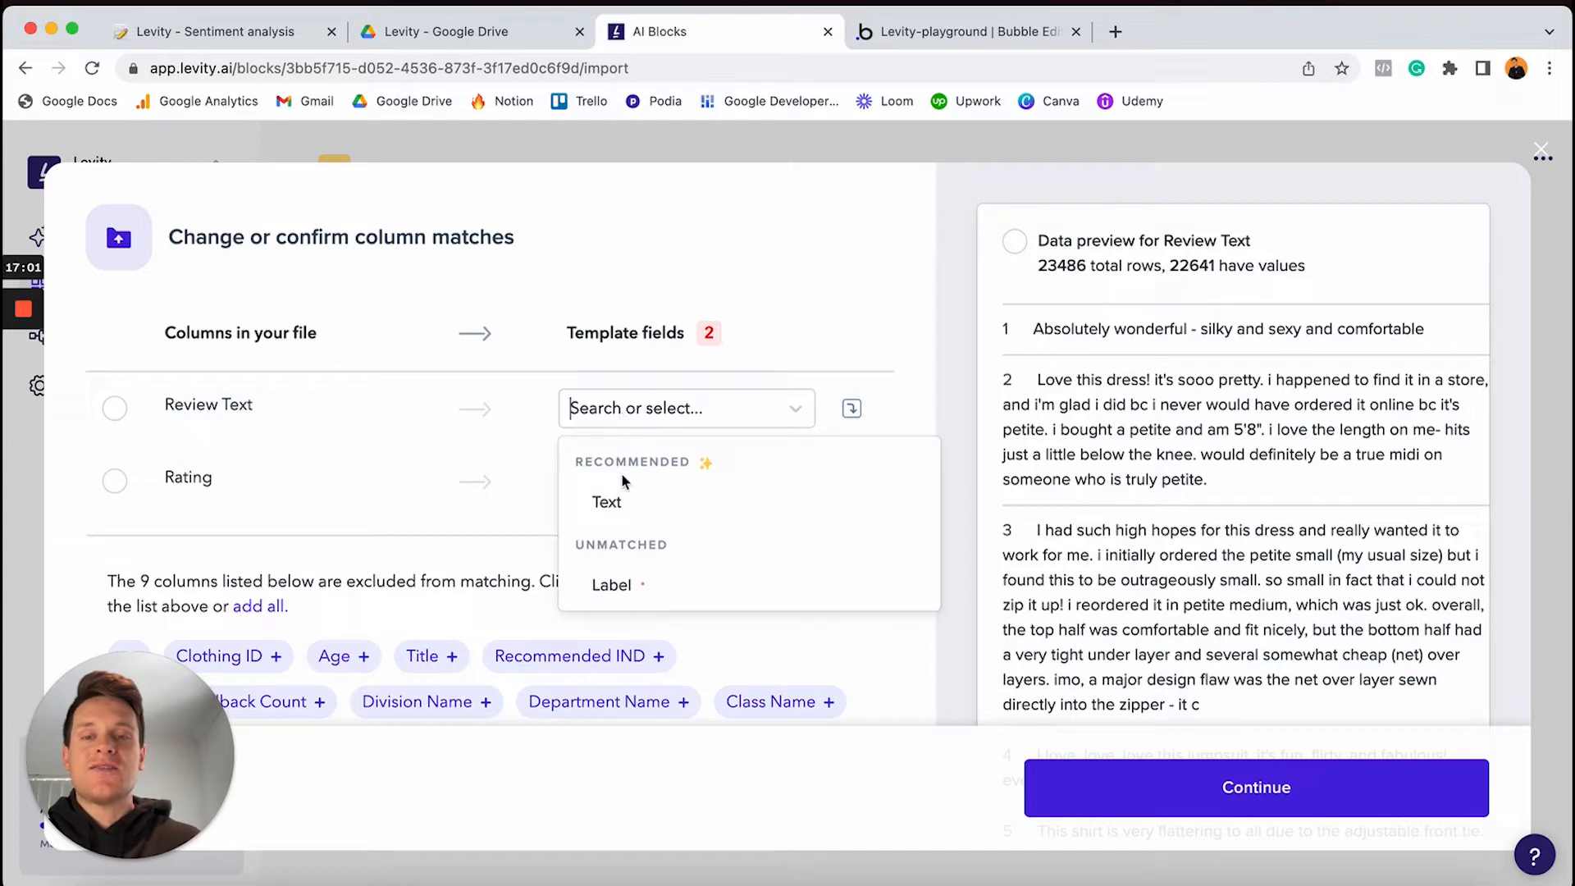
left_click(657, 502)
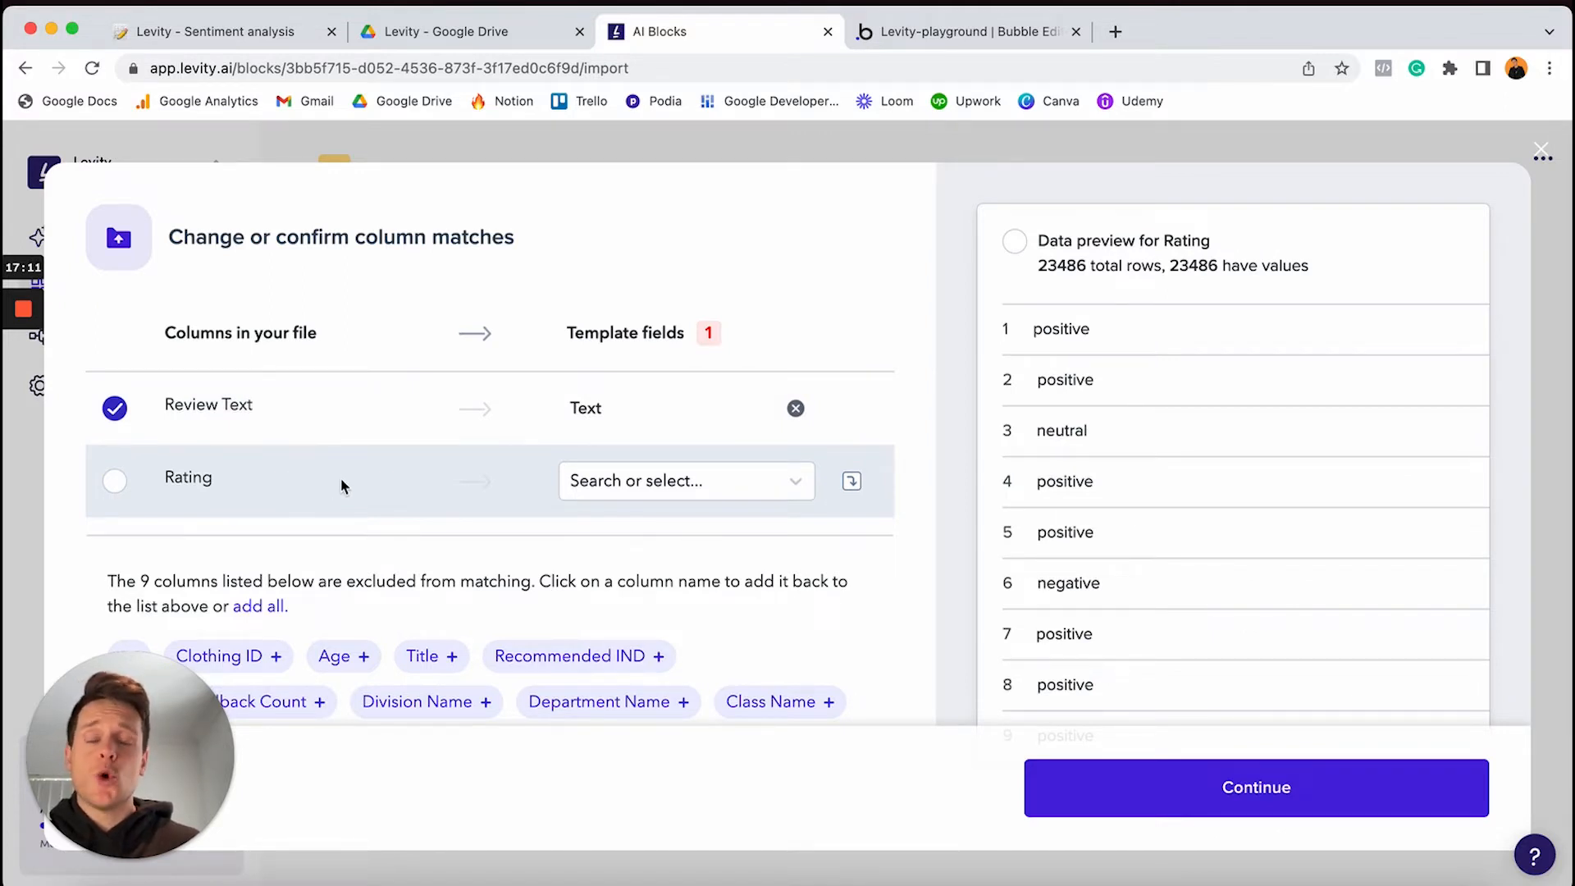
left_click(623, 482)
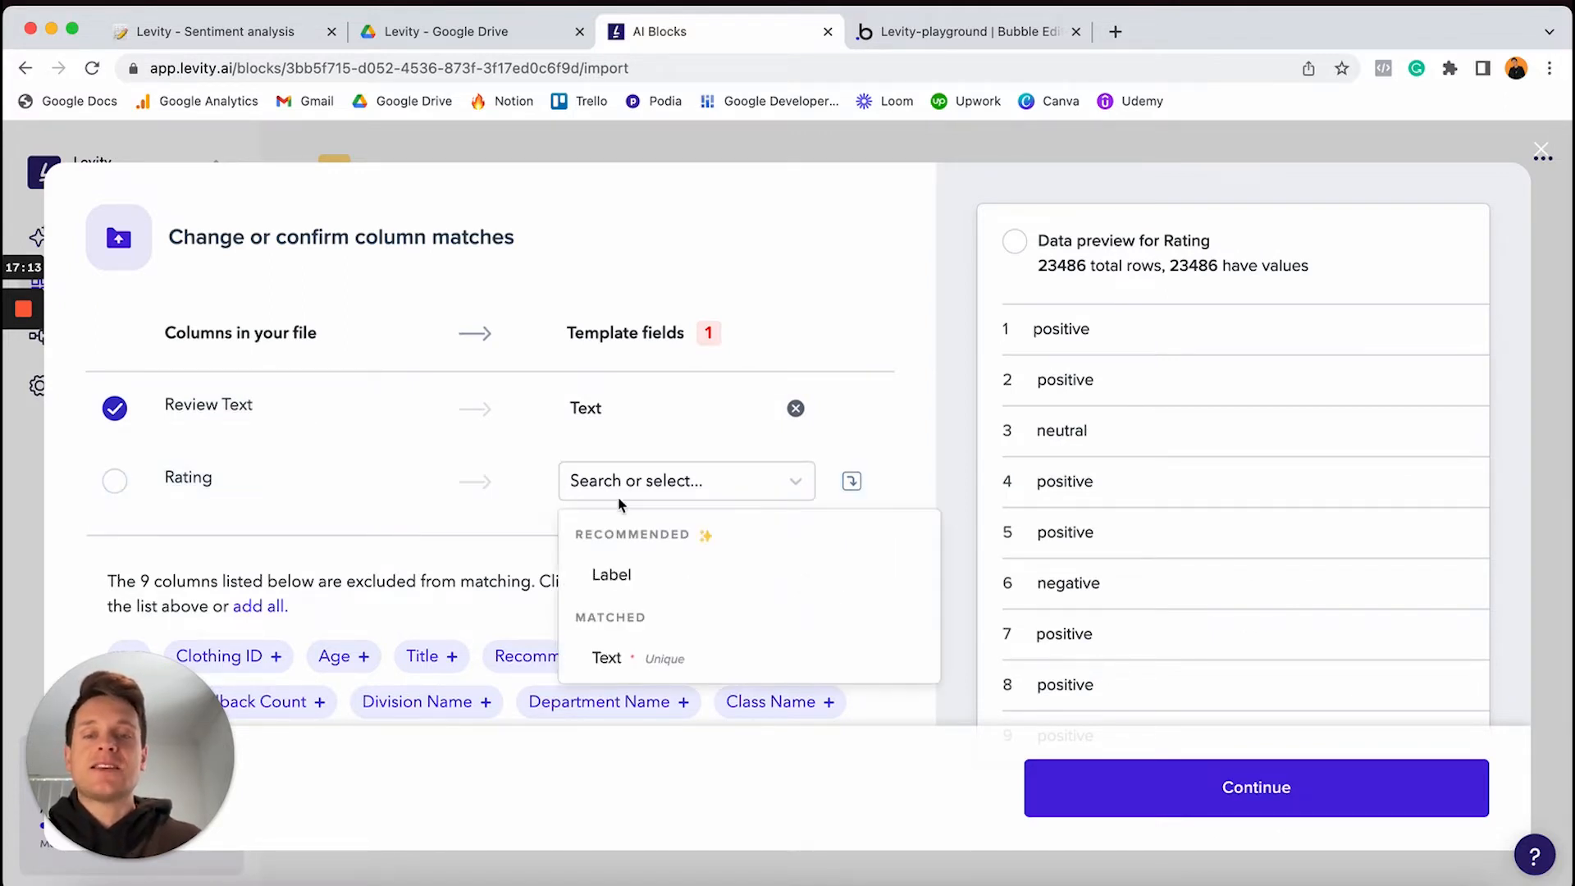
left_click(624, 575)
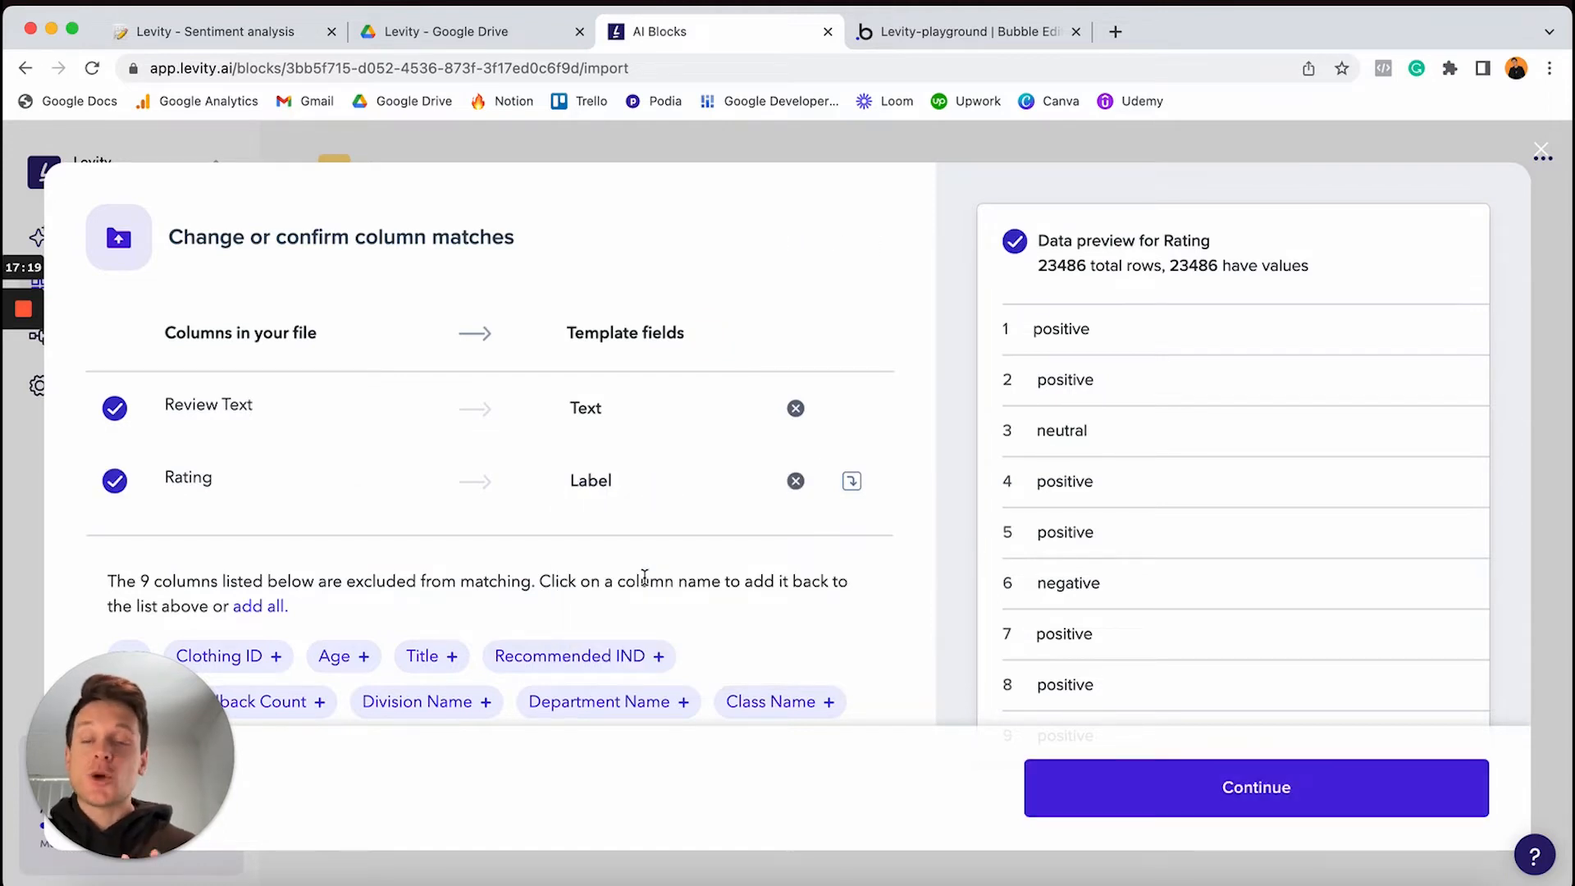
scroll(542, 620, "down", 1)
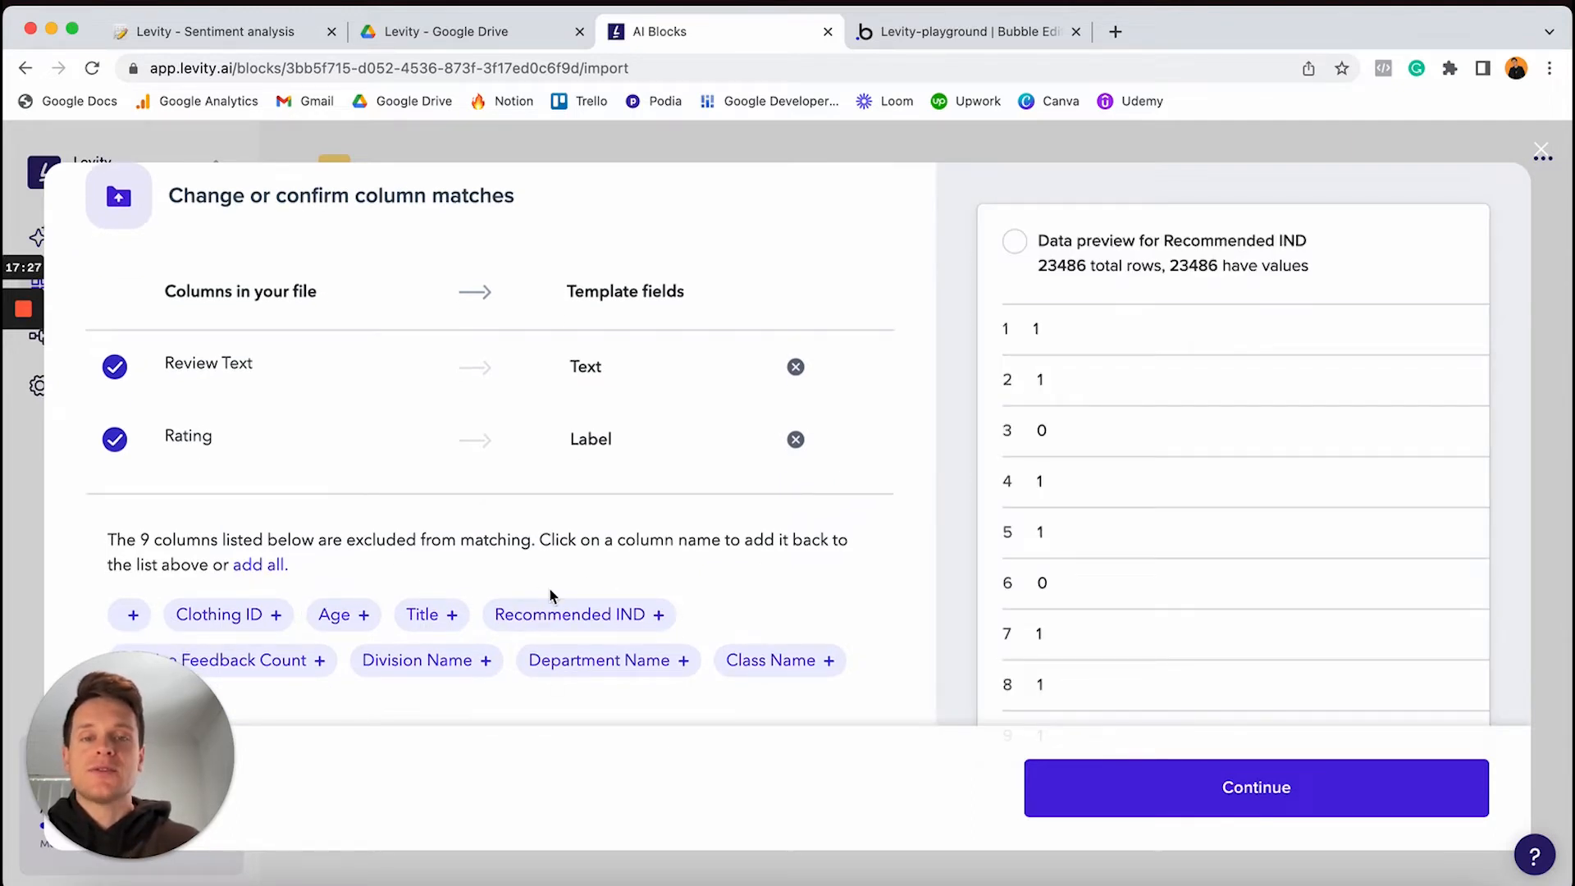
left_click(1184, 797)
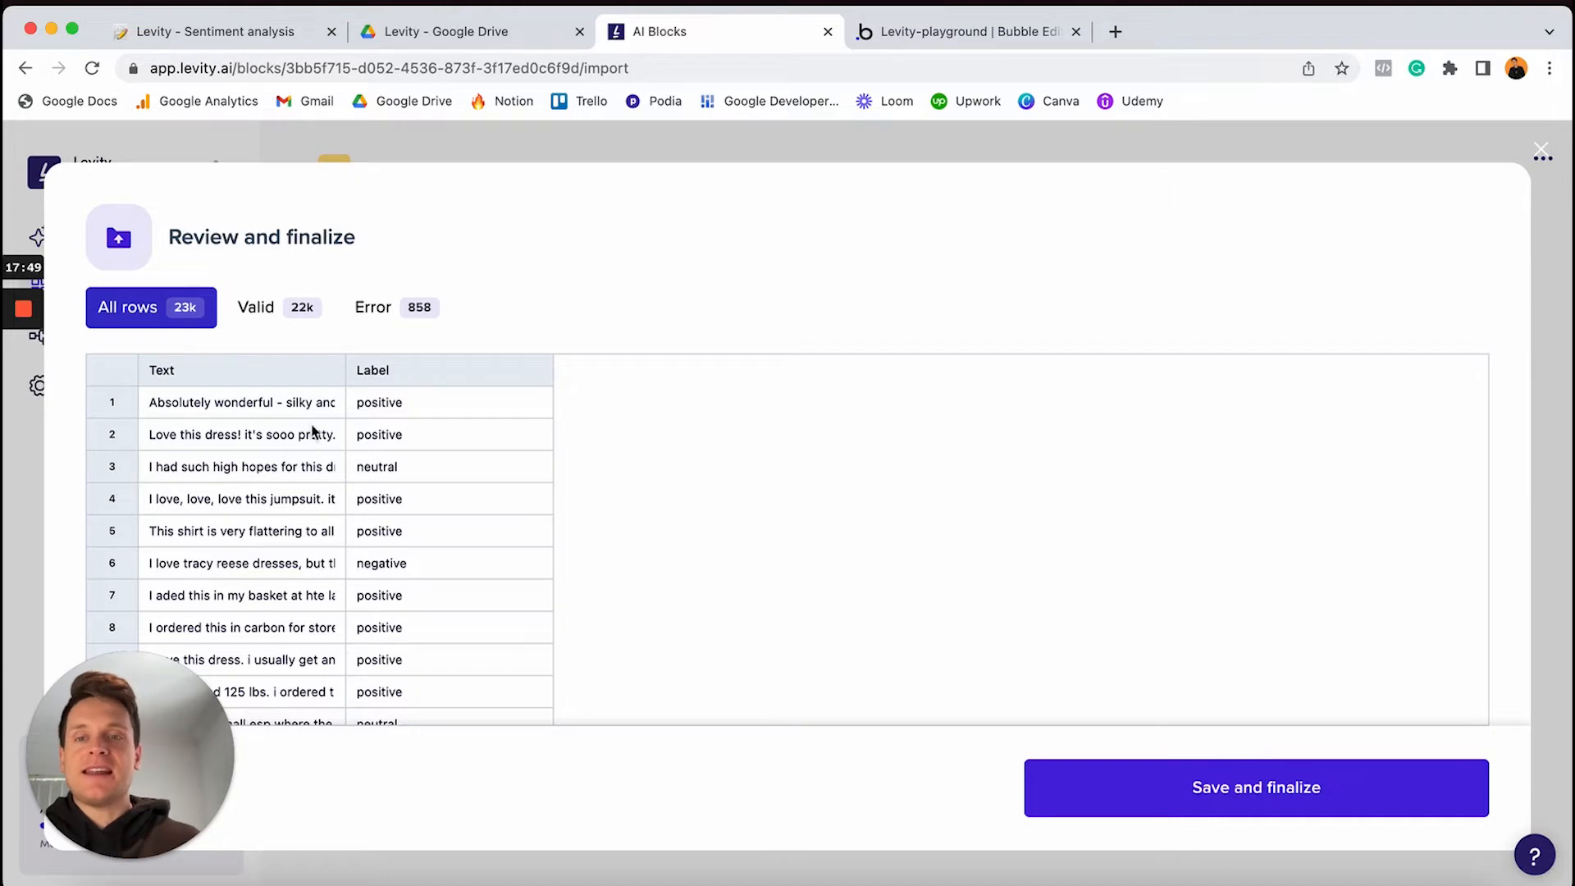
Inspect the error and valid rows, then save and finalize the labelled review import
mouse_move(316, 315)
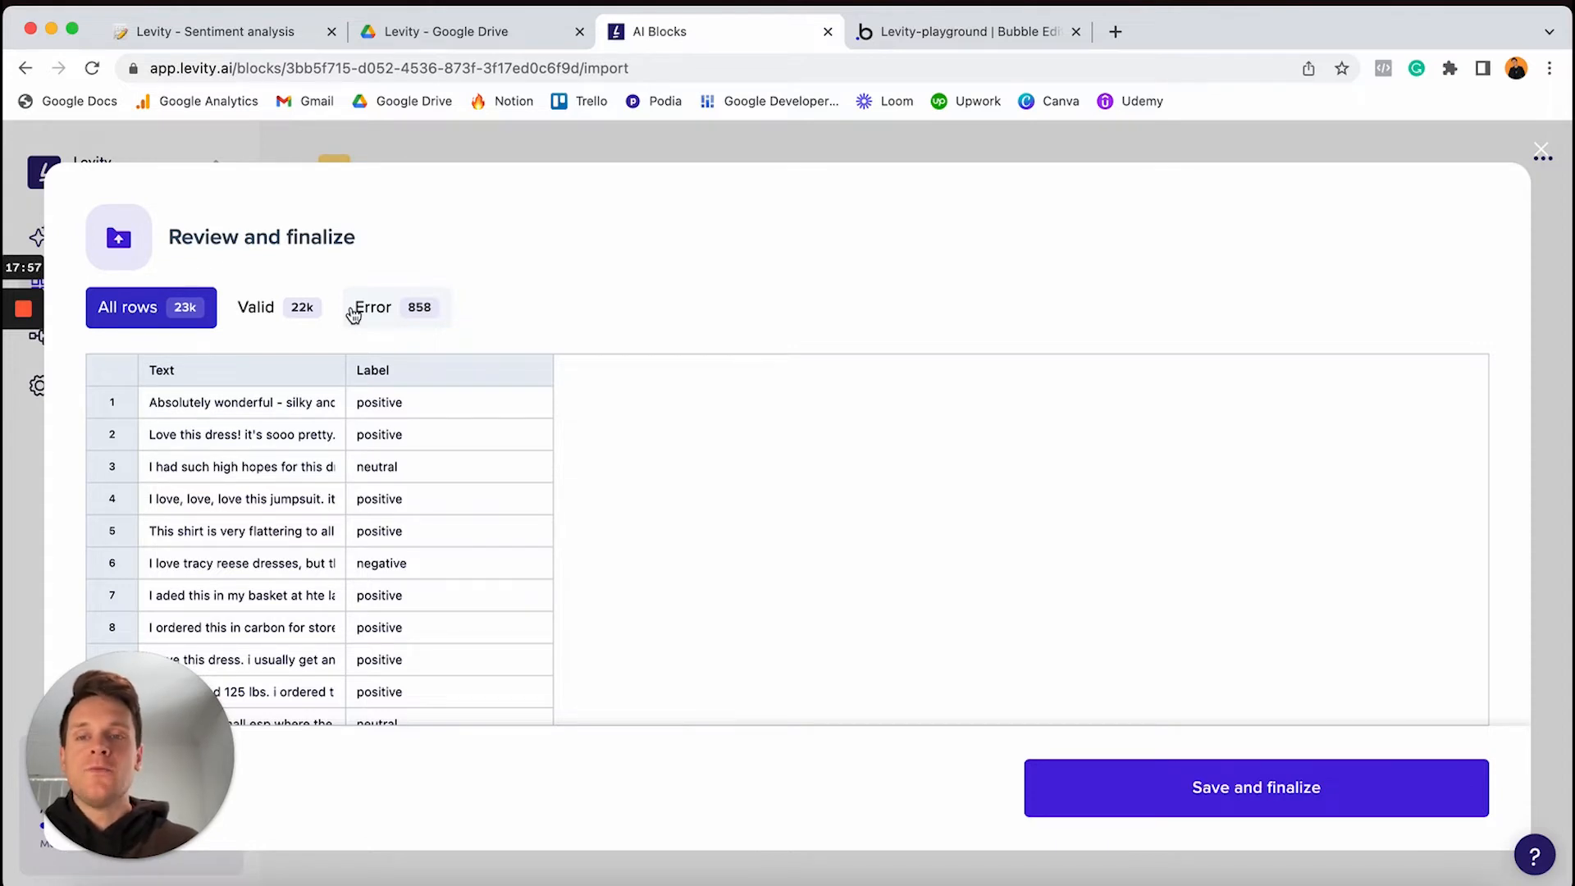
left_click(379, 310)
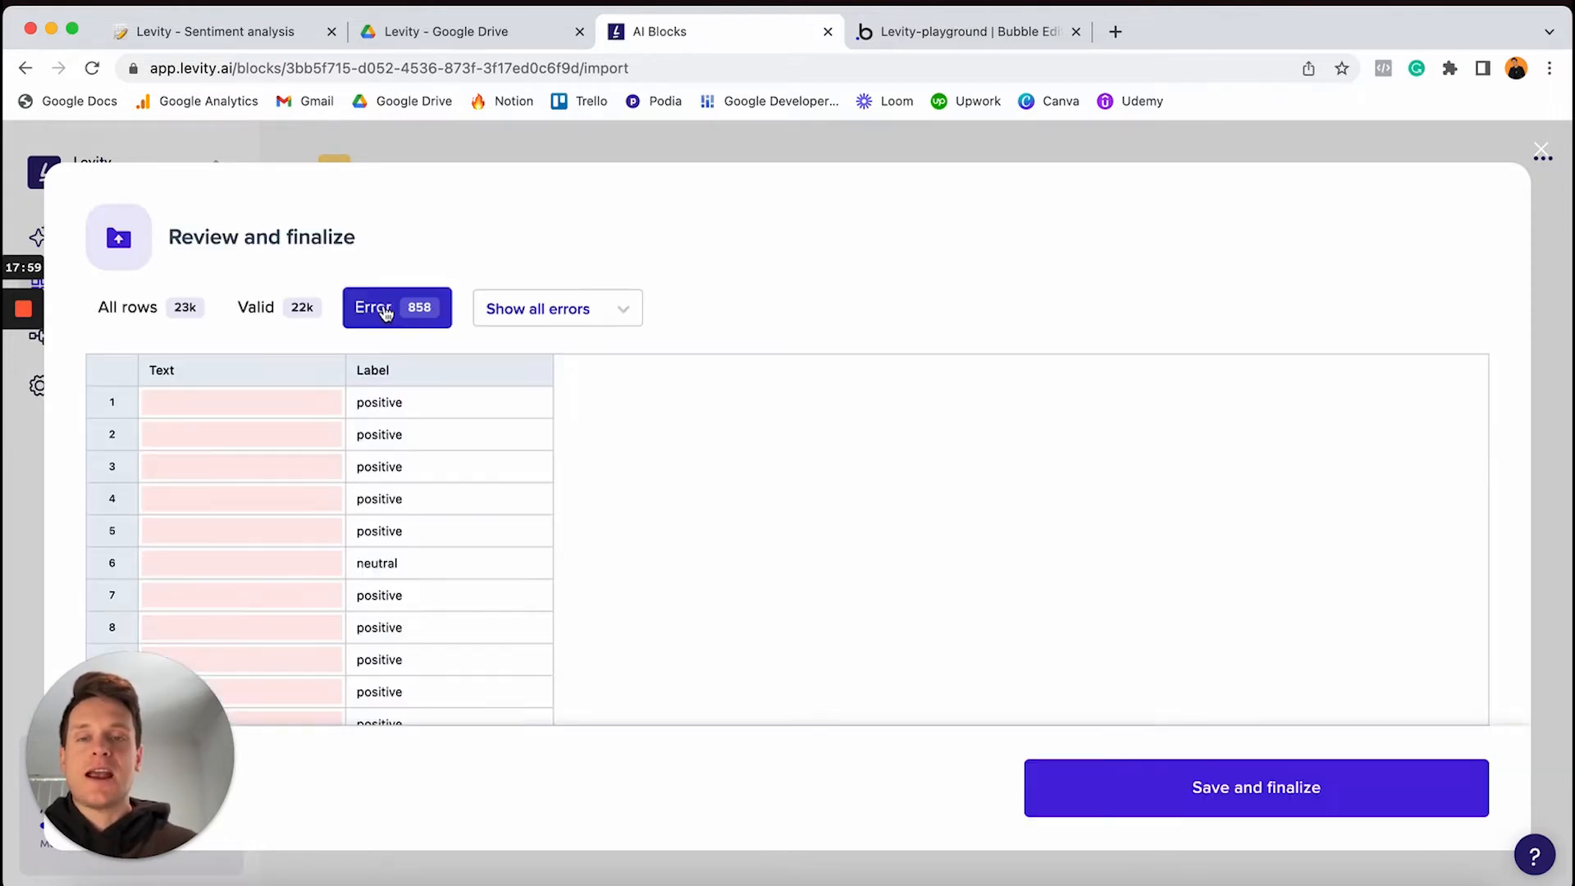
mouse_move(263, 407)
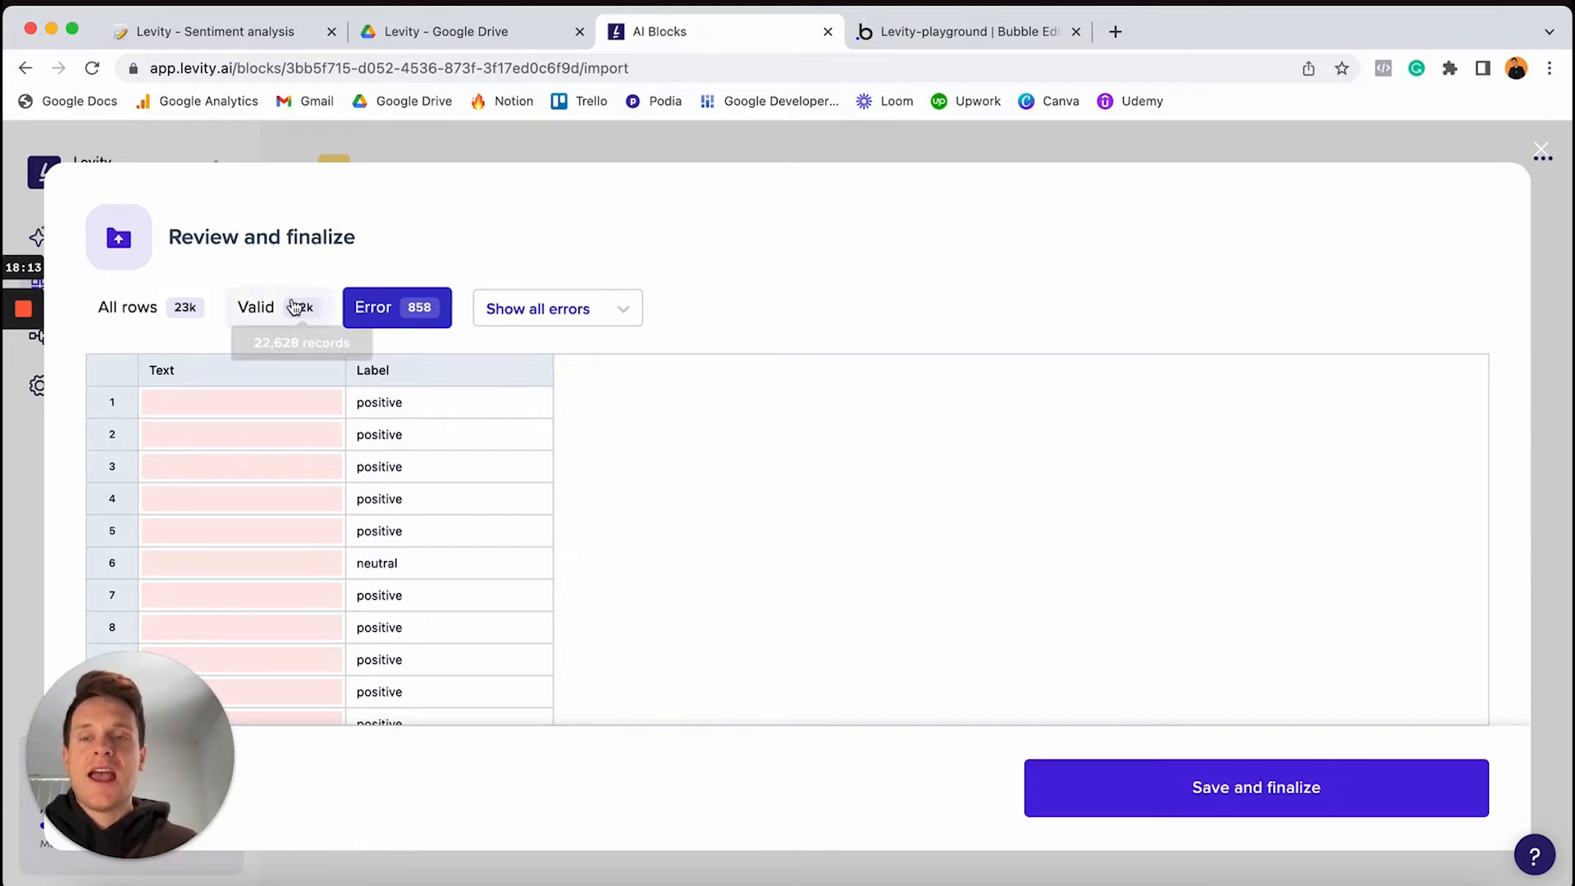
left_click(257, 310)
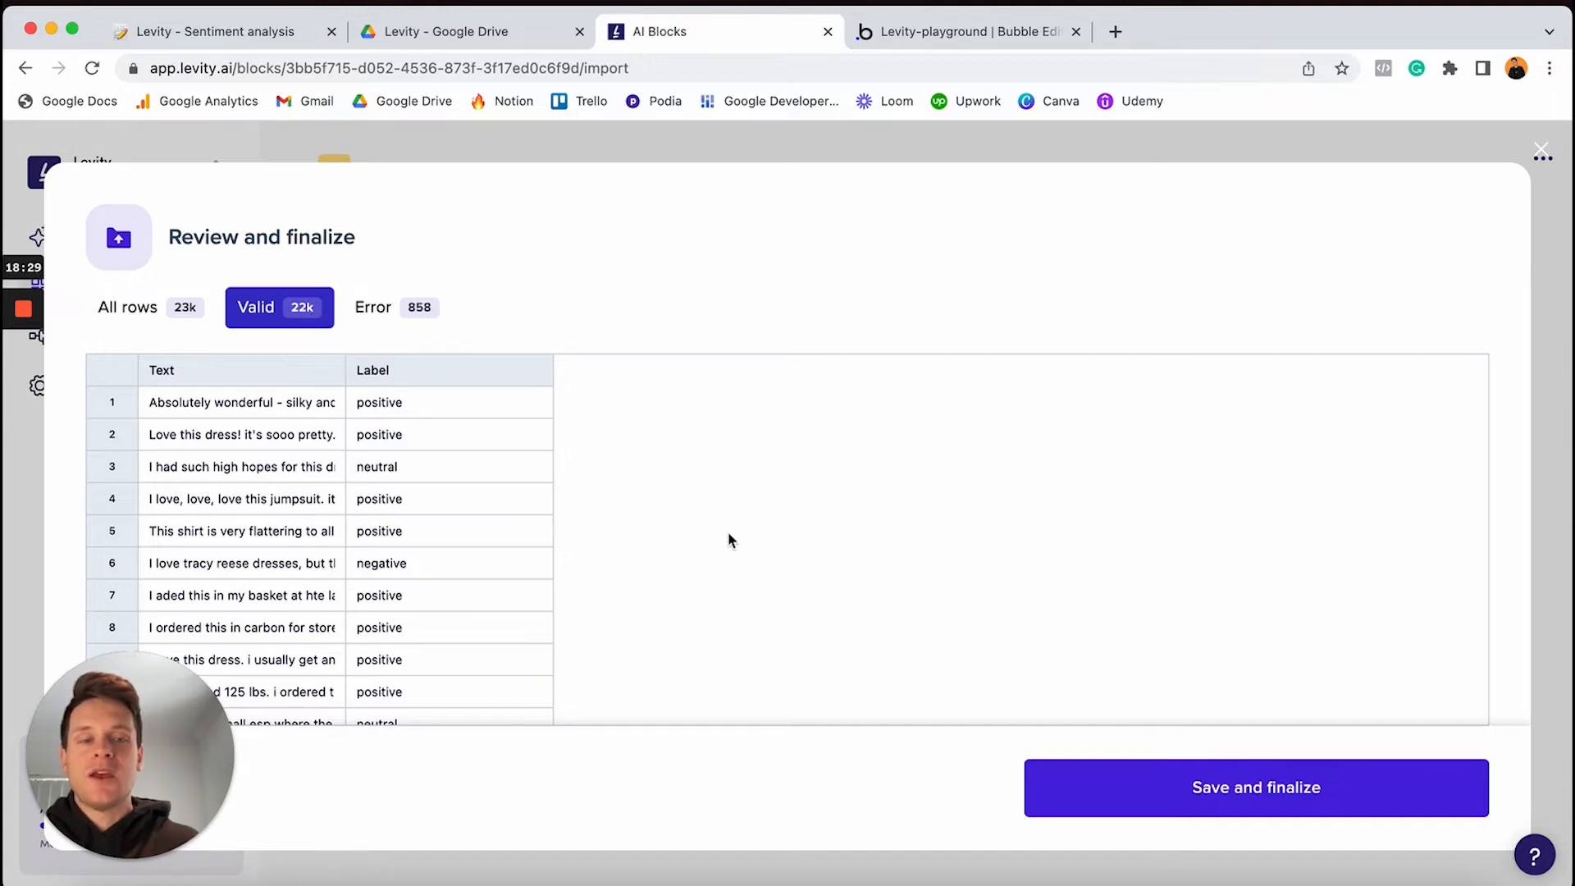
left_click(1092, 795)
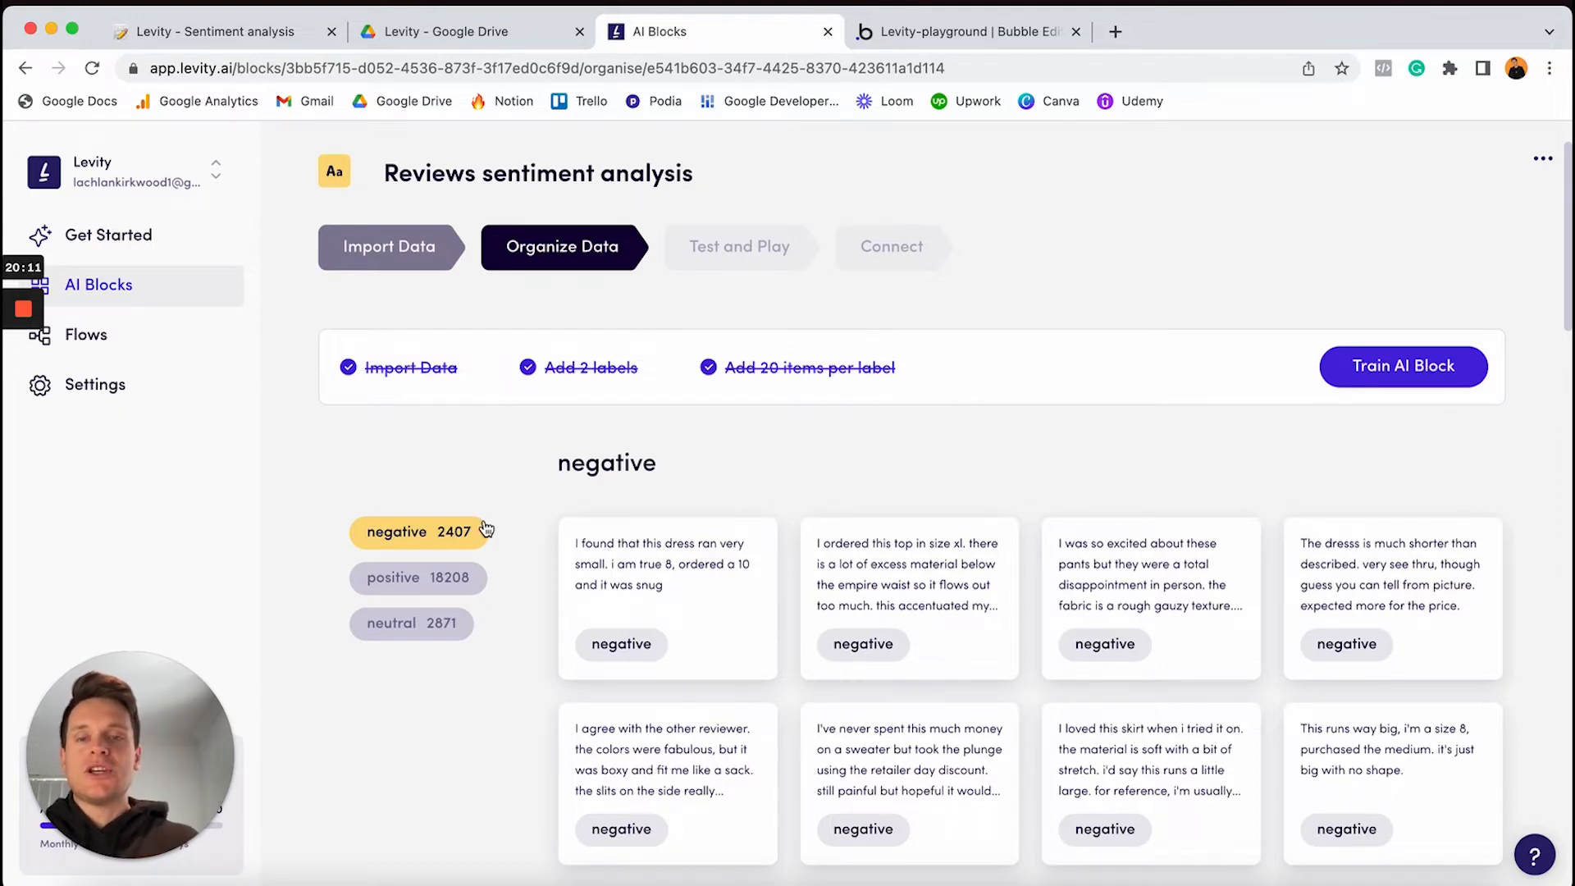
Scroll through the negative review cards, then switch to the positive label
scroll(608, 584, "down", 3)
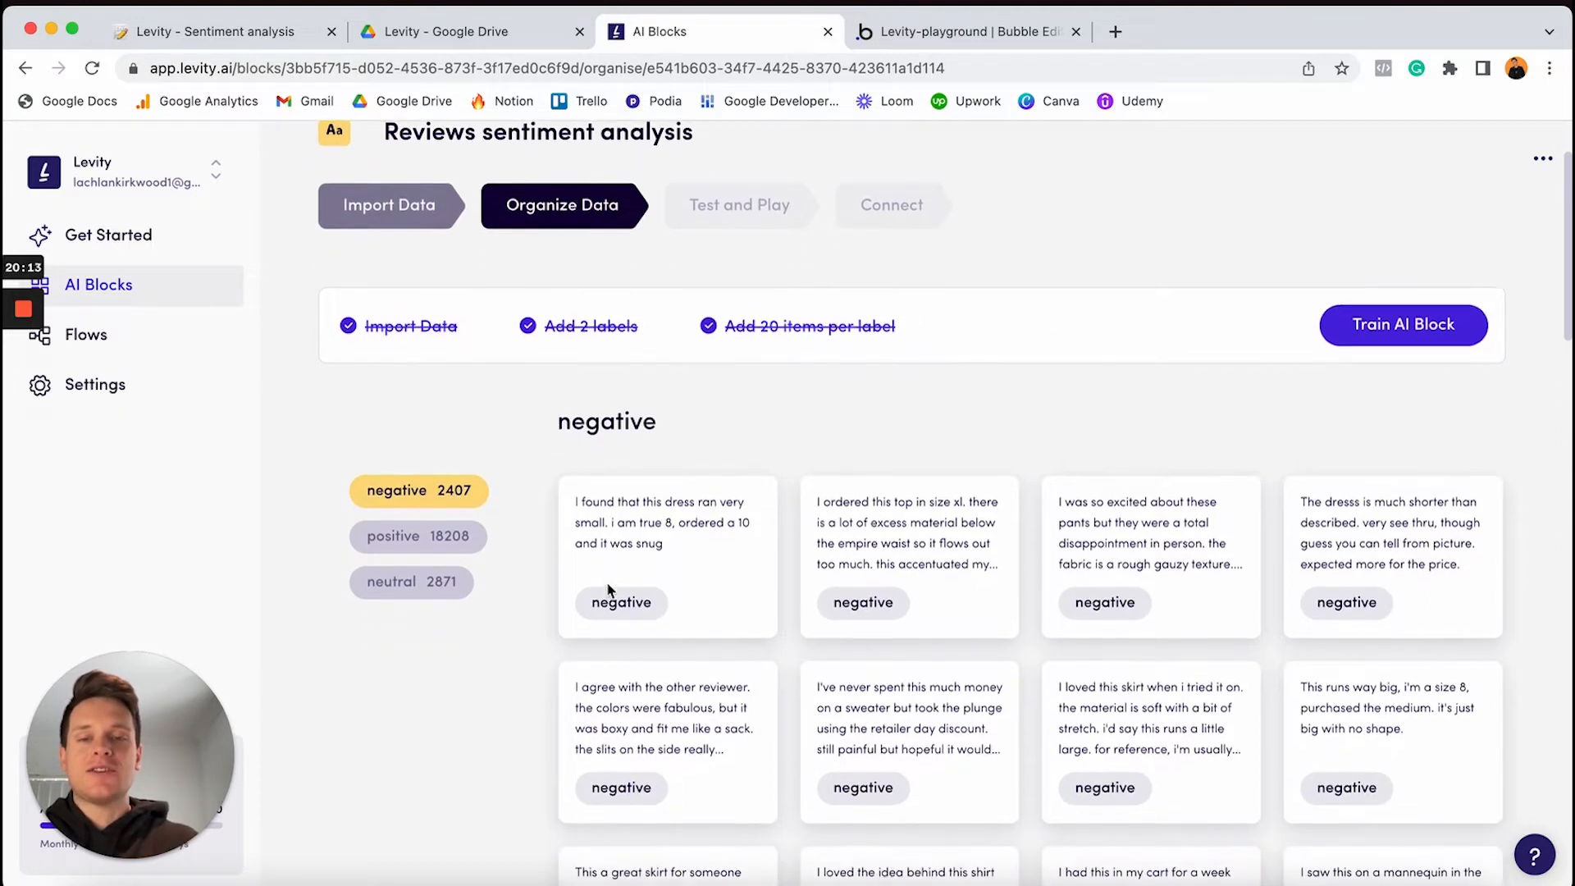
scroll(608, 588, "down", 3)
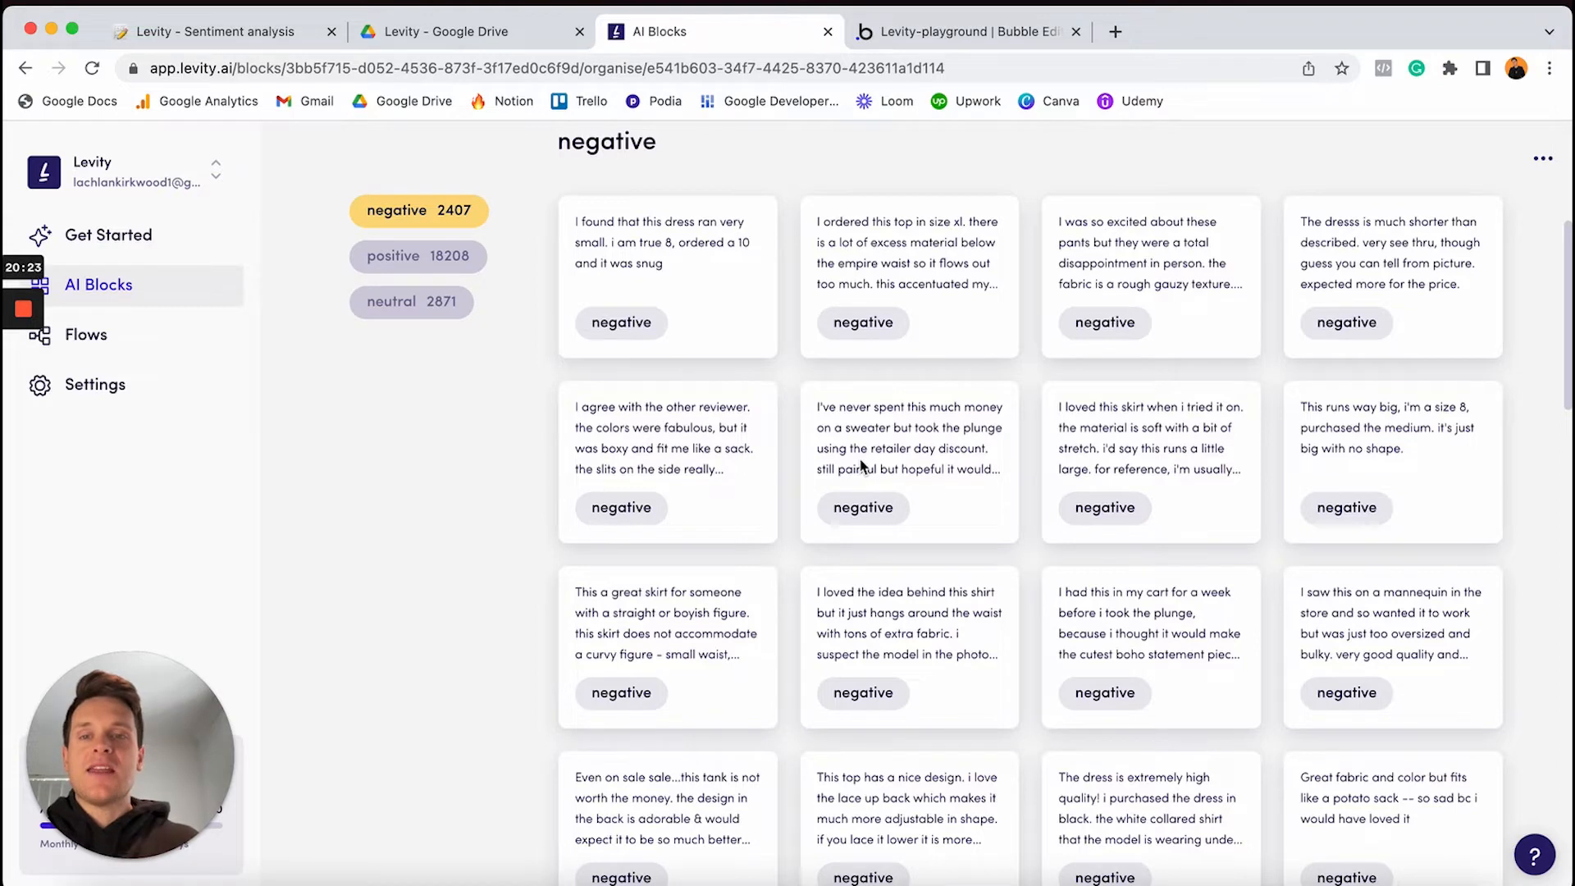
left_click(410, 261)
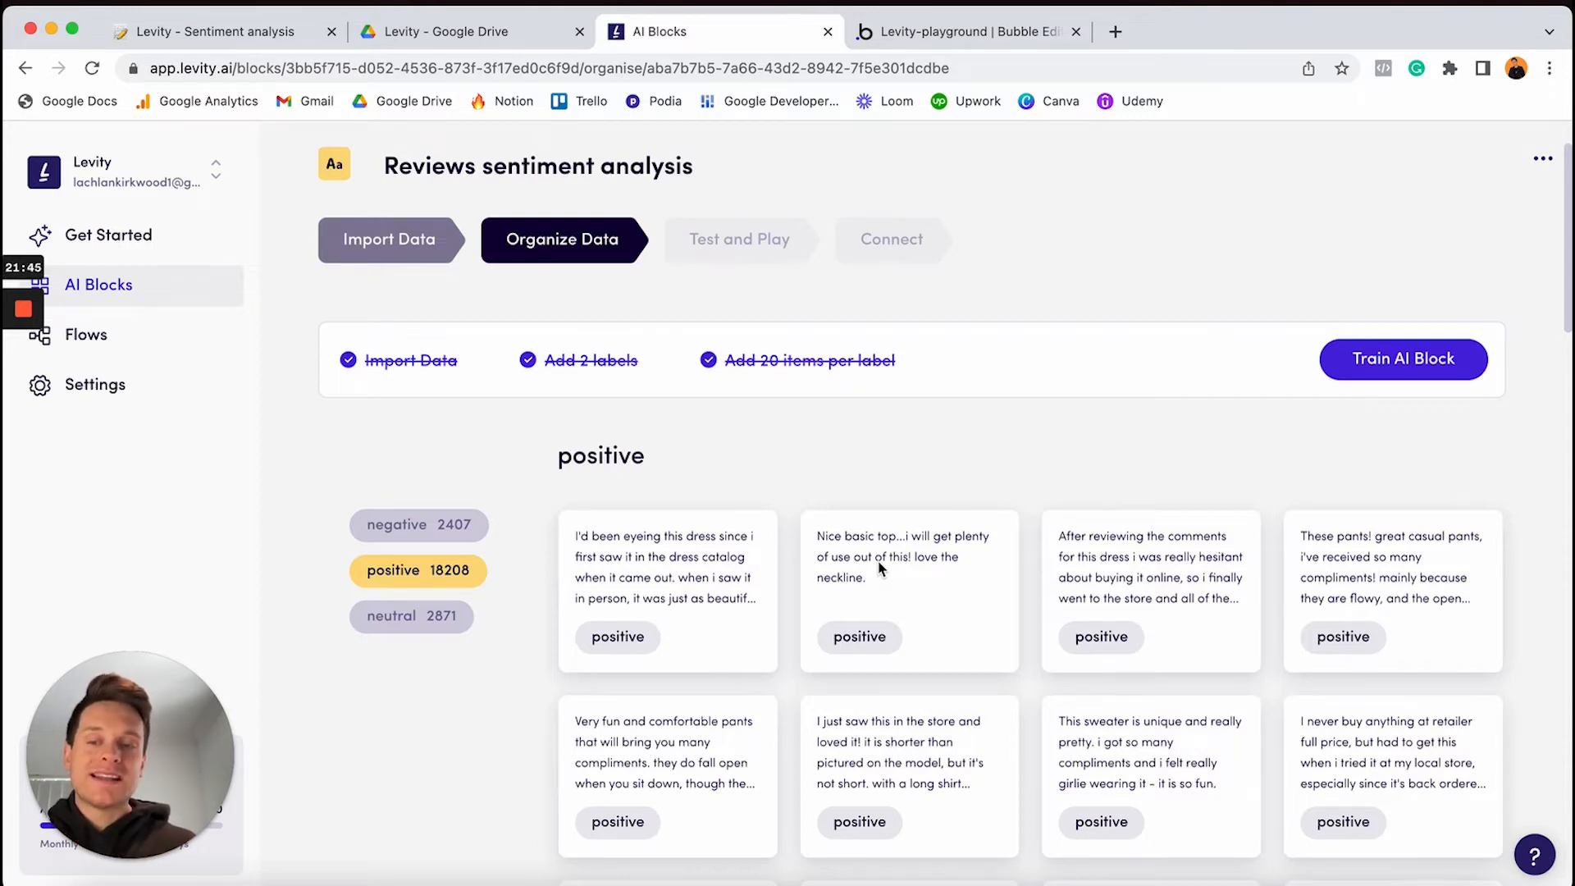
Select the eight visible review cards, check their label choices, and train the AI block
left_click(859, 644)
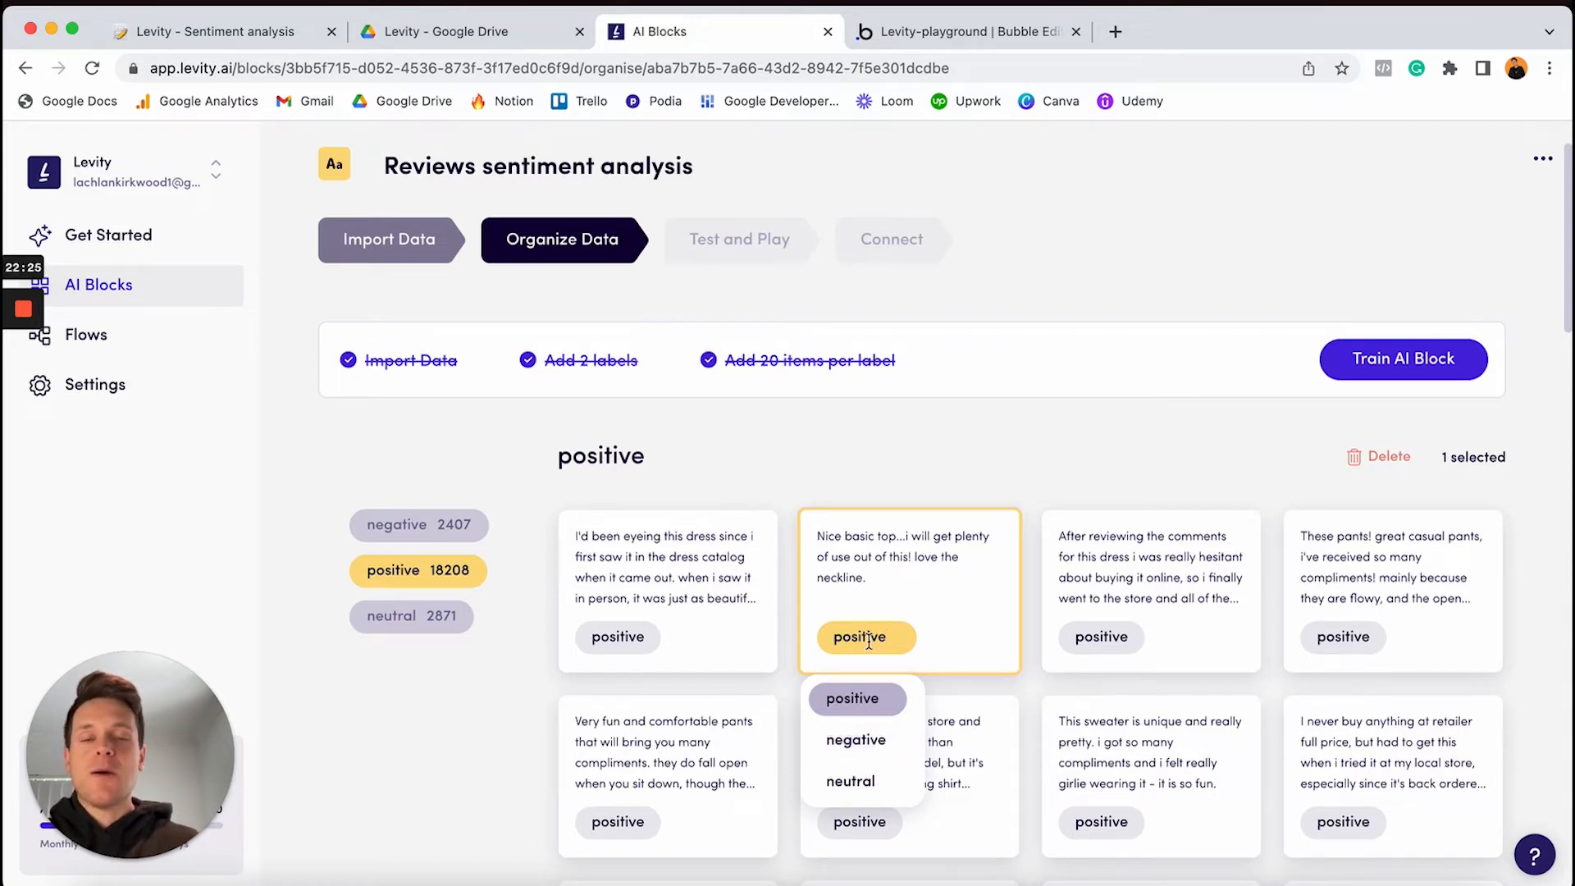
left_click(736, 558)
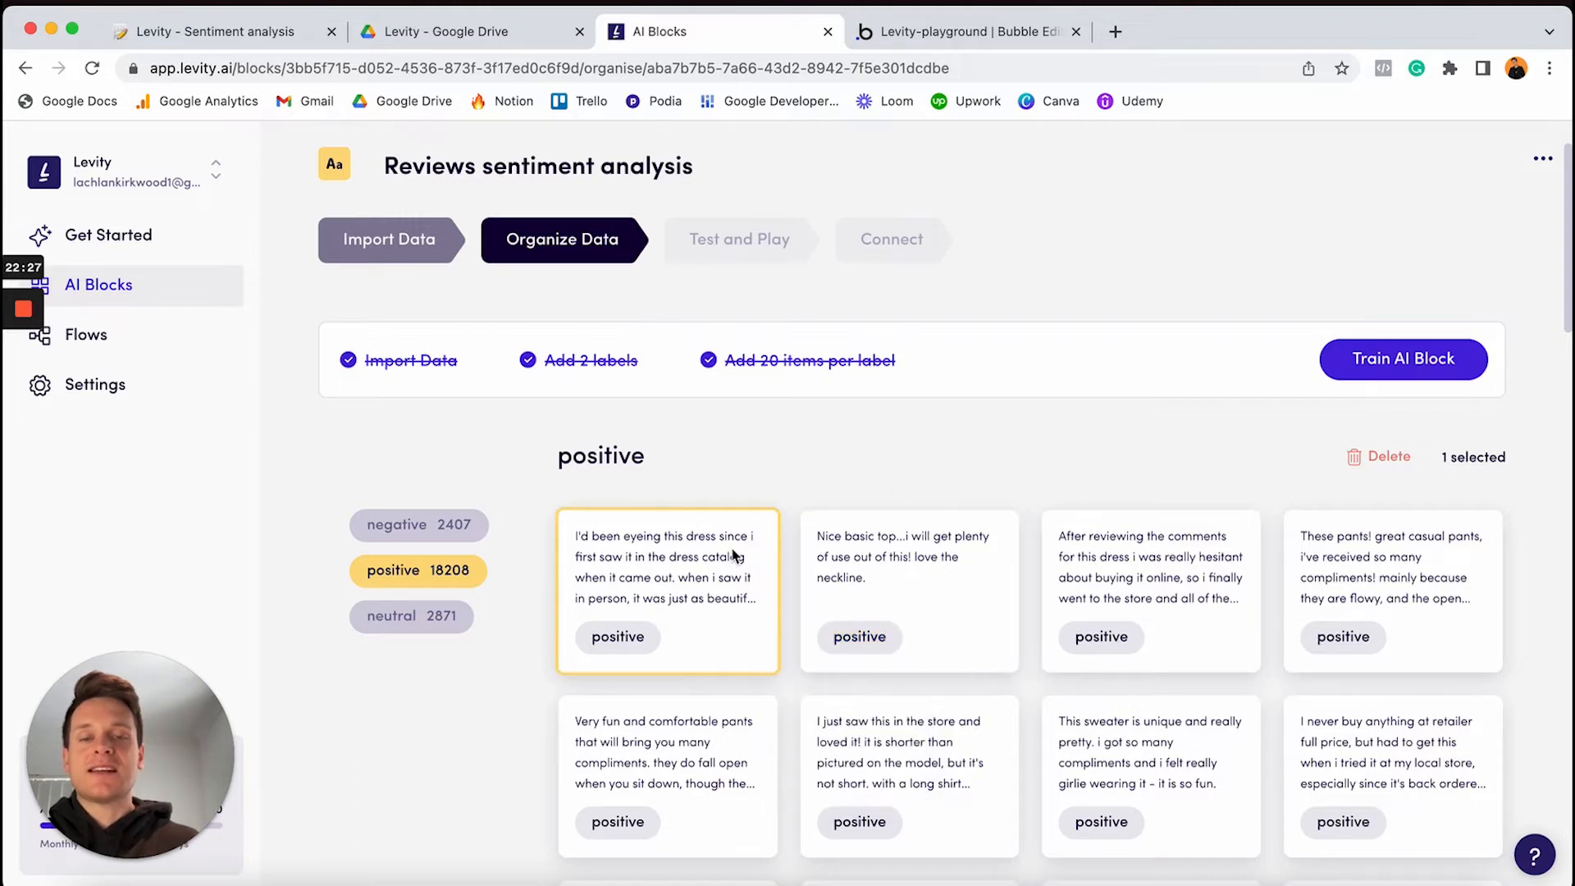
left_click(1403, 733, "shift")
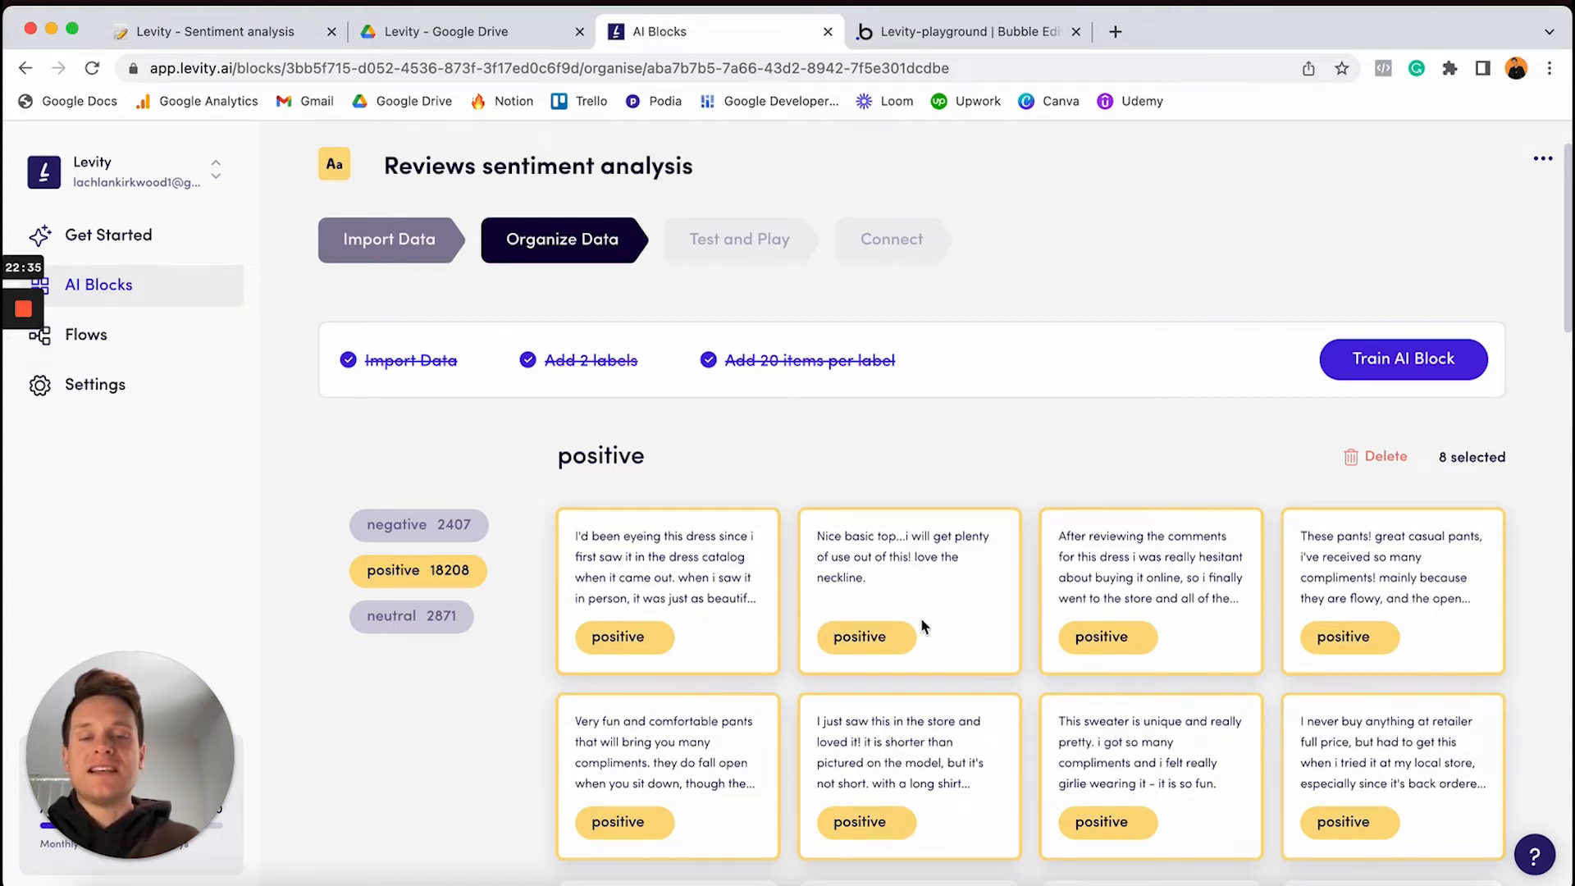
left_click(889, 645)
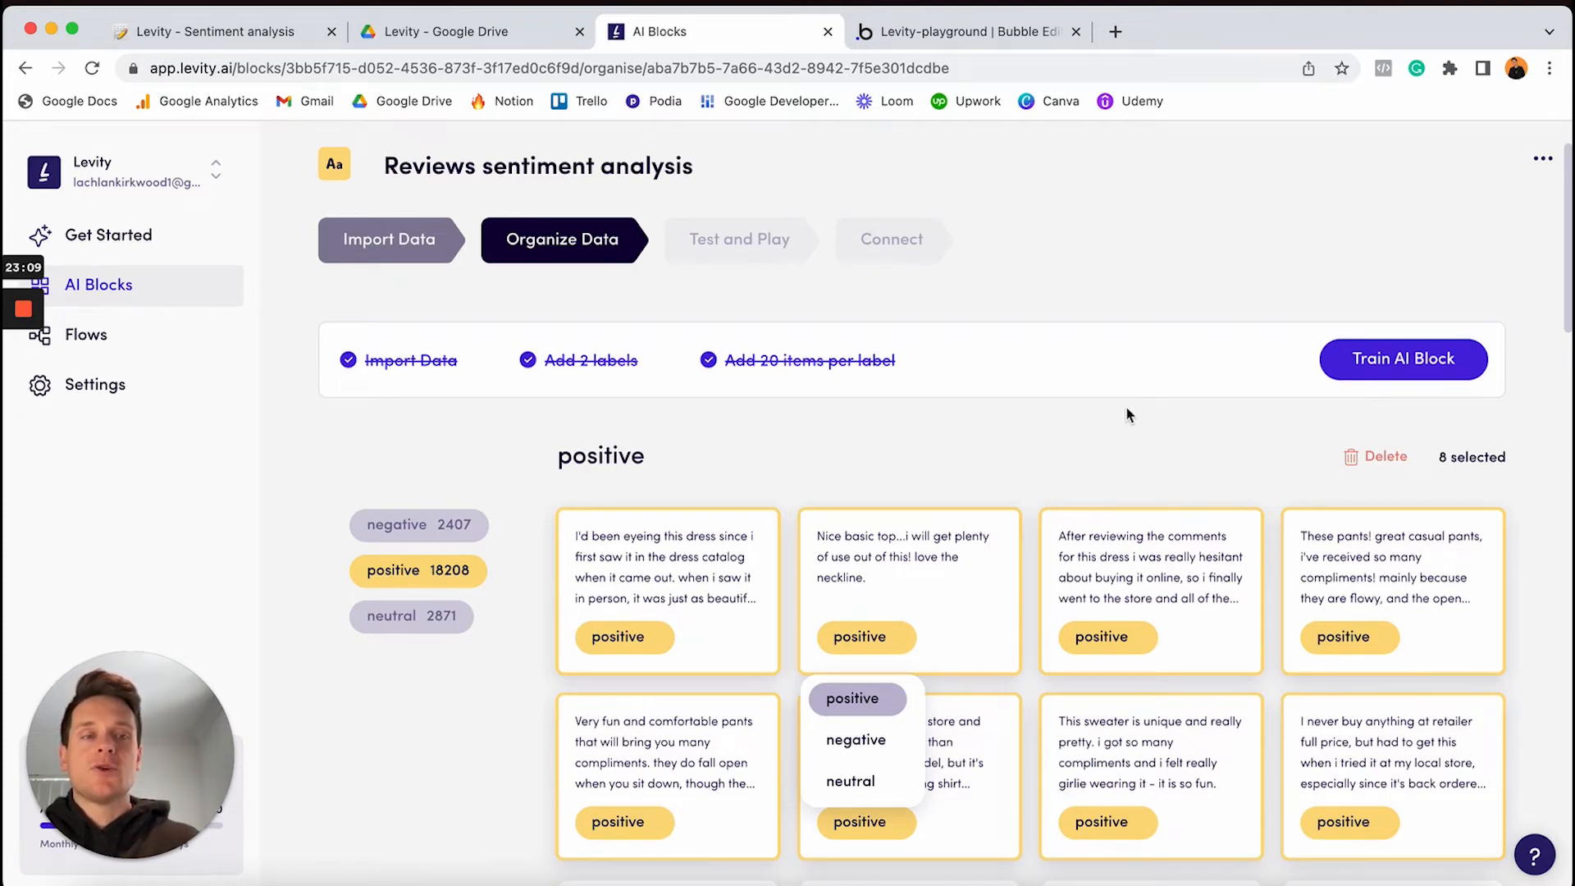
left_click(1389, 366)
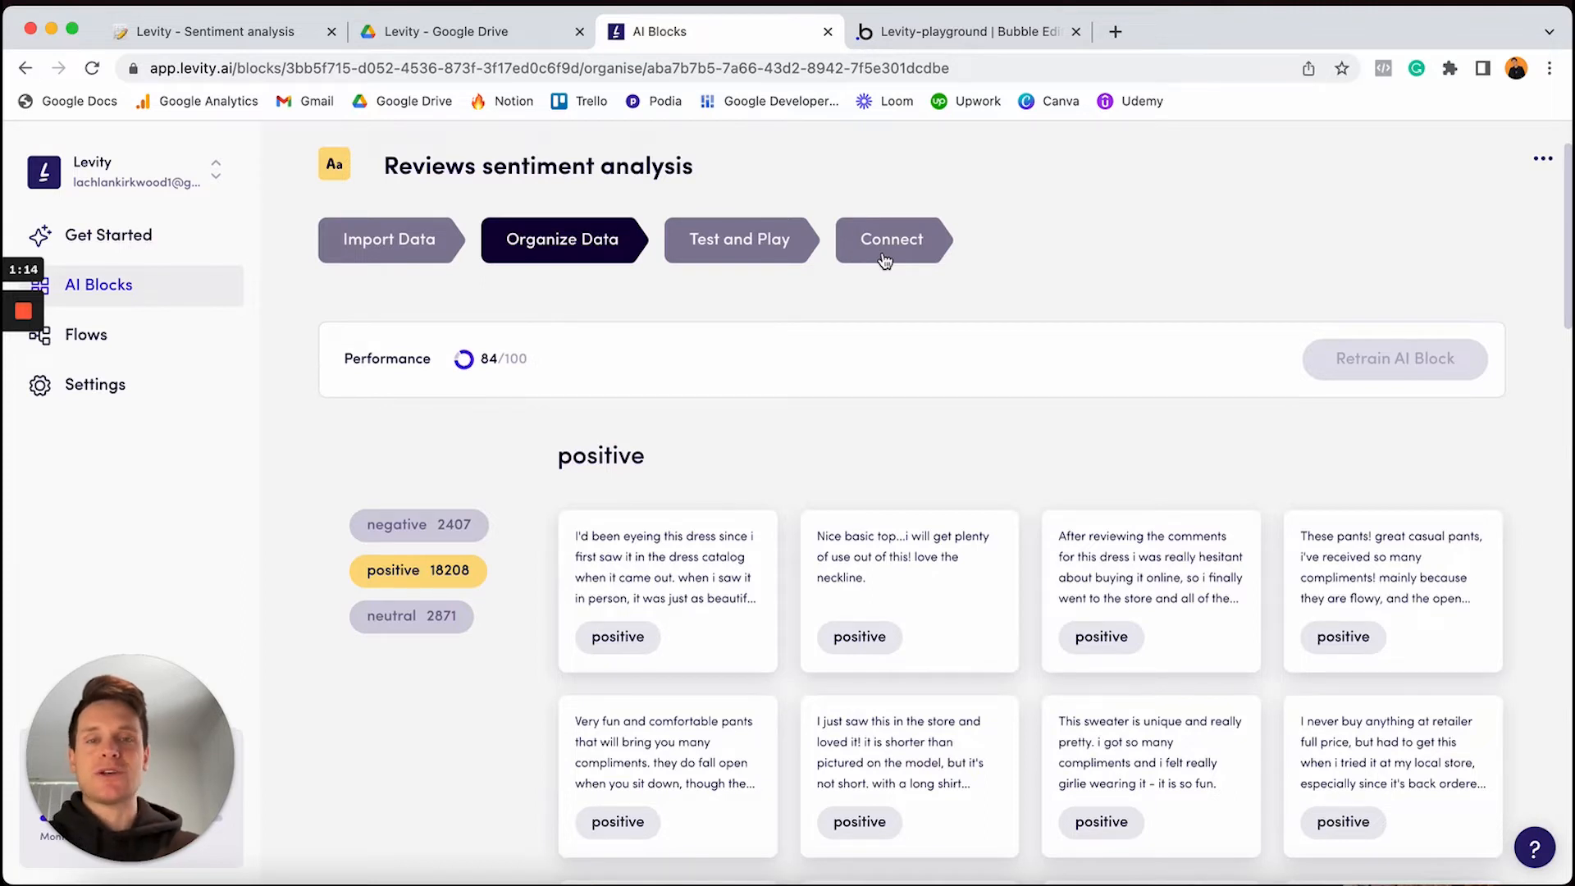
Move the Levity block to its Test and Play step and focus the text-to-classify box
left_click(724, 250)
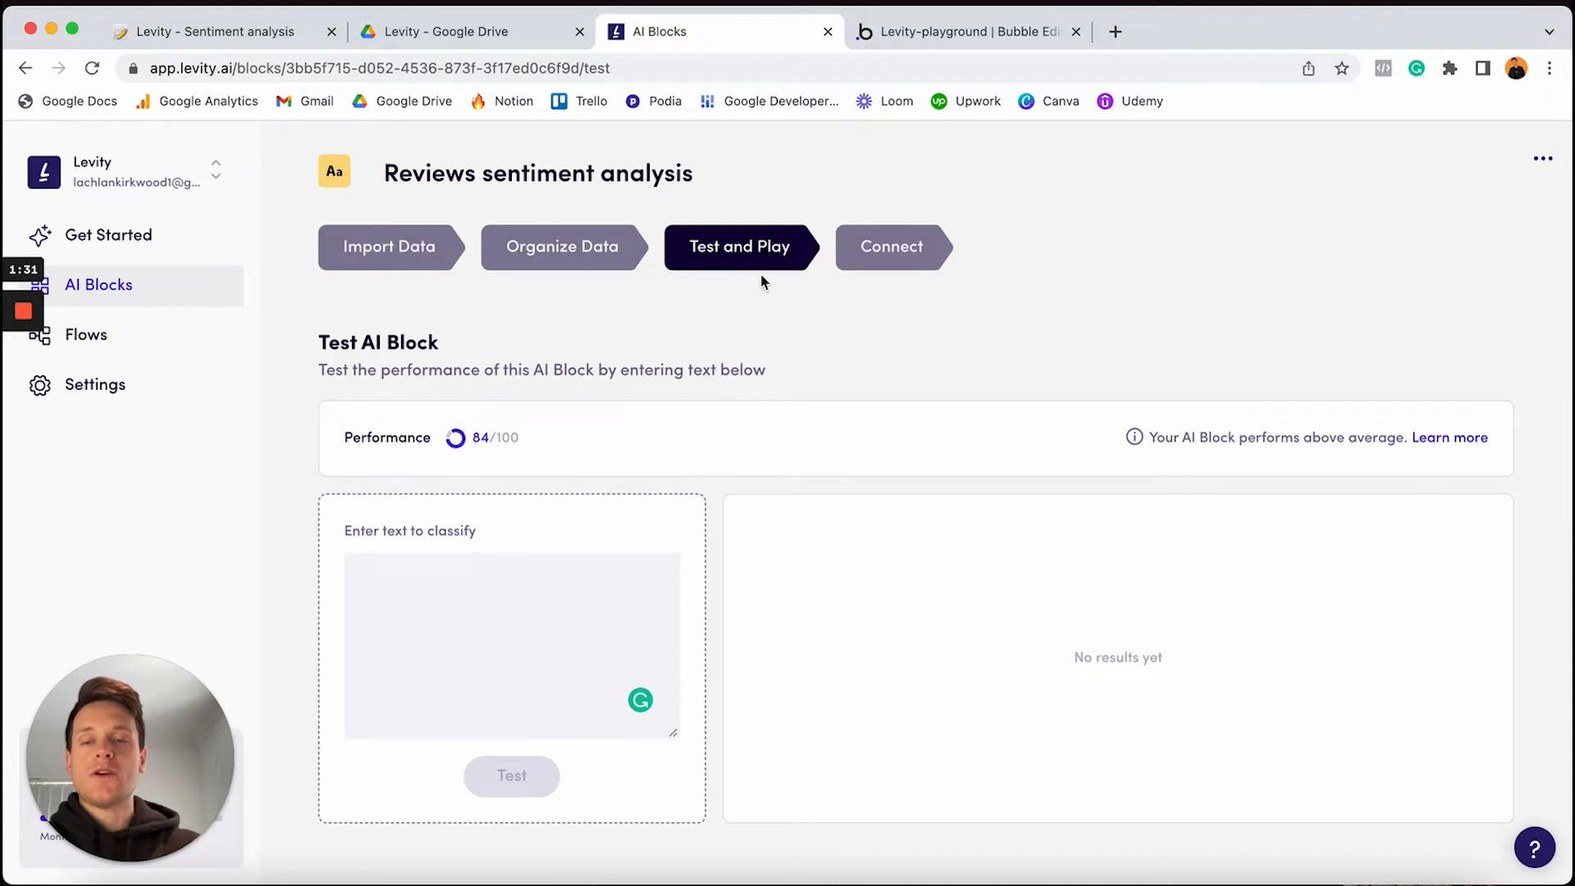
left_click(474, 597)
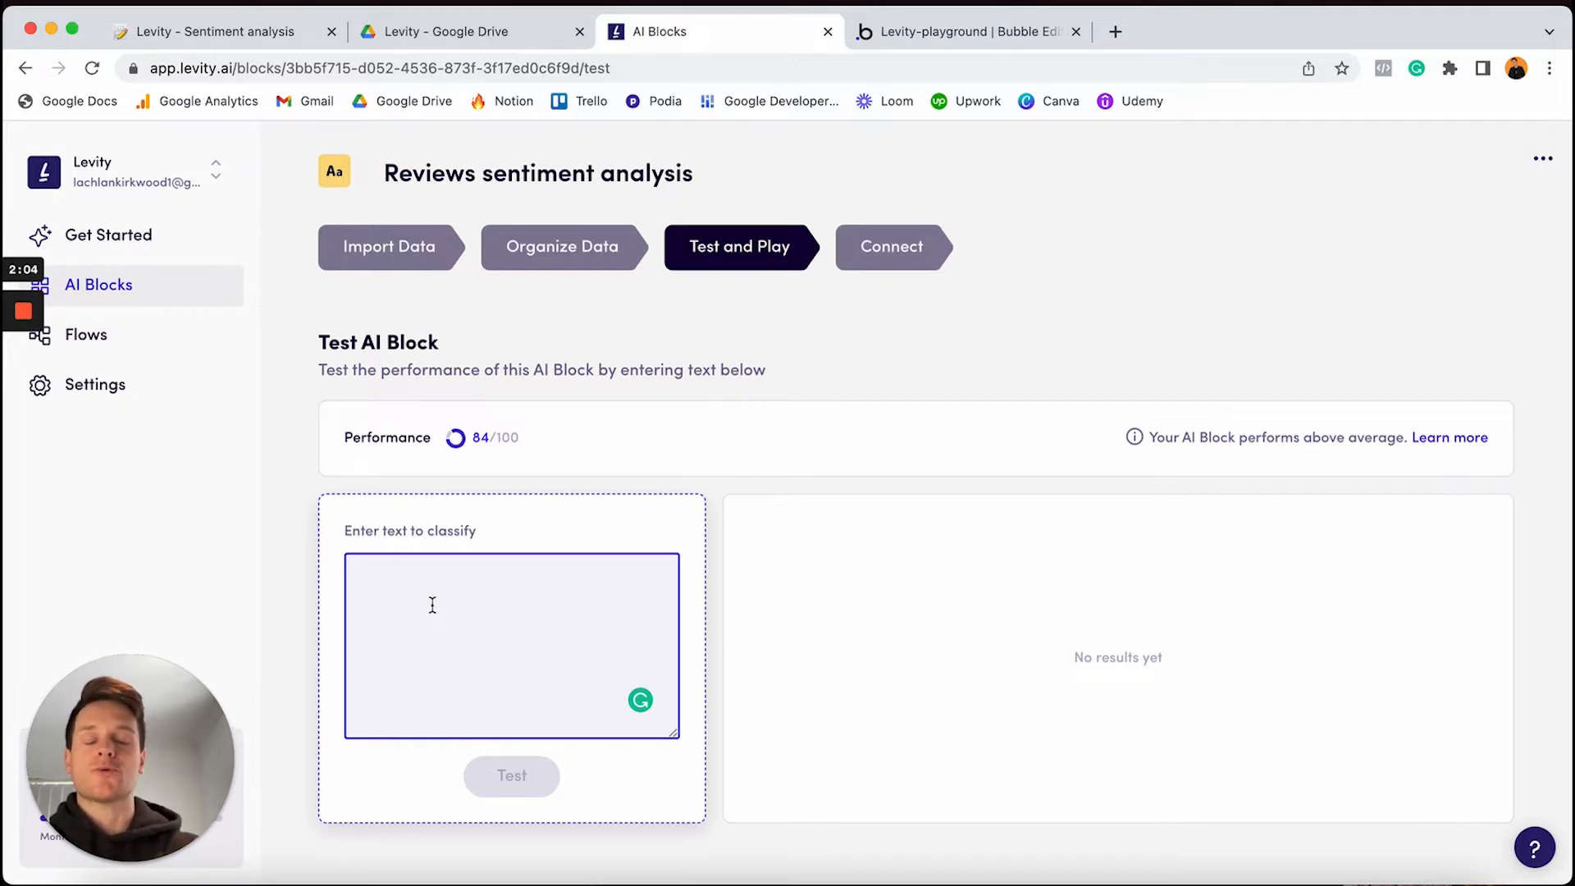
Classify 'The dress was damaged when it arrived.', getting 70.4% negative, 24.4% neutral, 5.2% positive
left_click(433, 605)
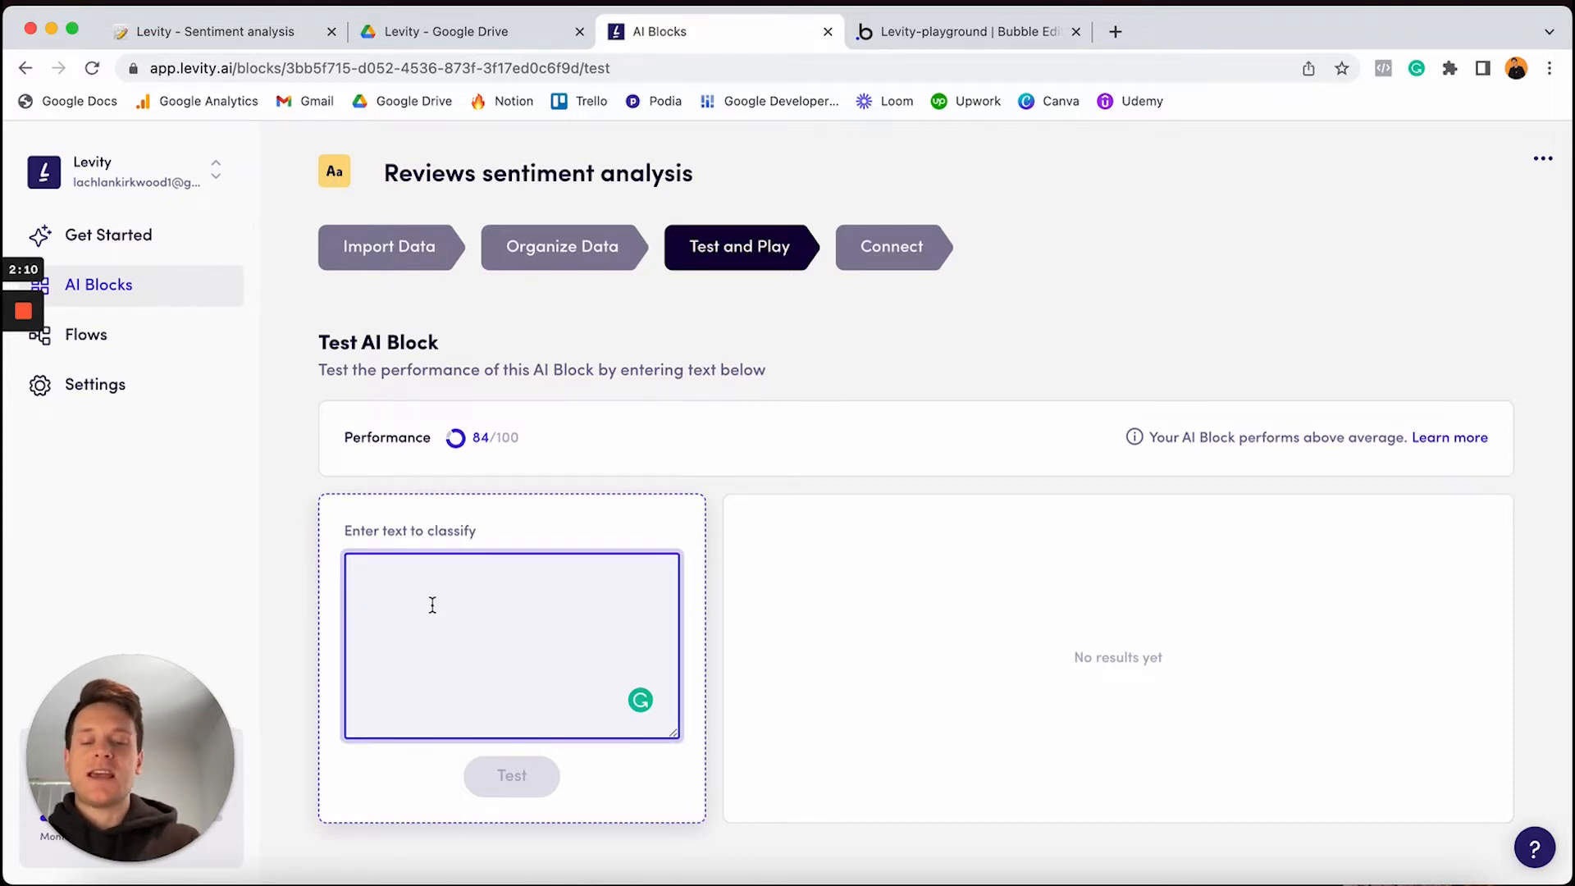
type("Th")
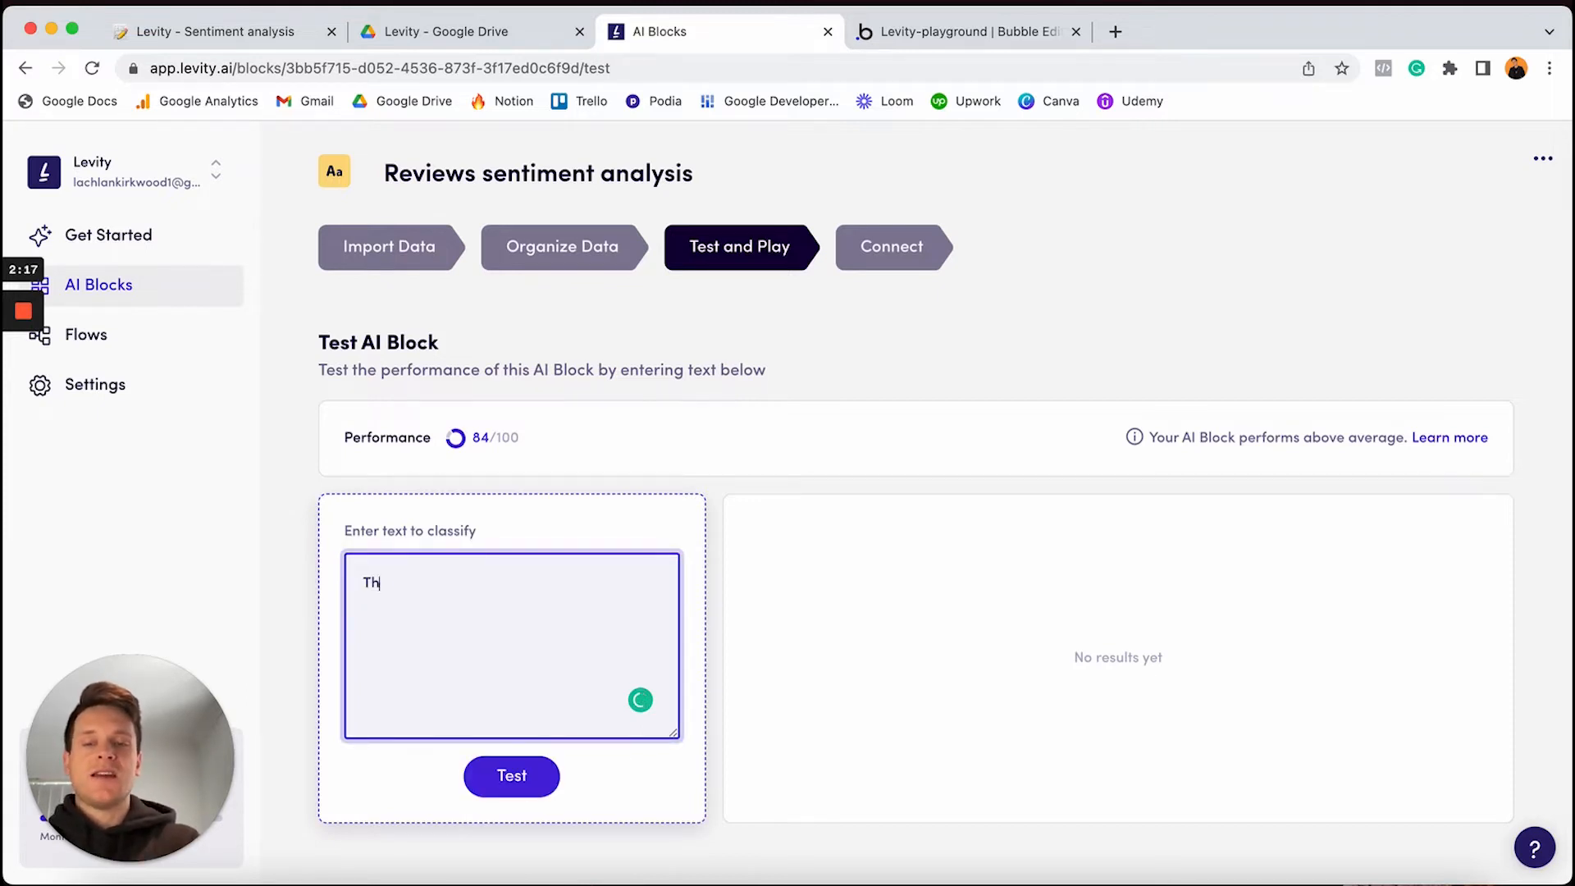
type("e dress was ")
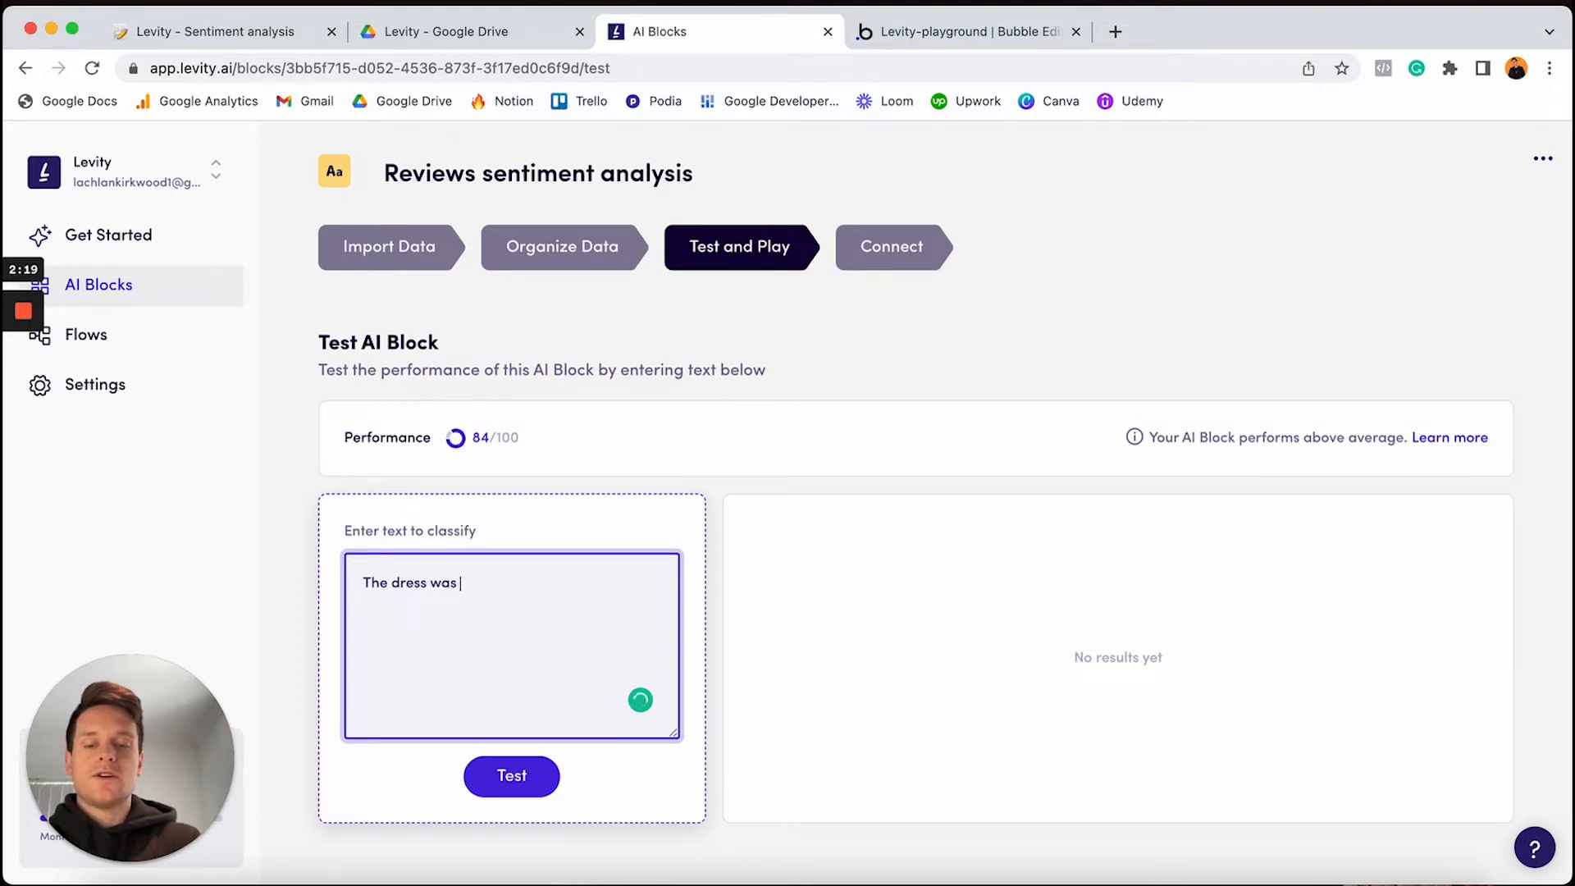
type("damaged when ")
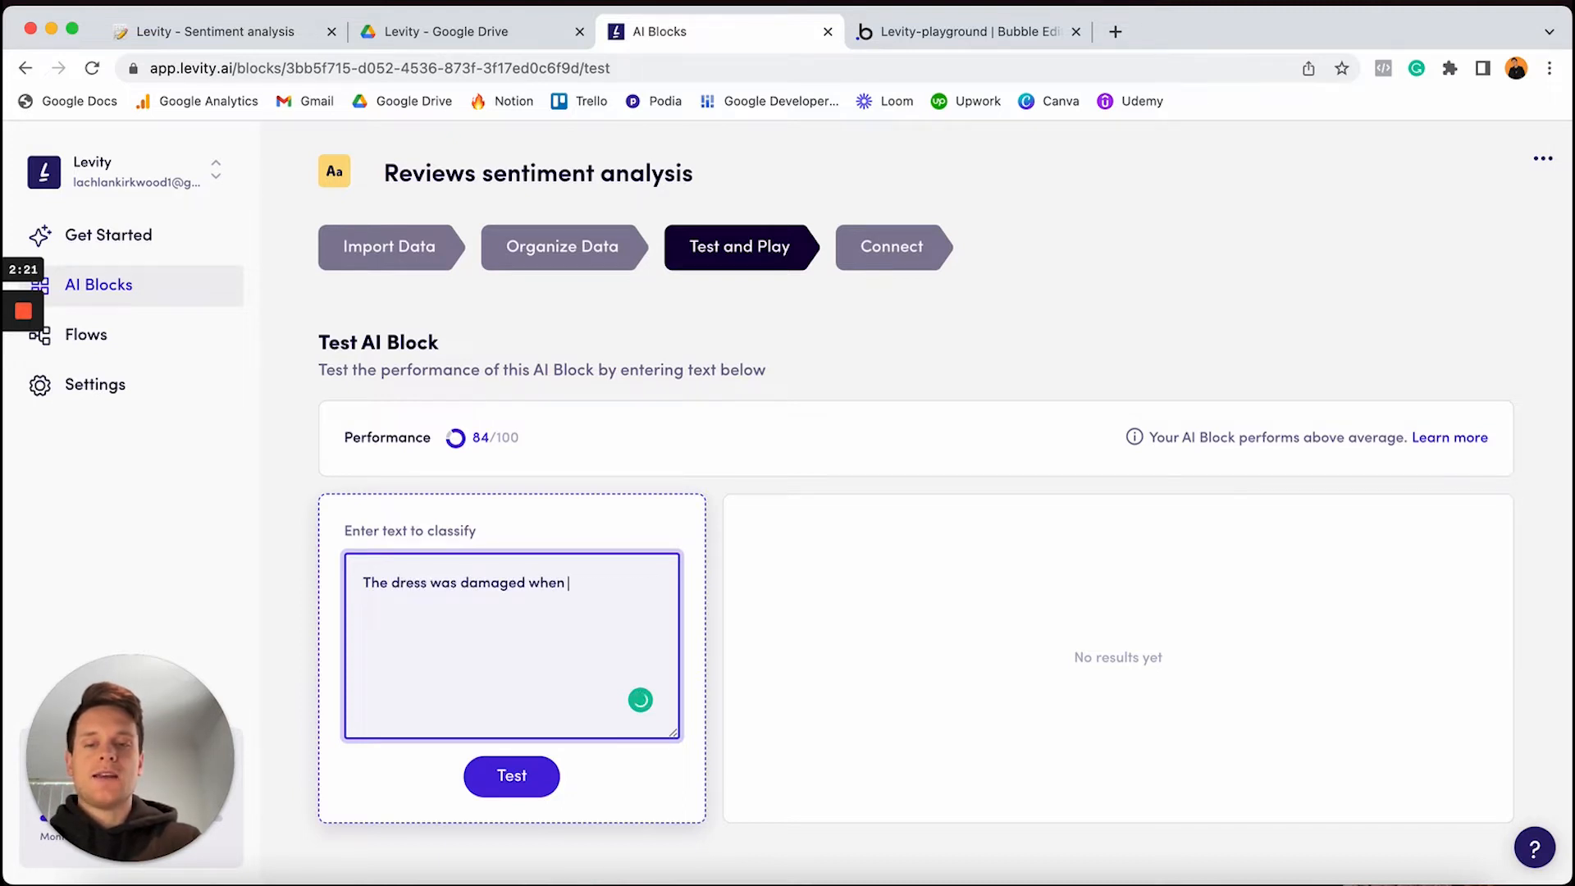
type("it arrived.")
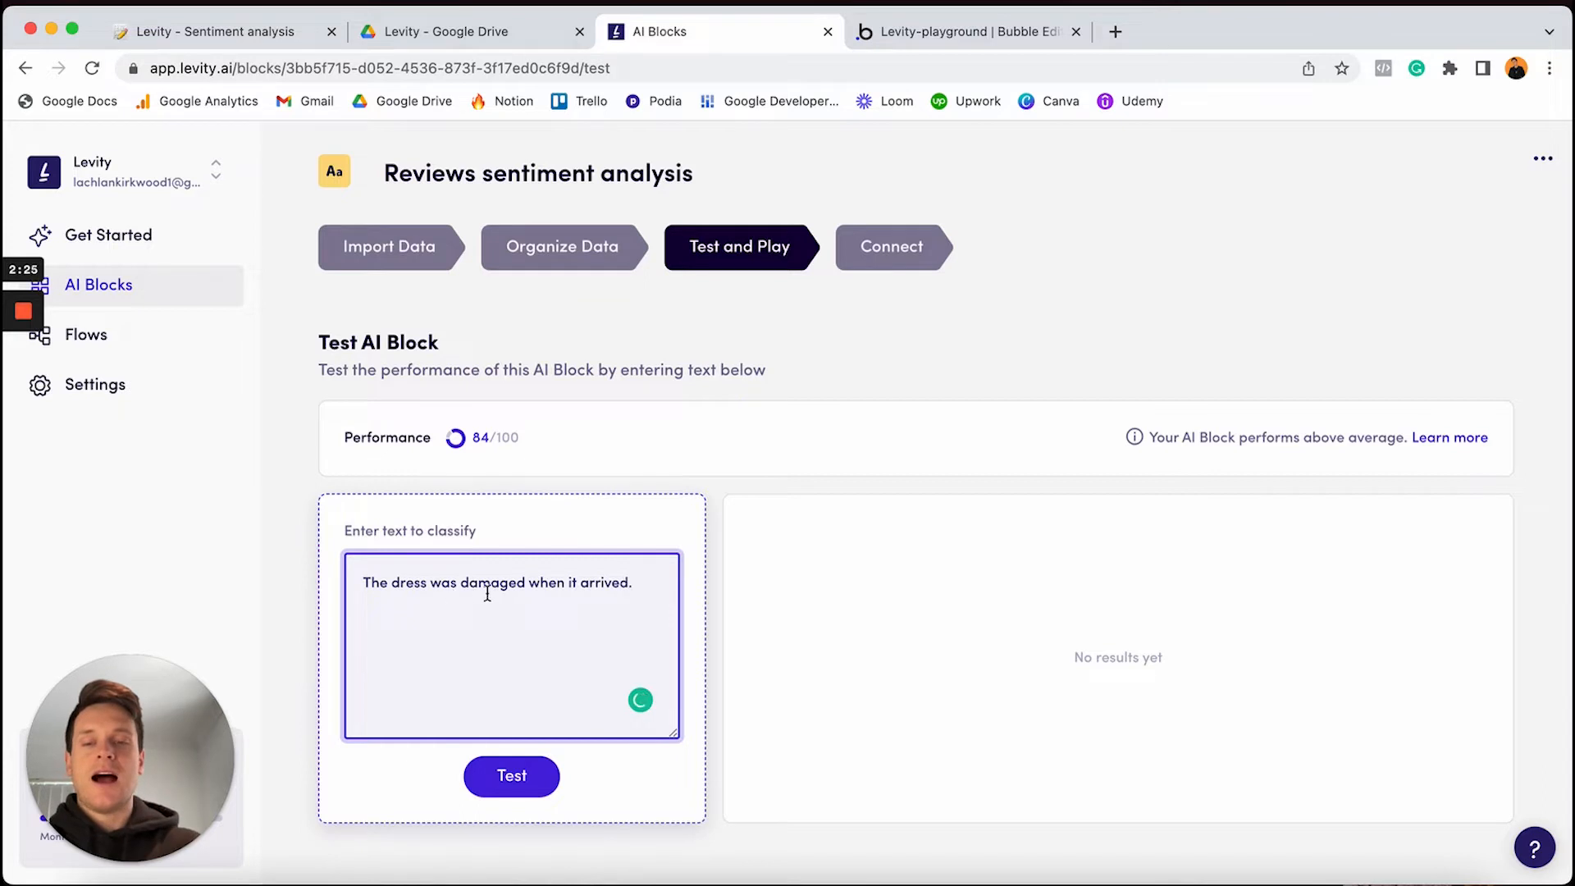
left_click(505, 779)
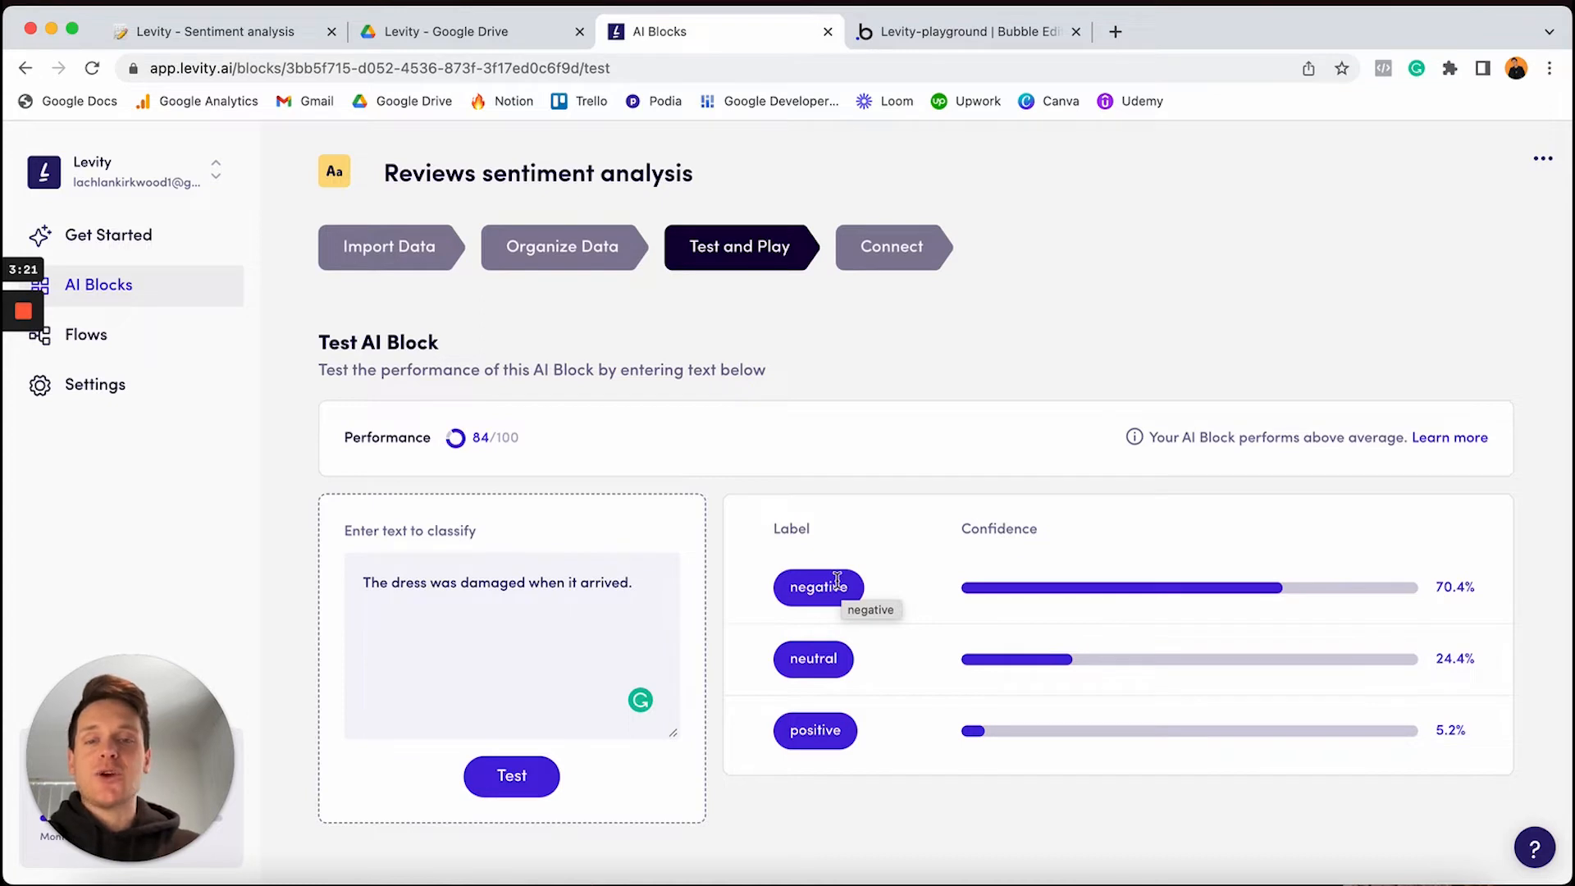
left_click(407, 637)
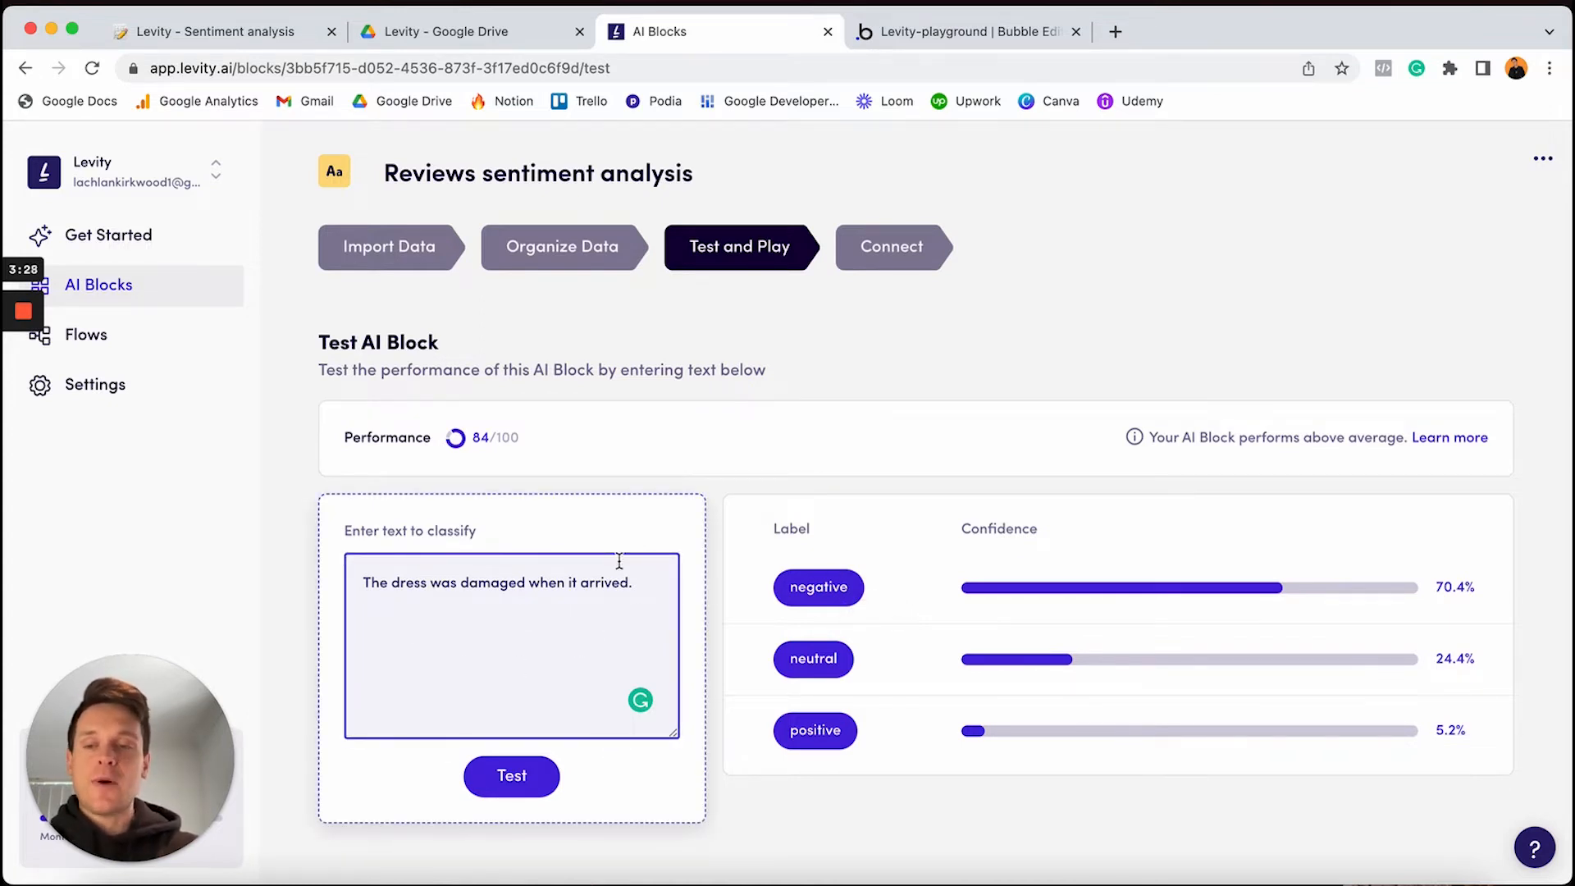
left_click(526, 778)
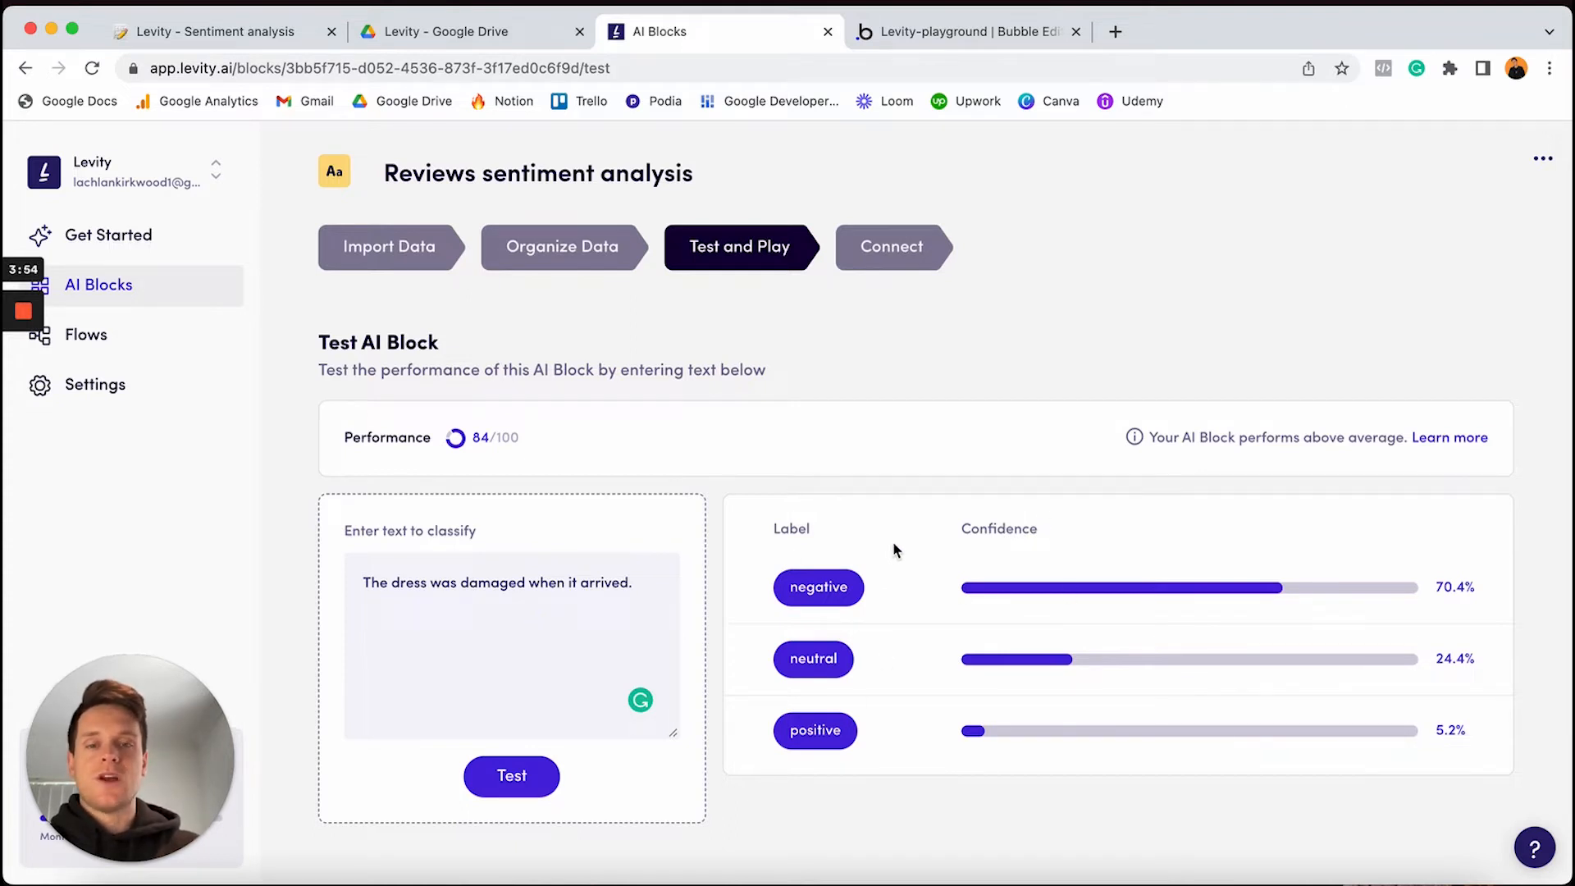
left_click(669, 578)
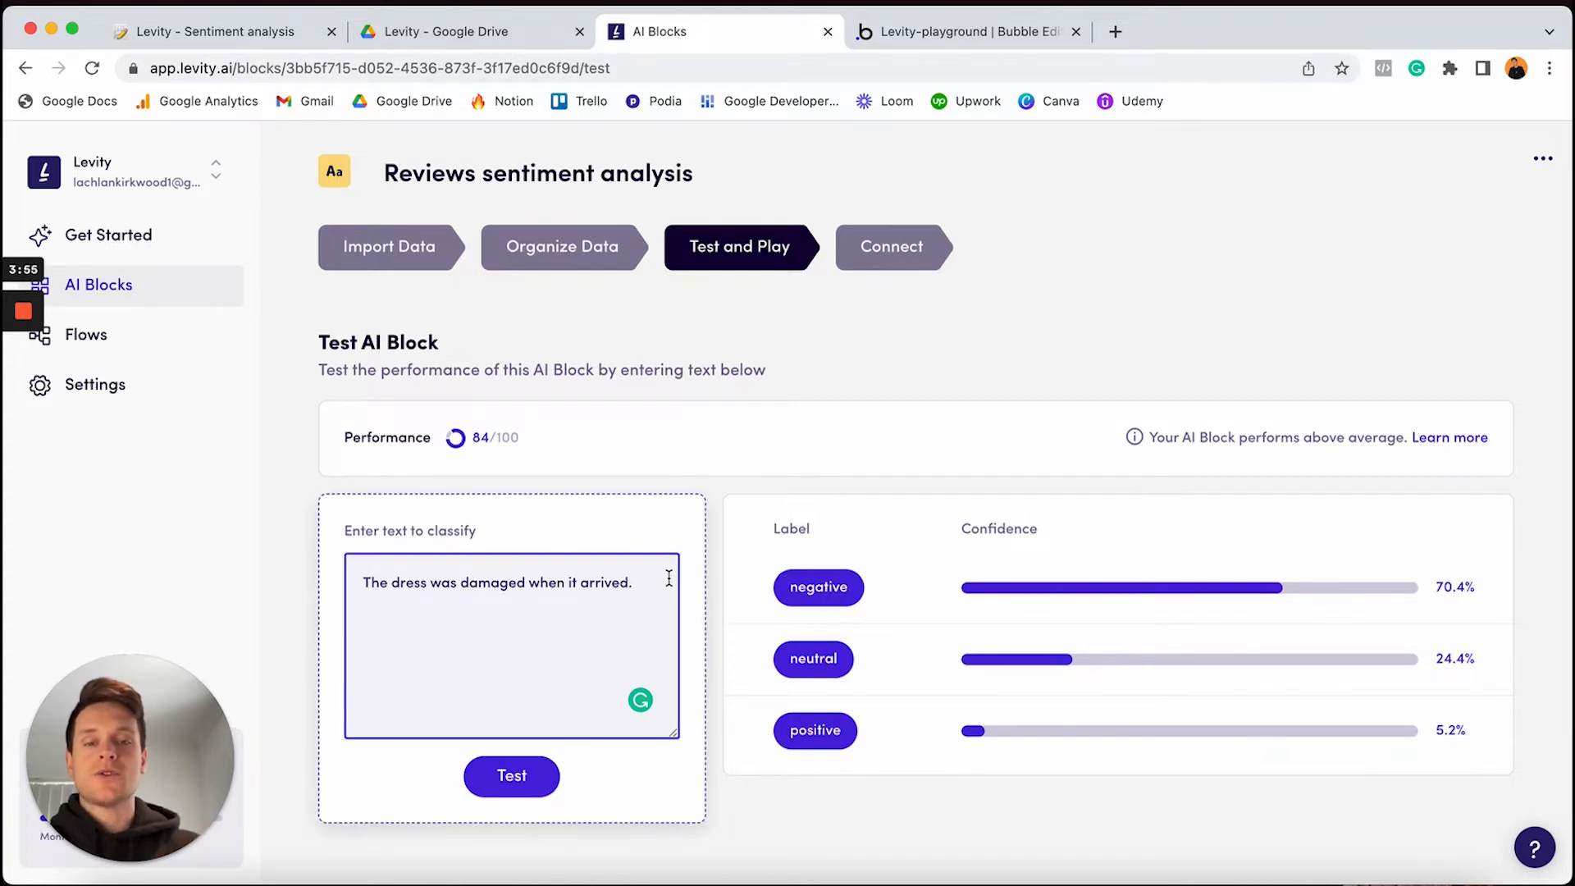
Test 'I loved the colour of the top. I'll buy from the store again.' for 98.3% positive, then return to Notion
left_click(651, 586)
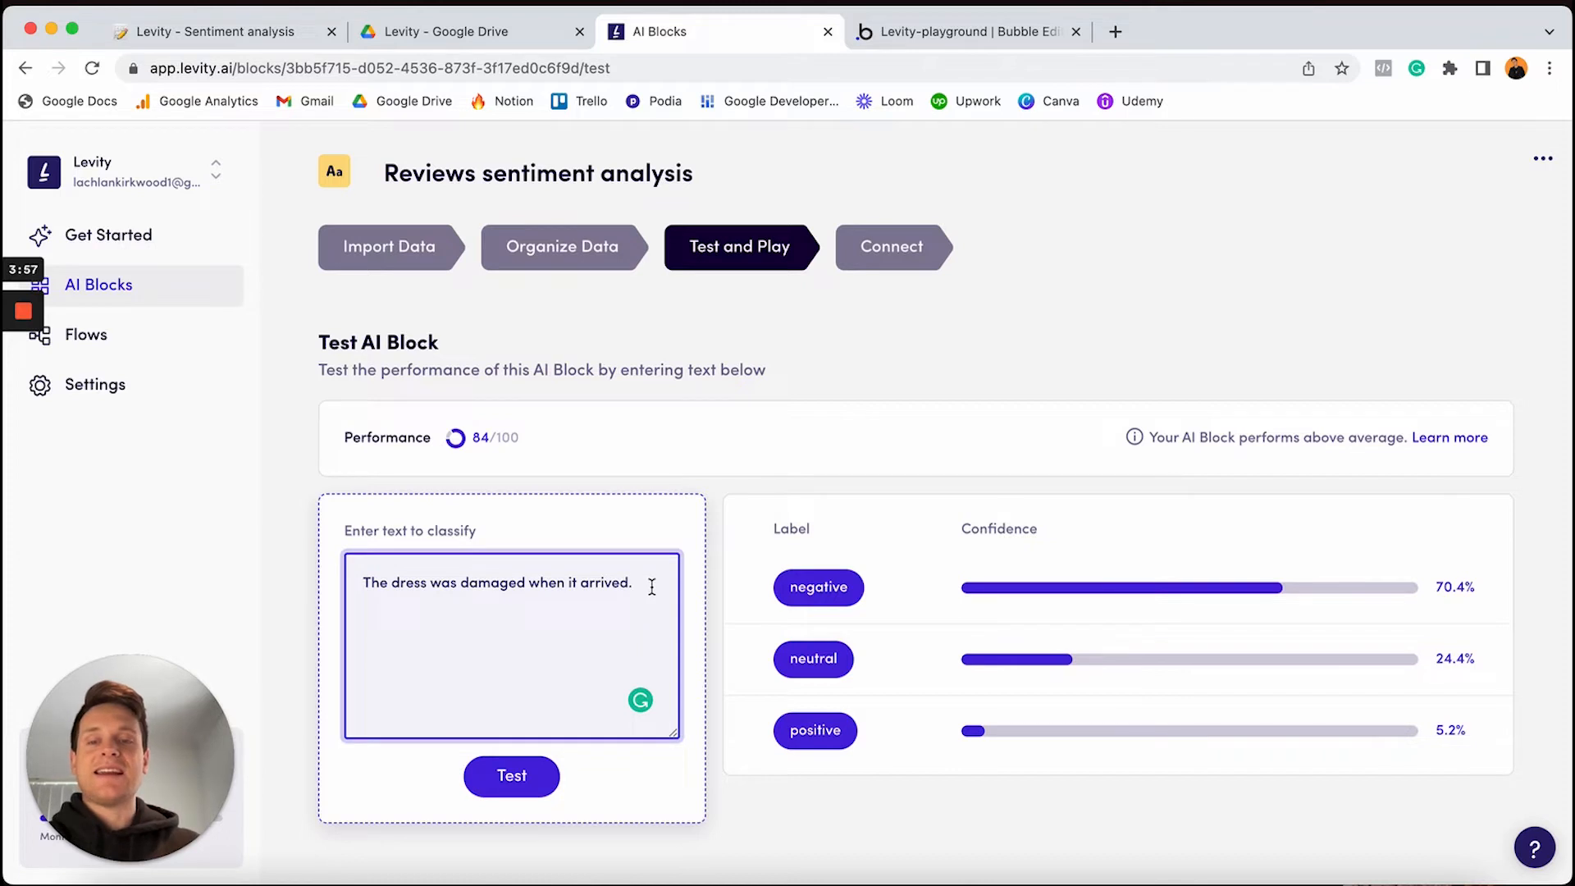
key("super+a")
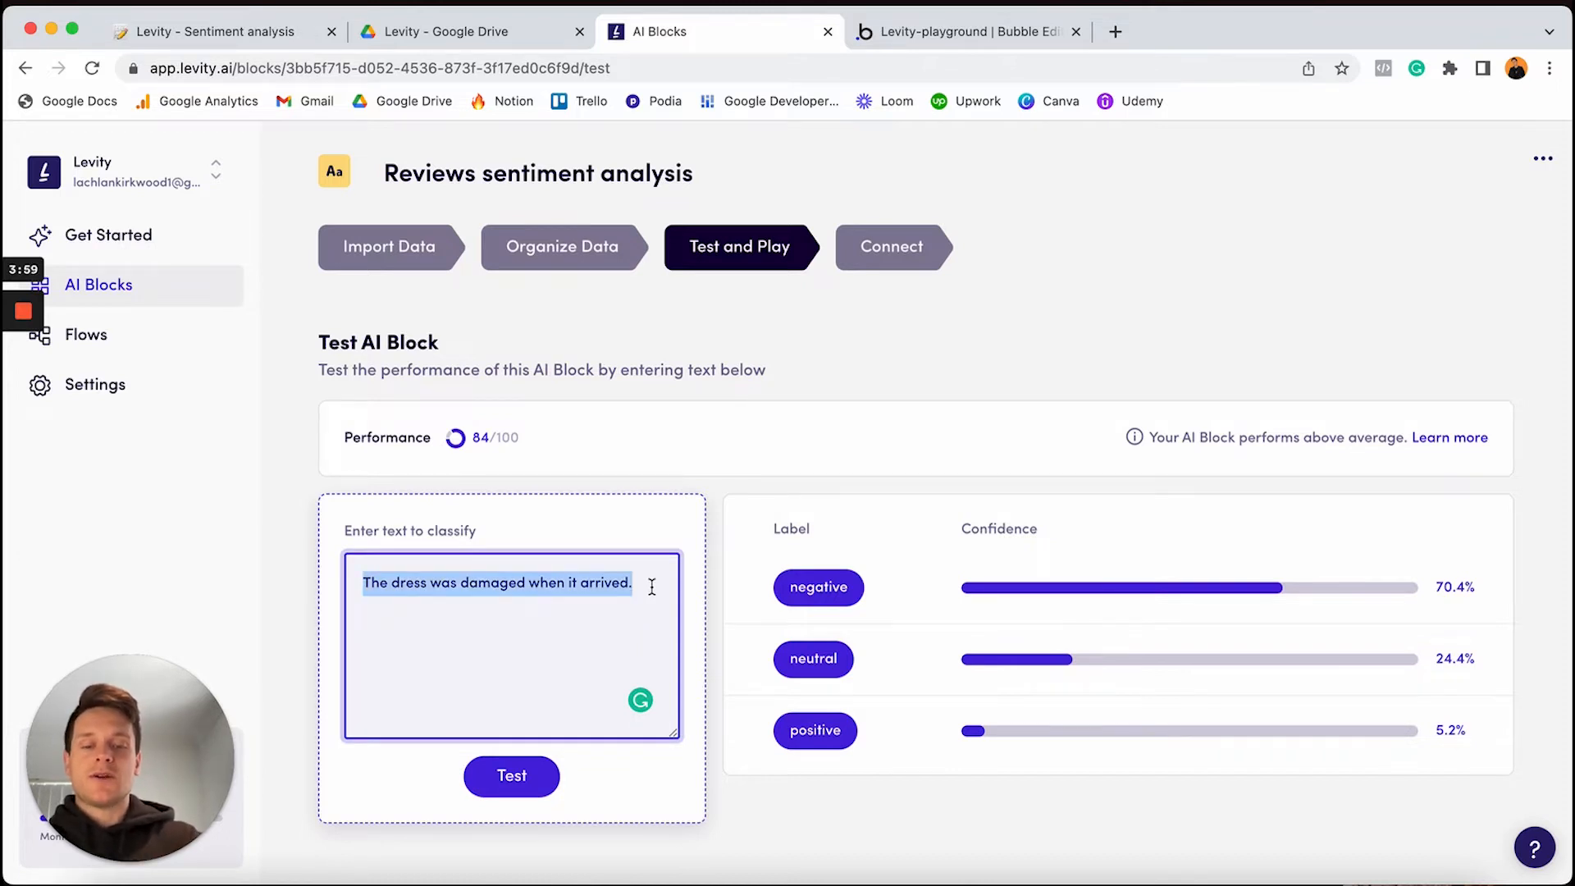
type("I loved the co")
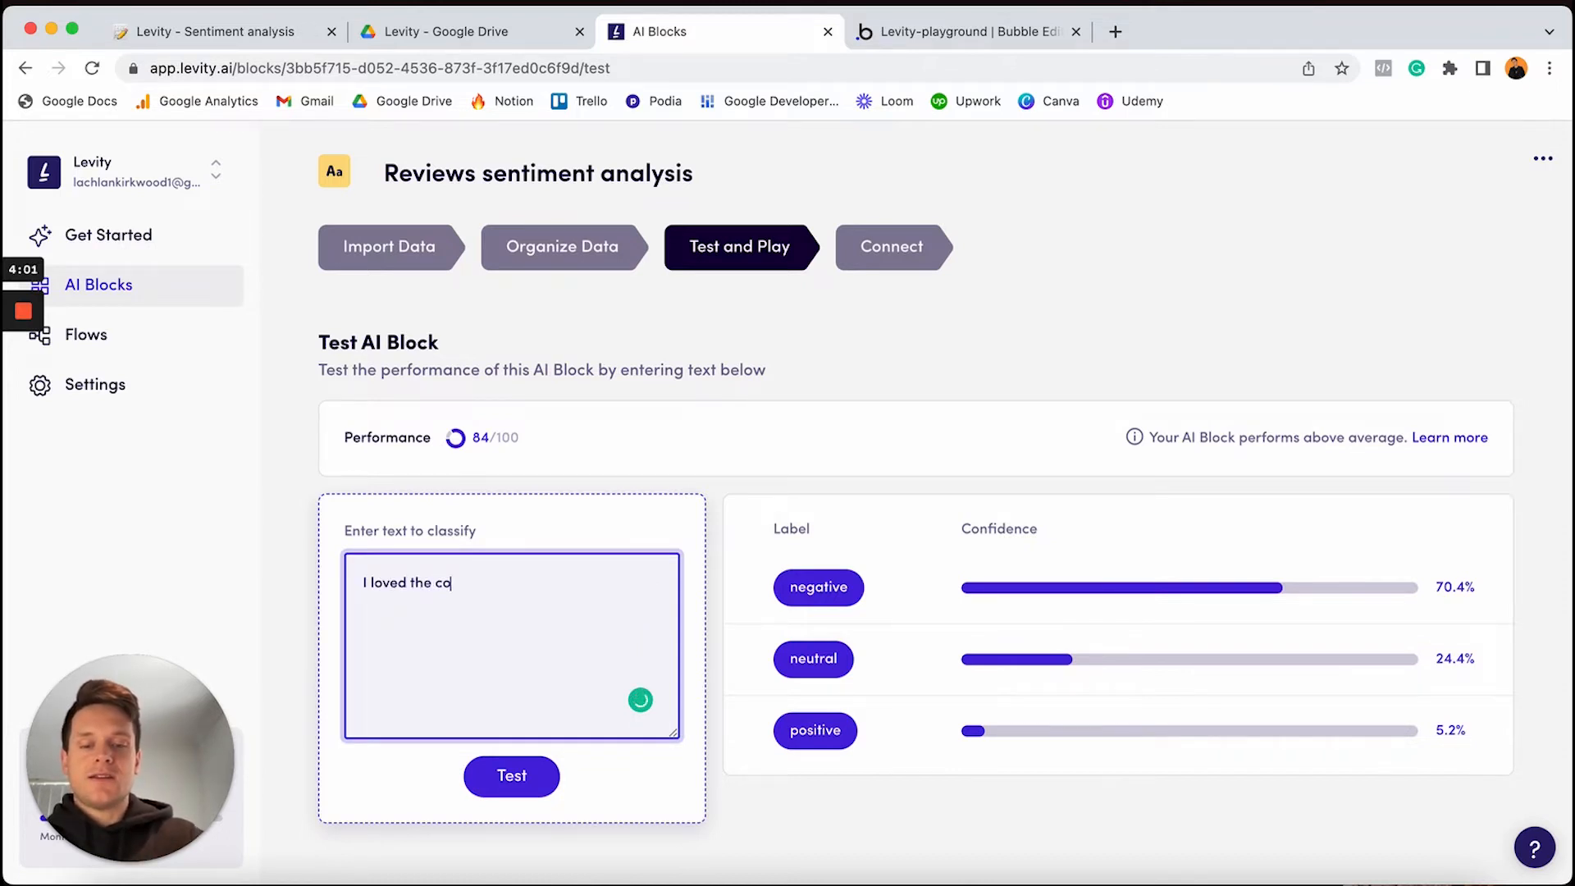
type("lour of the ")
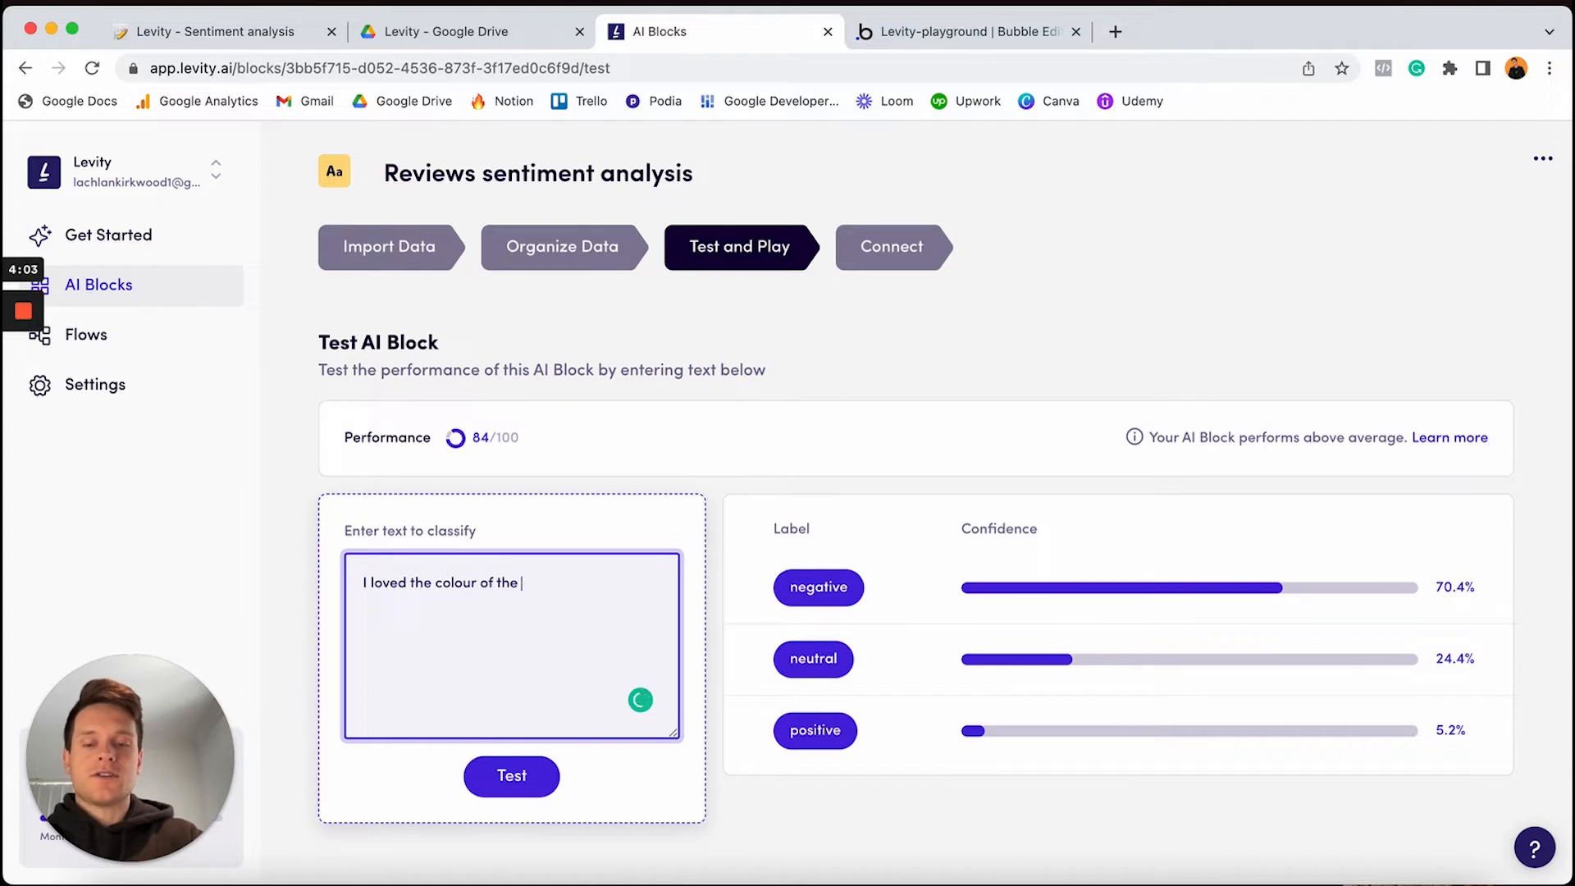
type("top. I'll b")
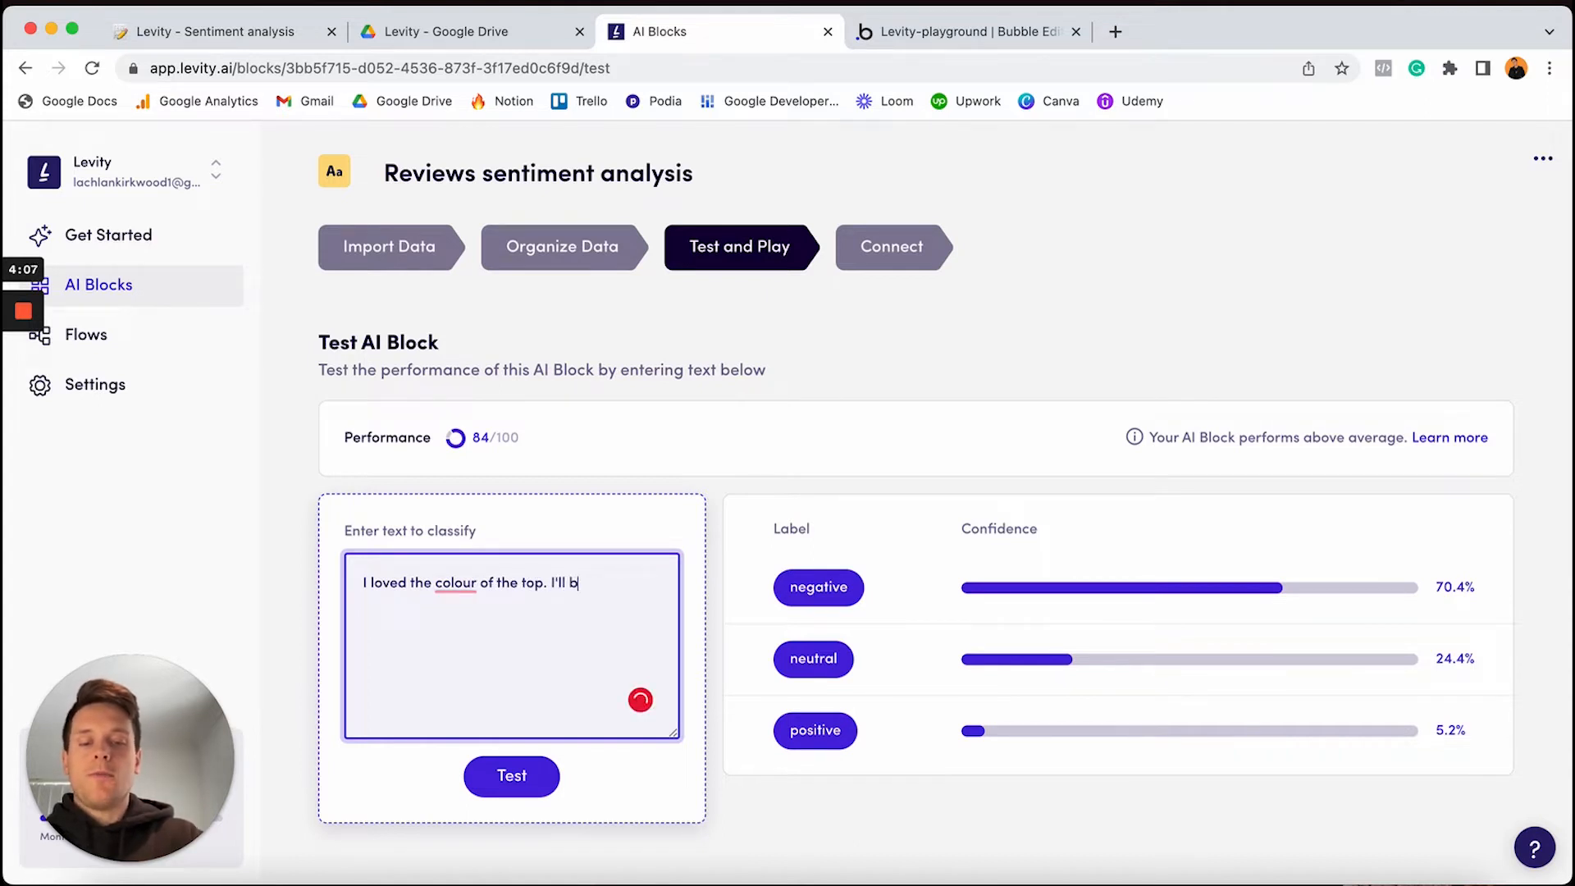
type("uy from the stor")
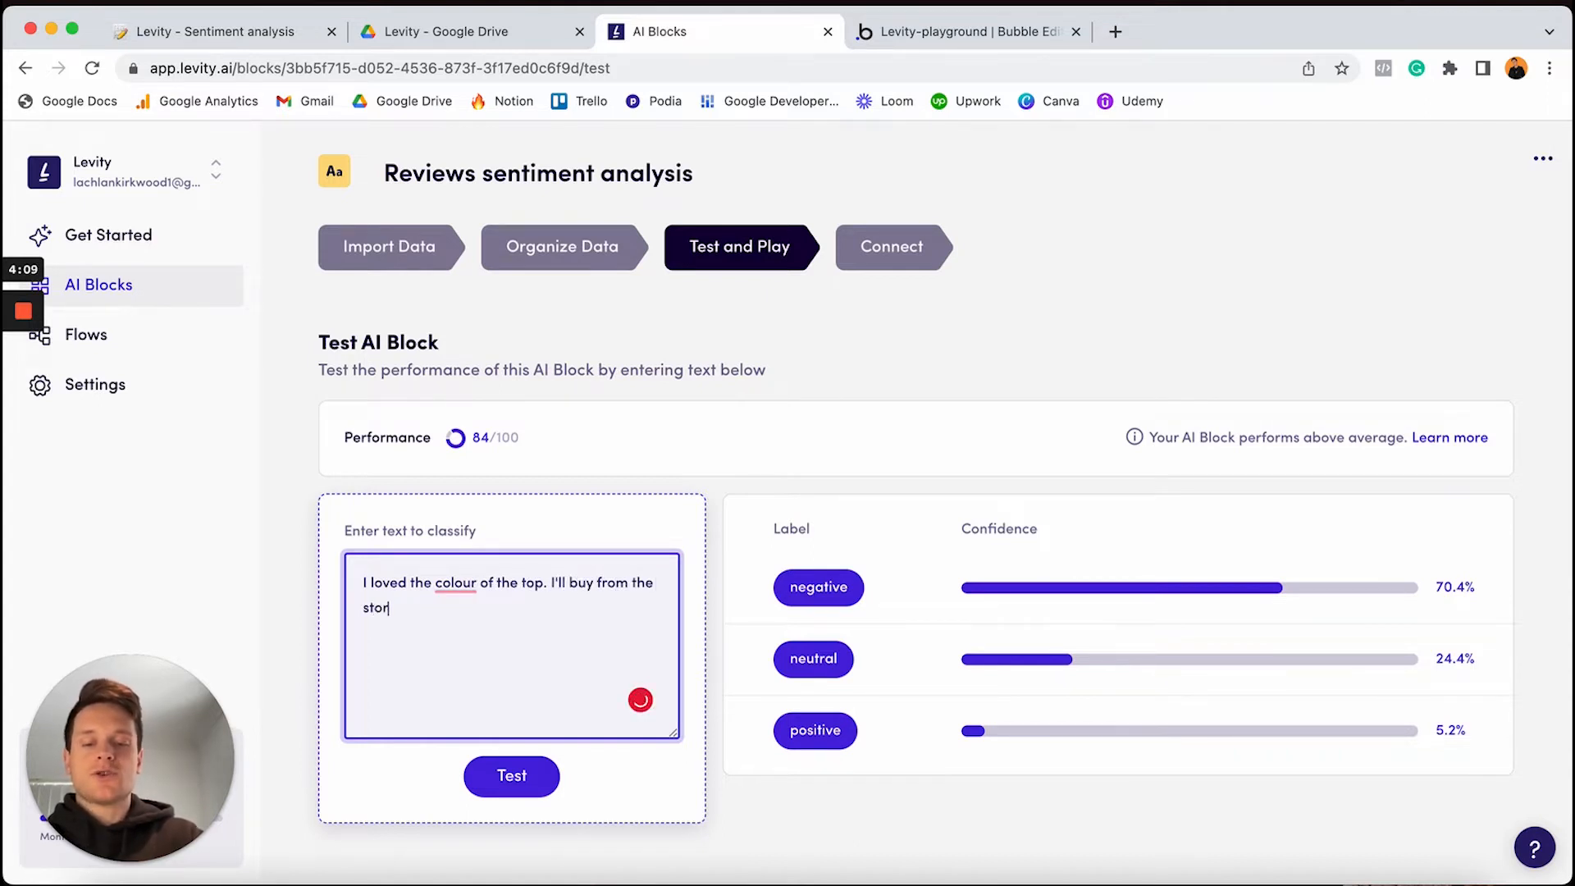
type("e again.")
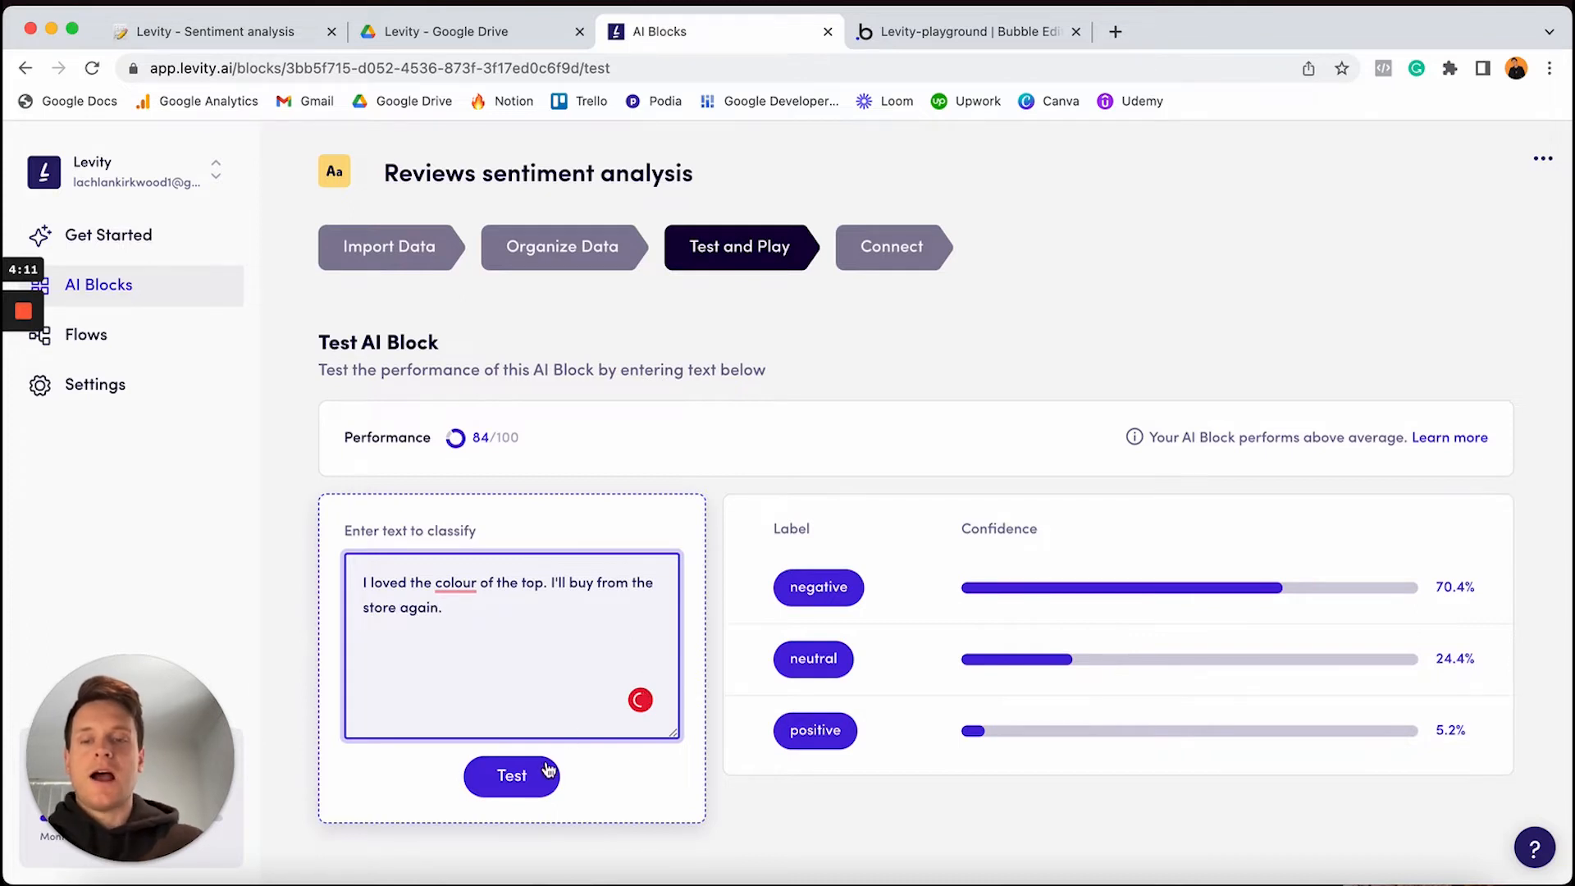
left_click(548, 770)
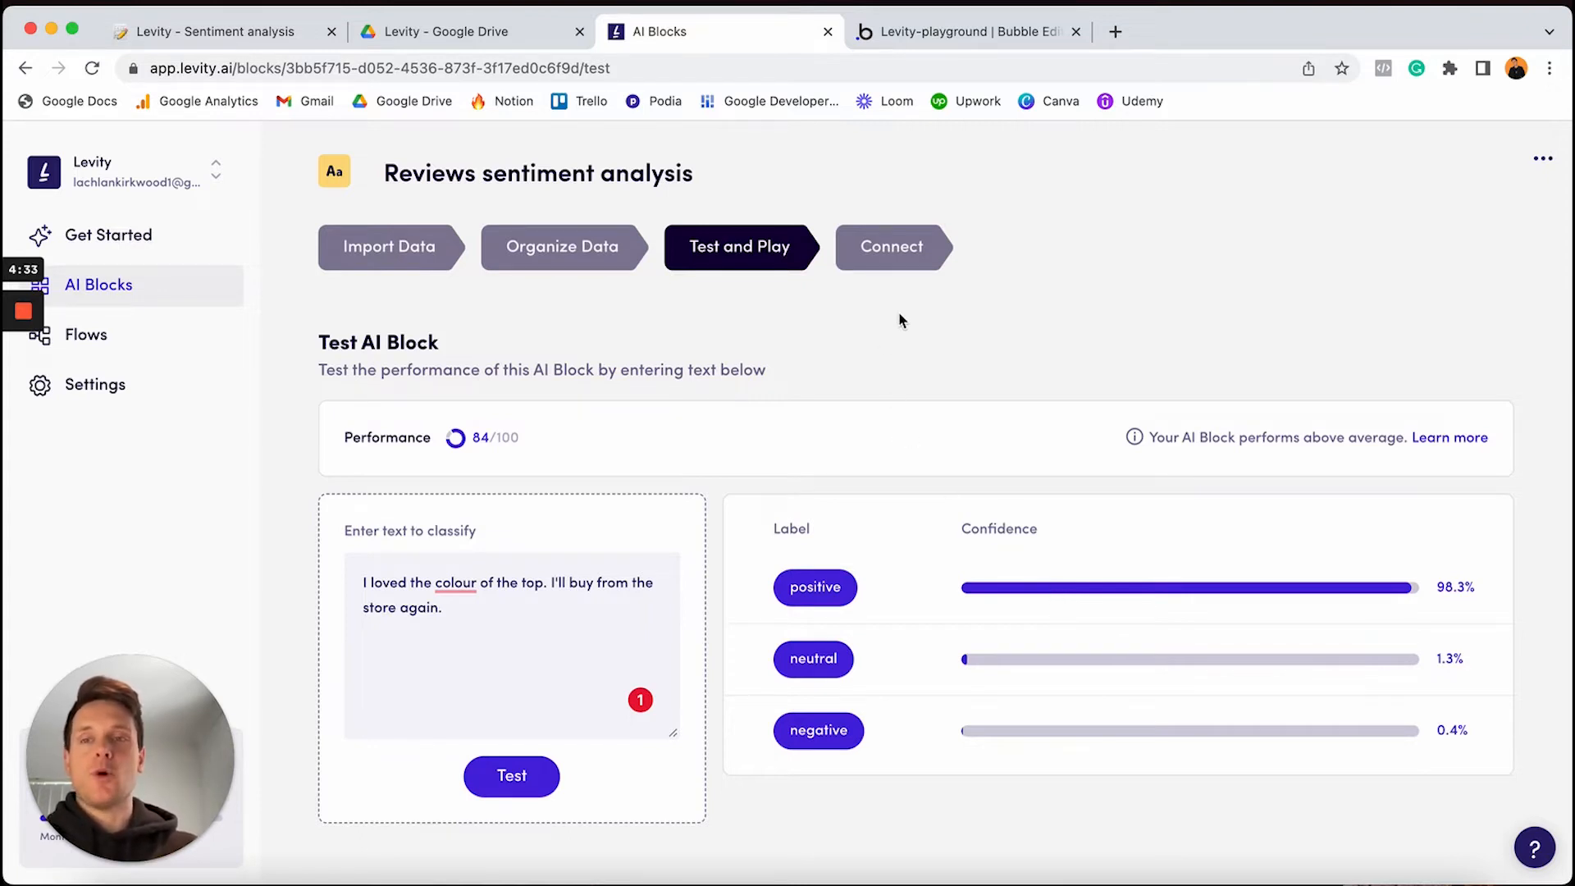
left_click(196, 34)
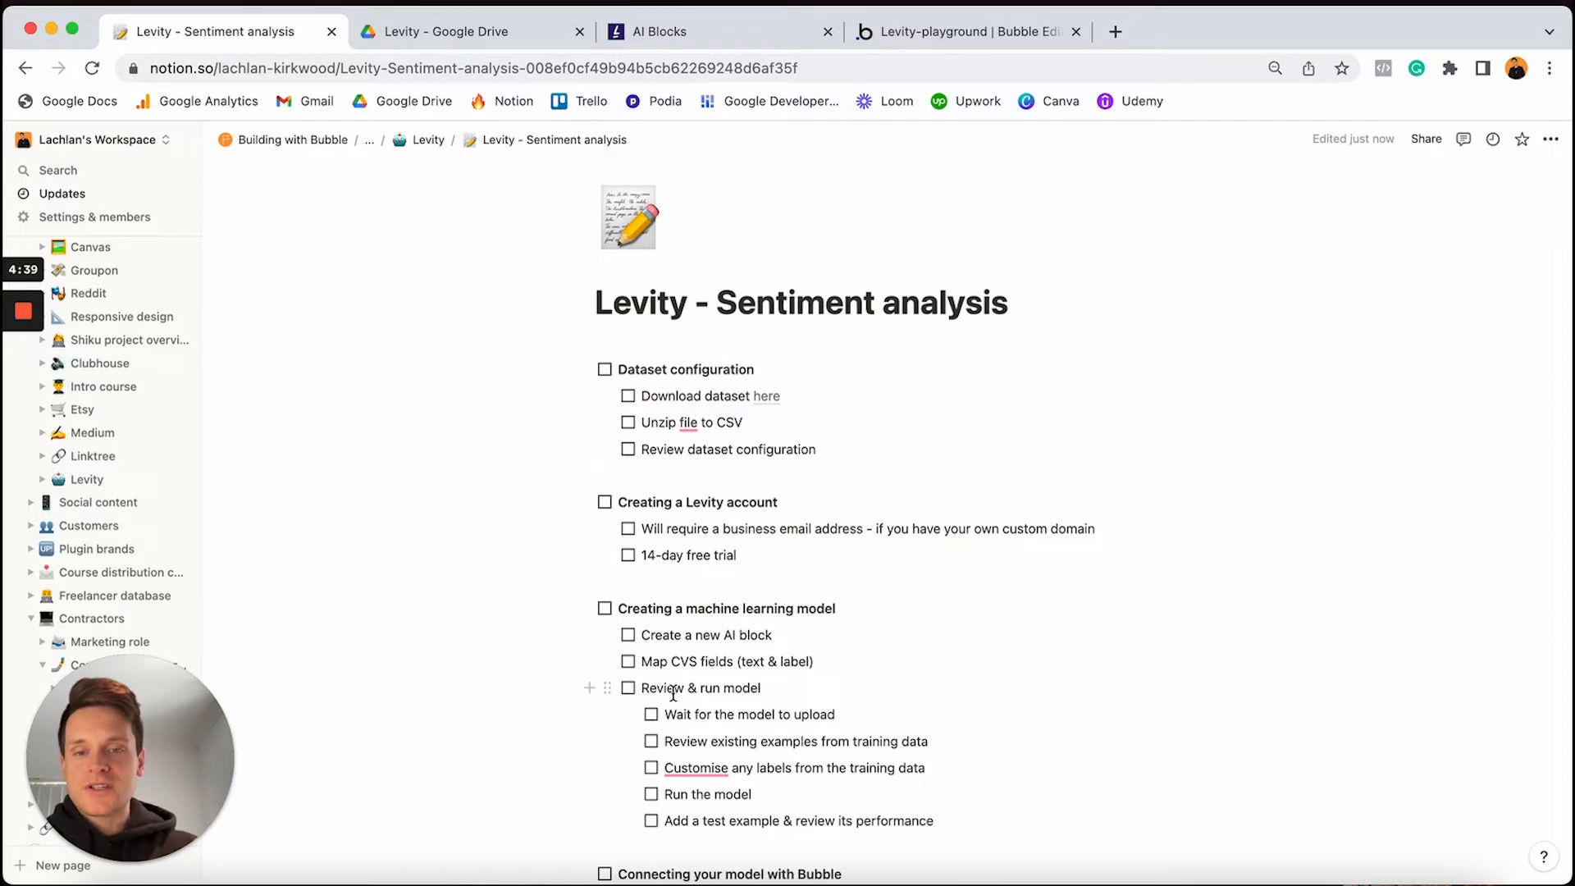
Tick off the Dataset configuration and Creating a Levity account checklist items
left_click(605, 370)
left_click(627, 397)
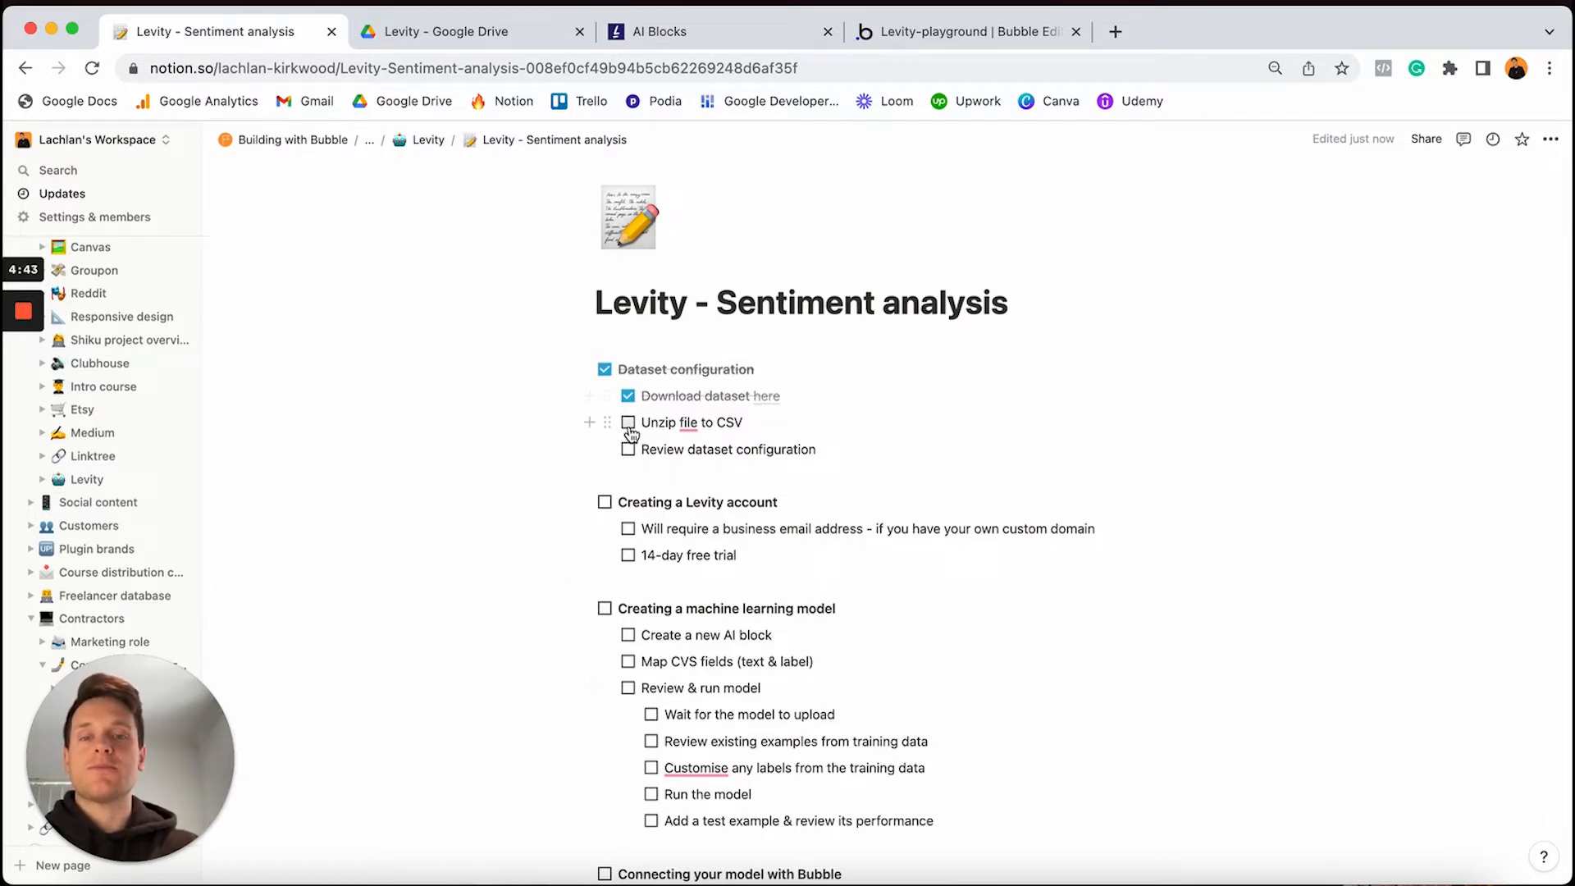
left_click(628, 424)
left_click(629, 450)
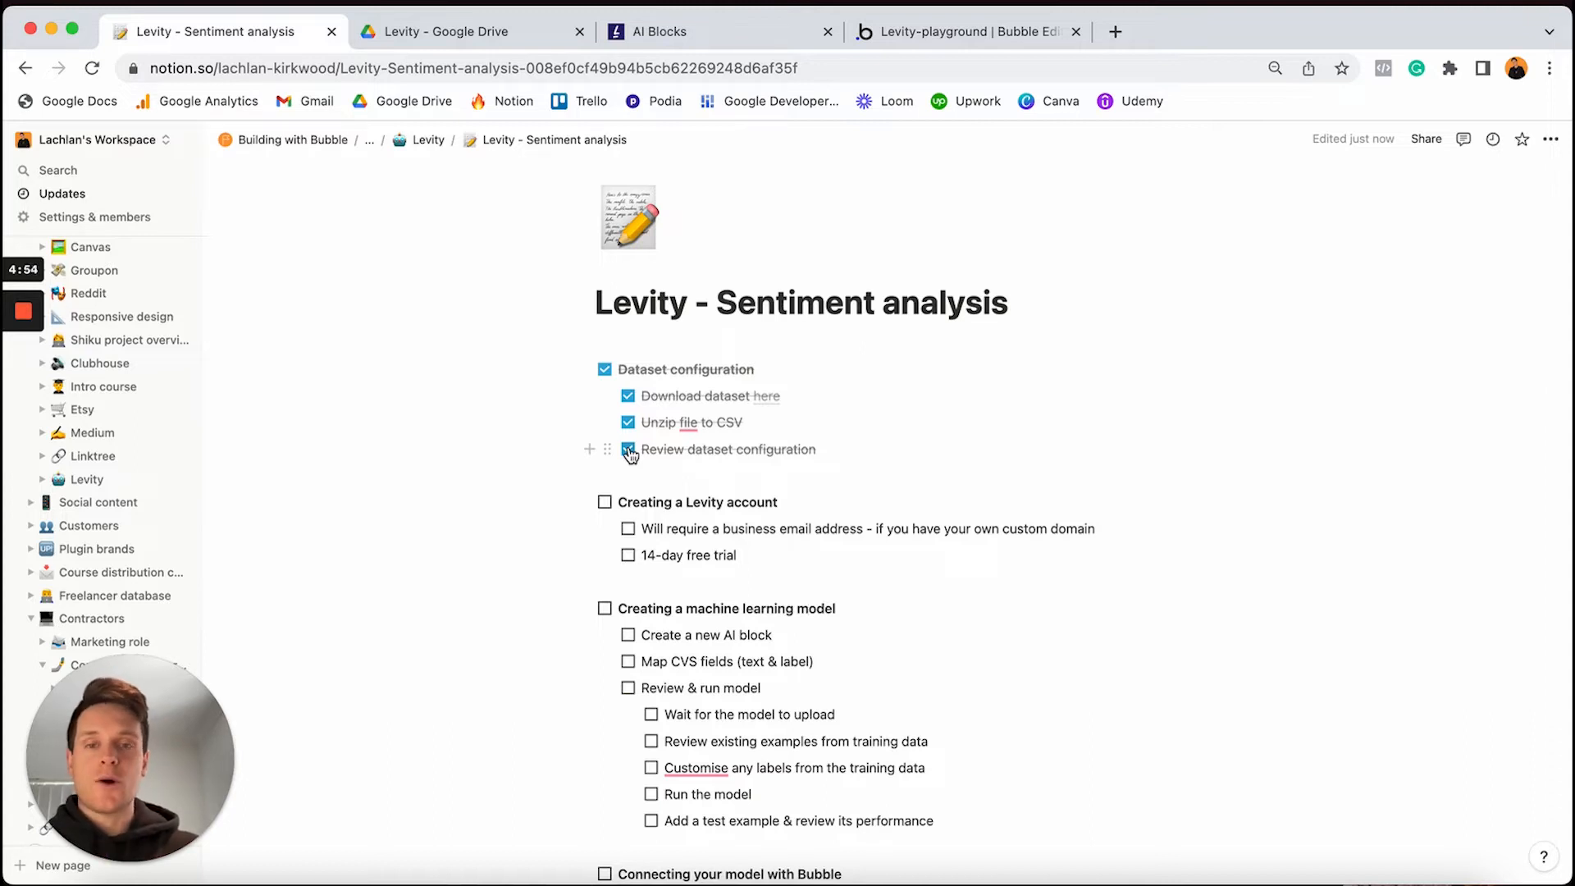
left_click(605, 502)
left_click(629, 529)
left_click(628, 555)
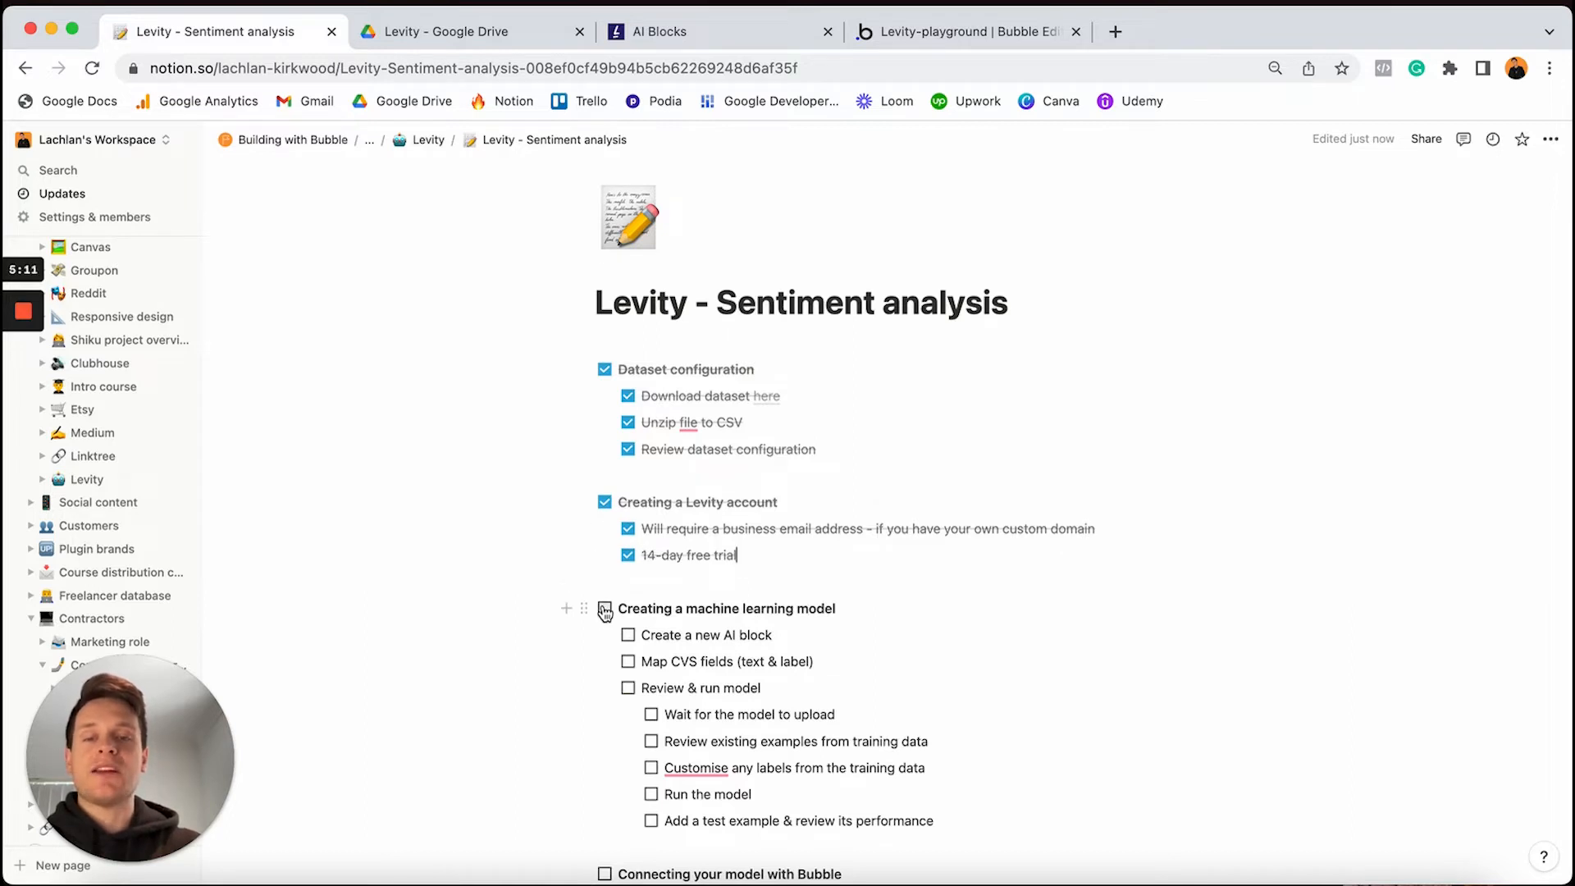
Tick off every Creating a machine learning model task, through adding a test example
left_click(604, 609)
left_click(629, 636)
left_click(629, 662)
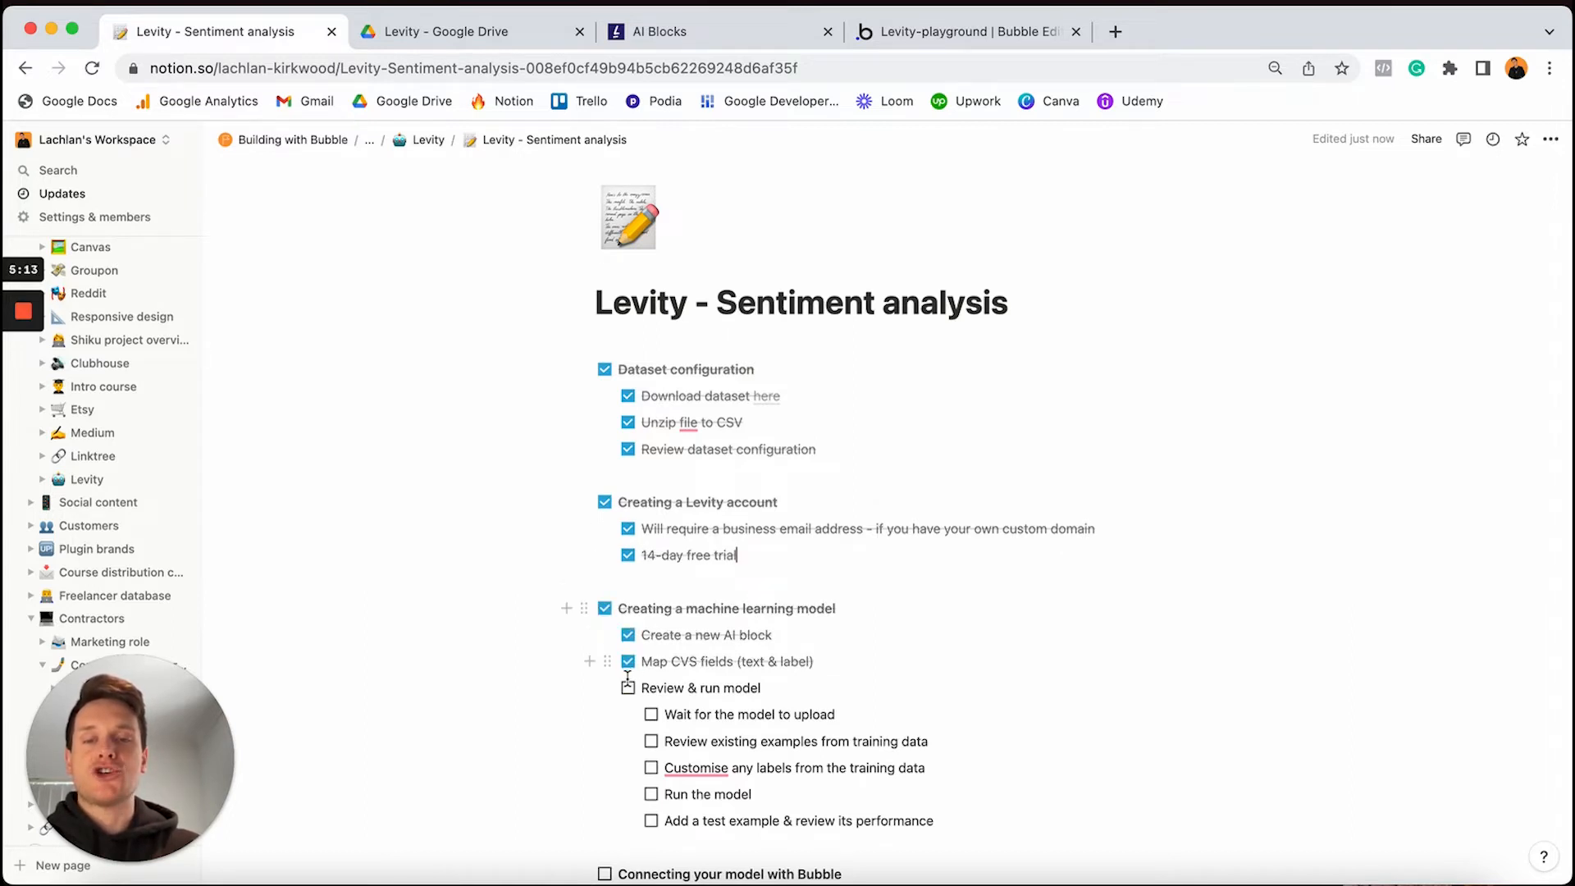
left_click(628, 689)
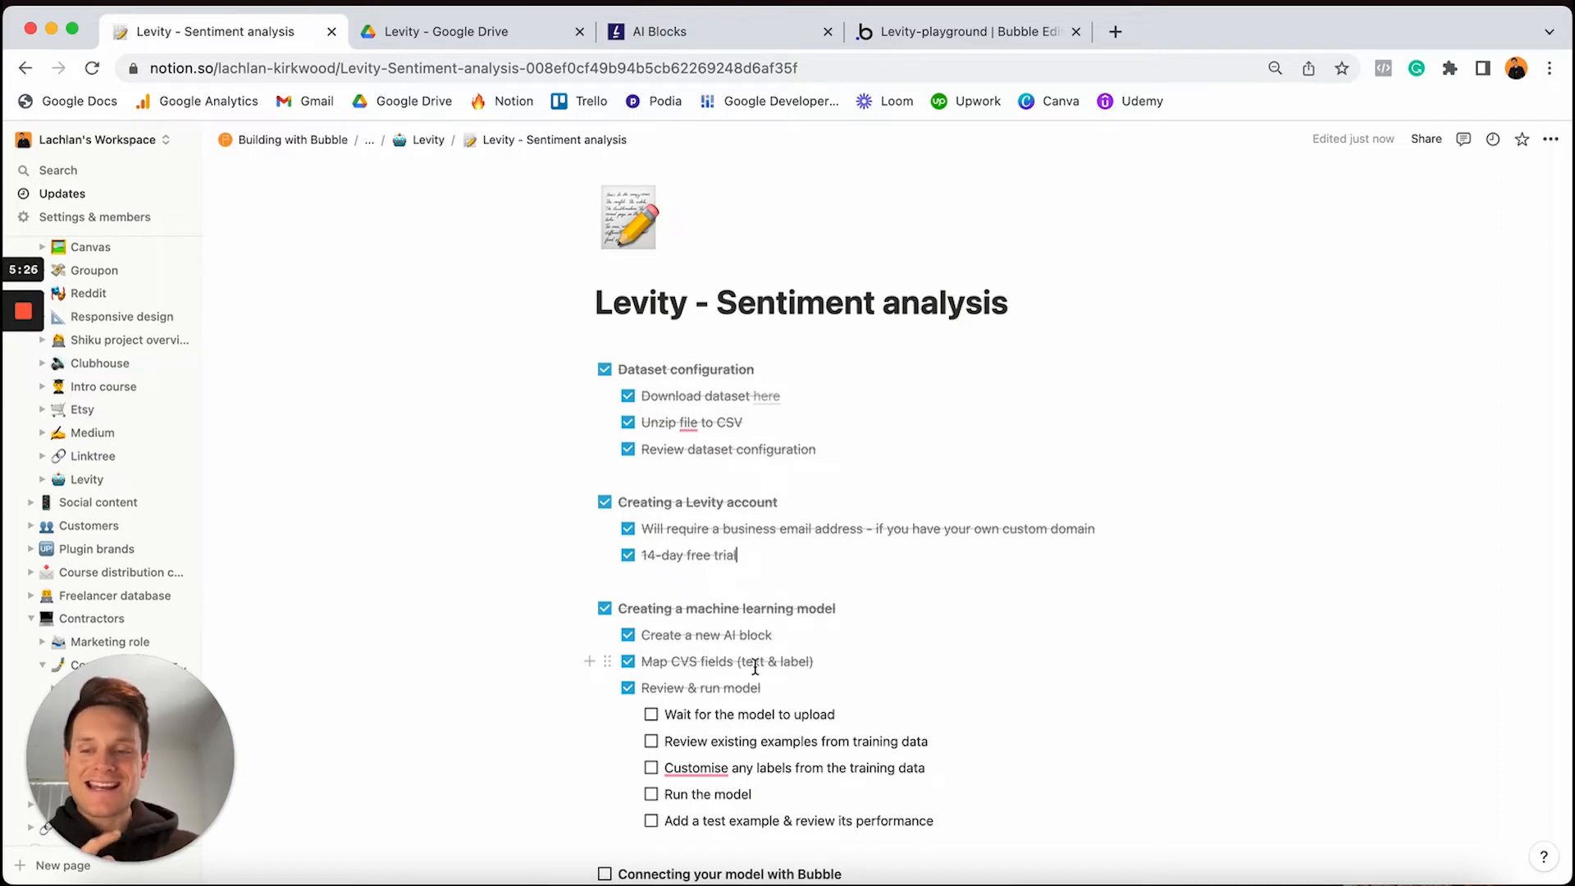
left_click(652, 716)
left_click(651, 742)
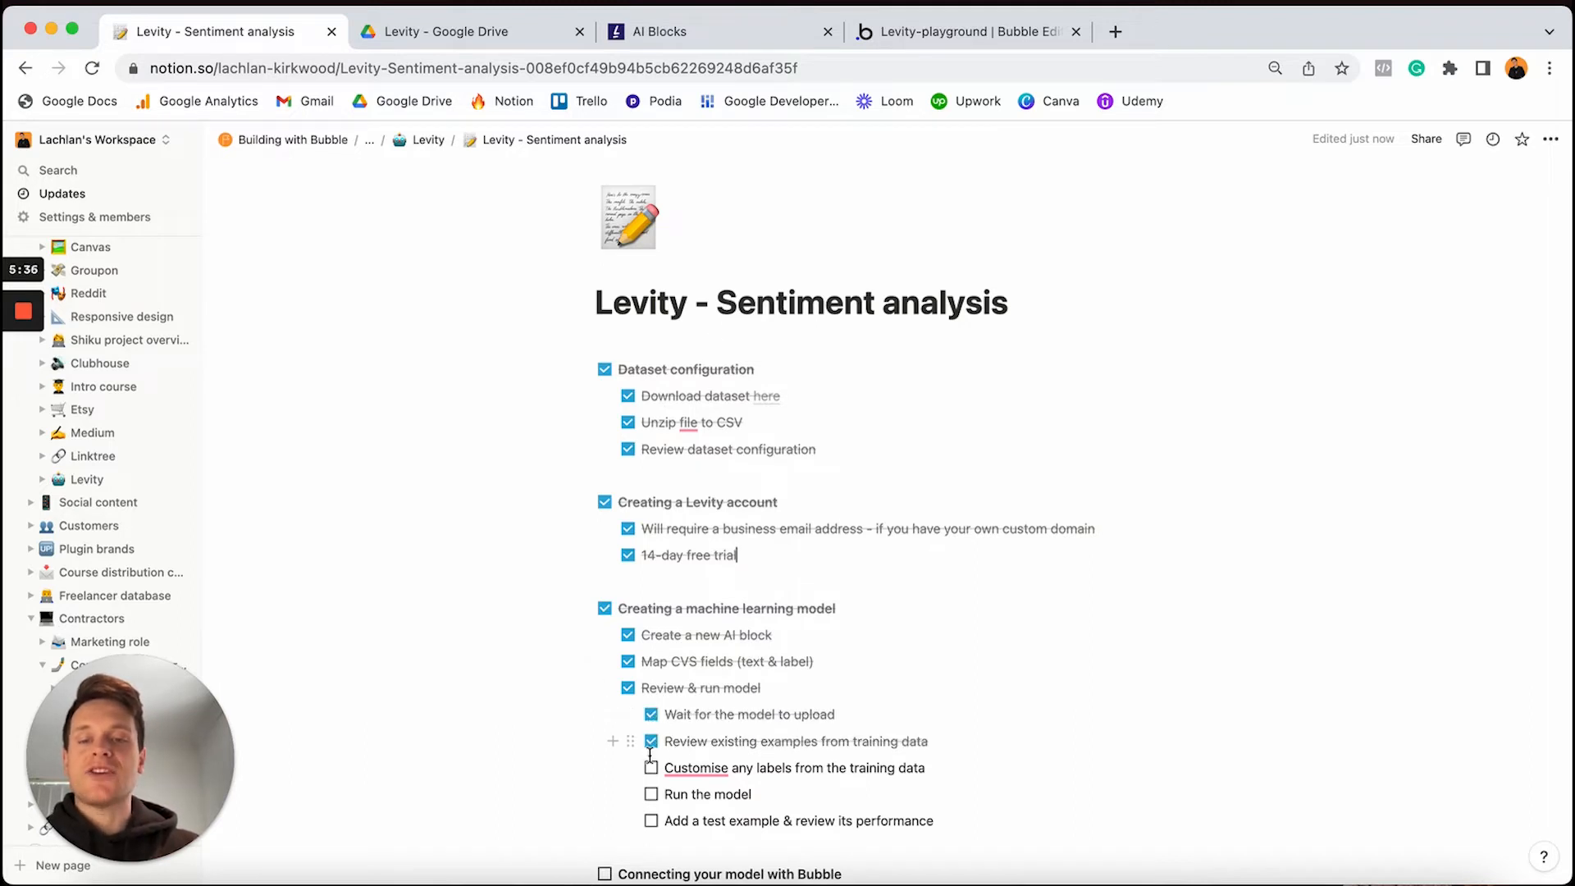
left_click(651, 769)
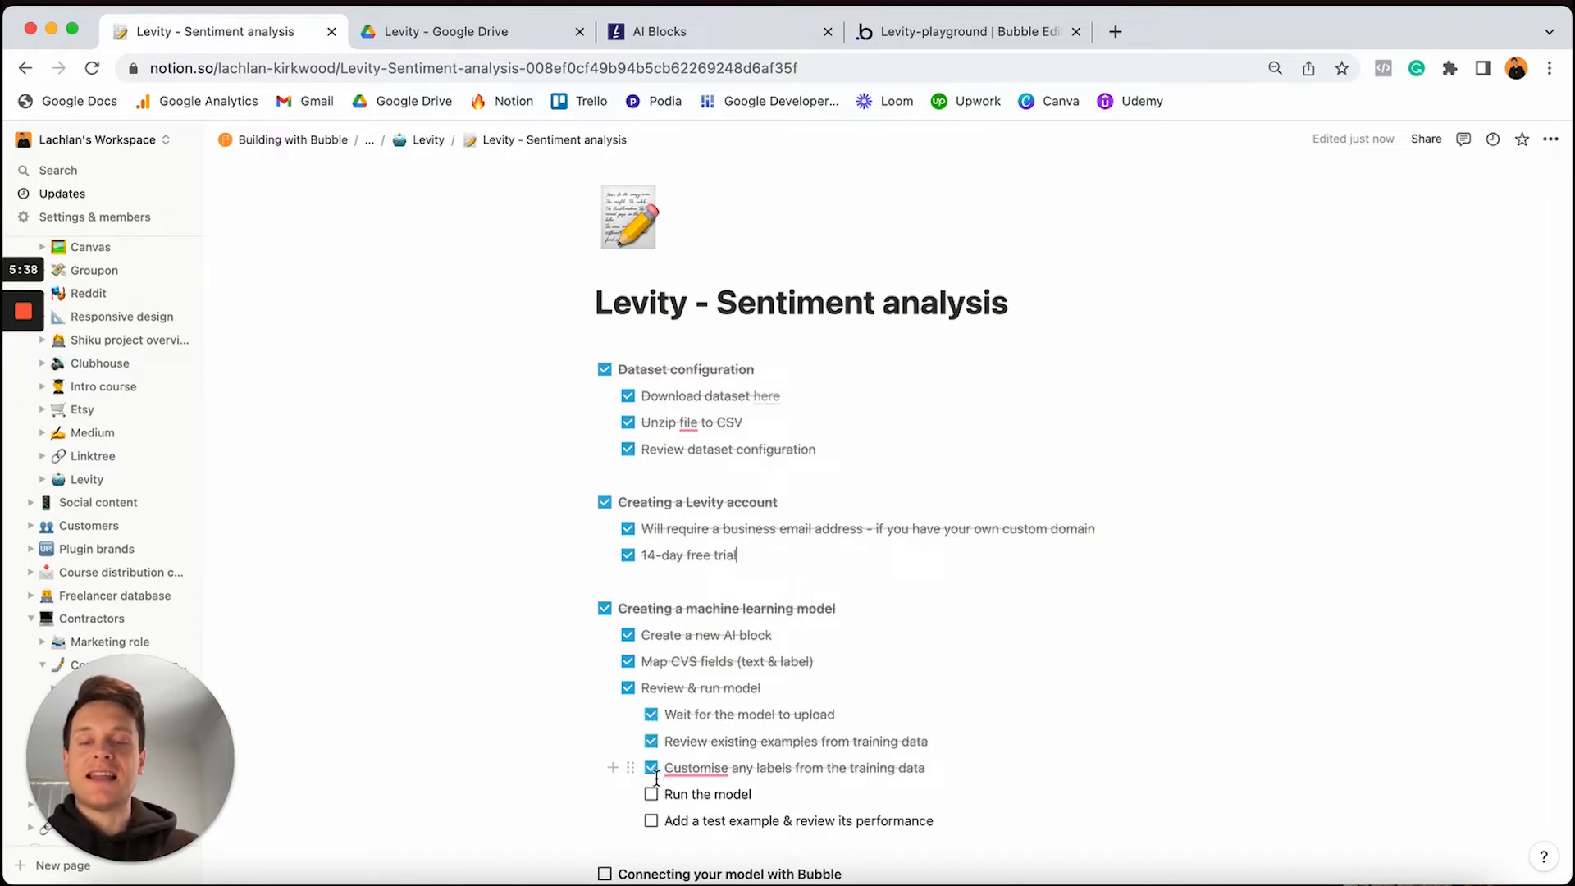
left_click(653, 796)
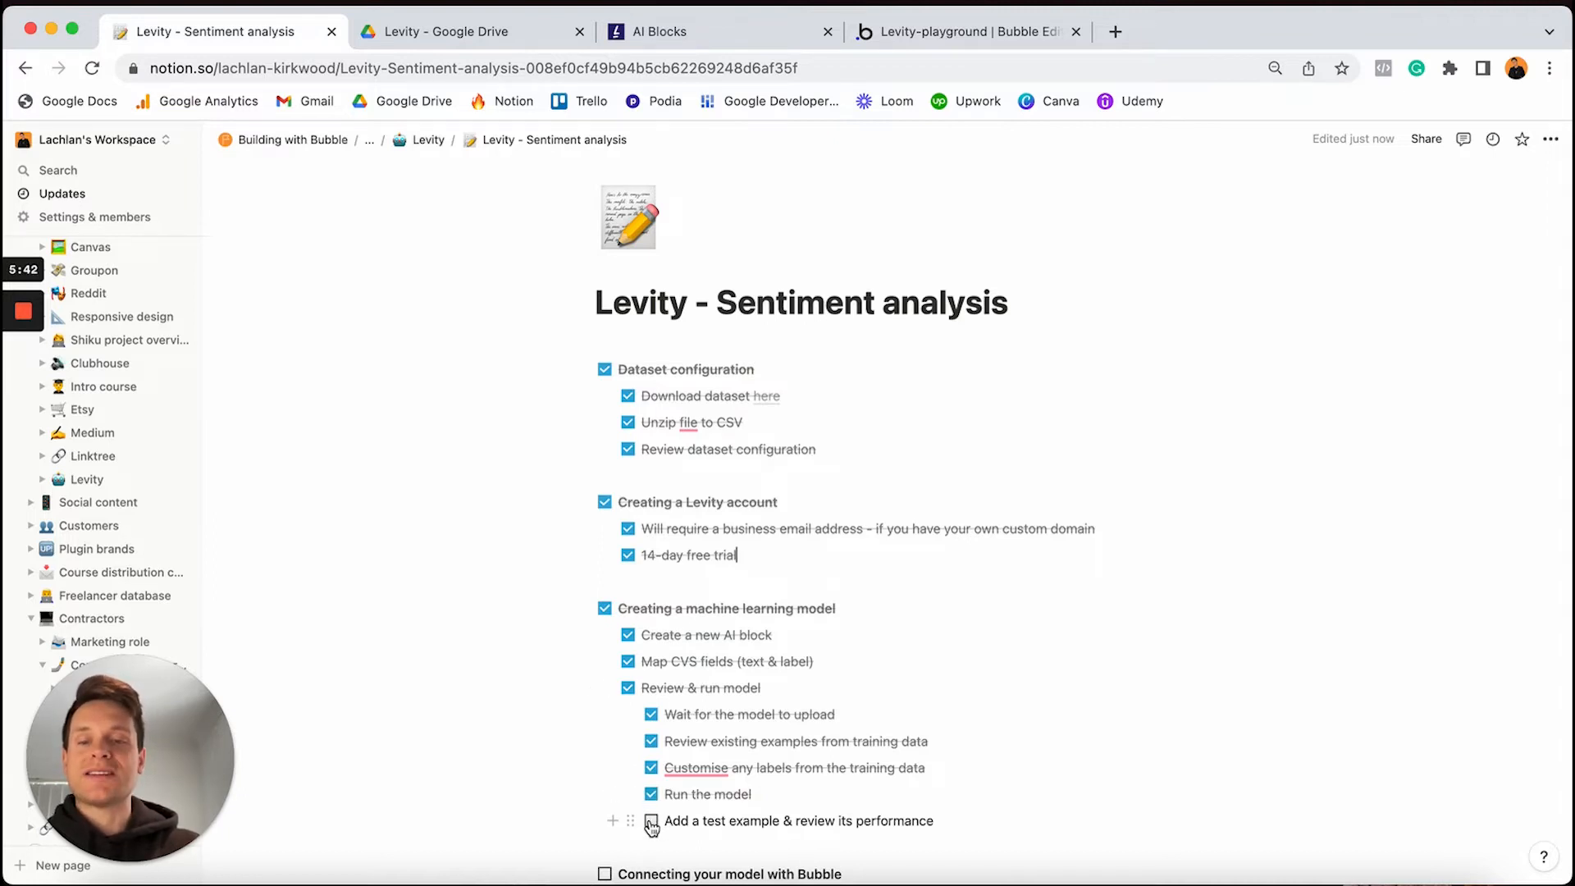
left_click(652, 823)
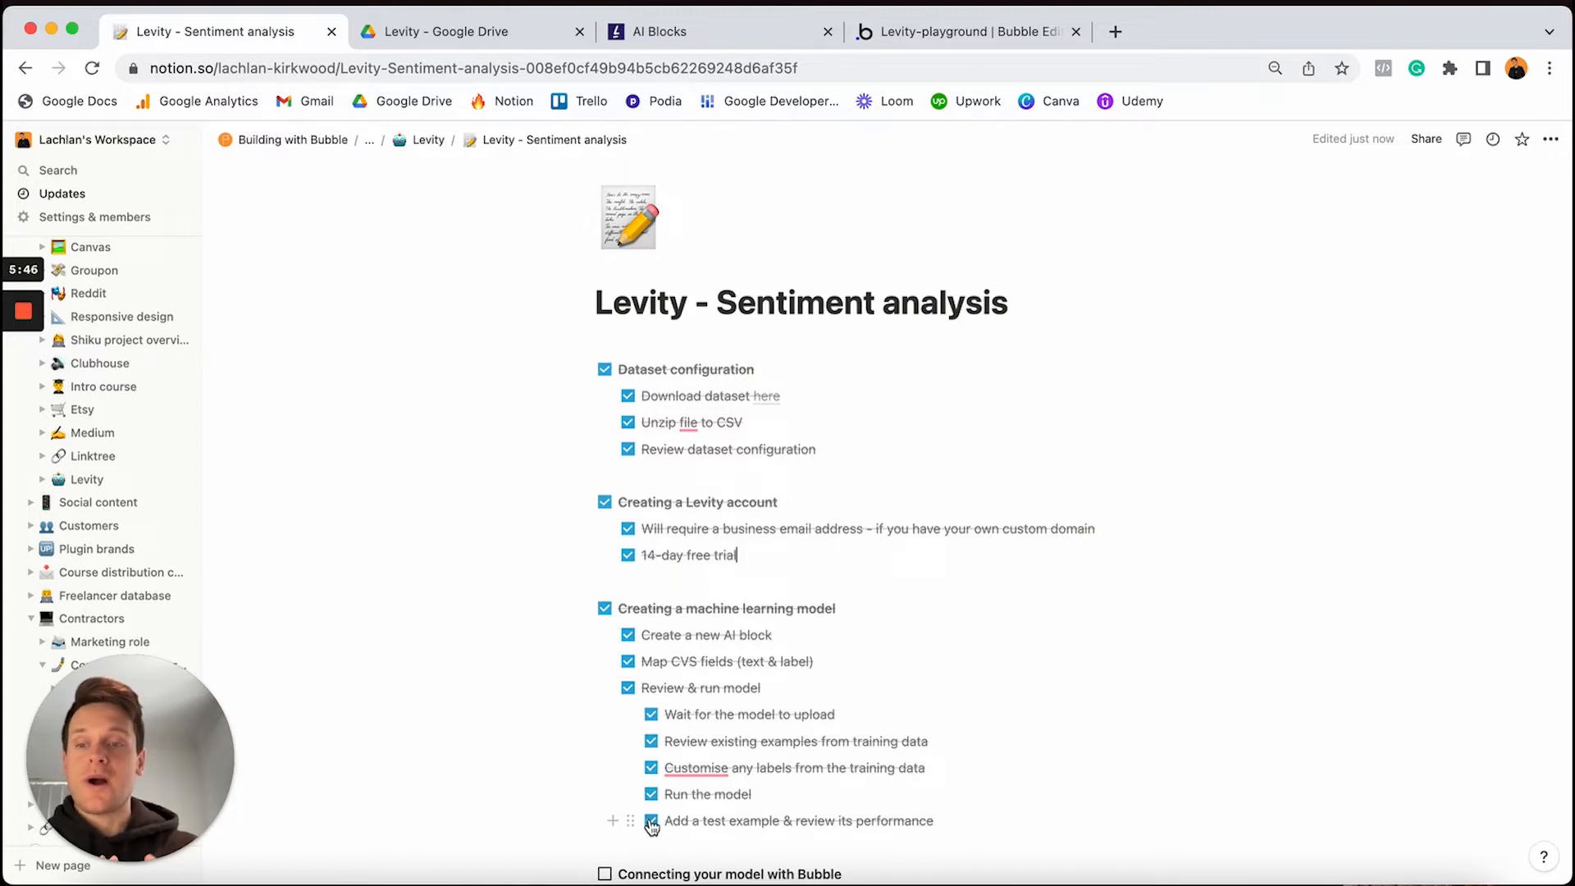
Highlight the two Bubble connection checklist lines and go back to the Bubble editor
scroll(652, 823, "down", 5)
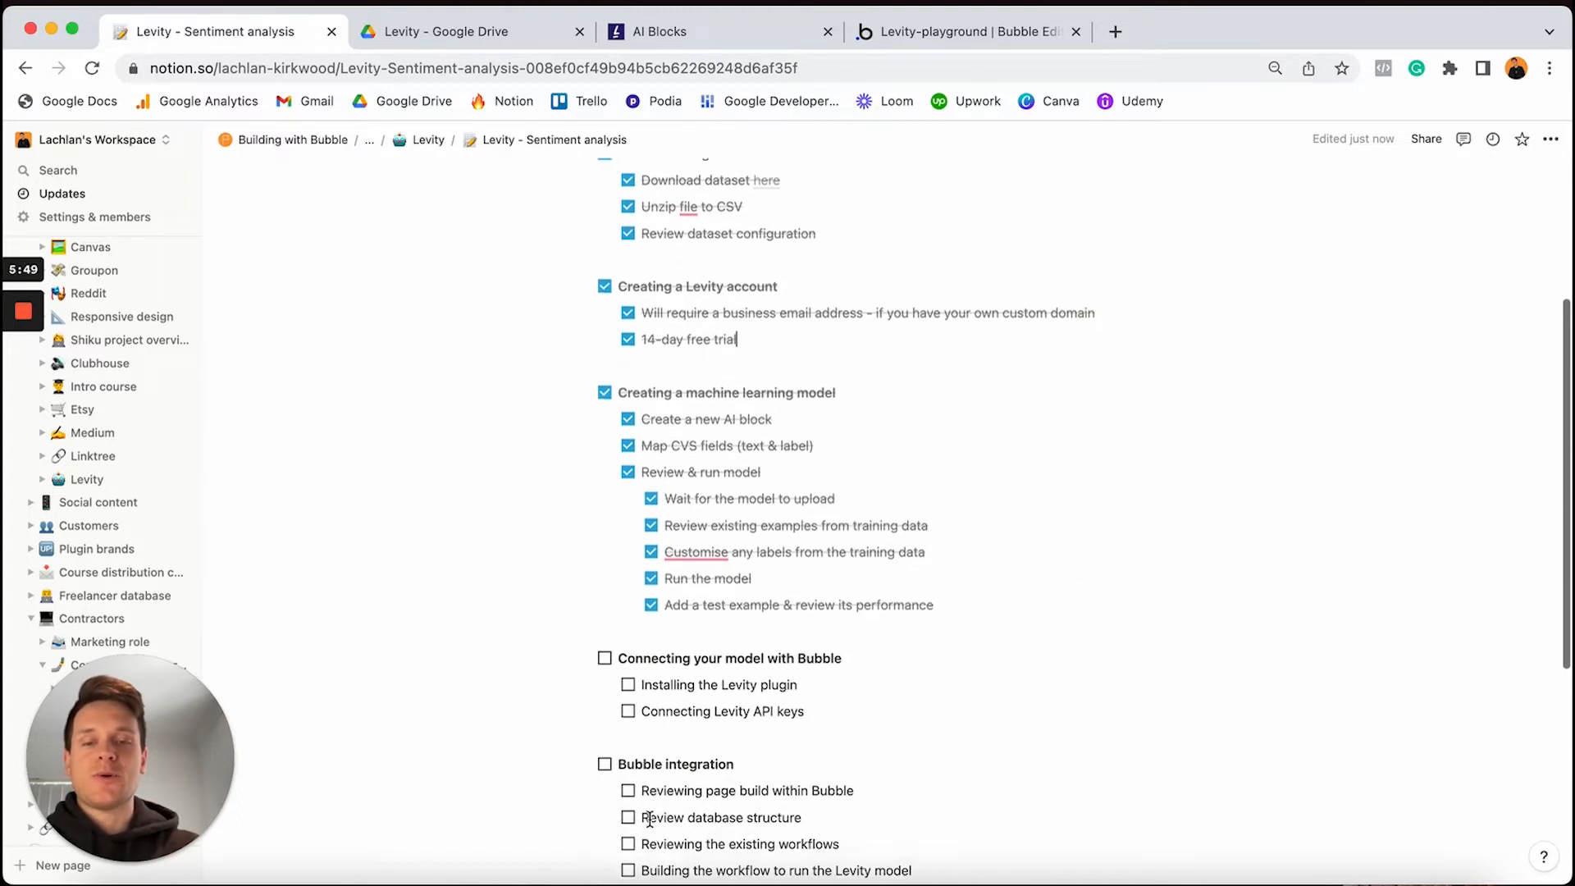
scroll(650, 819, "down", 6)
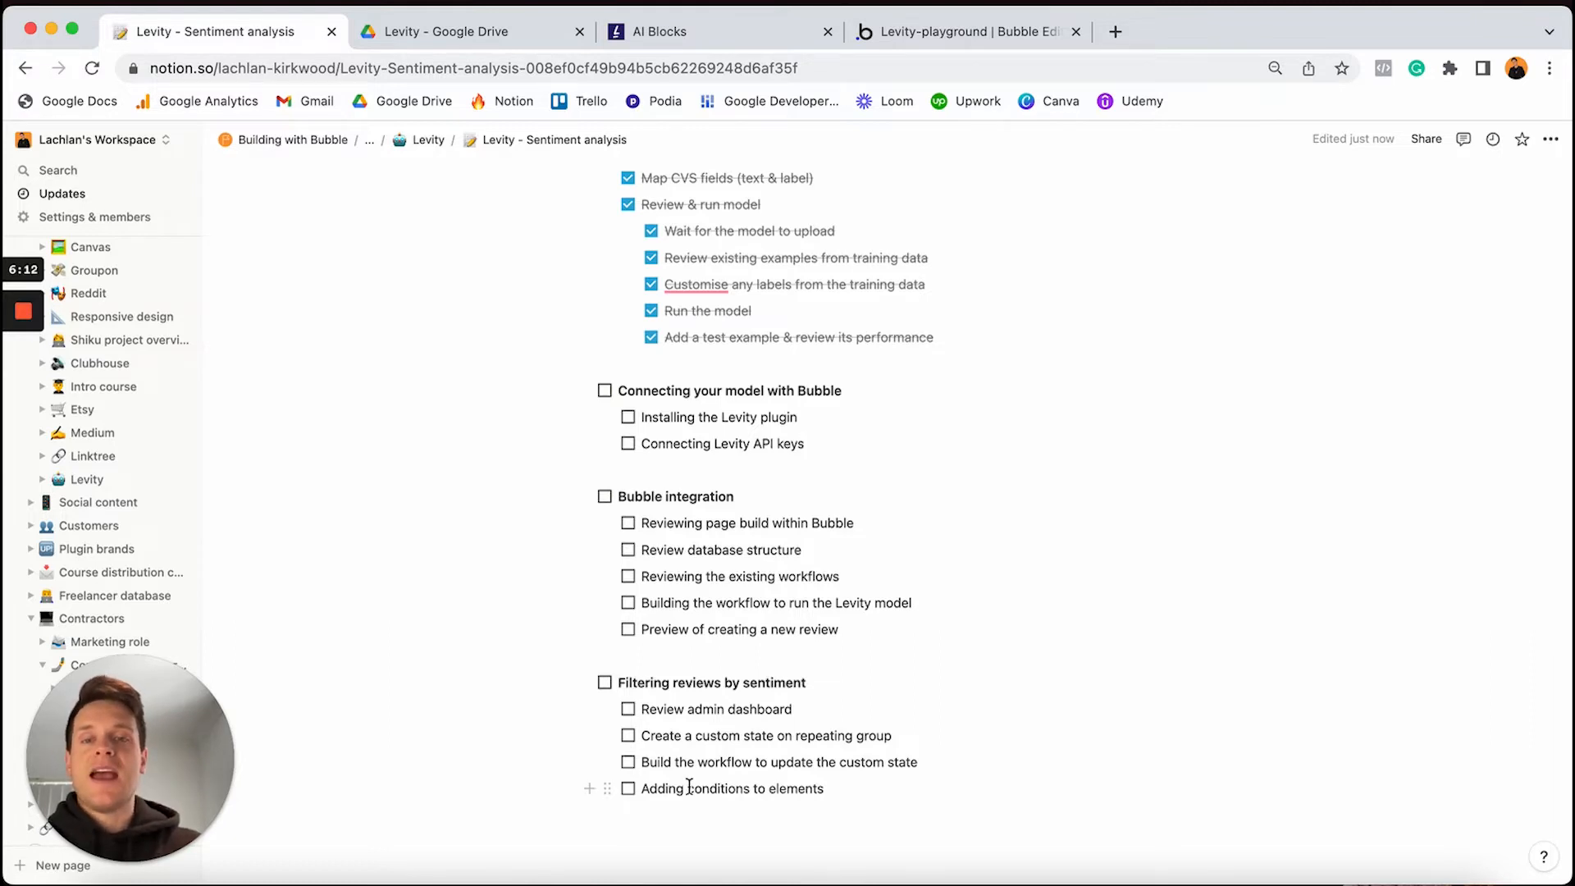
left_click_drag(813, 444, 636, 416)
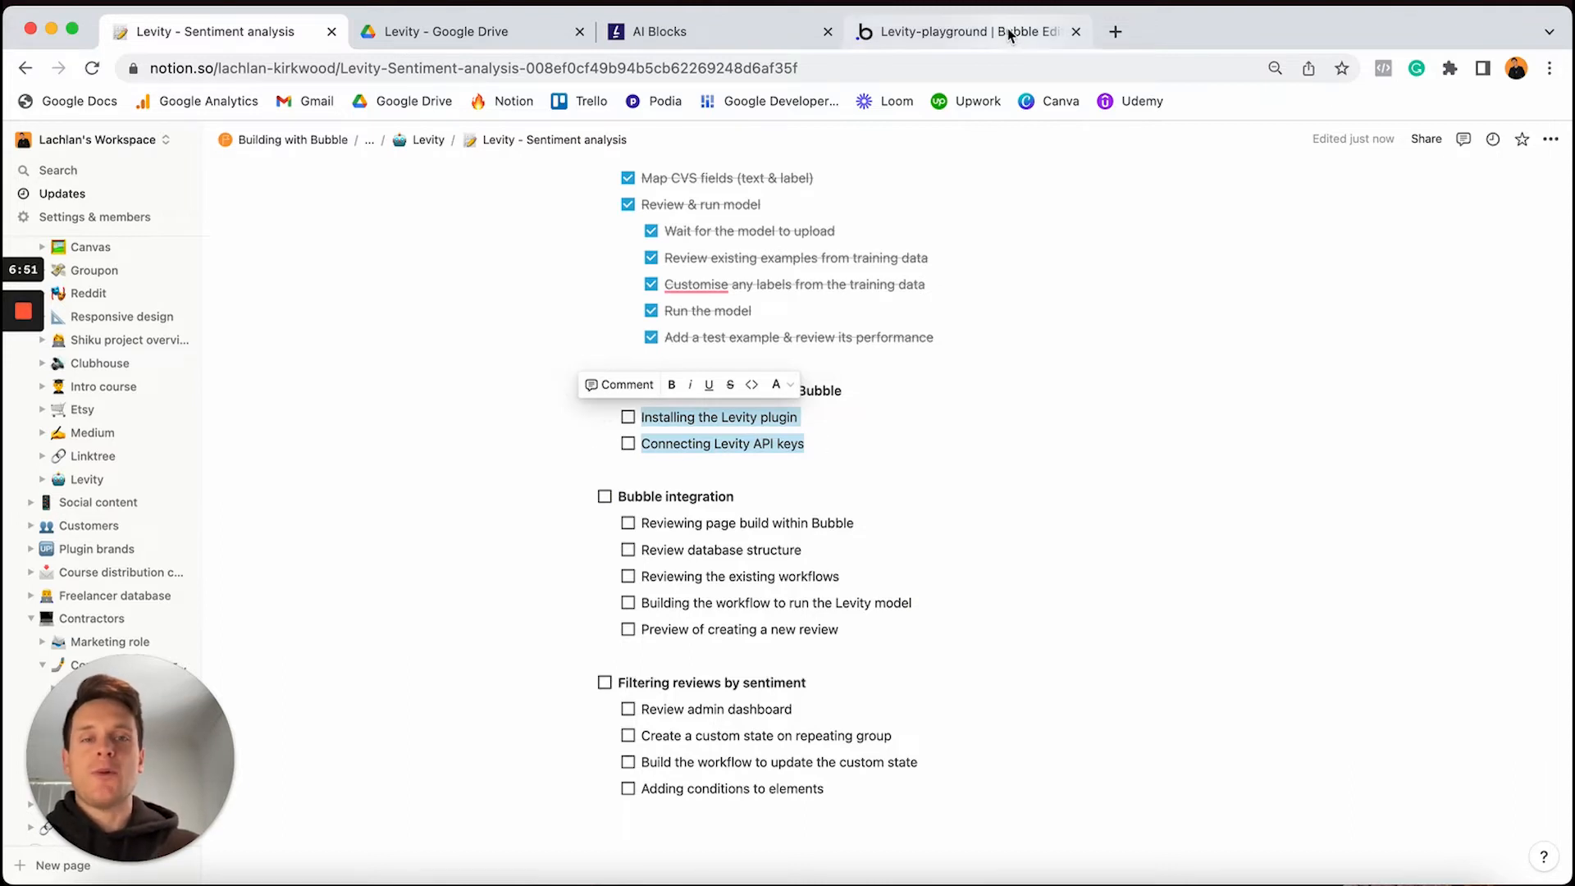
left_click(1010, 35)
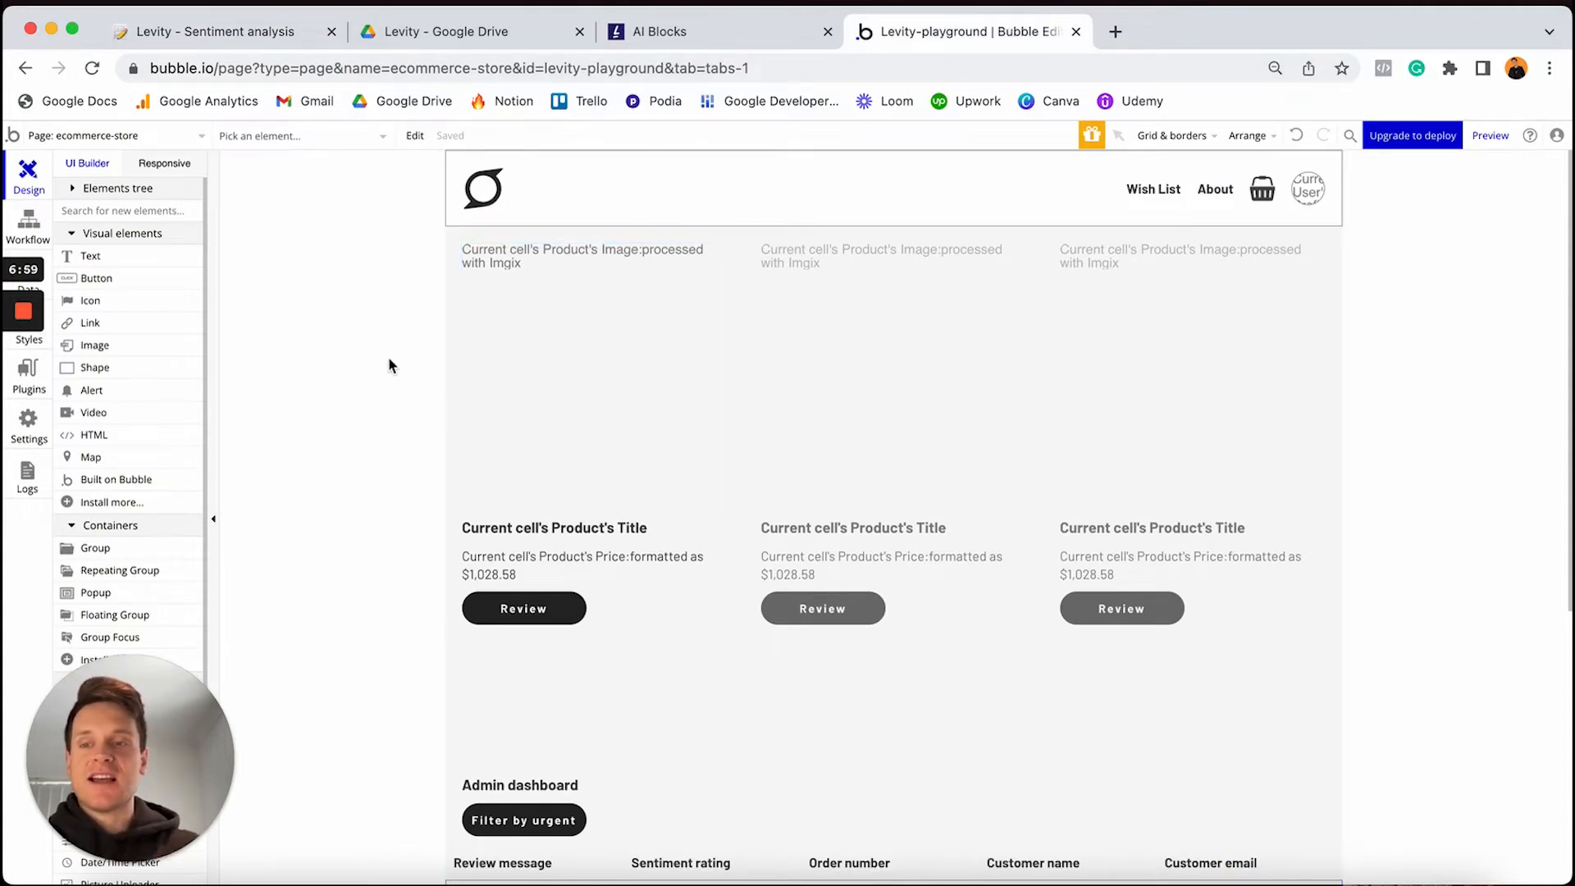
Open the installed Levity plugin's settings, keep version 2.4.0, and return to the Levity AI block
left_click(29, 373)
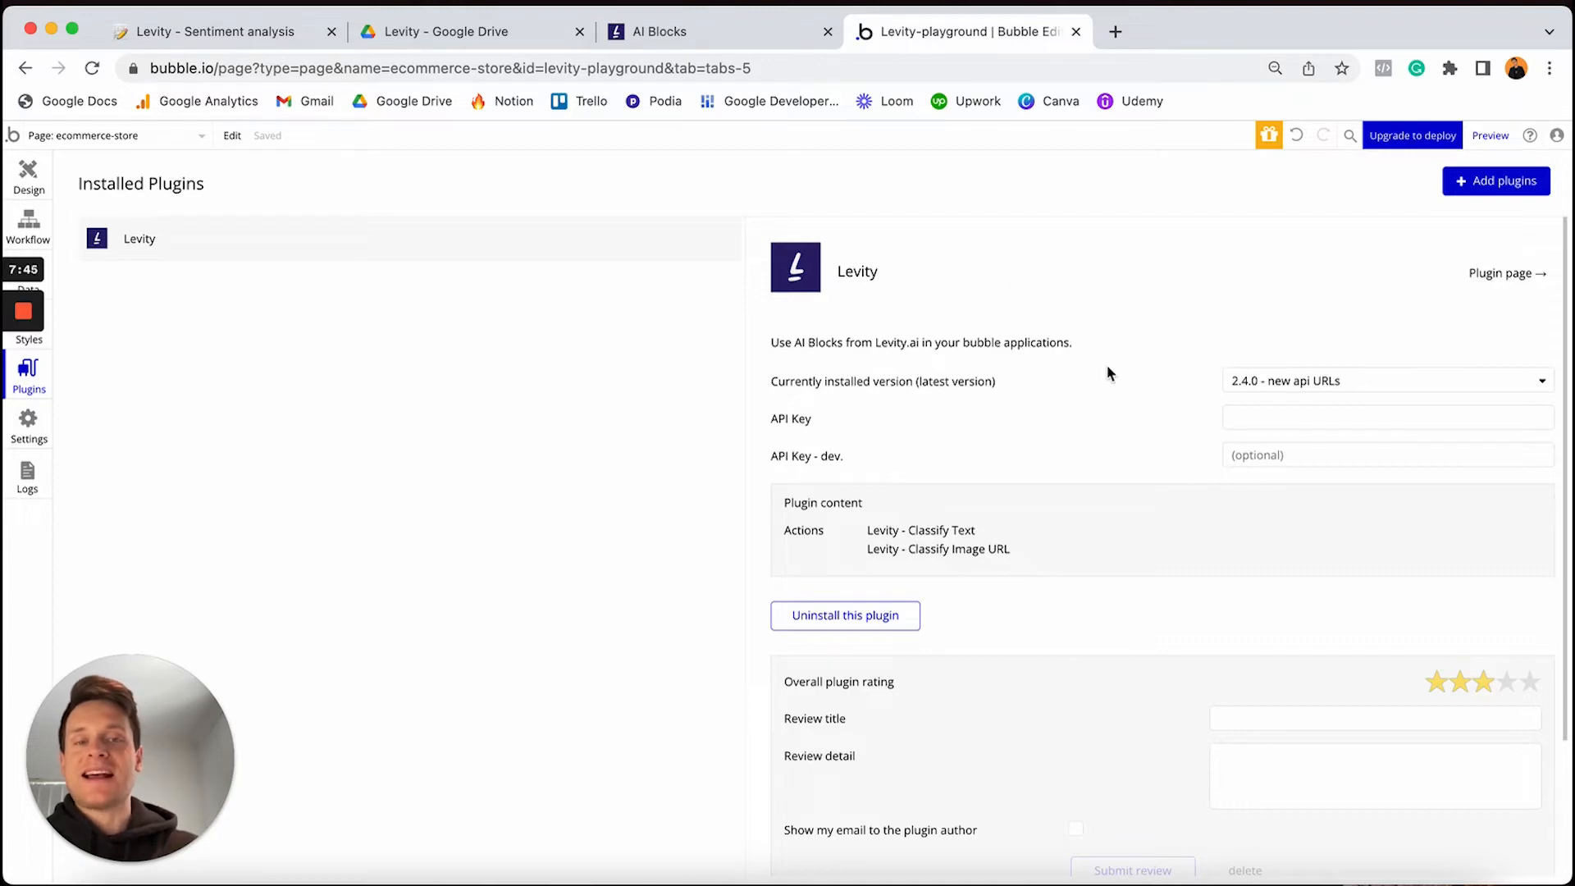
left_click(1245, 381)
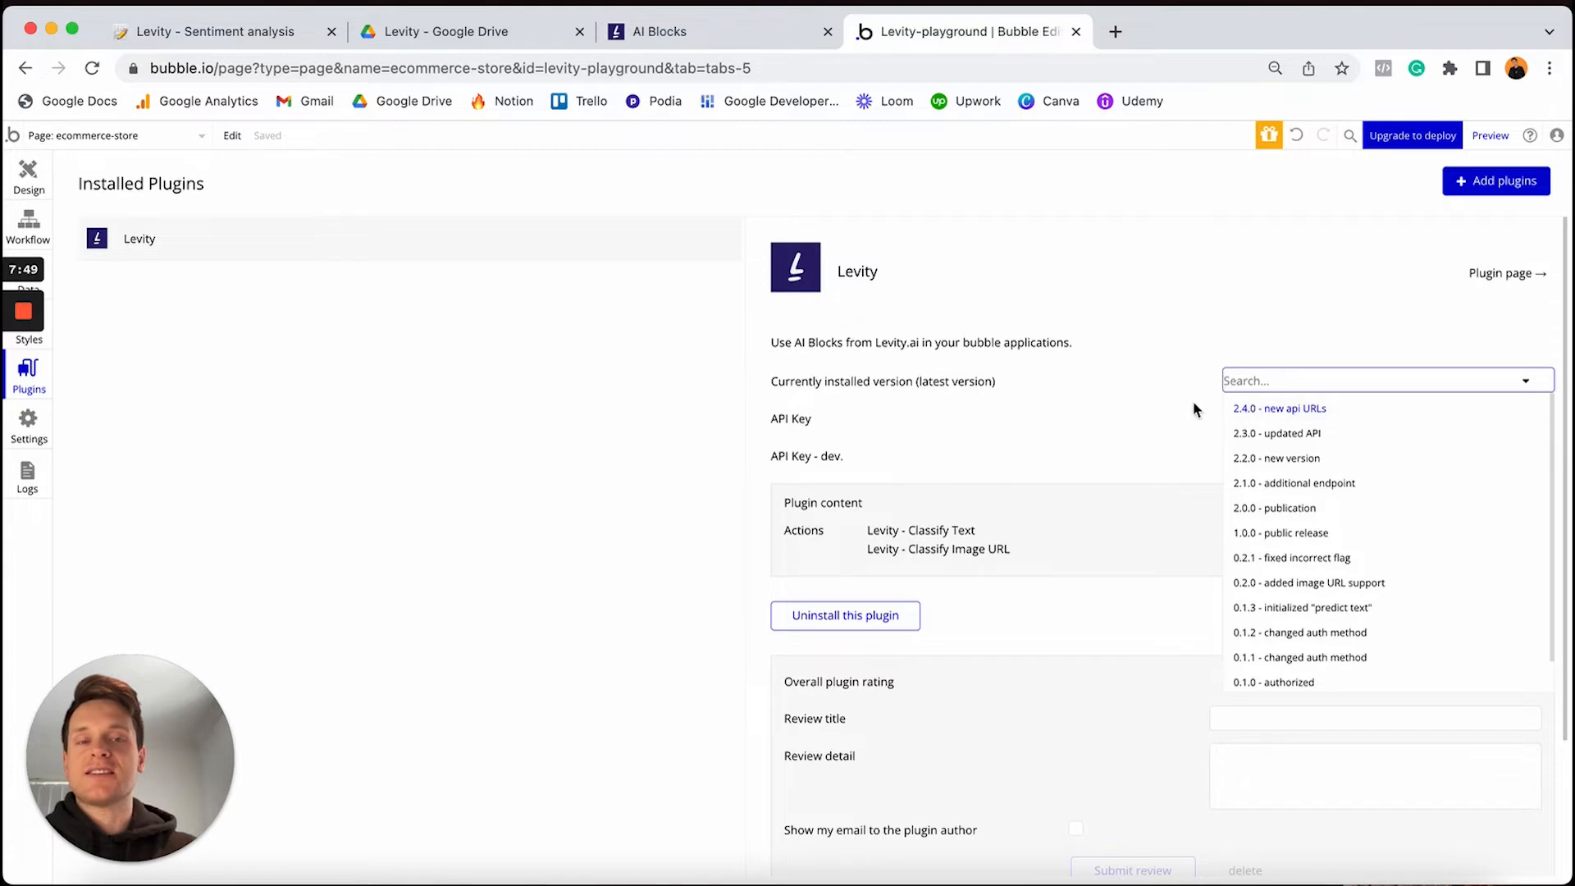
left_click(1145, 397)
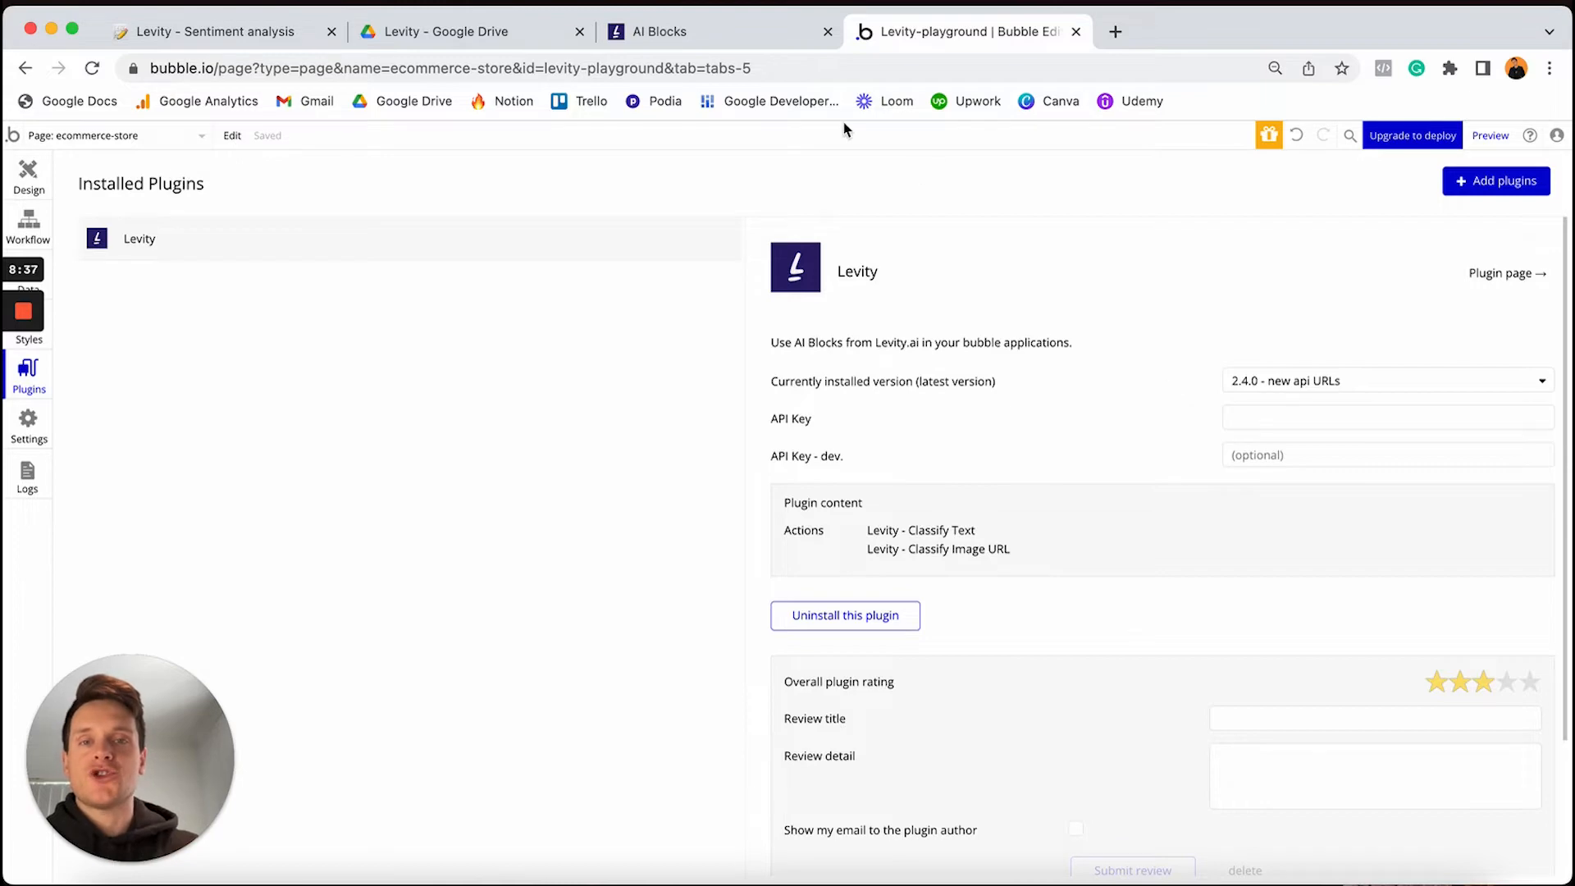
left_click(750, 33)
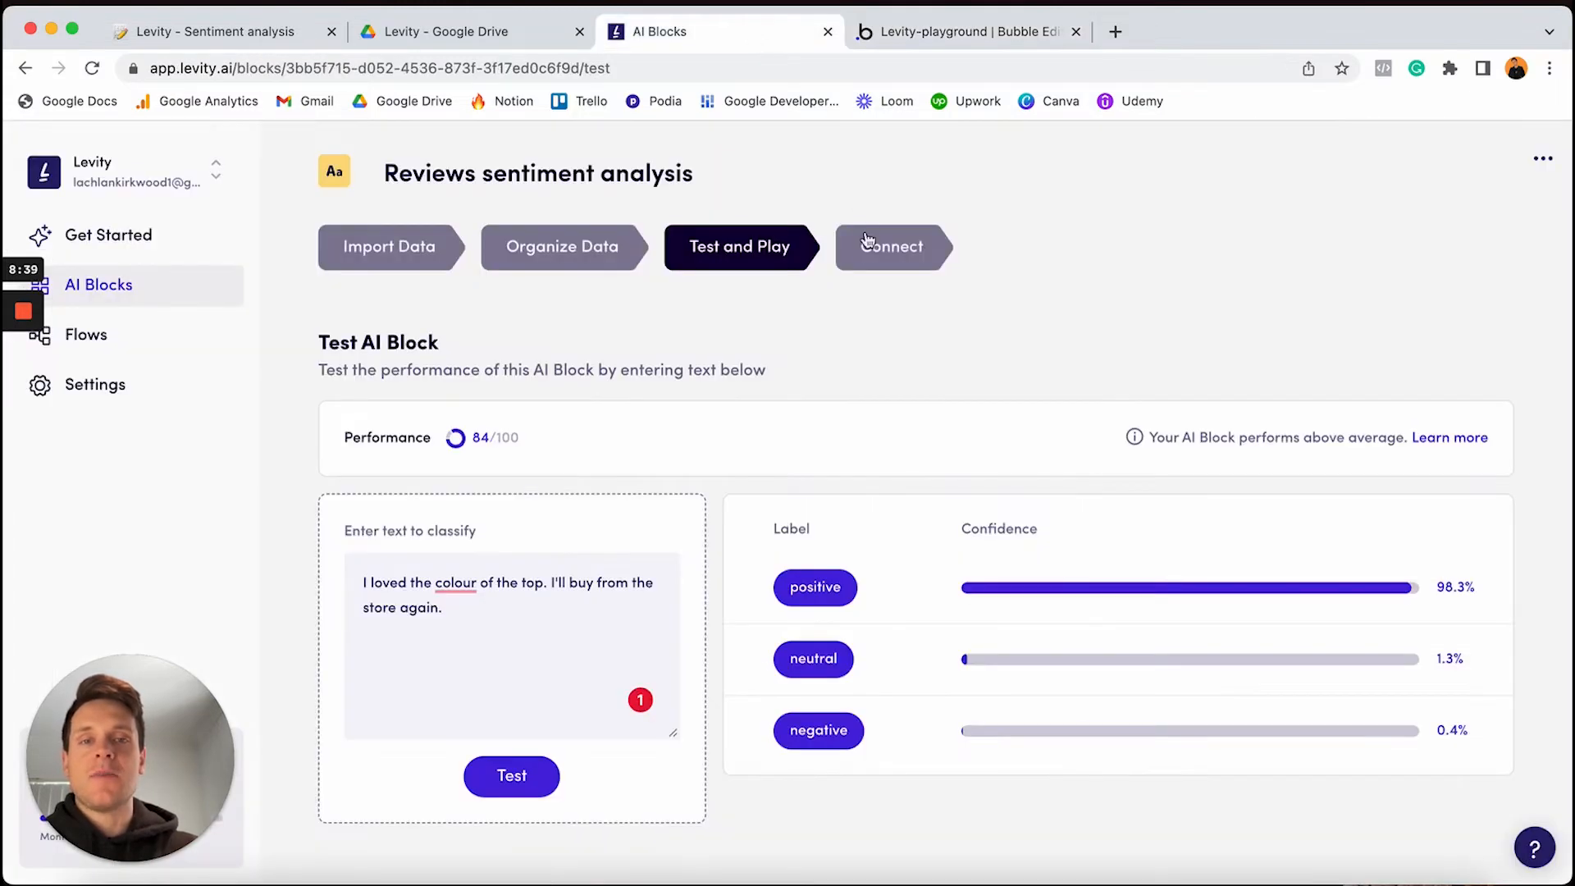
Reveal and copy the Reviews sentiment analysis block's API key from Levity's Connect to API details
left_click(916, 251)
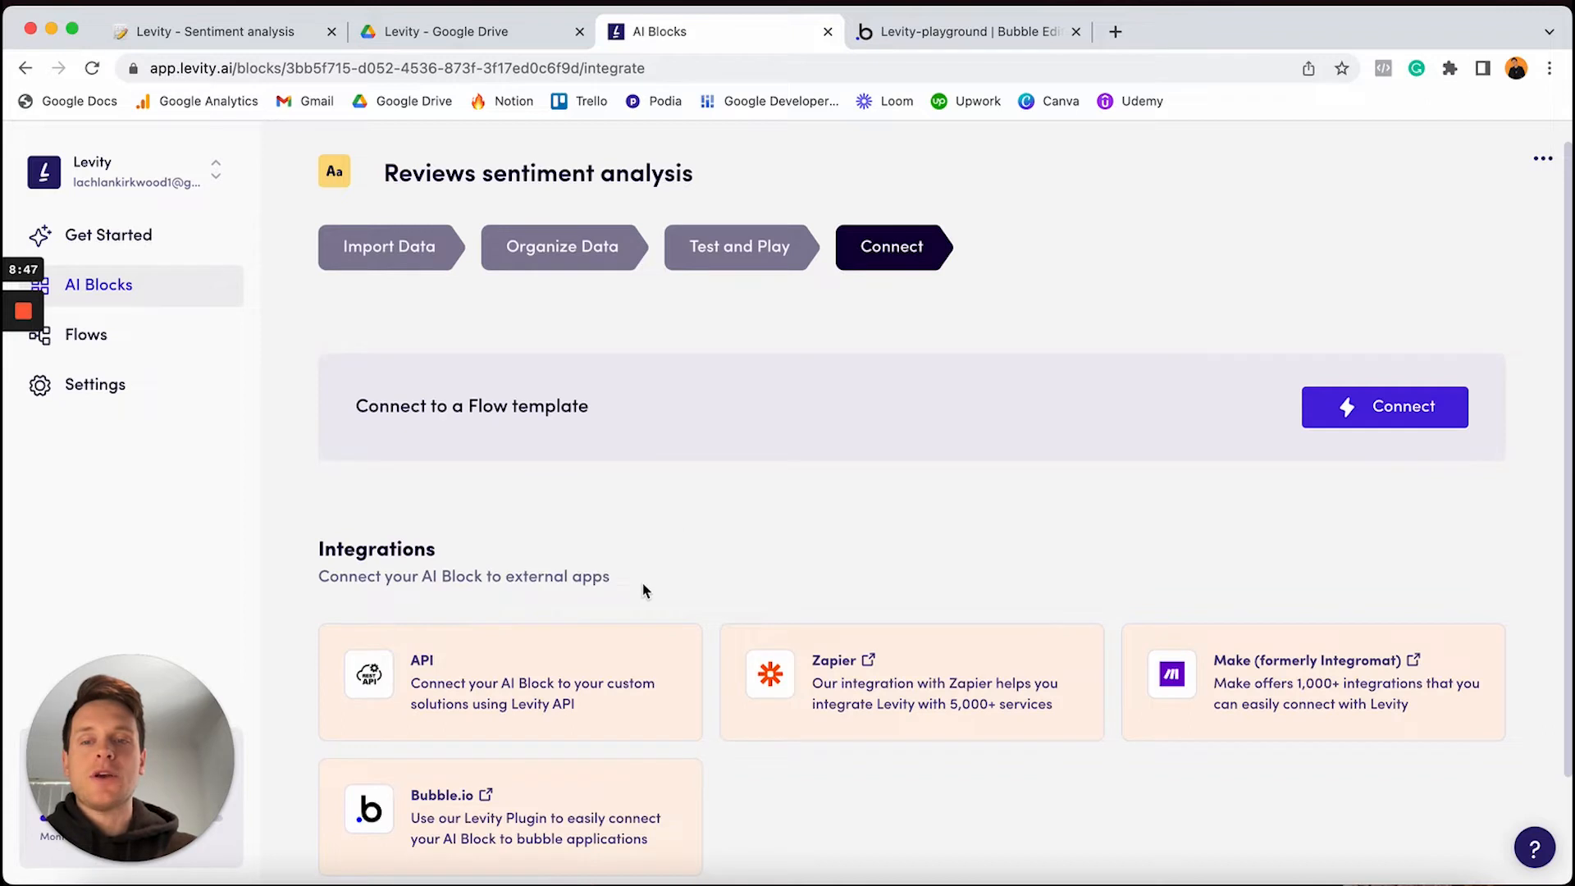
scroll(645, 591, "down", 1)
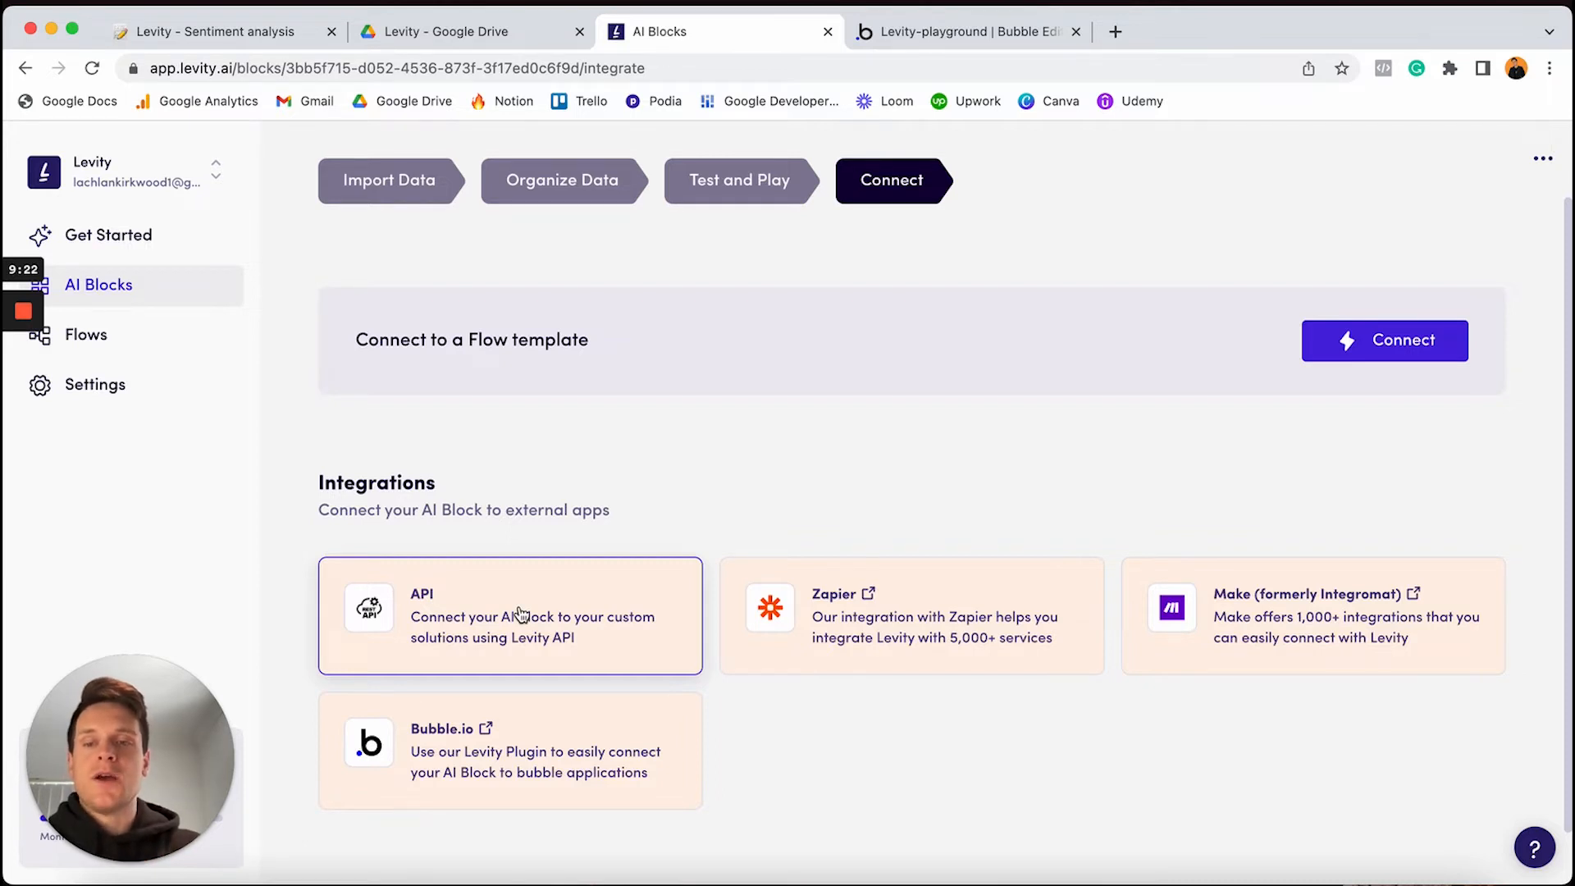
left_click(487, 591)
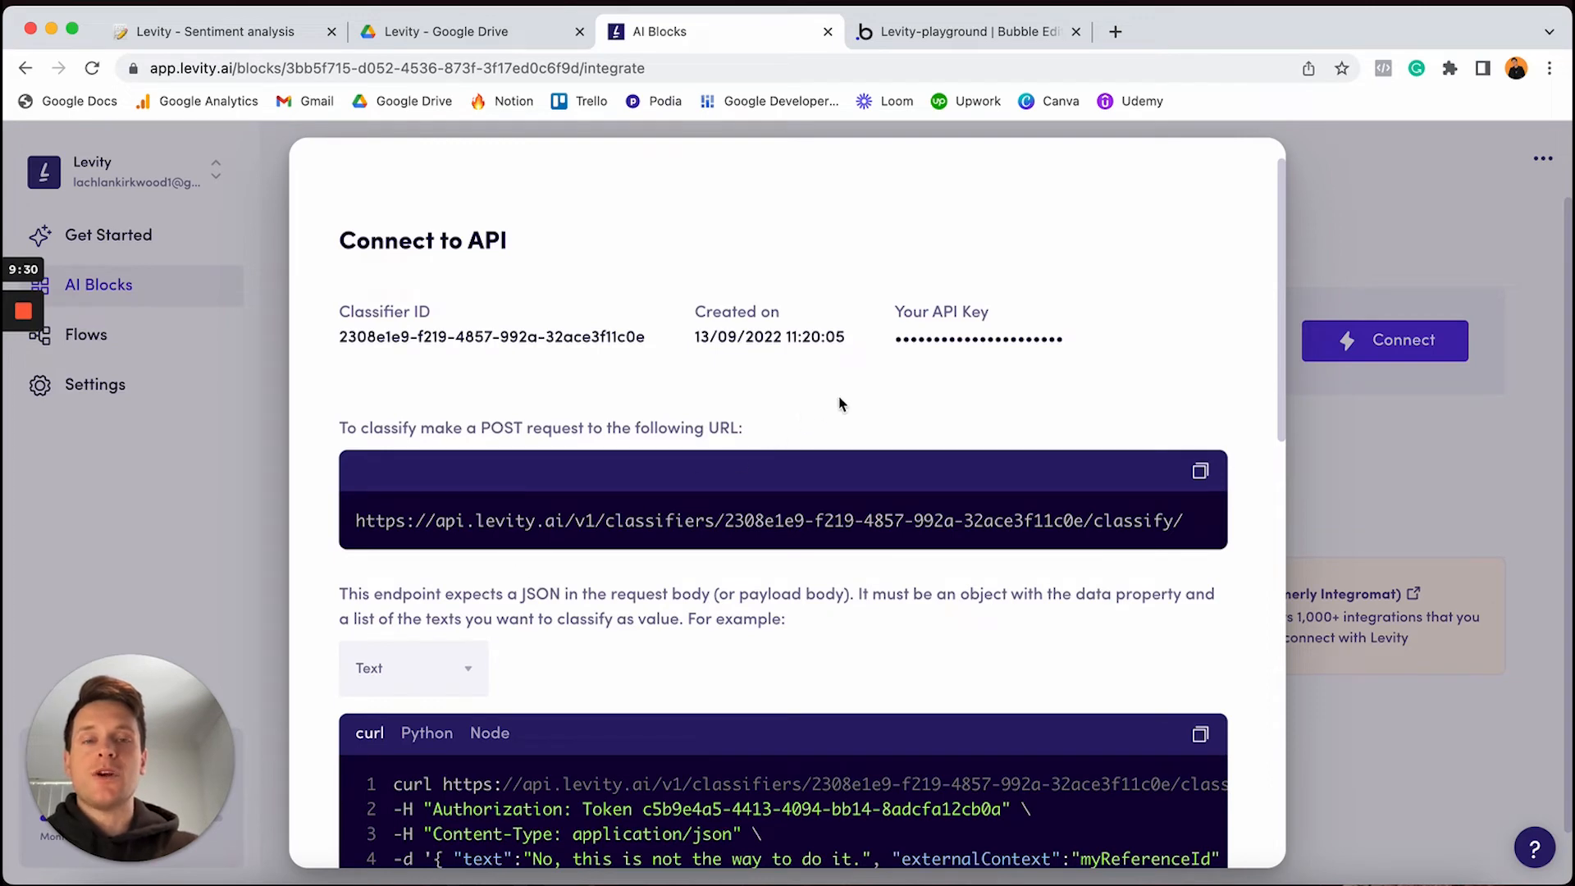
left_click(936, 340)
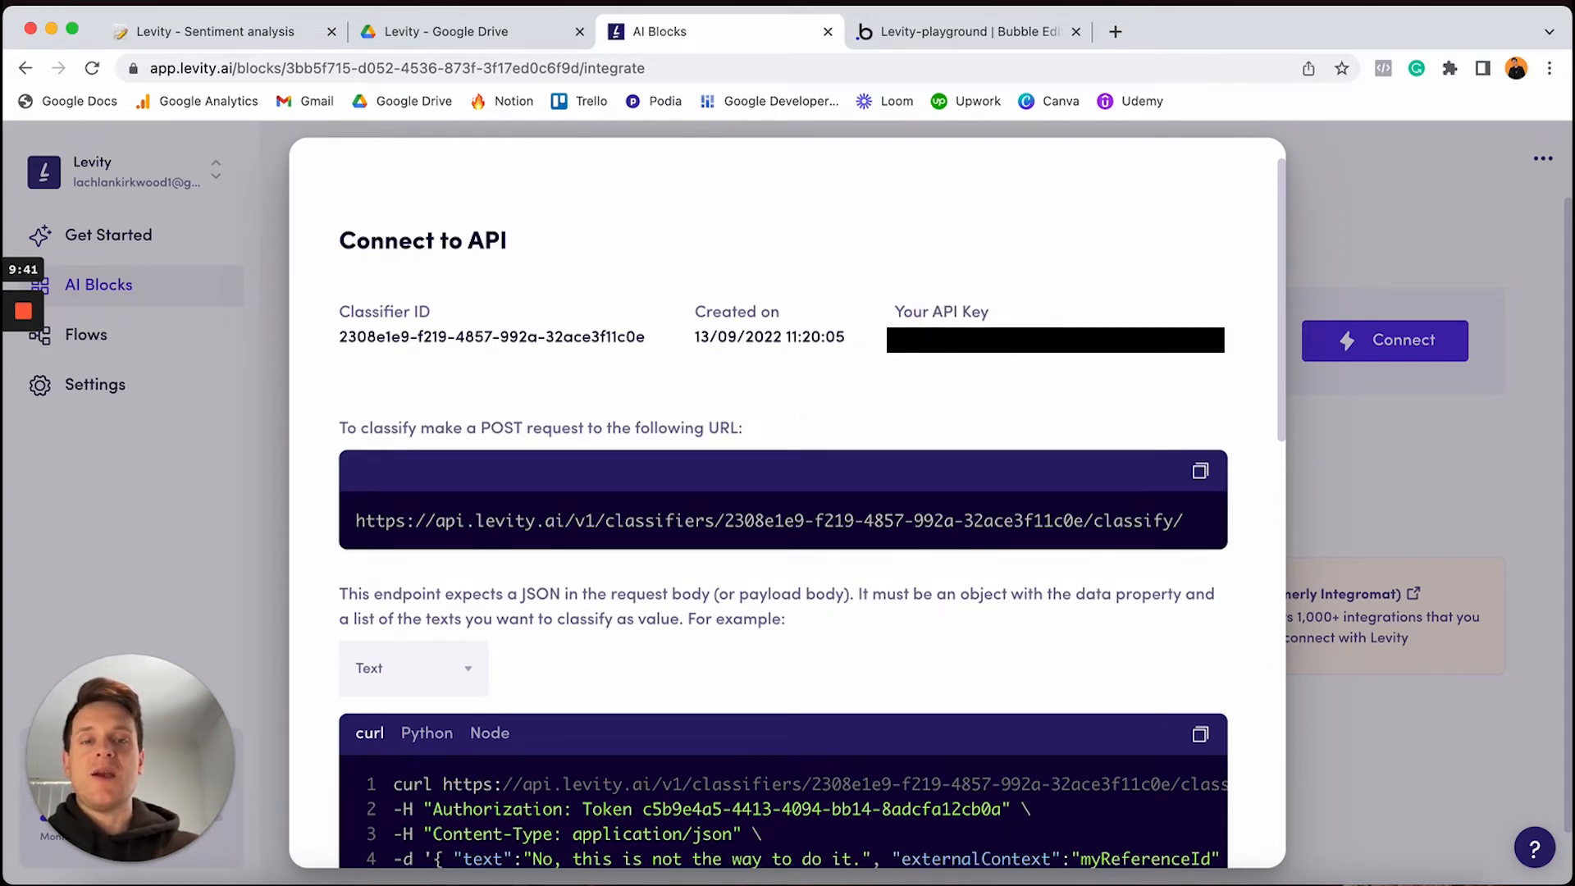
left_click_drag(895, 338, 1189, 338)
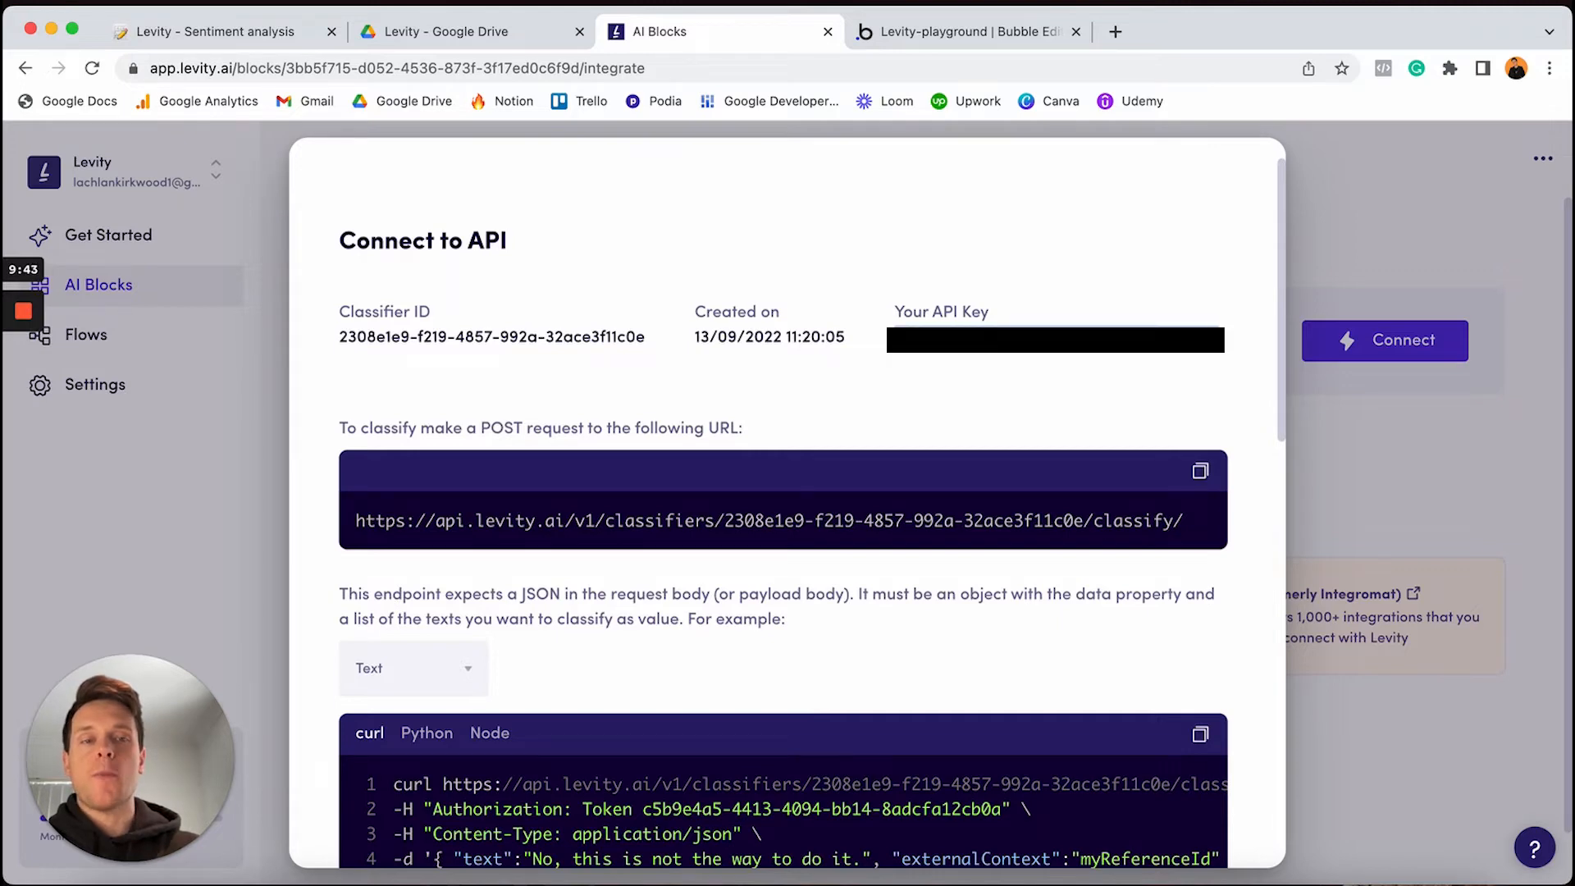
left_click(1006, 33)
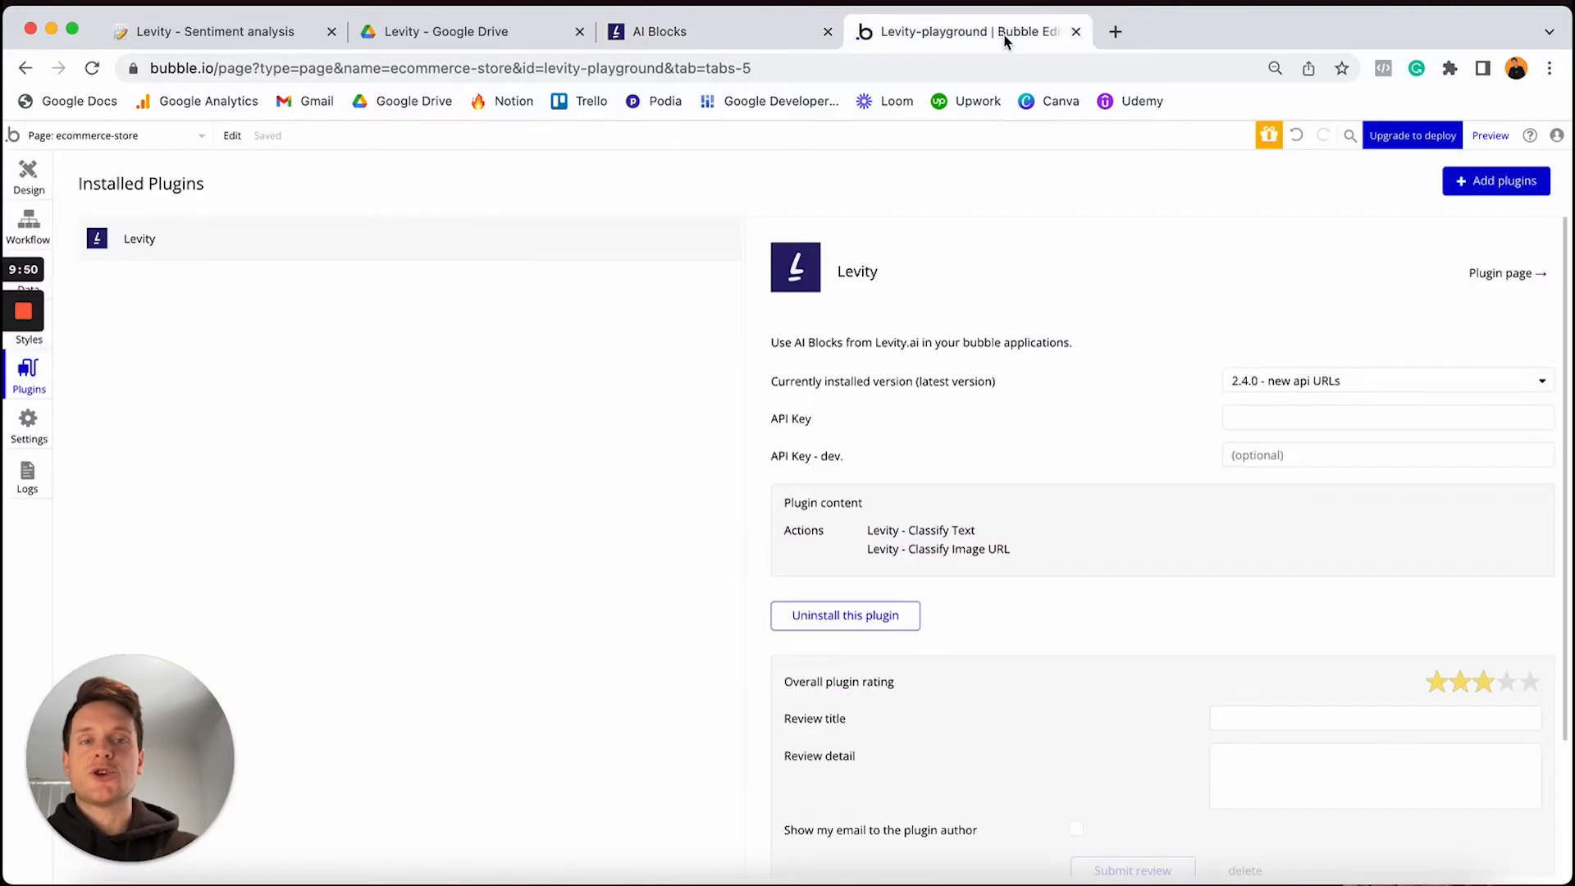
Fill the API Key and API Key - dev. fields with 'Token ' followed by the copied key
left_click(1245, 416)
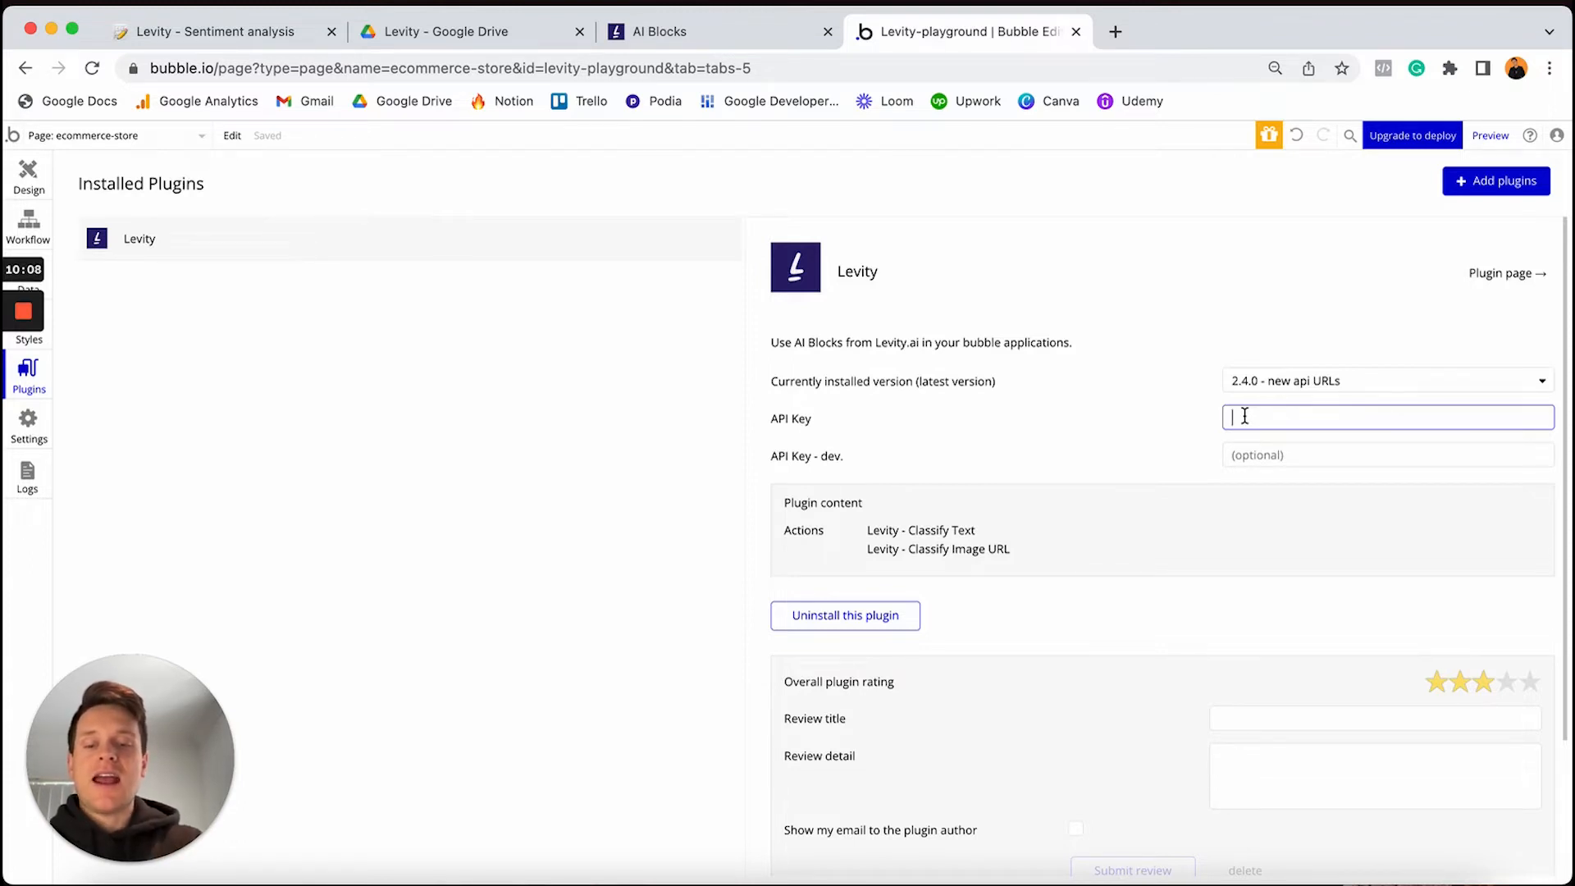
type("Token")
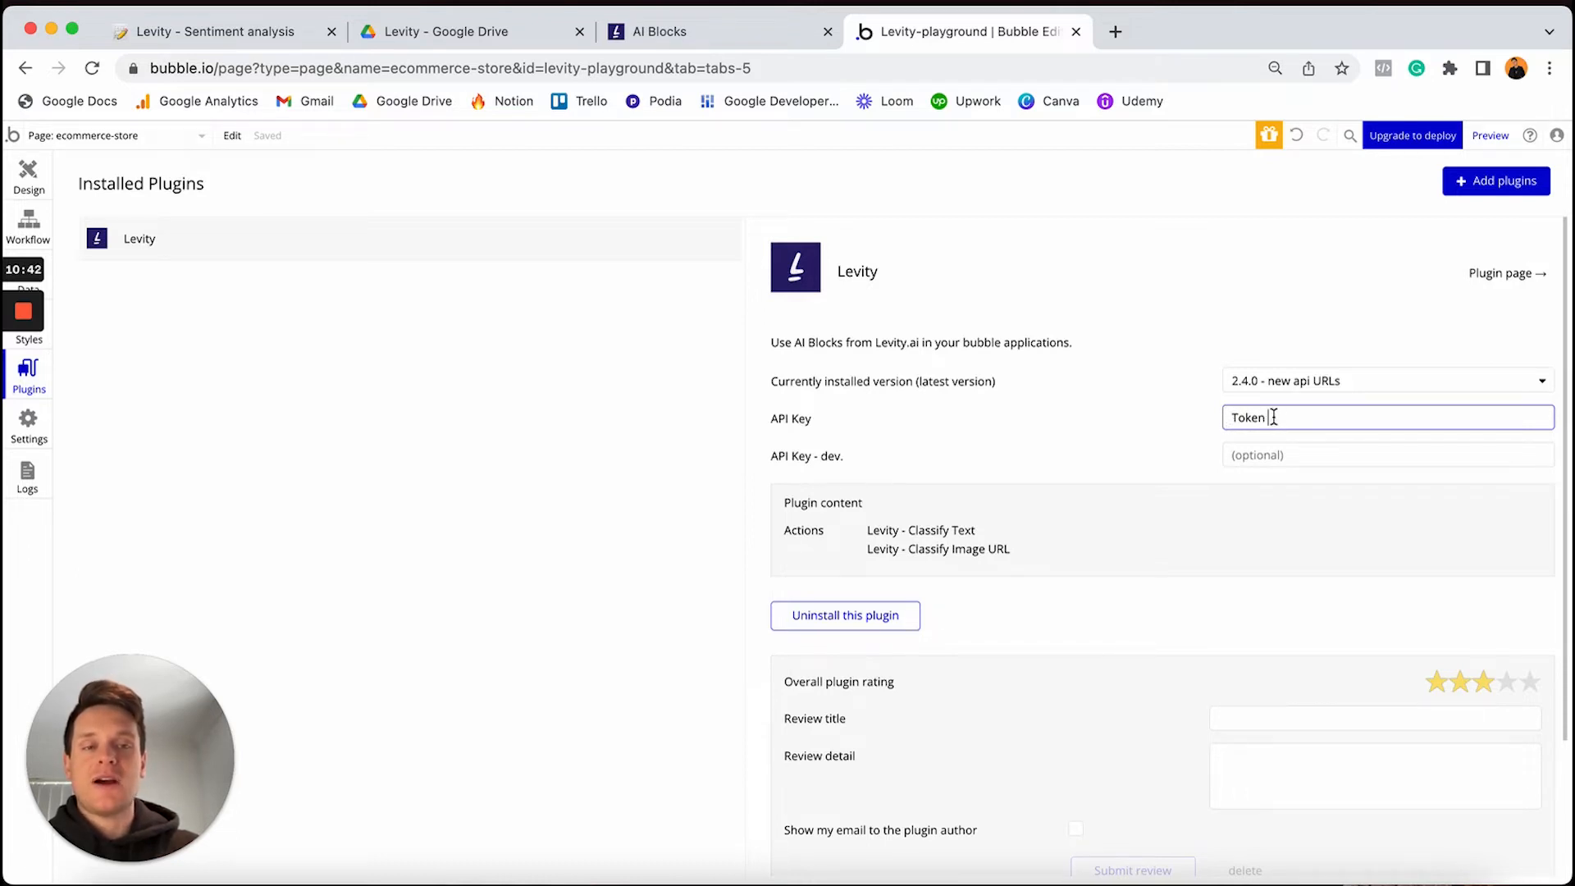
key("super+v")
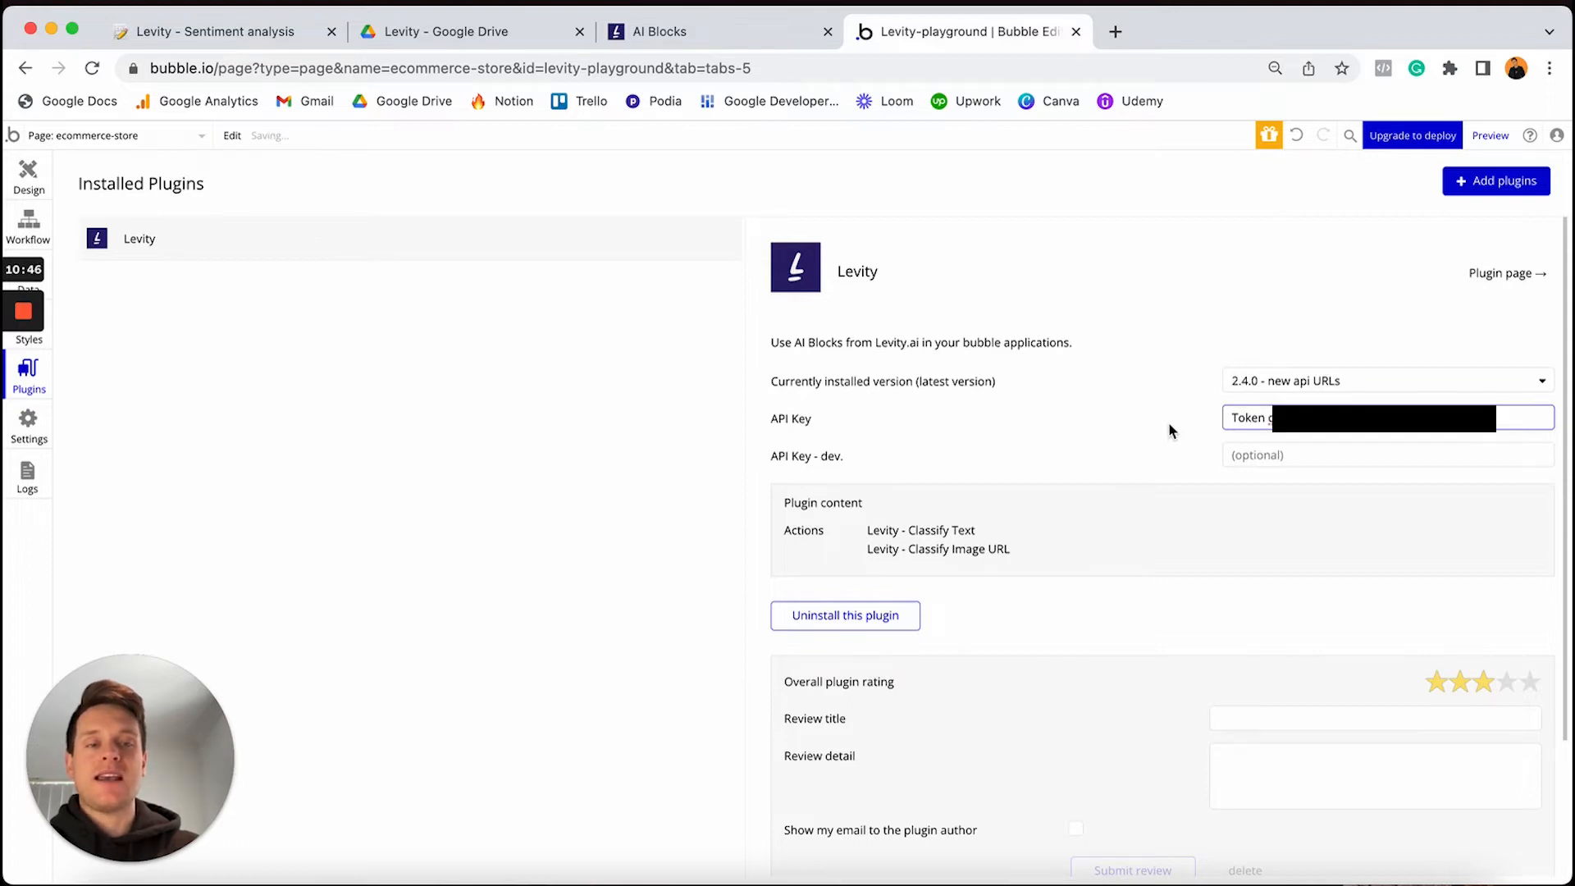
key("super+a")
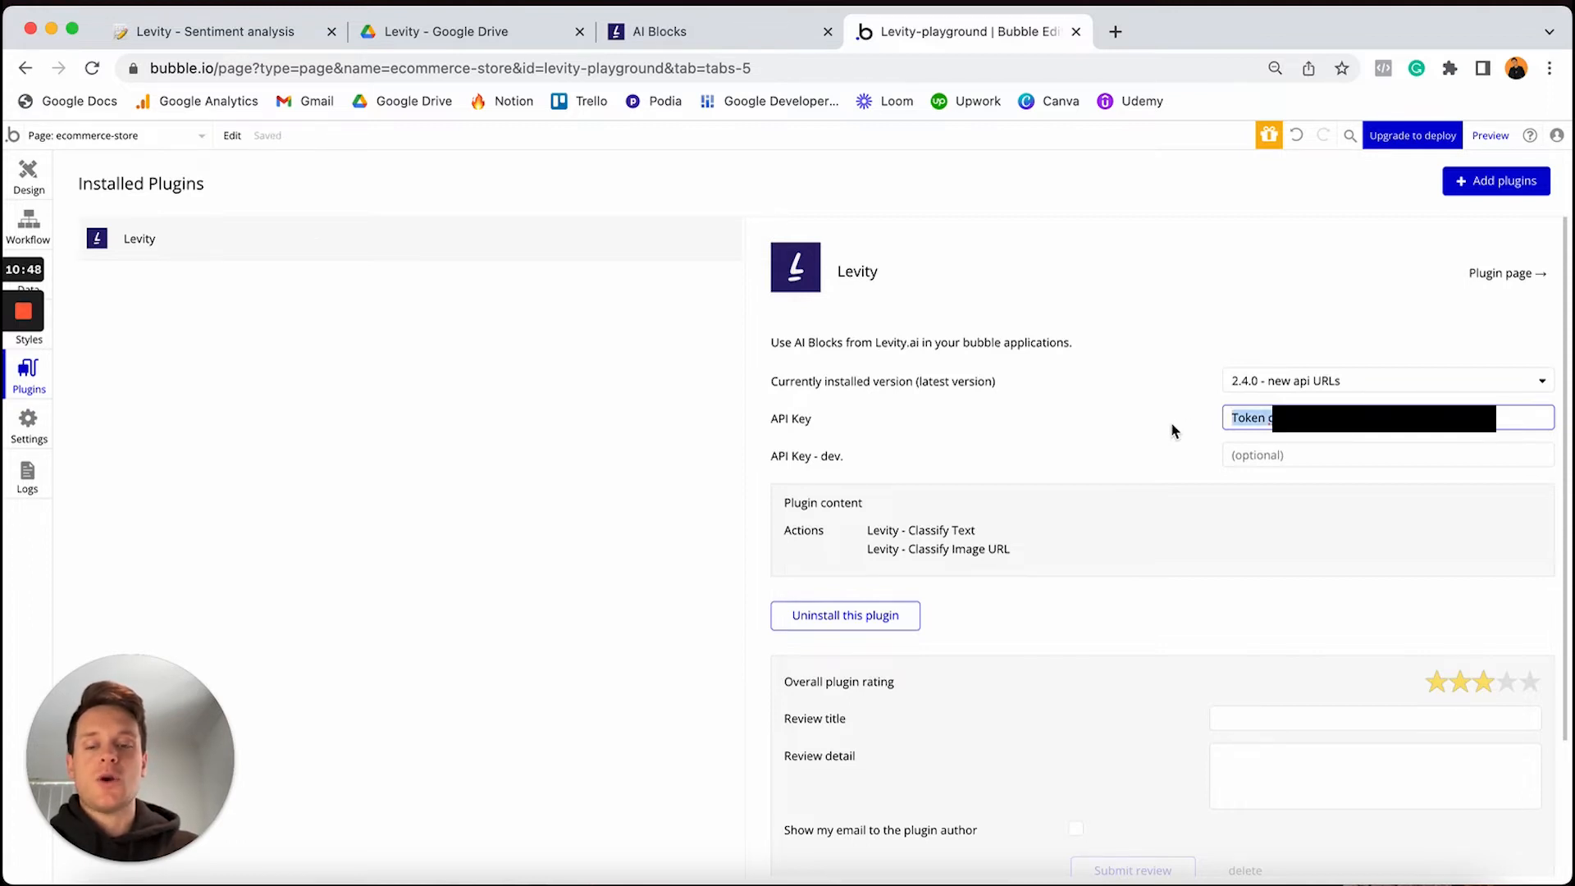
left_click(1246, 453)
key("super+v")
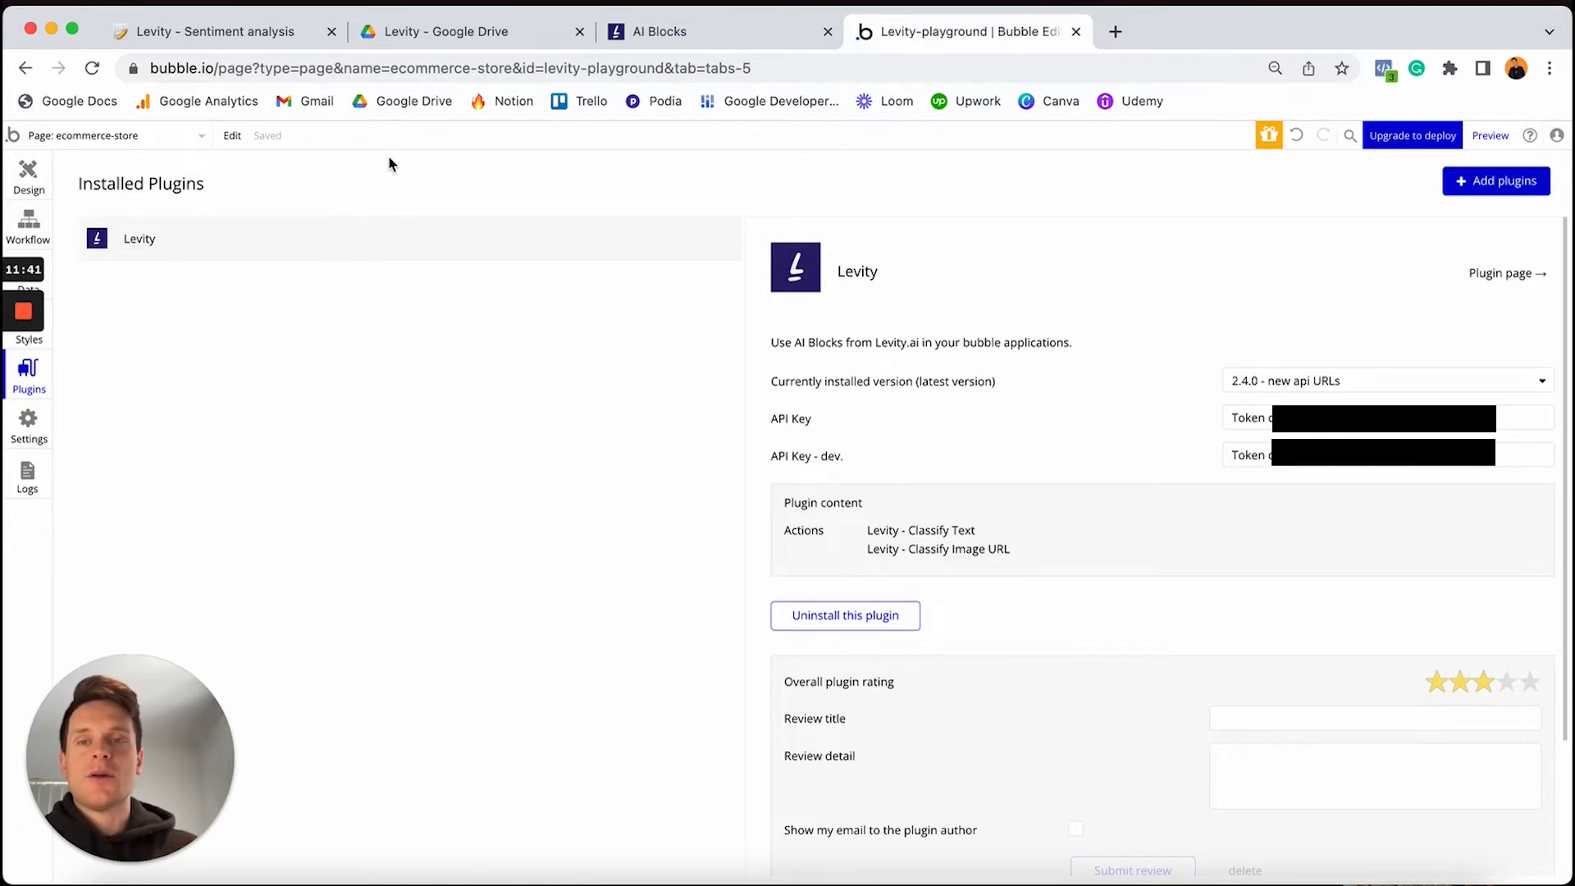
left_click(290, 43)
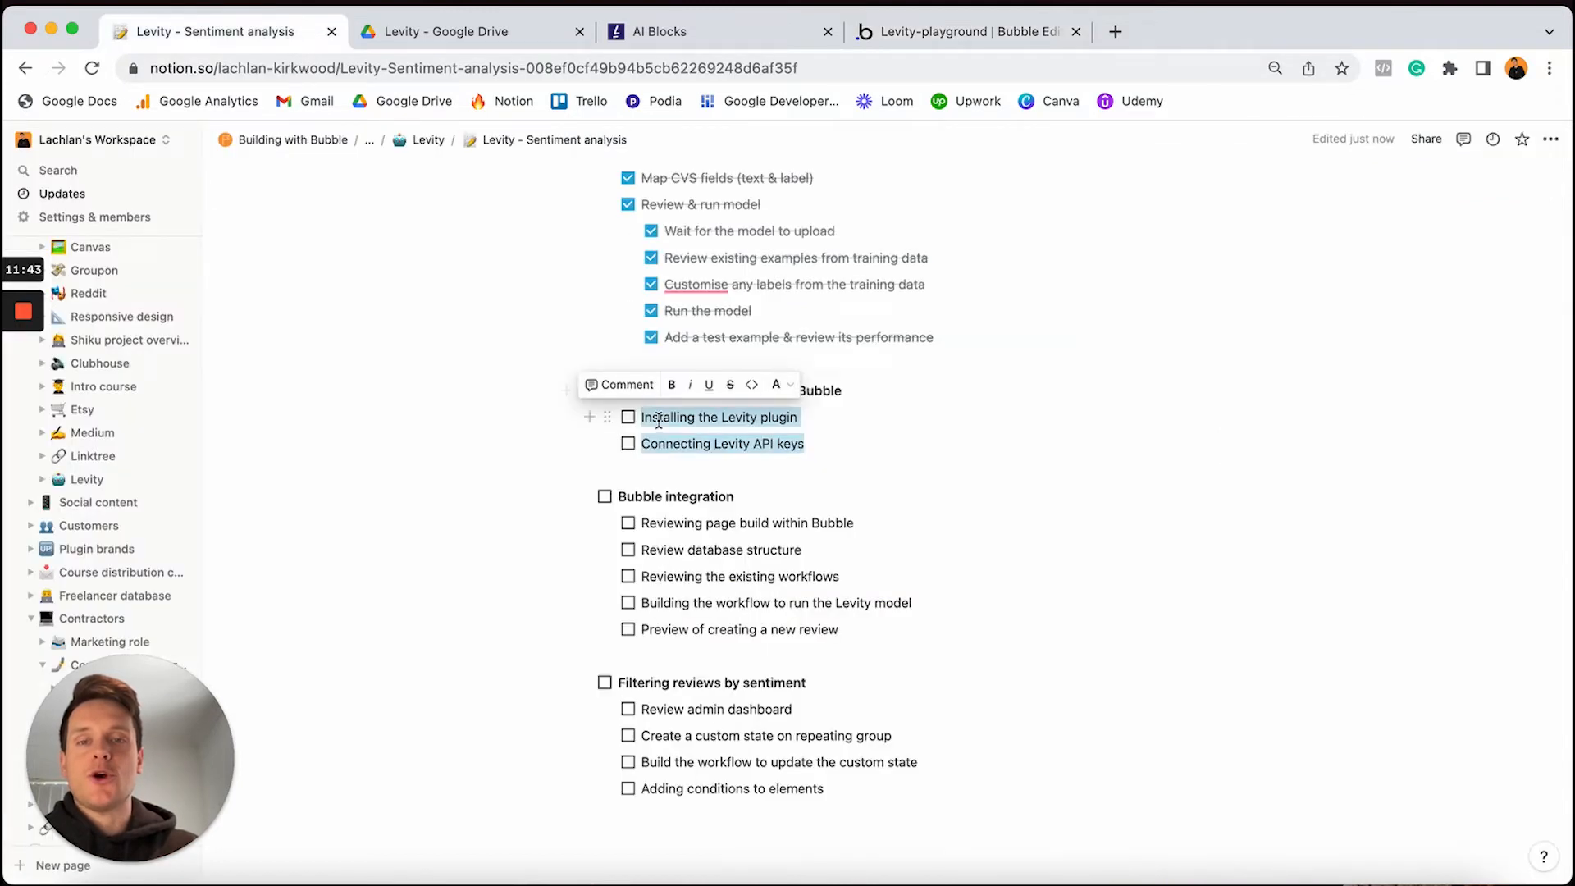
Tick the plugin-install and API-key to-dos plus the Connecting your model with Bubble heading
left_click(628, 420)
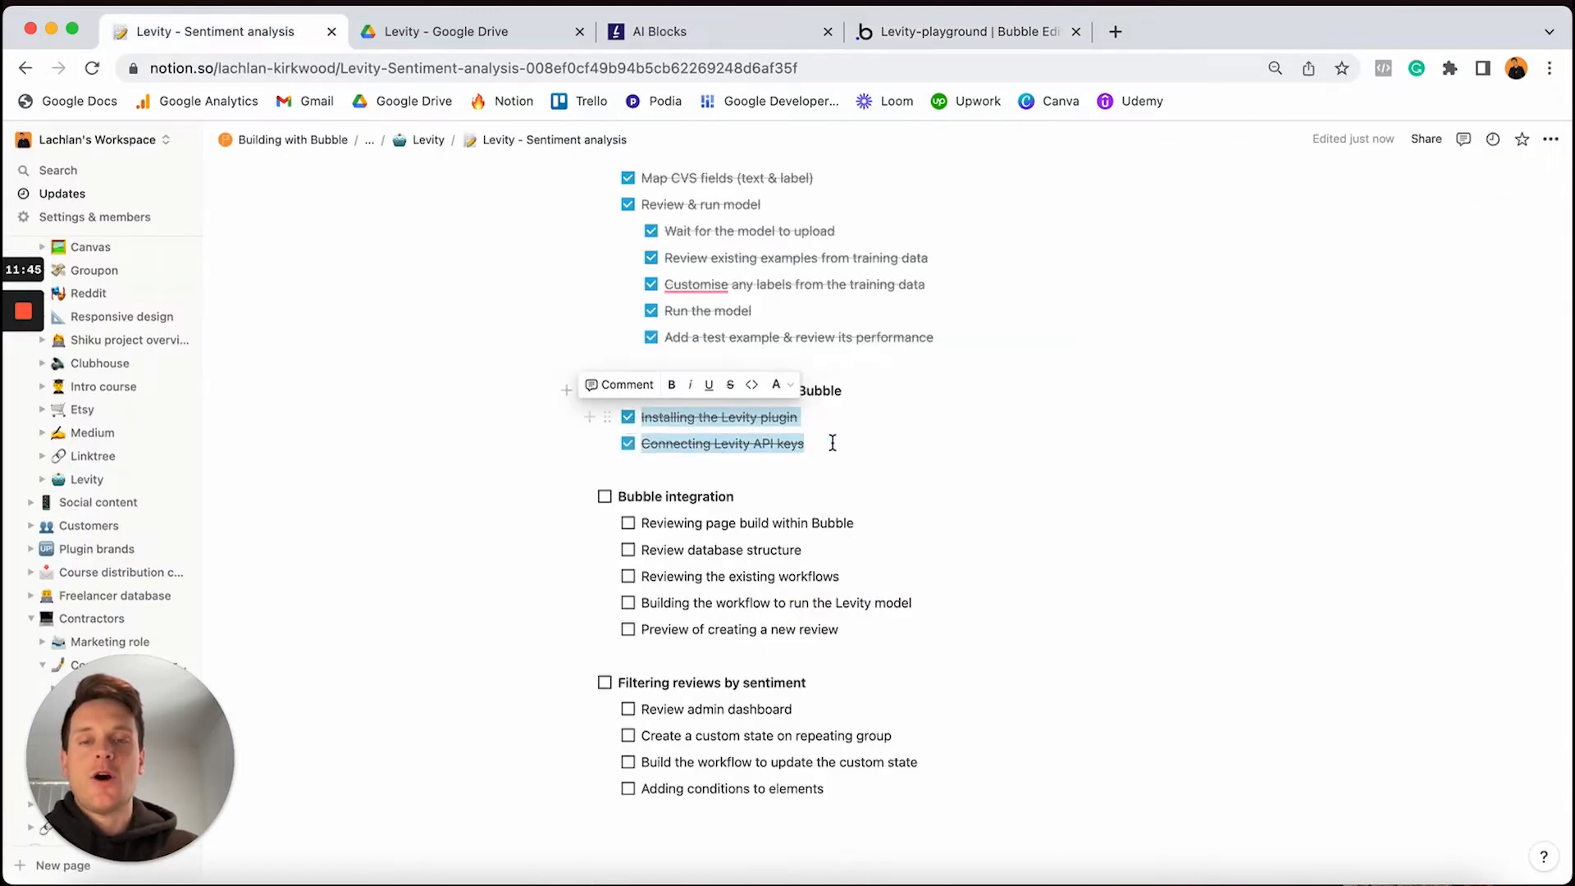
left_click(858, 450)
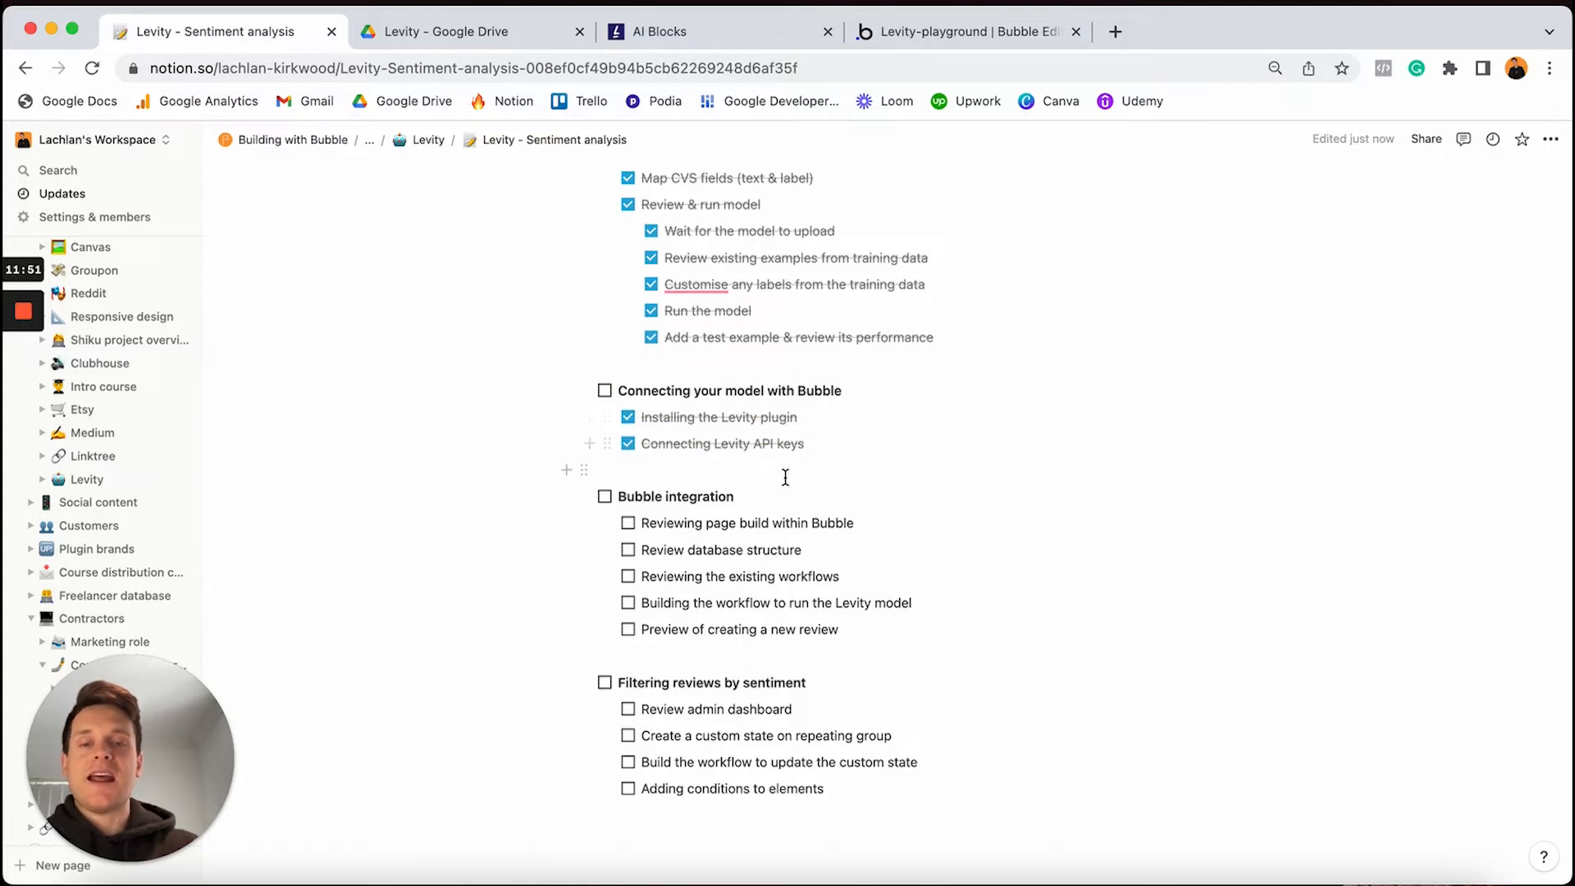
left_click(606, 391)
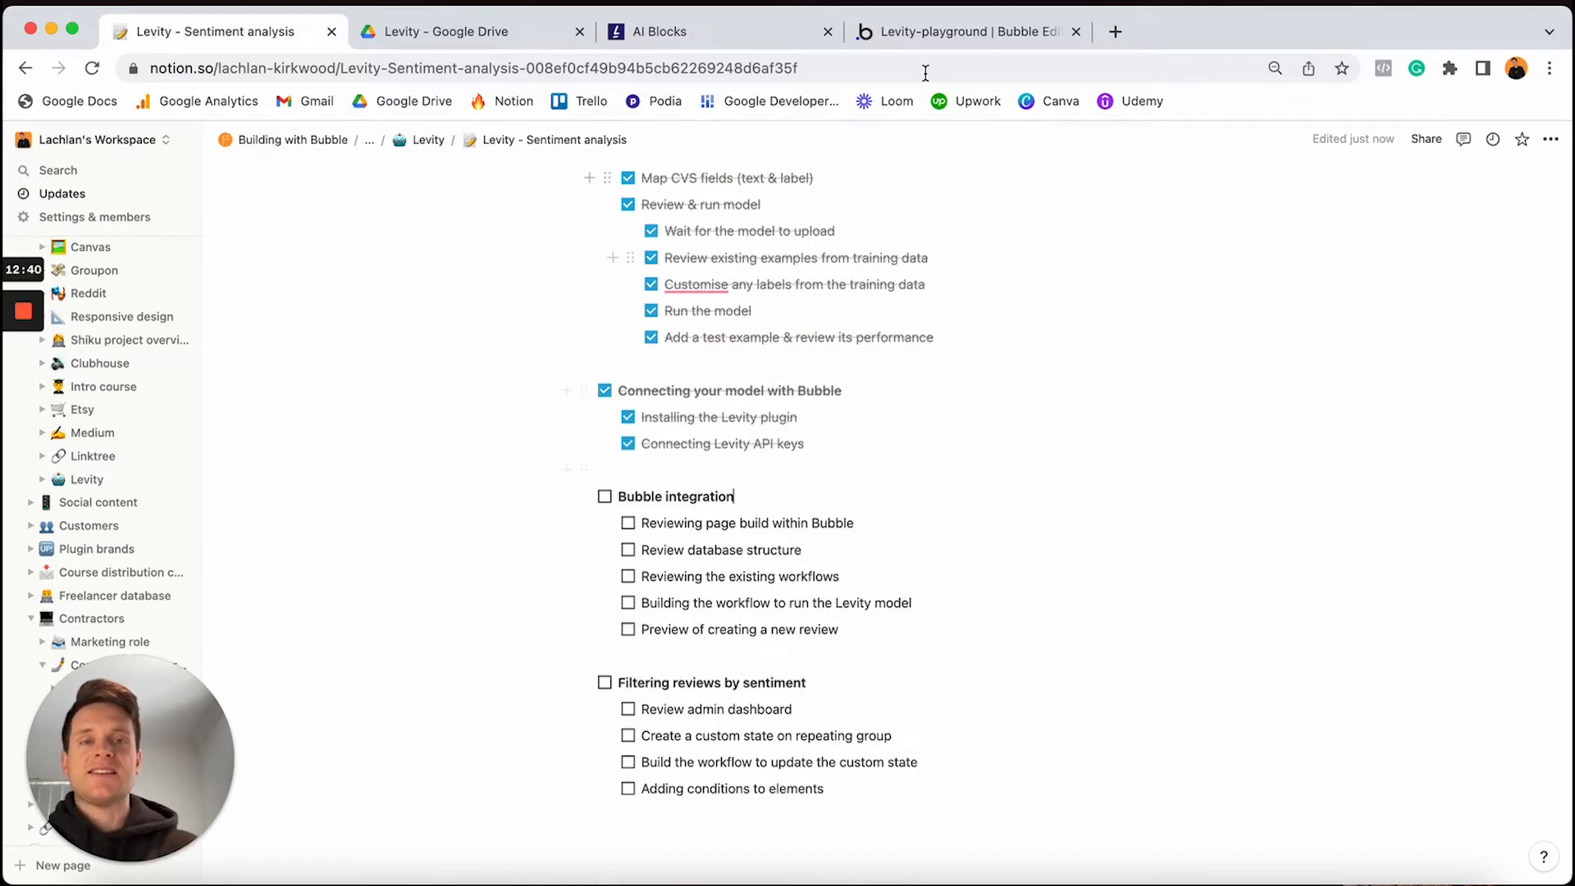
left_click(948, 35)
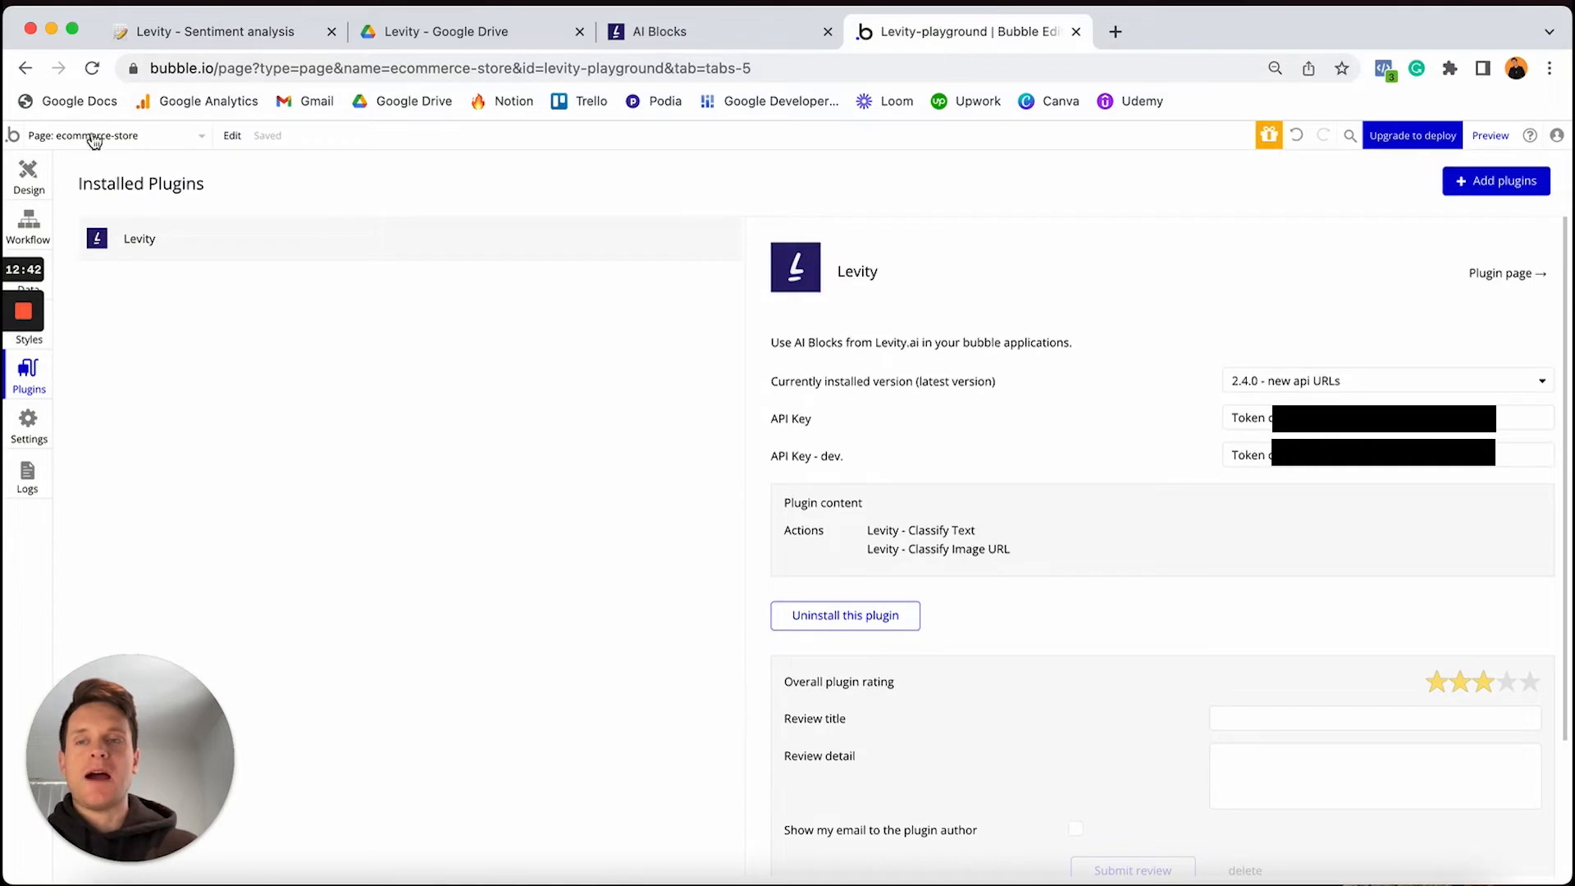
Return to the ecommerce-store design, select the product repeating group, and expand the Elements tree
left_click(27, 175)
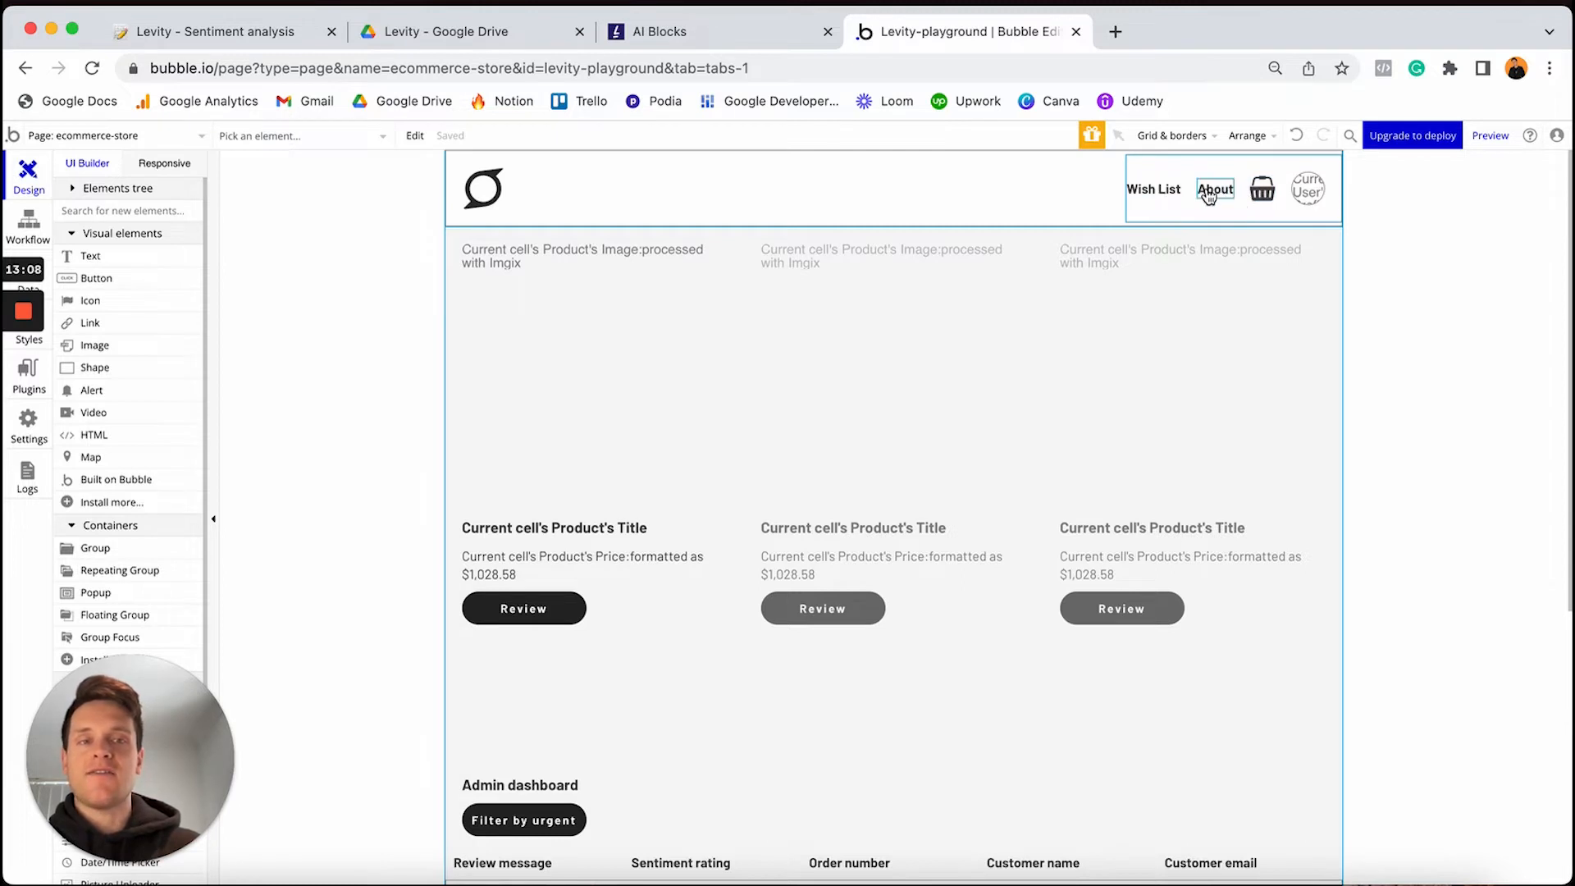
left_click(796, 329)
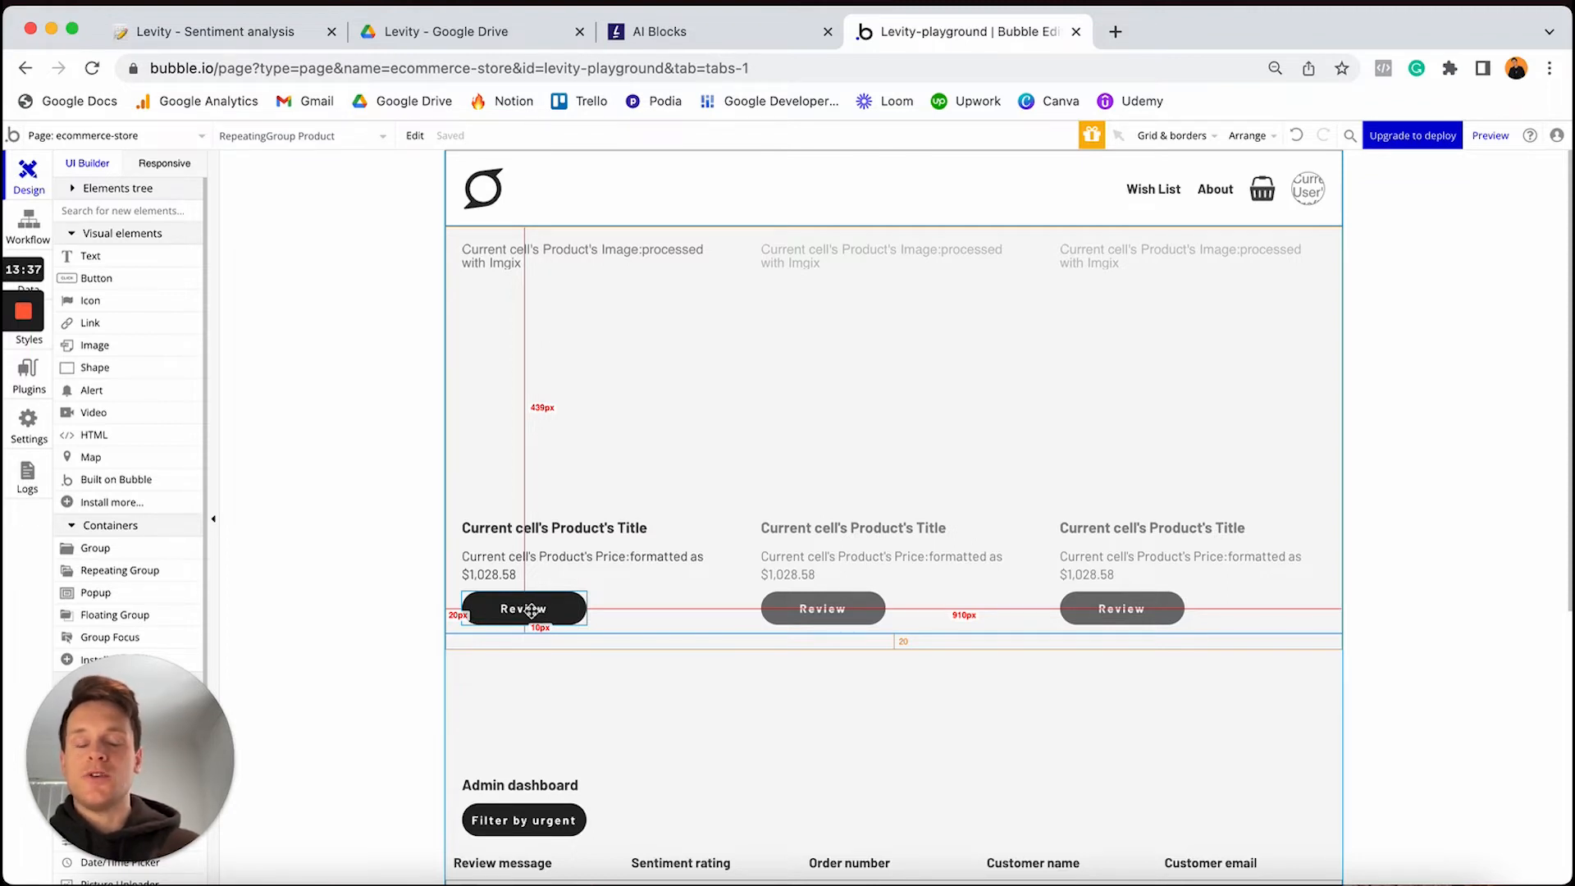
left_click(136, 190)
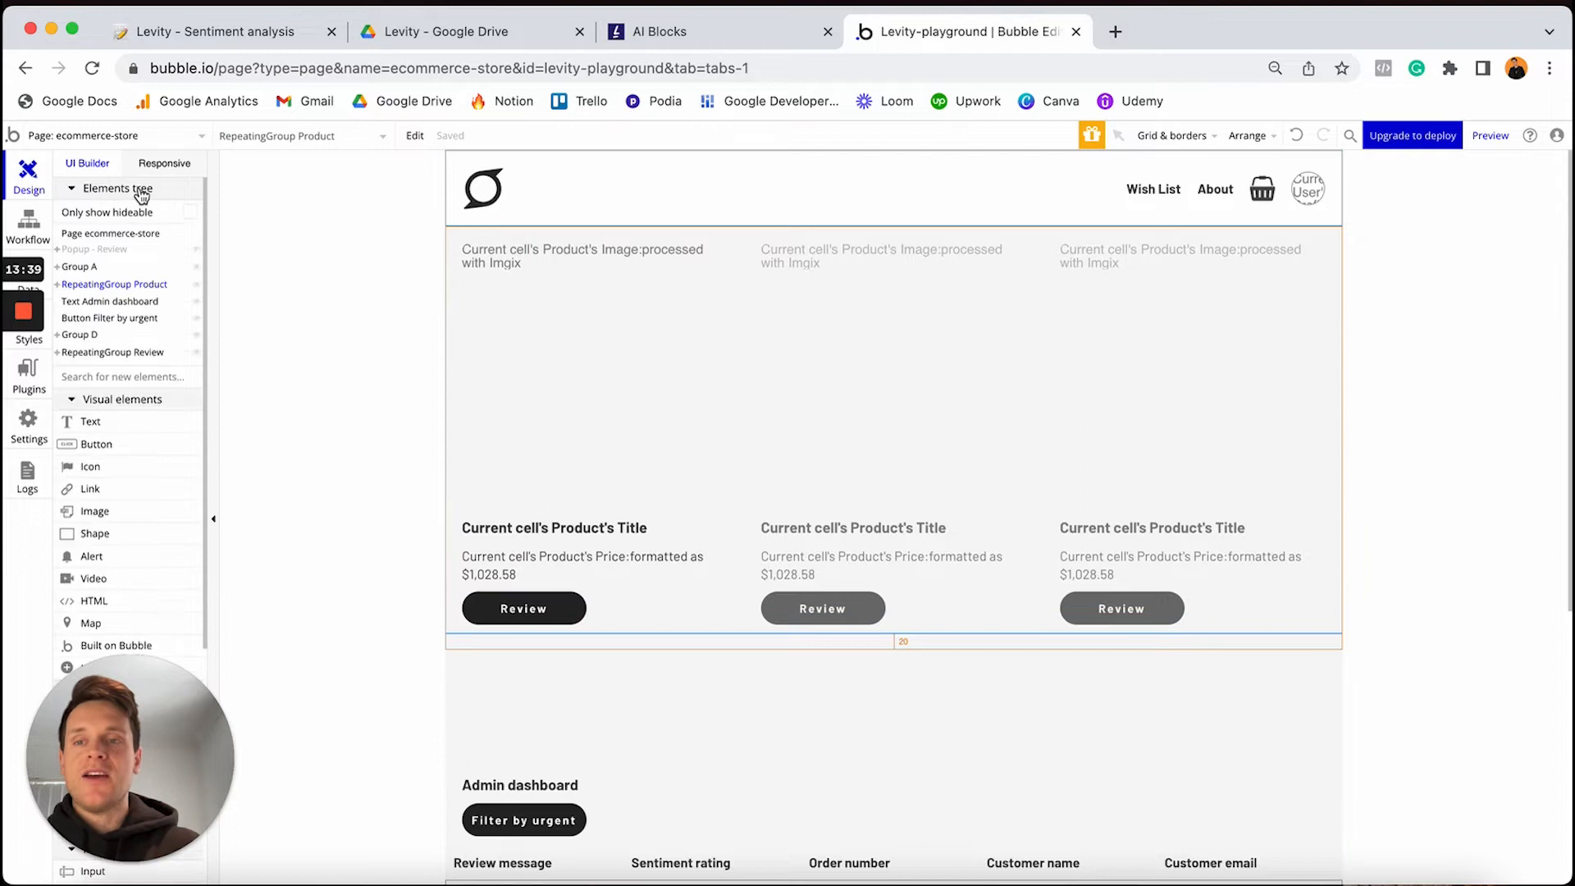
Preview the review popup, then inspect the Product and Review data types' fields, including Sentiment
left_click(195, 250)
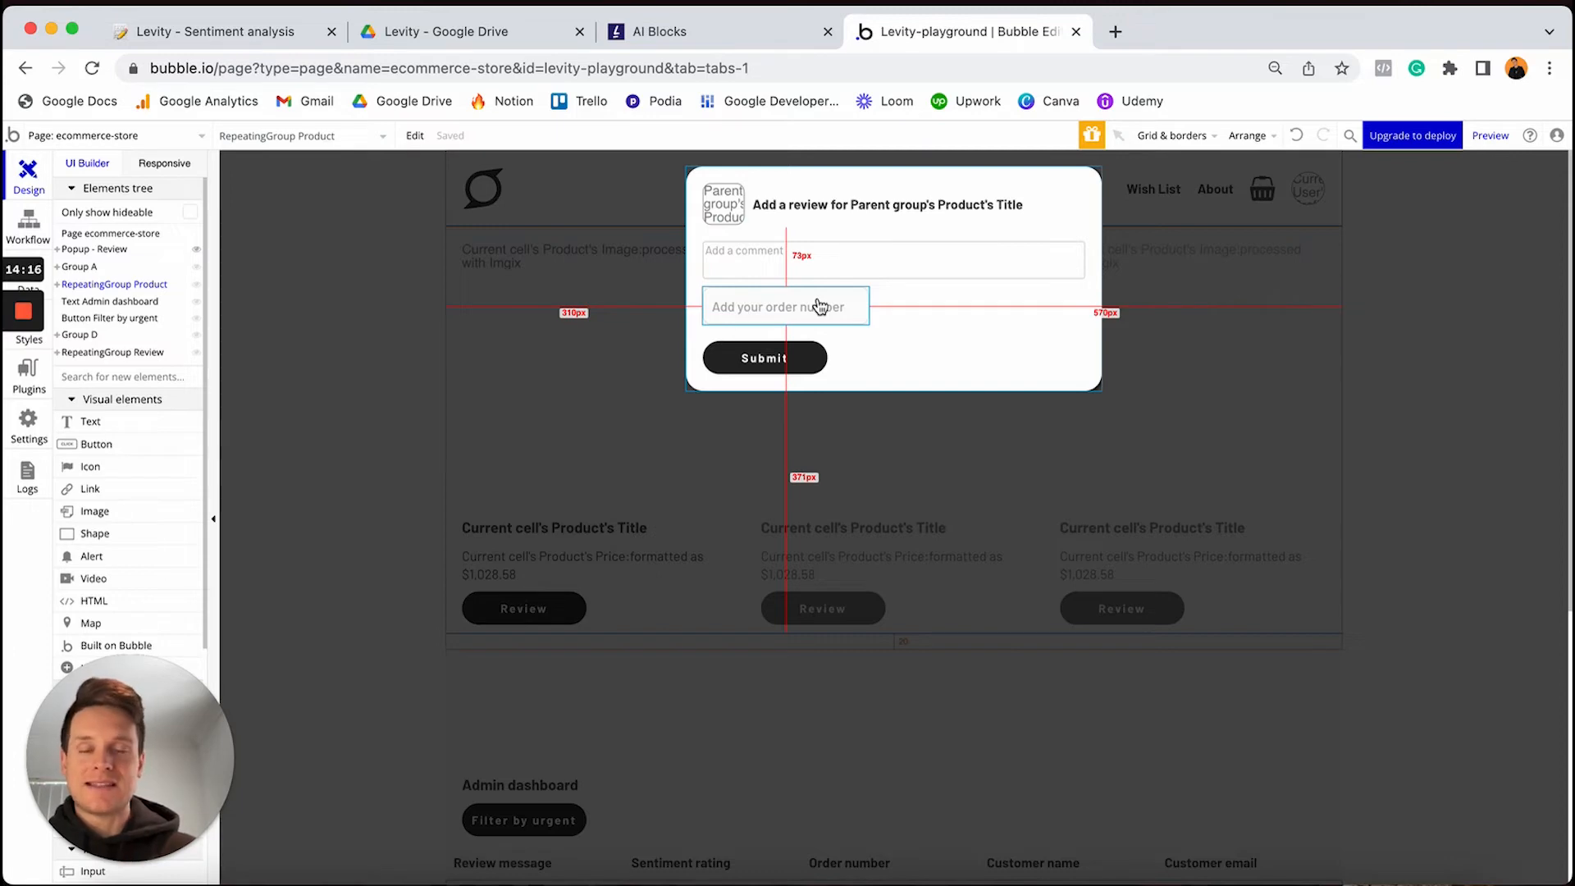
left_click(565, 321)
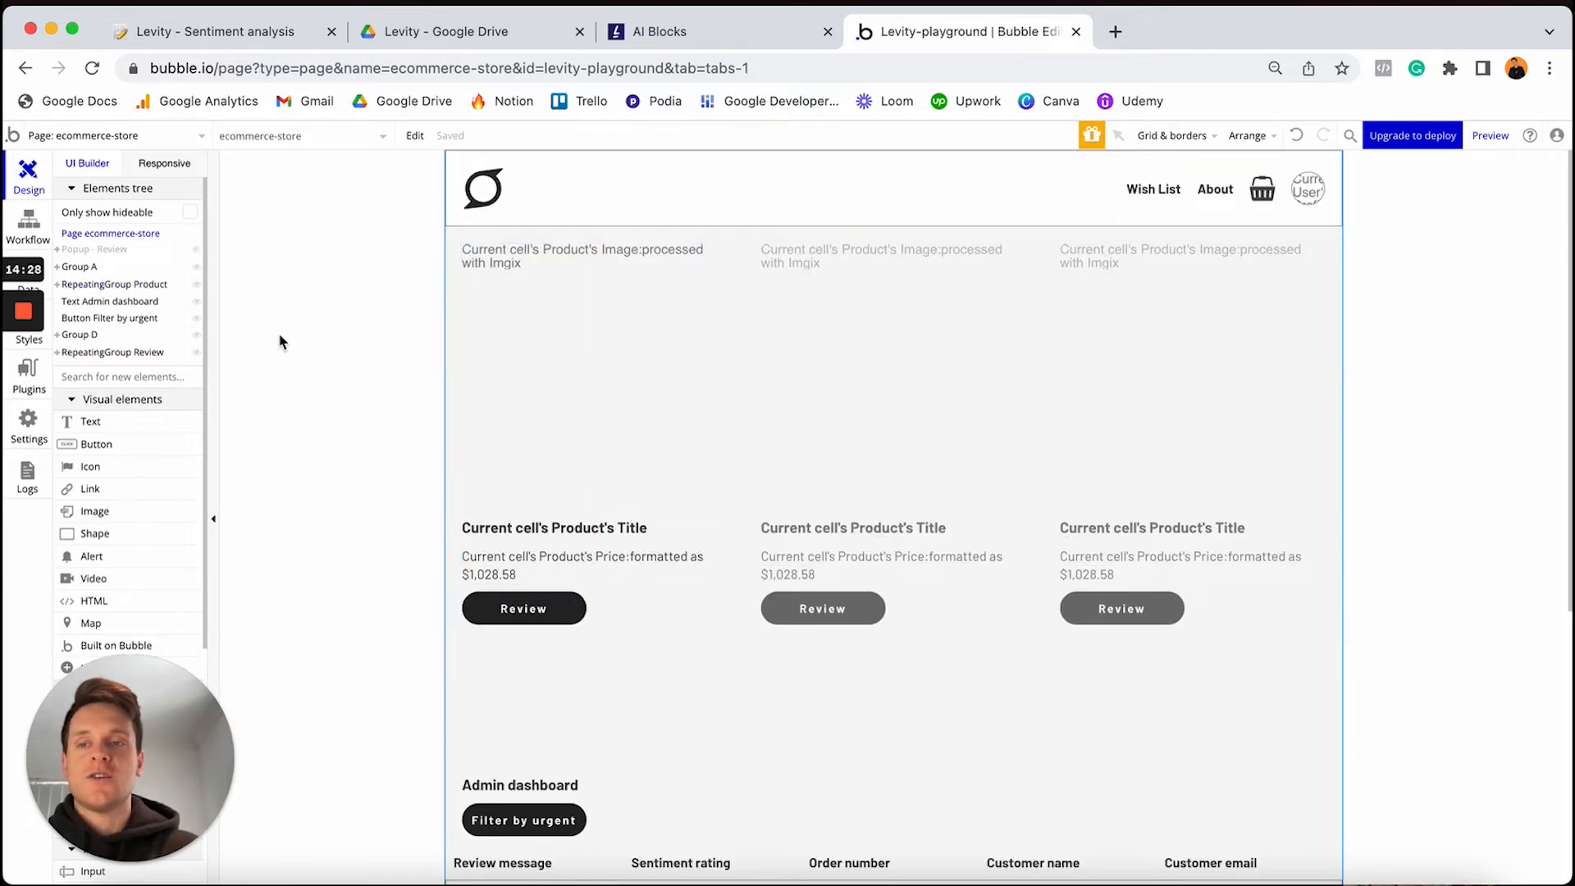
left_click(46, 259)
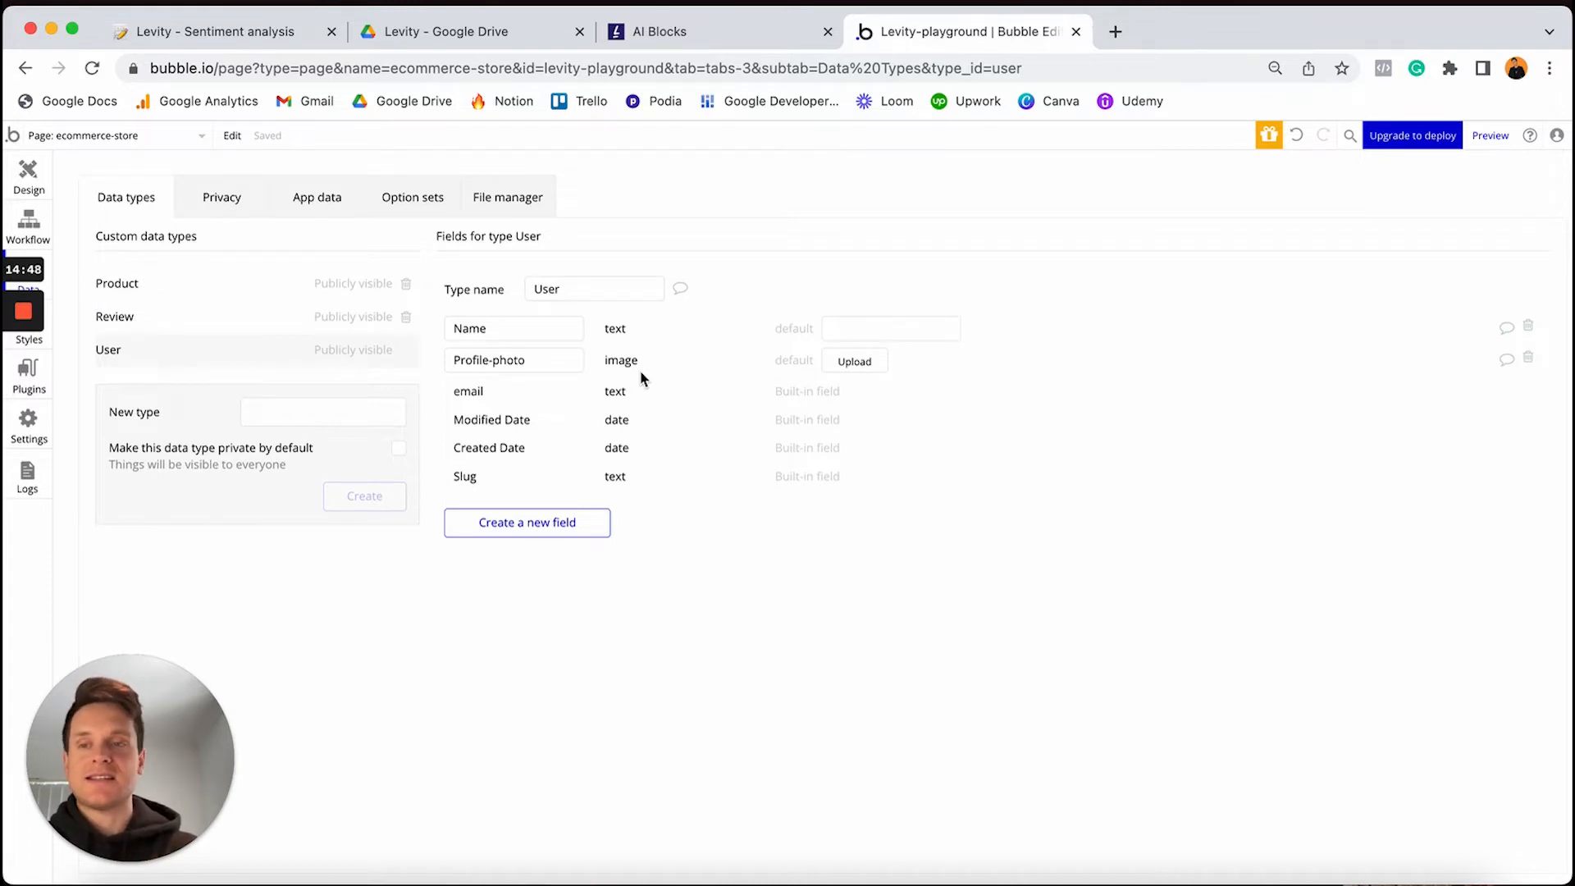
left_click(209, 283)
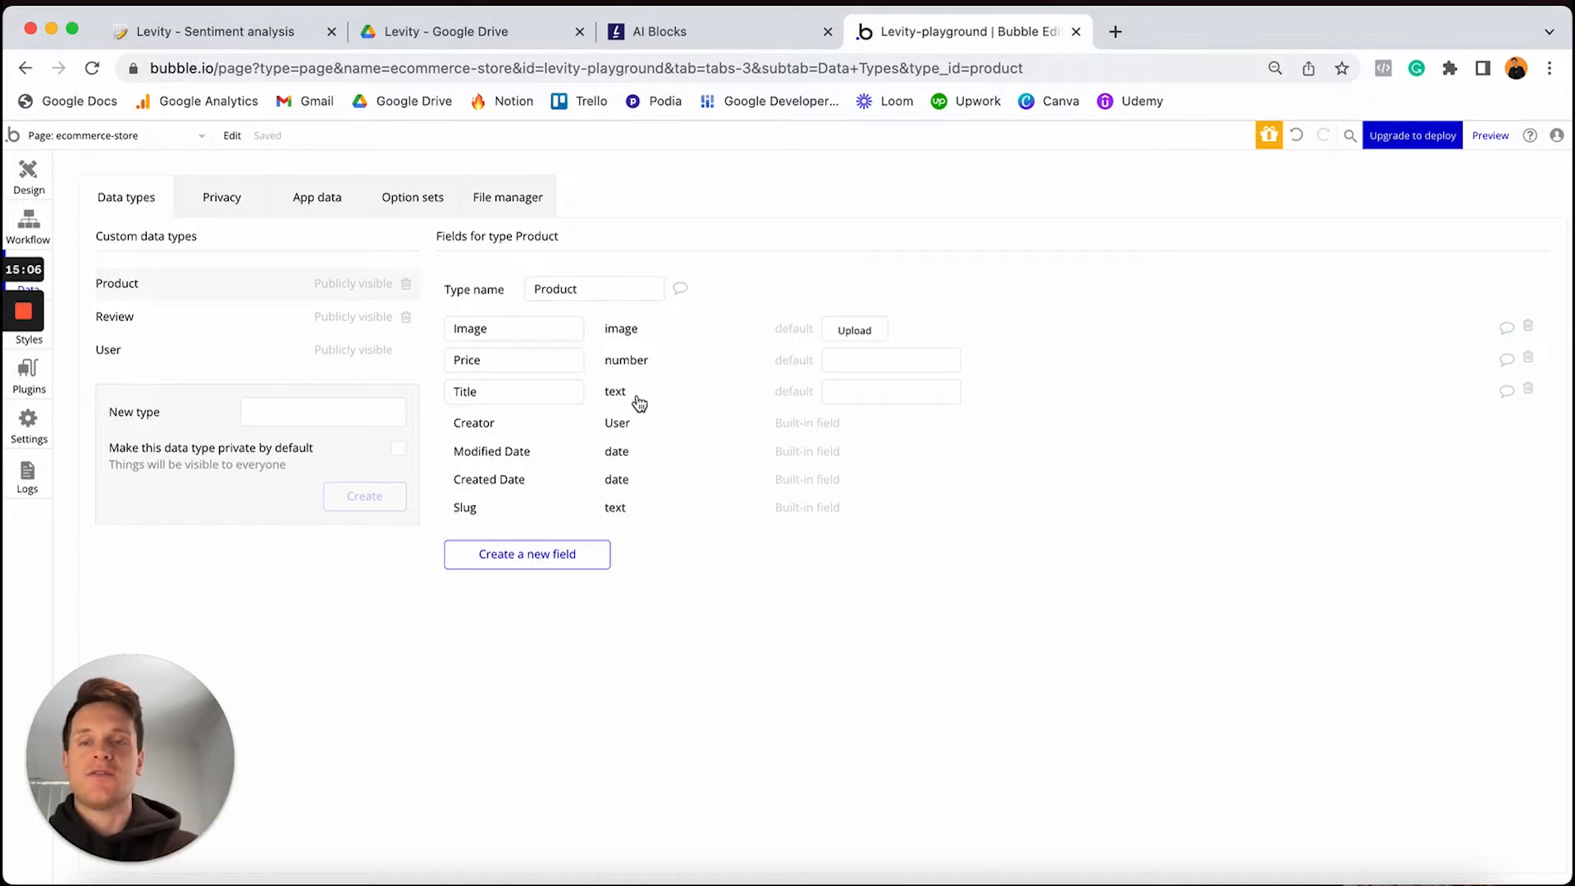
left_click(155, 320)
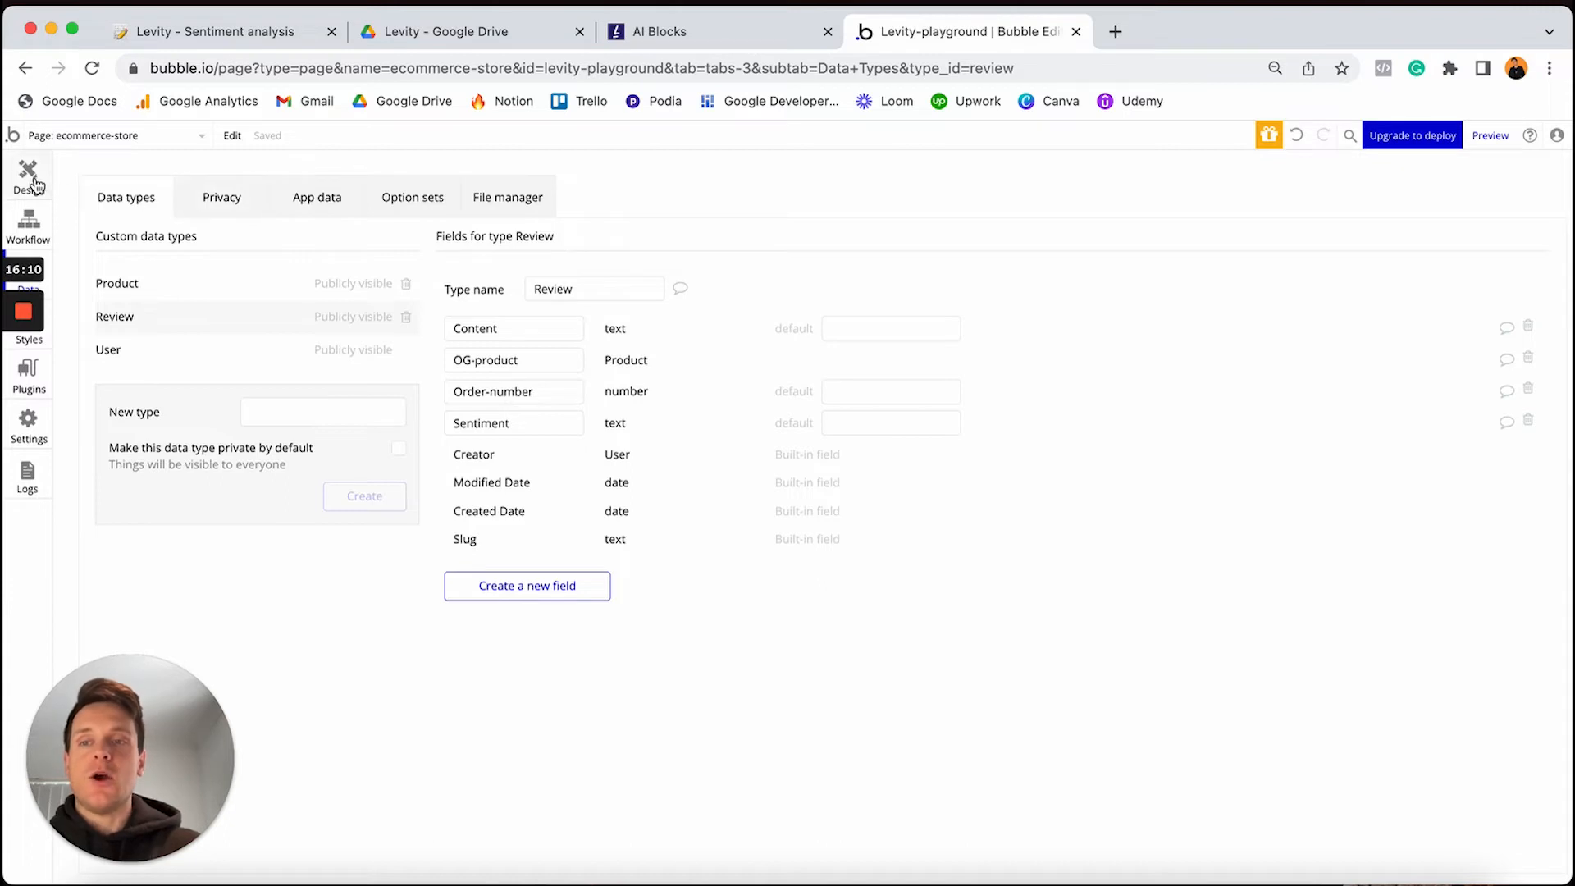
On the store page design, select the first product's Review button and open its properties
left_click(31, 231)
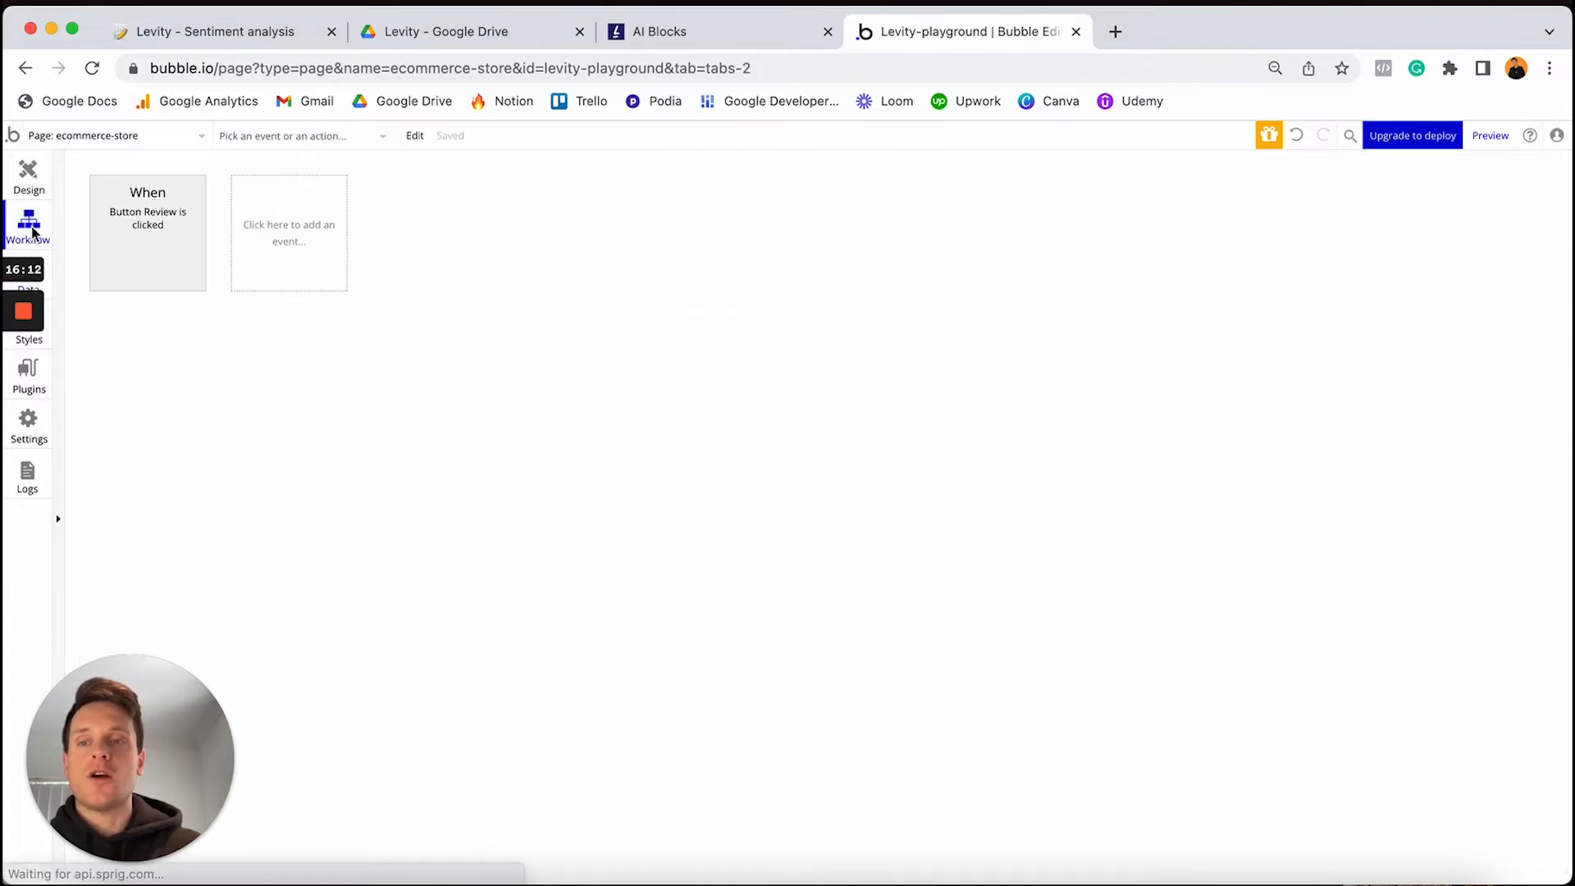
left_click(28, 172)
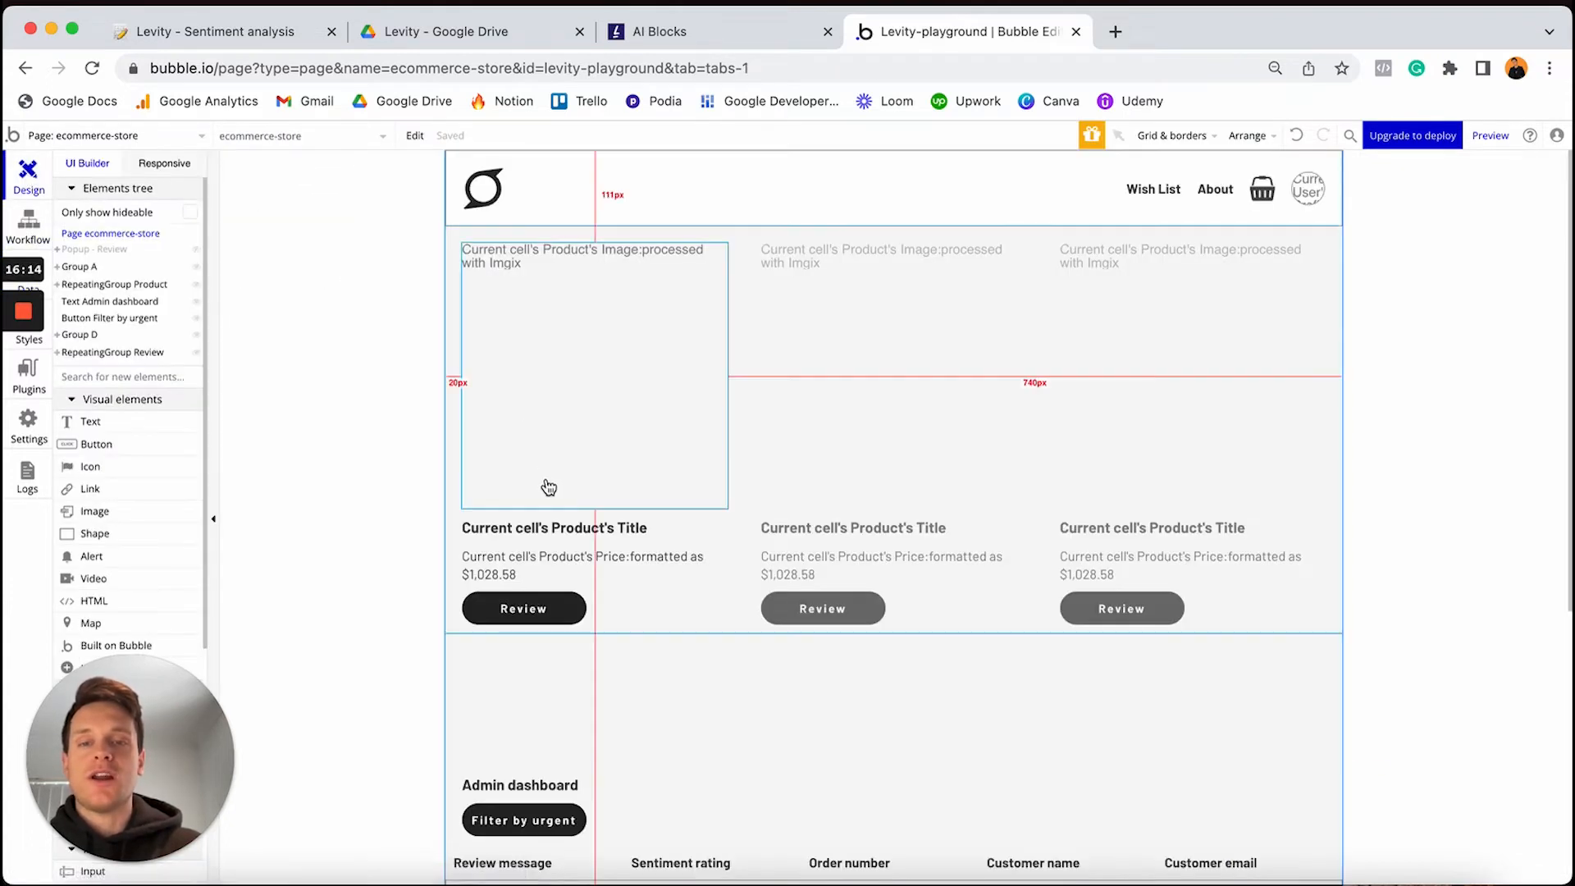
left_click(525, 608)
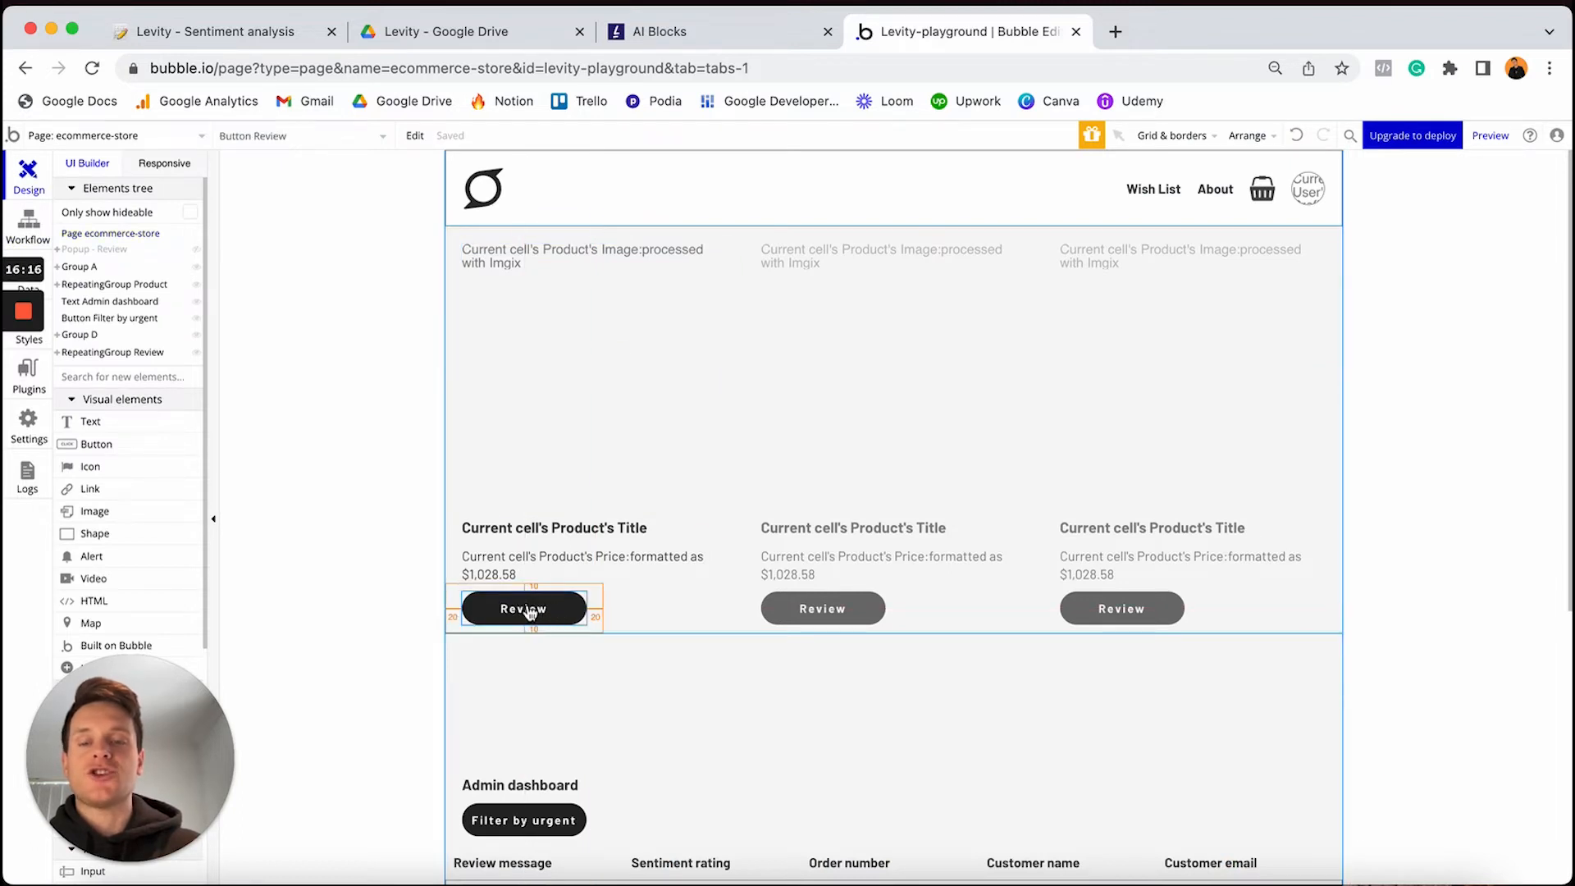
double_click(532, 611)
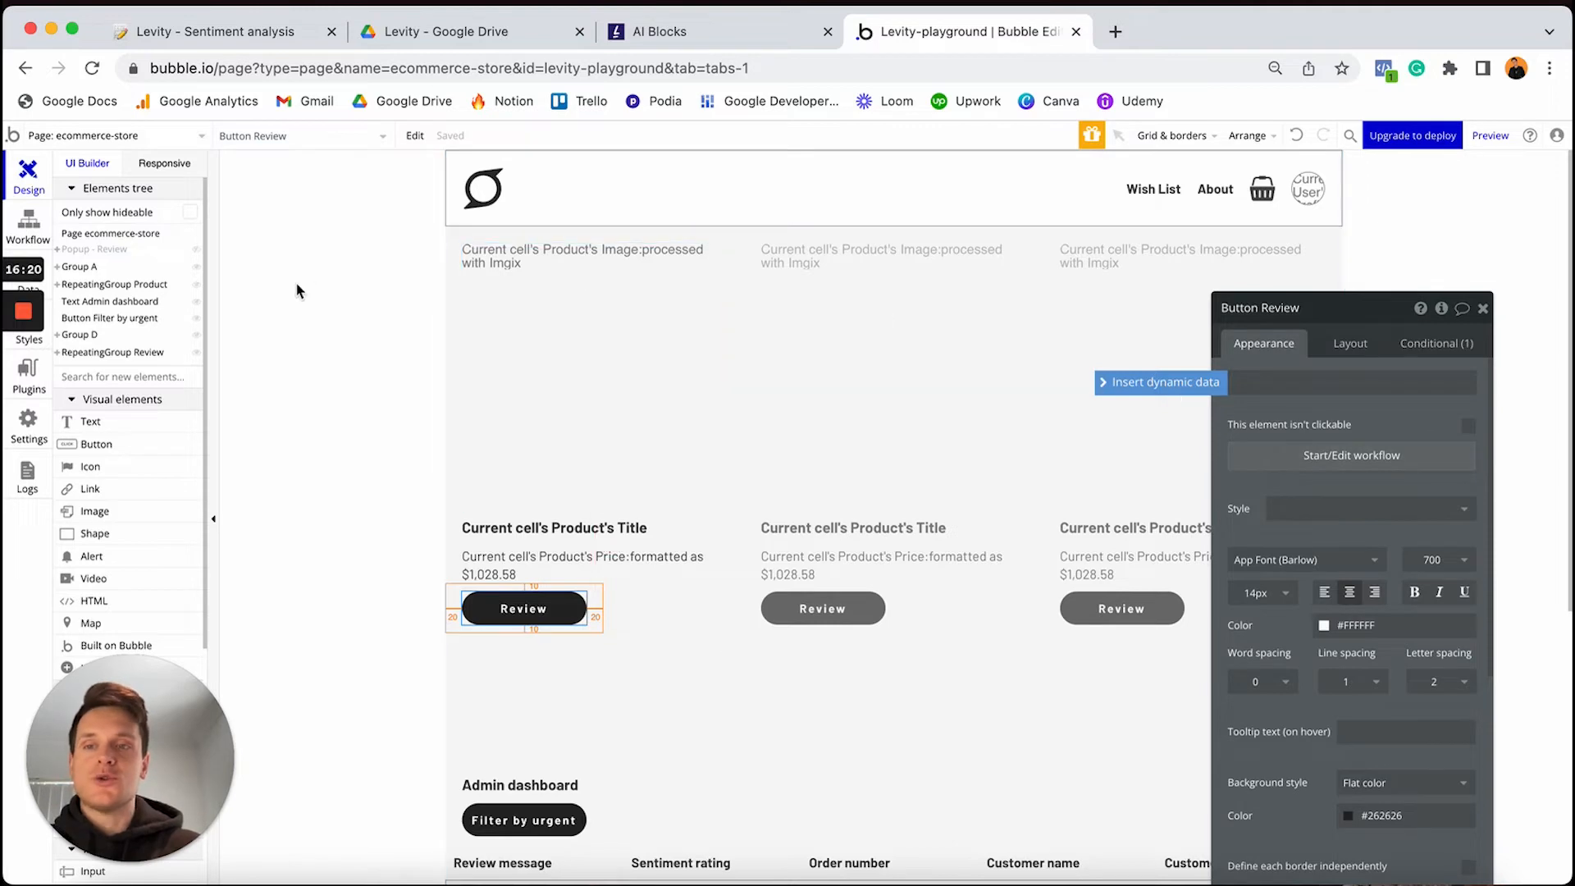
Show and re-hide Popup - Review, check the Review button's workflow, then return to Design
left_click(196, 249)
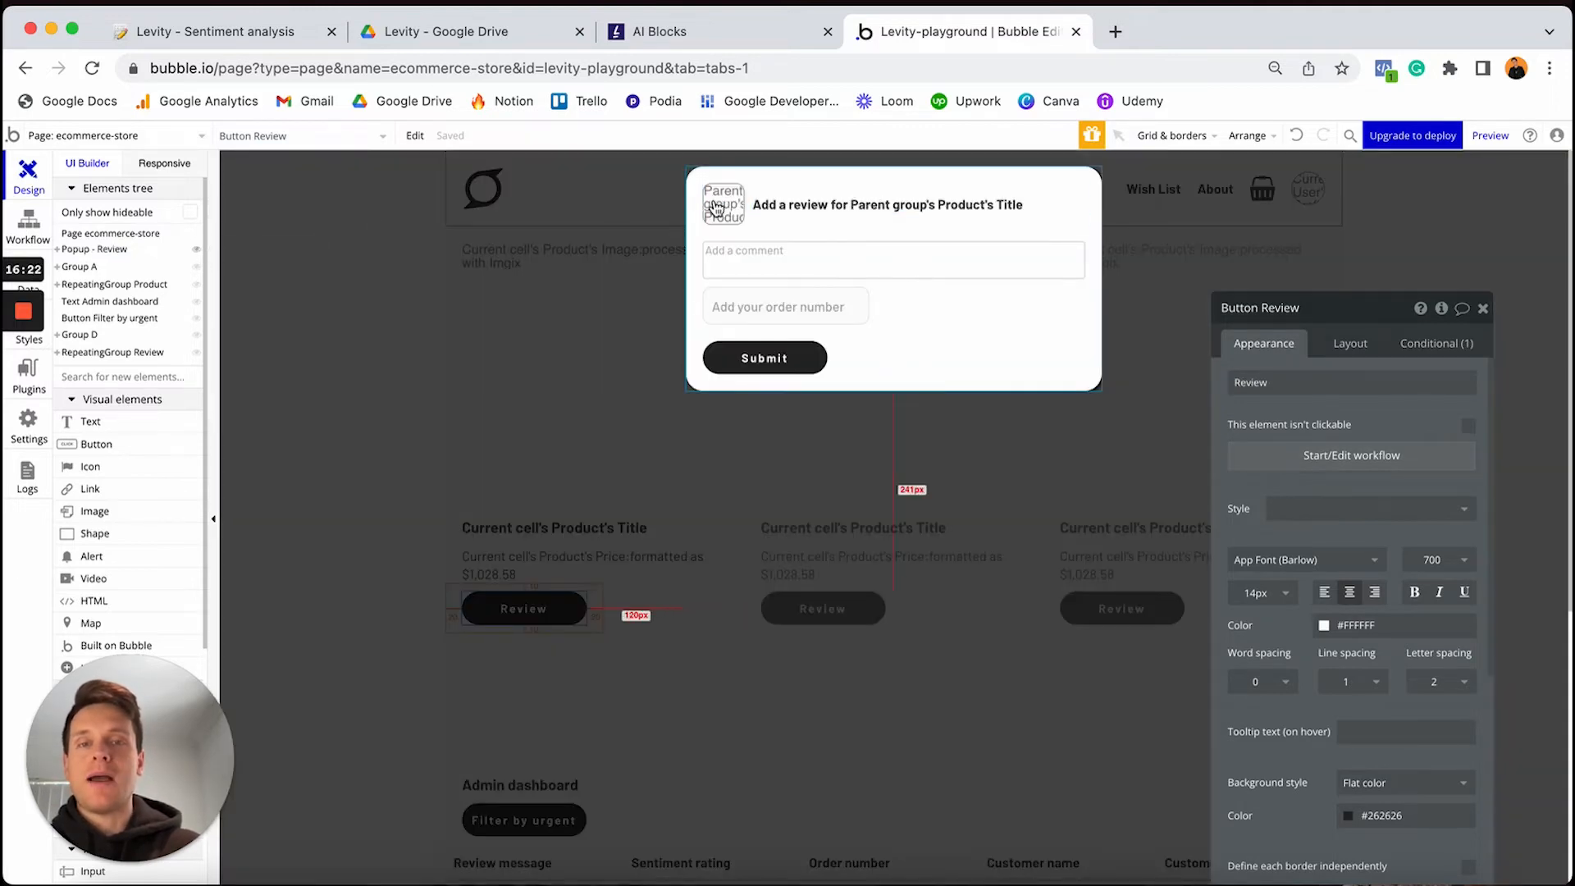
left_click(196, 249)
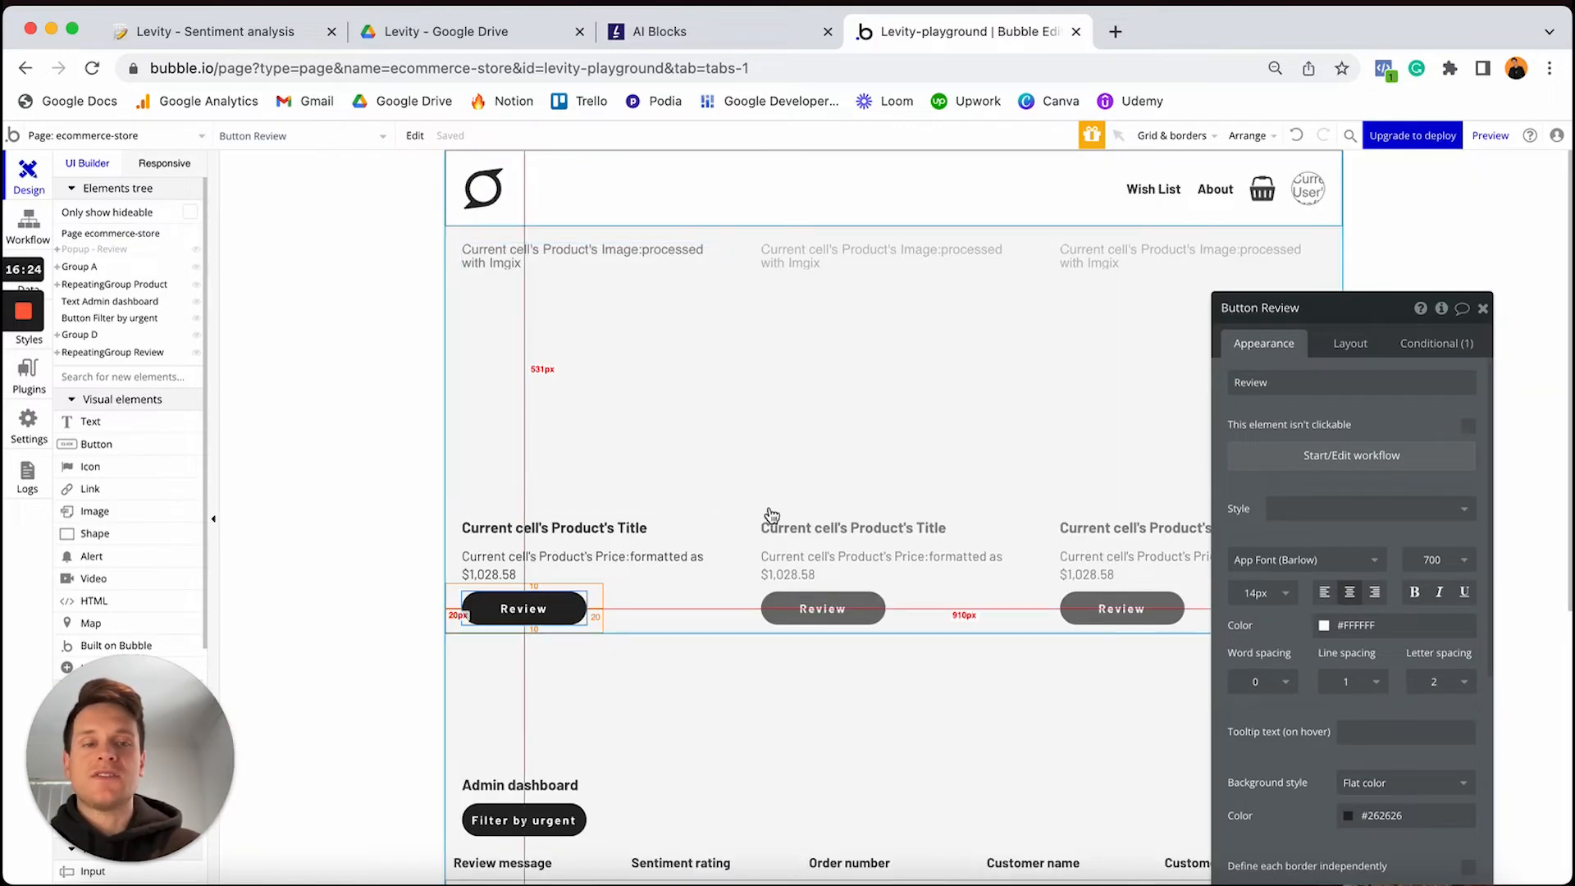
left_click(1304, 456)
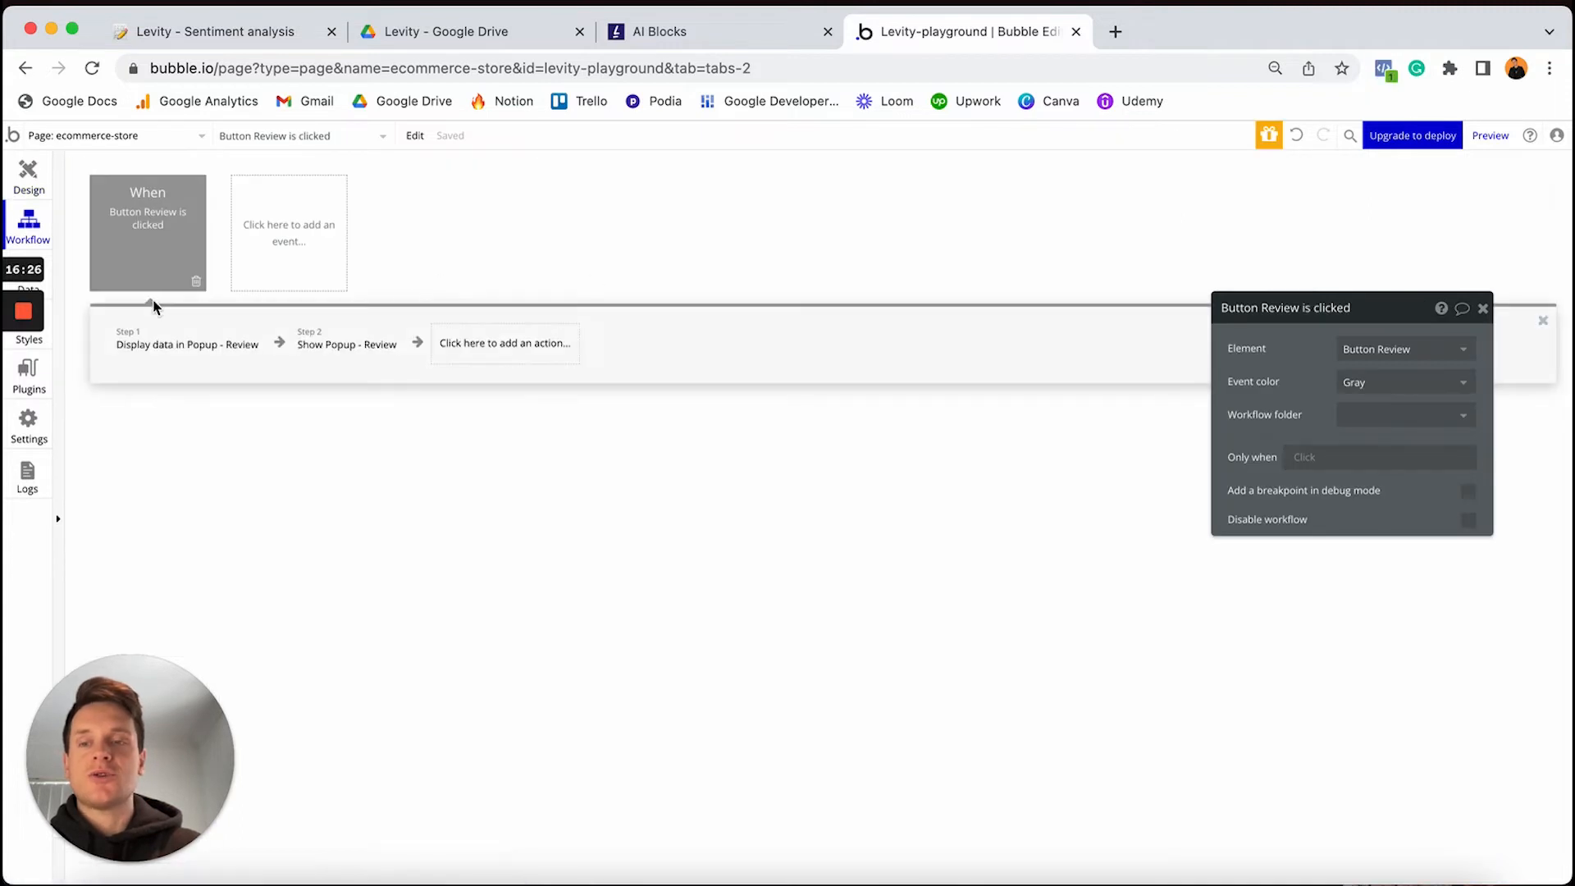
mouse_move(170, 354)
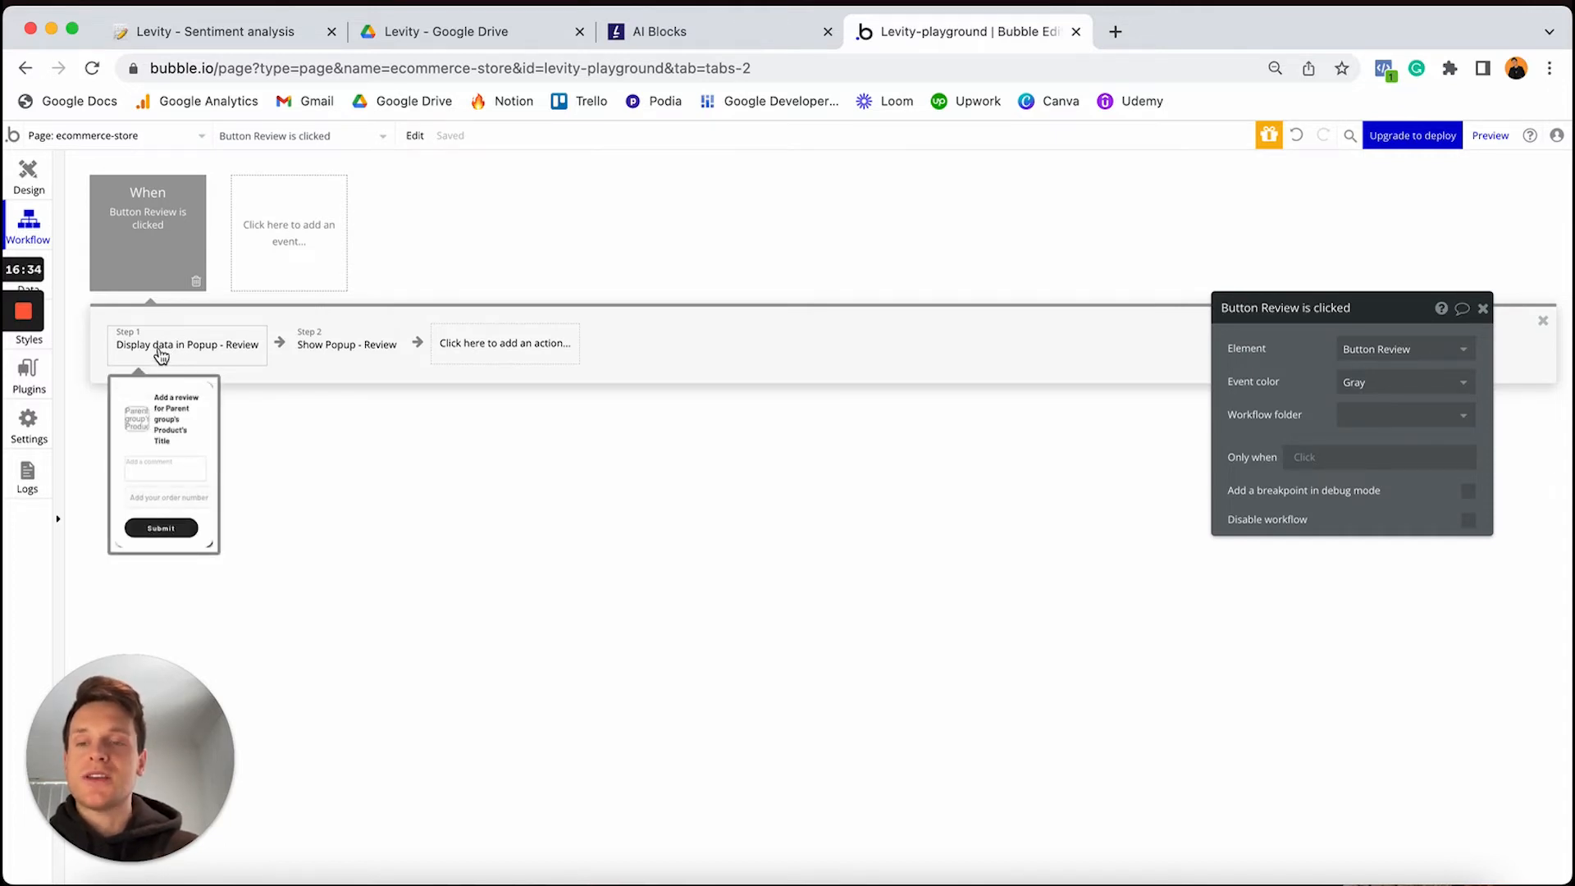
left_click(31, 183)
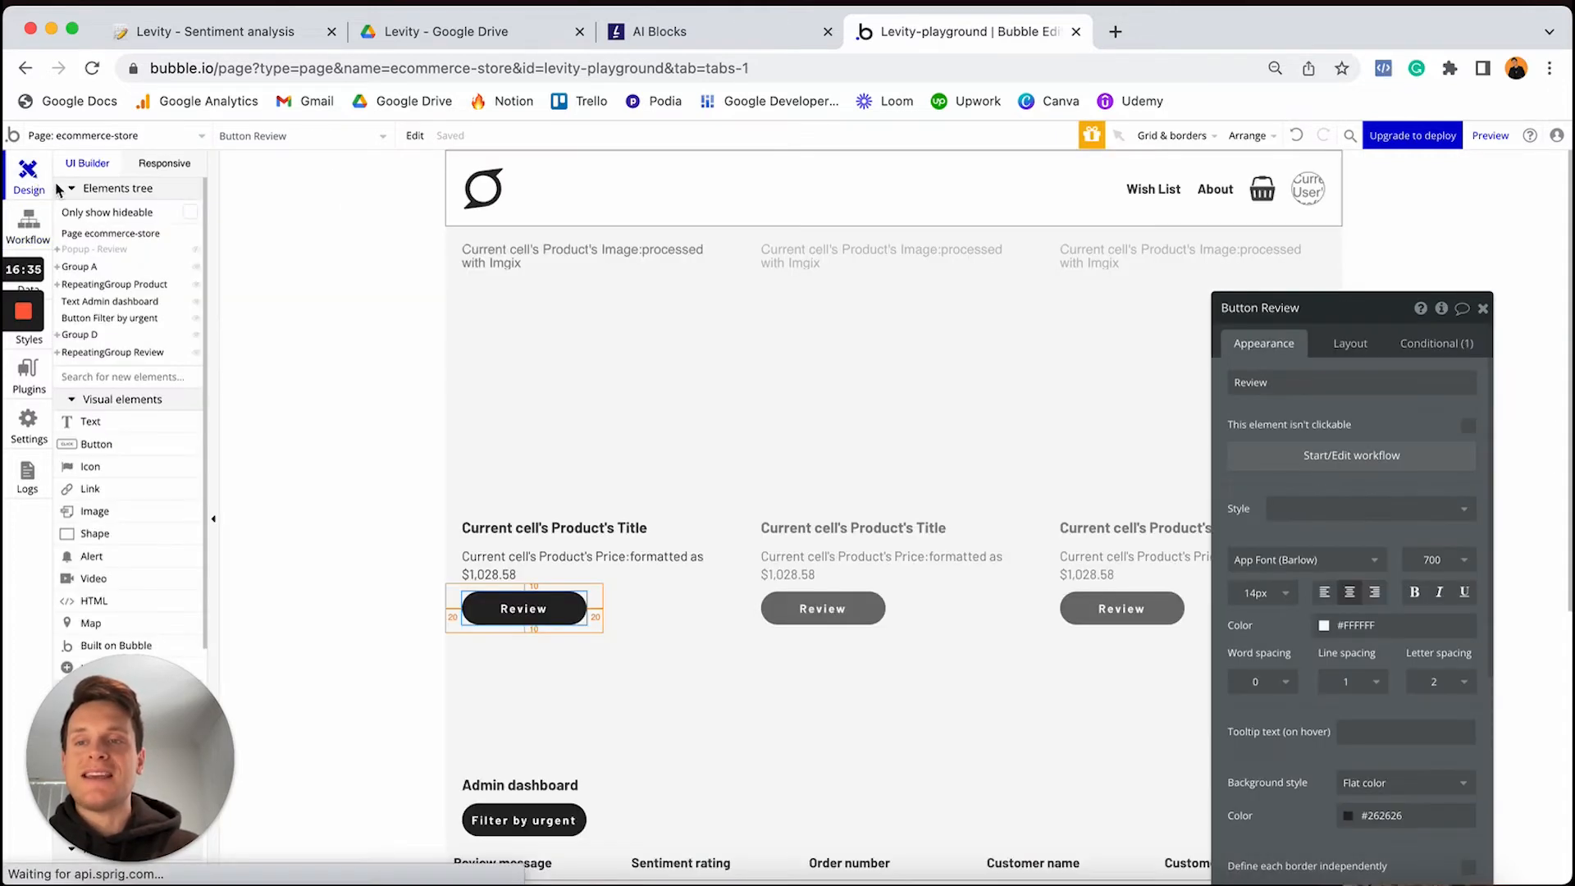
Confirm Popup - Review holds a Product, then inspect the workflow's Display data and Show steps
left_click(198, 251)
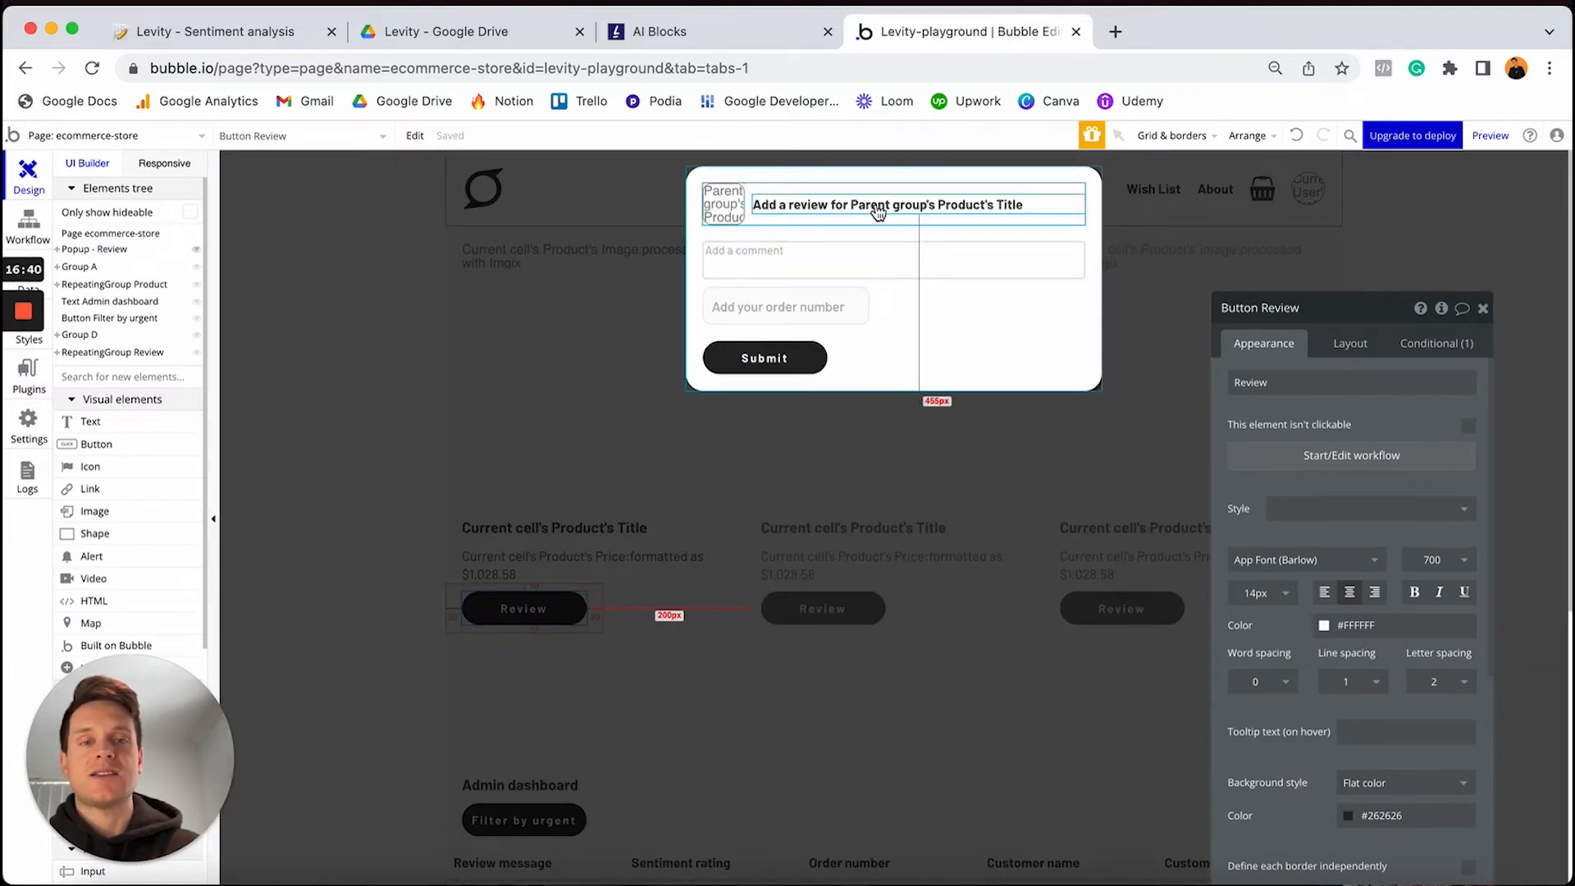
left_click(954, 322)
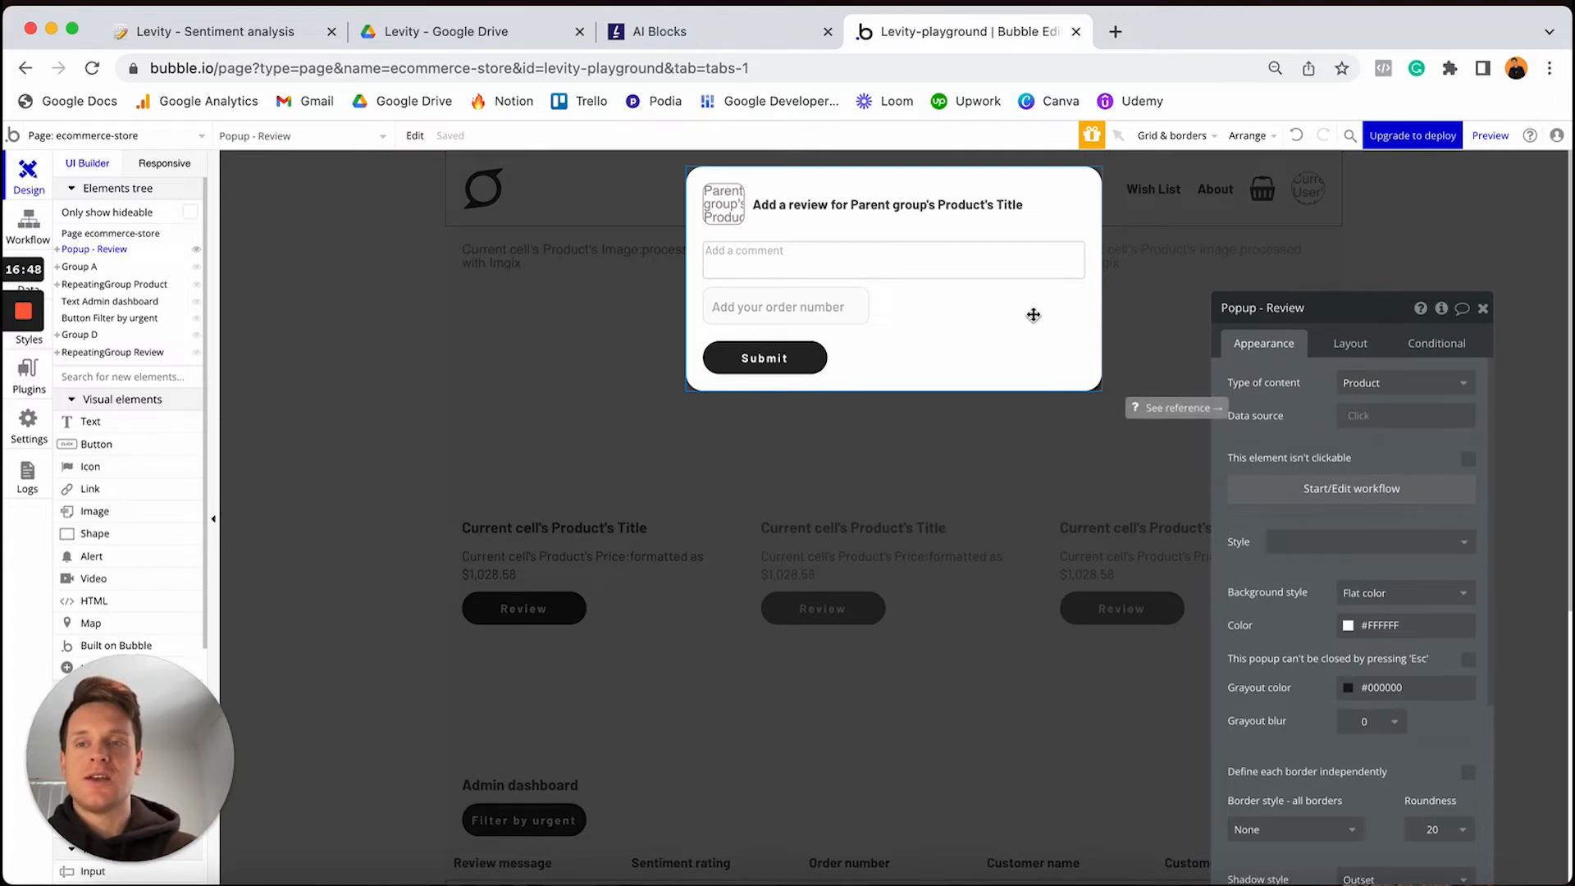
left_click(36, 227)
left_click(209, 343)
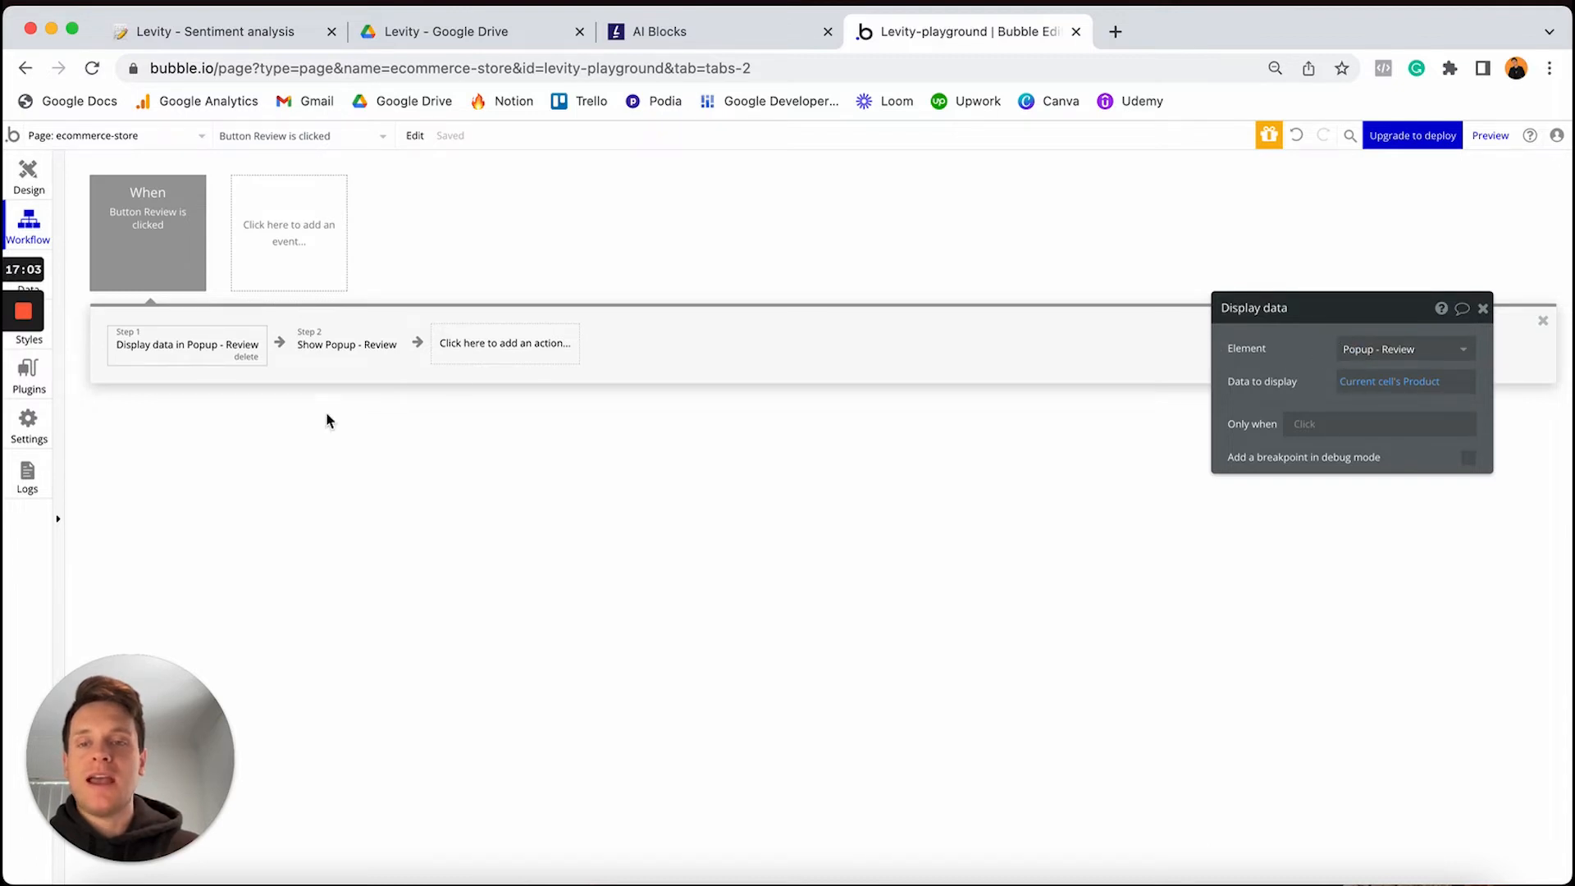
left_click(326, 351)
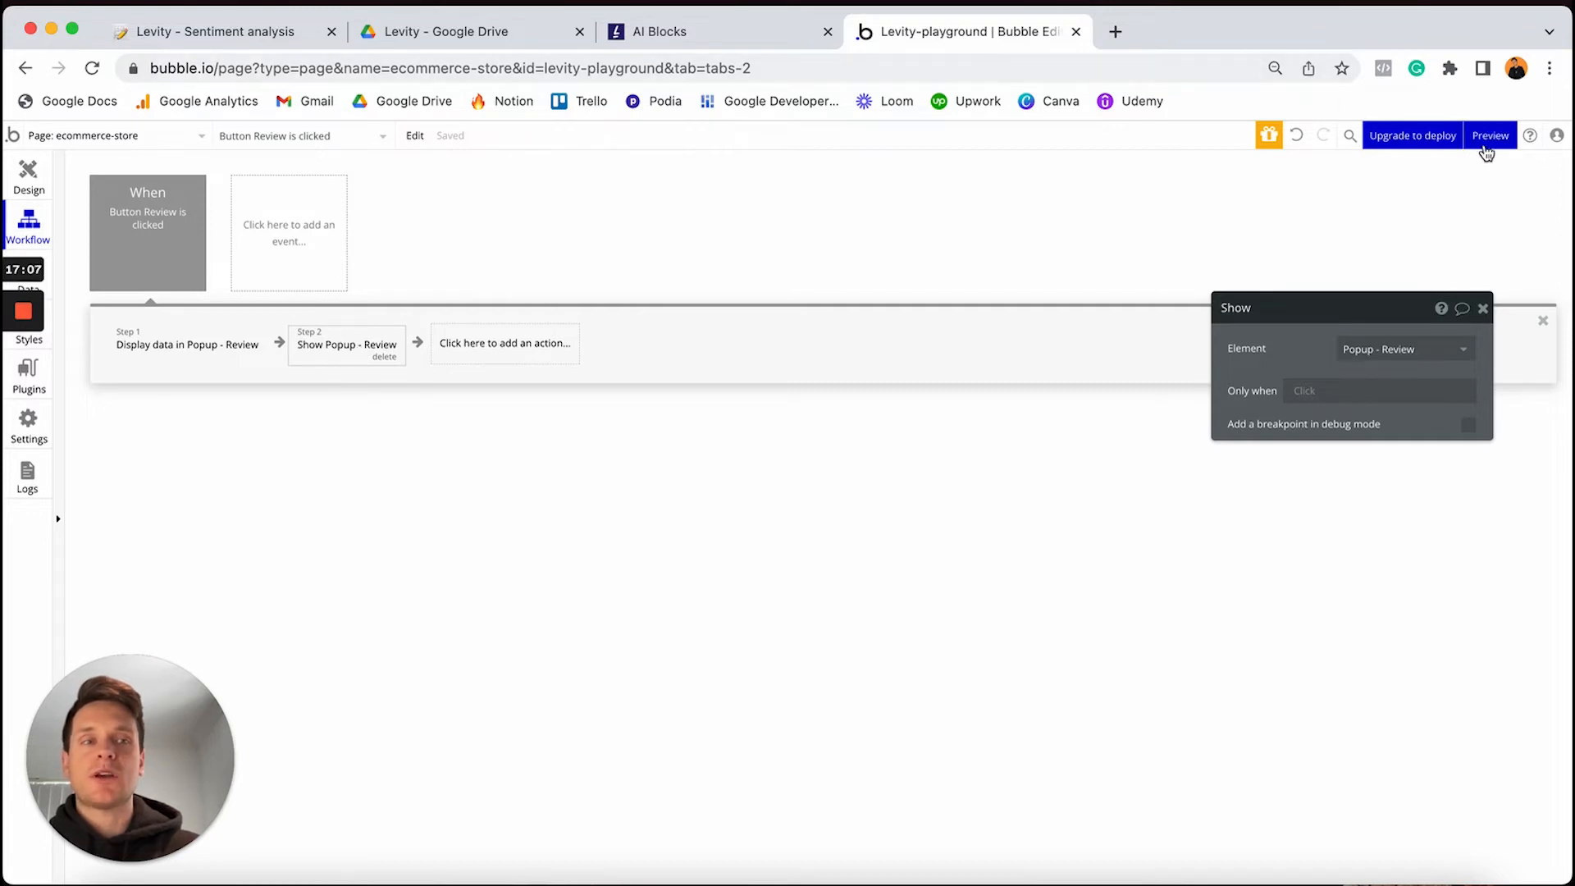
mouse_move(1491, 148)
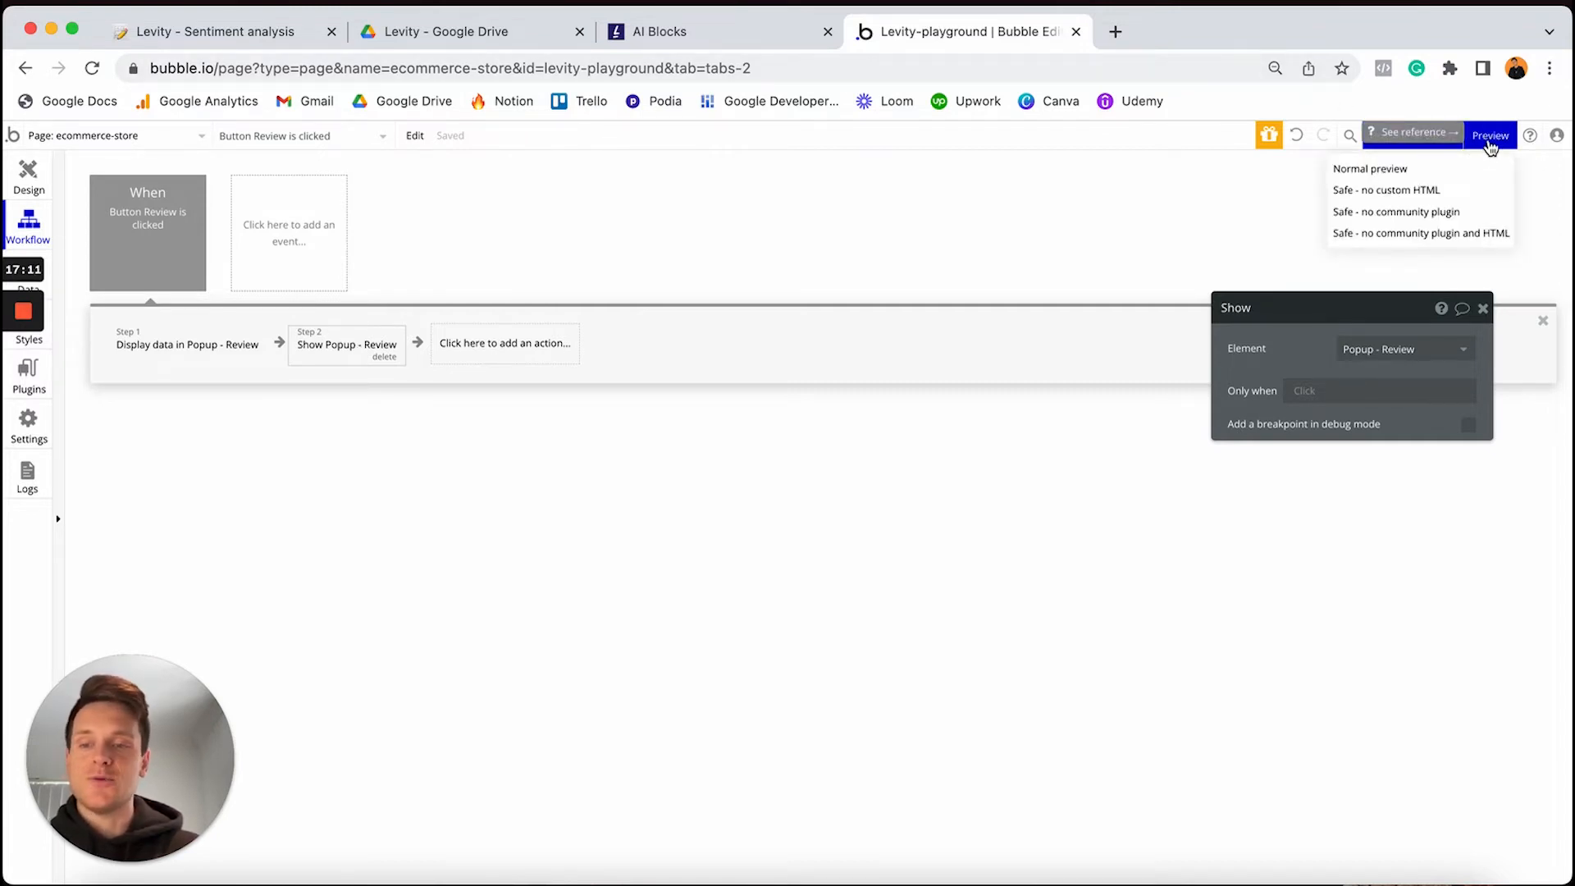
Preview the store and test the review popup for Dazy Satan Dress
left_click(1490, 148)
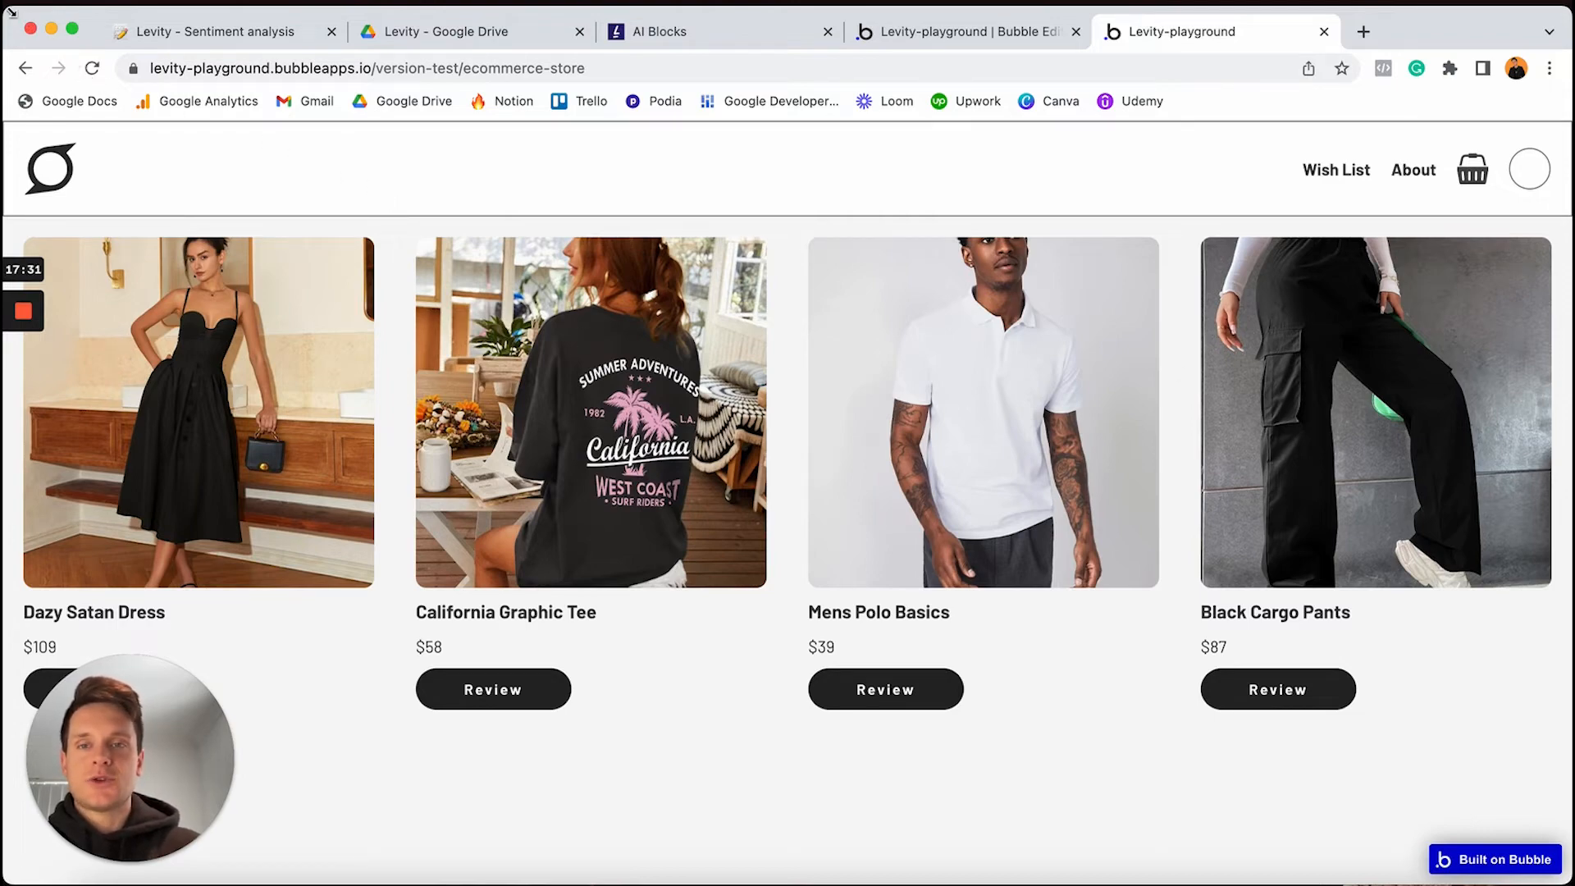
left_click_drag(4, 9, 227, 9)
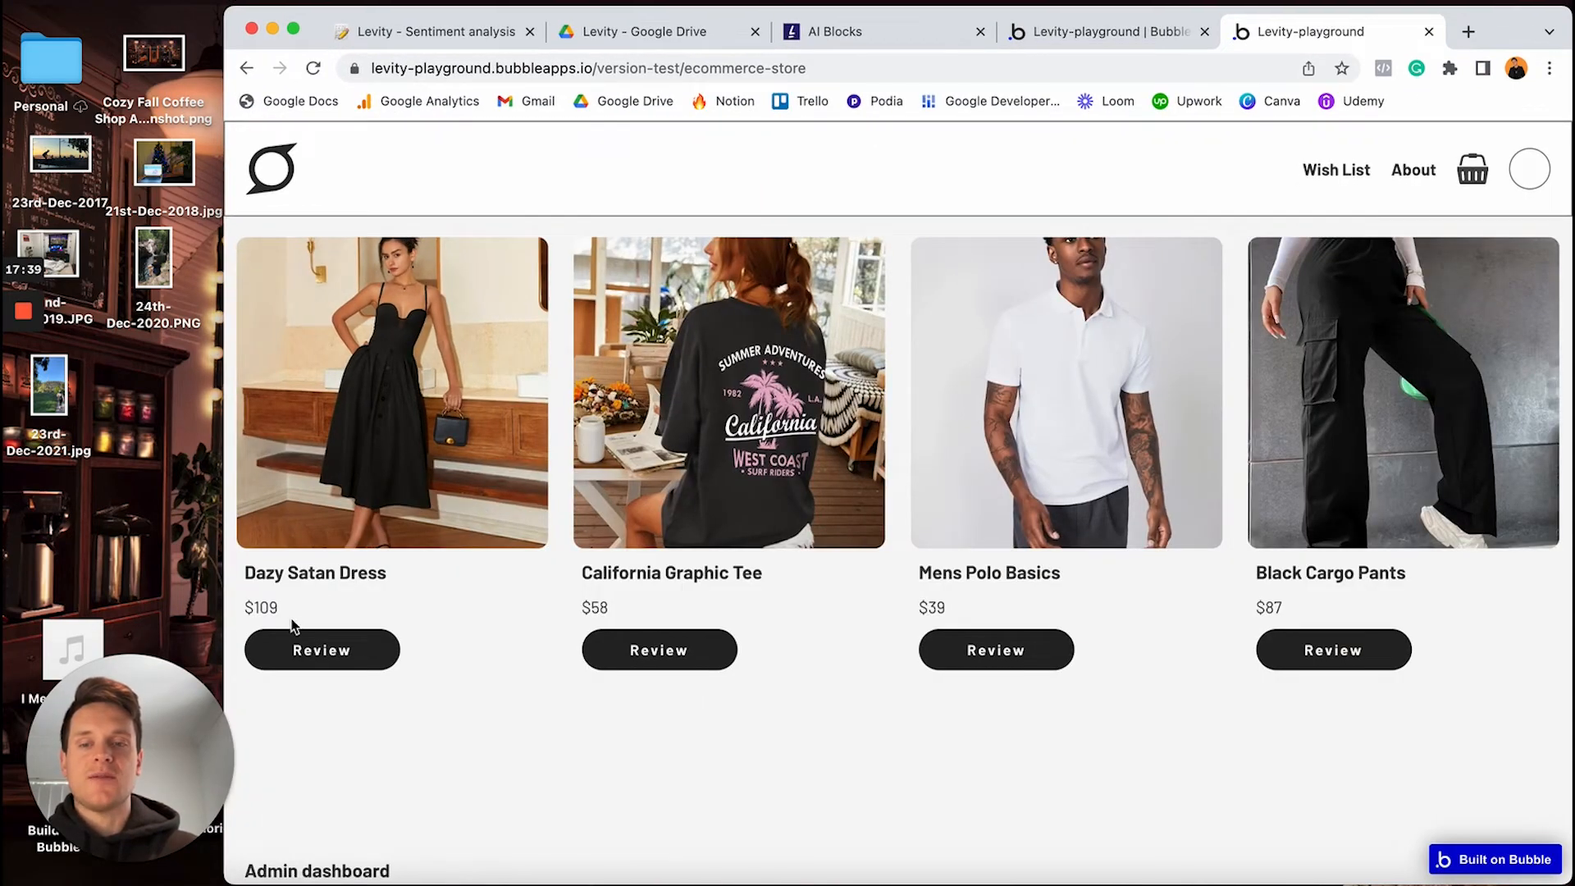
left_click(324, 654)
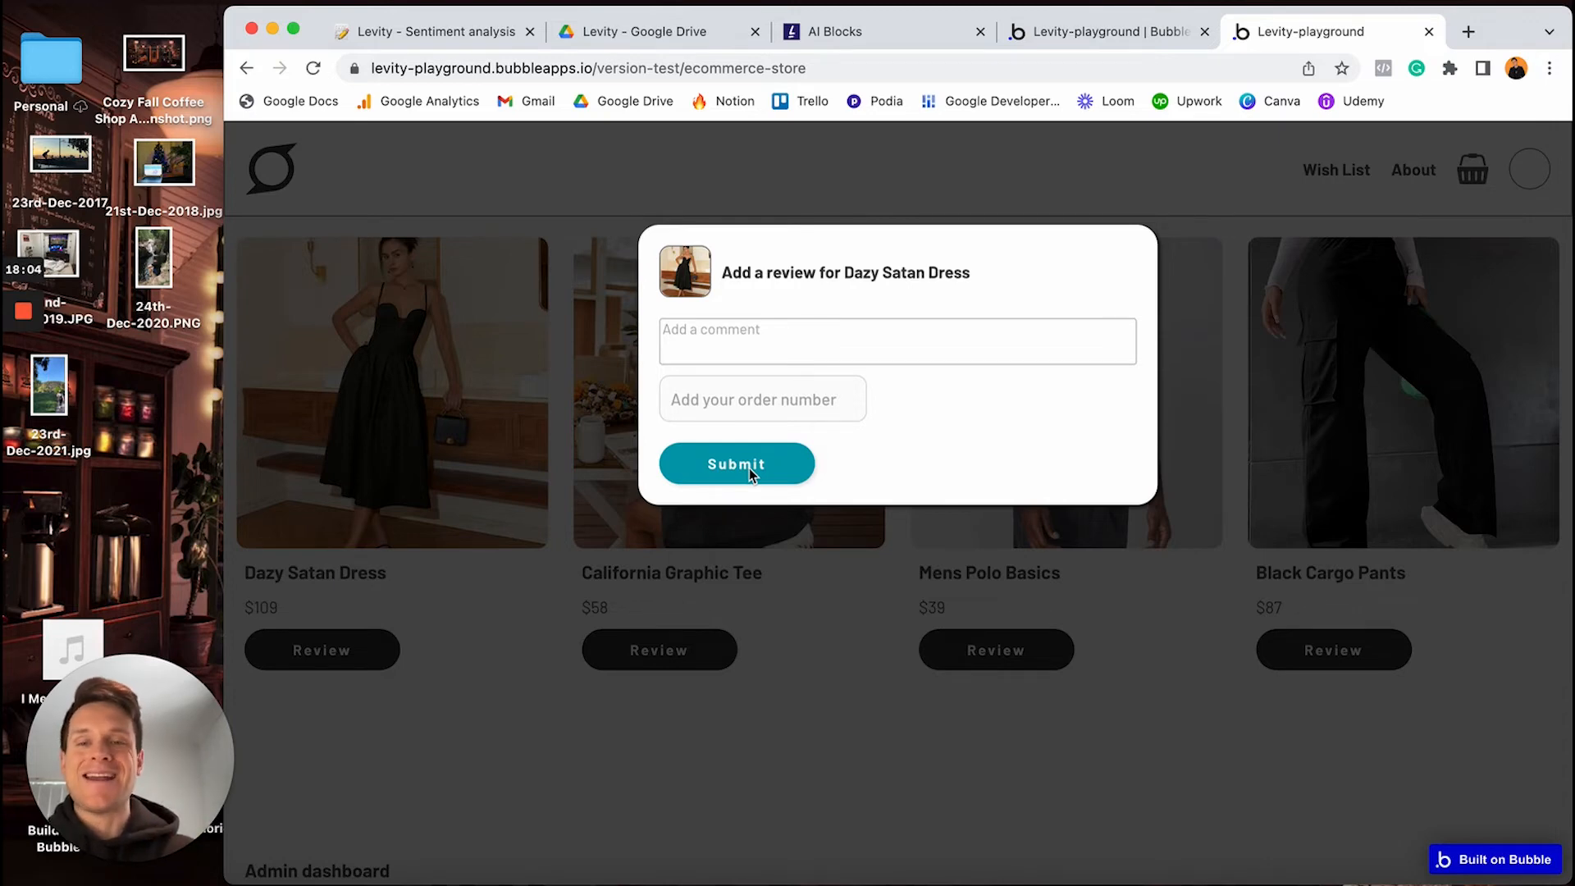
left_click(512, 637)
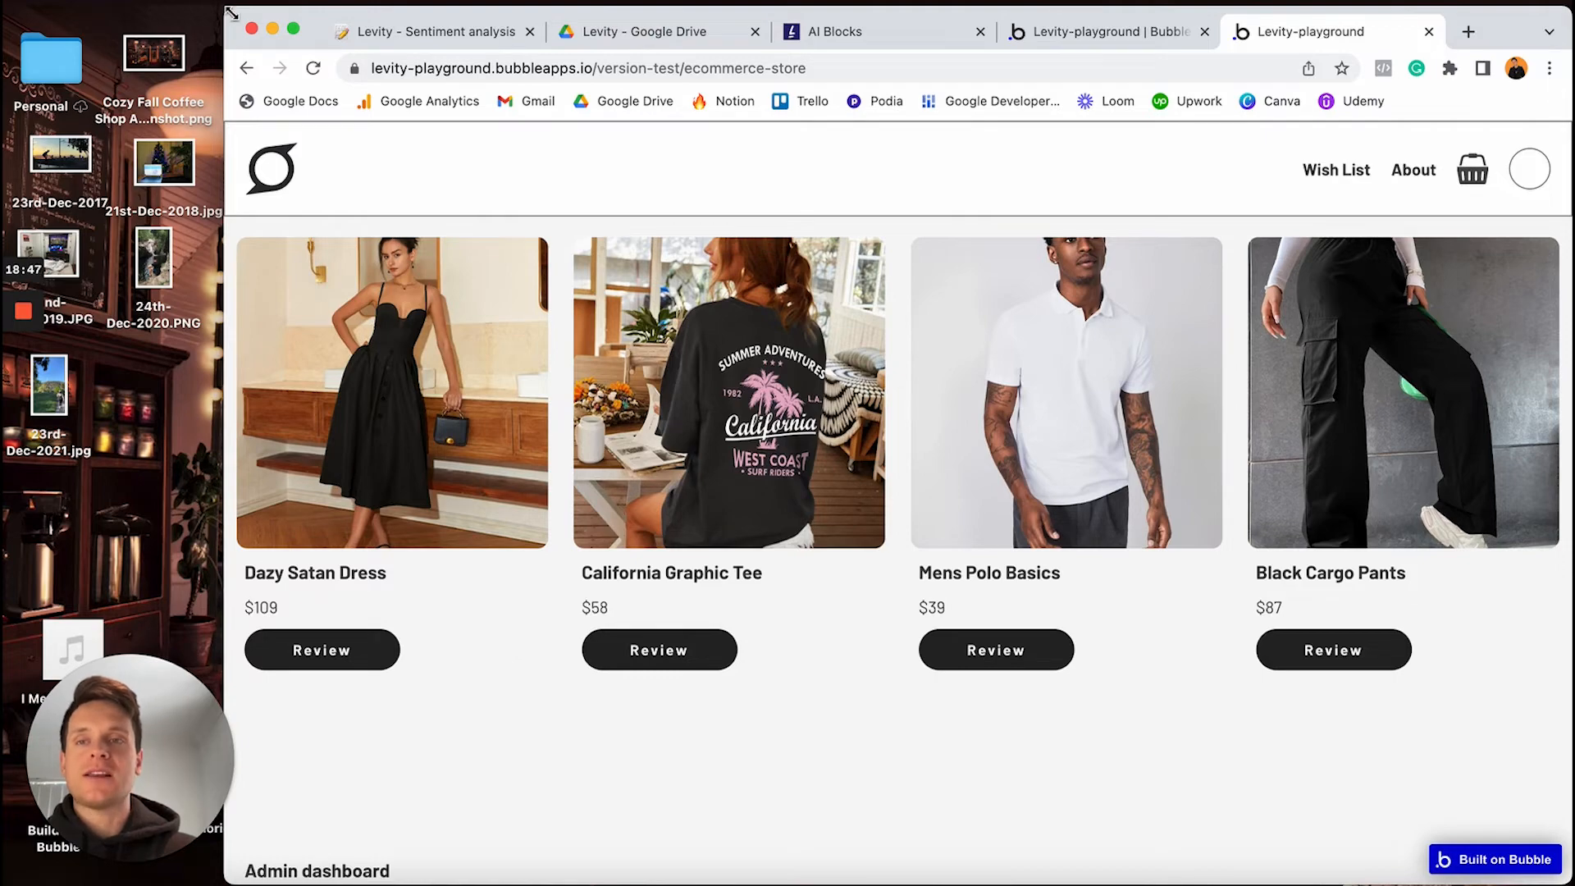
Test the California Graphic Tee review popup in preview, then return to the Bubble editor
left_click_drag(225, 8, 4, 7)
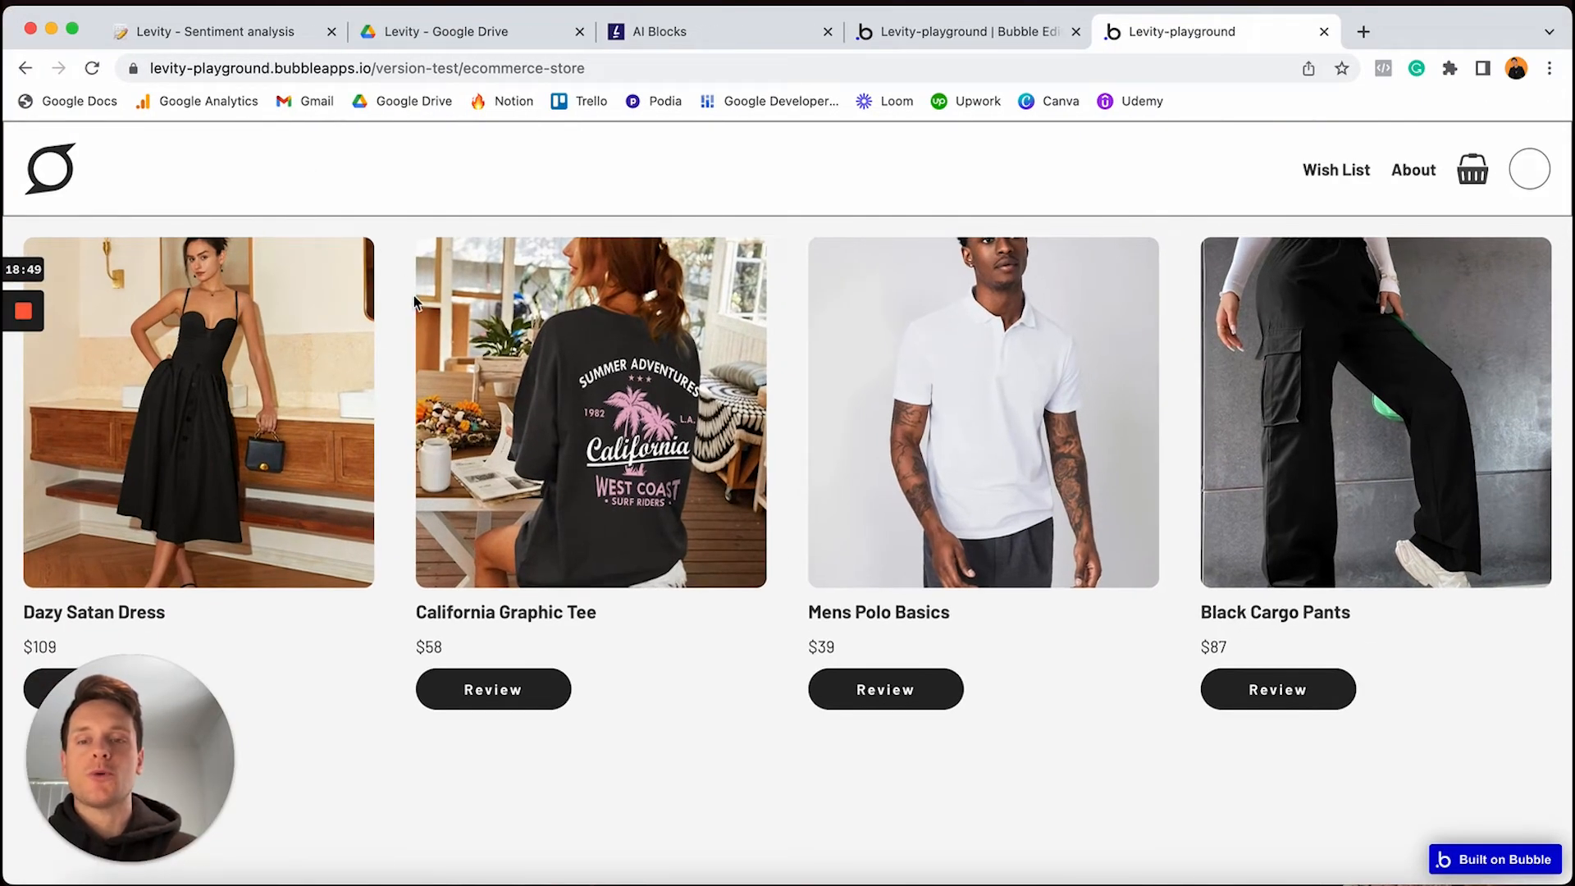
left_click(493, 689)
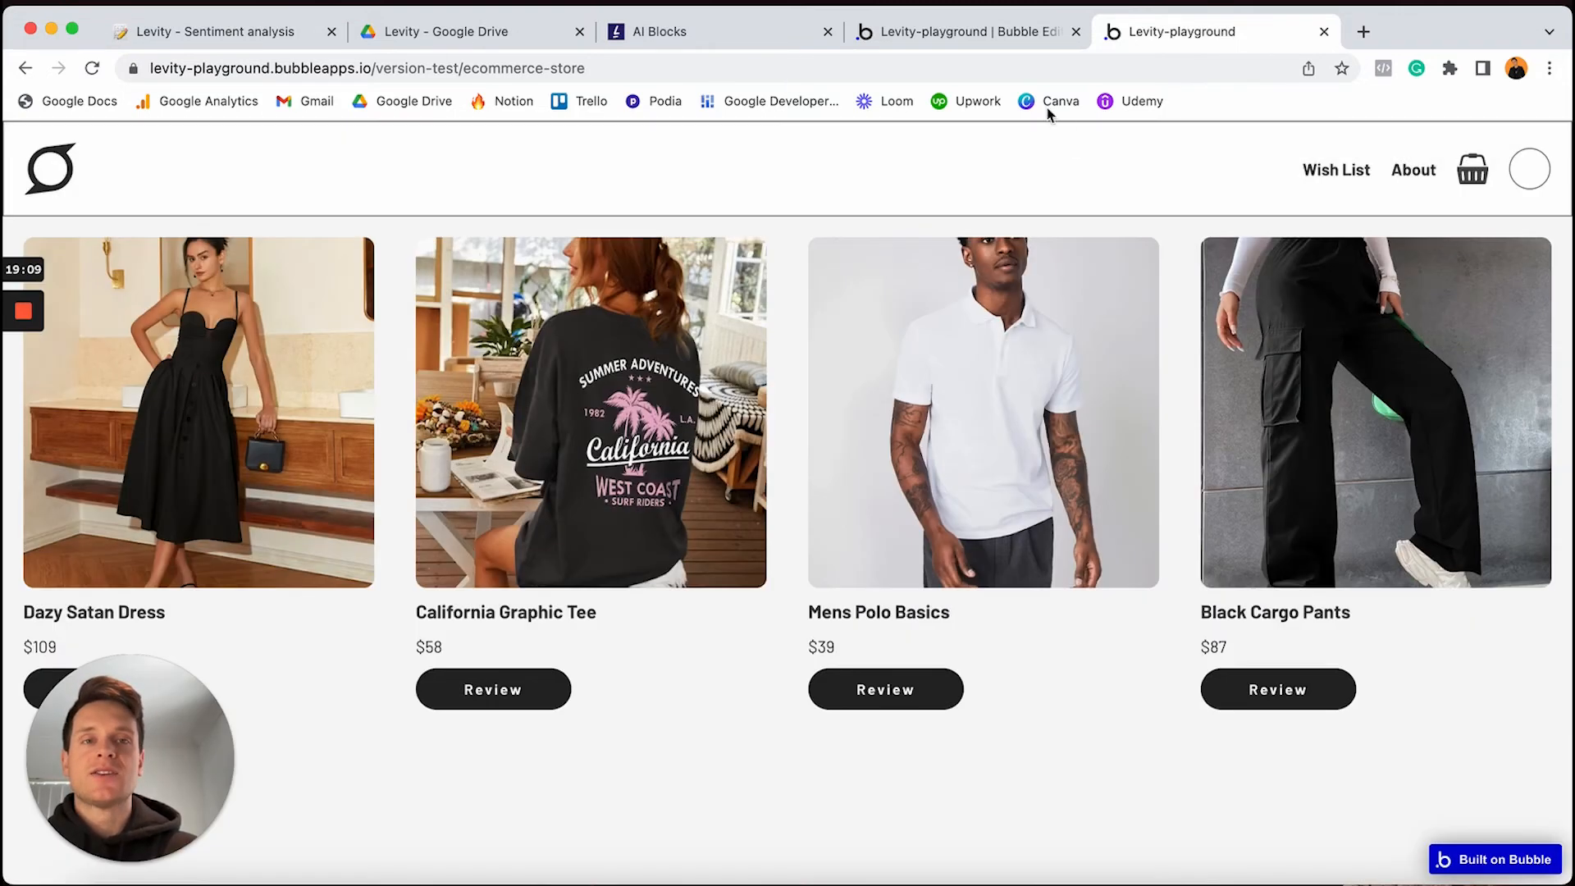
left_click(992, 33)
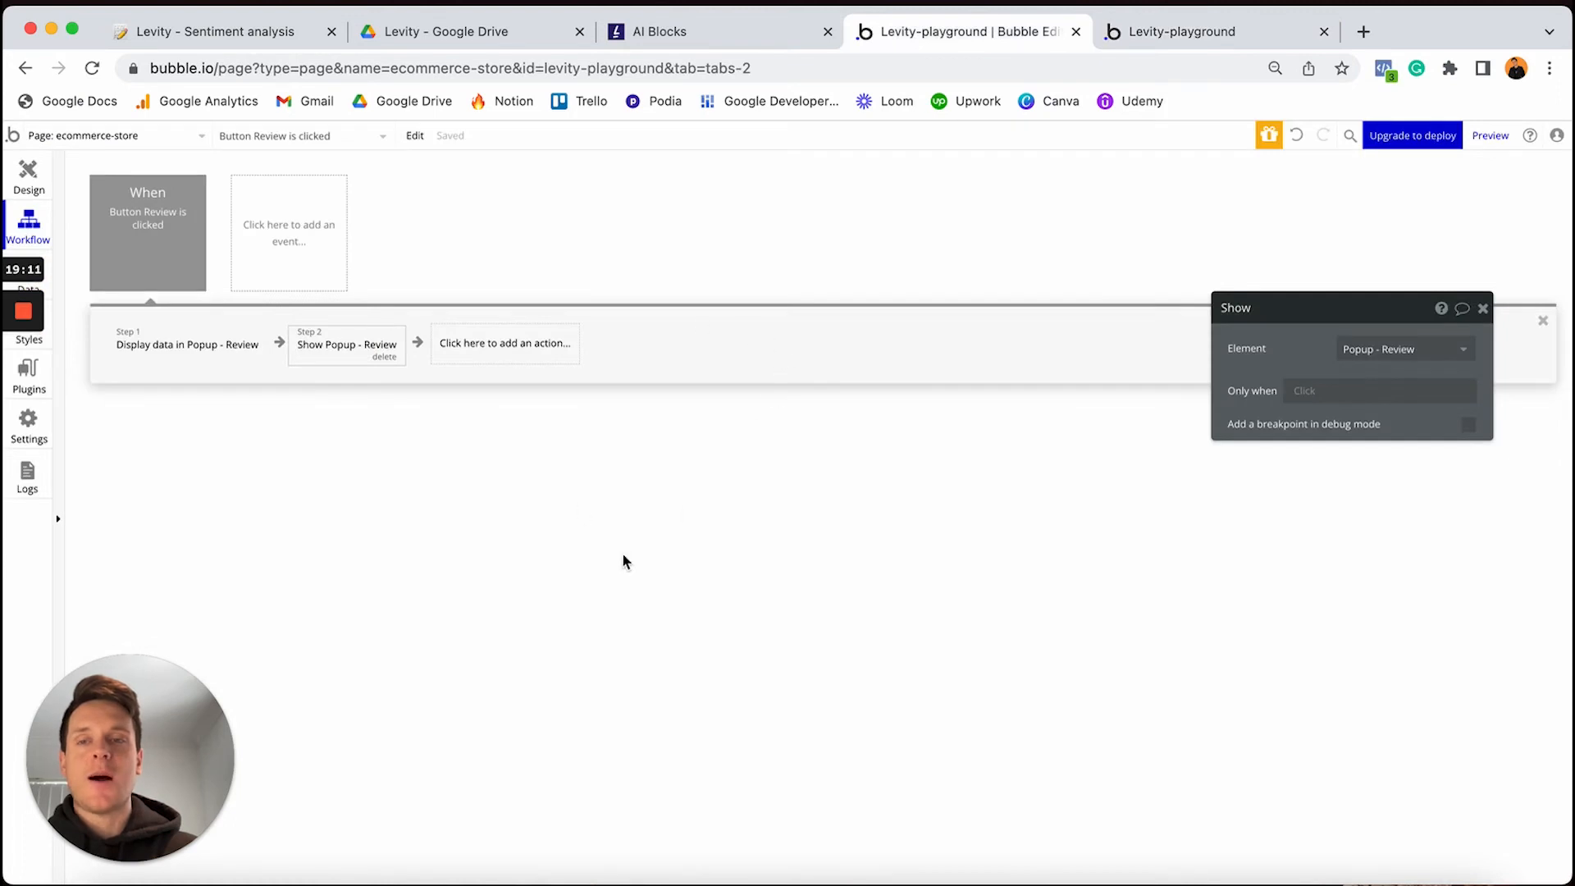
Select the popup's Submit button and add a 'Create a new thing' action to its workflow
left_click(30, 201)
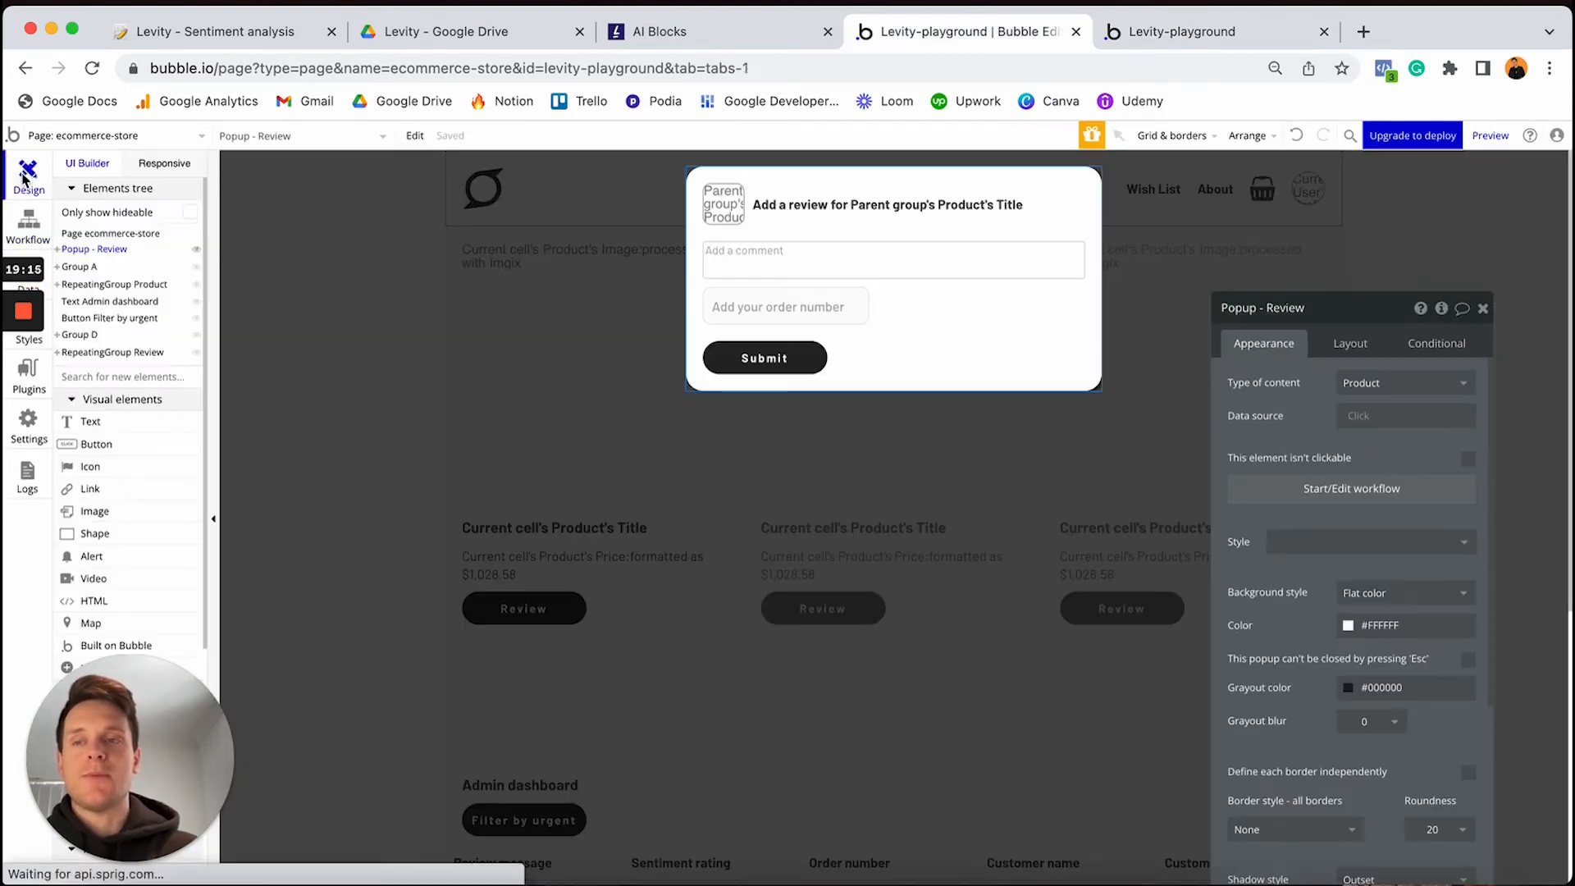
left_click(727, 371)
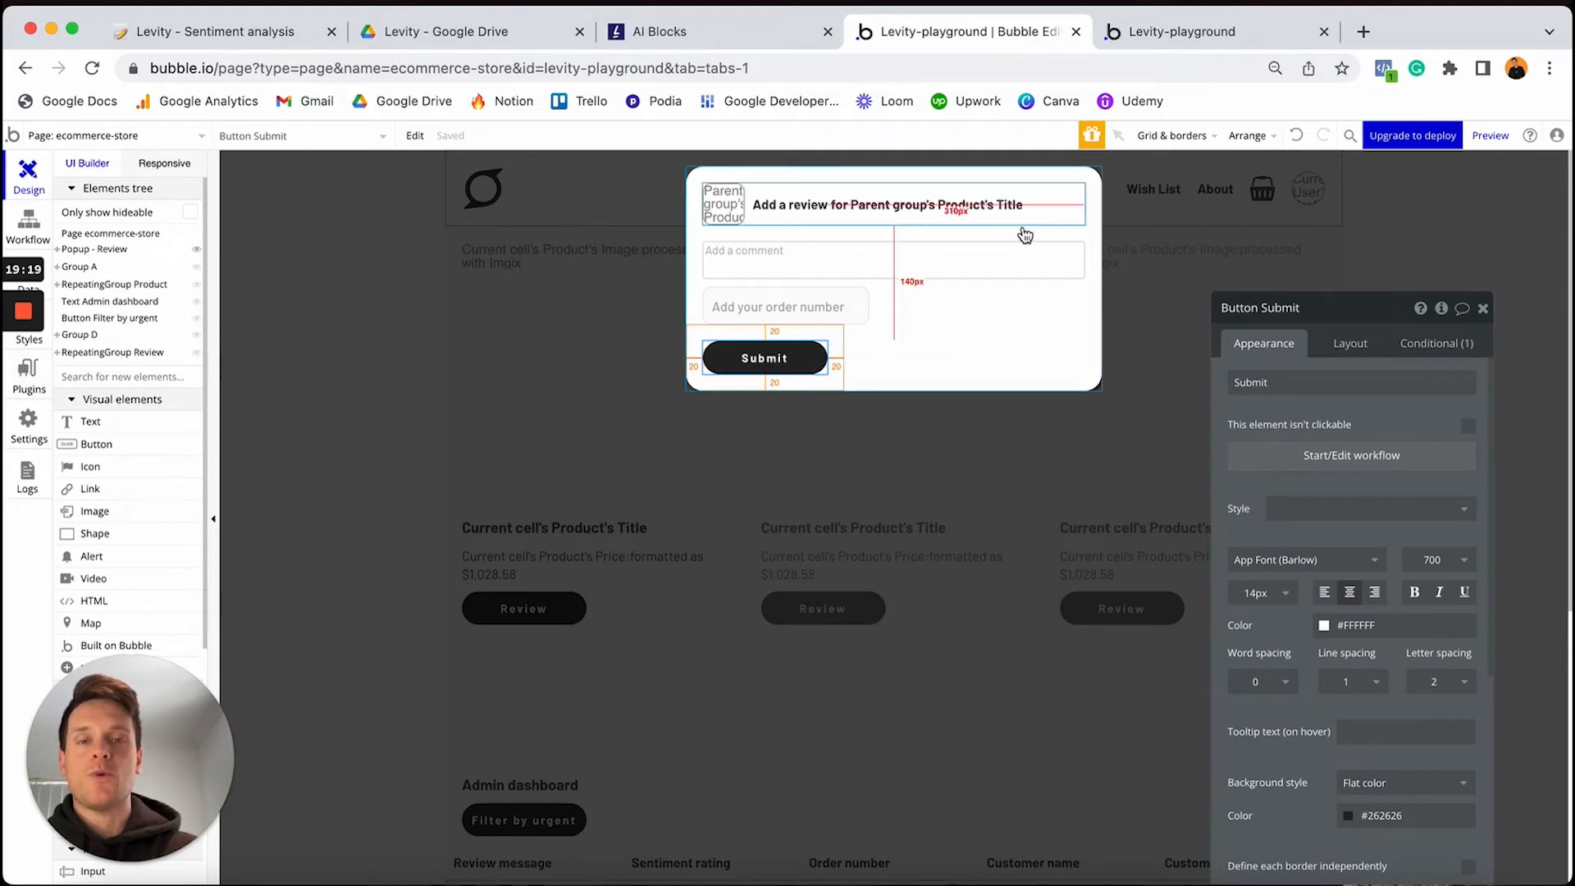
left_click(1291, 458)
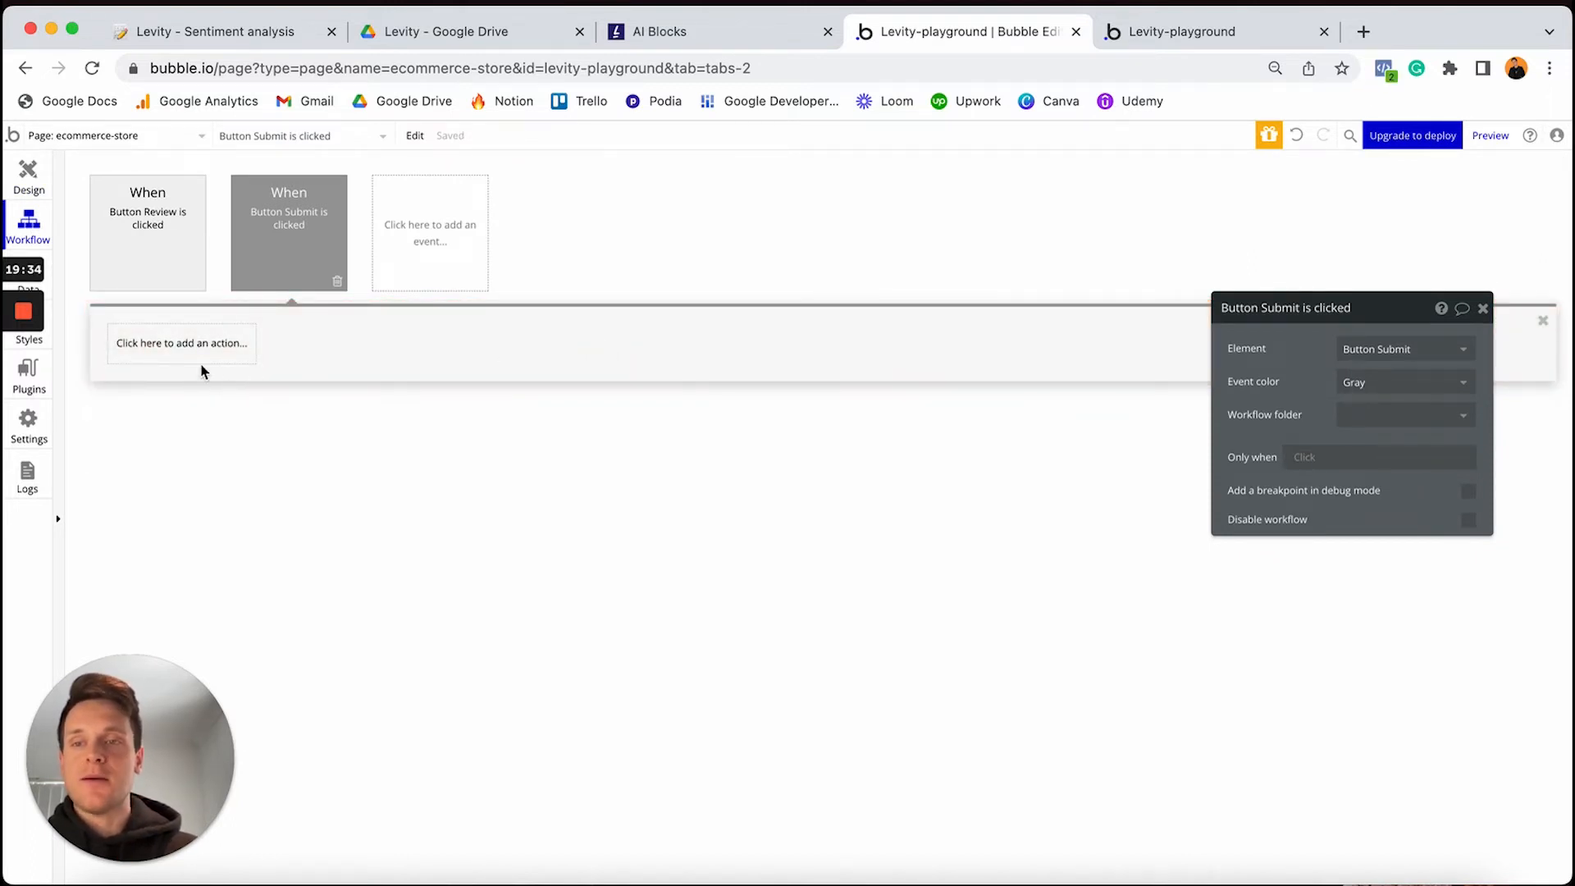
left_click(188, 345)
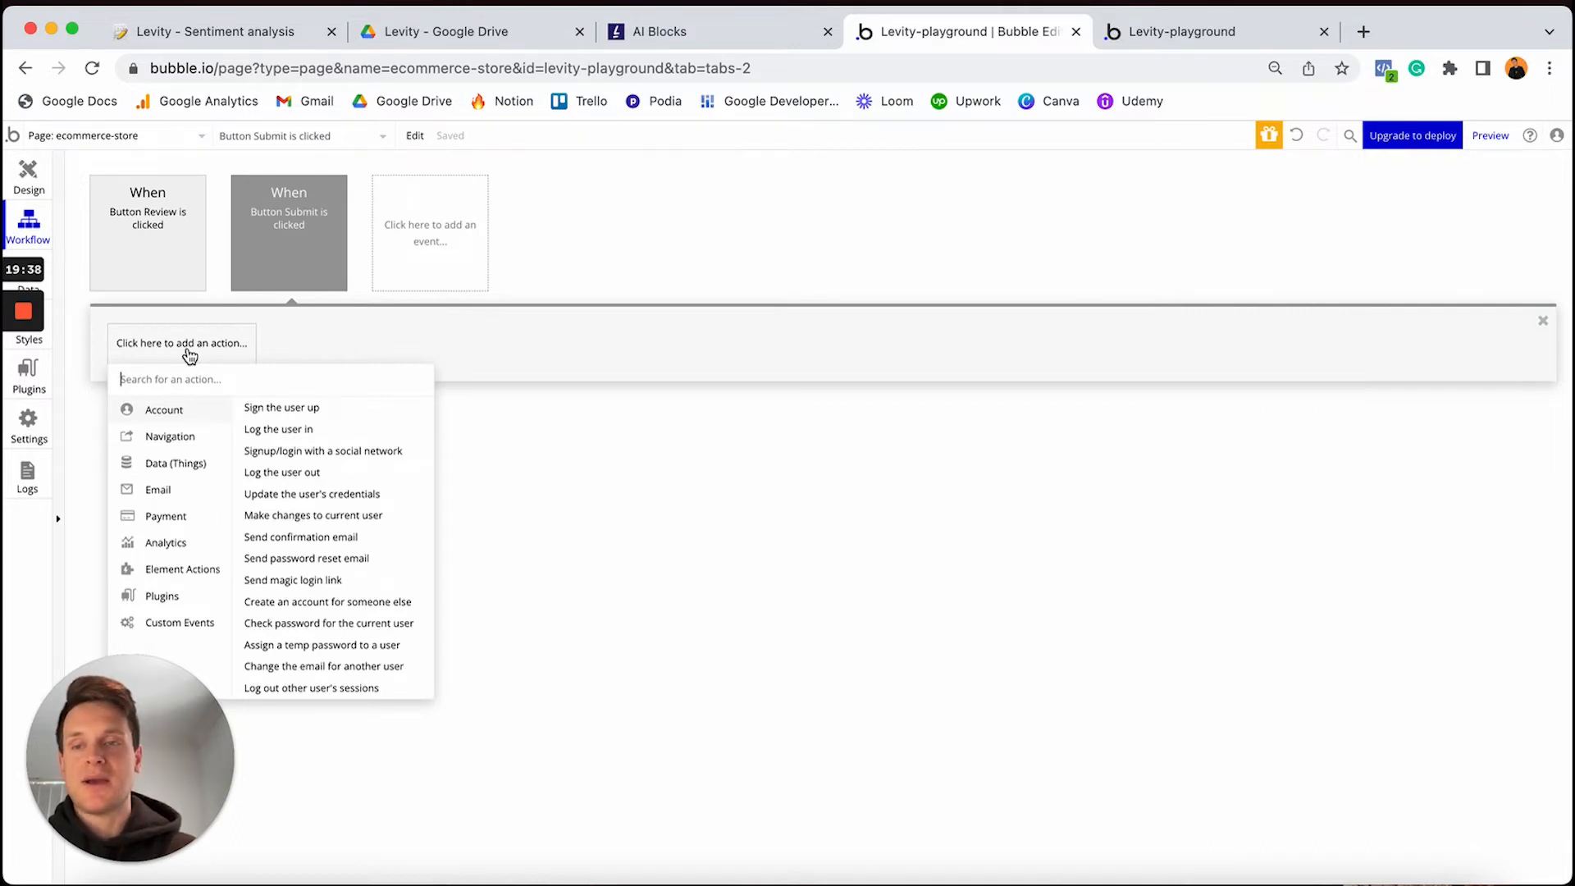
mouse_move(222, 462)
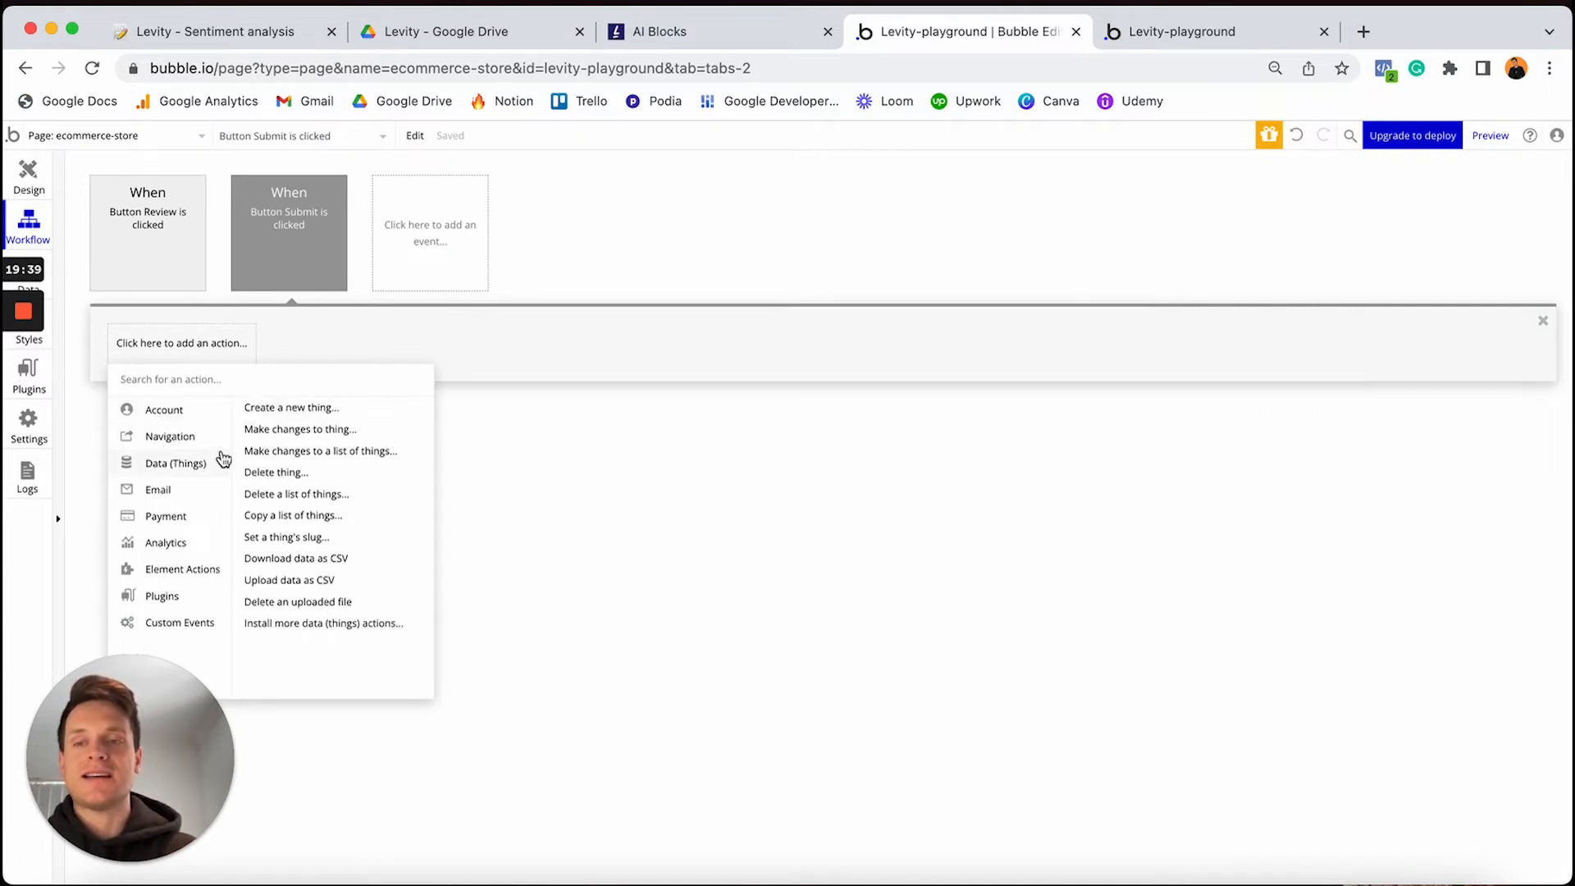
left_click(289, 408)
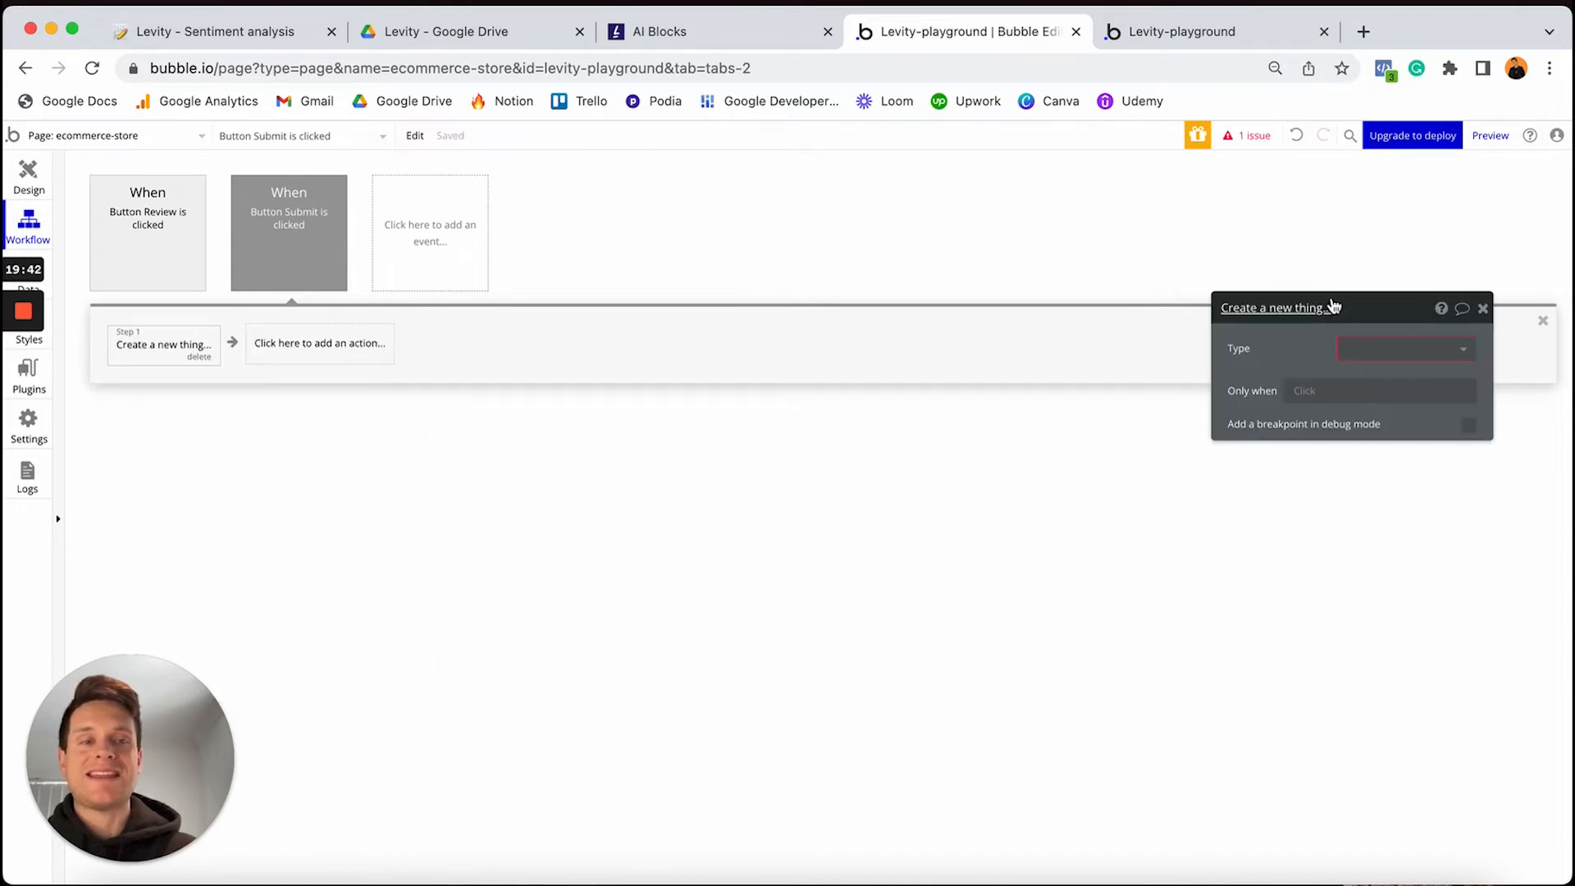
Make the step create a Review with Content set to MultilineInput - Review's value
left_click_drag(1334, 307, 675, 229)
left_click(716, 271)
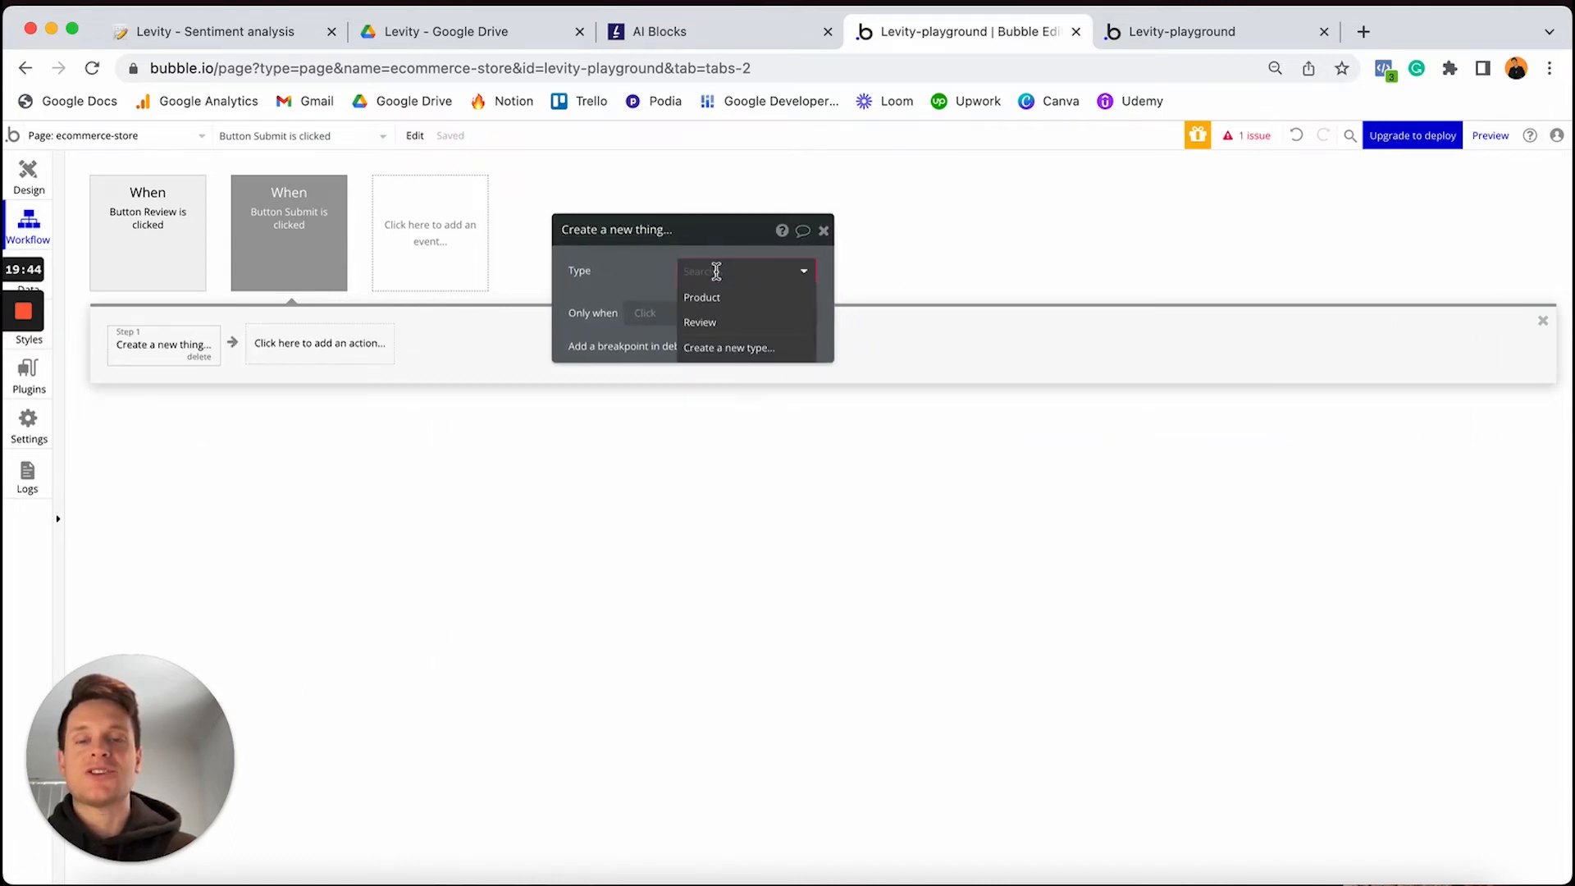
left_click(716, 325)
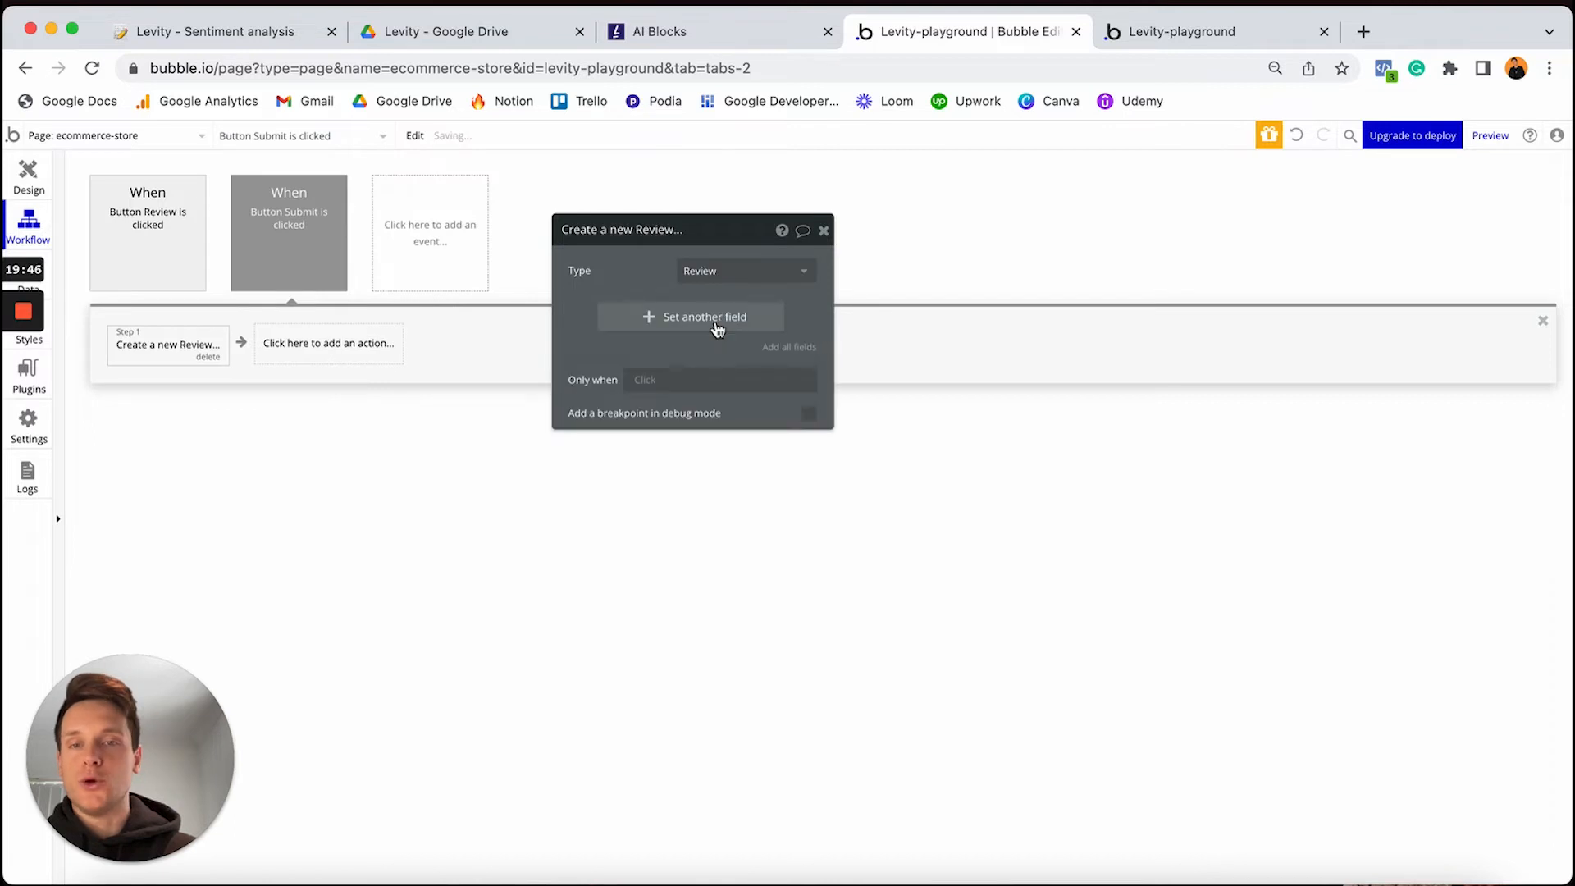
left_click(637, 331)
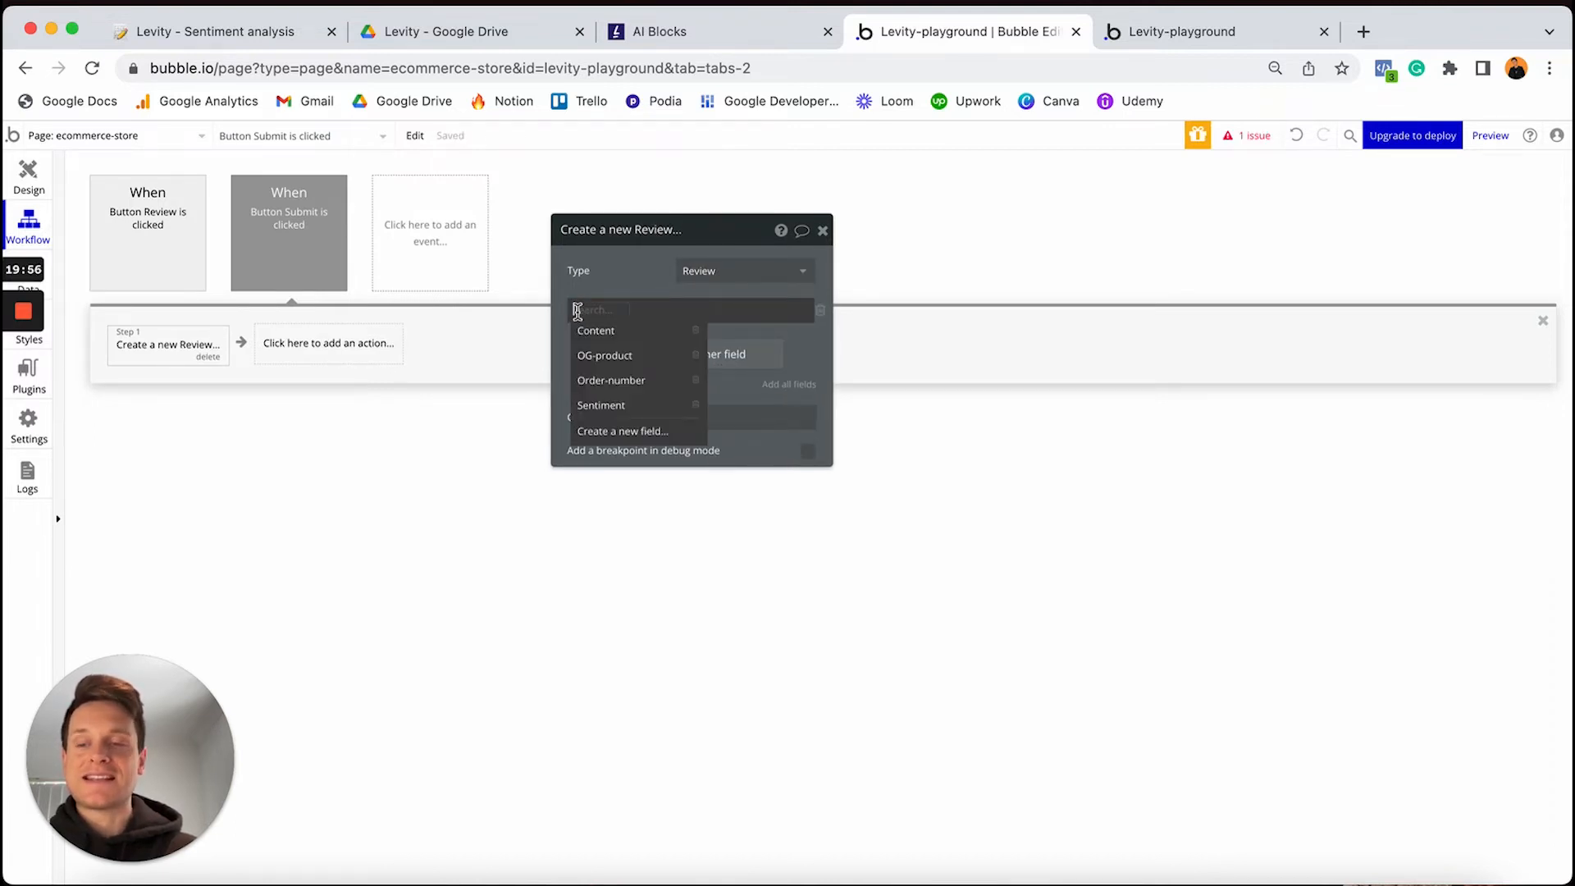
left_click(613, 337)
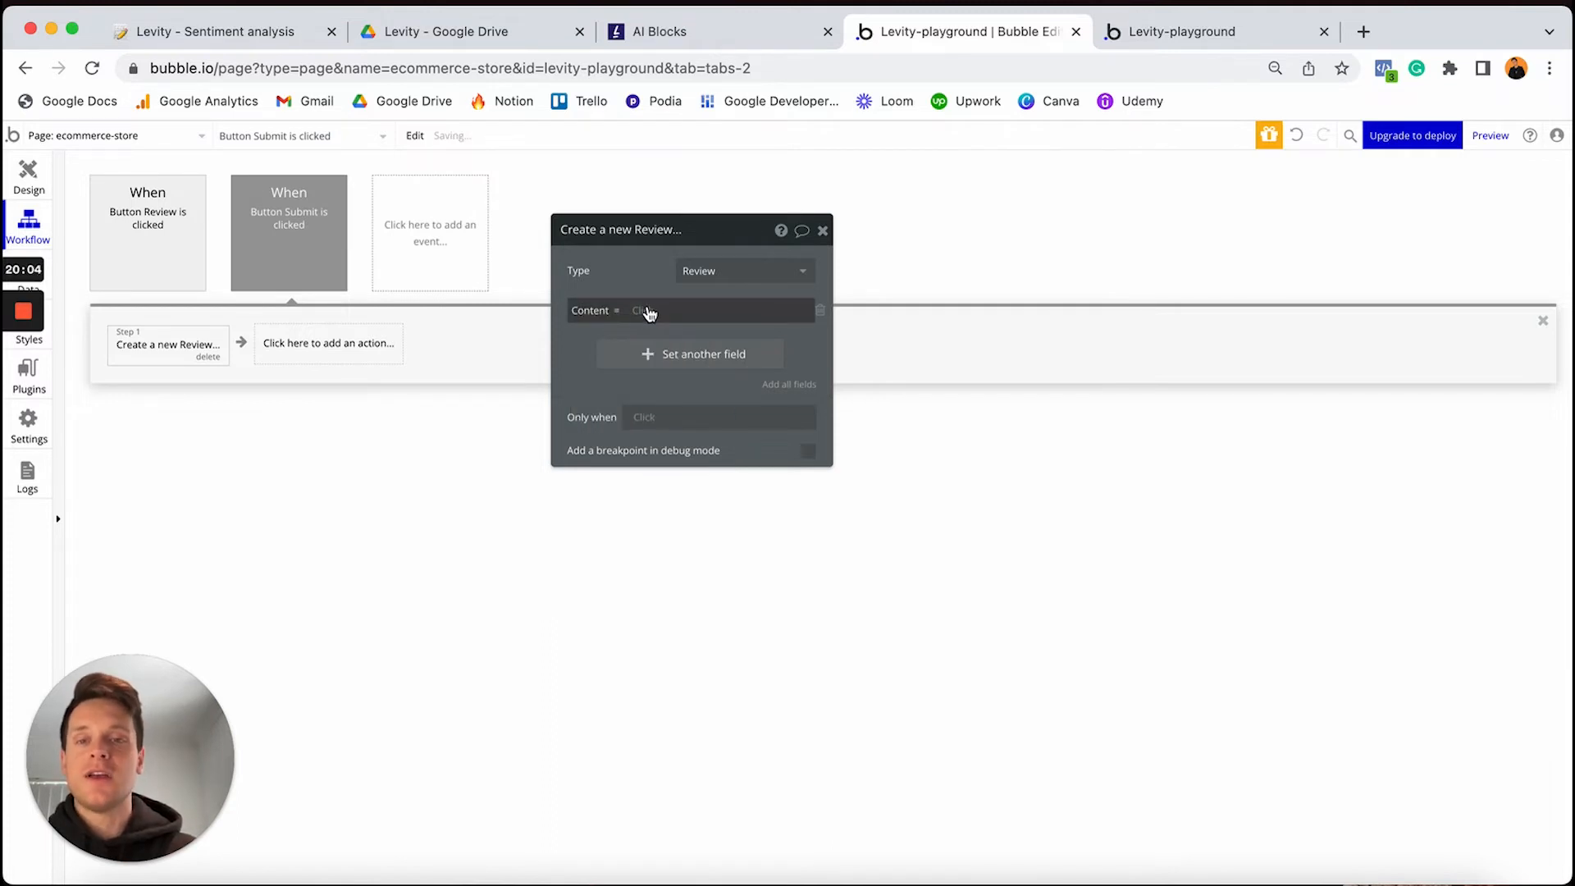
left_click(645, 311)
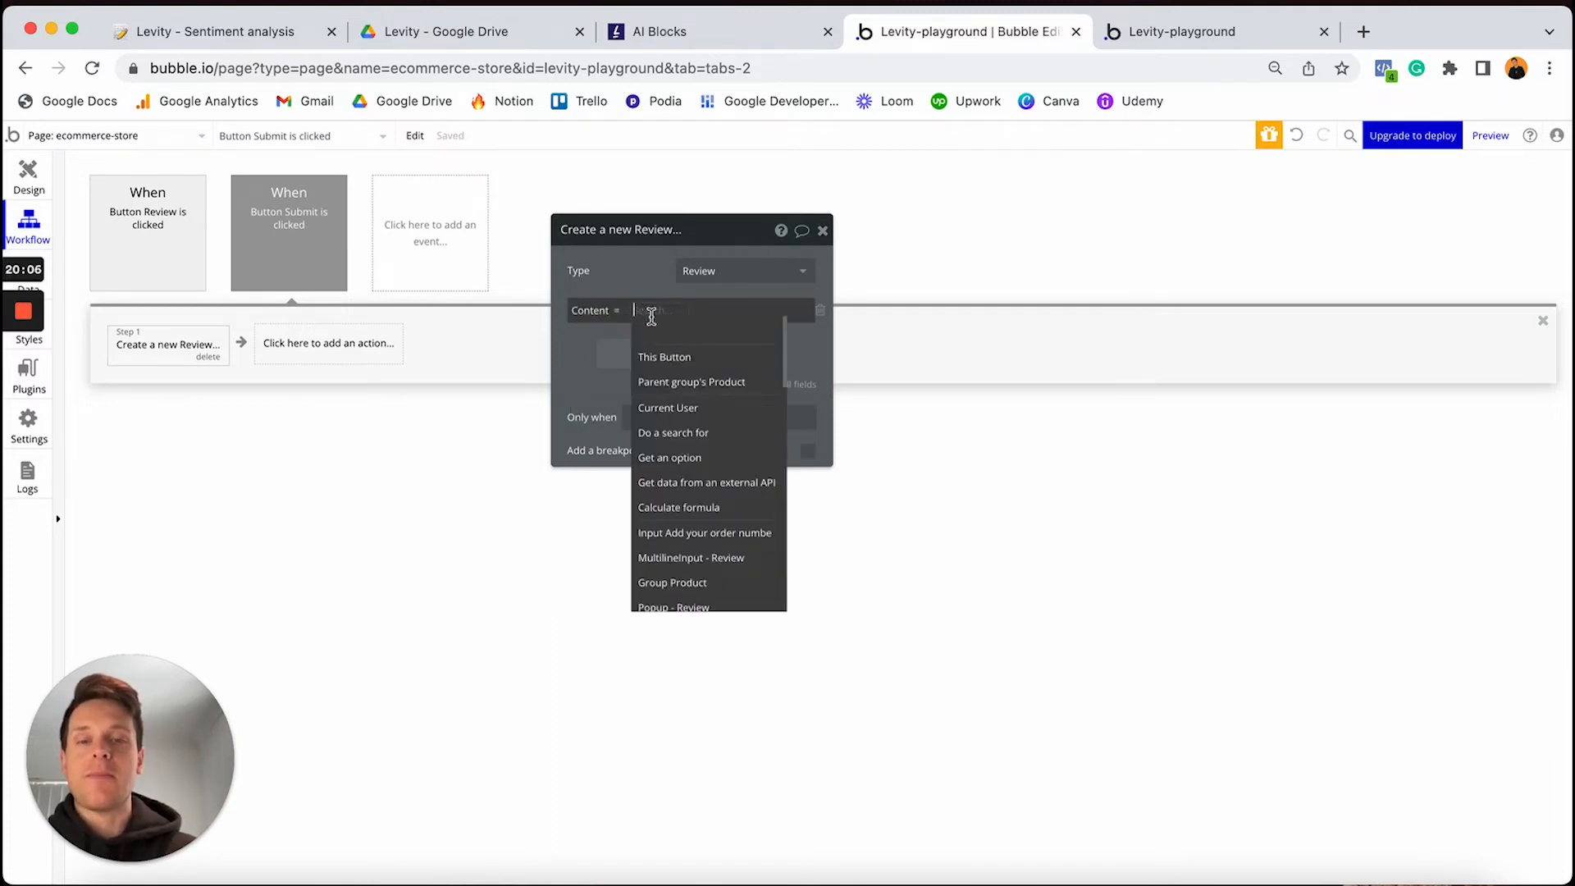
left_click(706, 563)
left_click(763, 331)
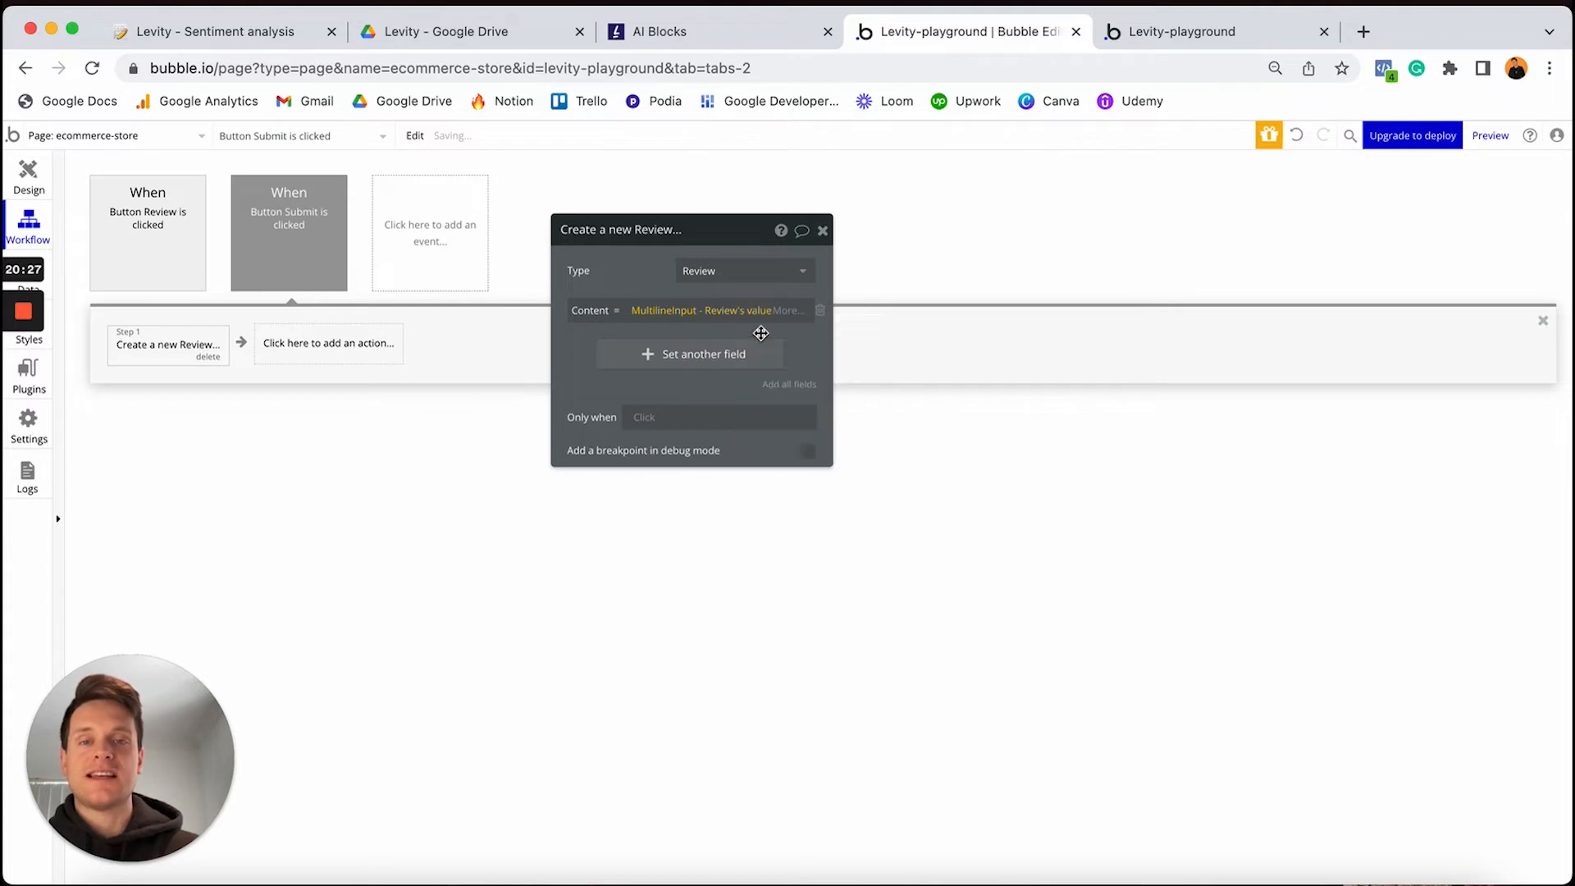
Set the Review's OG-product field to the parent group's Product
left_click(678, 358)
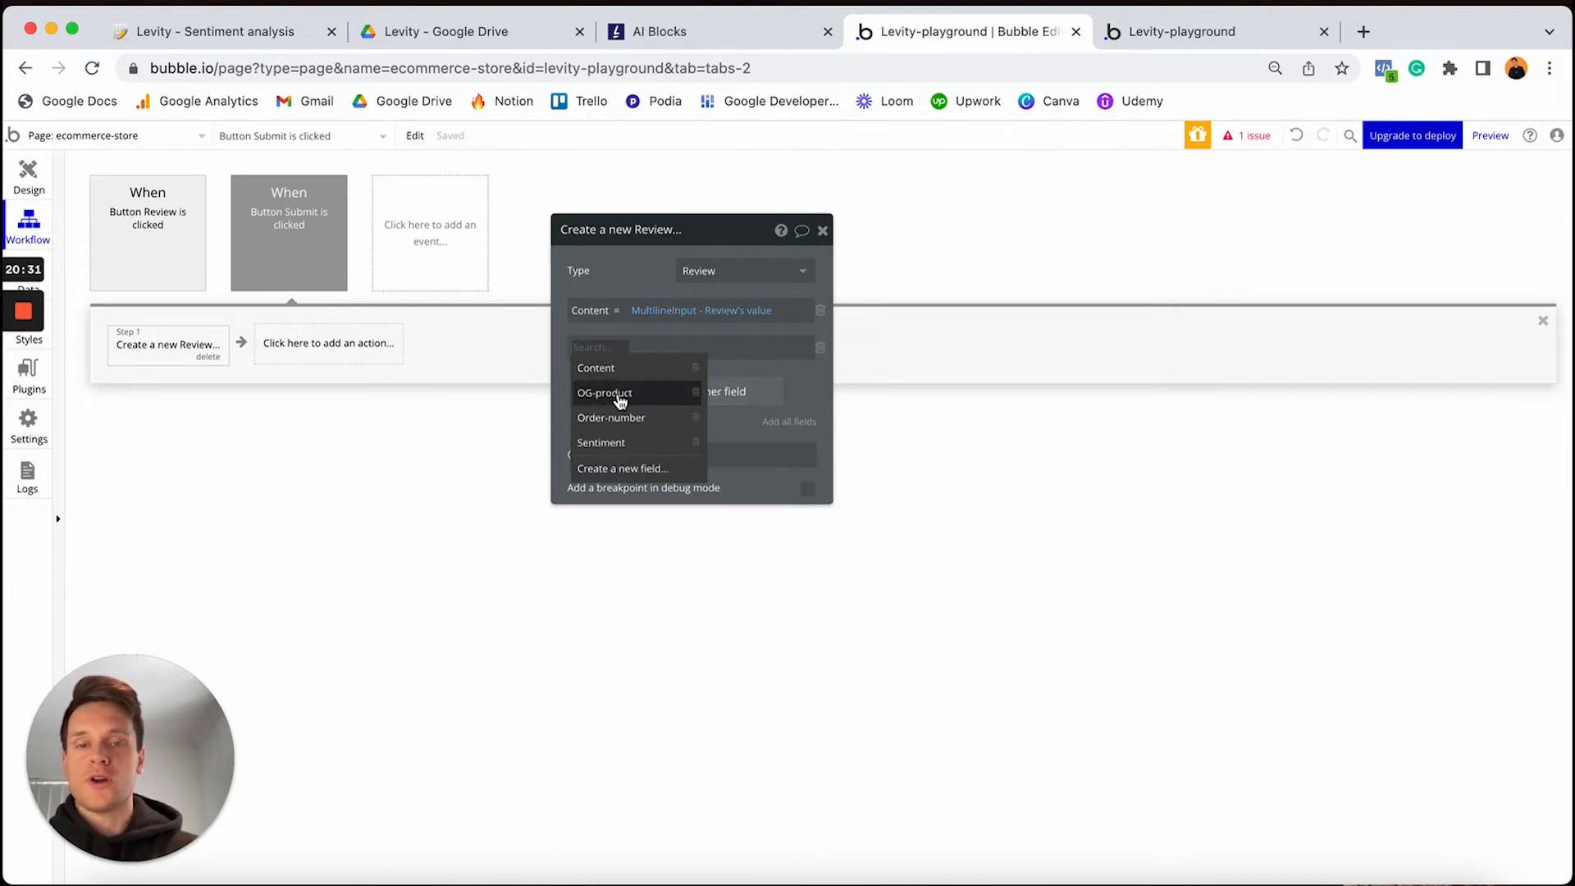
left_click(620, 395)
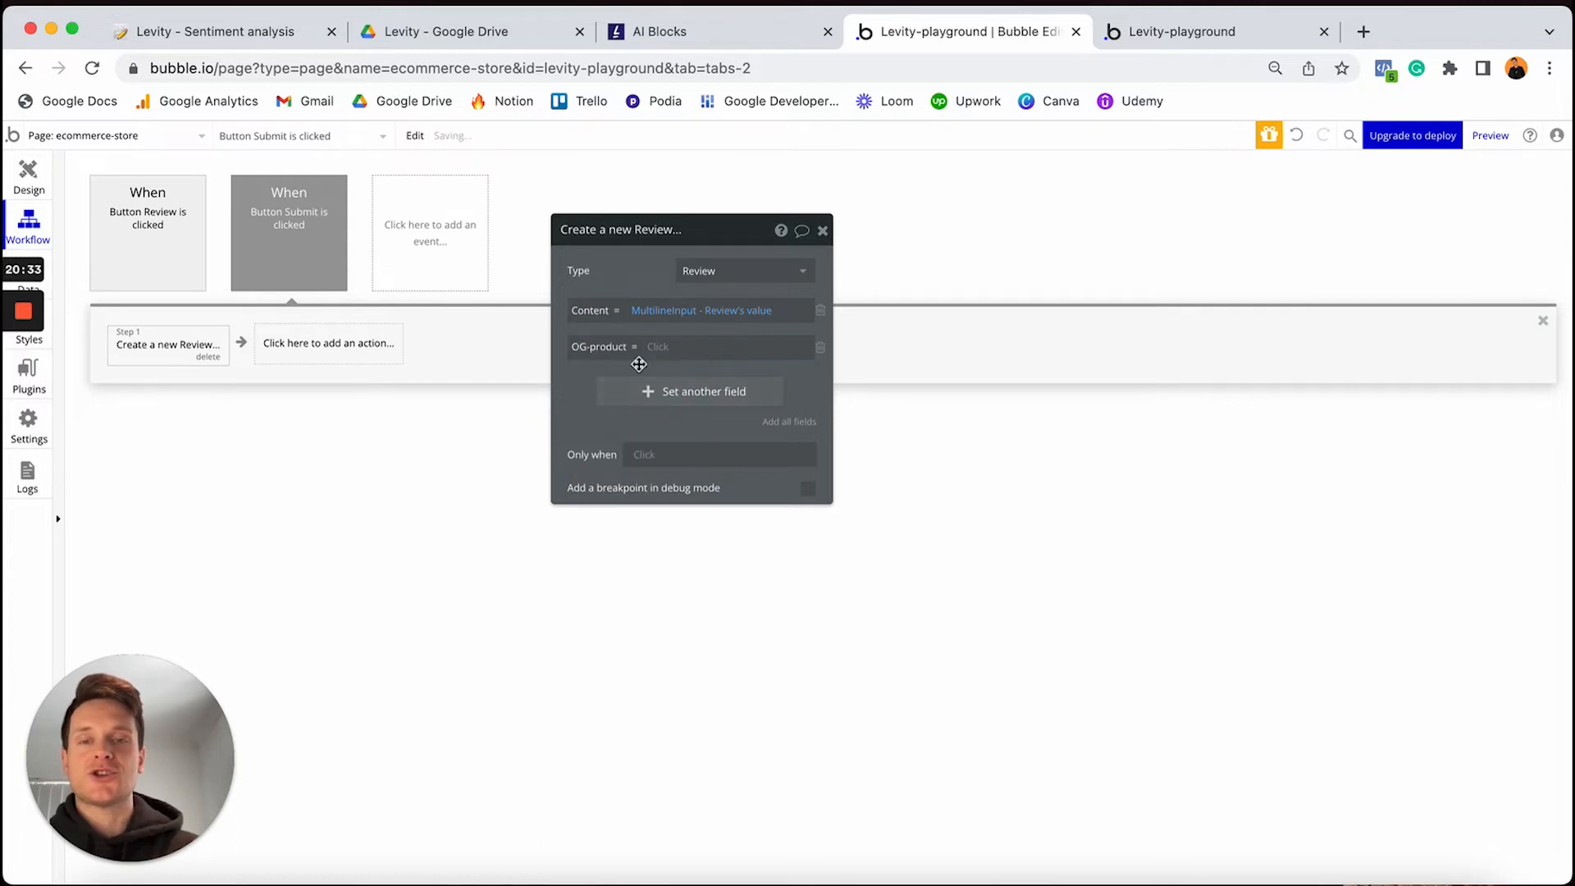
left_click(654, 347)
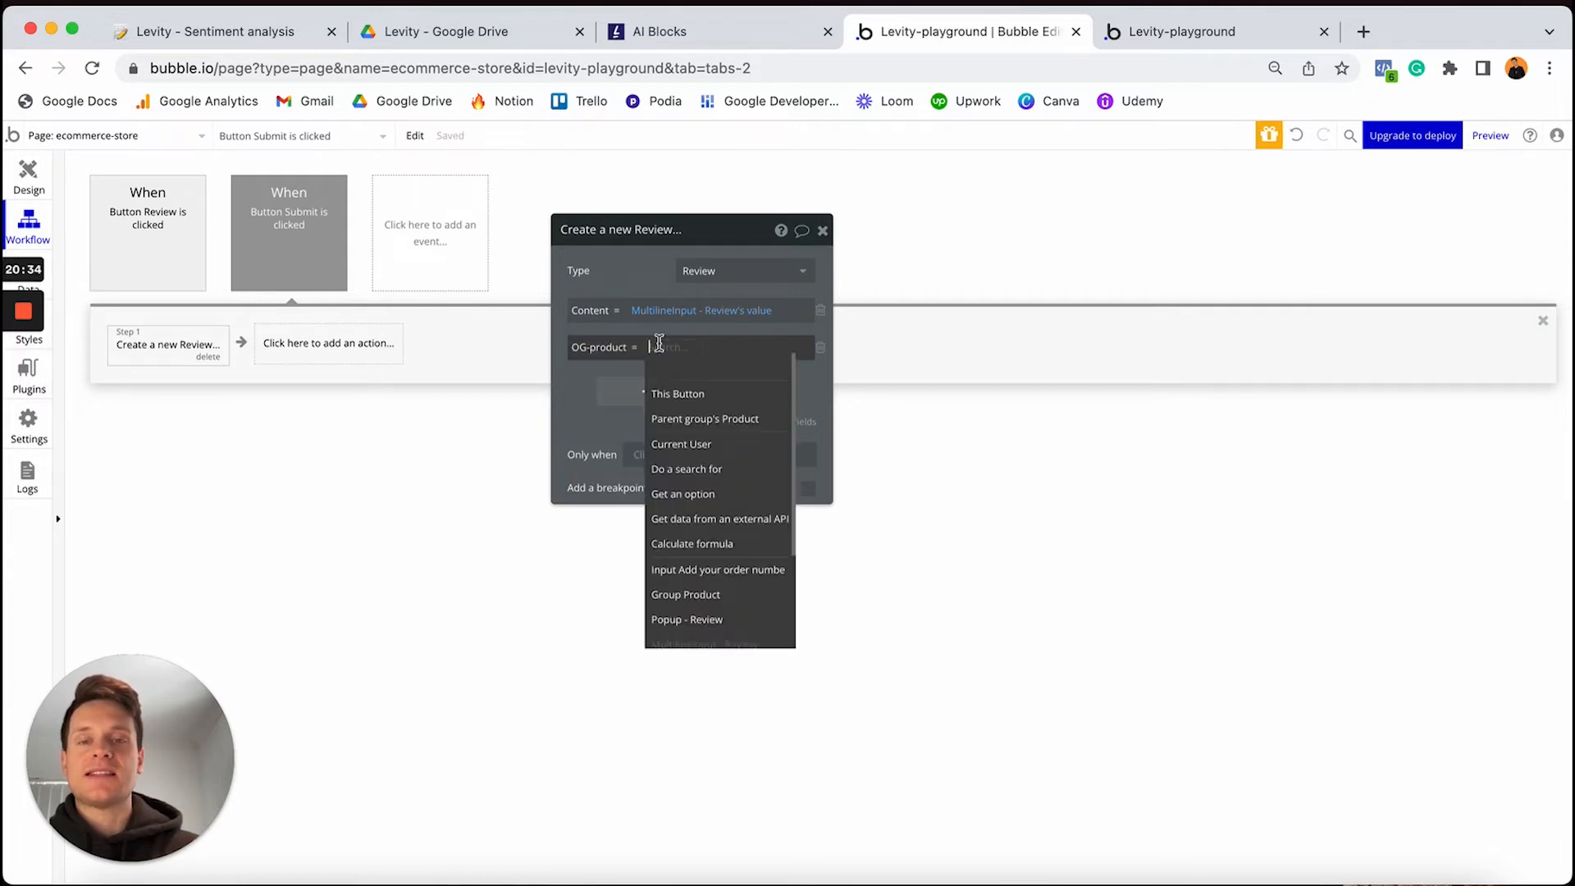
left_click(726, 419)
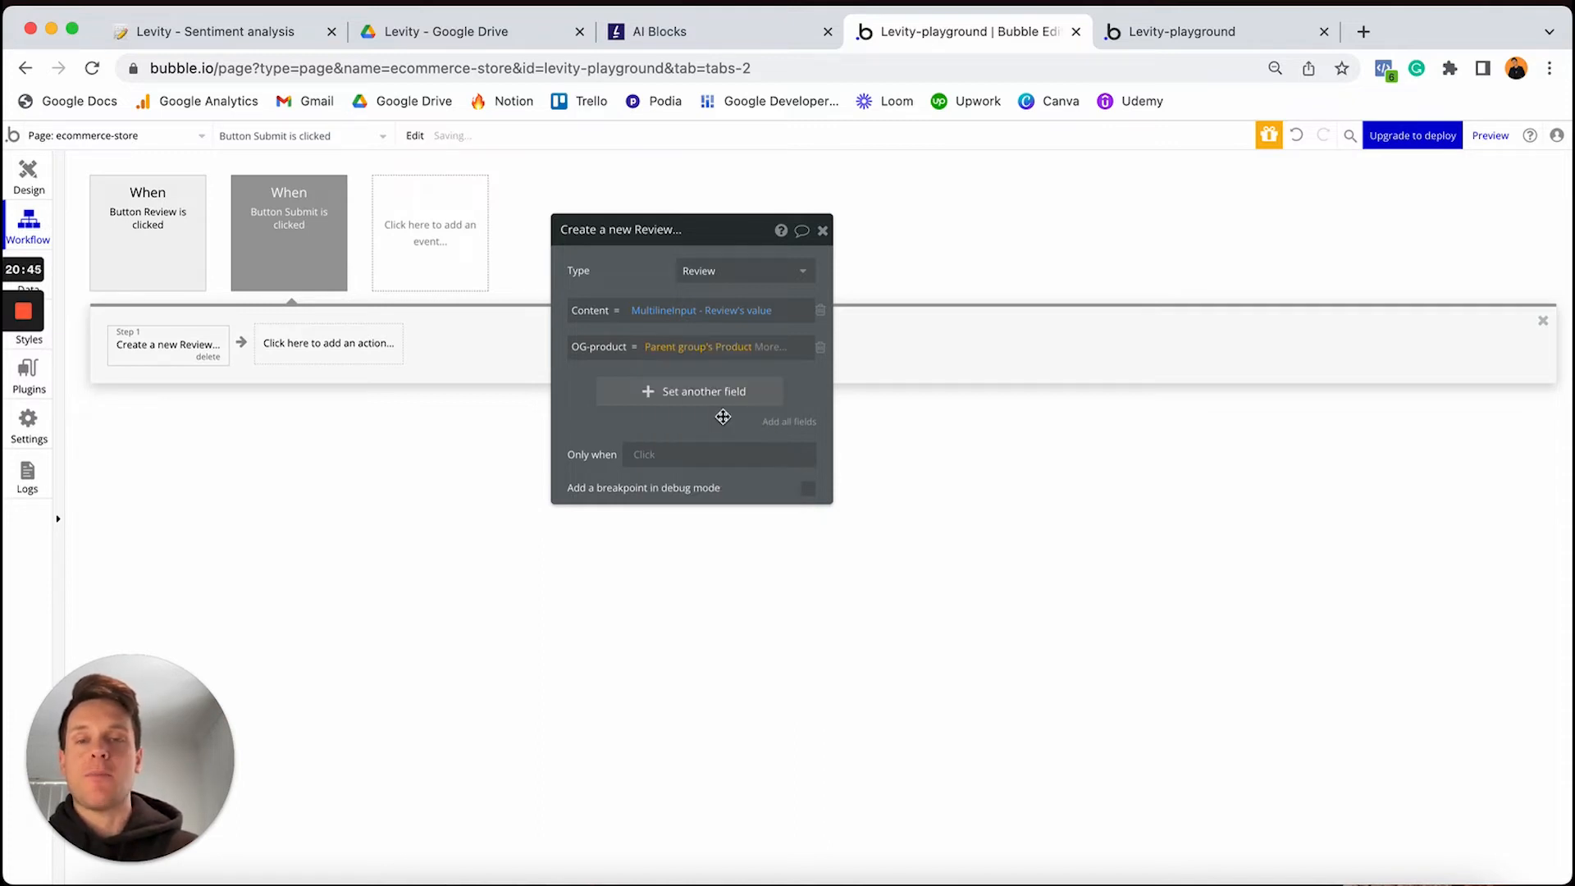
Set Order-number to the order number input's value and discard the empty extra field row
left_click(679, 390)
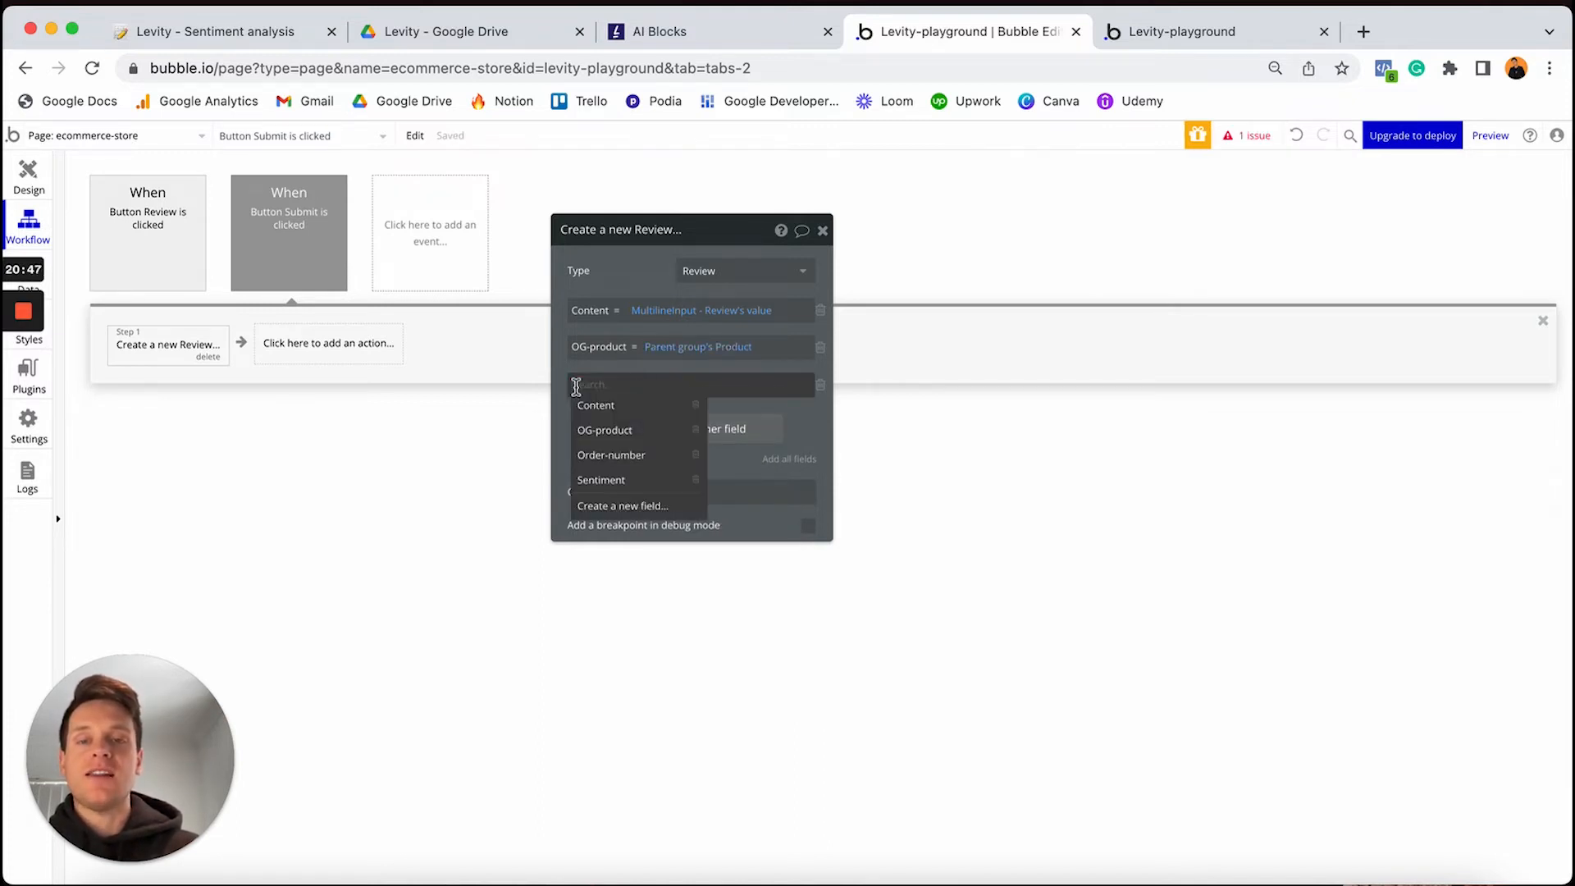
left_click(613, 456)
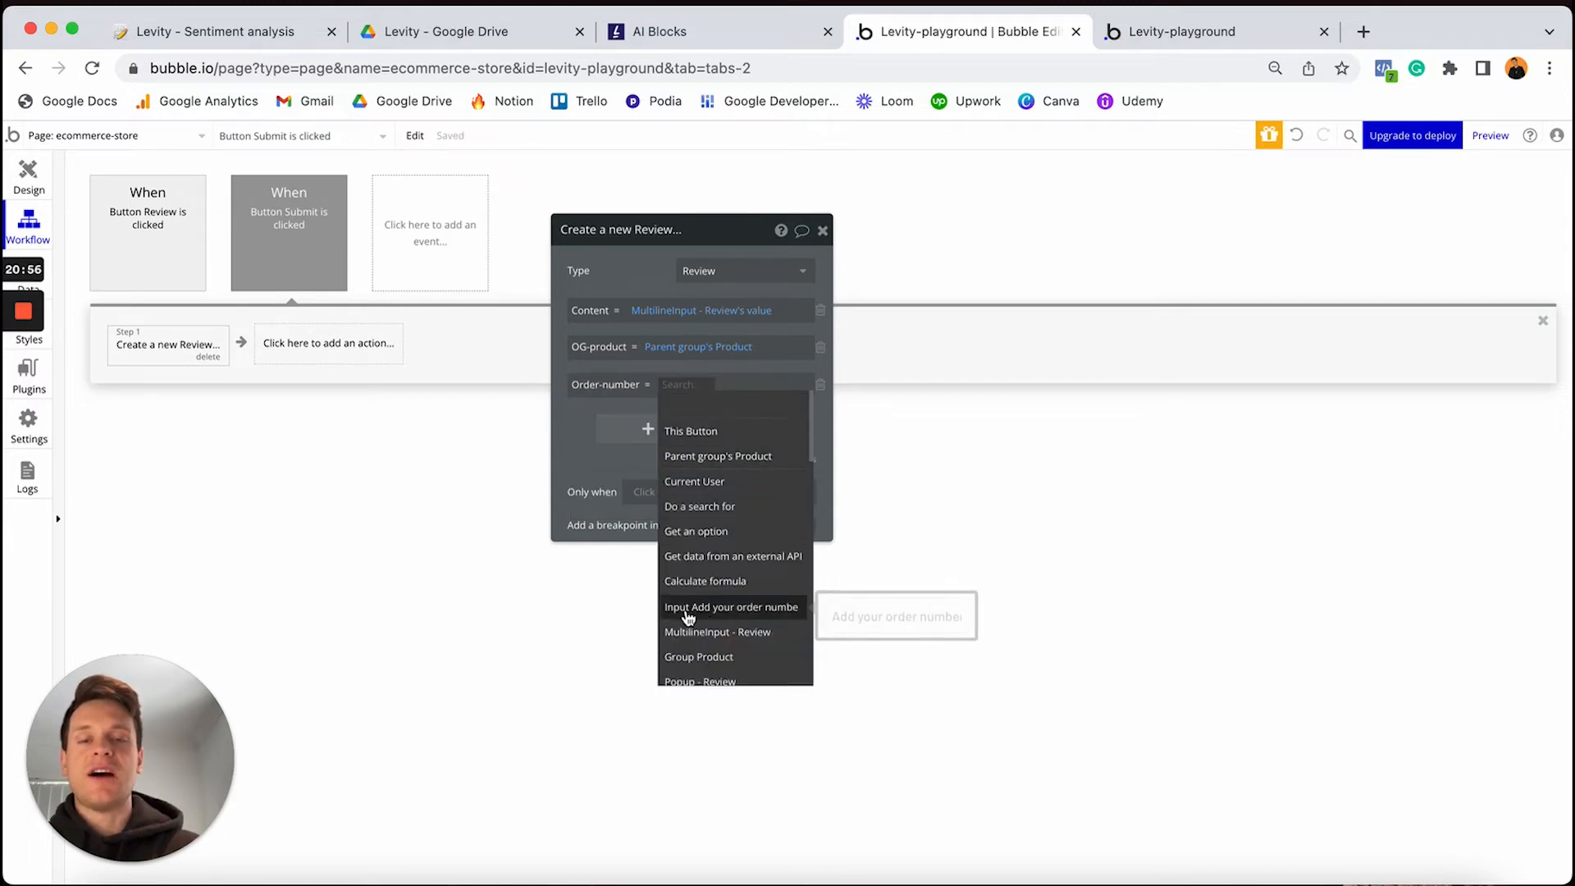
left_click(722, 616)
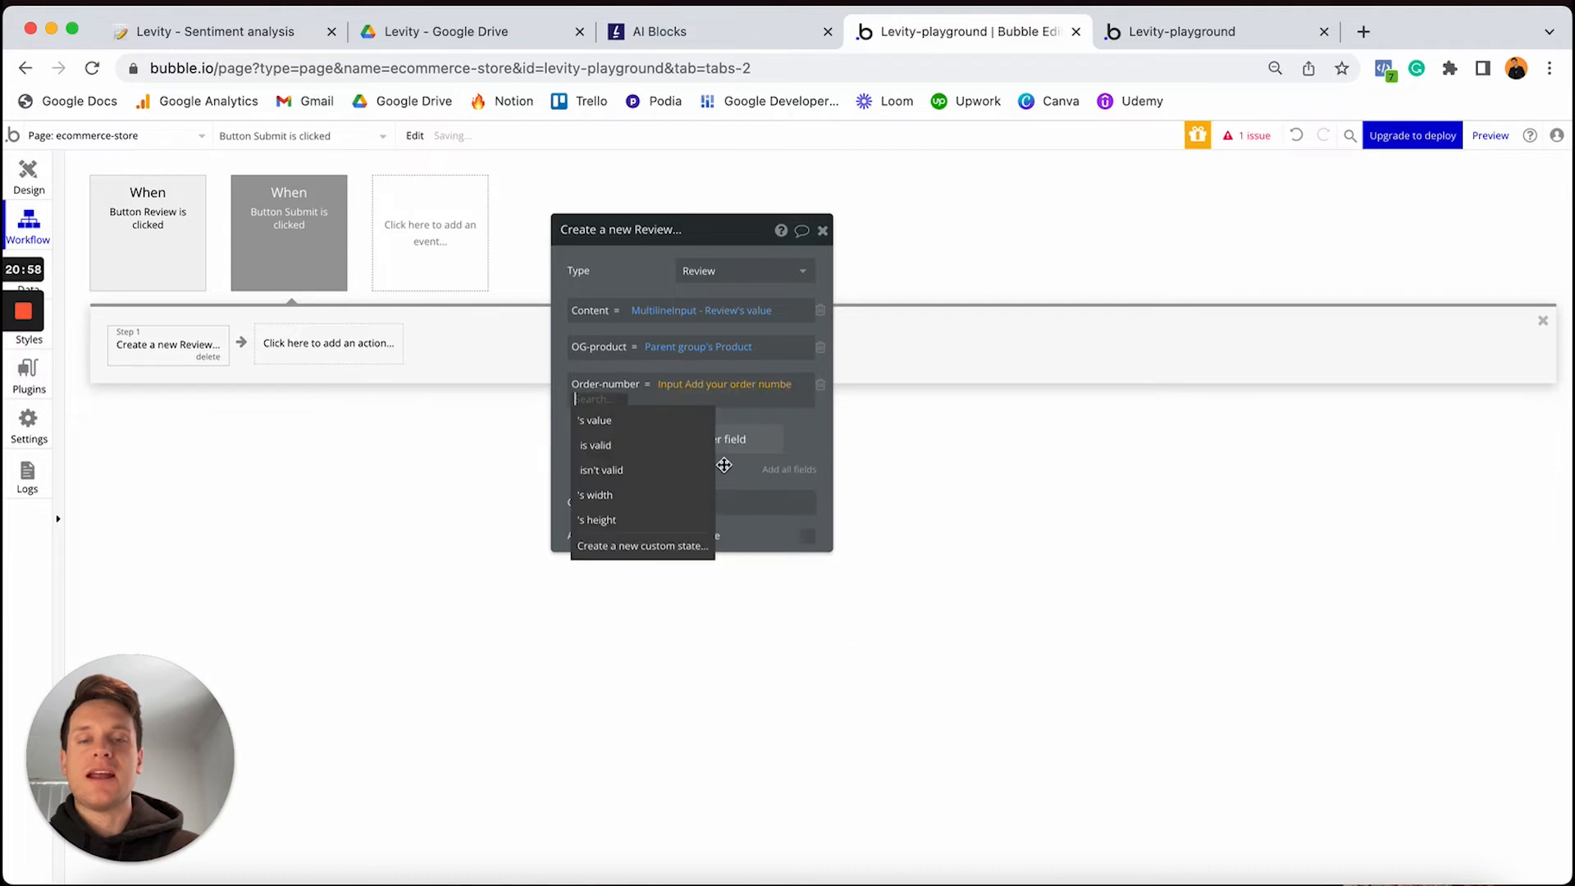
left_click(681, 420)
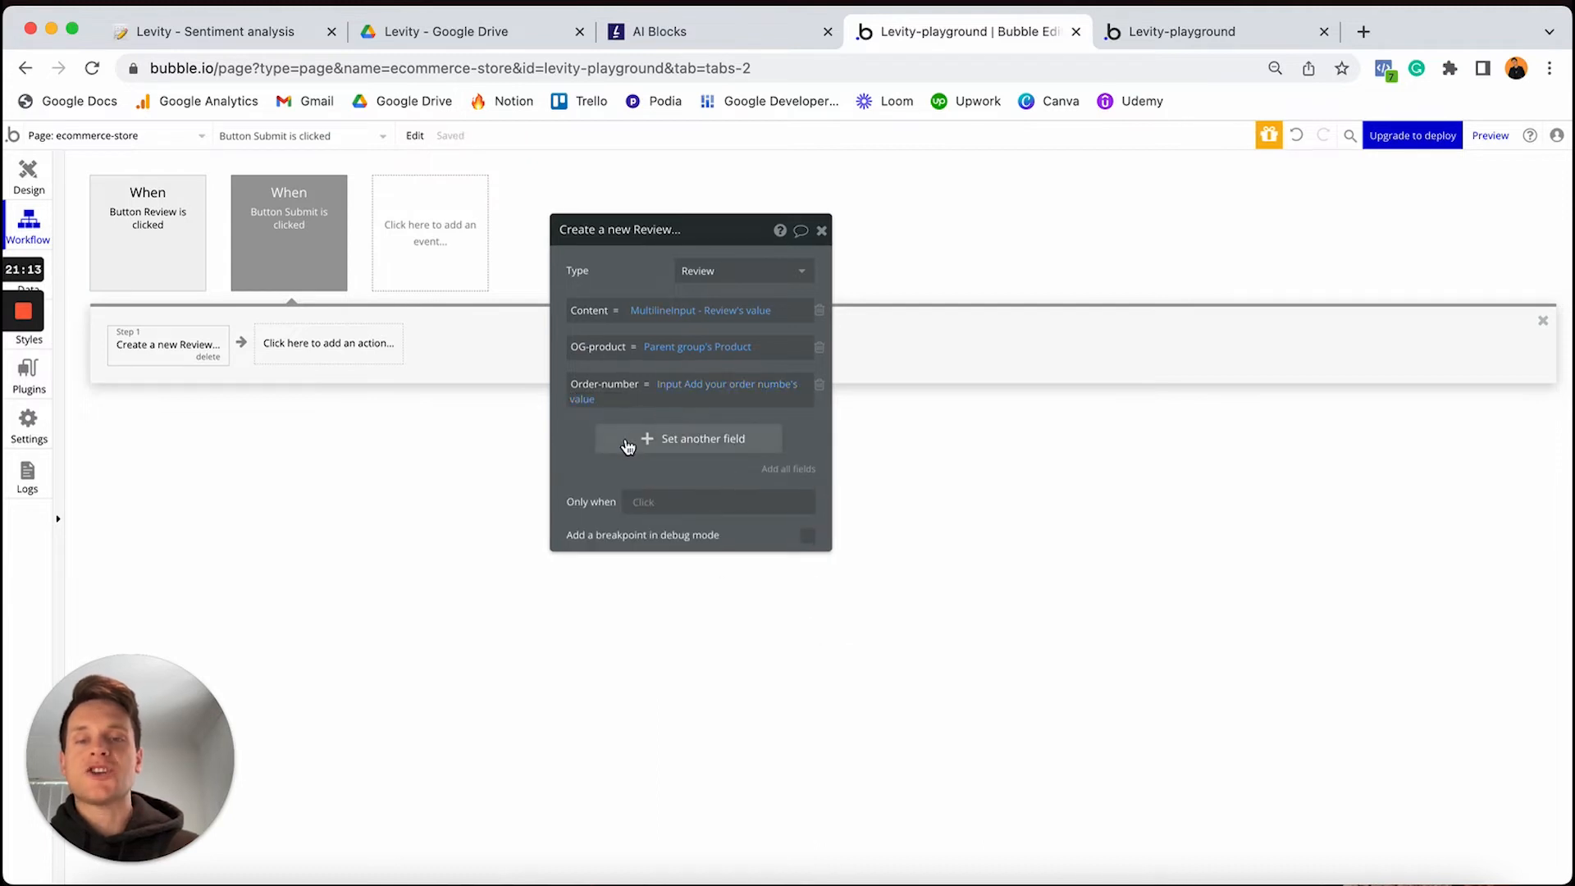
left_click(627, 447)
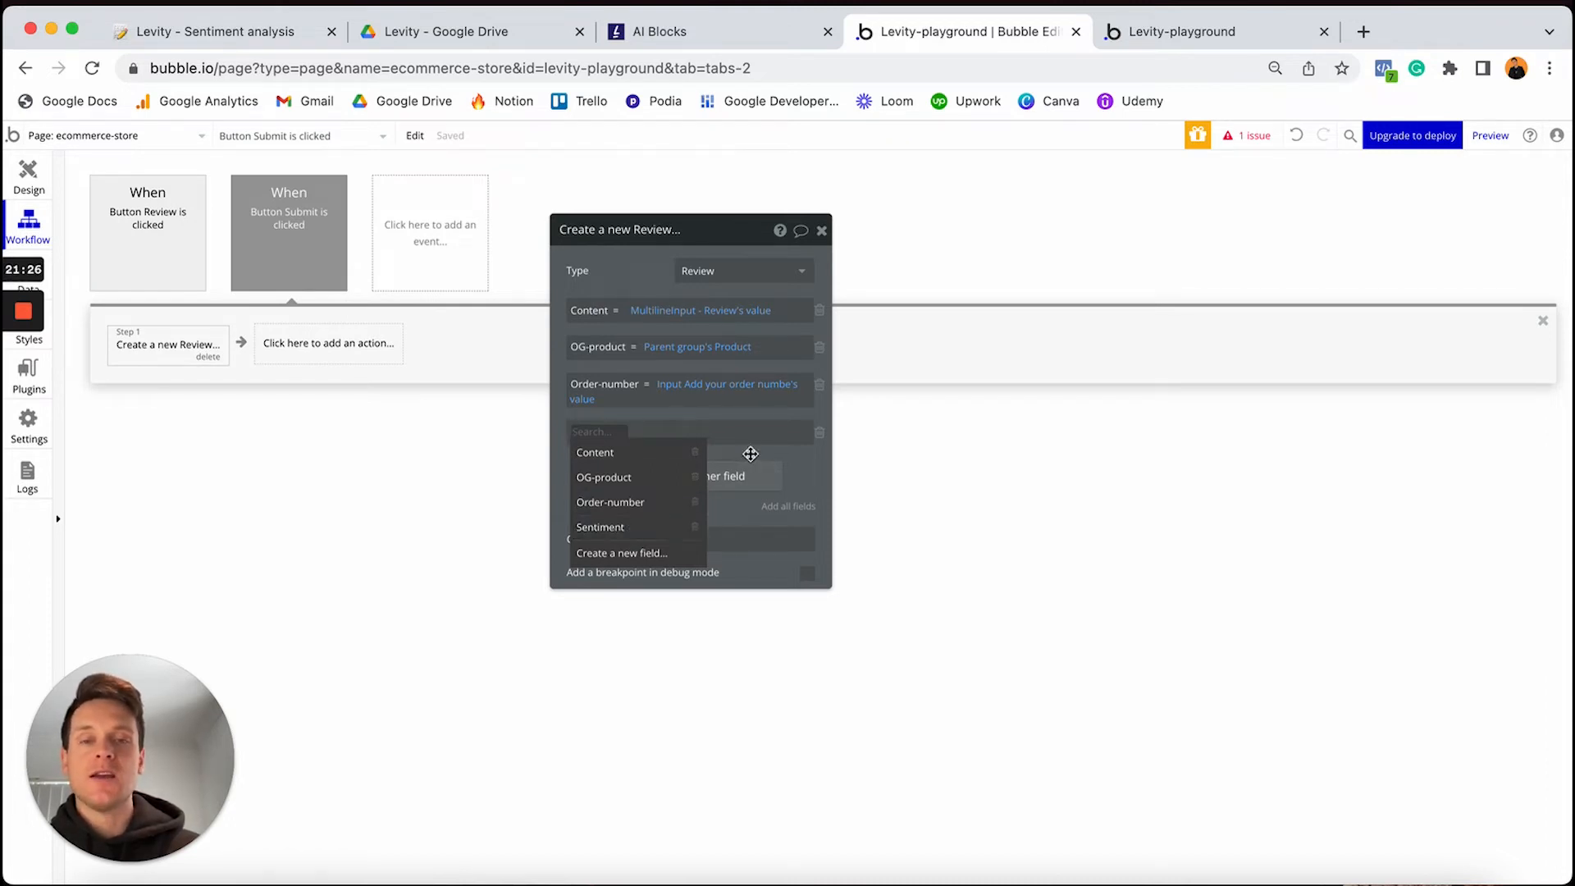
left_click(820, 433)
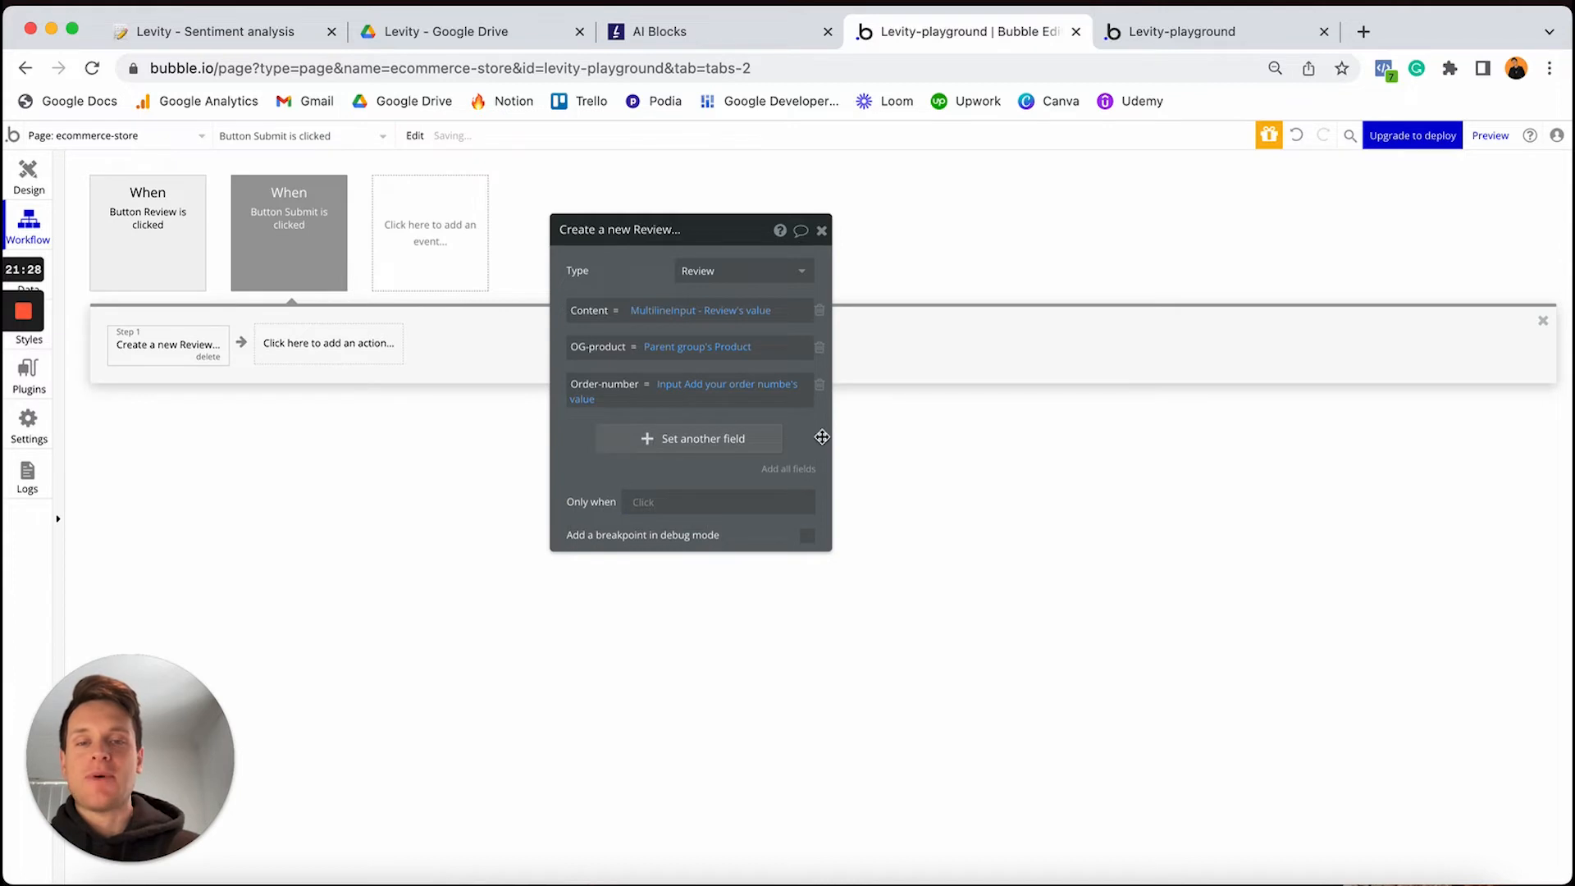
Add a Levity - Classify Text action as the Submit workflow's second step
left_click(301, 351)
mouse_move(299, 641)
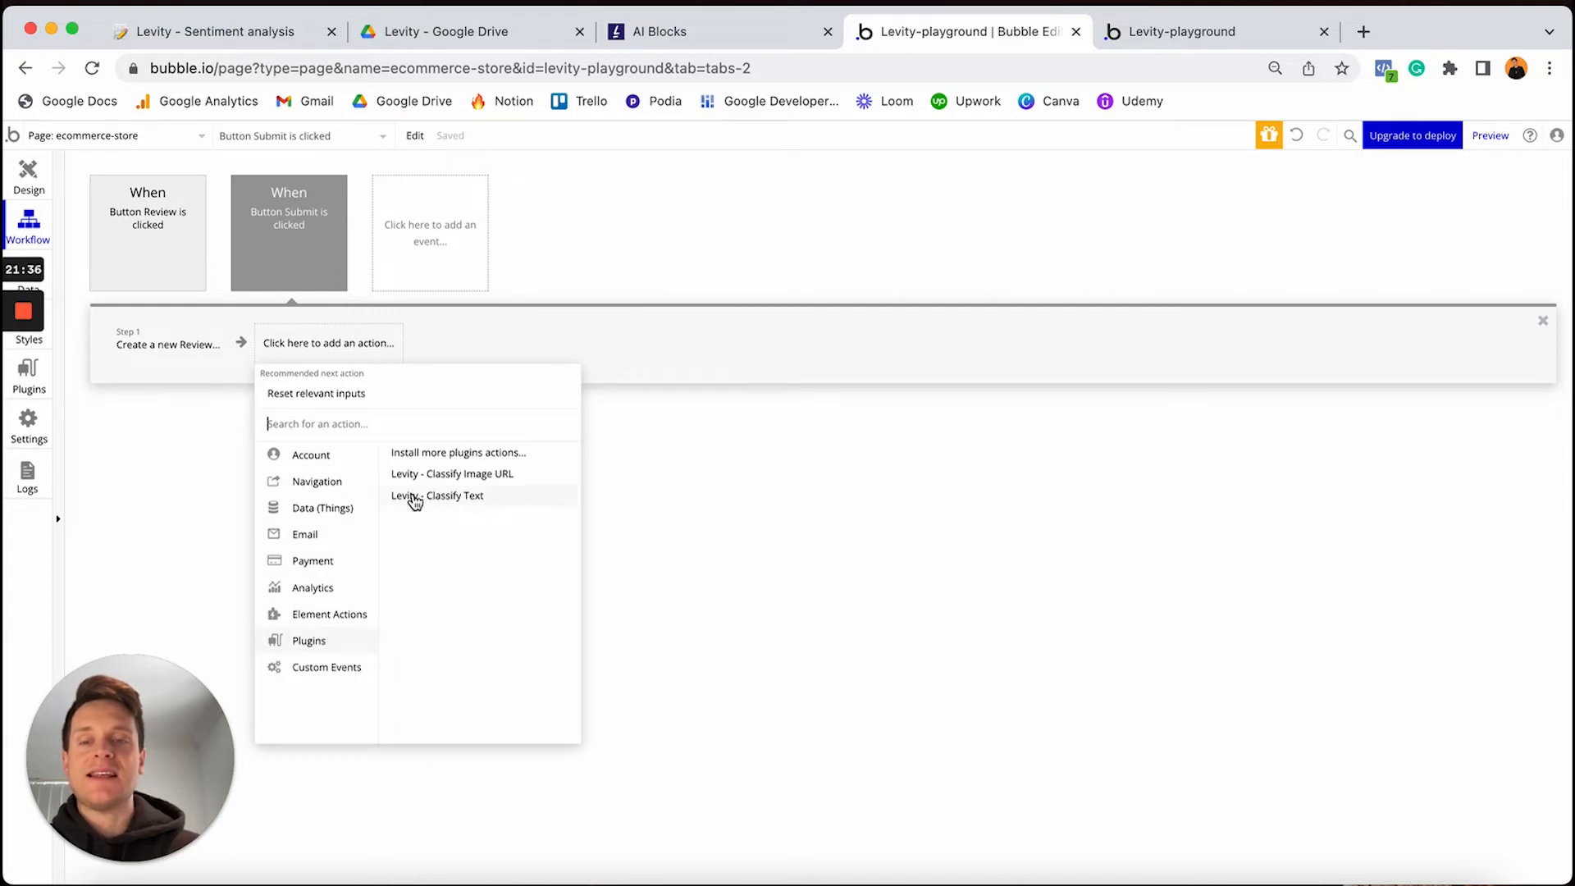
left_click(441, 497)
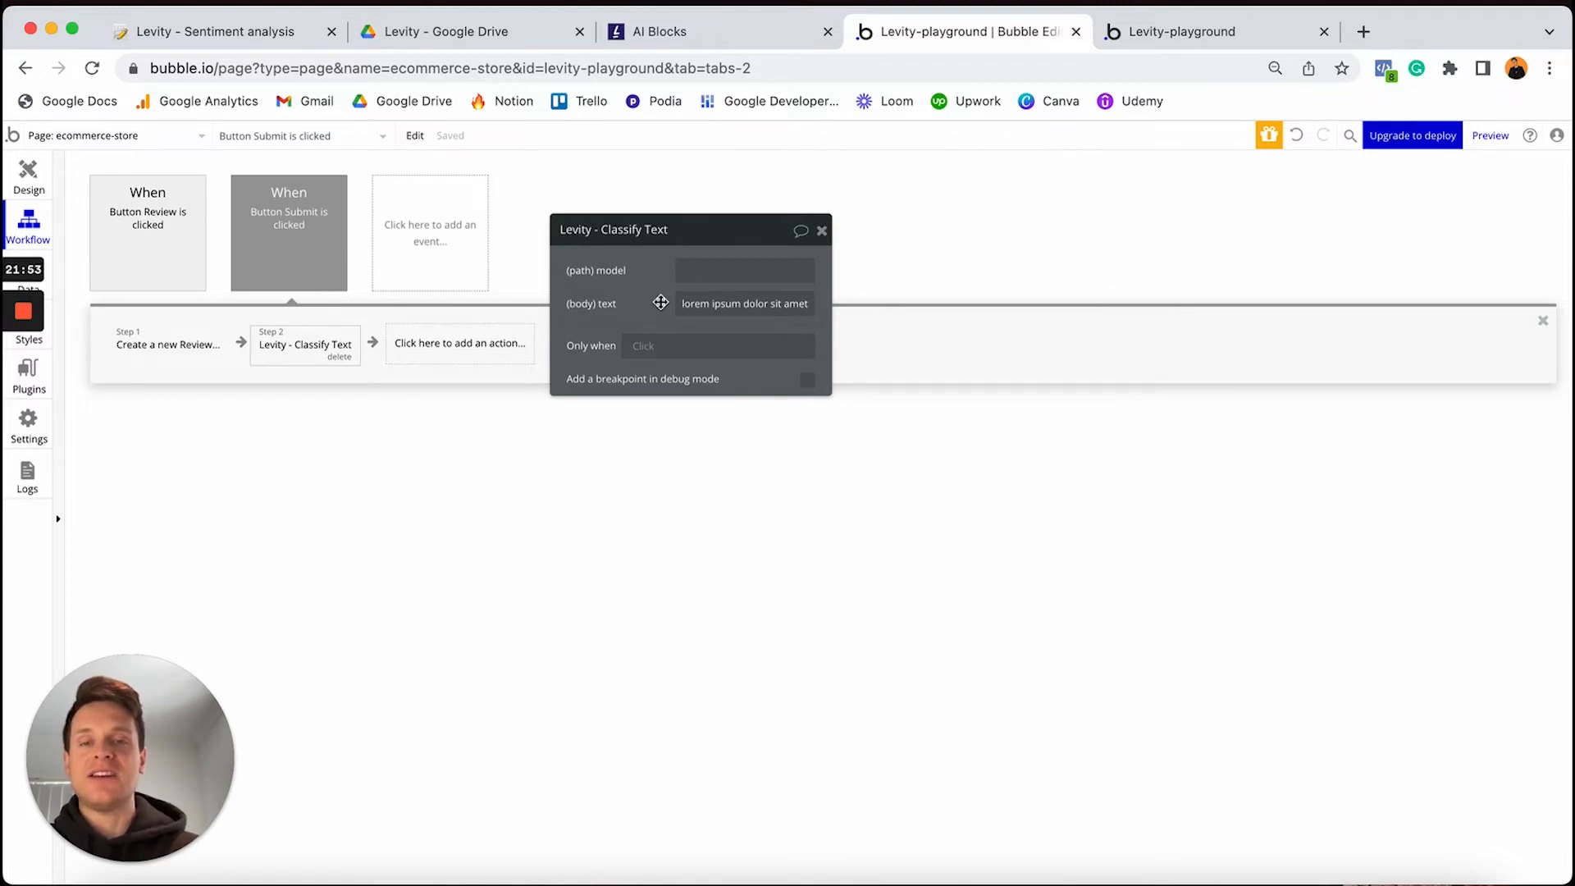
Replace the placeholder body text with Result of step 1's Content
left_click(698, 303)
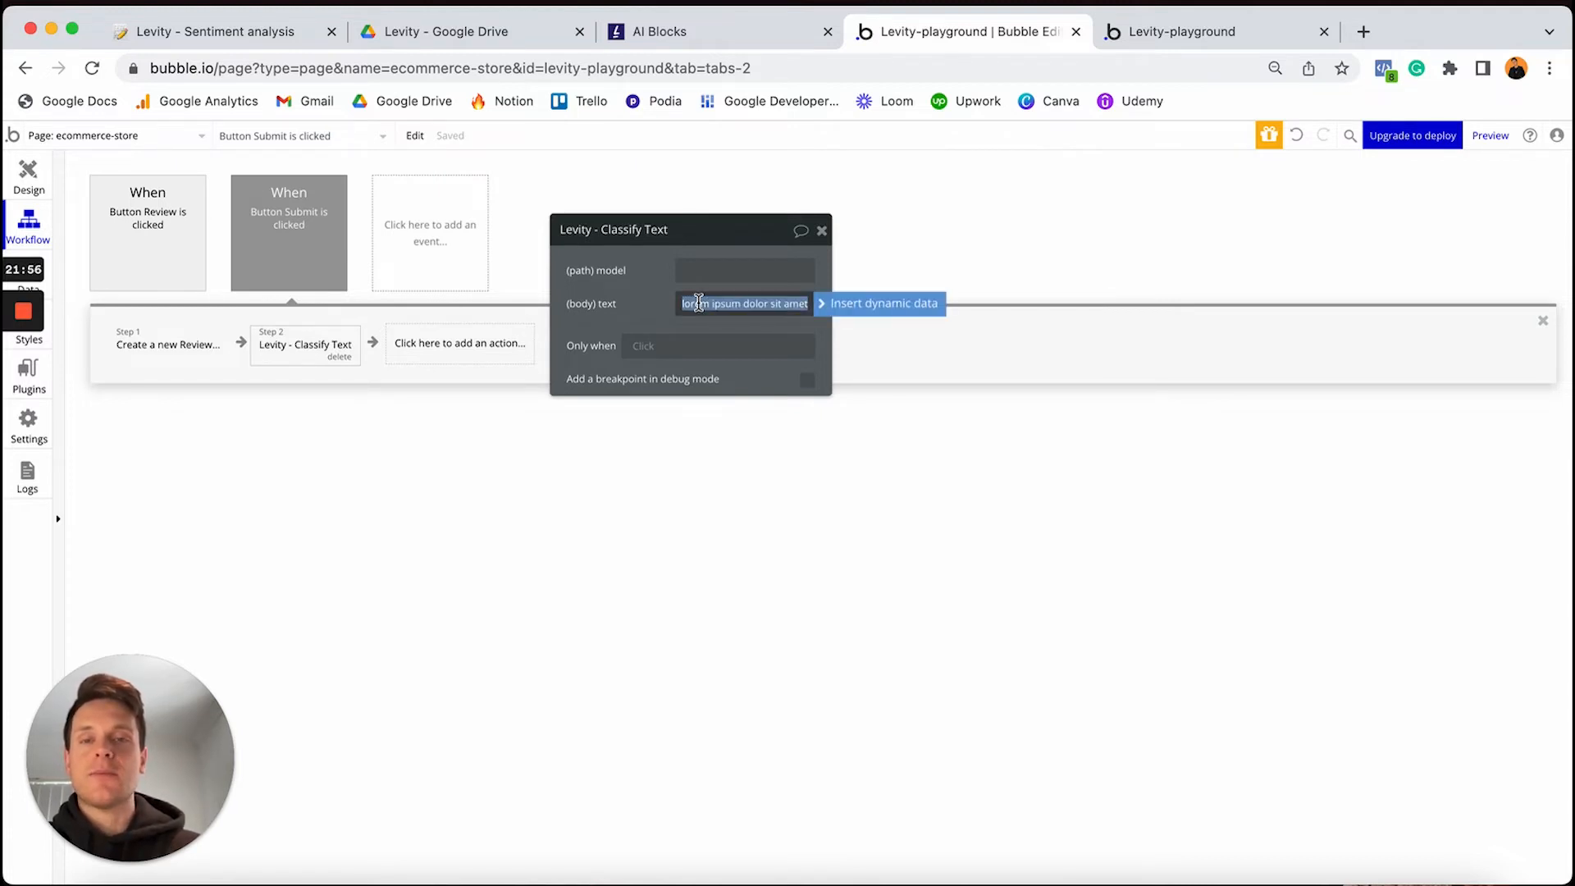
key("BackSpace")
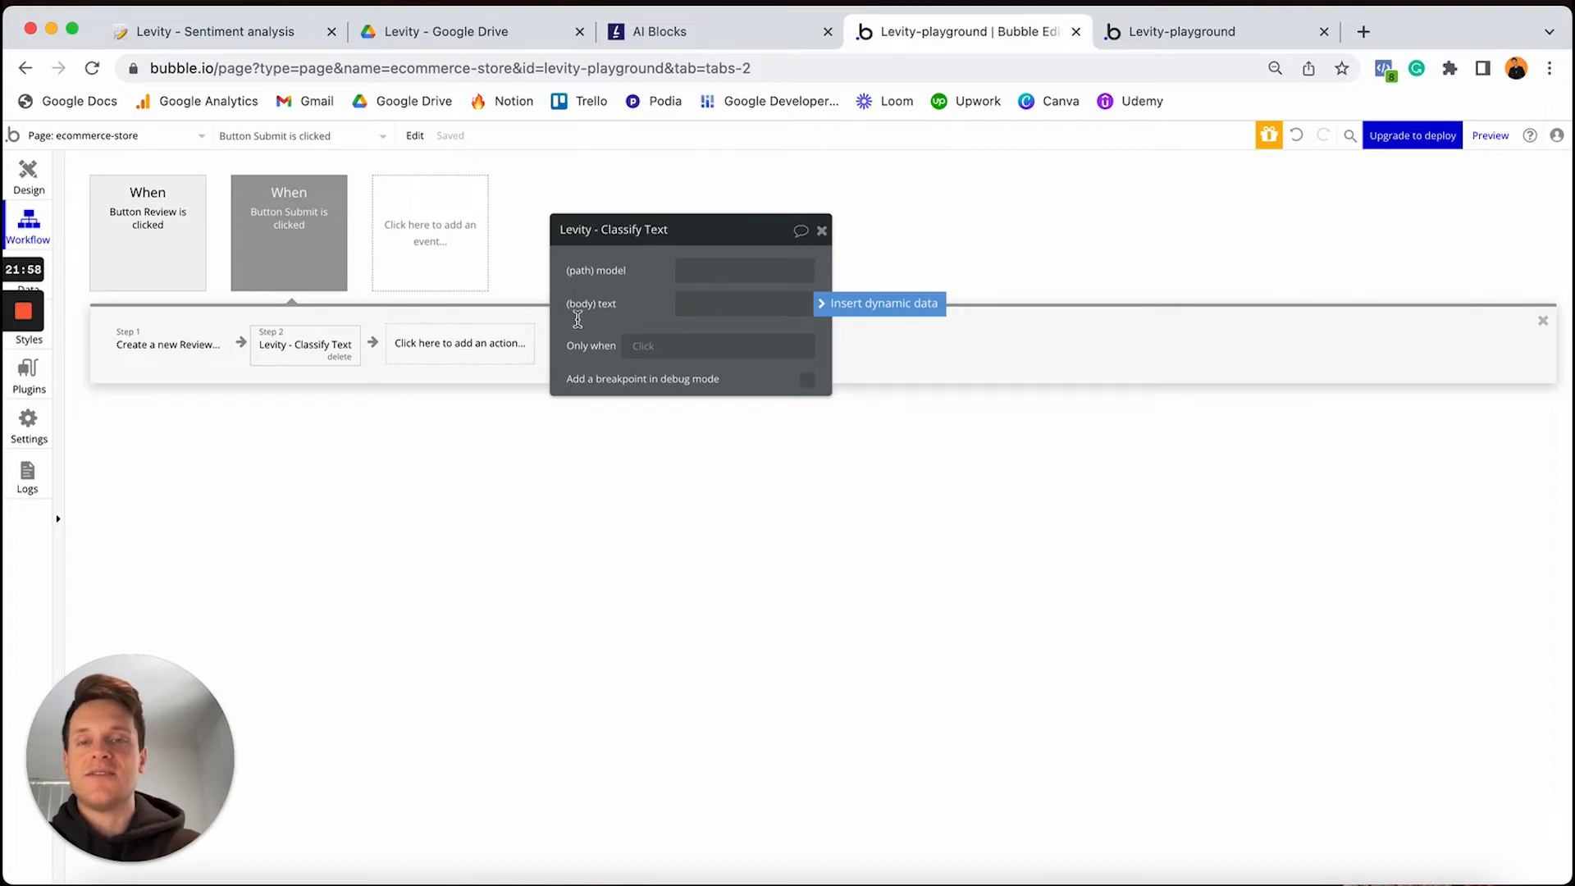
left_click(821, 306)
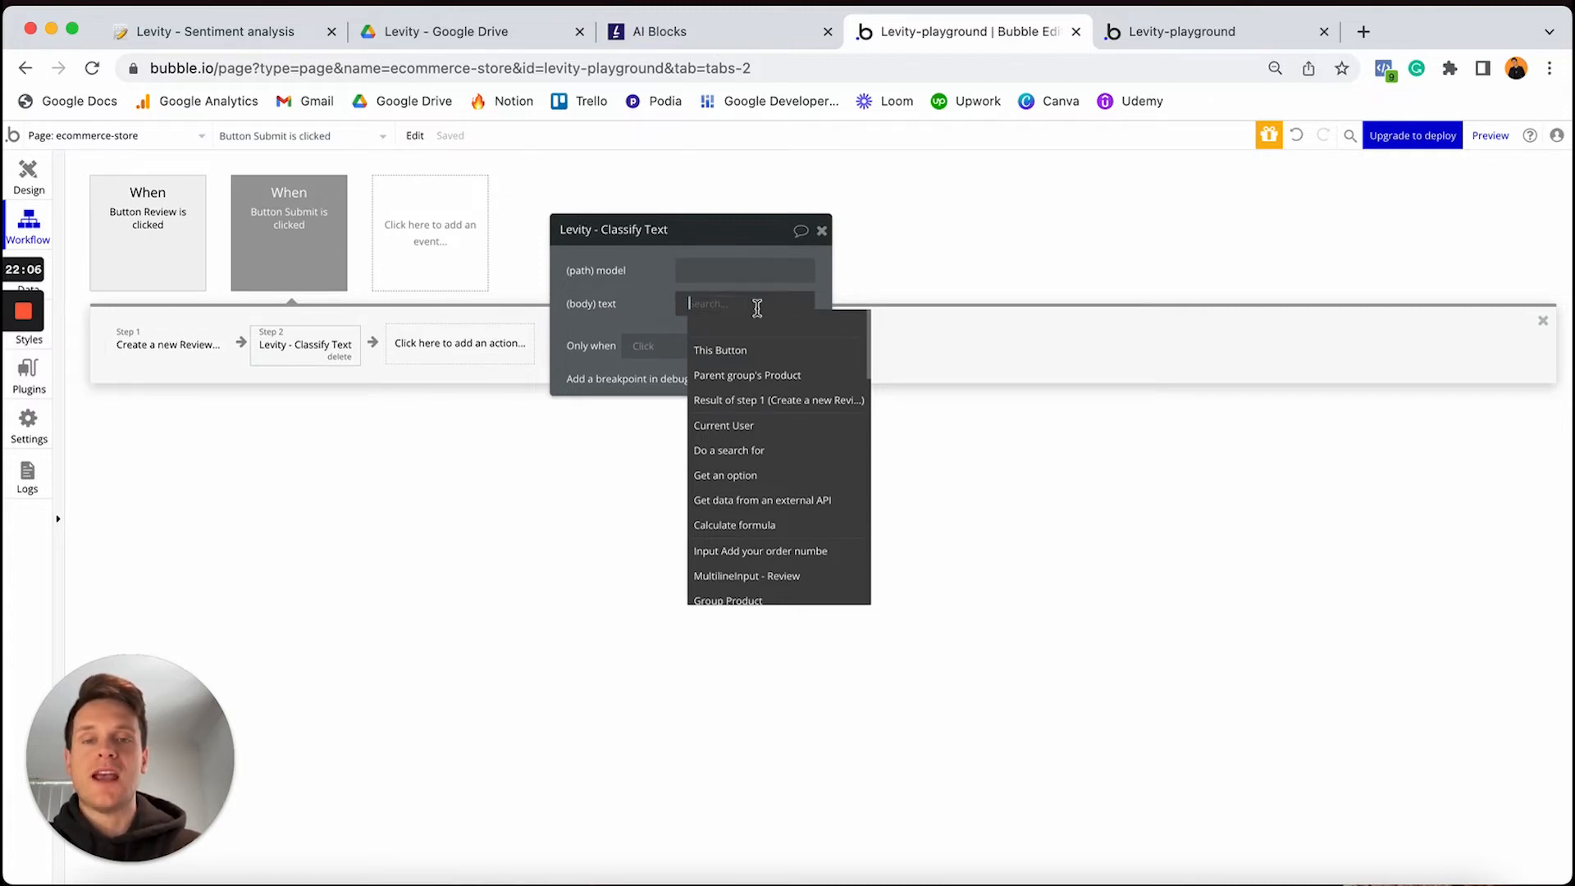
left_click(741, 404)
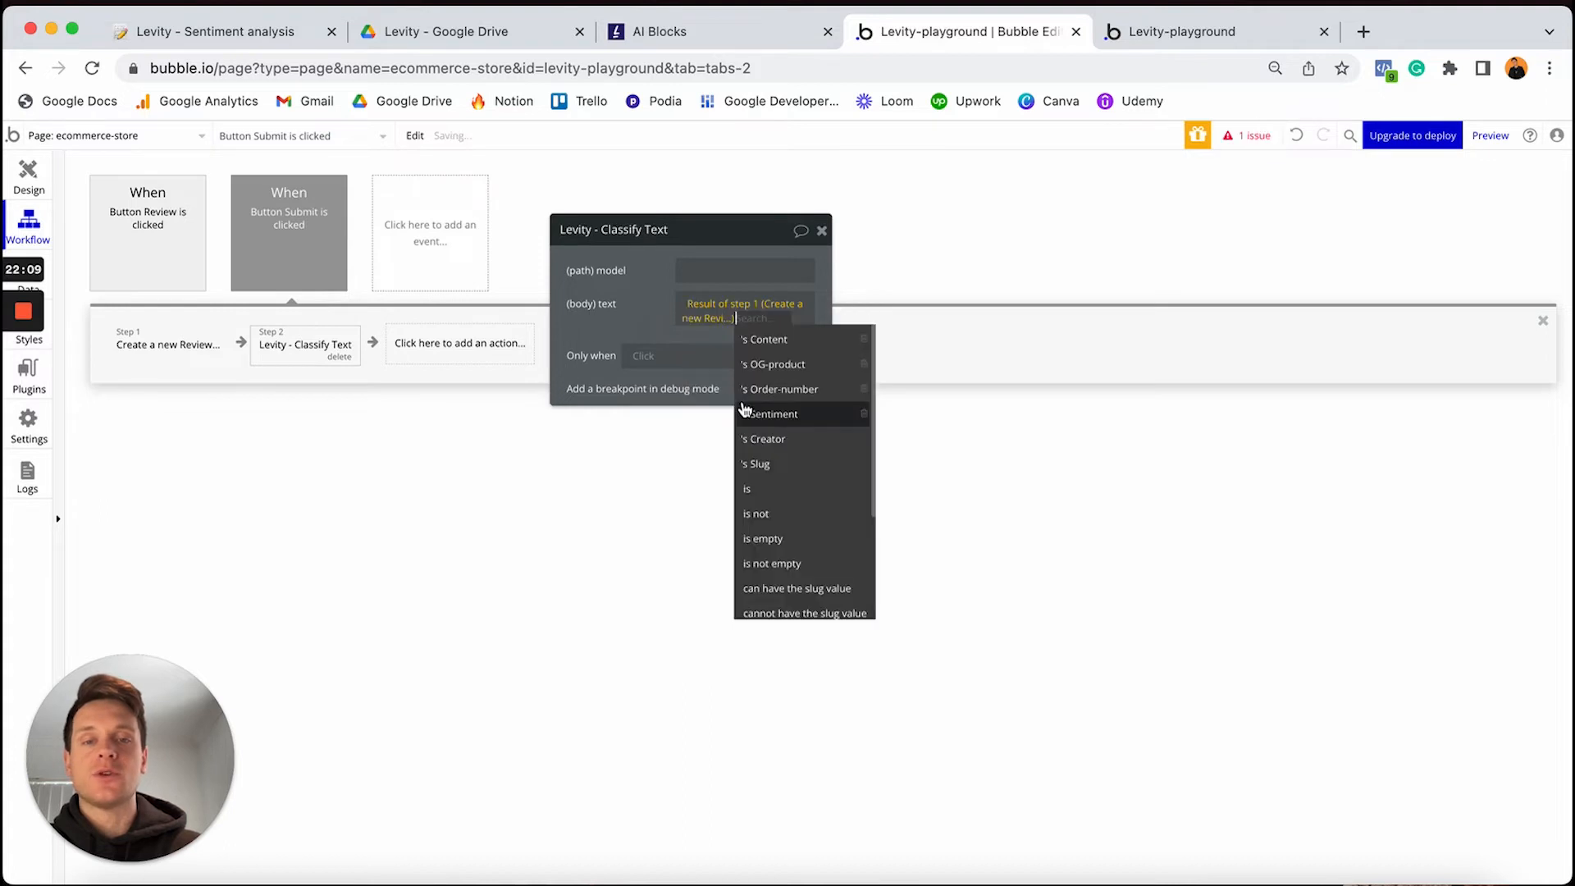
left_click(759, 340)
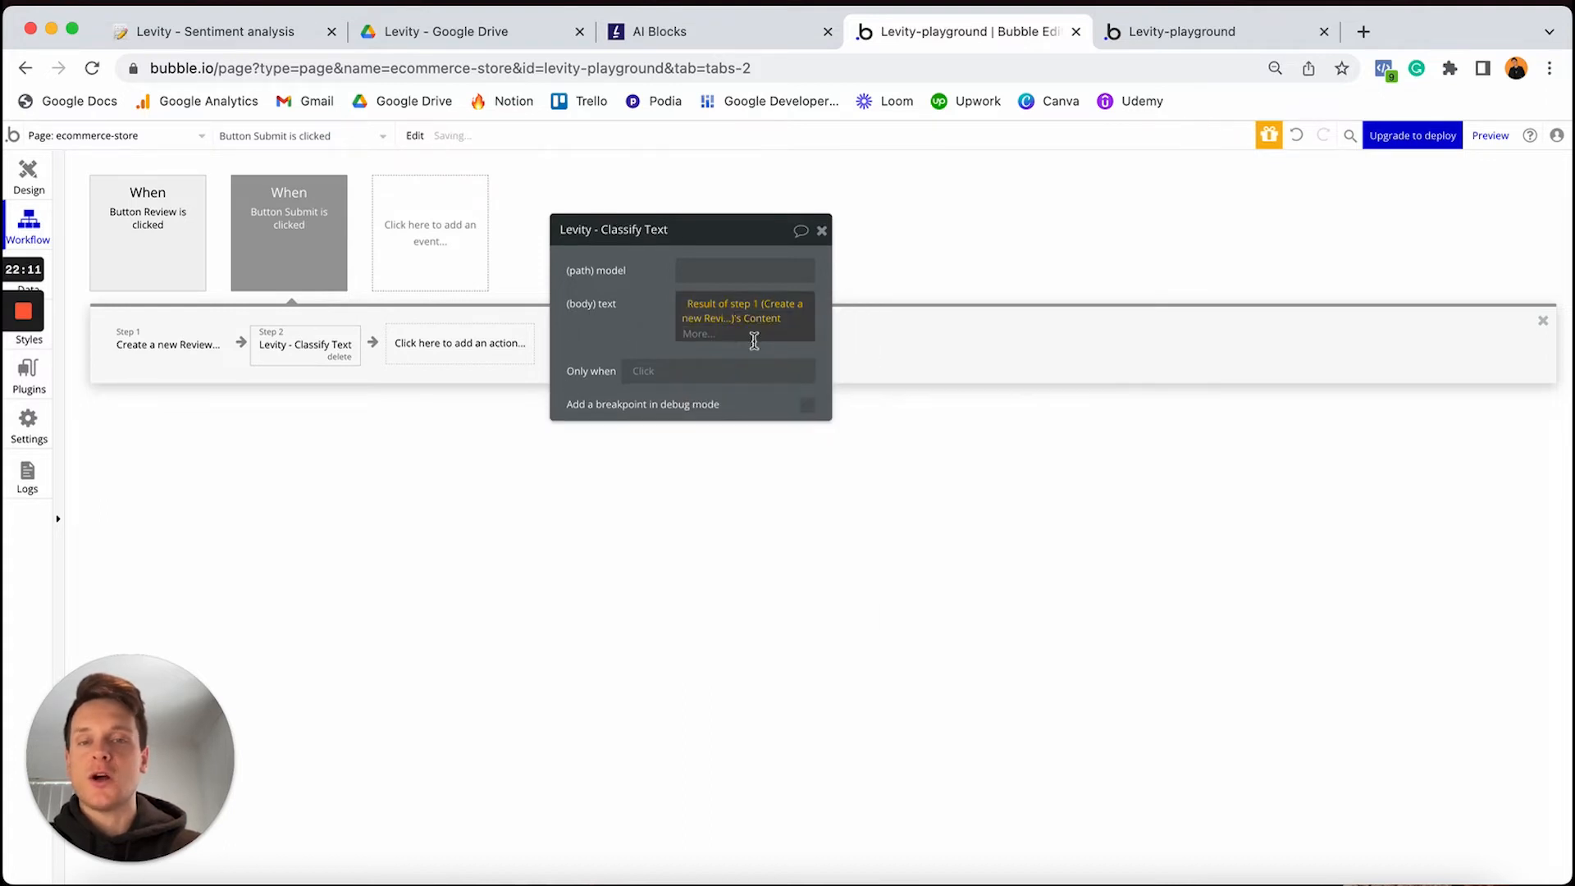
left_click(609, 340)
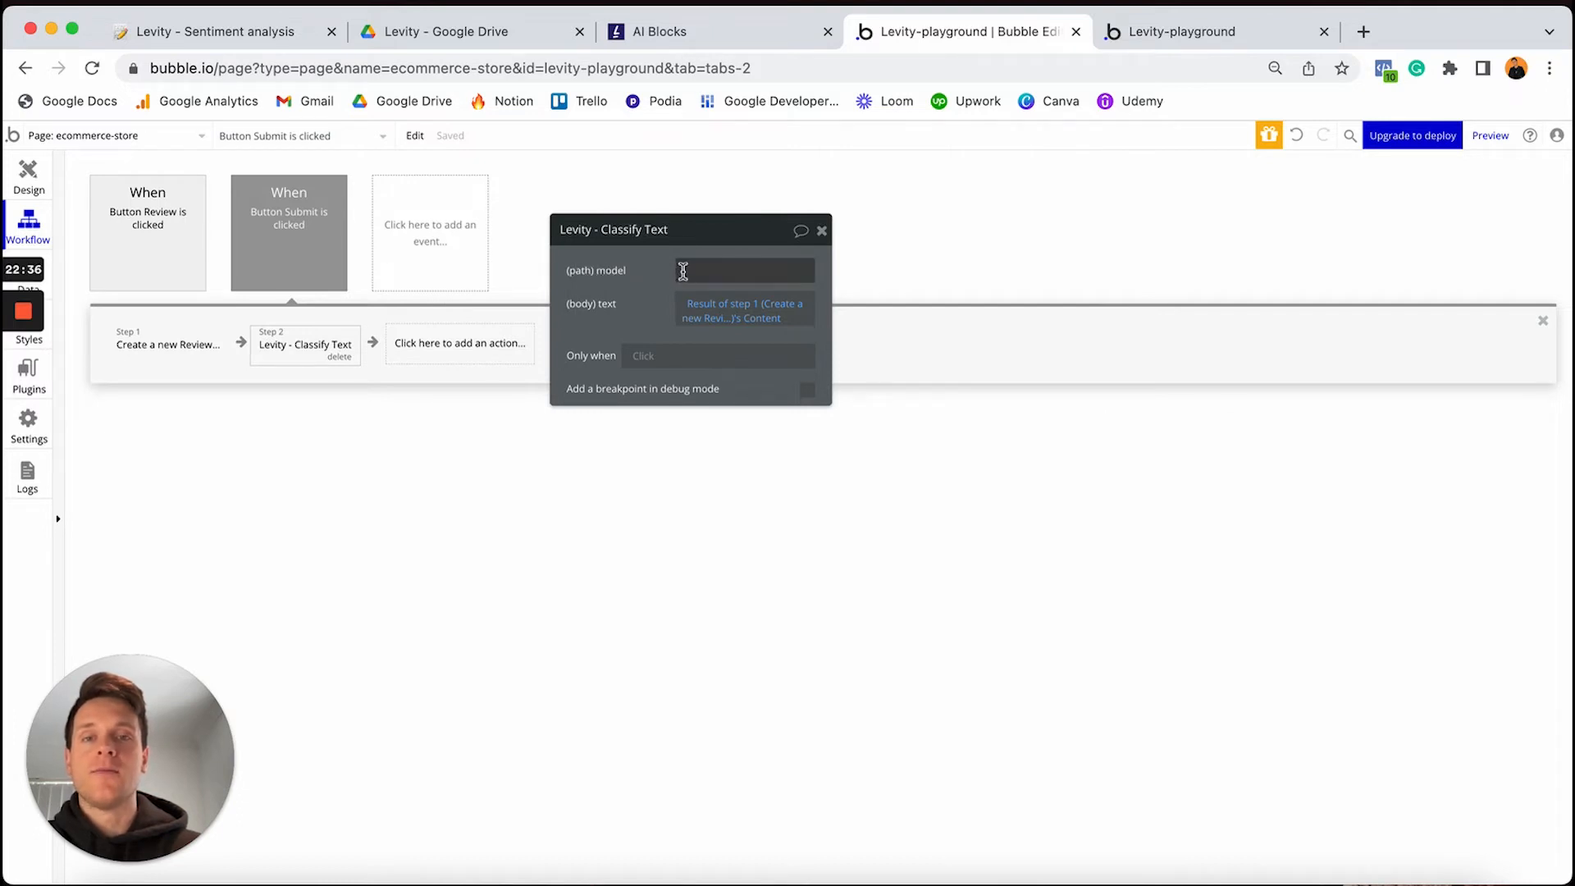
Copy the Classifier ID from Levity's Connect to API page and select Bubble's (path) model field
left_click(687, 31)
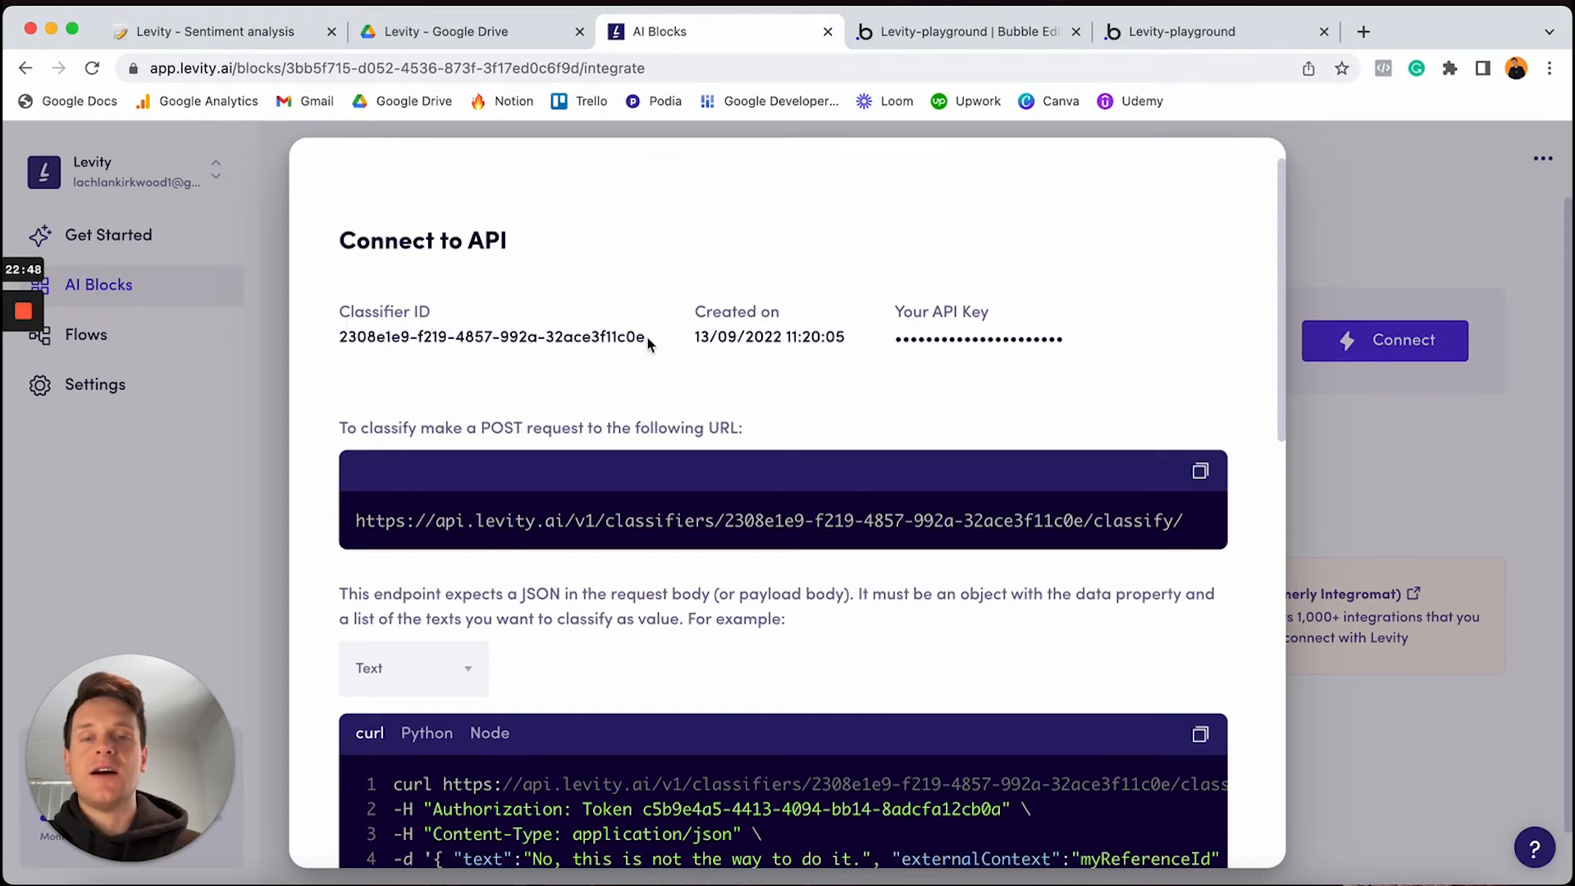
left_click_drag(648, 343, 338, 351)
key("super+c")
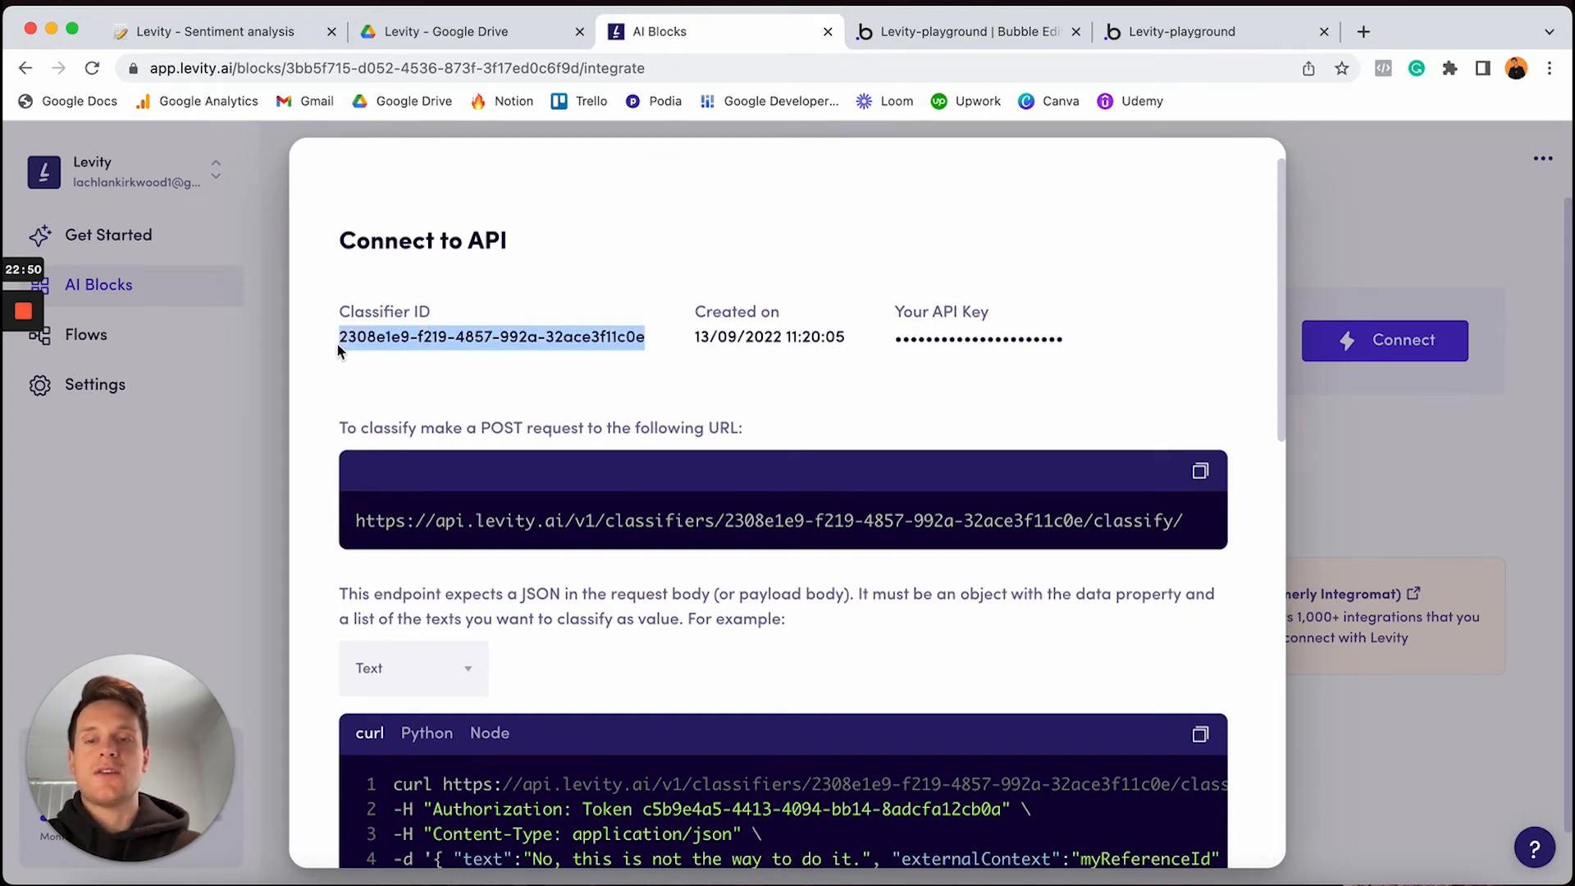
left_click(912, 38)
left_click(691, 271)
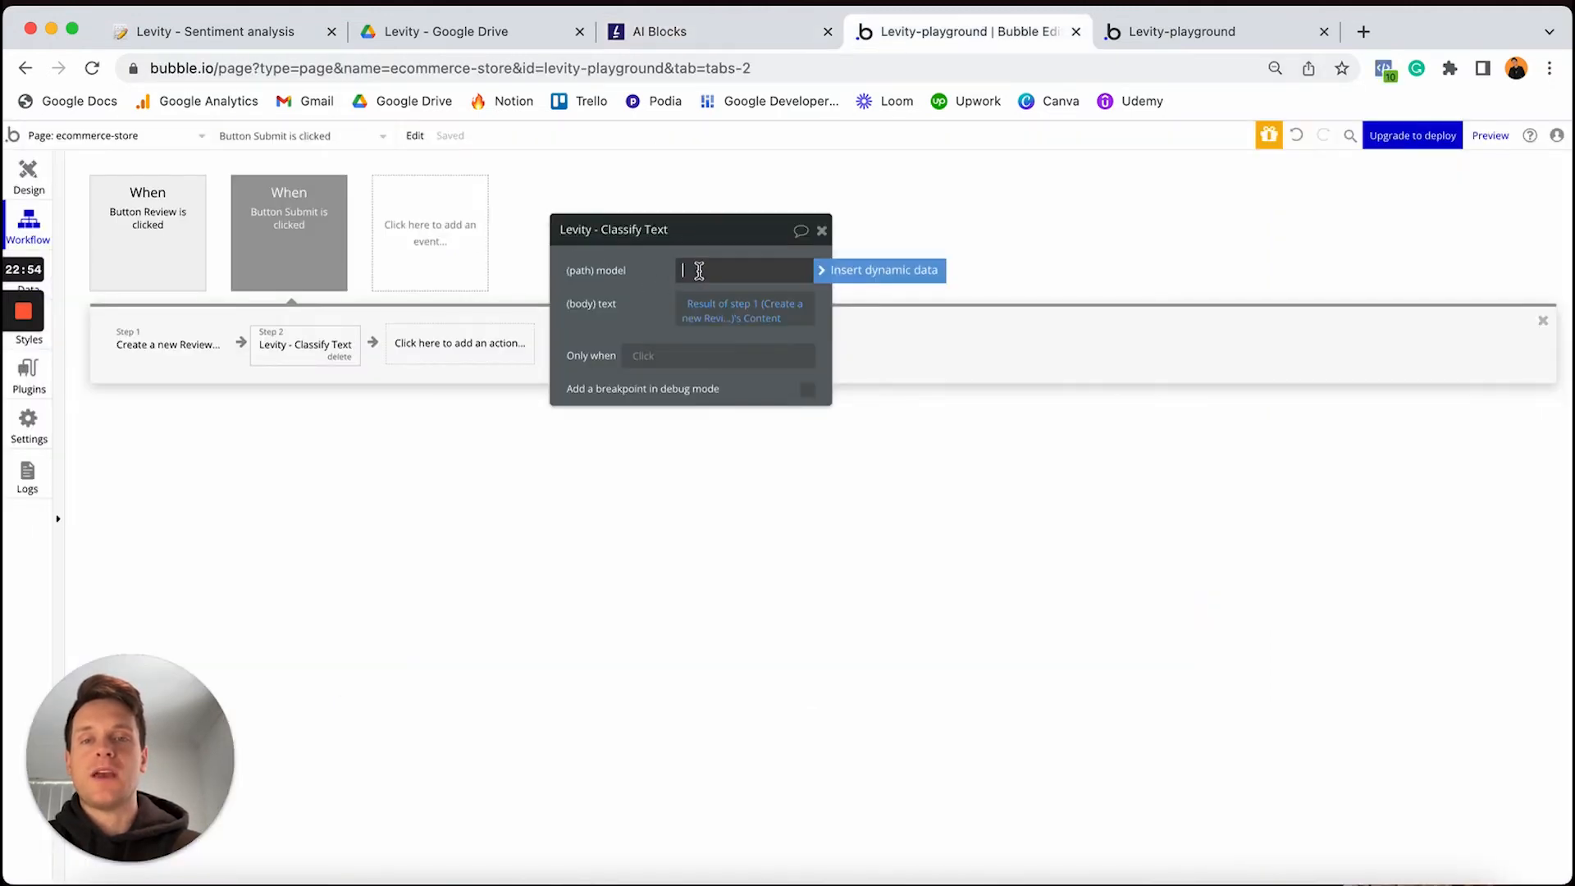
Paste the Levity Classifier ID as the Classify Text (path) model, then add another action
key("super+v")
left_click(632, 283)
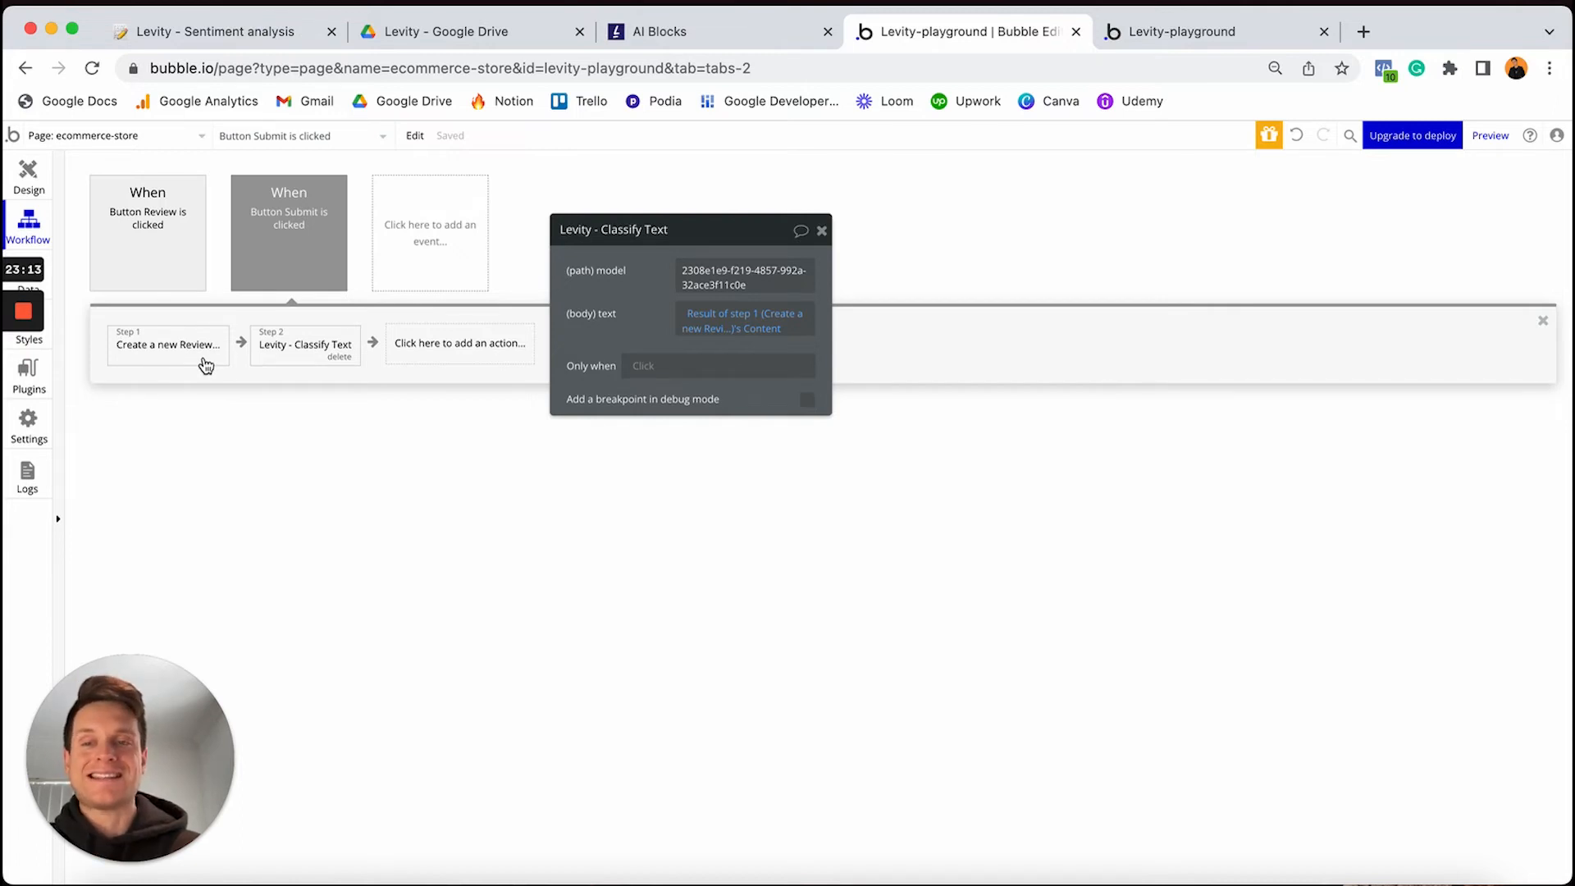
left_click(416, 351)
mouse_move(464, 451)
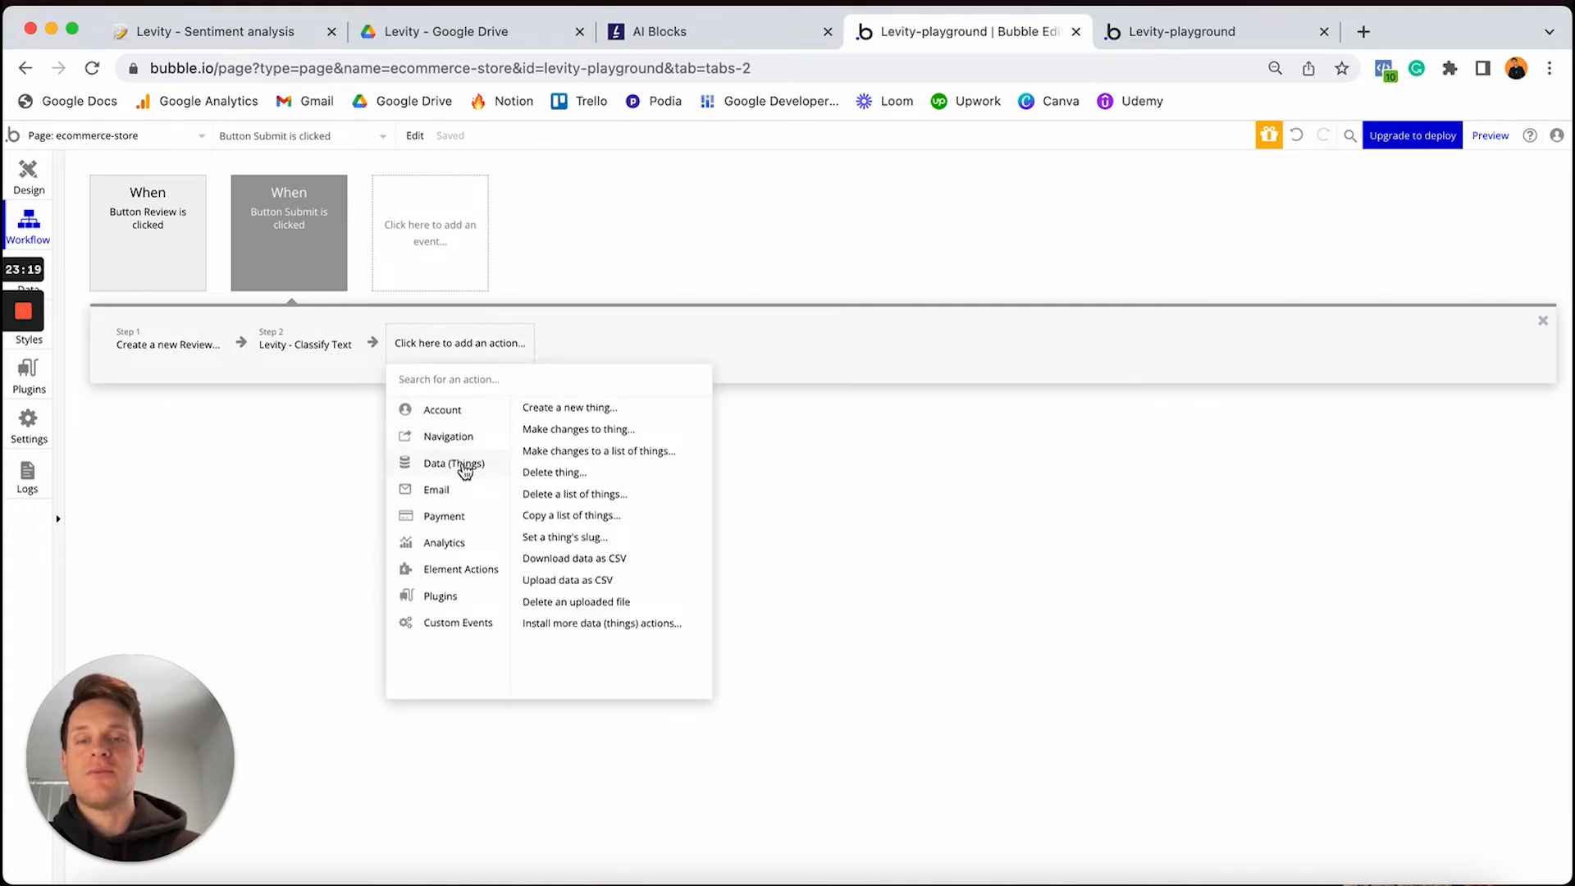
Add a 'Make changes to thing' step targeting Result of step 1
left_click(576, 430)
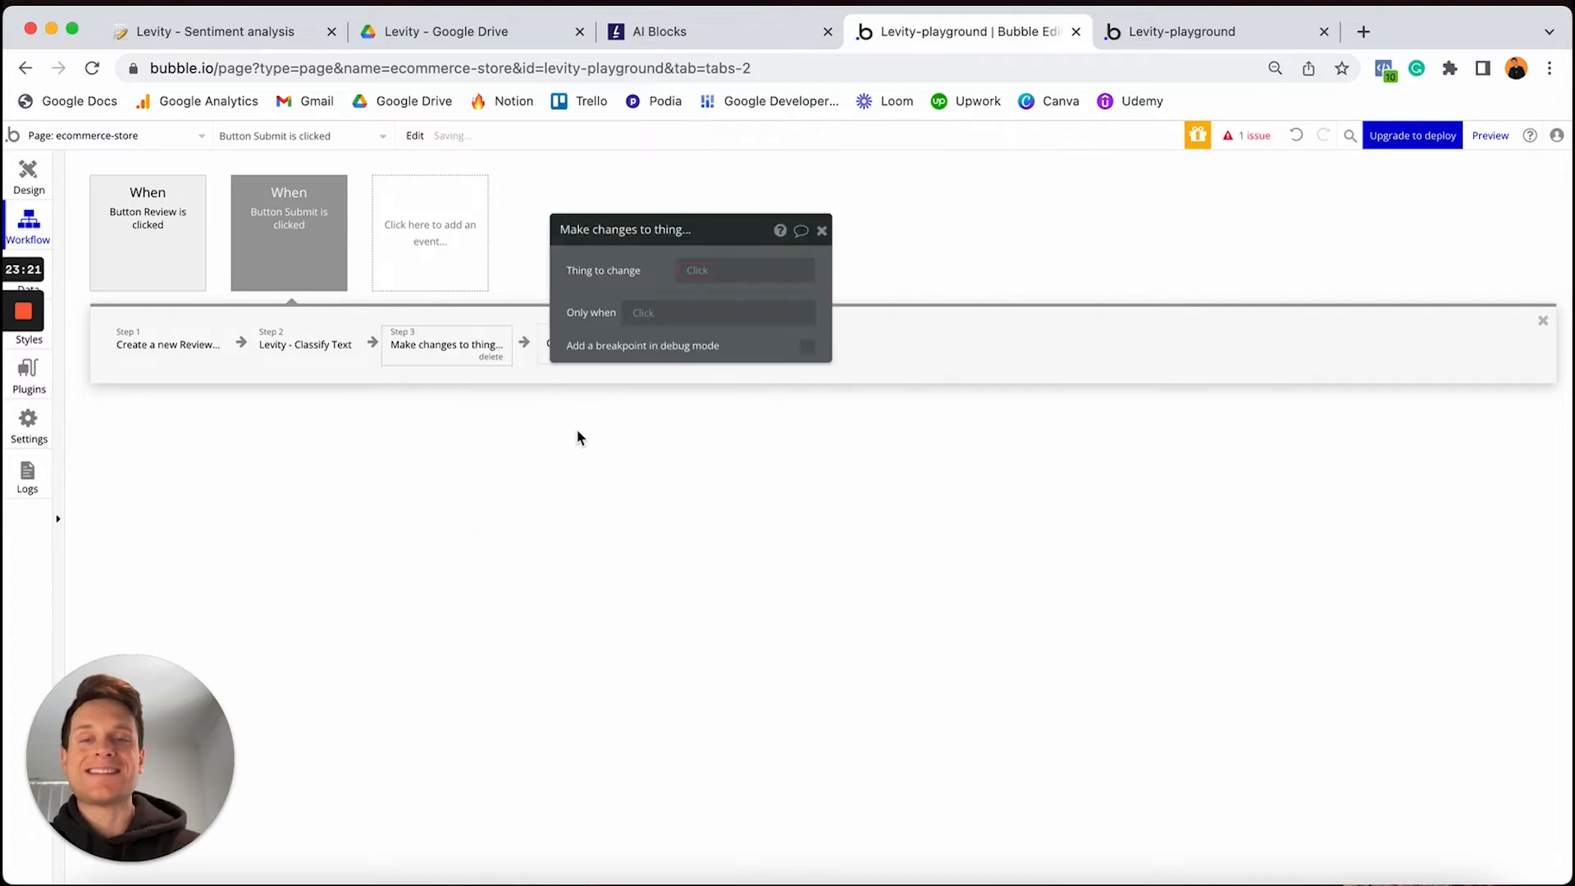
left_click(693, 274)
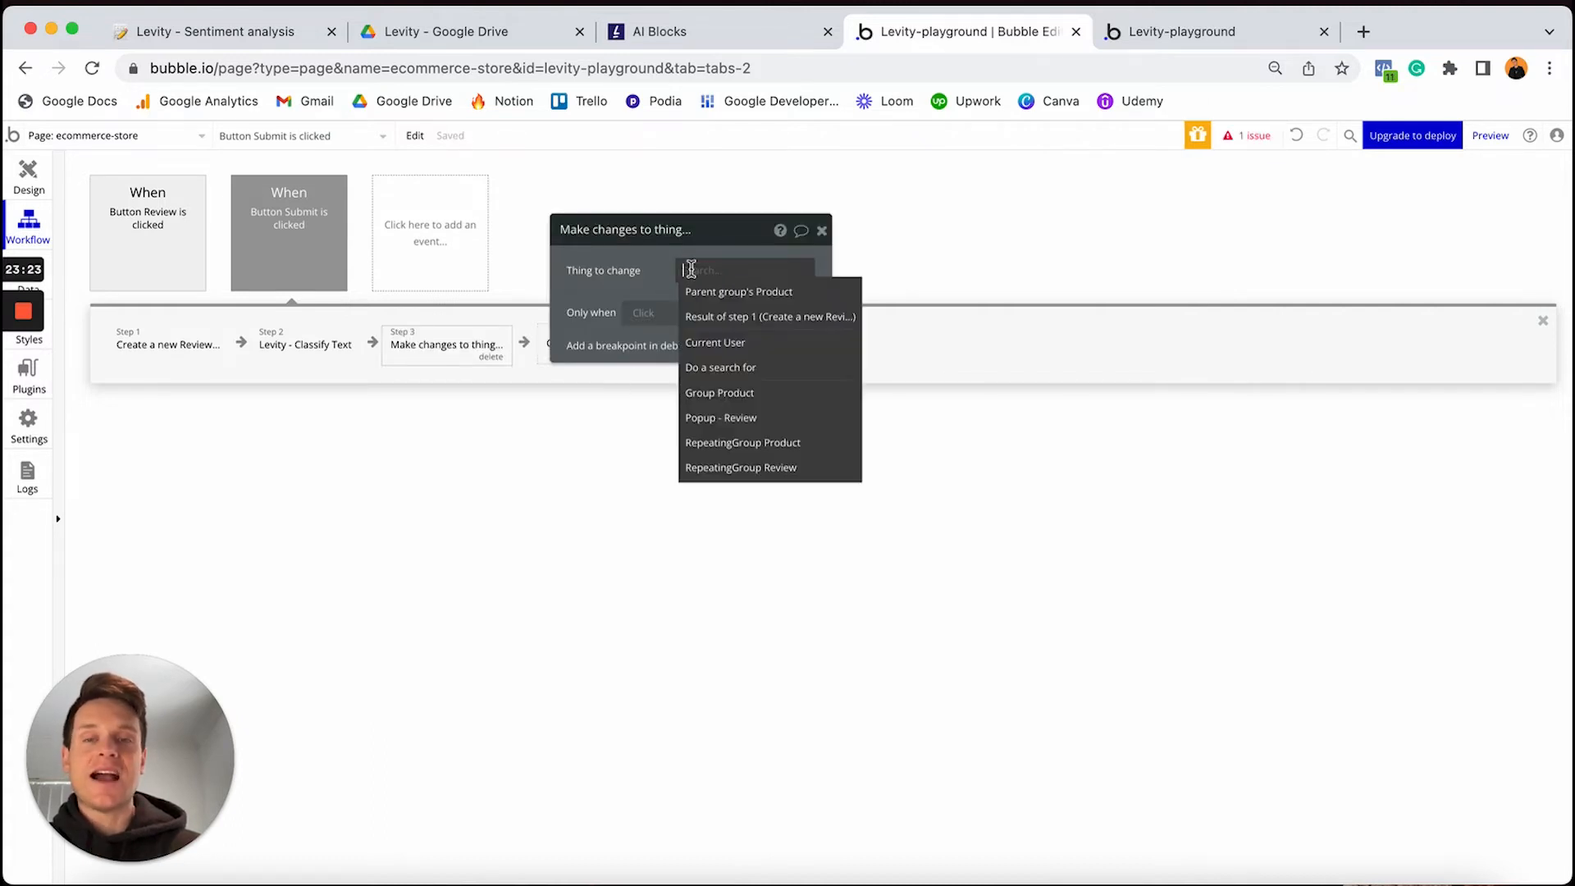
left_click(727, 319)
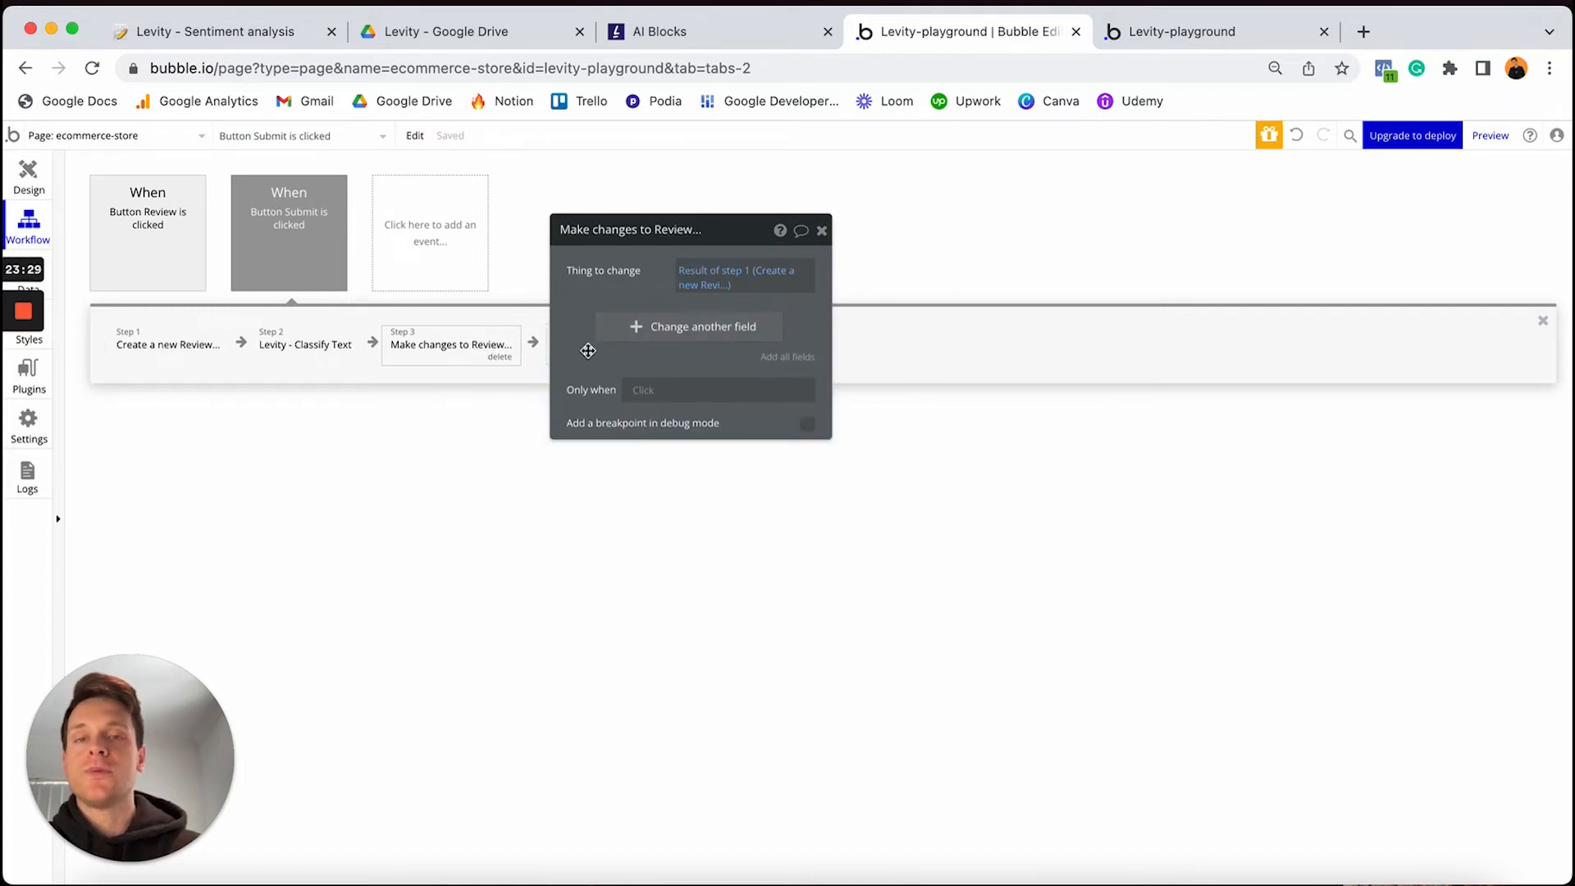
Set the Review's Sentiment to Result of step 2's predictions mostLikelyLabel
left_click(632, 337)
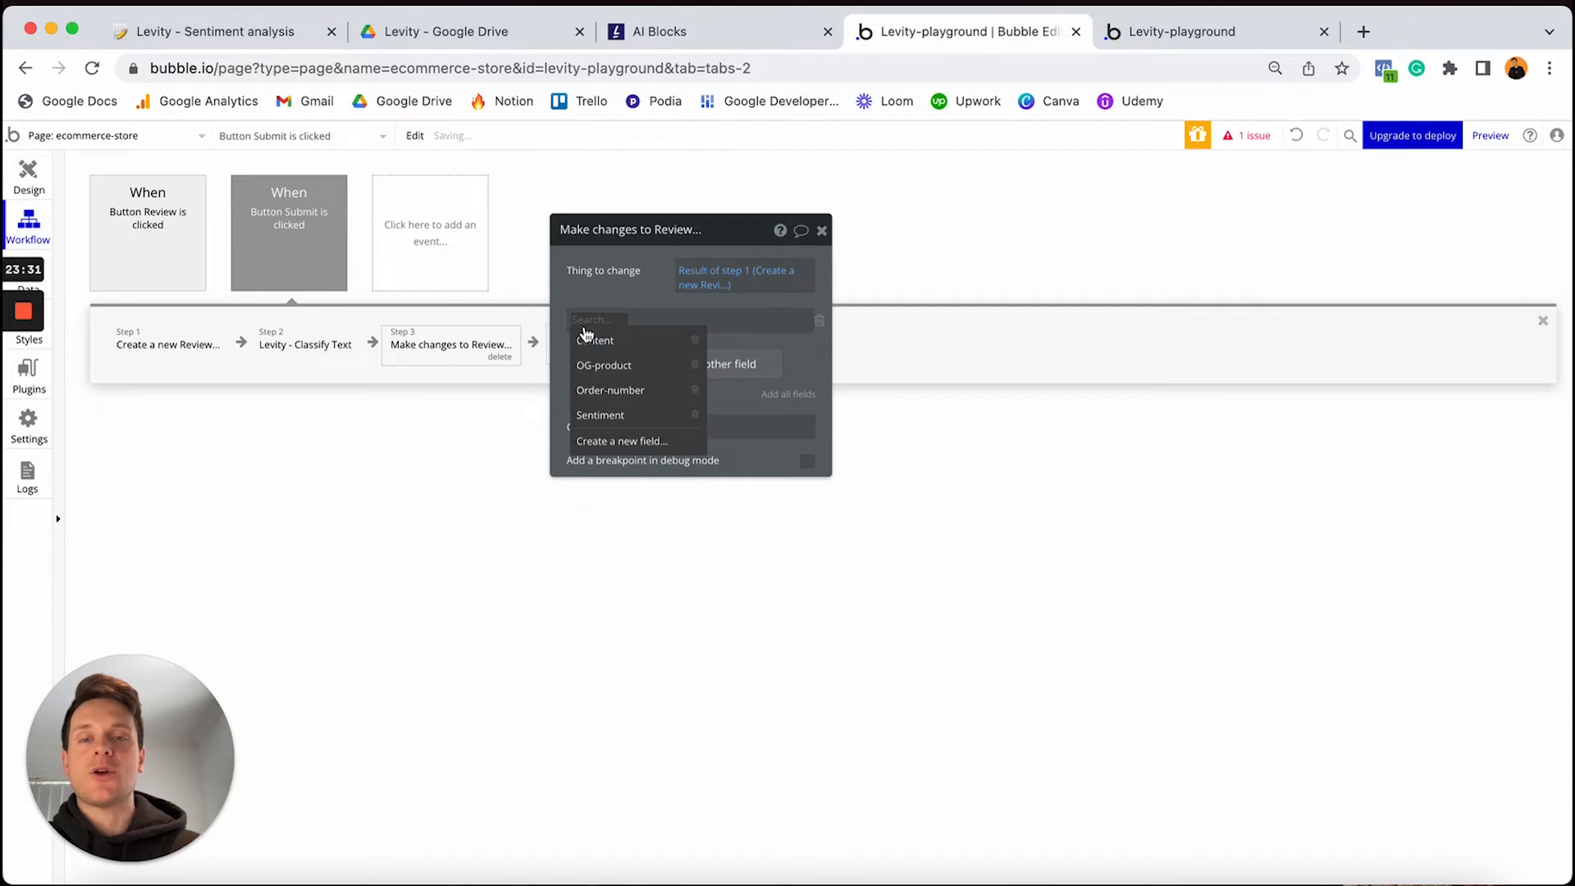
left_click(632, 416)
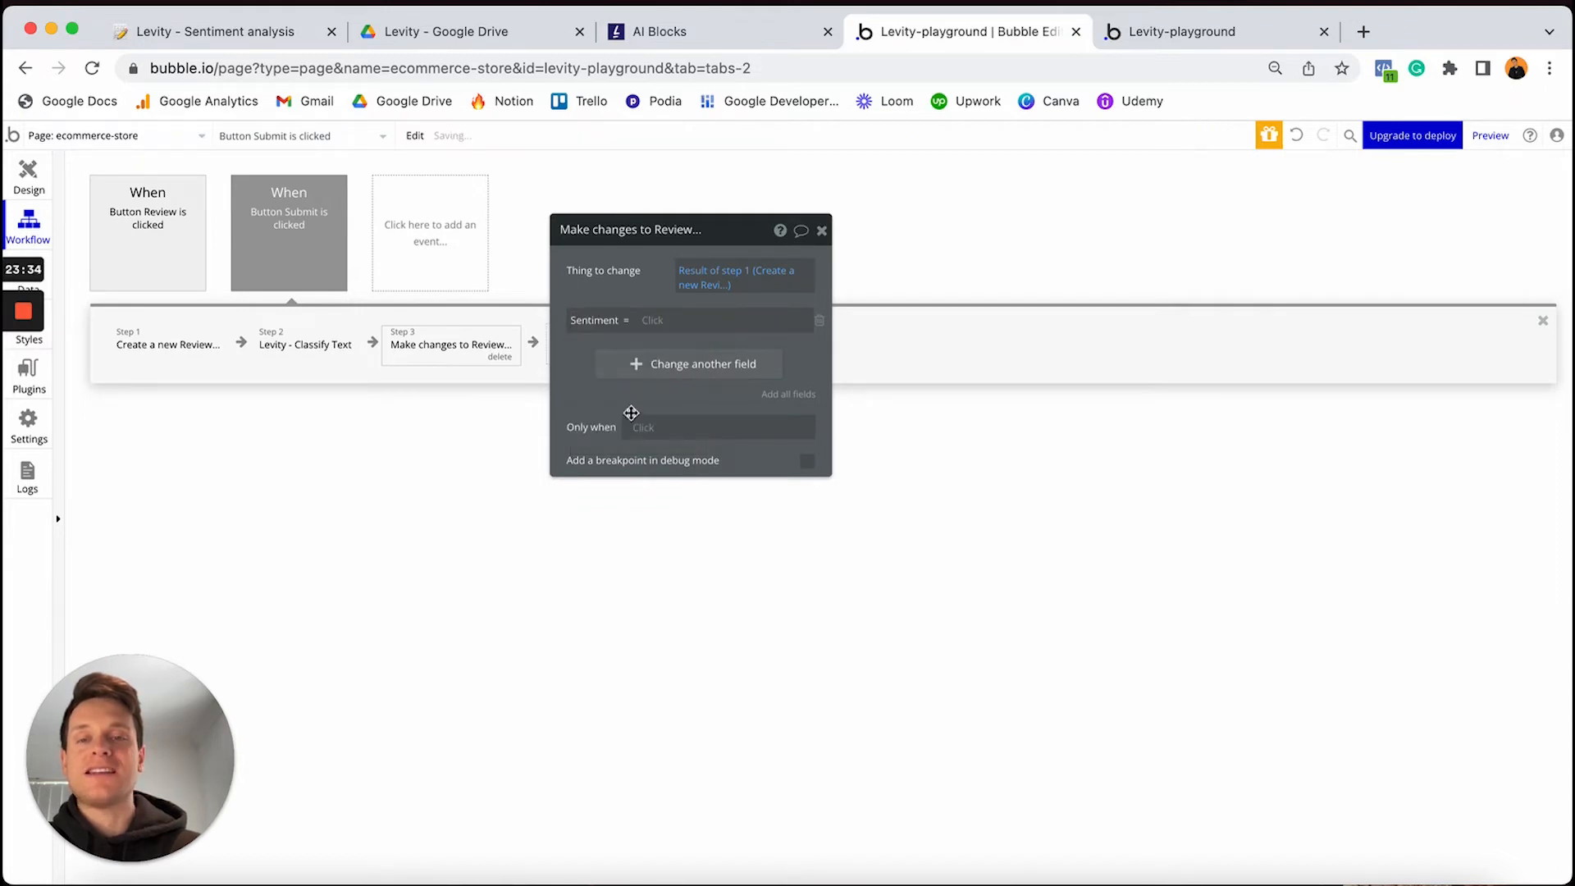
left_click(662, 320)
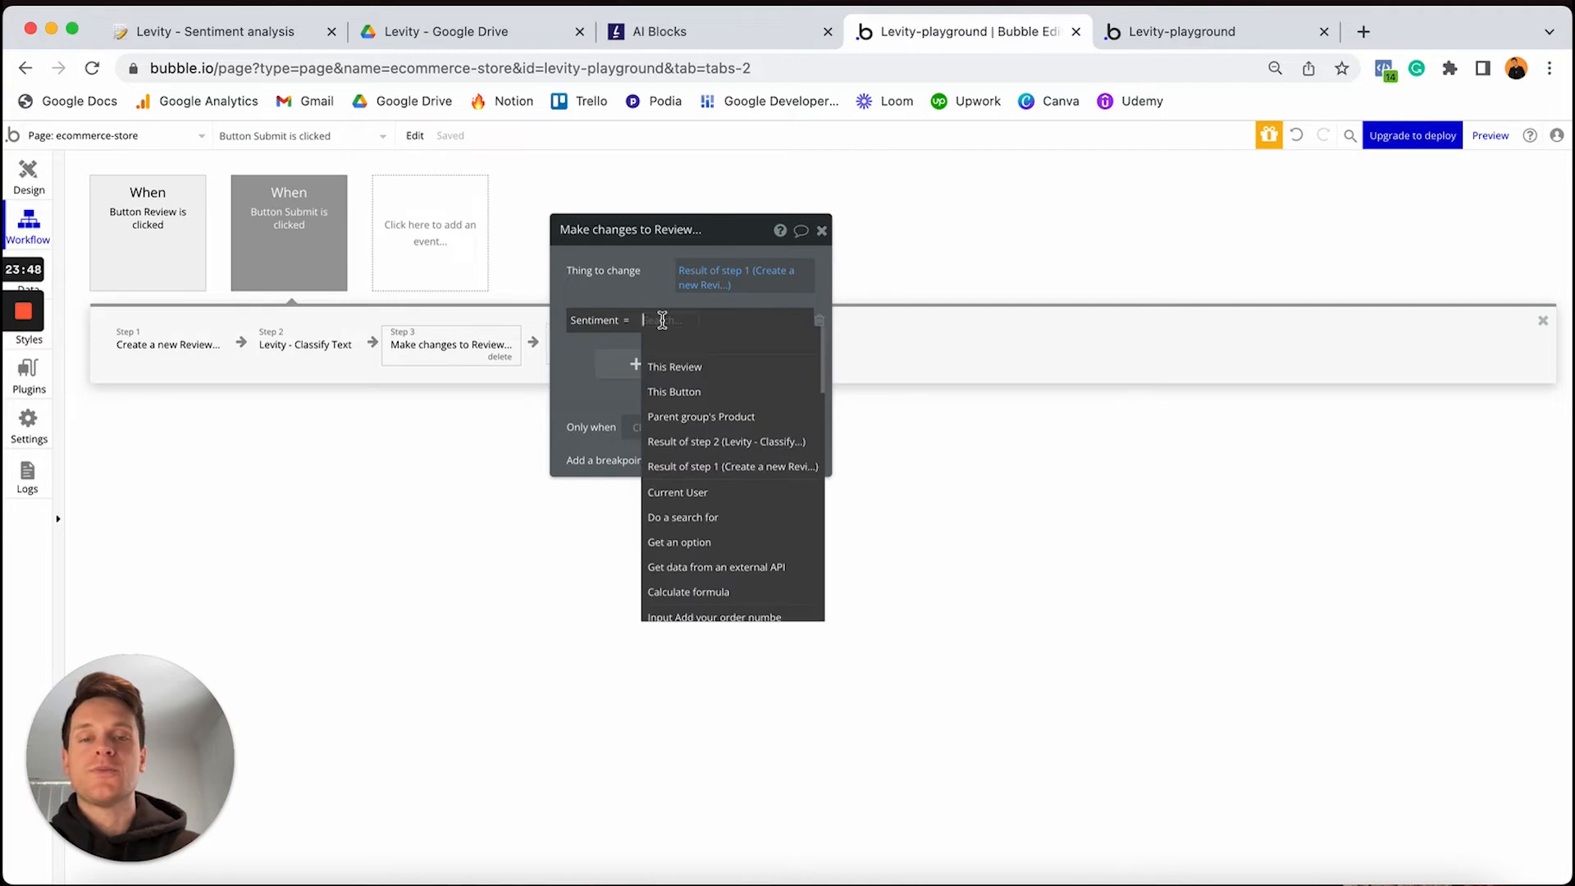
left_click(695, 445)
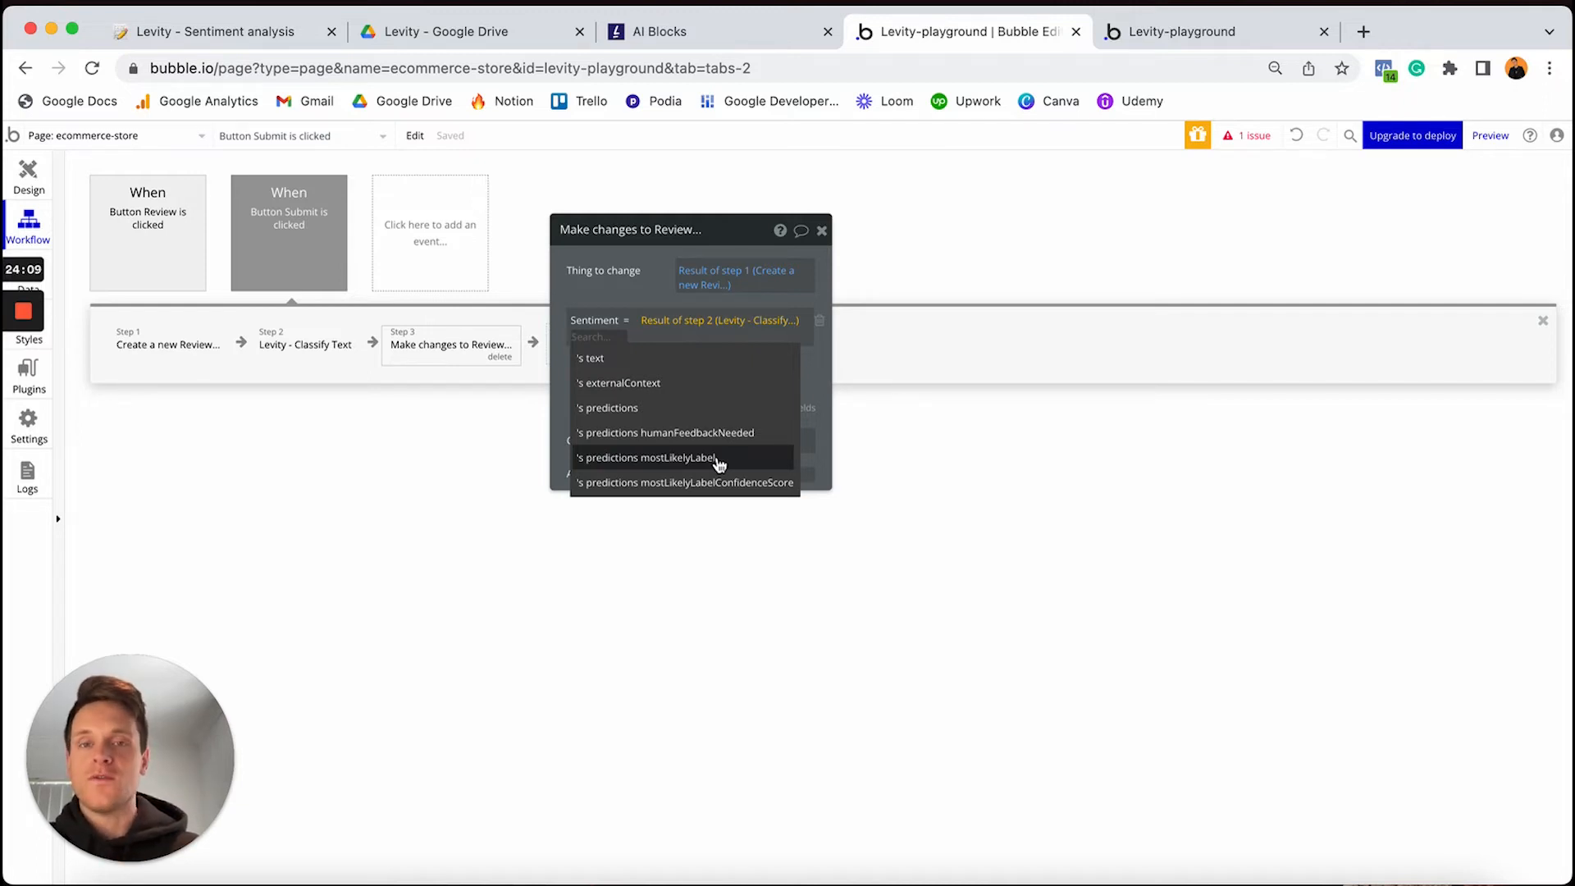
left_click(719, 461)
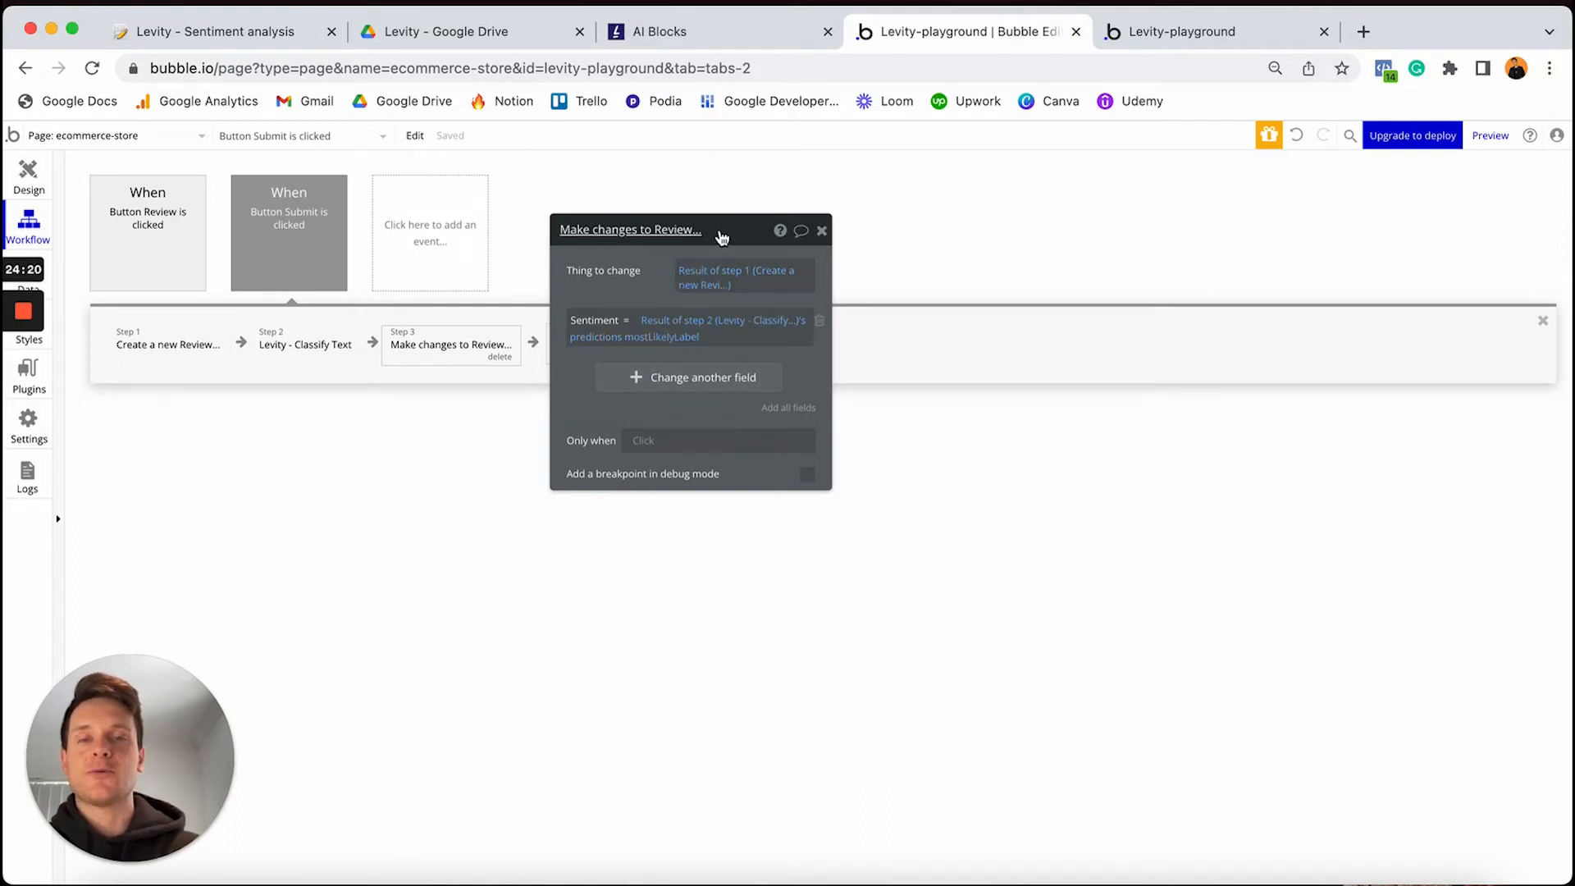
left_click_drag(722, 237, 950, 236)
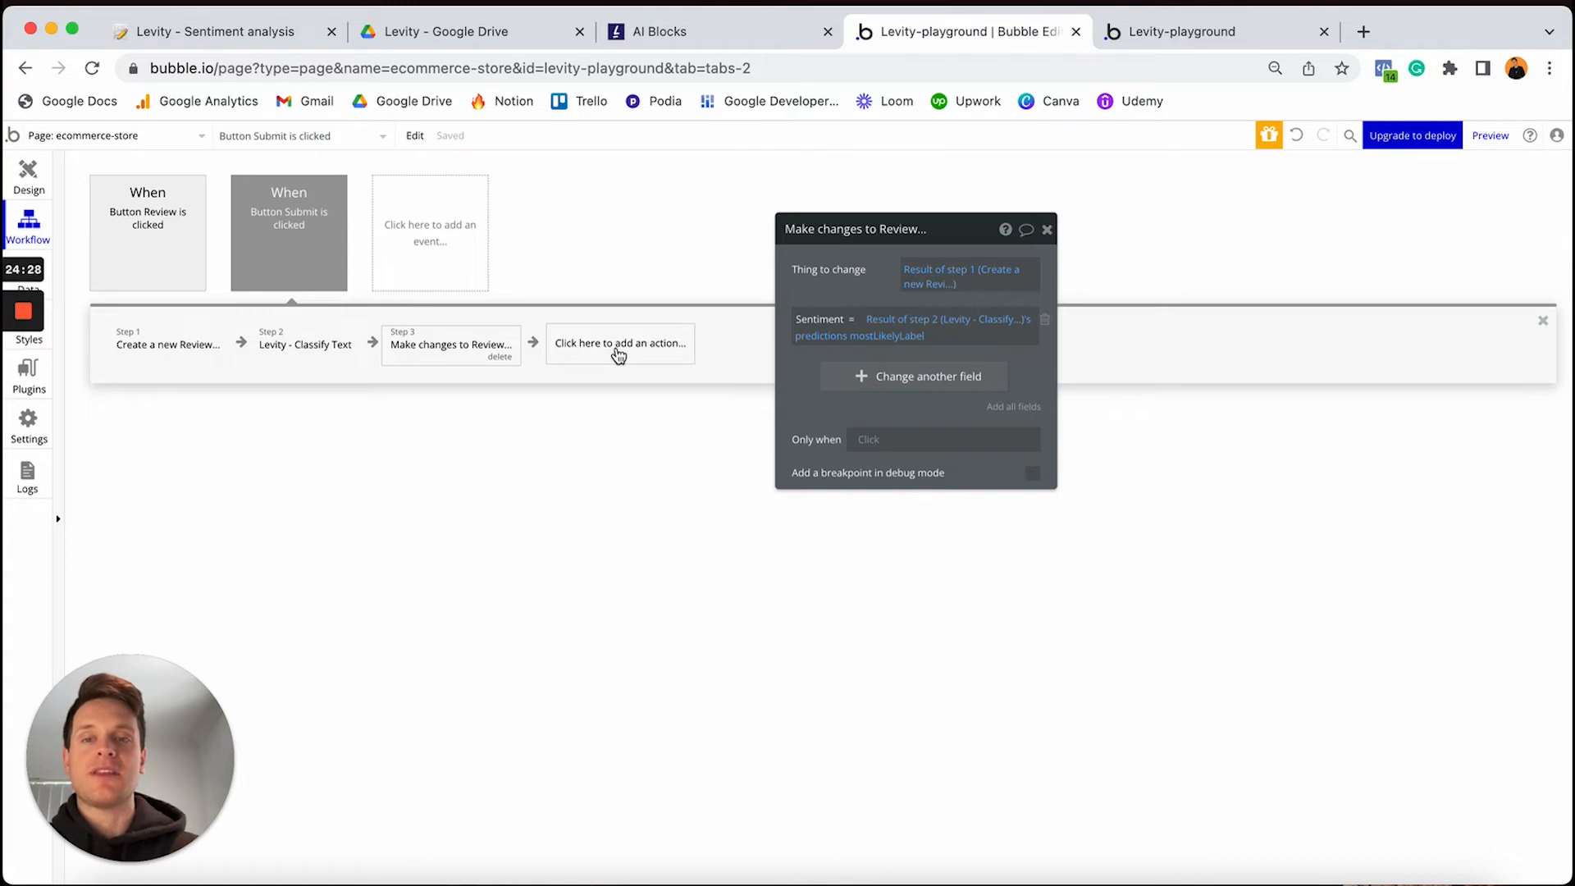
Add a Hide element action for Popup - Review as the workflow's fourth step
left_click(619, 346)
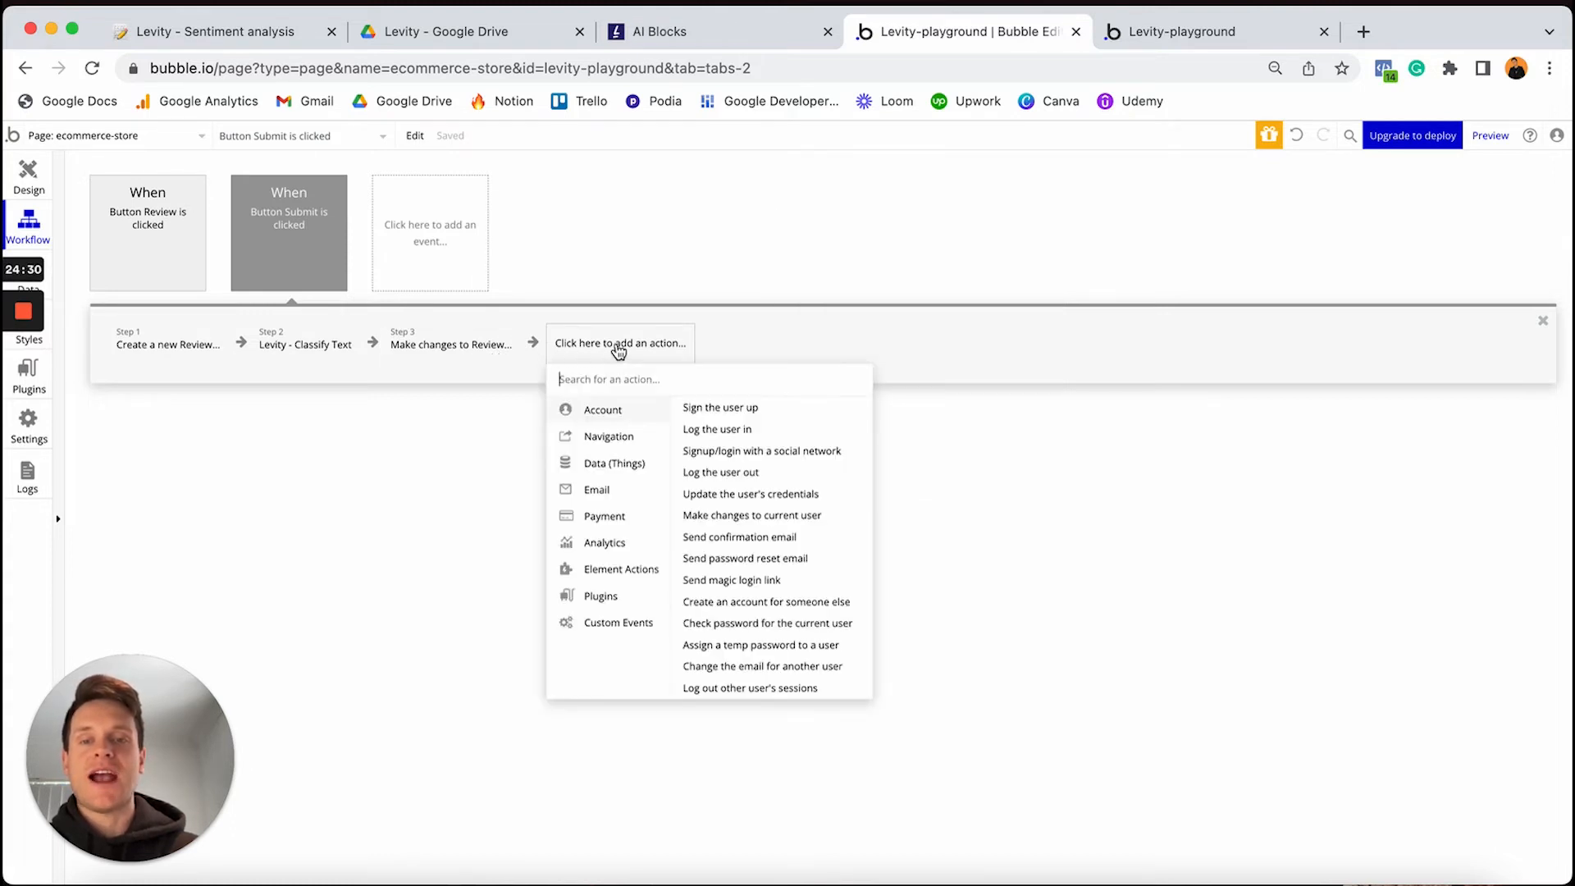
mouse_move(615, 577)
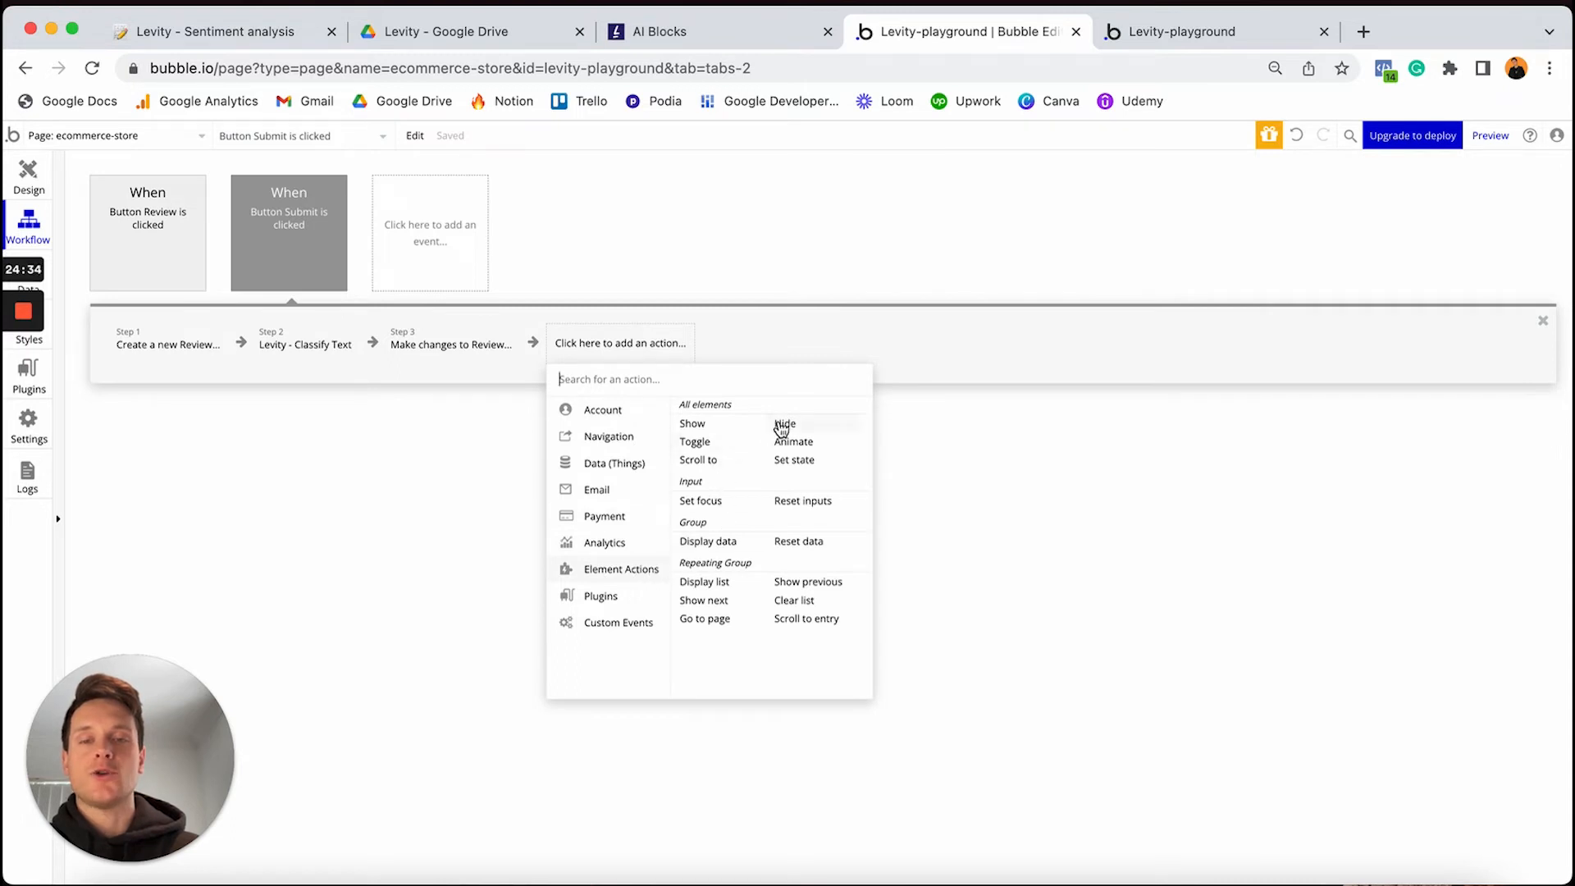
left_click(783, 423)
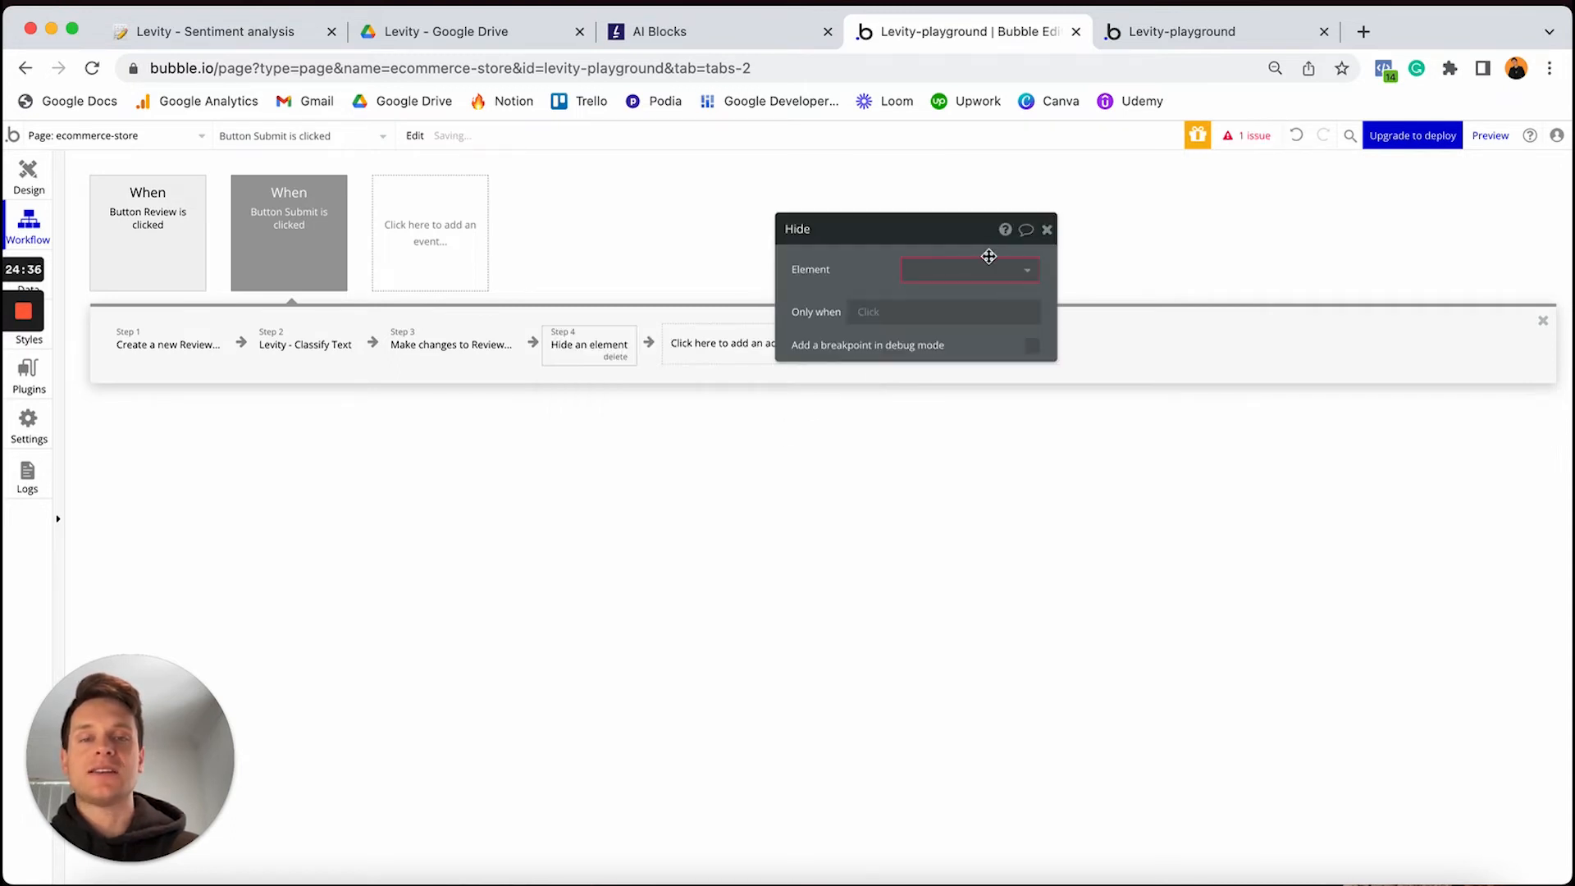
left_click(992, 267)
left_click(948, 302)
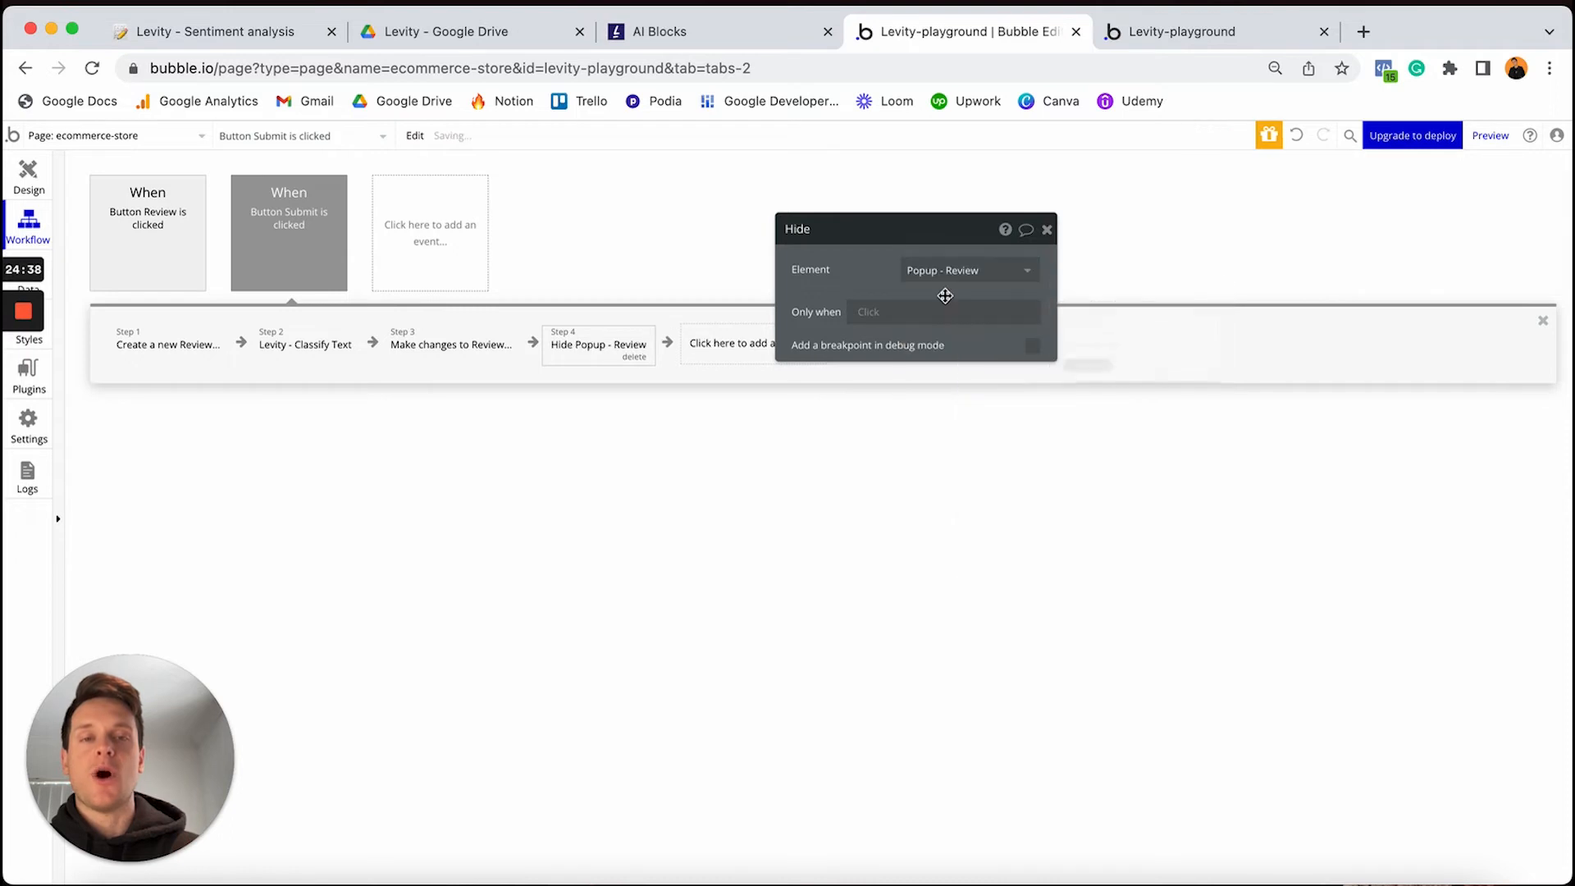
left_click_drag(900, 238, 1068, 234)
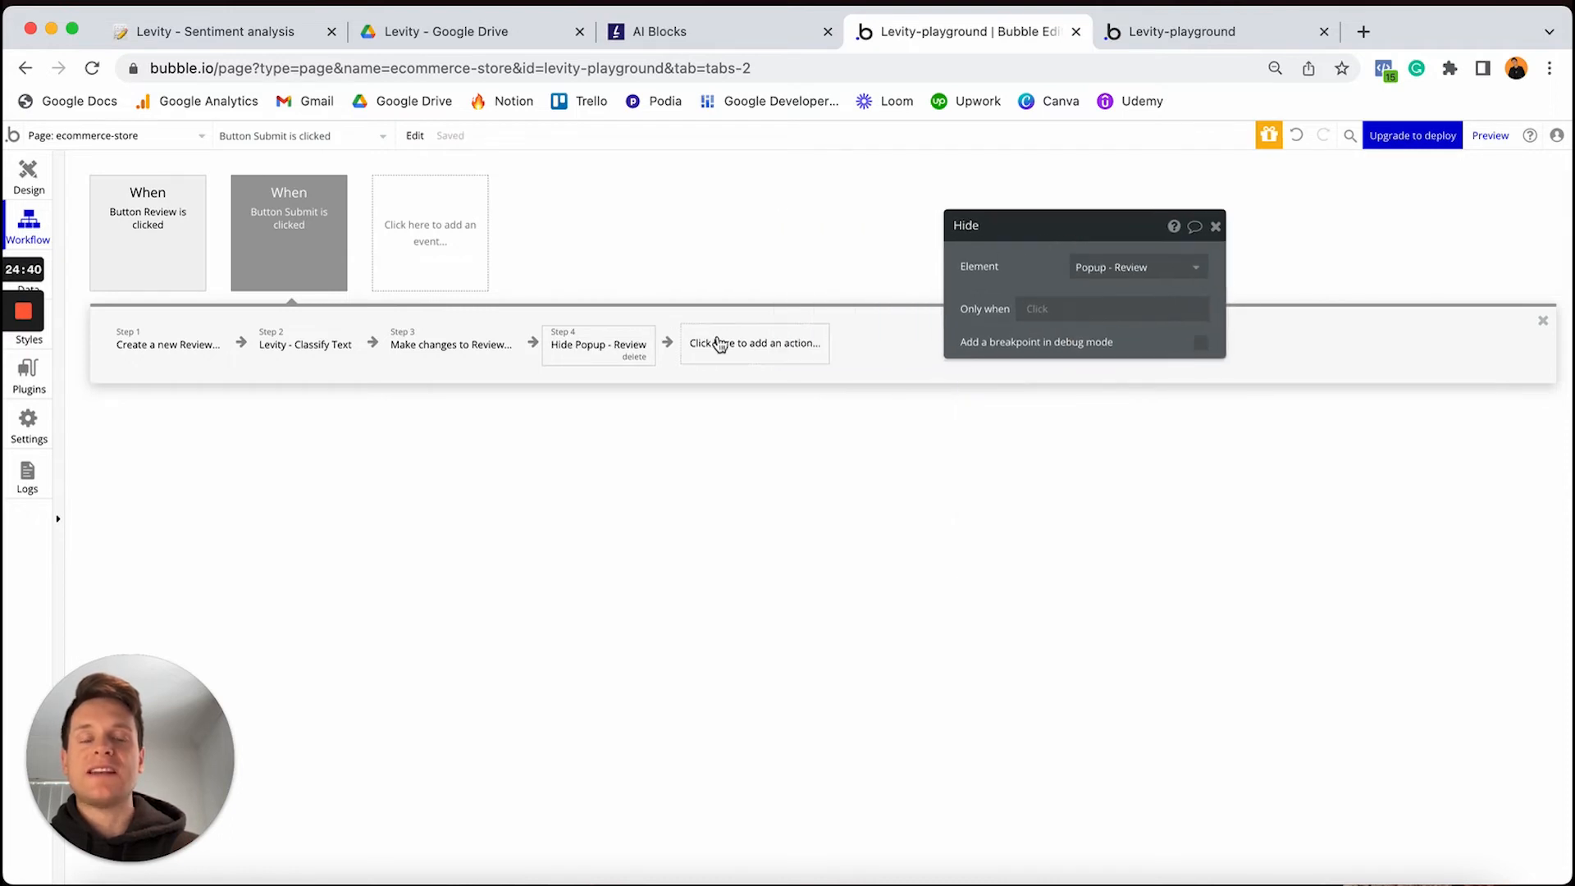
Add Reset relevant inputs as the Submit workflow's fifth action, then return to the Design view
left_click(721, 345)
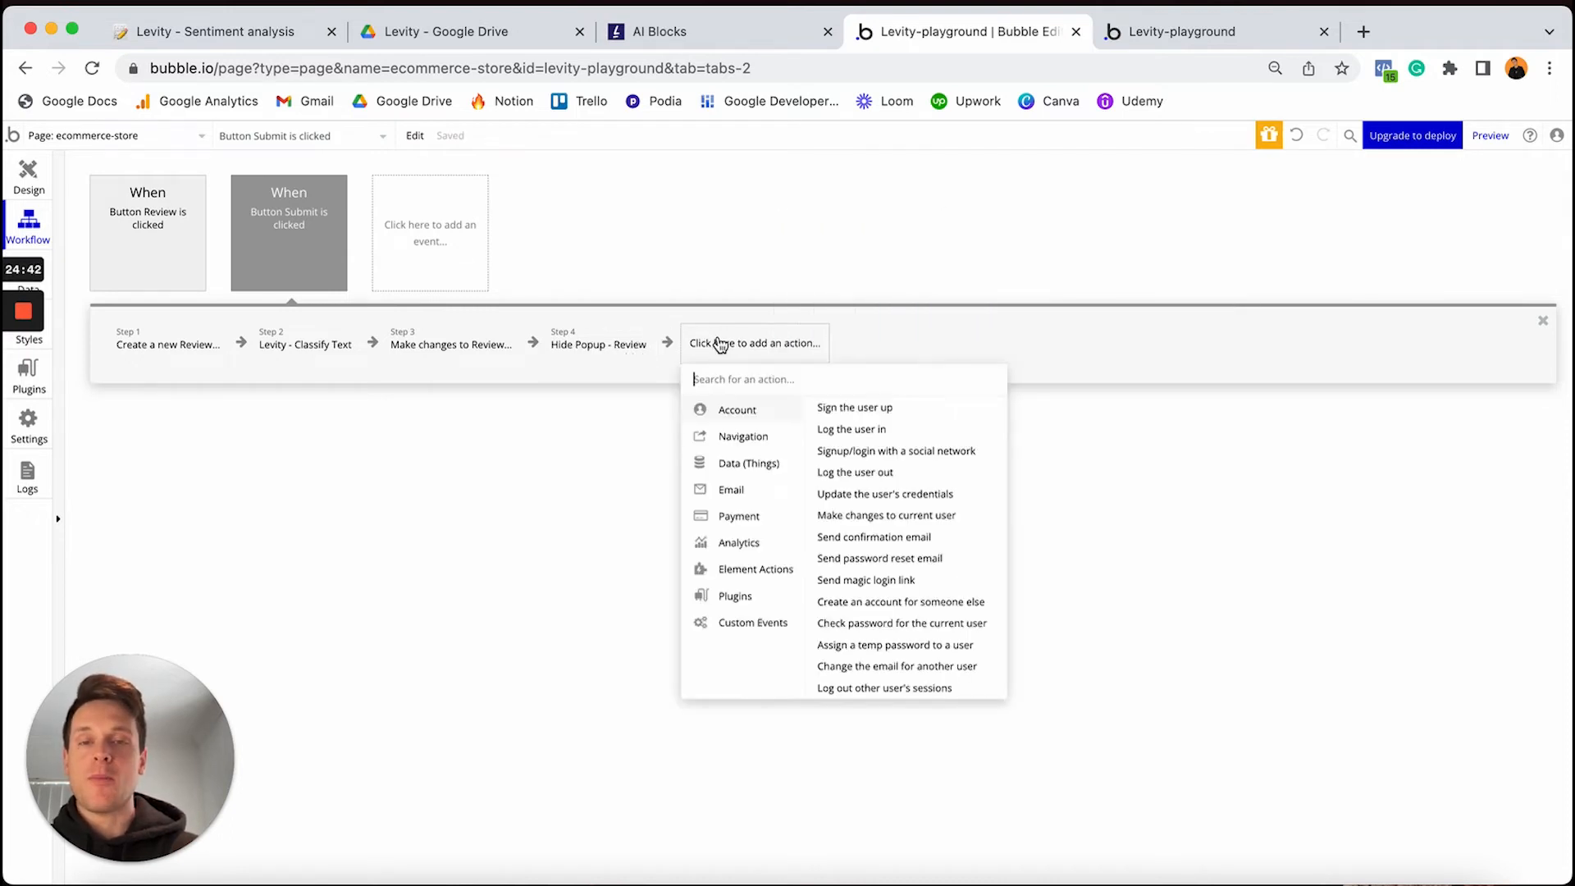
type("res")
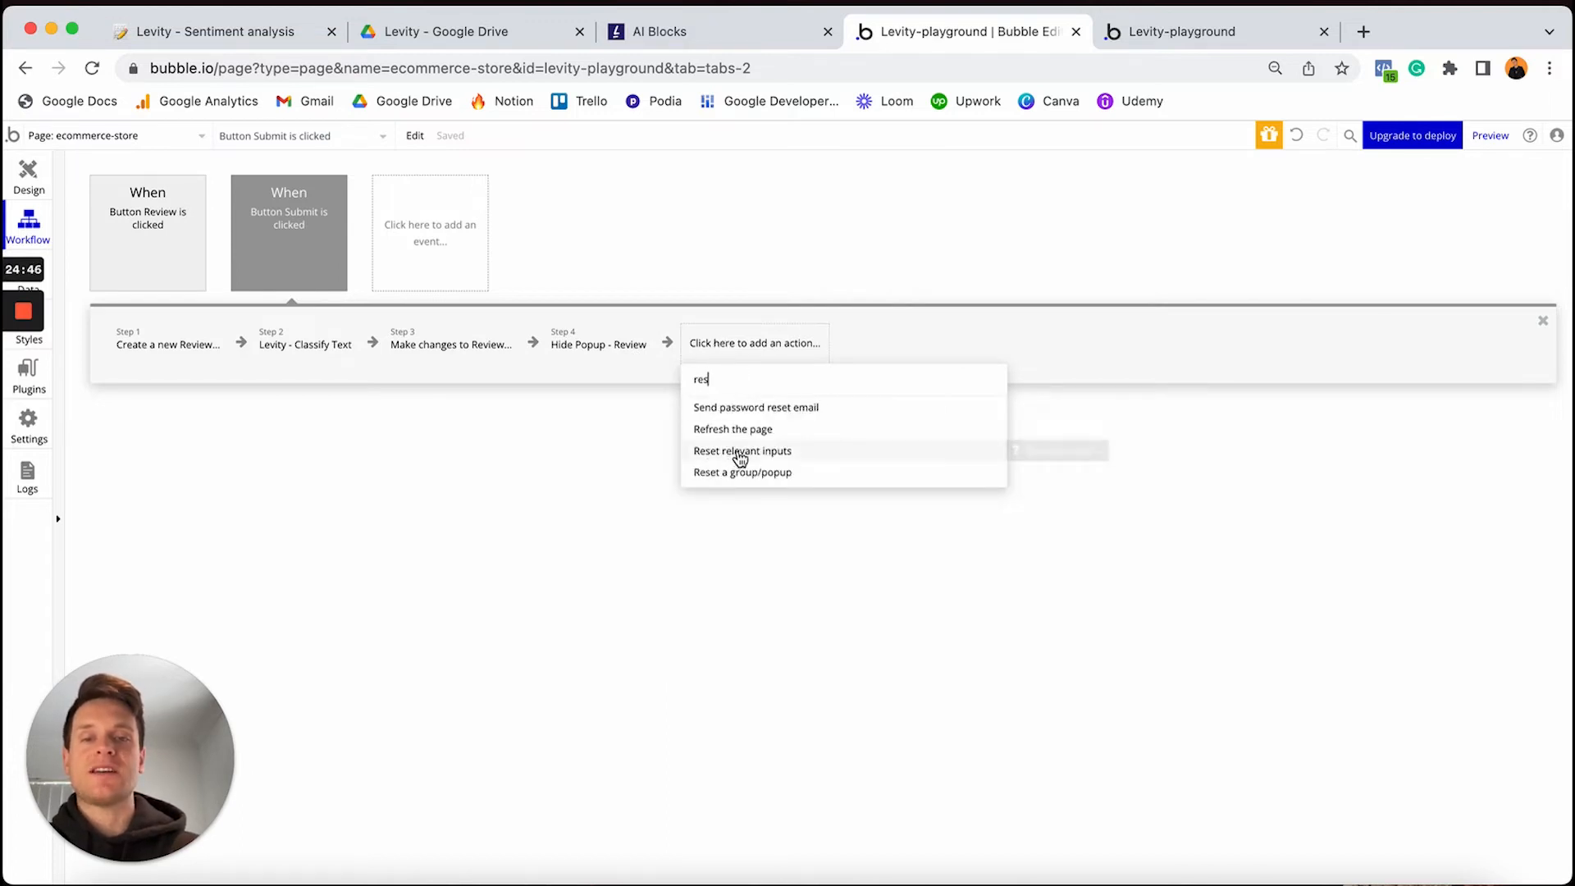
left_click(739, 452)
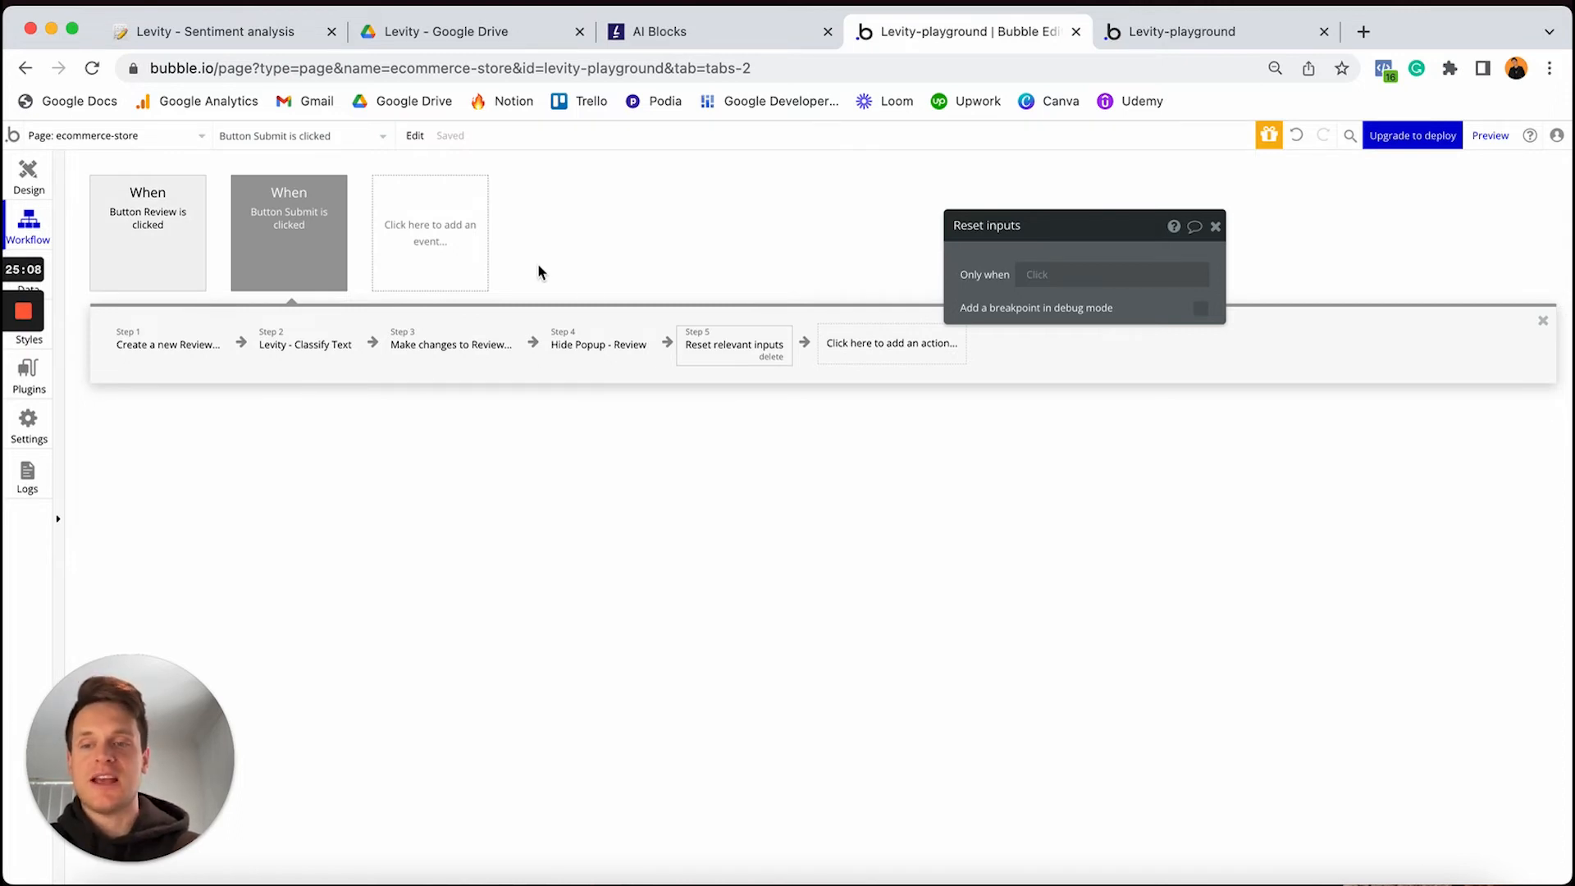
left_click(29, 184)
Close the review popup and the page properties panel, then scroll down the page
left_click(668, 474)
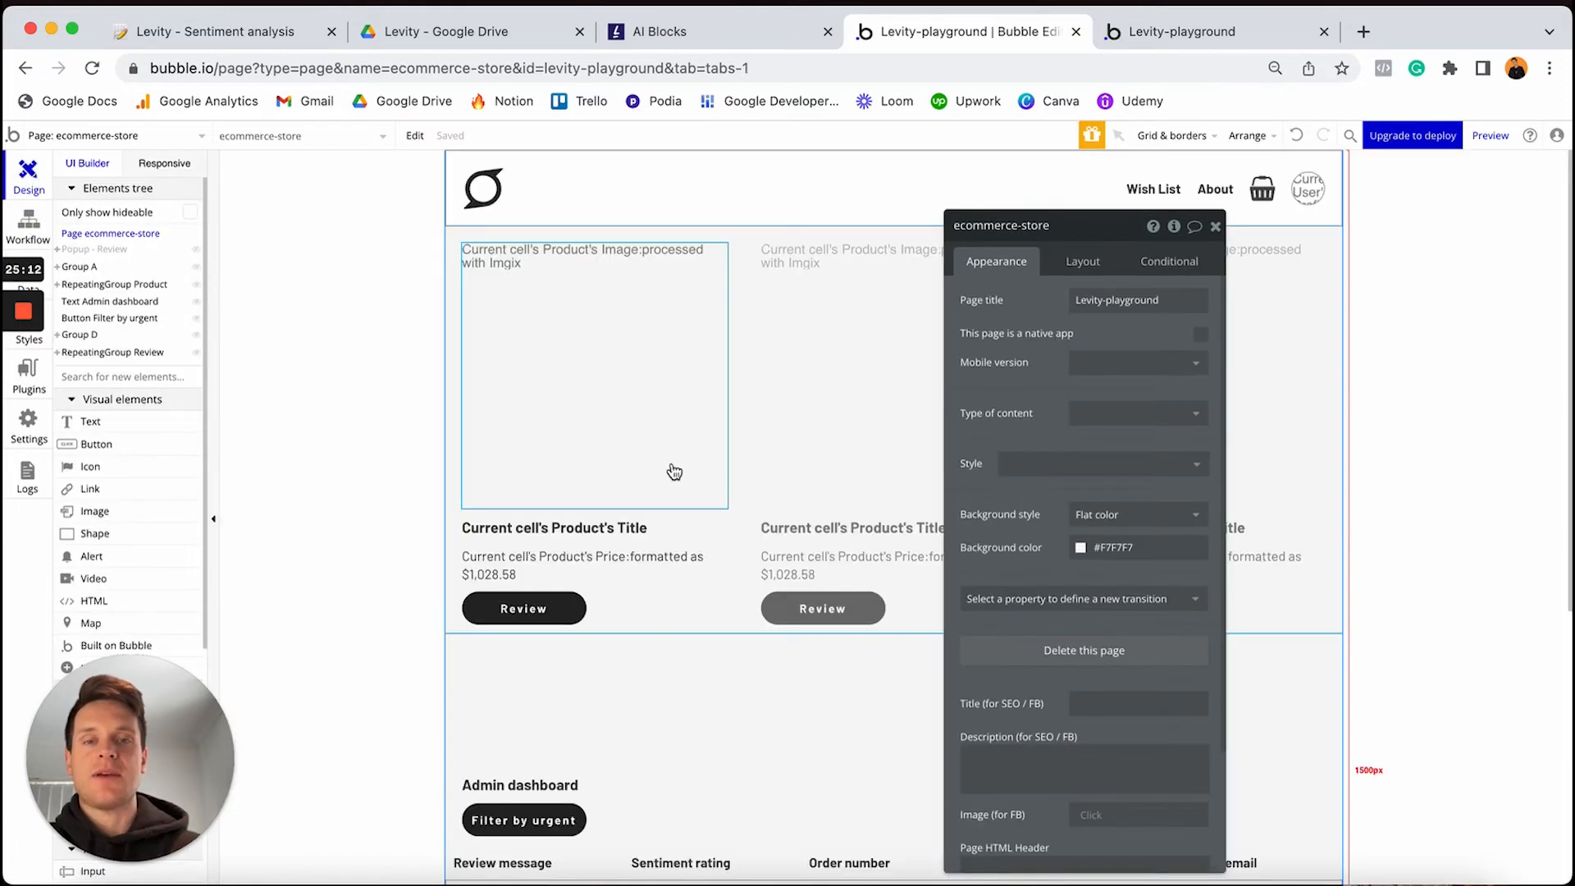
left_click(1216, 226)
scroll(858, 448, "down", 1)
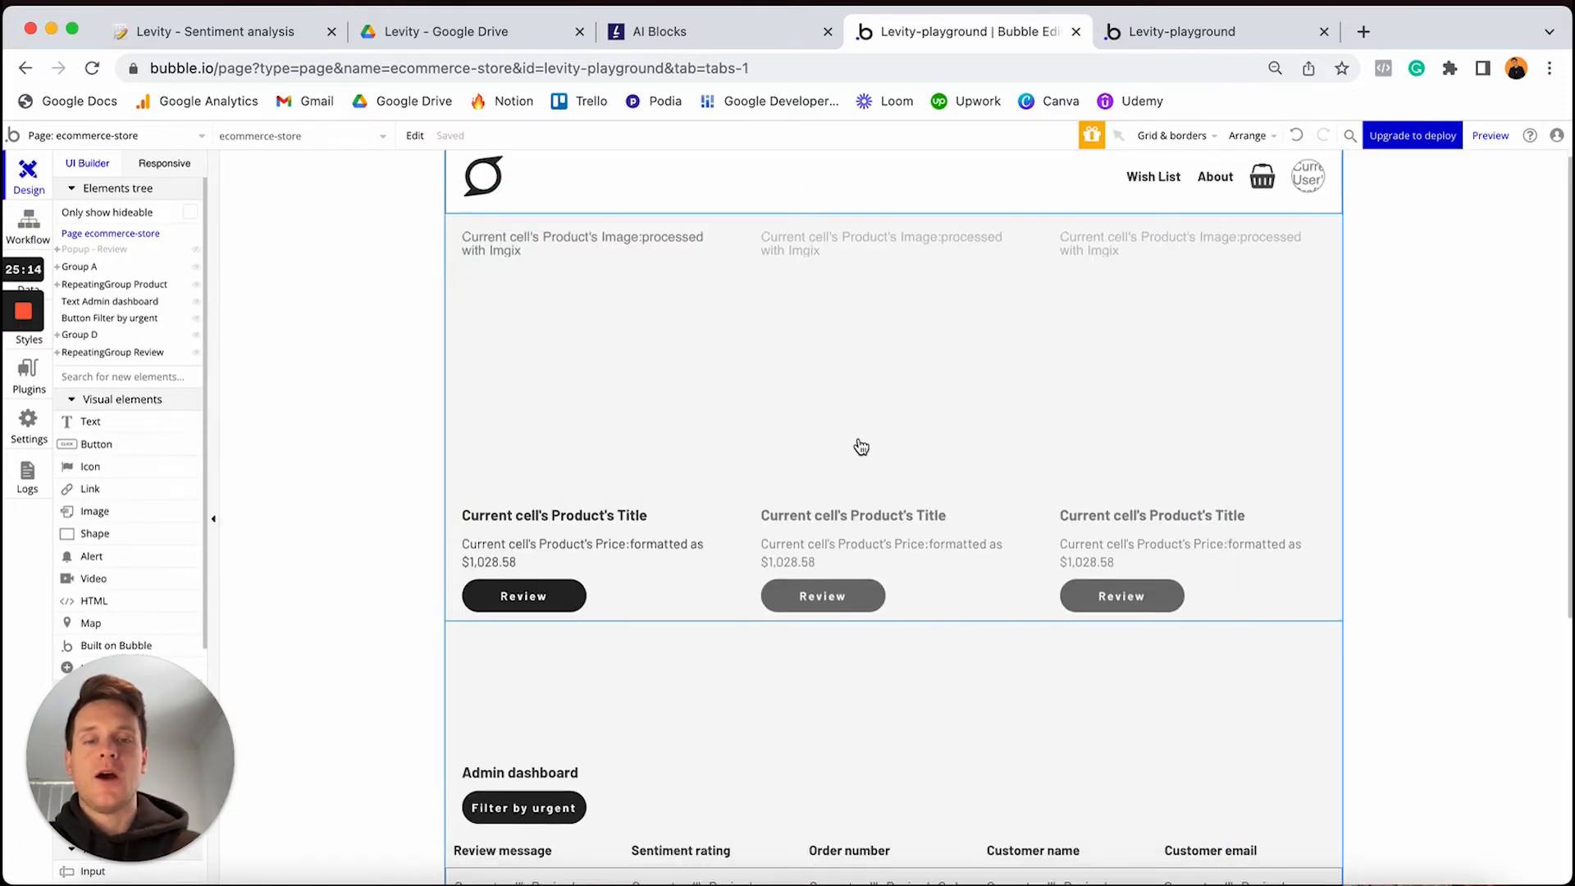
scroll(860, 447, "down", 4)
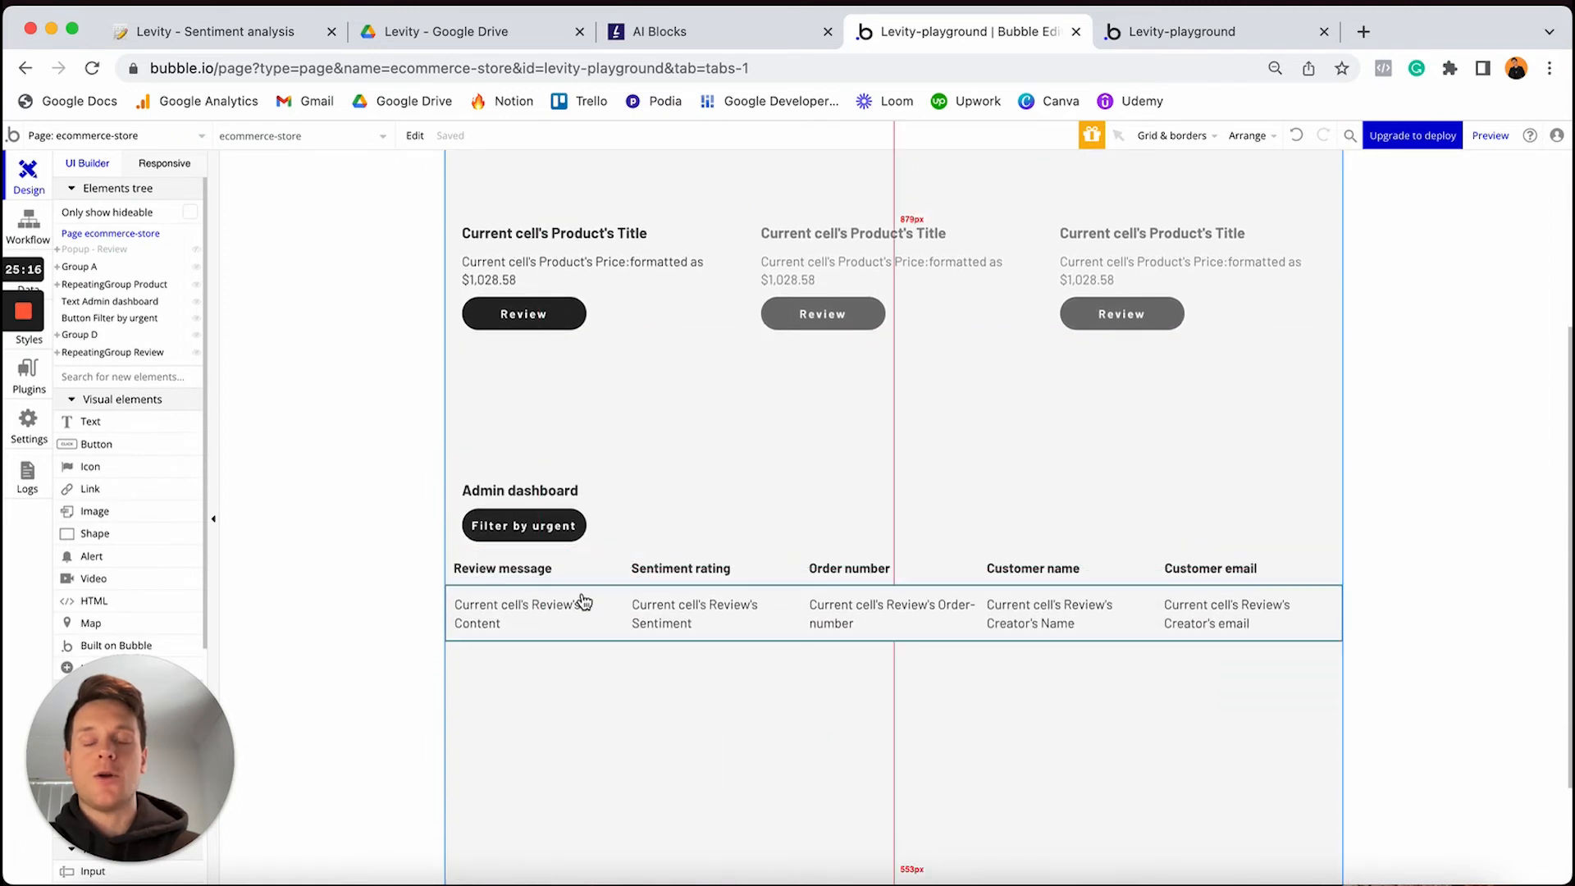
scroll(636, 558, "down", 1)
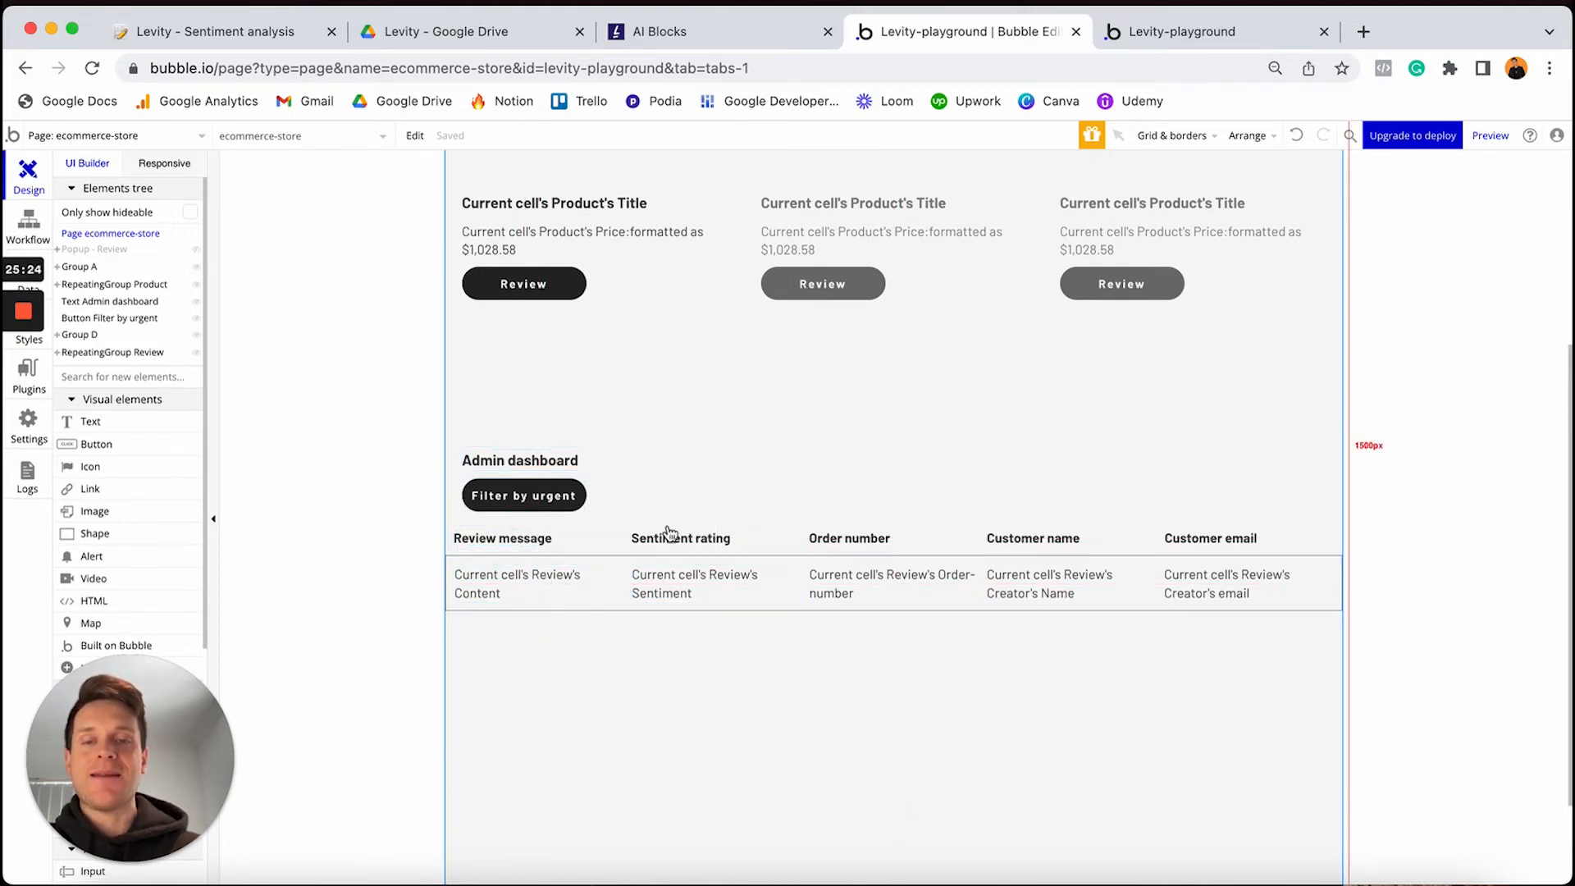
Check the reviews list's Search for Reviews data source, then preview the store's test version
double_click(624, 611)
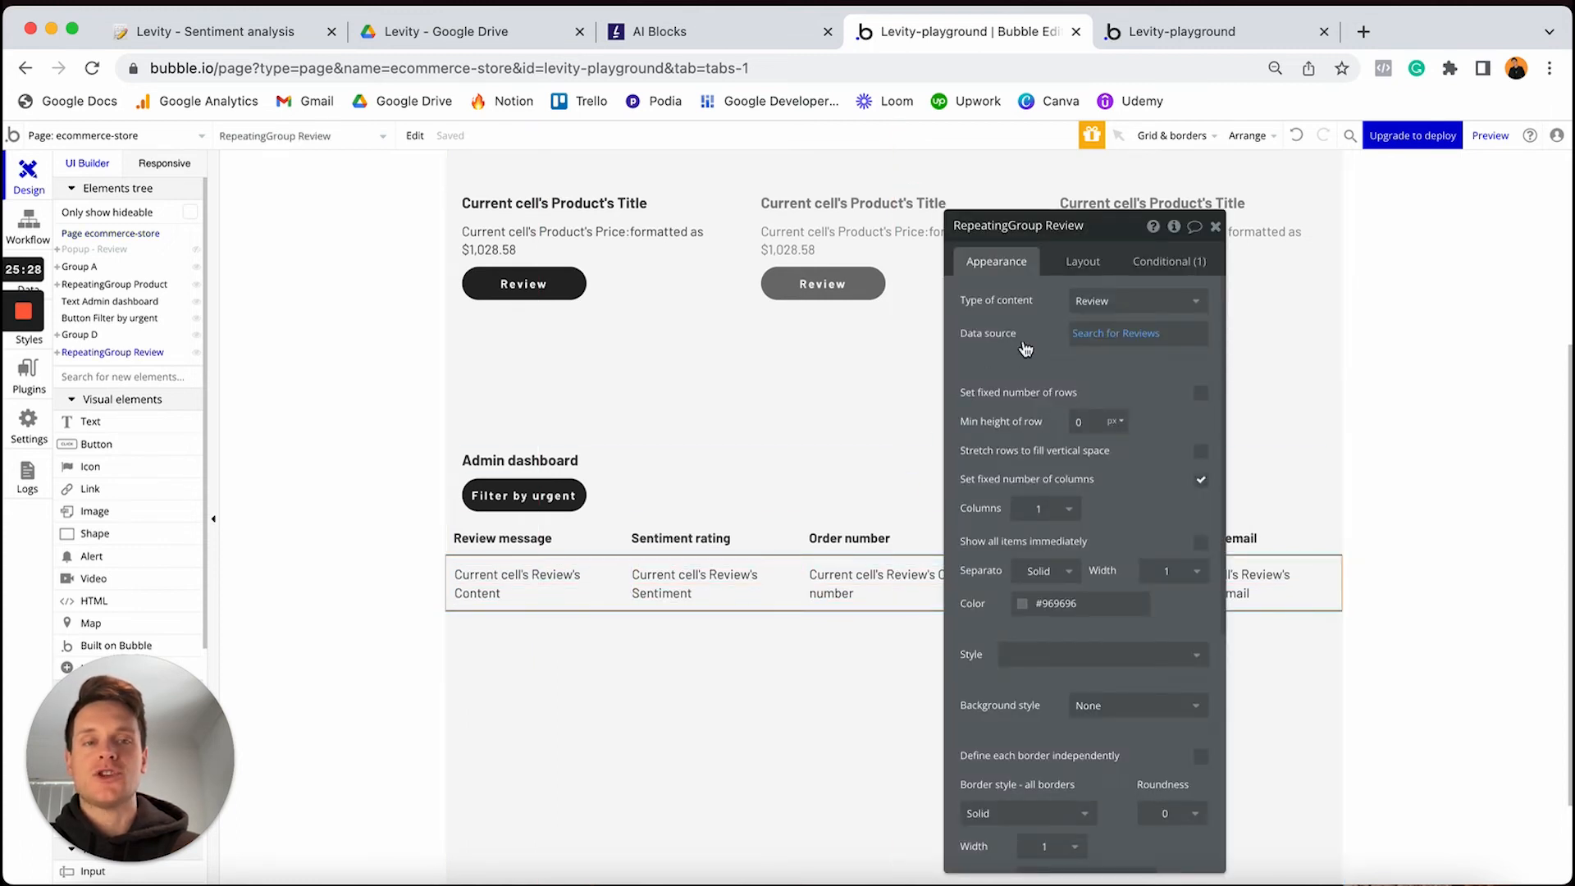
left_click(1095, 333)
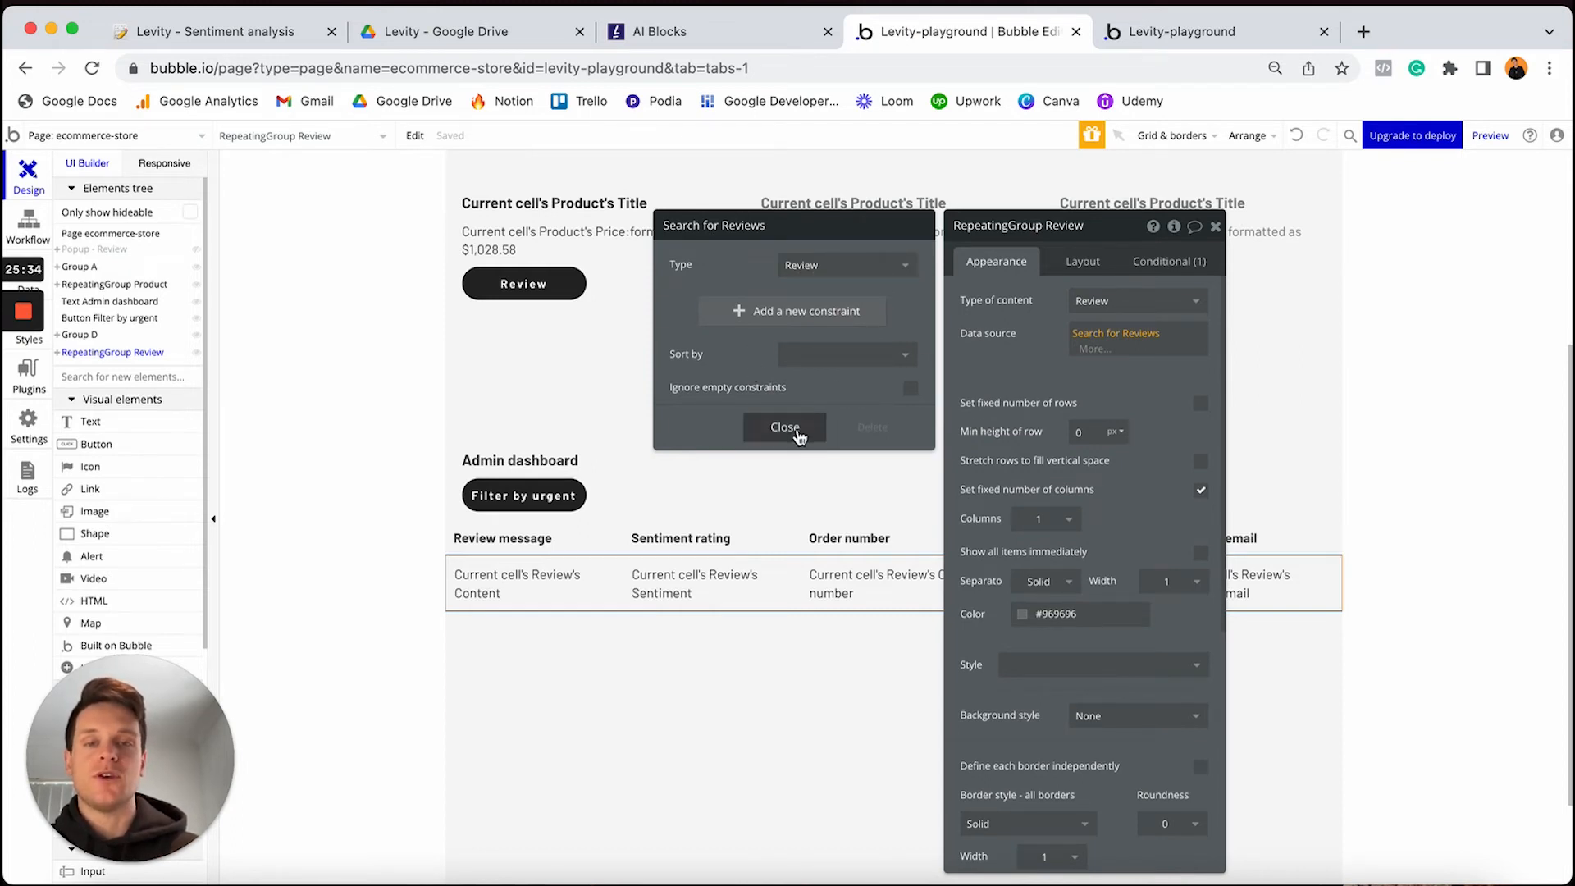
left_click(783, 427)
left_click(1214, 231)
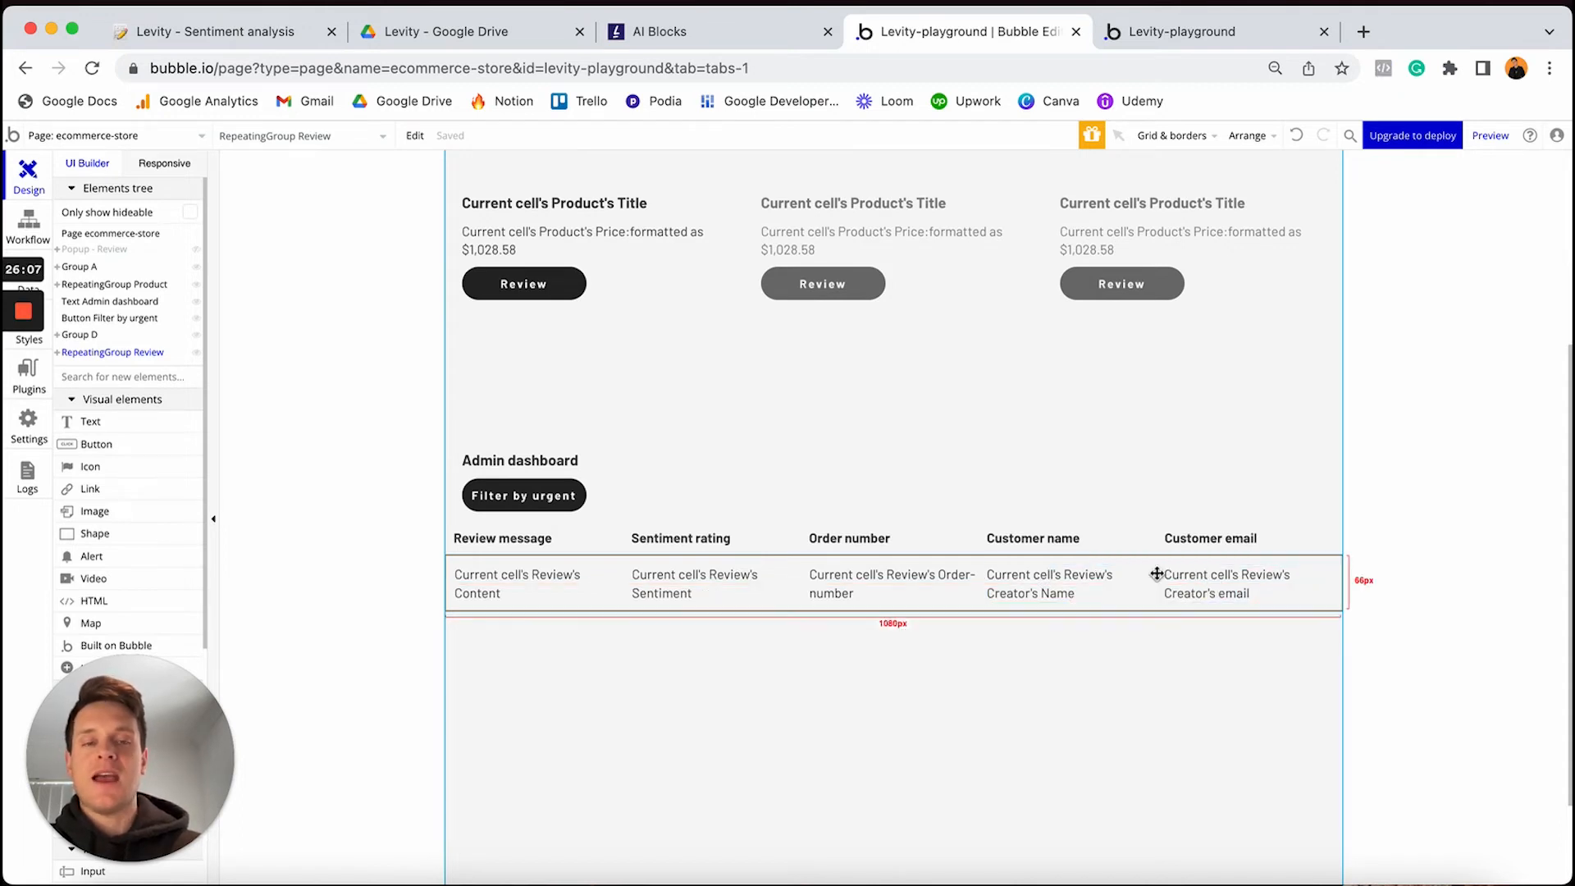
left_click(1151, 33)
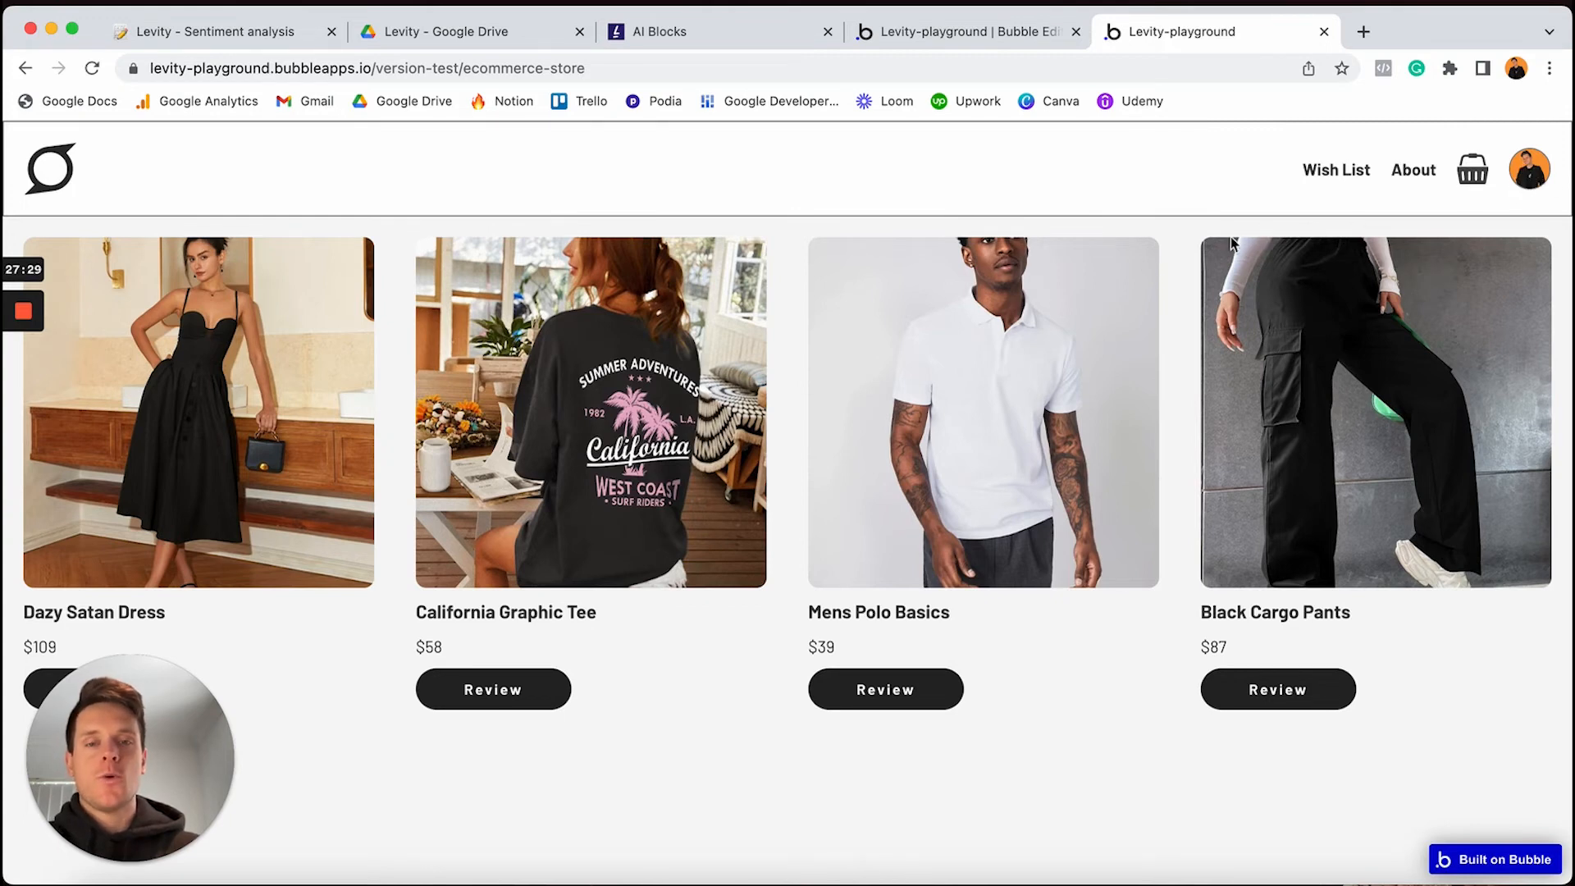
Review the California Graphic Tee: 'I loved this top. It made me look cute.' plus the order number
left_click(493, 698)
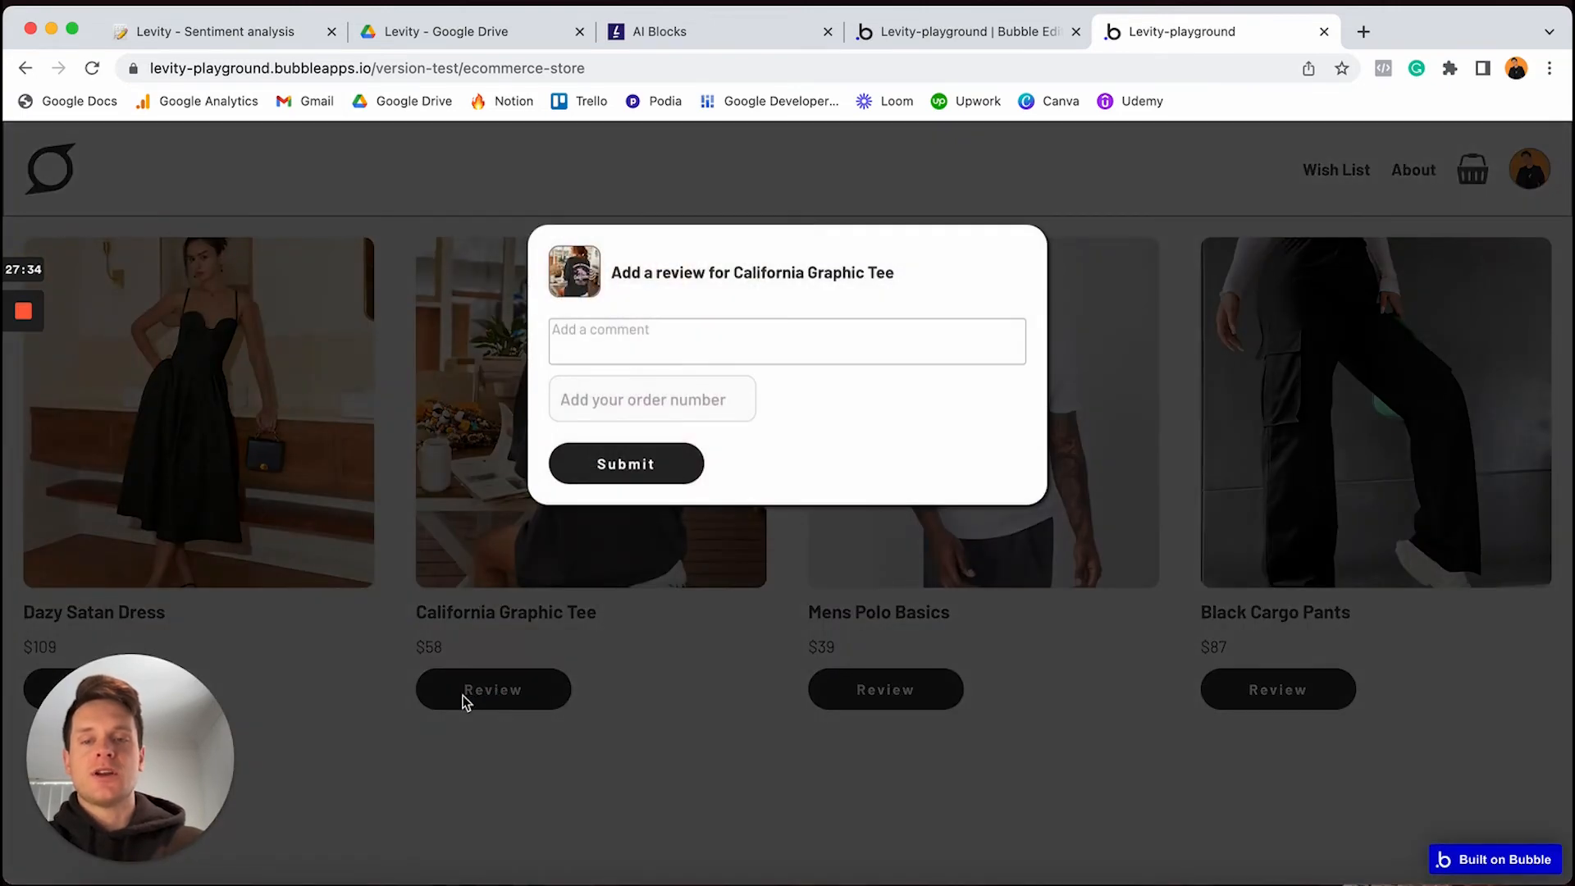
left_click(711, 347)
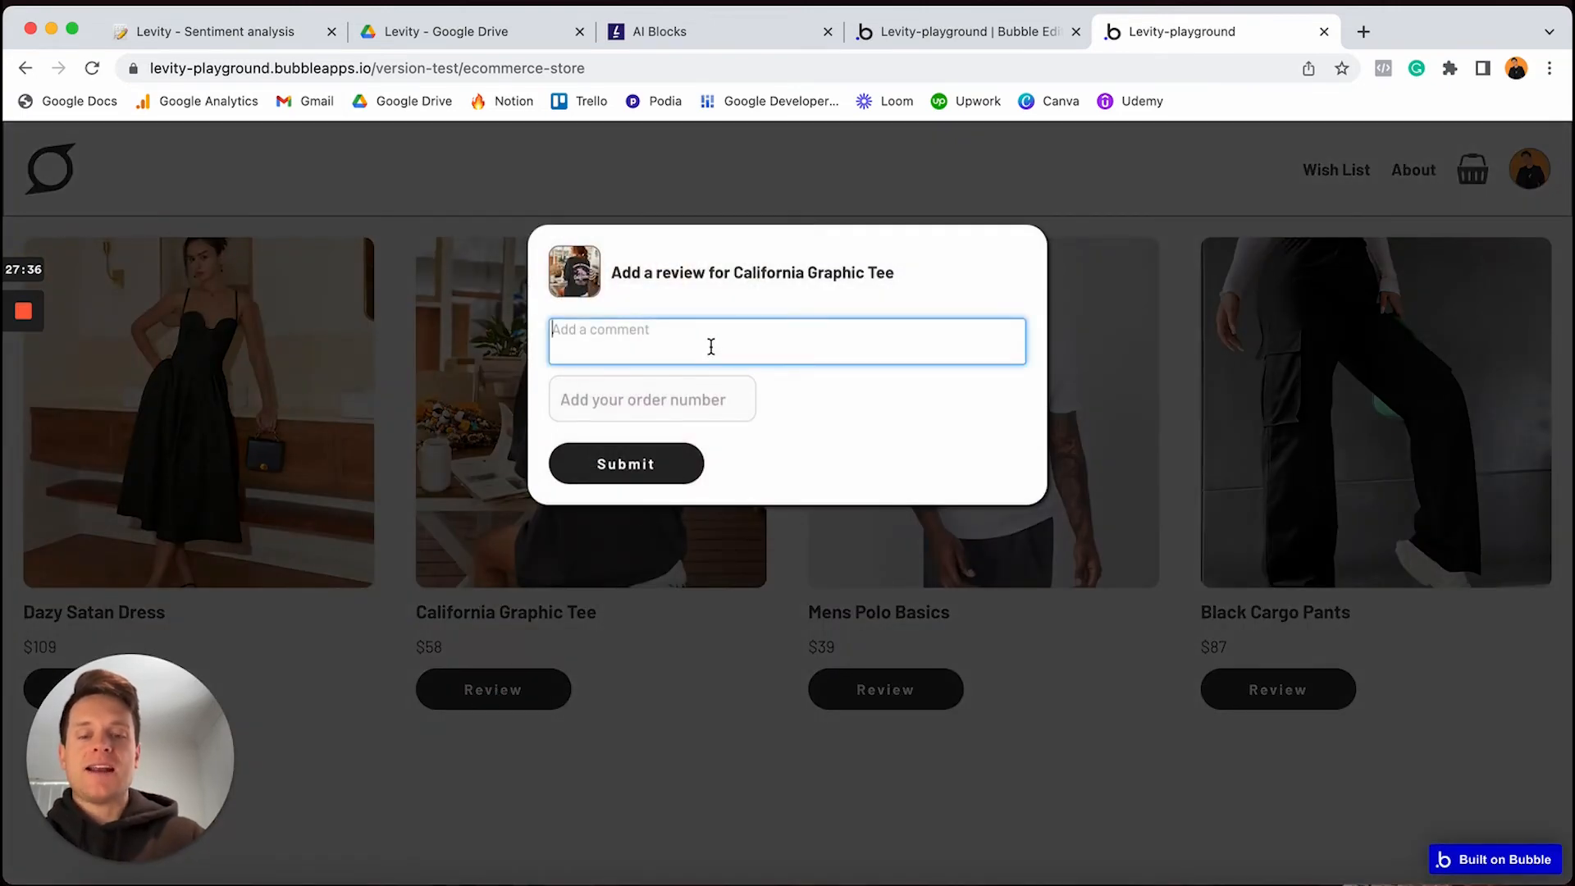
type("I l")
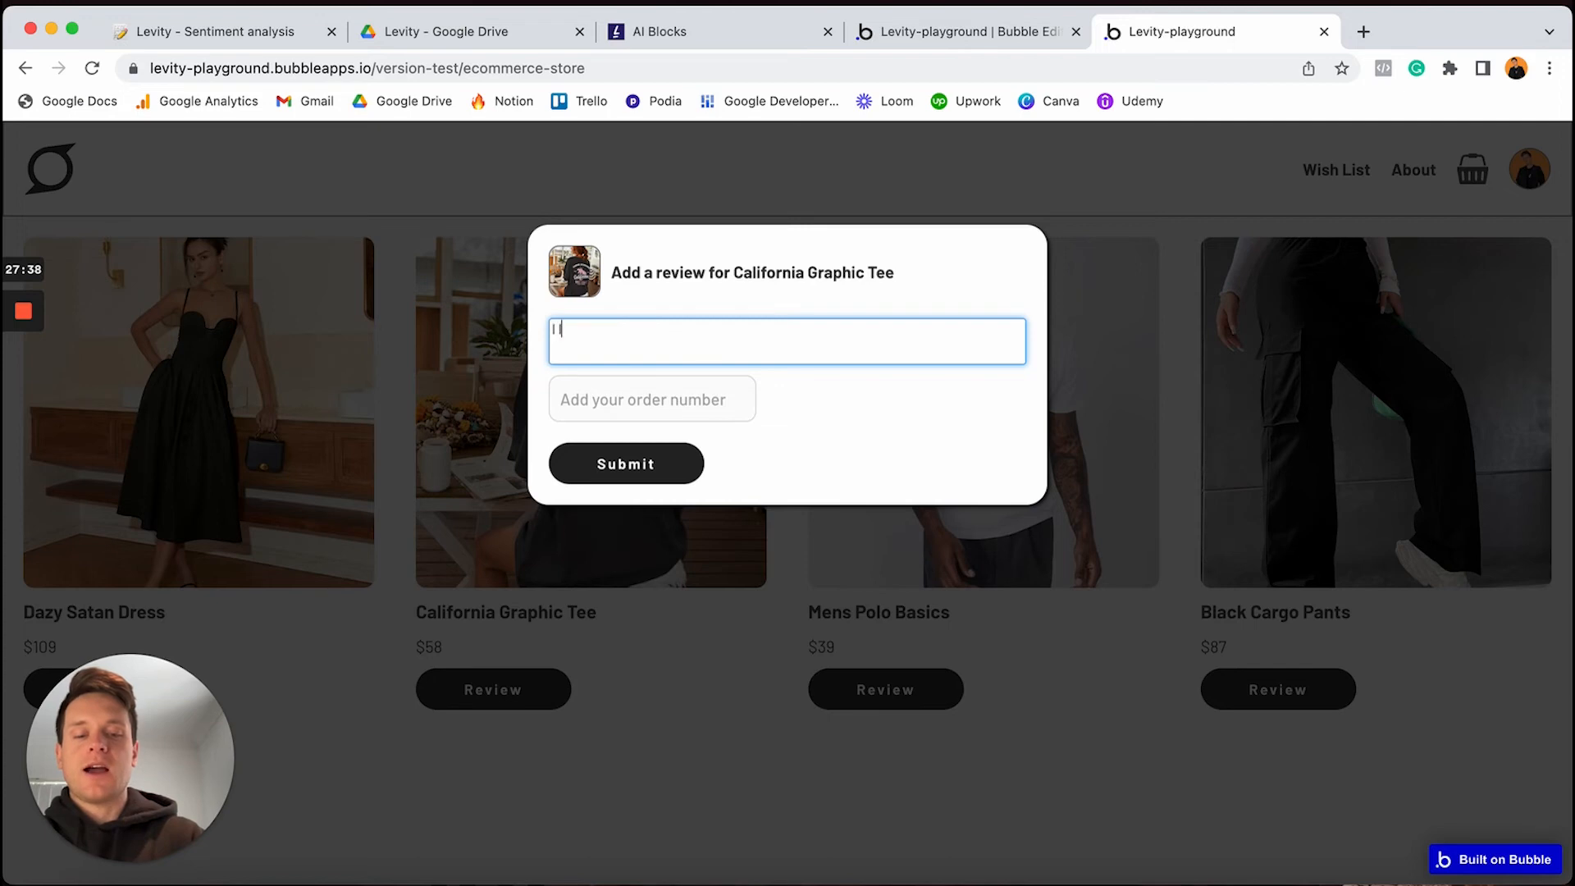
type("oved this top. ")
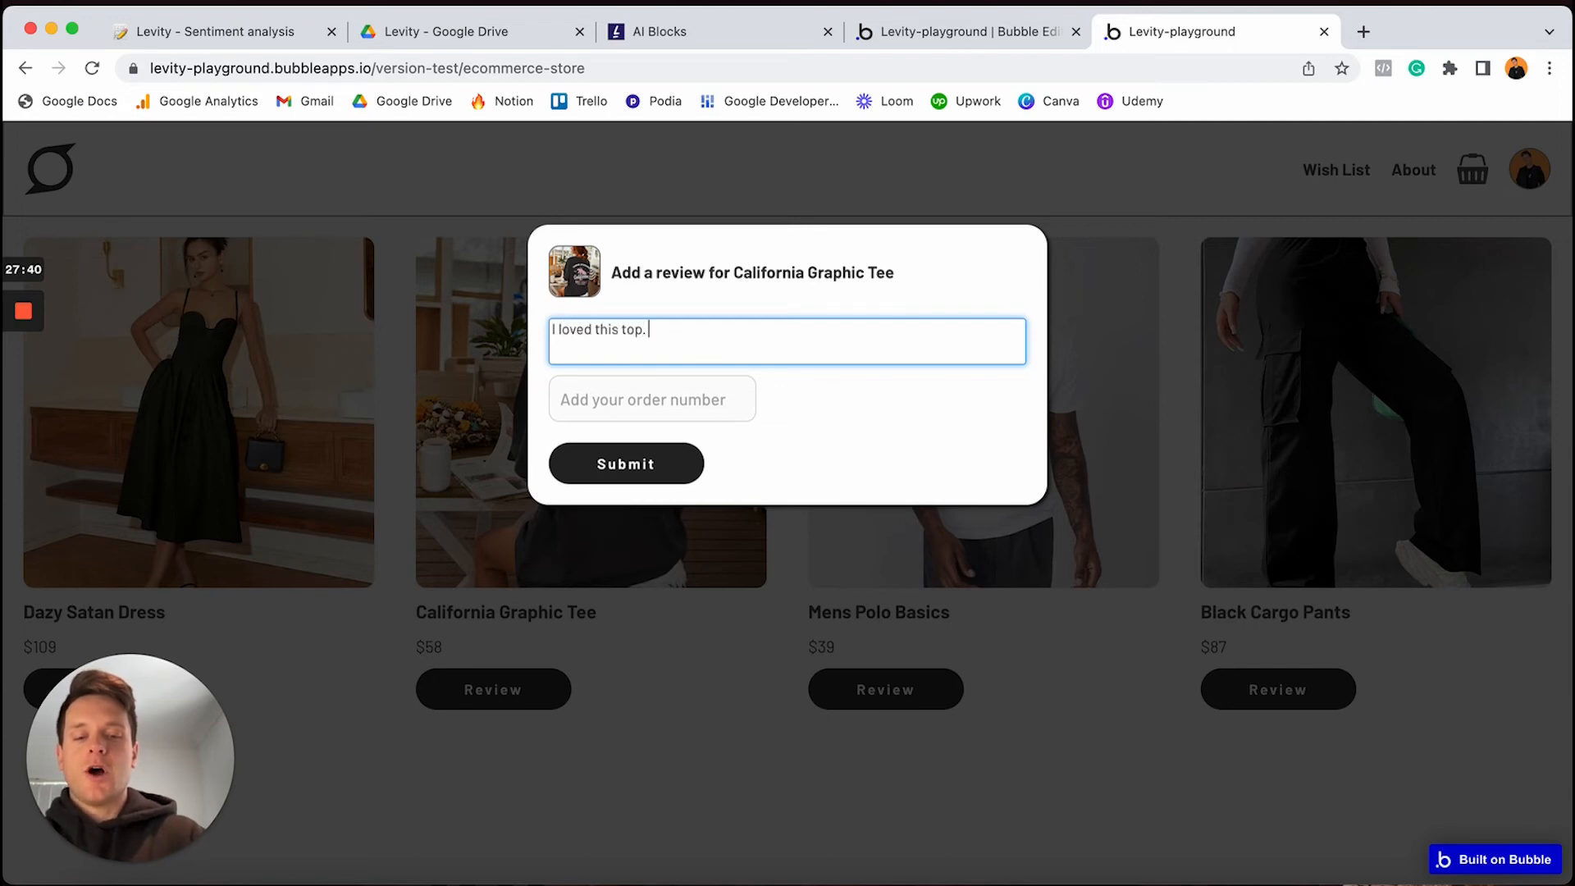
type("It made me")
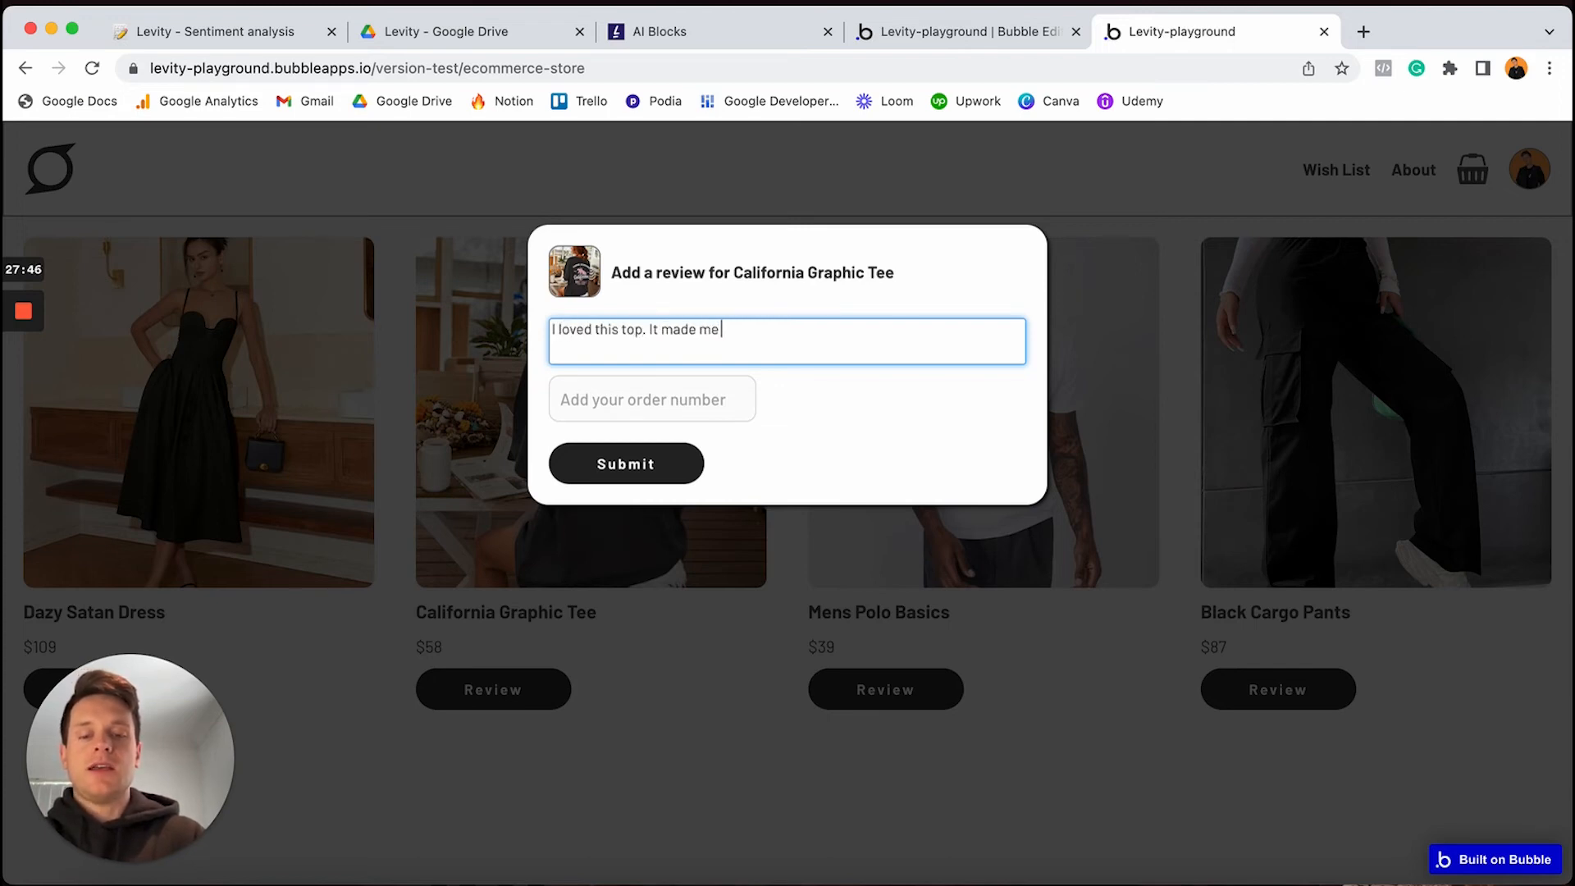
type(" look cute.")
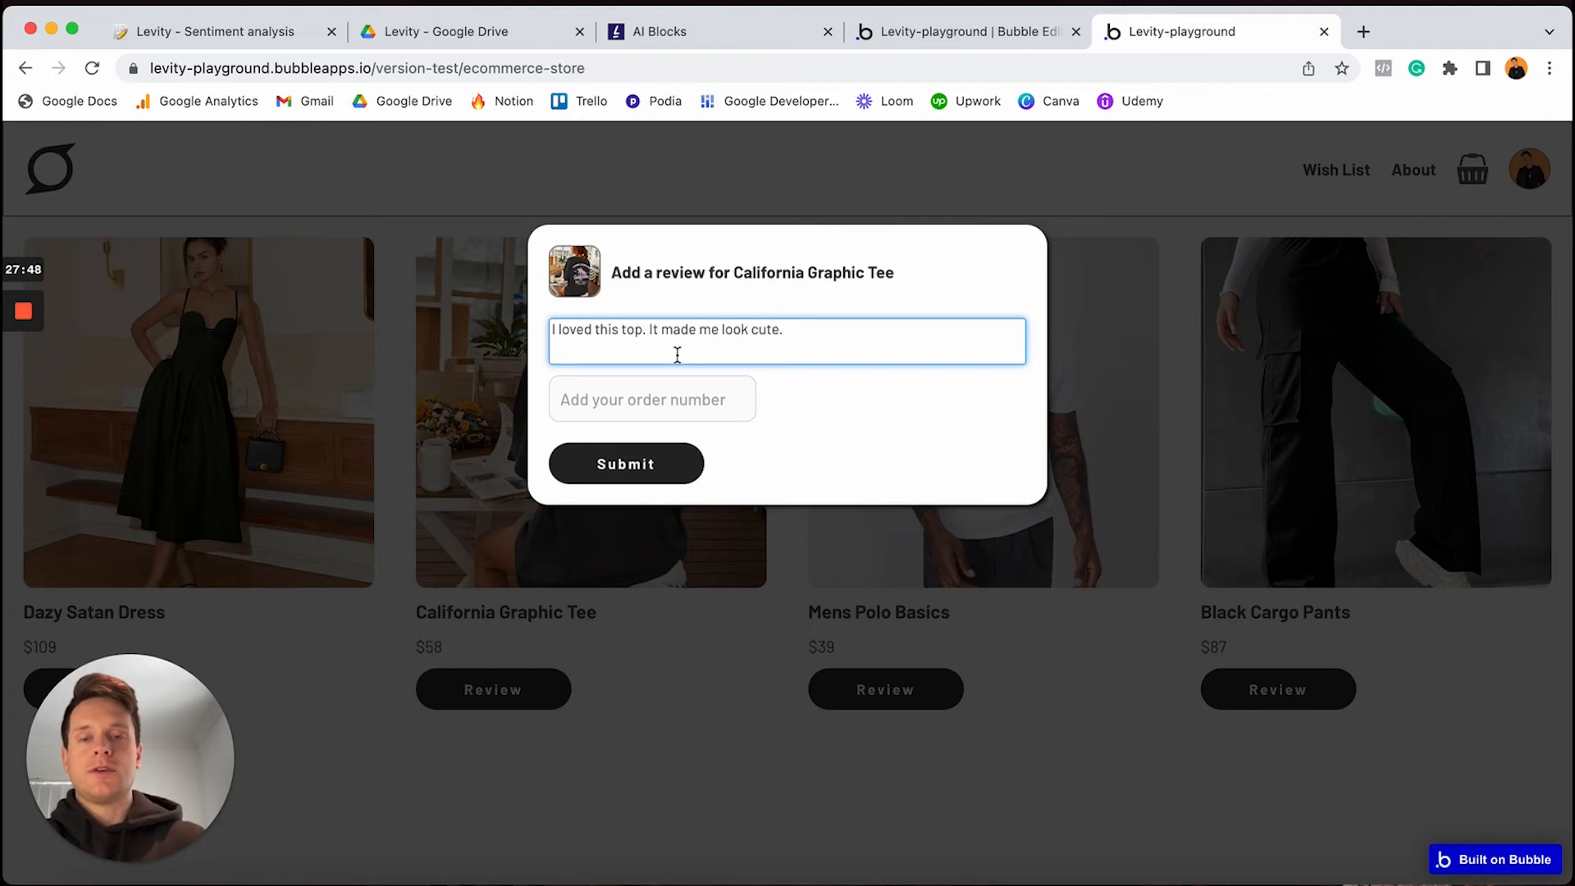
left_click(652, 397)
type("123456")
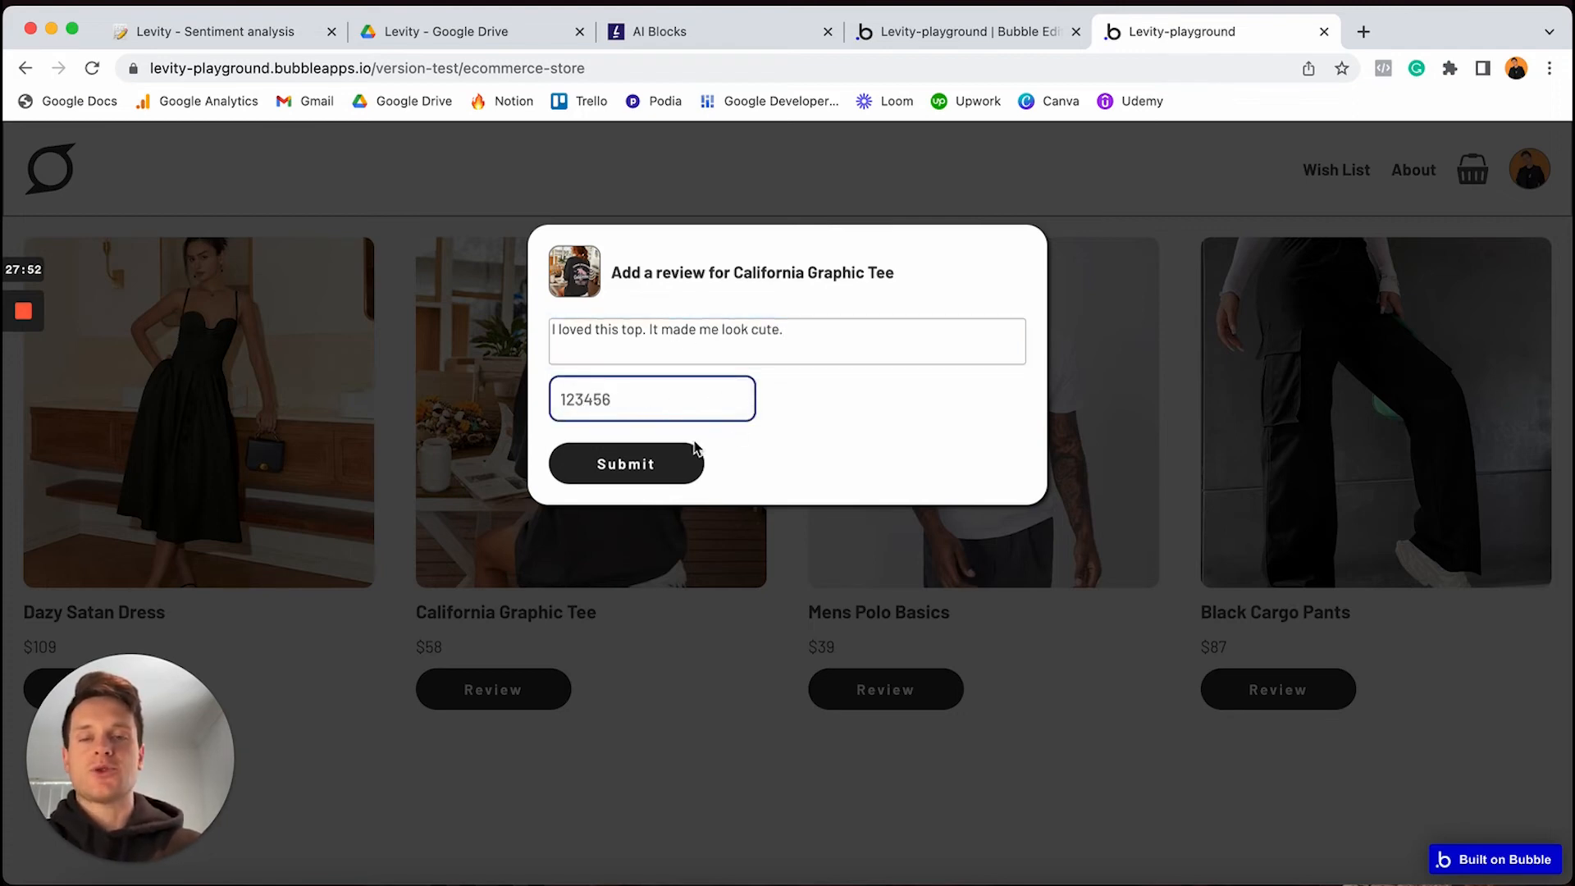
left_click(648, 470)
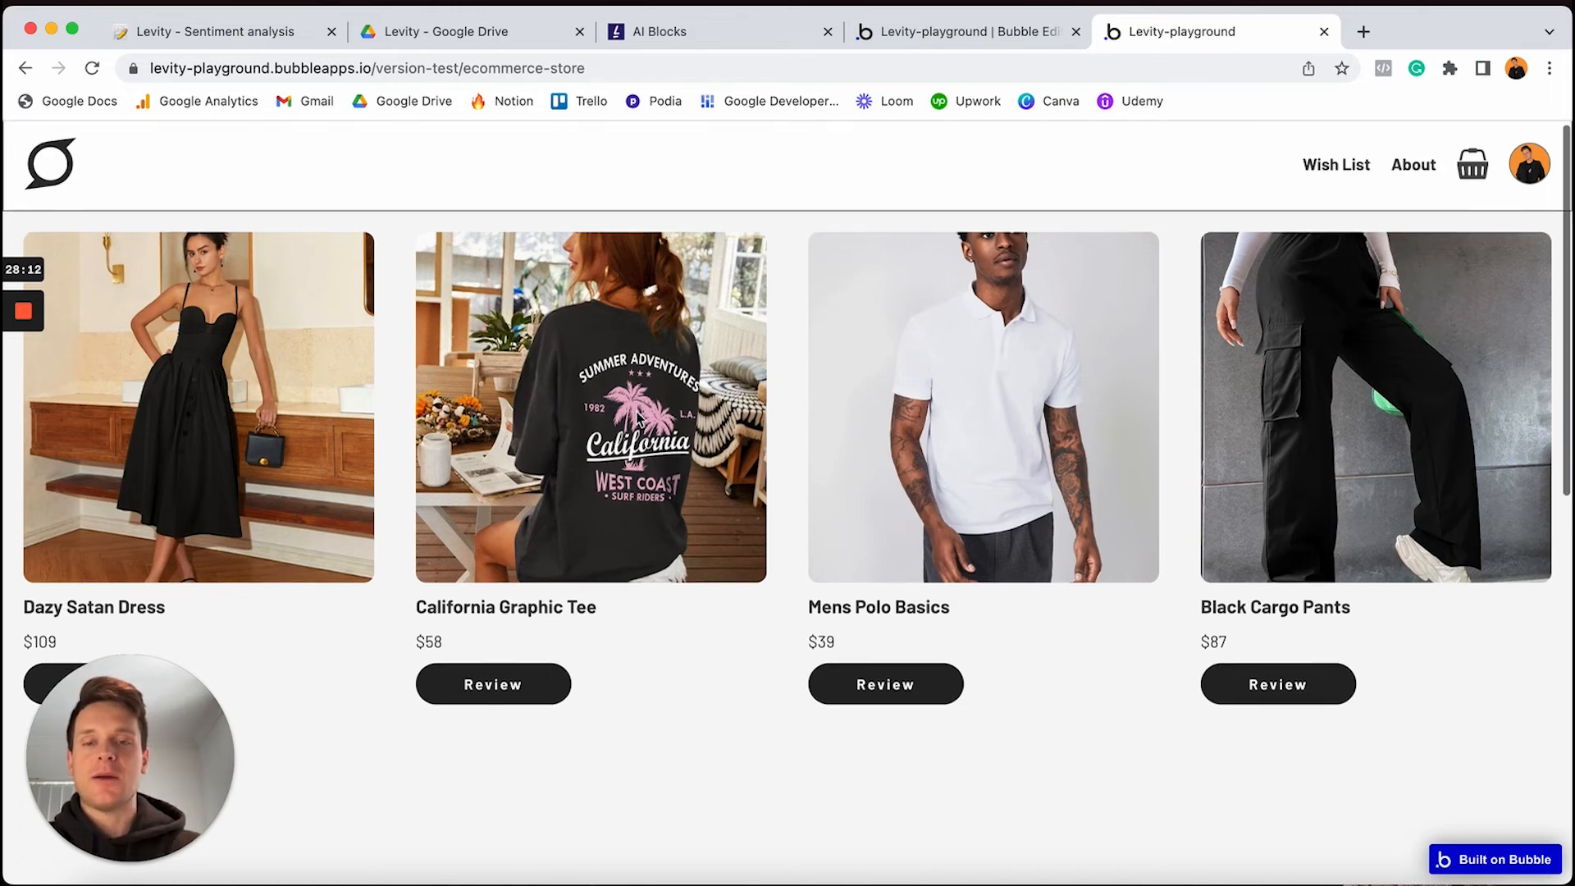
scroll(638, 414, "down", 5)
scroll(639, 419, "down", 3)
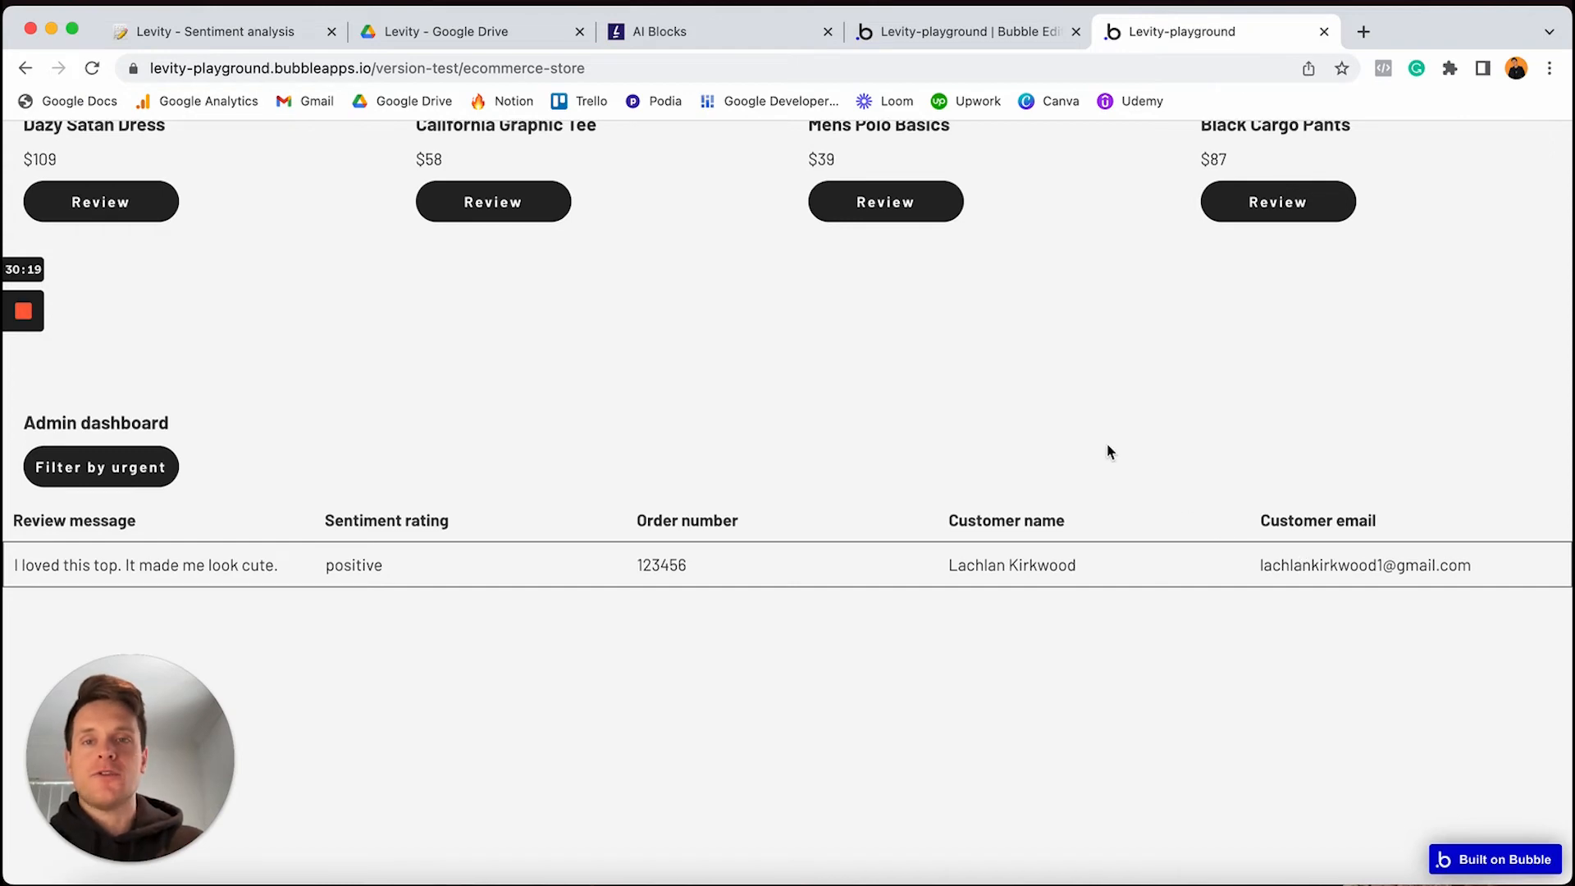
scroll(1101, 443, "up", 5)
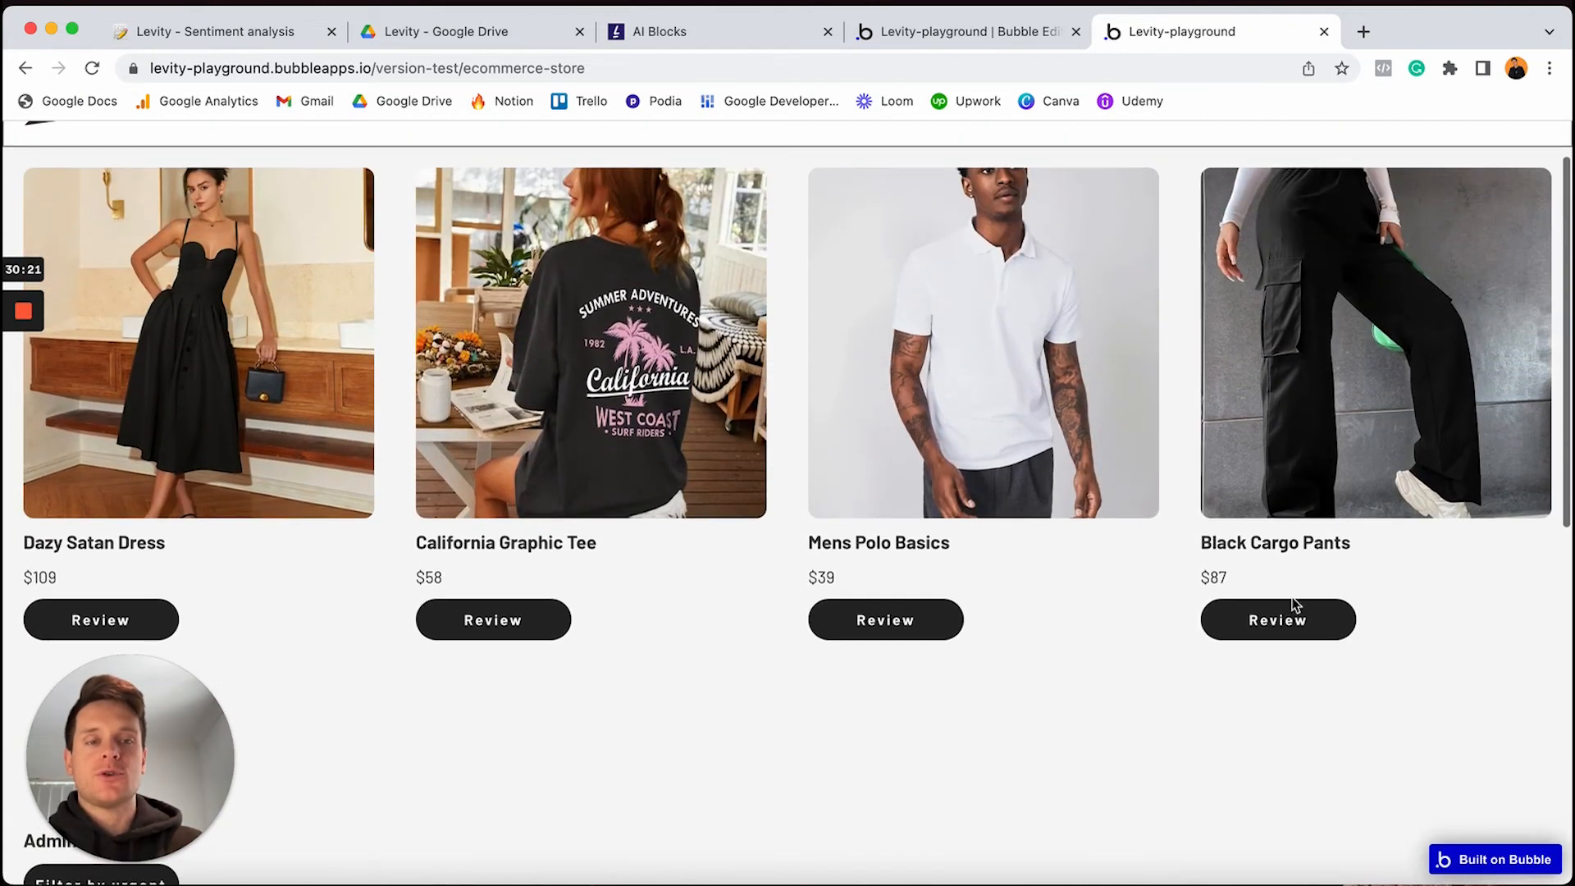
Submit a Black Cargo Pants review about stitching torn after first wash, with the order number
left_click(1282, 622)
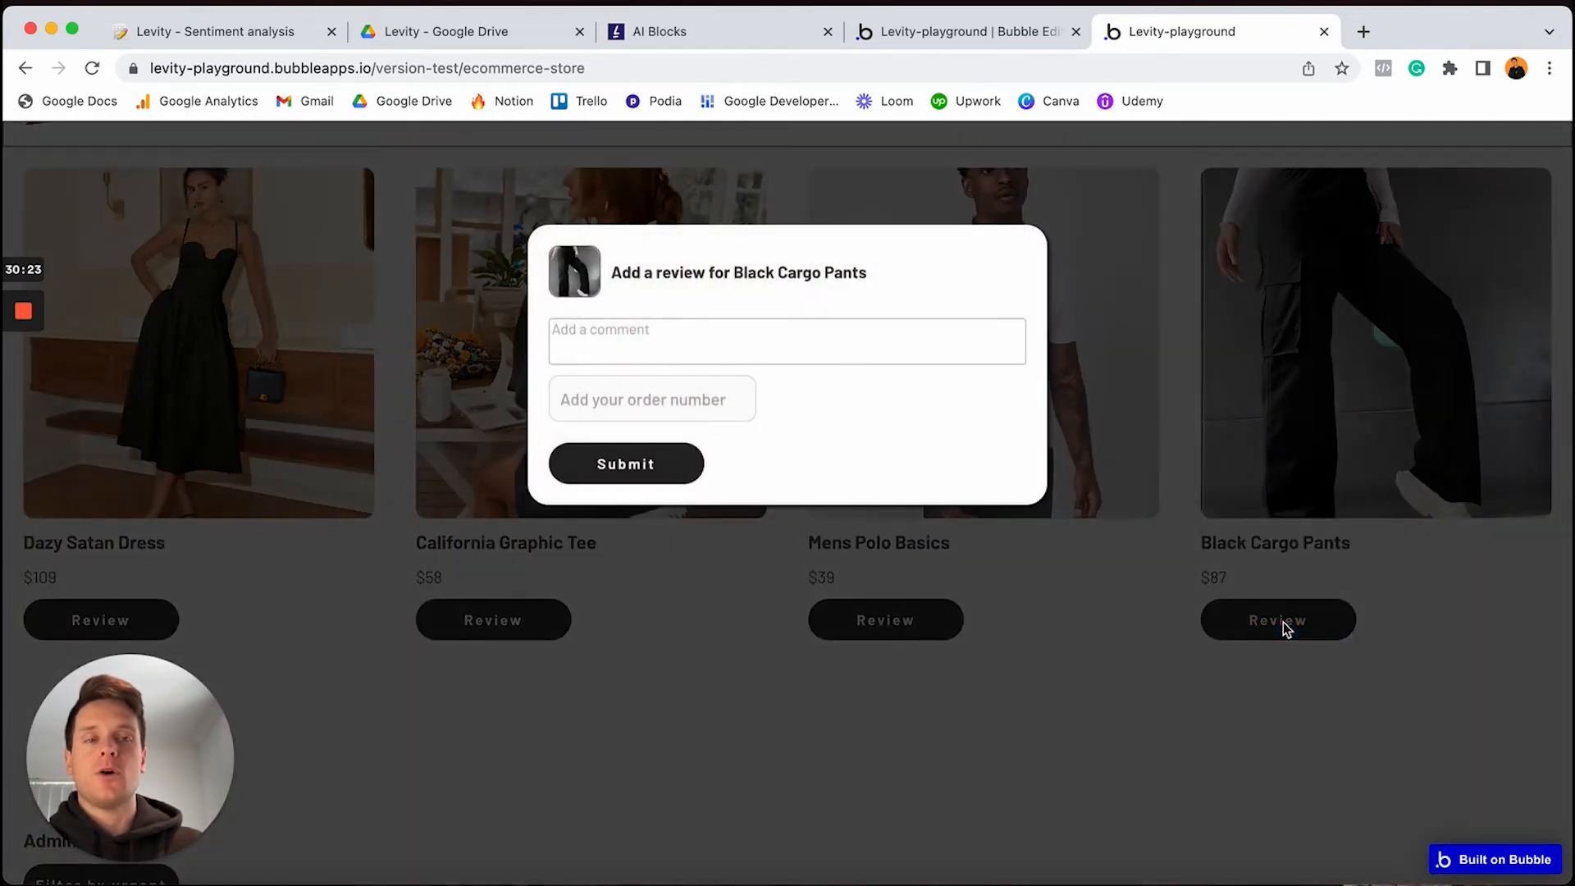
left_click(856, 345)
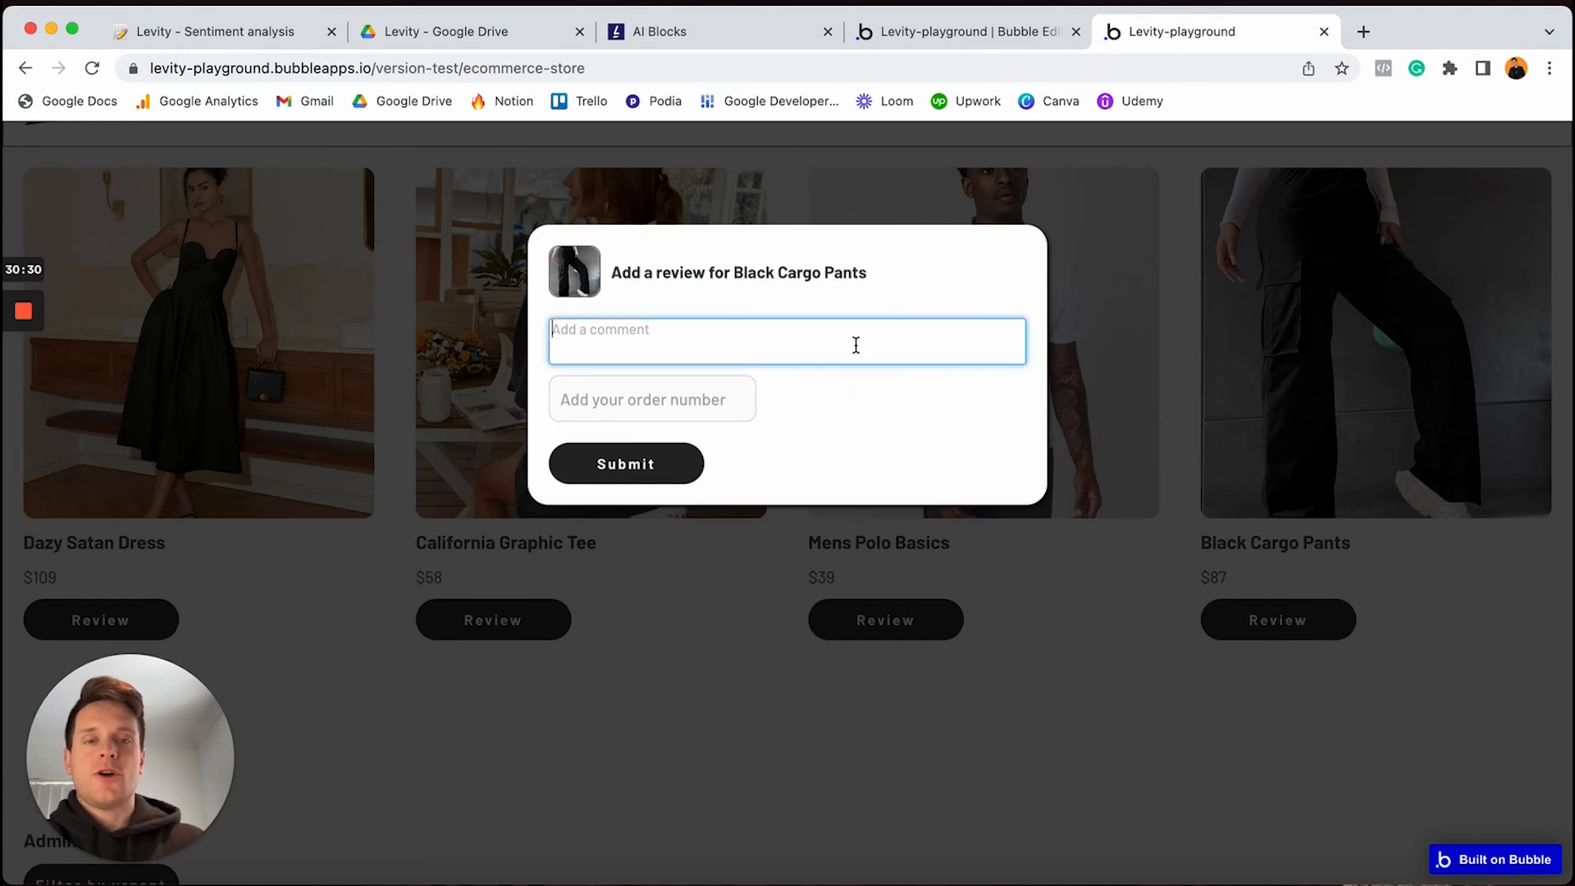
type("T")
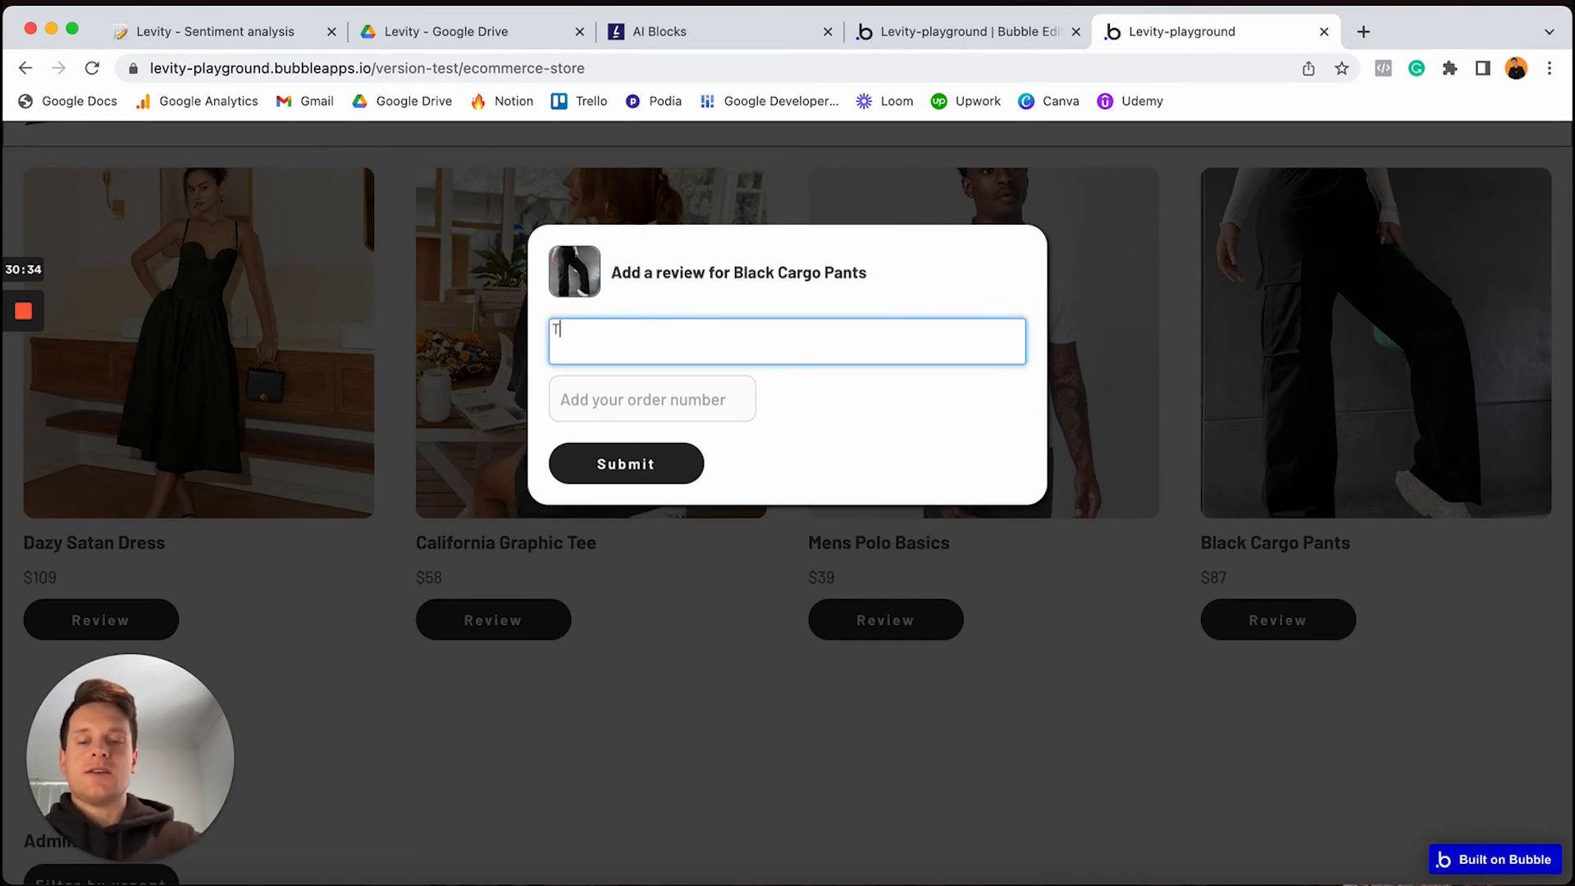
type("he stitchin")
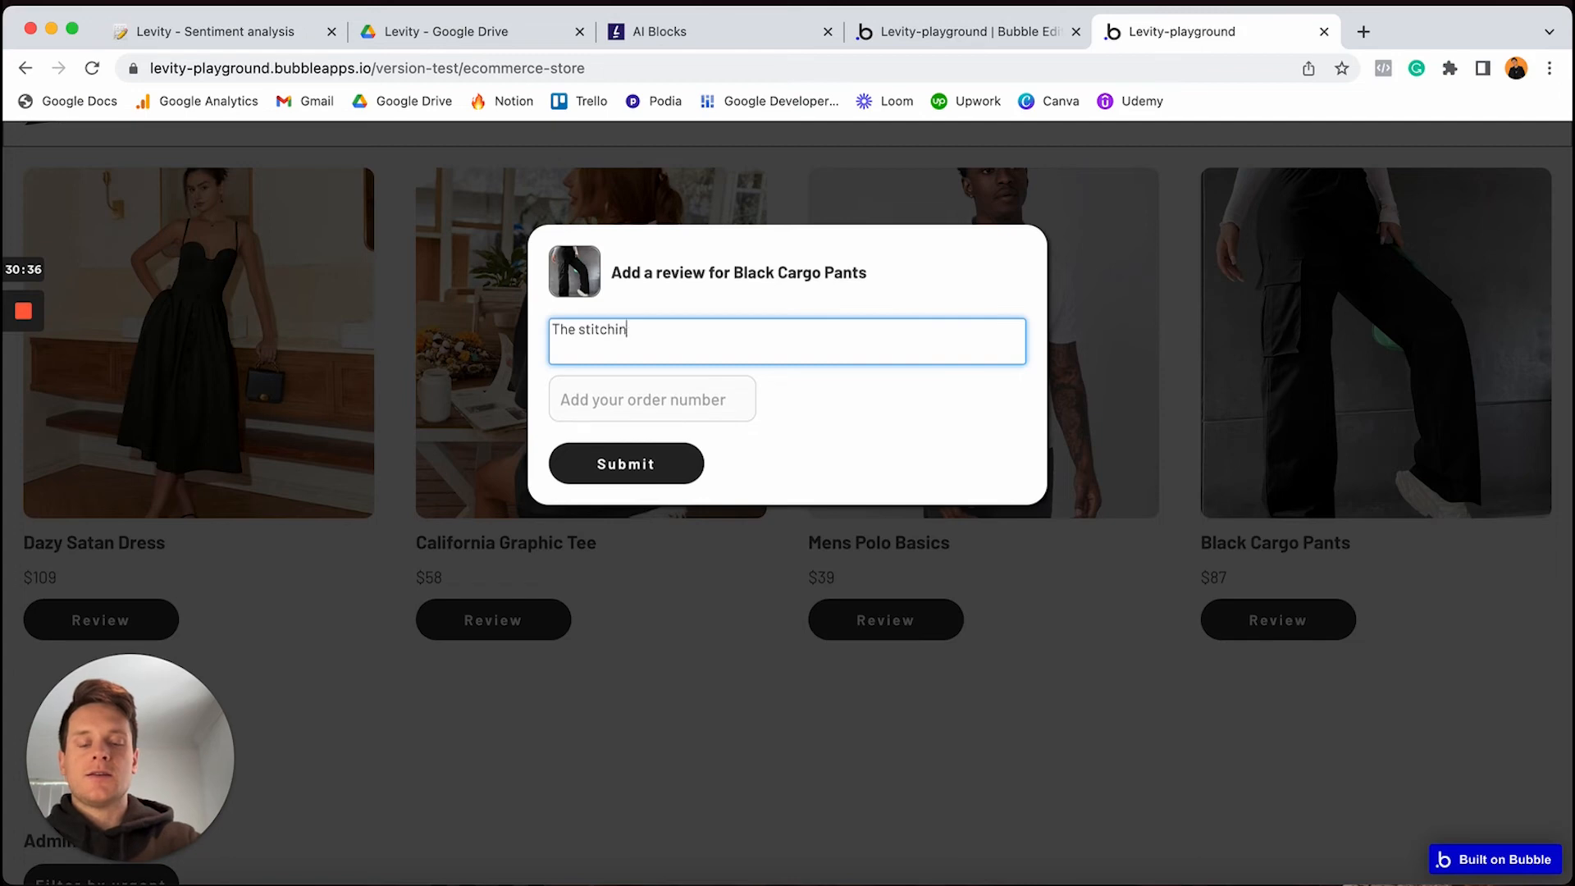
type("g was torn afte")
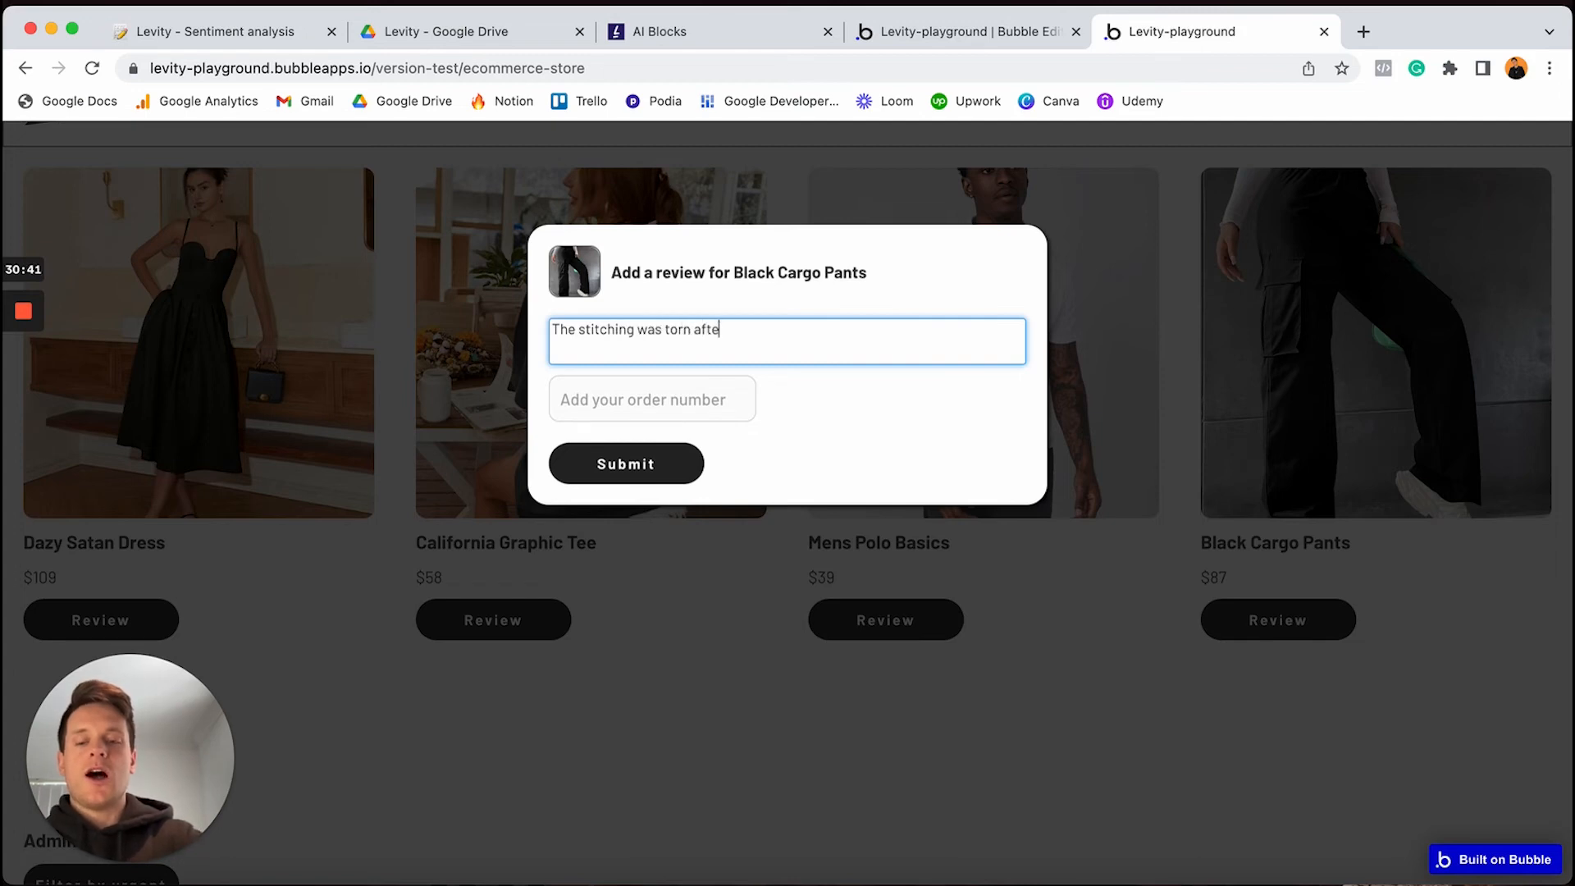
type("r washing thes")
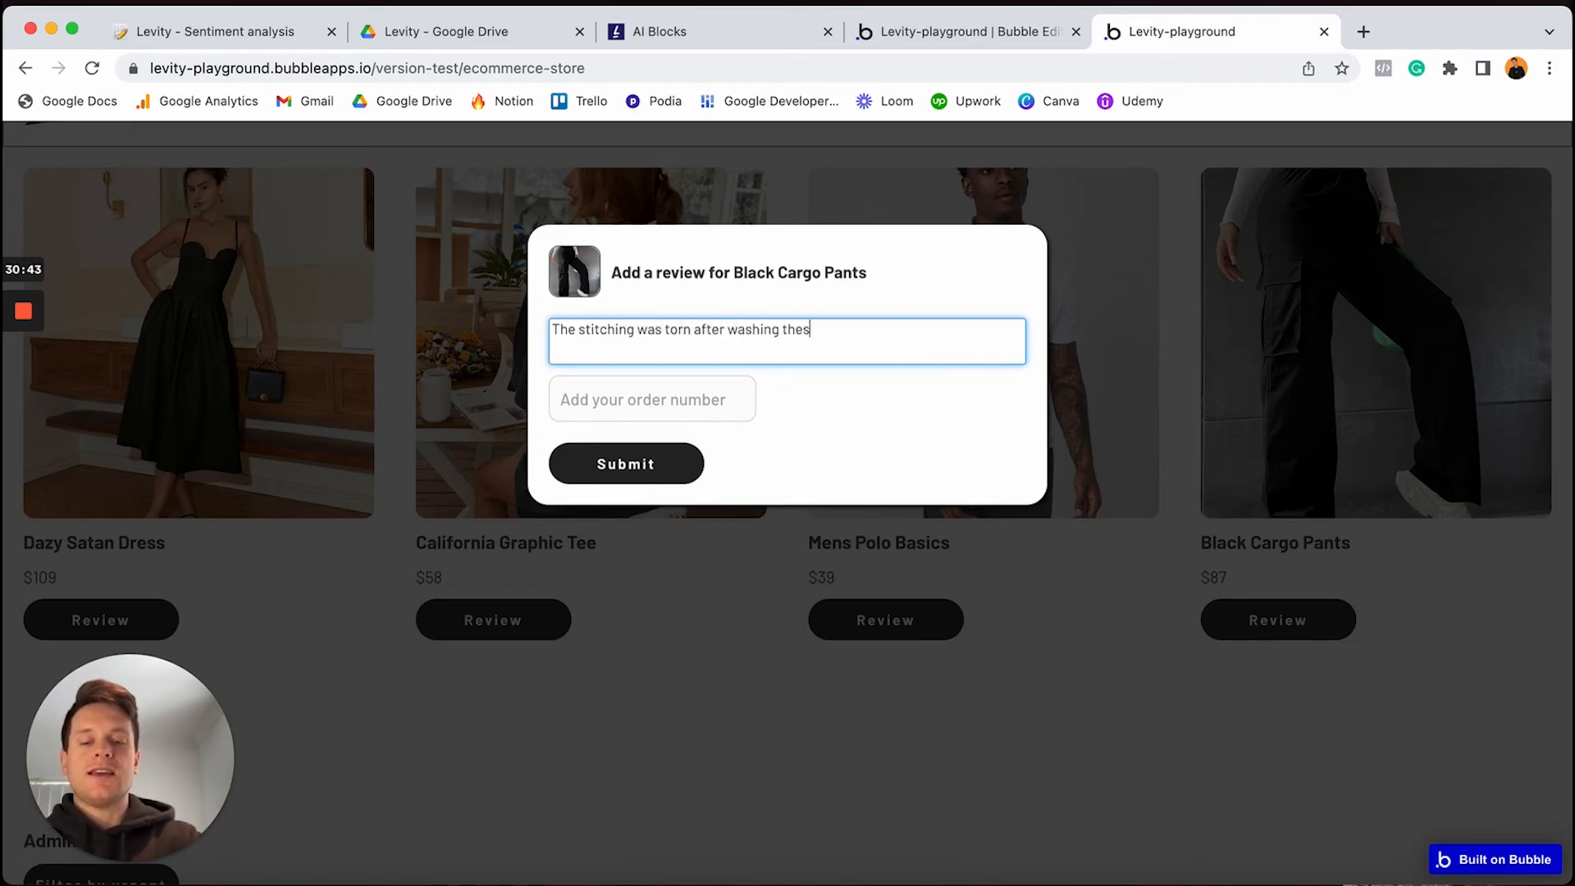
type("e for the first ti")
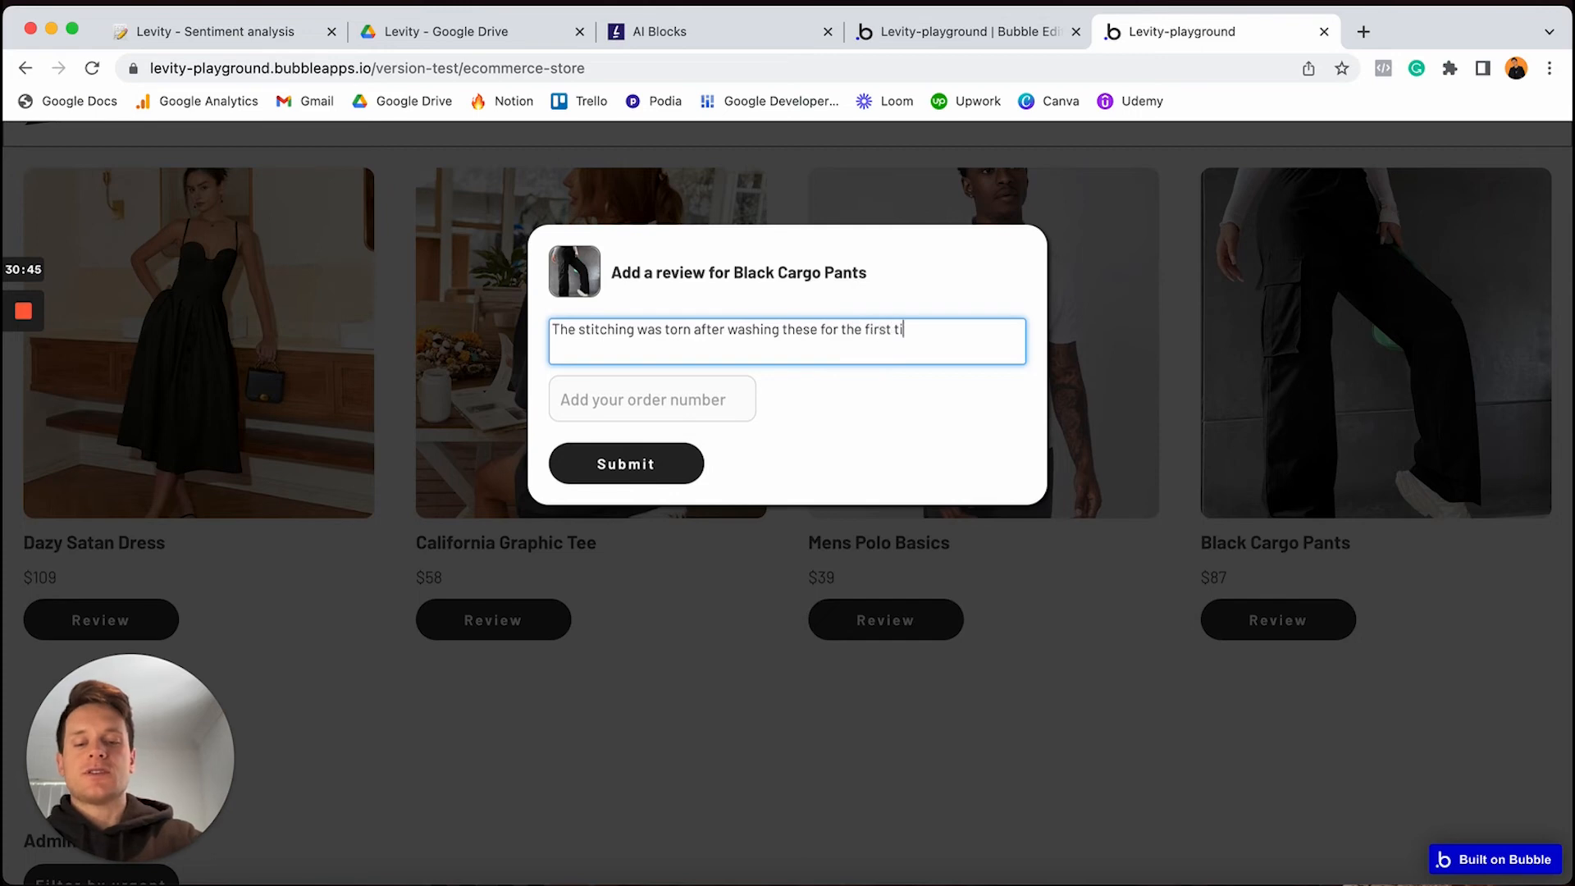
type("me. Very dis")
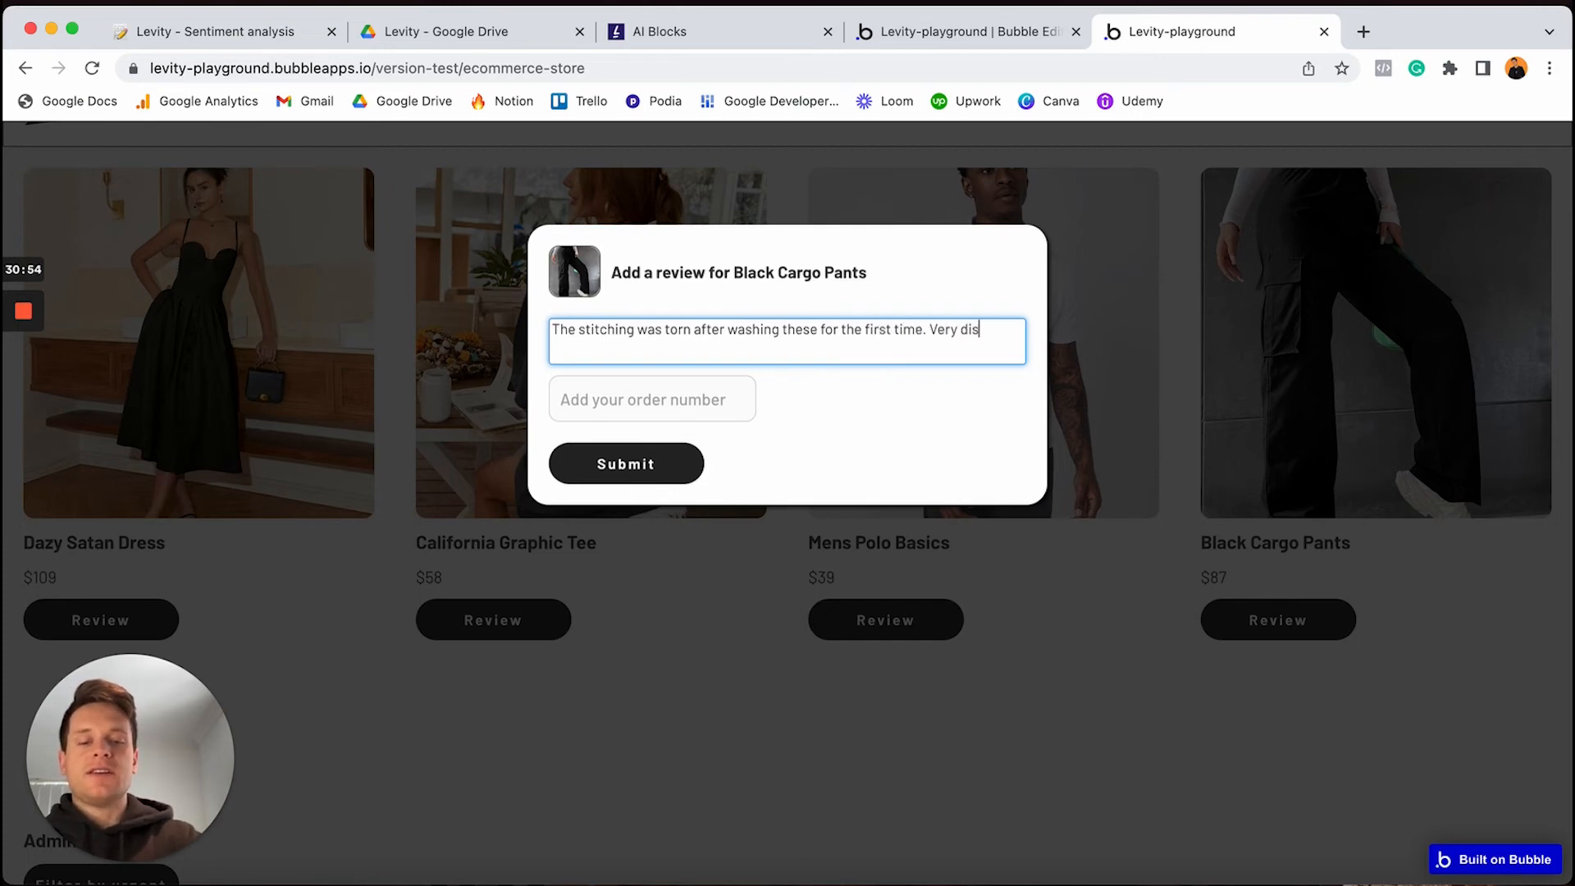
type("appointed")
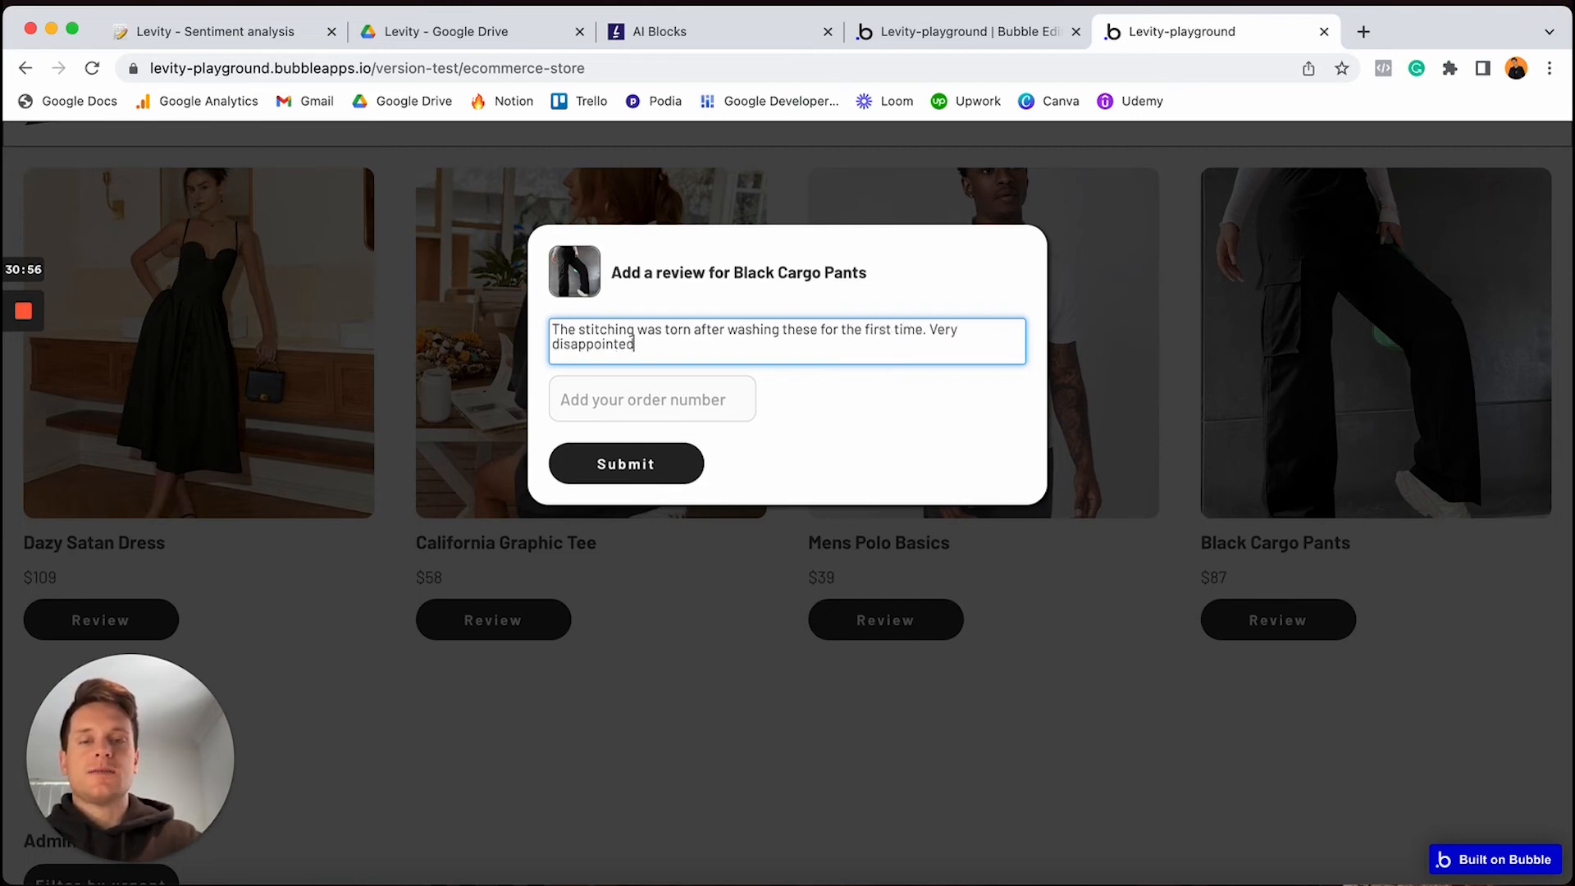
type(". Would not rec")
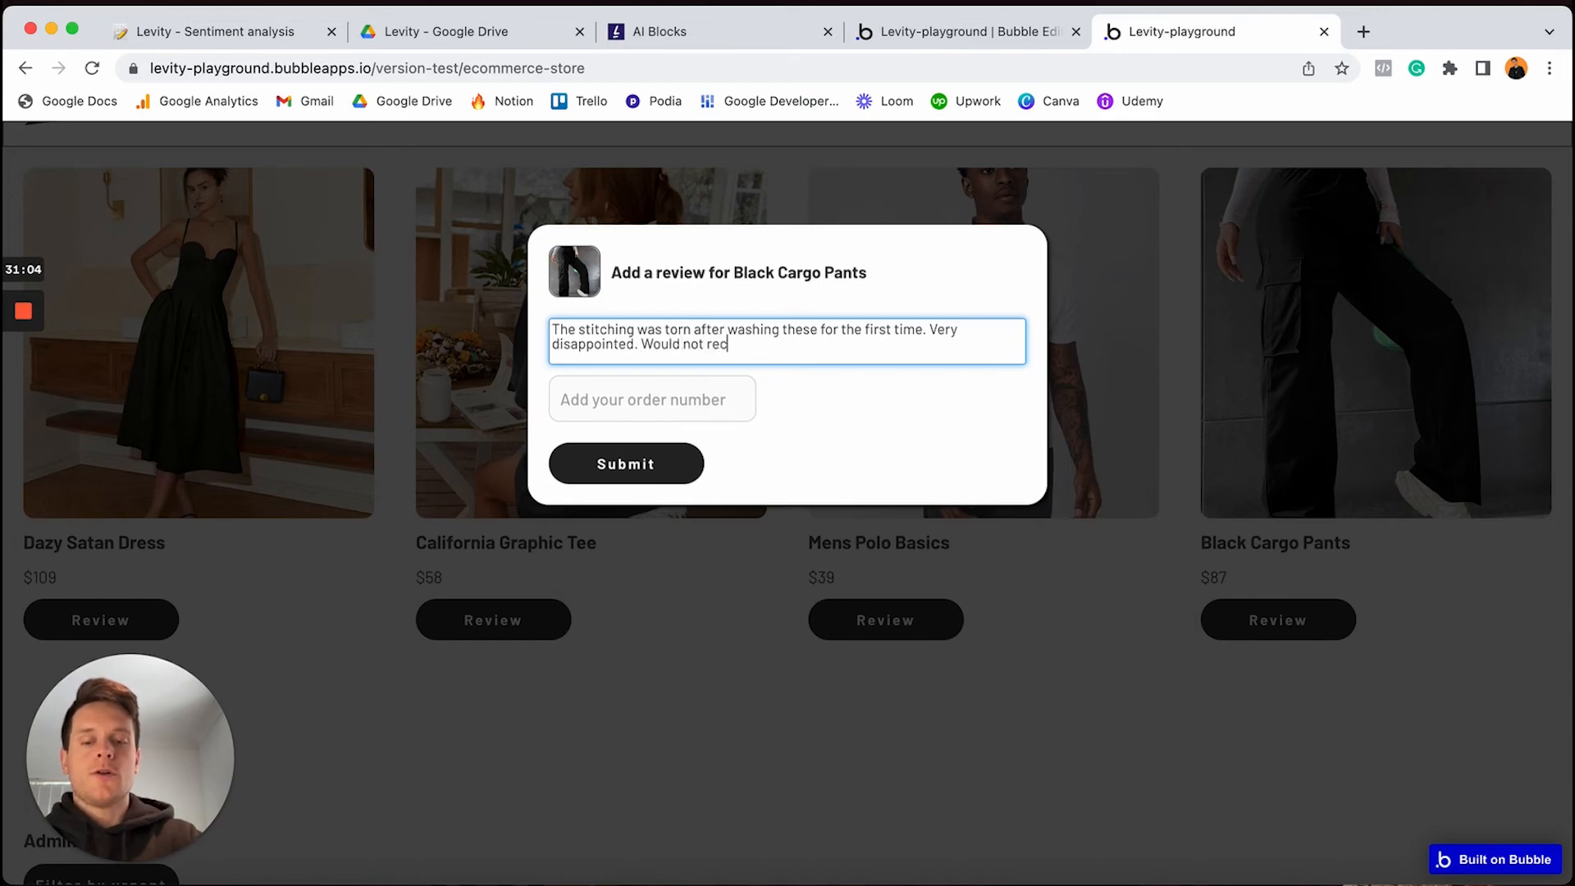
type("ommend.")
left_click(711, 400)
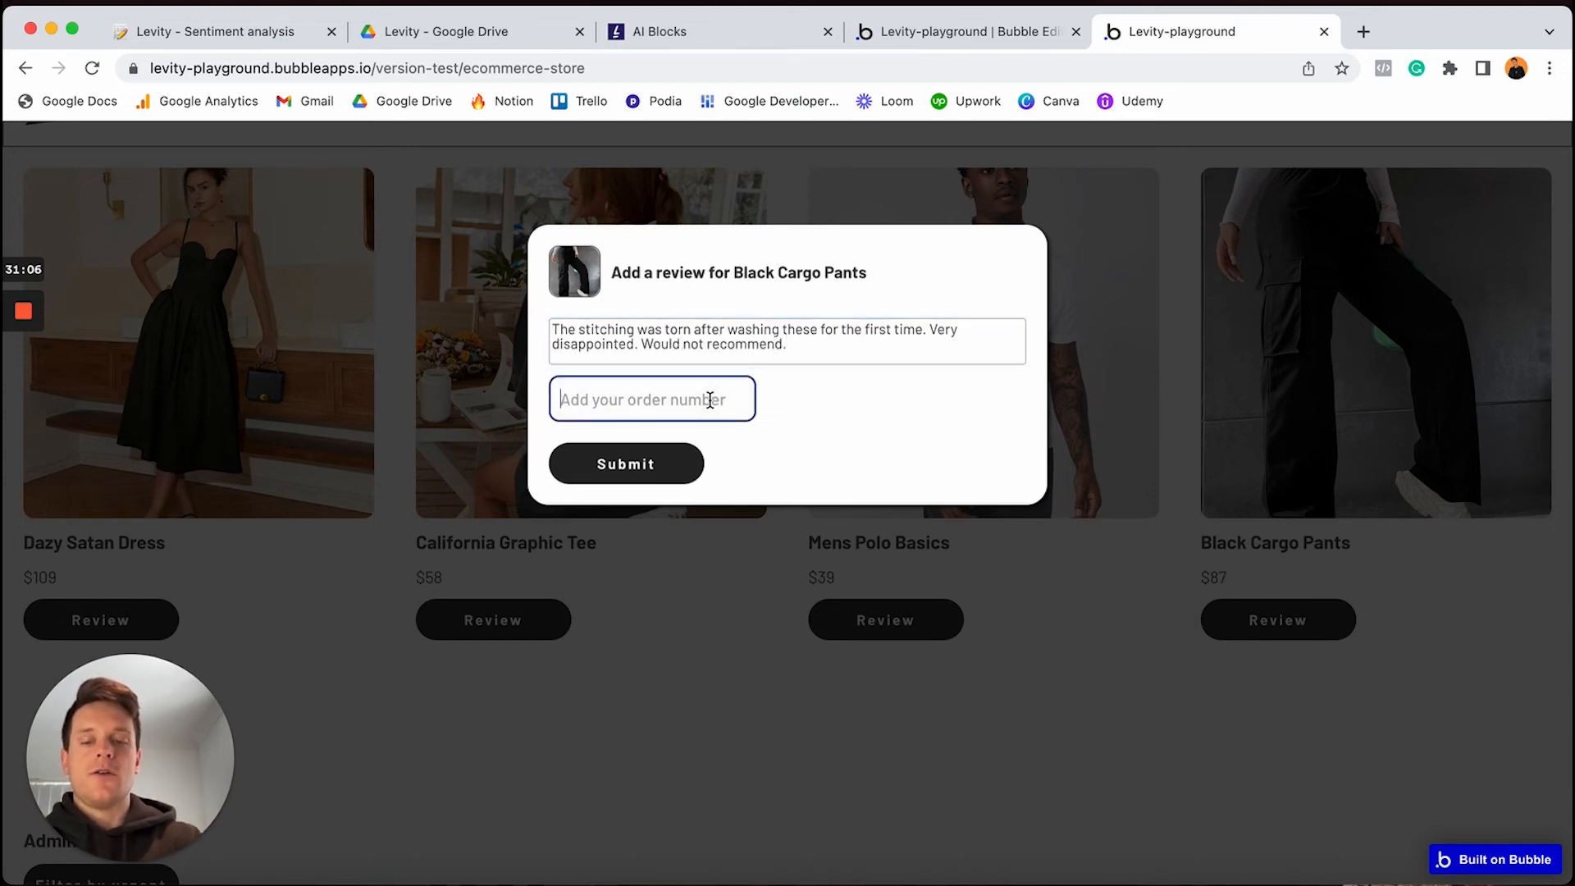
type("5674839")
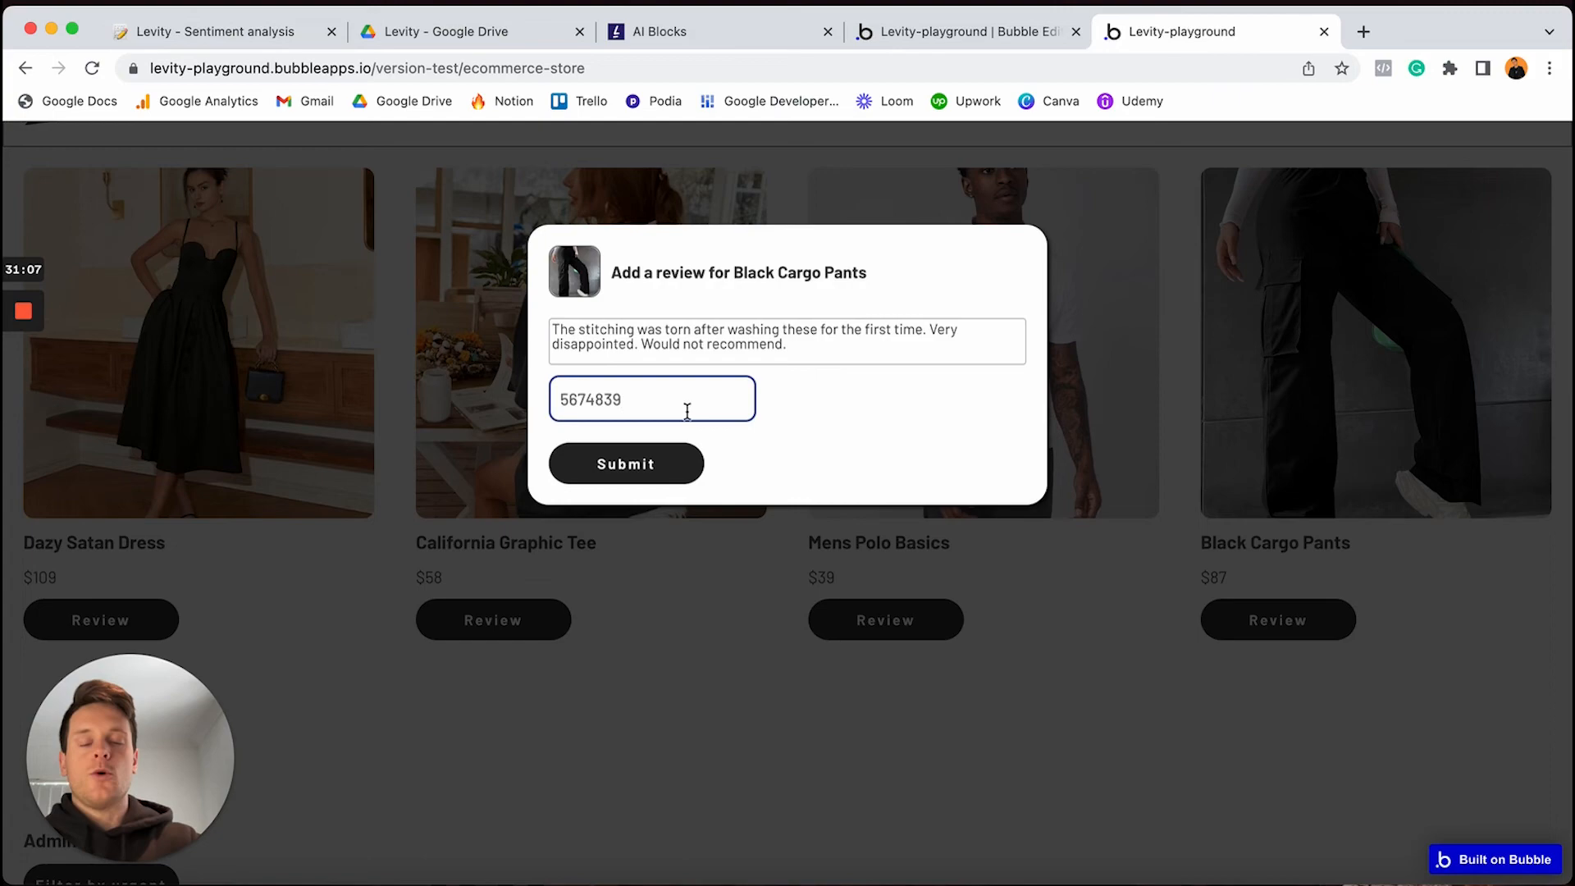
left_click(627, 466)
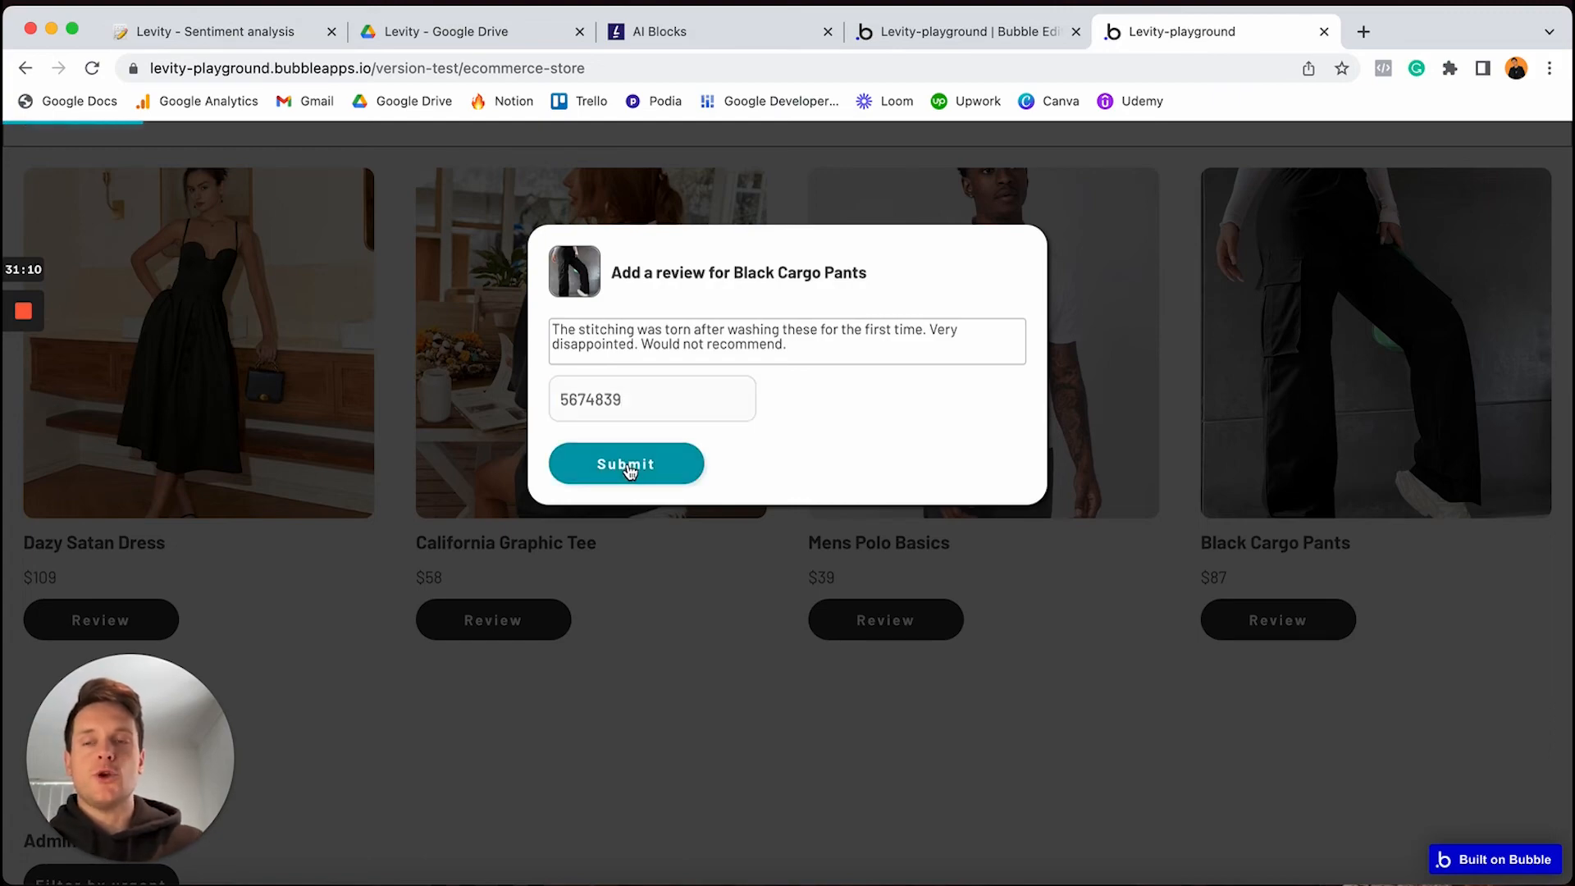
scroll(628, 464, "down", 3)
scroll(629, 470, "down", 5)
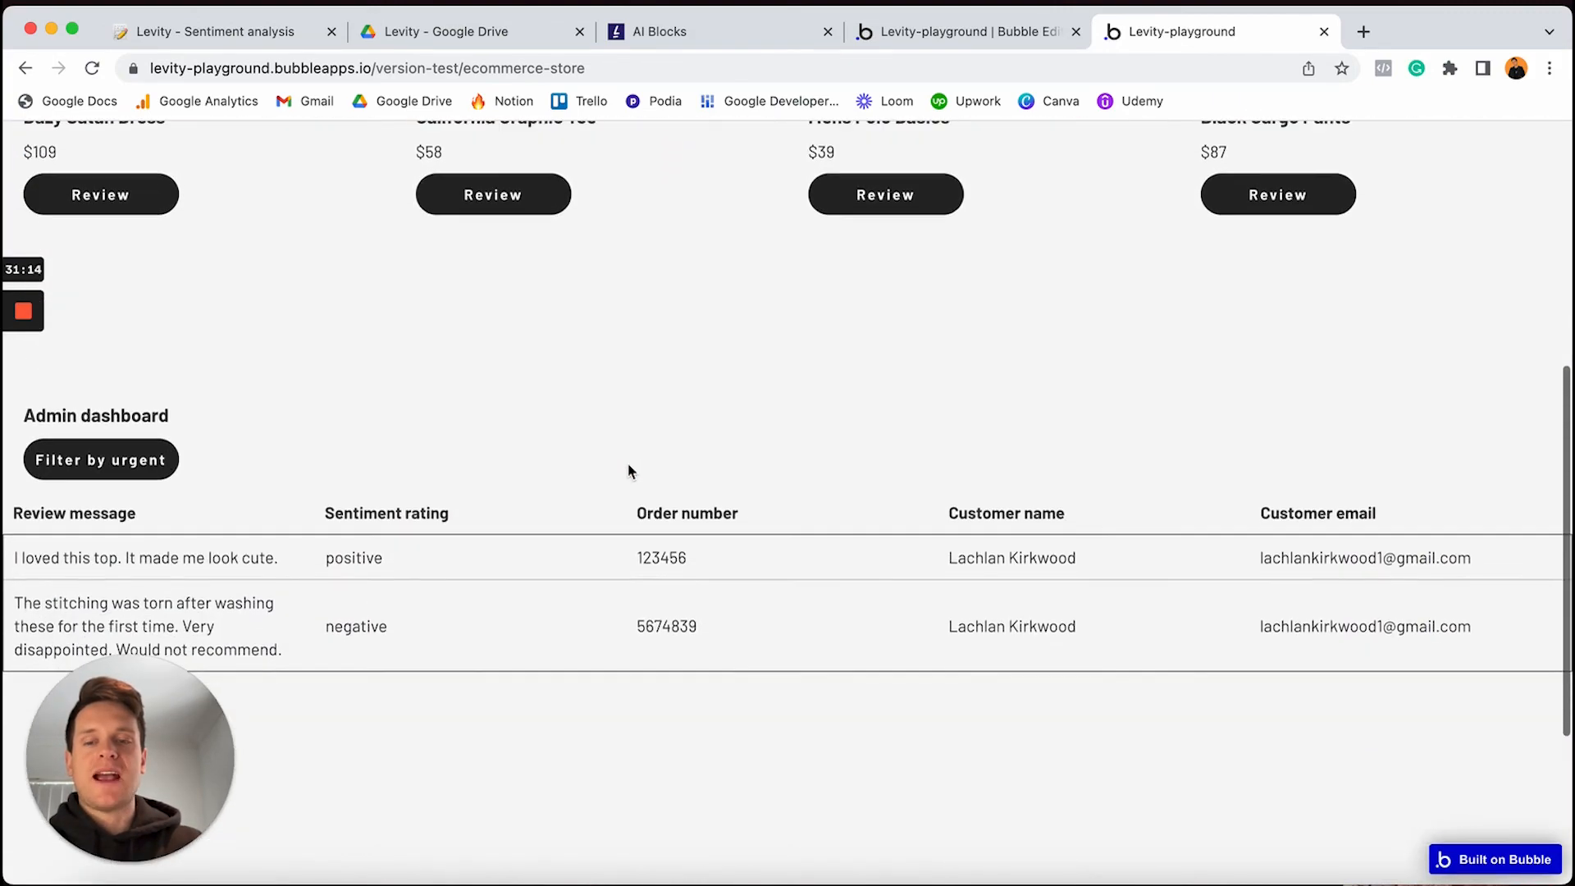
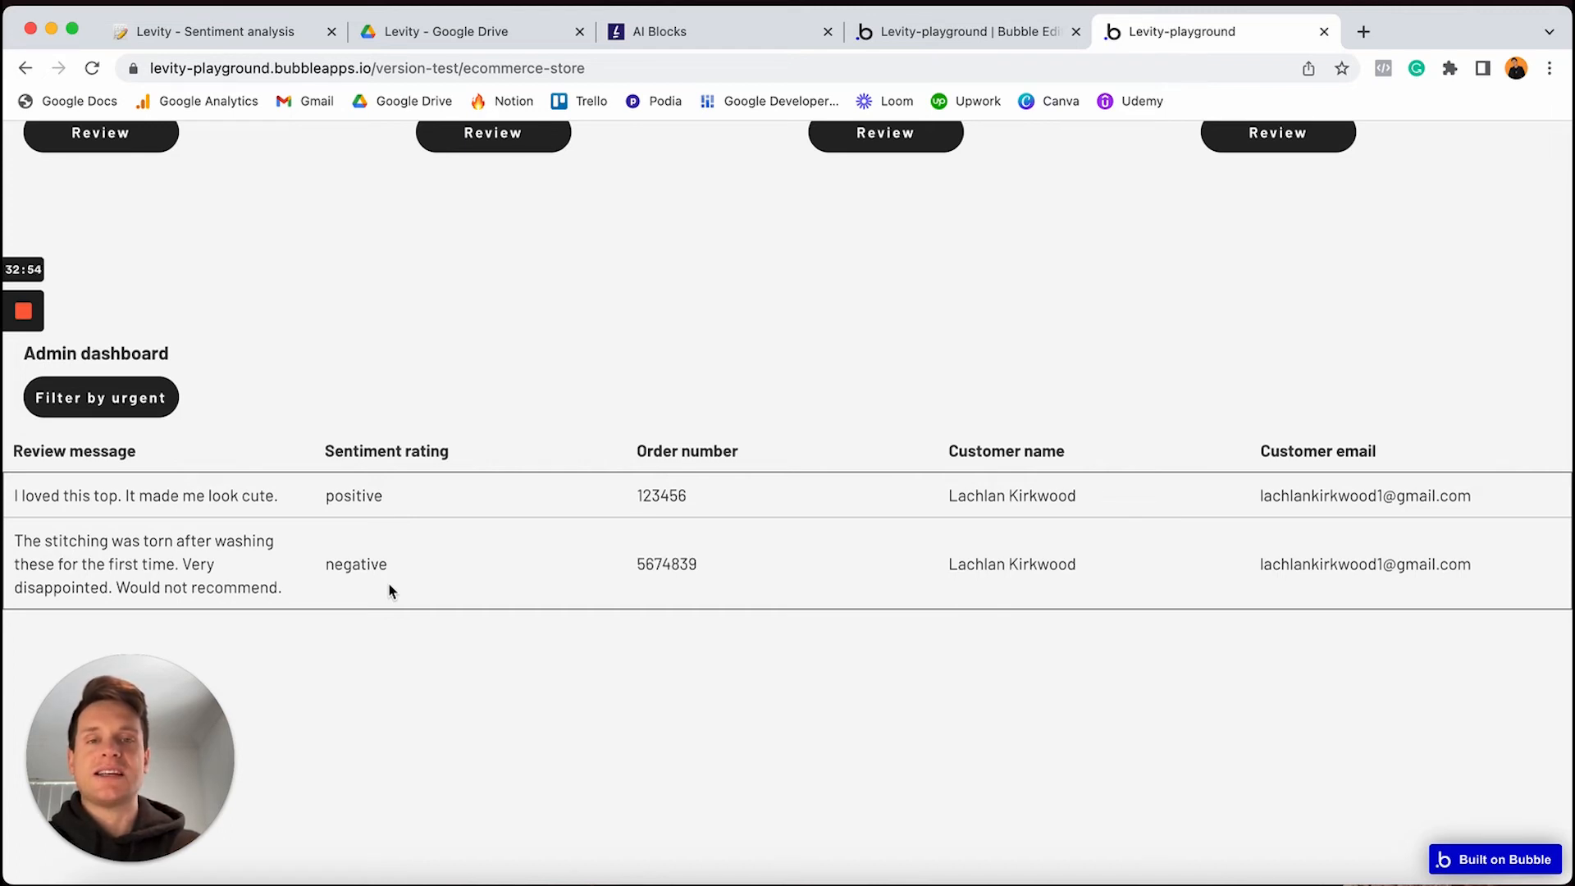
Back in the editor, open the Review repeating group and check its Search for Reviews data source
left_click(942, 33)
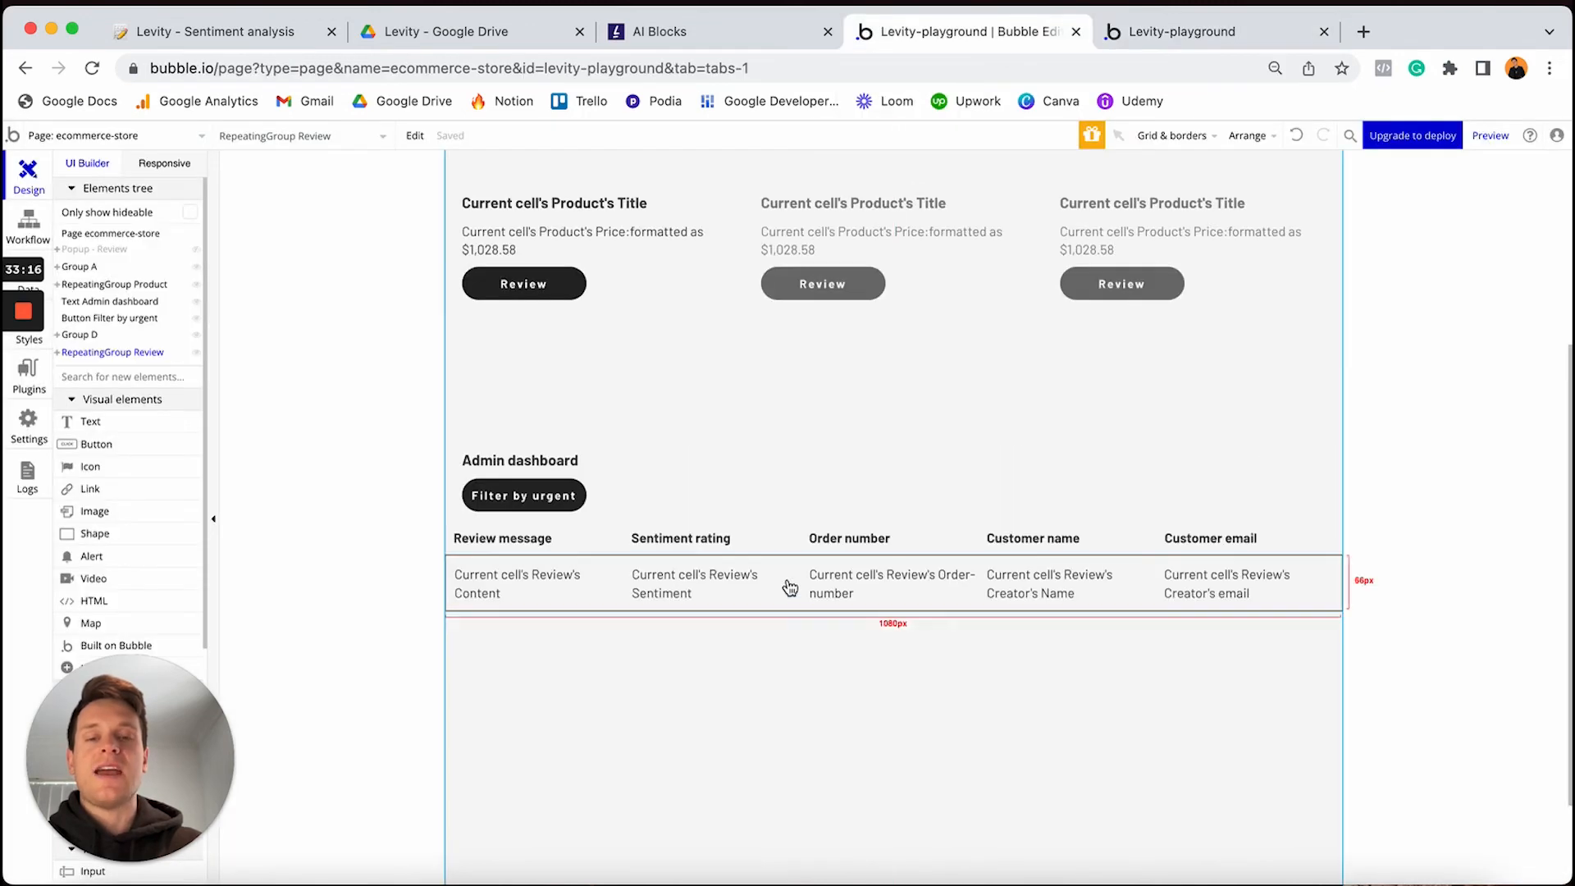
double_click(855, 606)
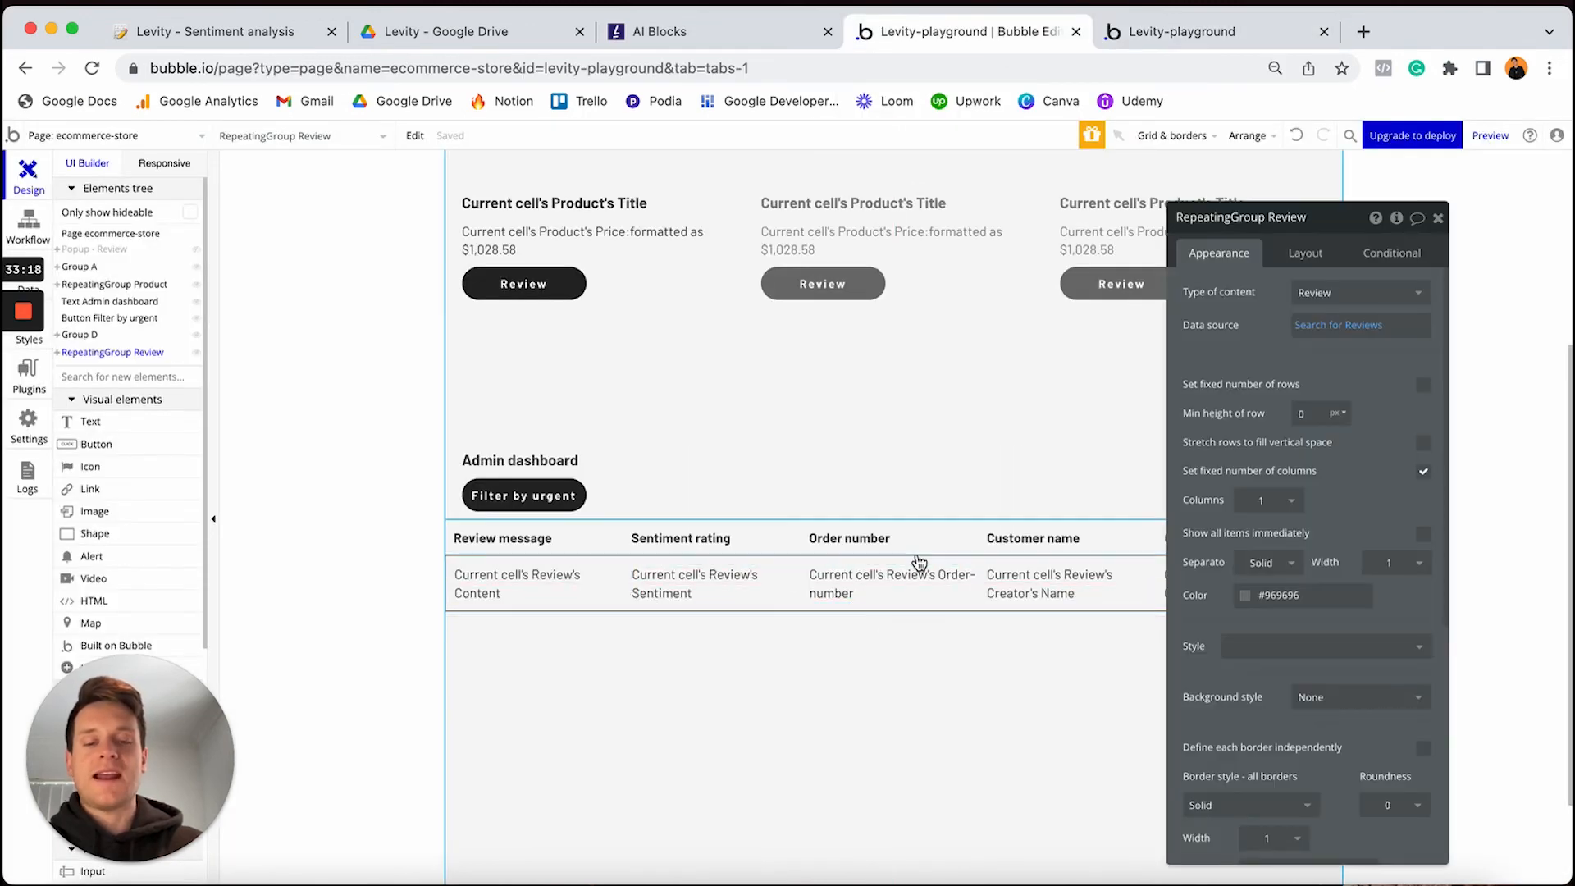
left_click(1331, 328)
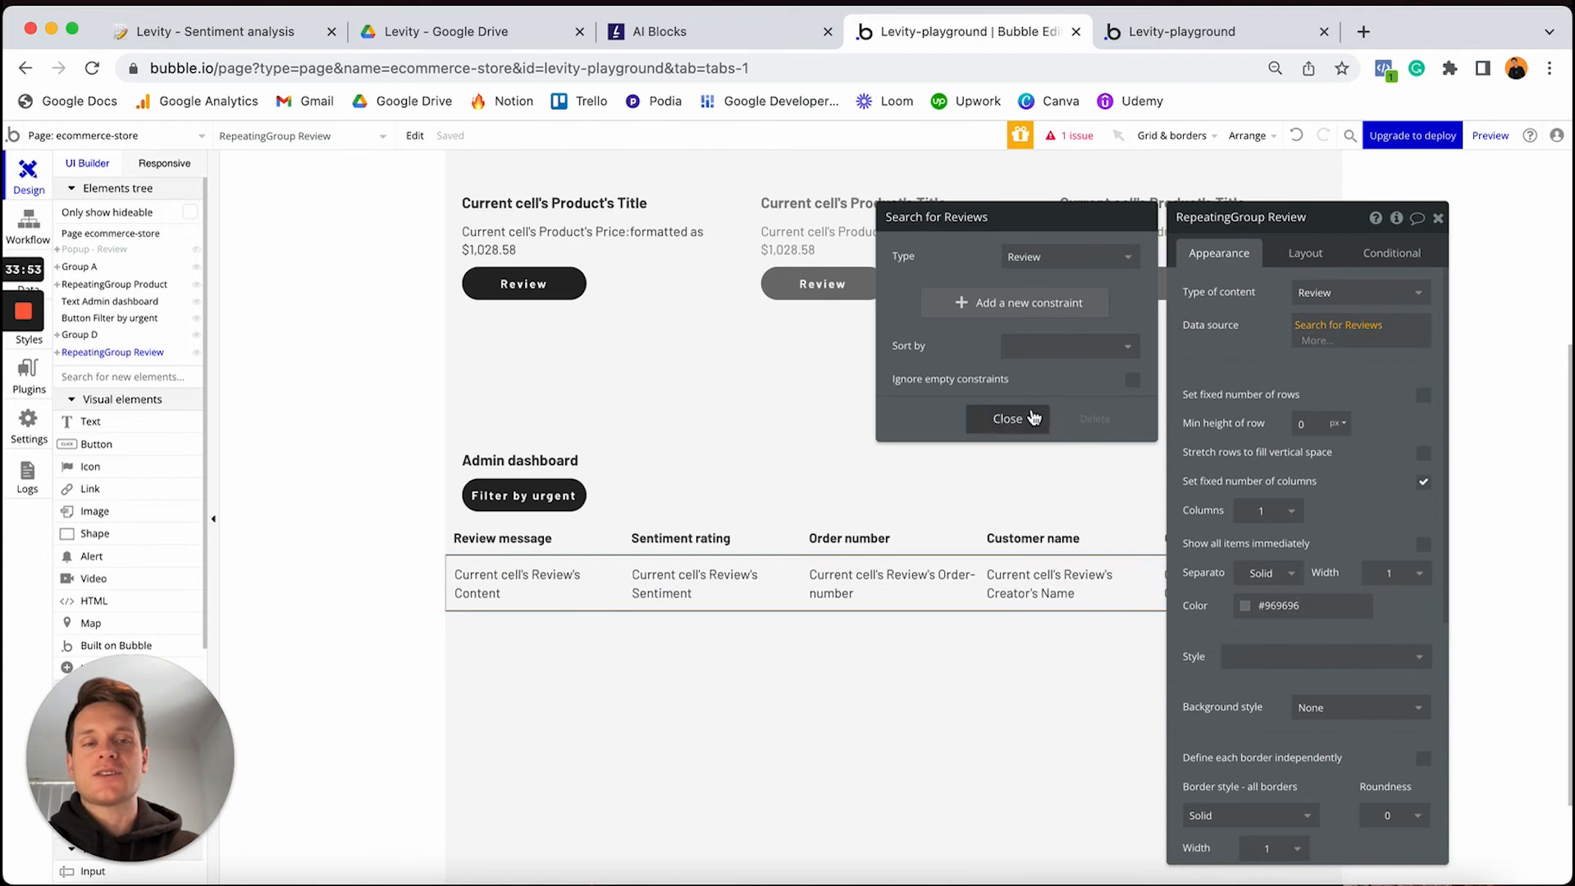
left_click(1010, 425)
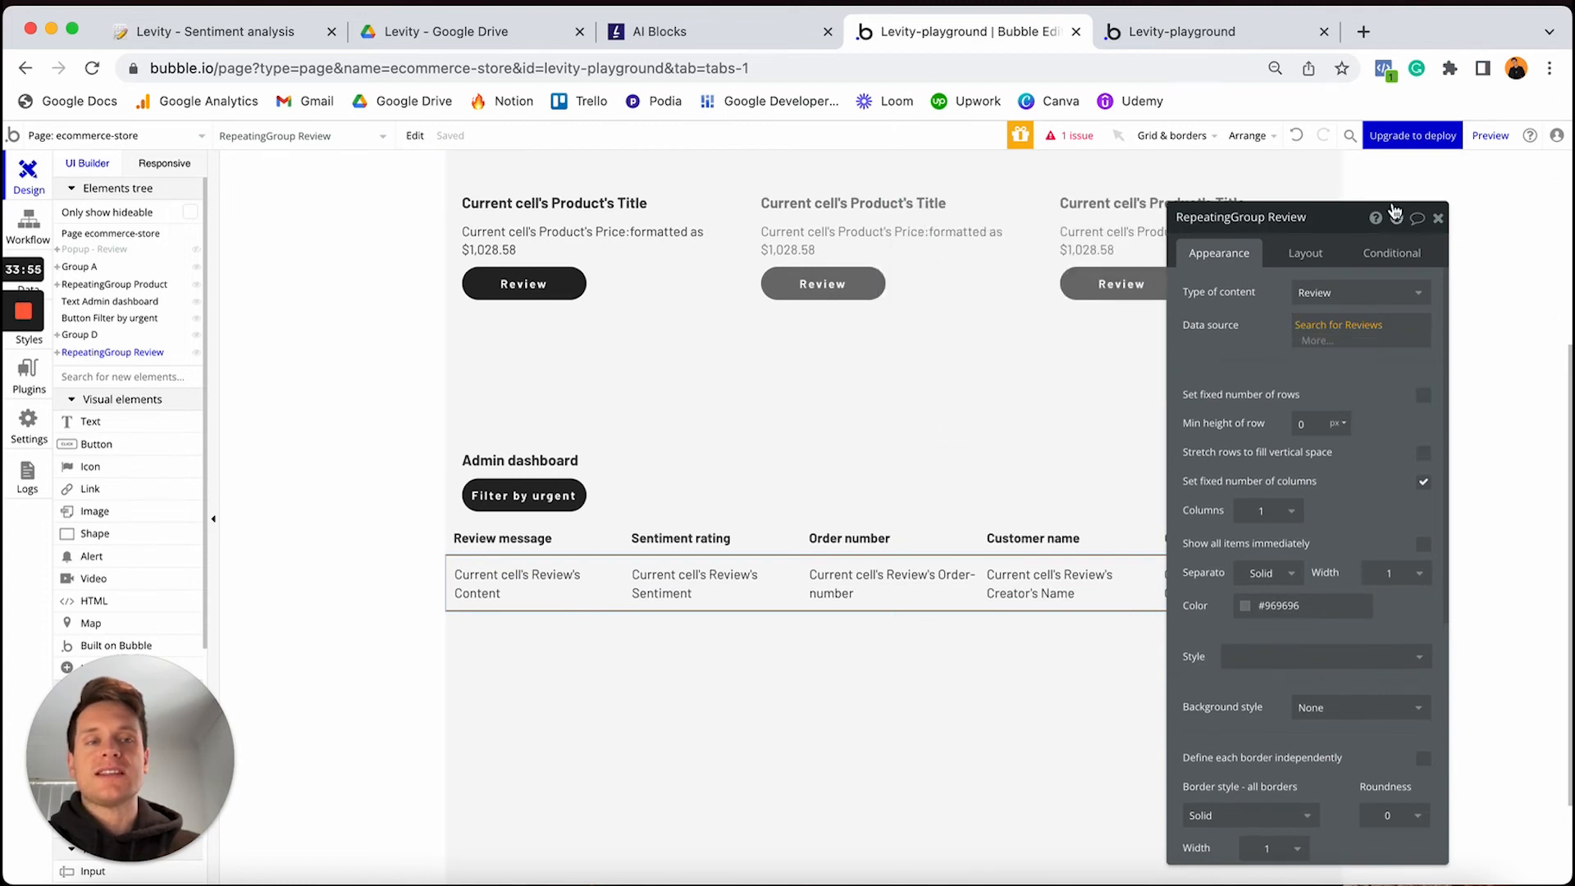
Add a yes/no custom state 'display-urgent' with default value no to RepeatingGroup Review
left_click(1398, 219)
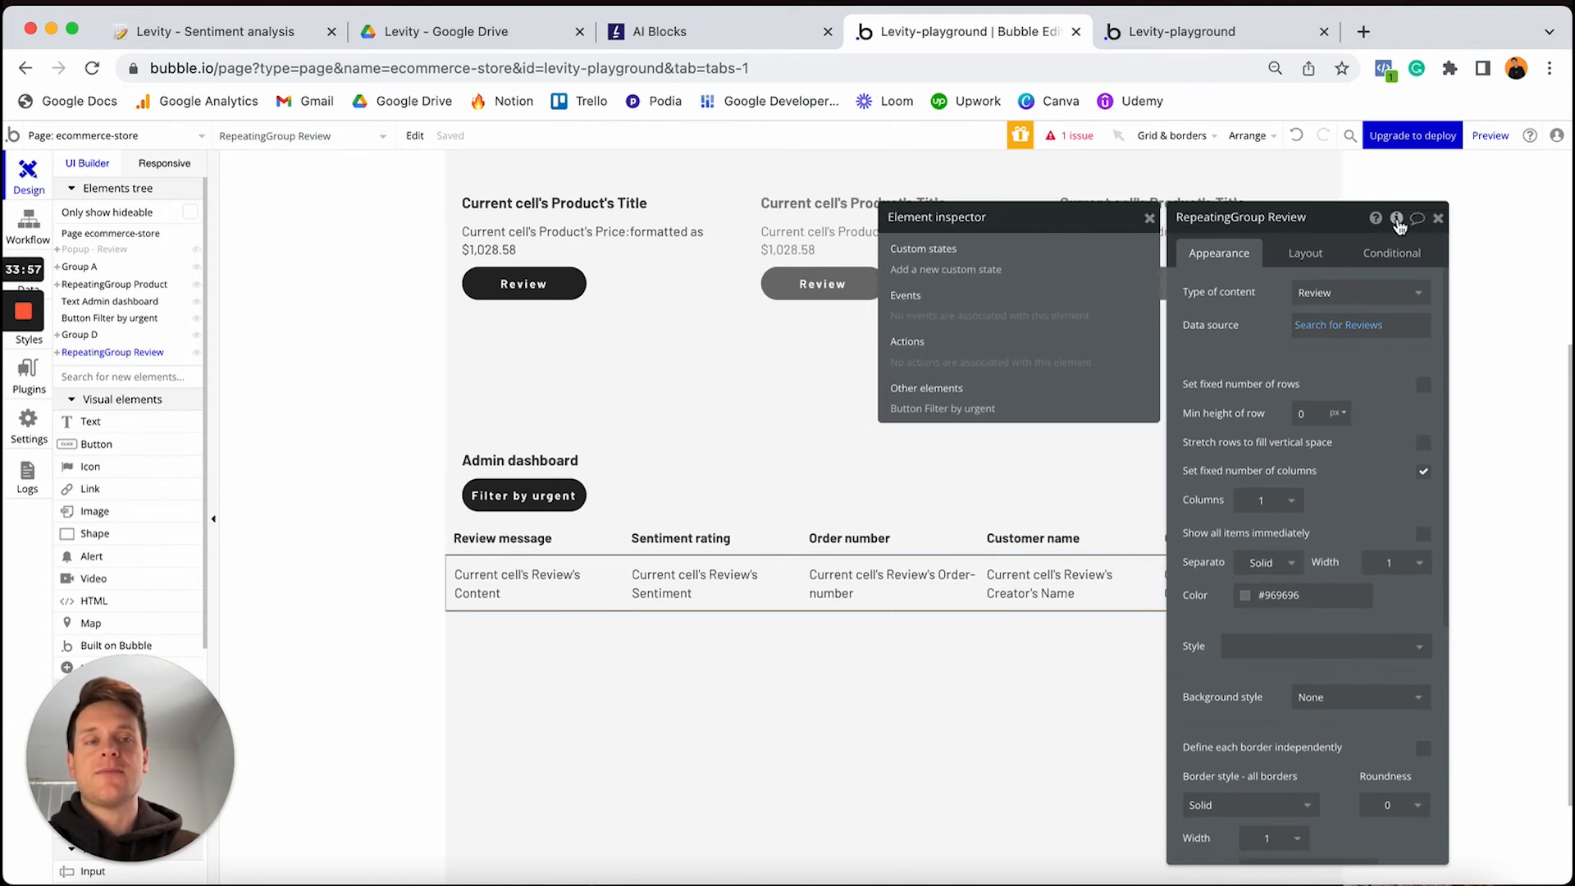
left_click(952, 271)
type("dis")
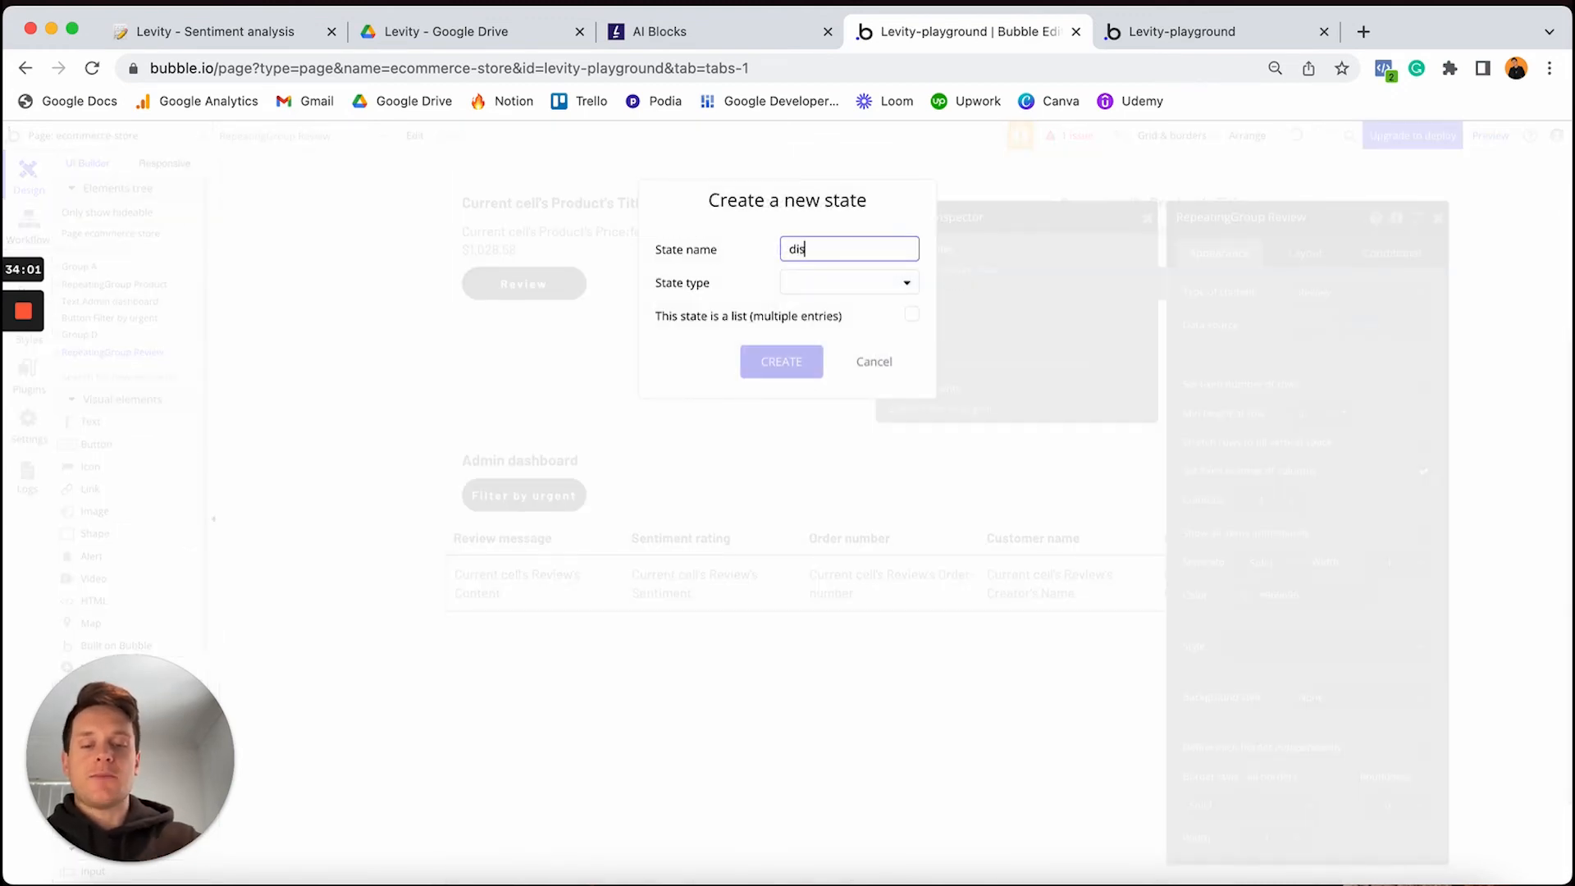
type("play-urge")
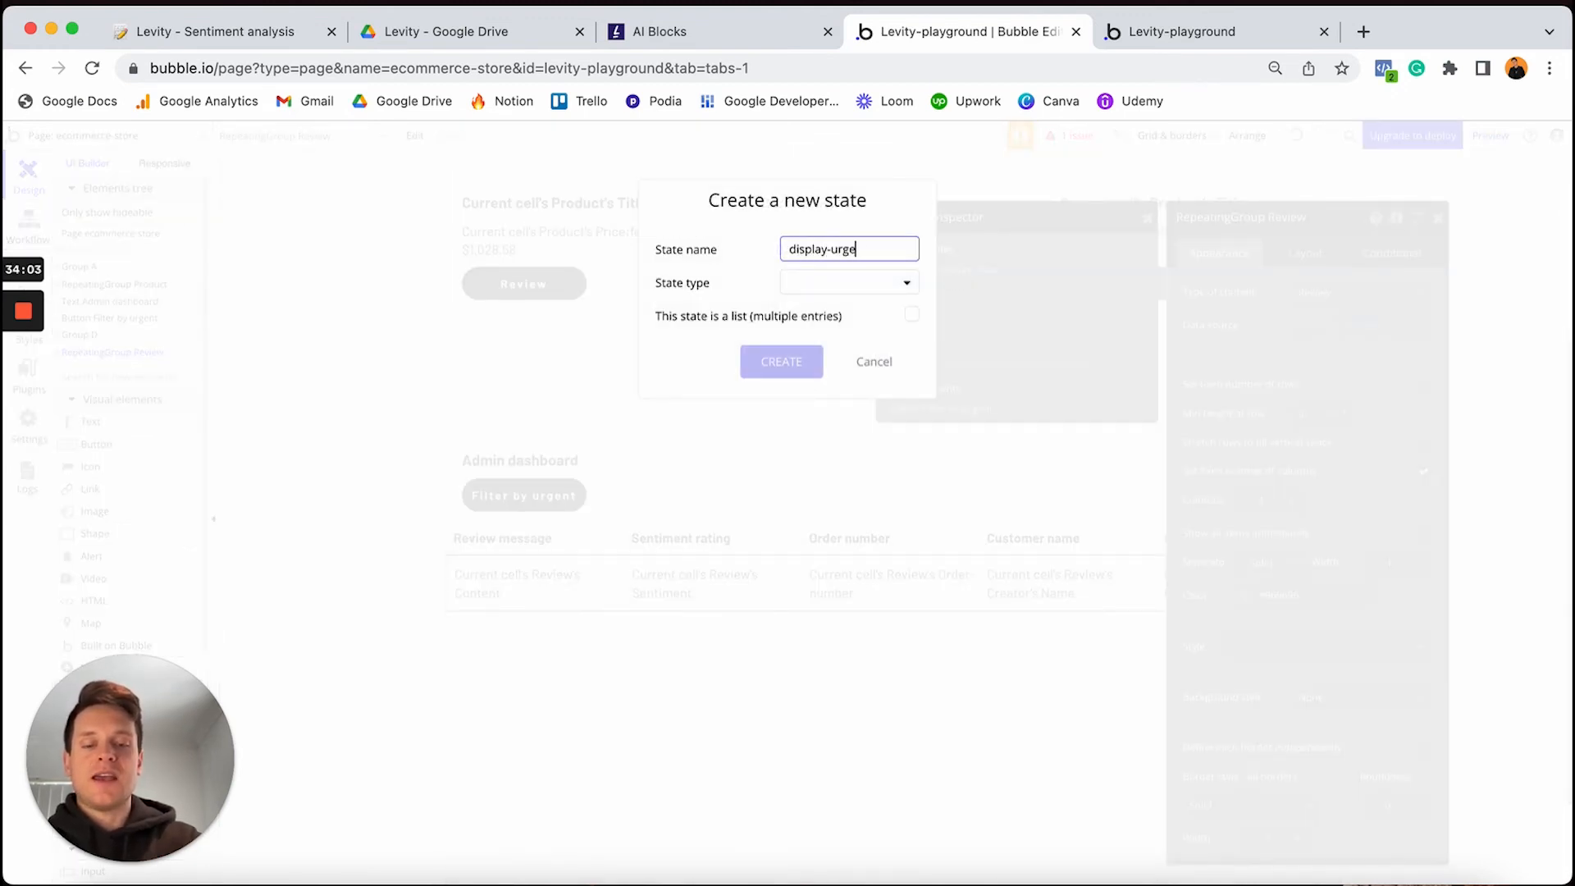
type("nt")
left_click(871, 280)
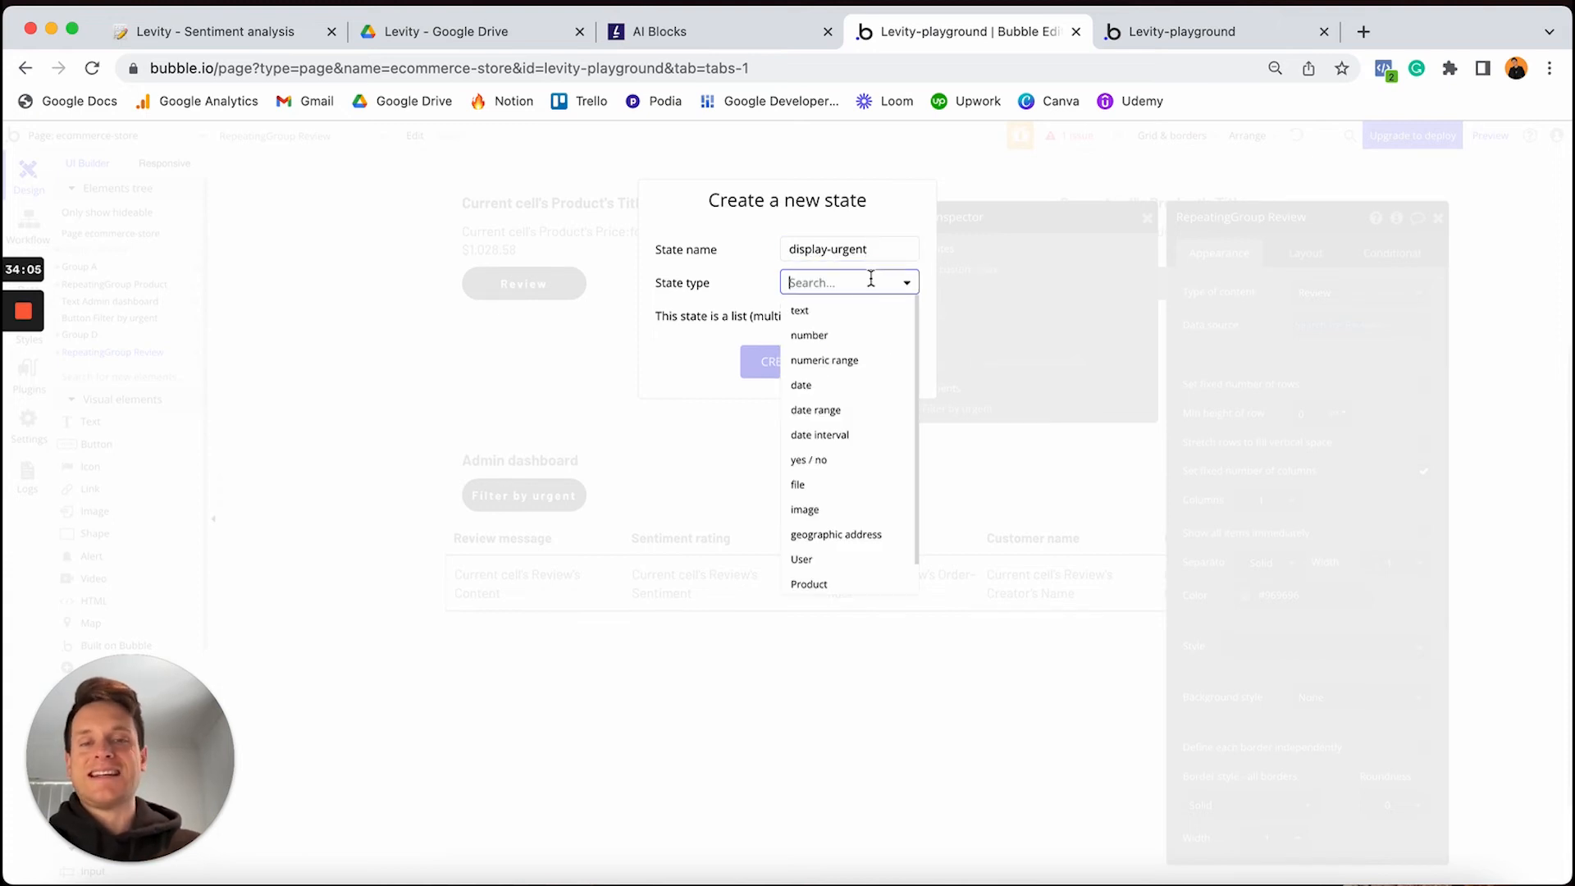
left_click(835, 460)
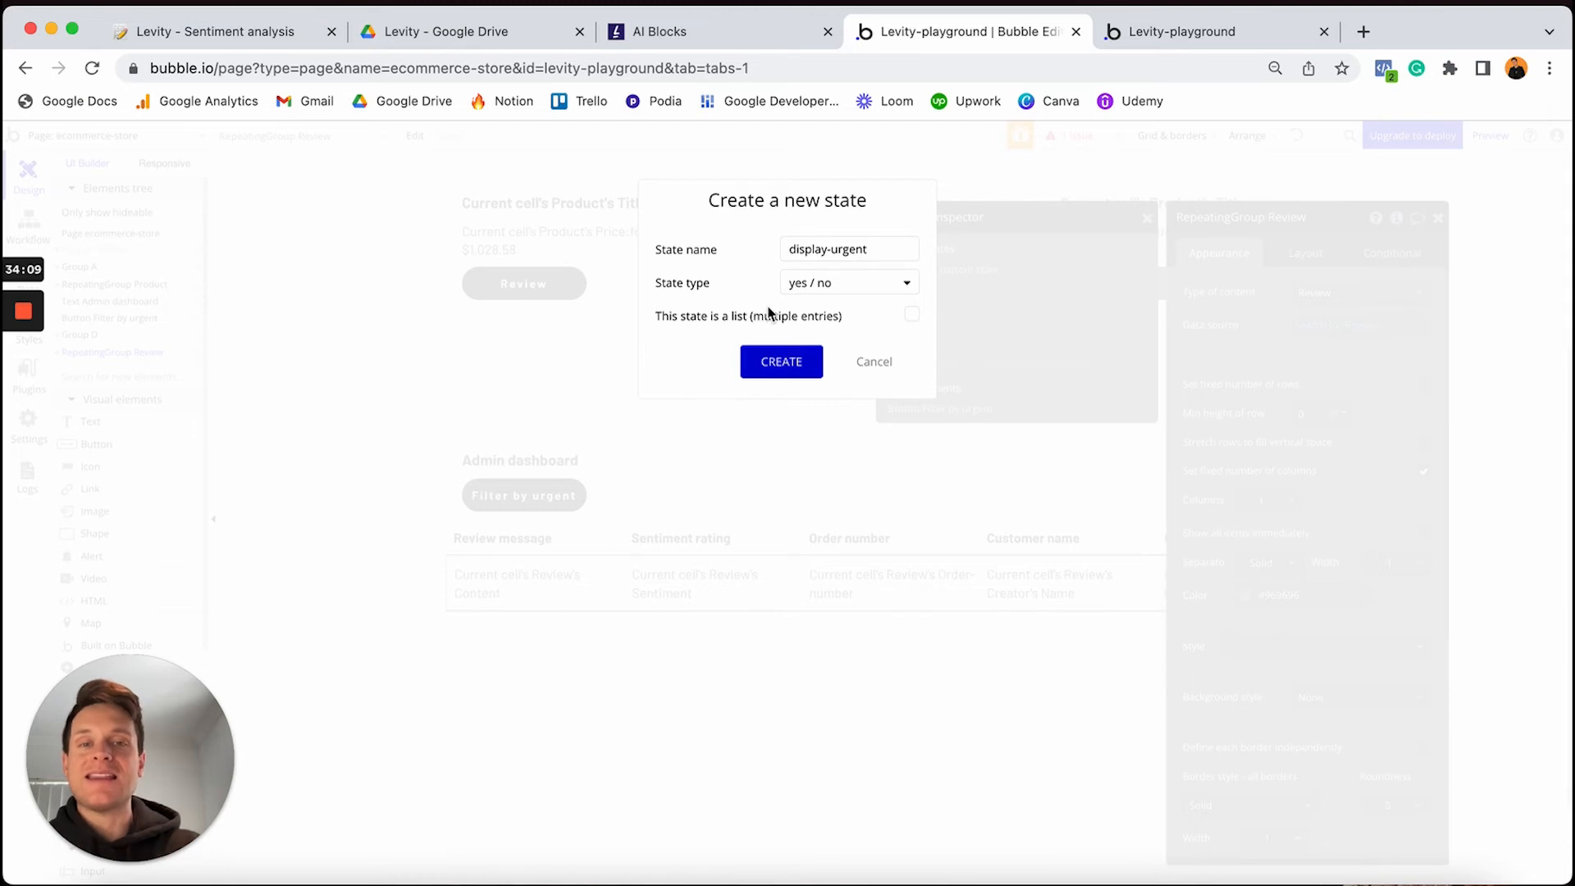
left_click(782, 365)
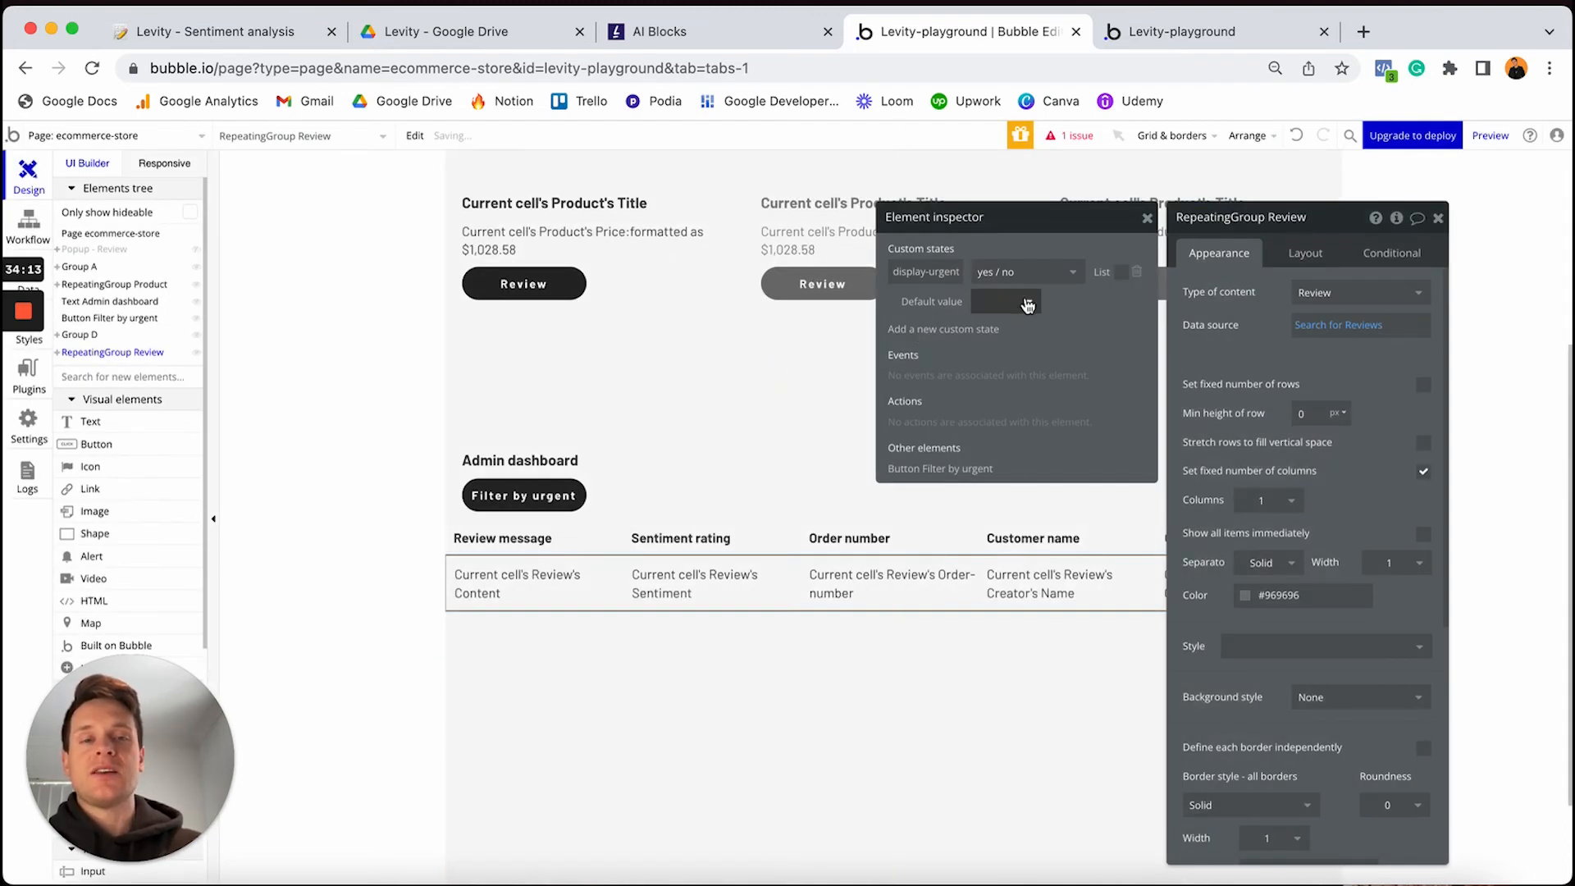
left_click(1028, 306)
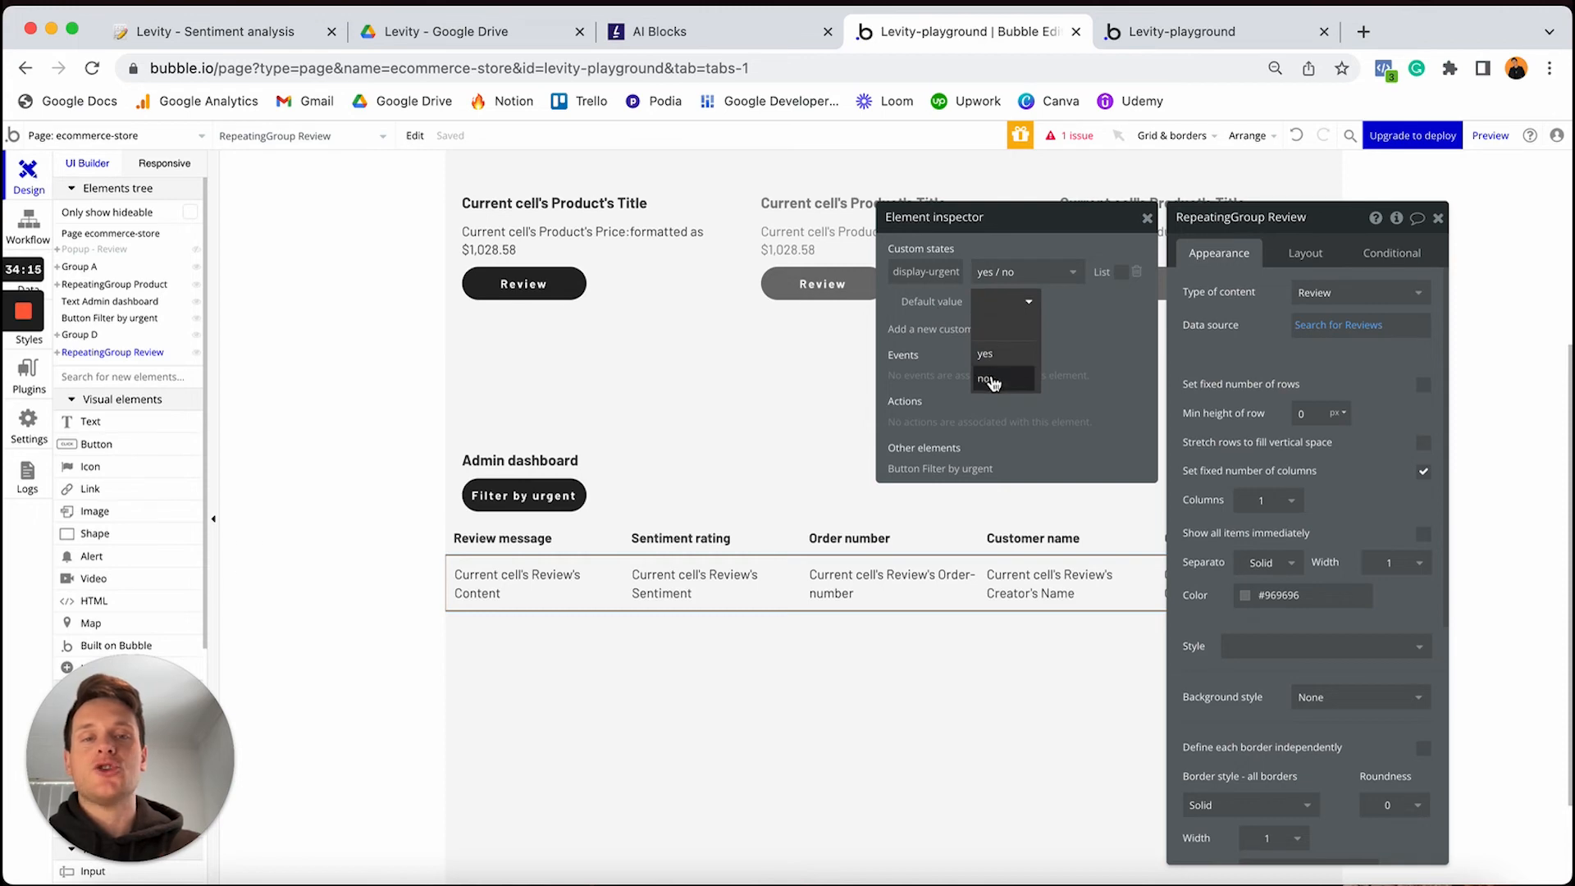
left_click(993, 380)
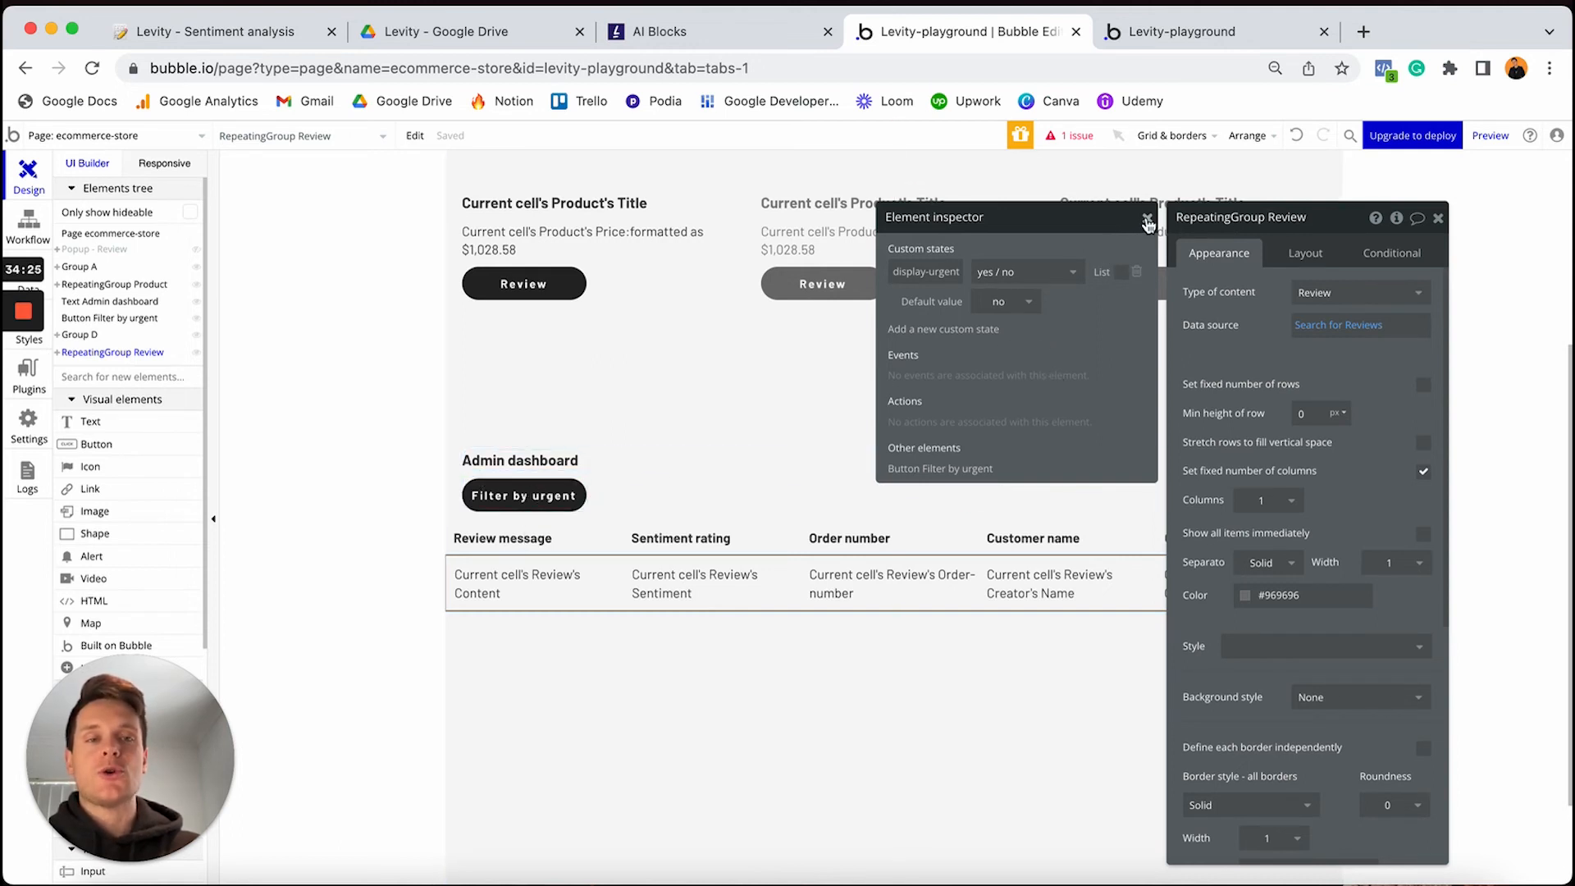
left_click(1147, 219)
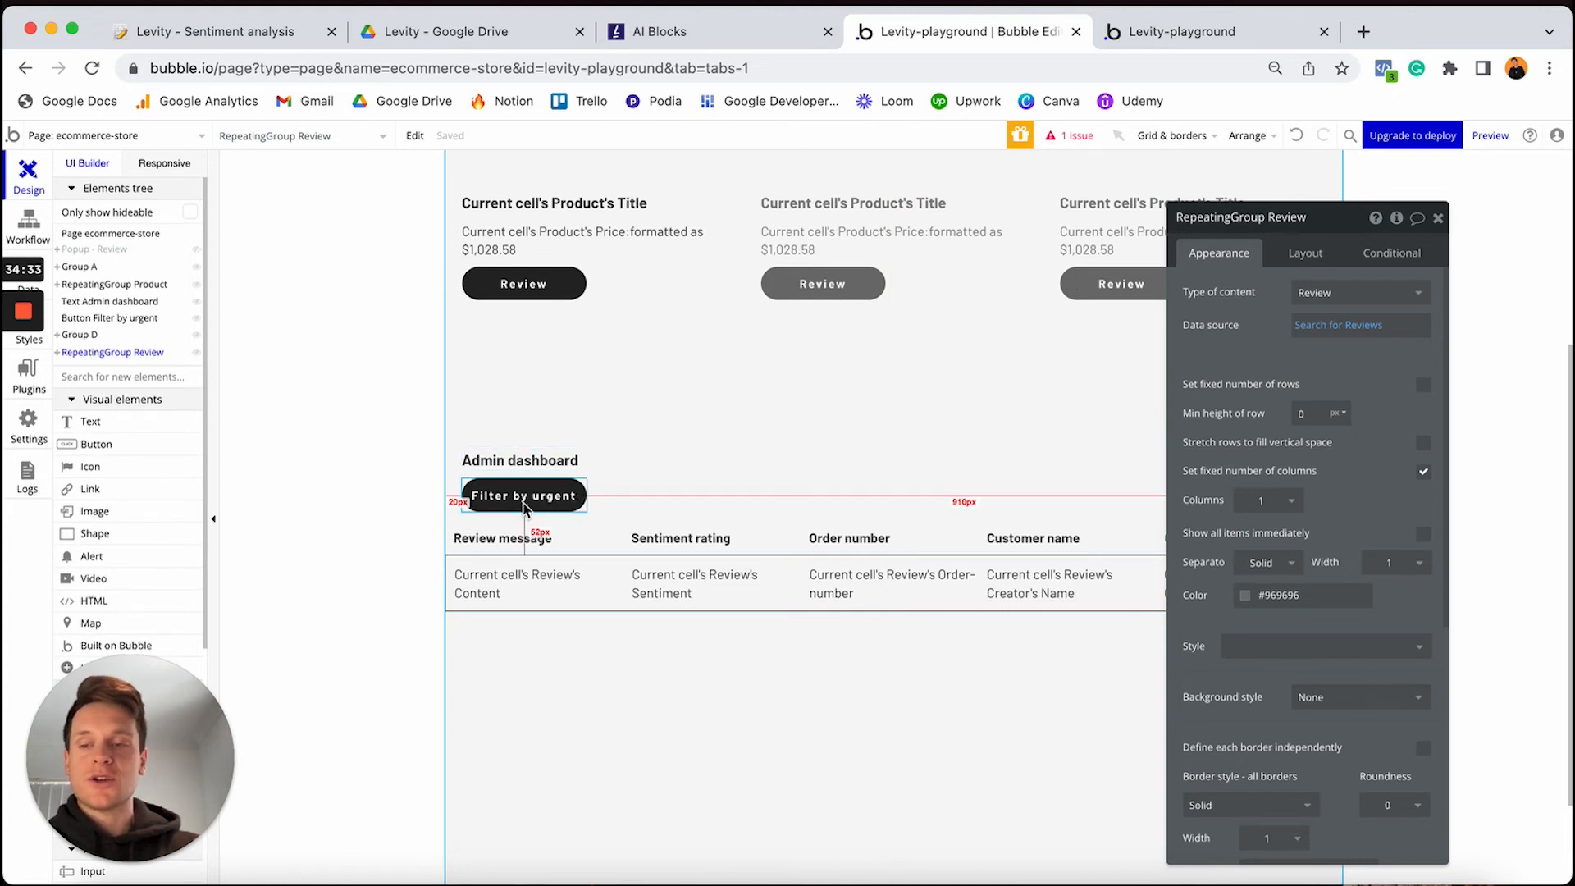
Add a Set state action to the Filter by urgent click that sets RepeatingGroup Review's display-urgent to yes
left_click(525, 509)
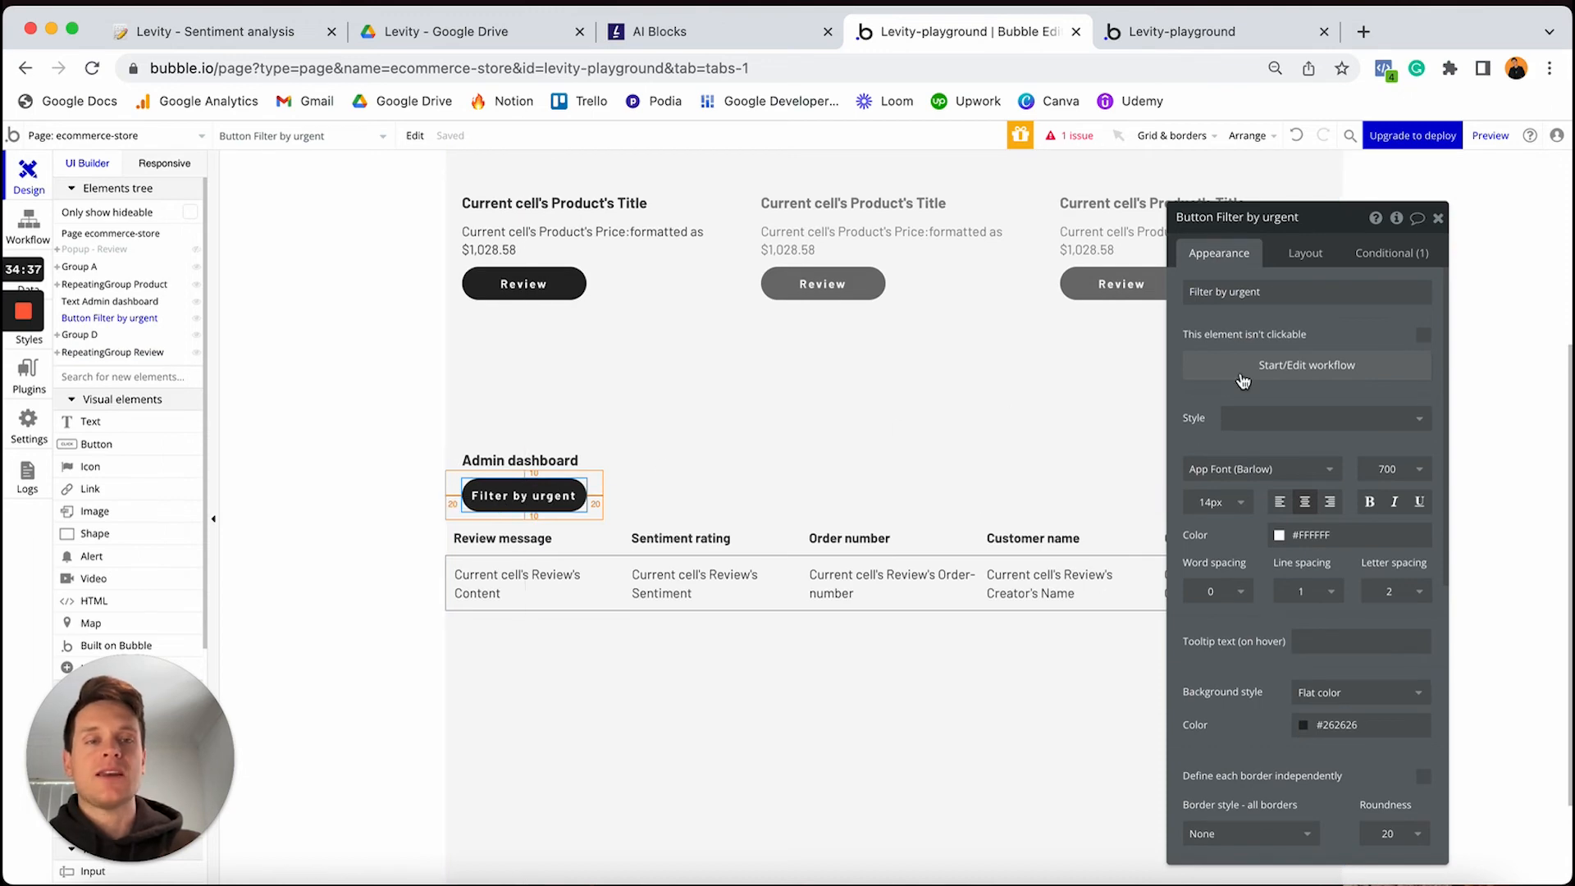
left_click(1284, 367)
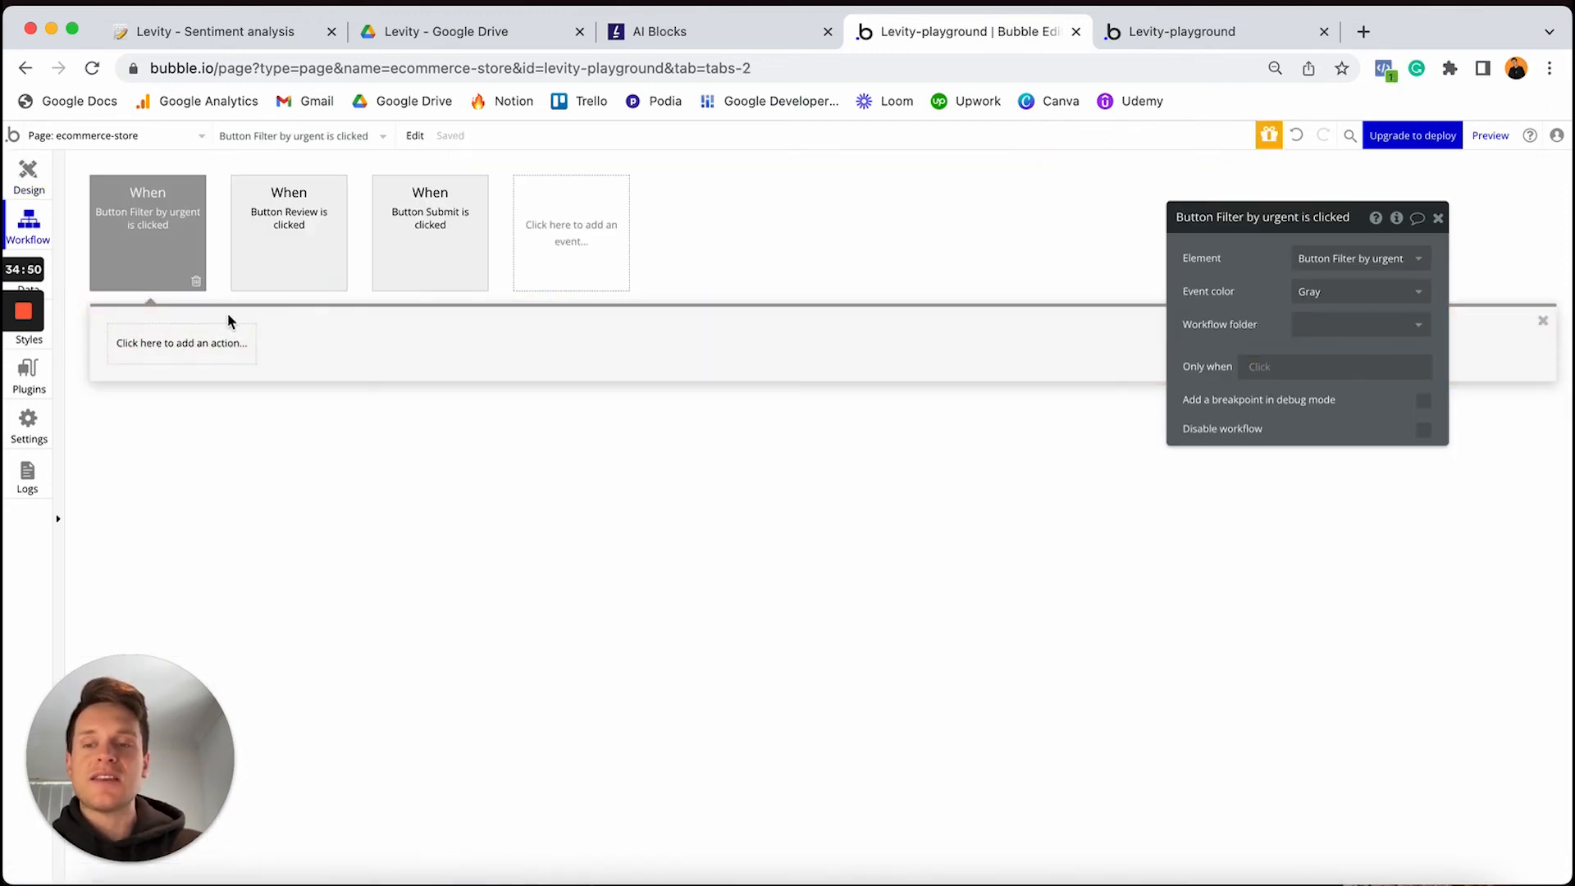
left_click(208, 341)
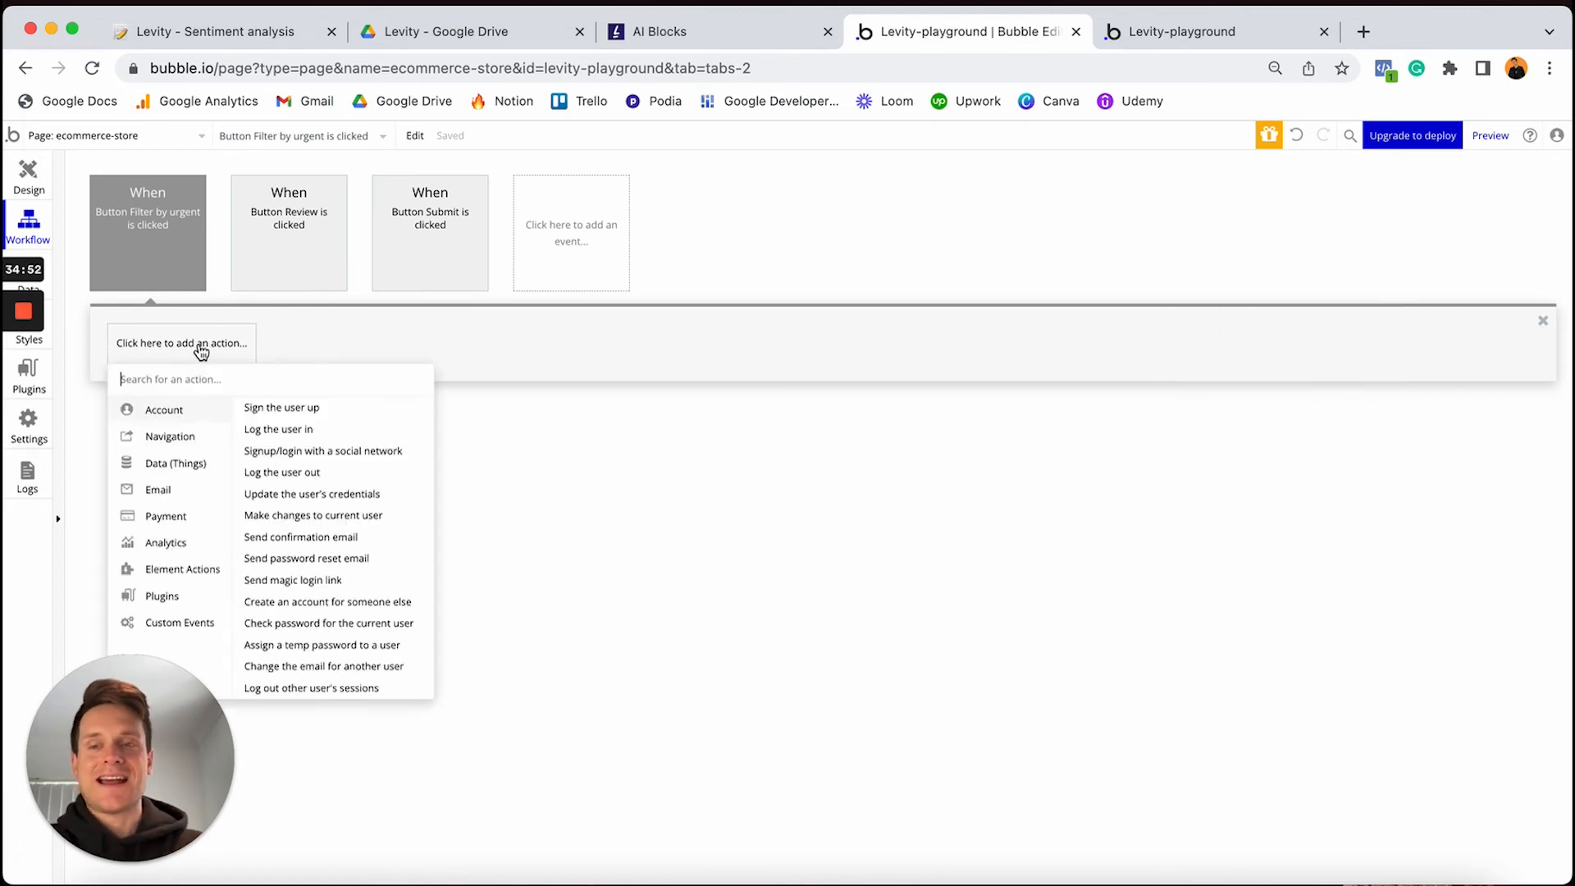
type("set st")
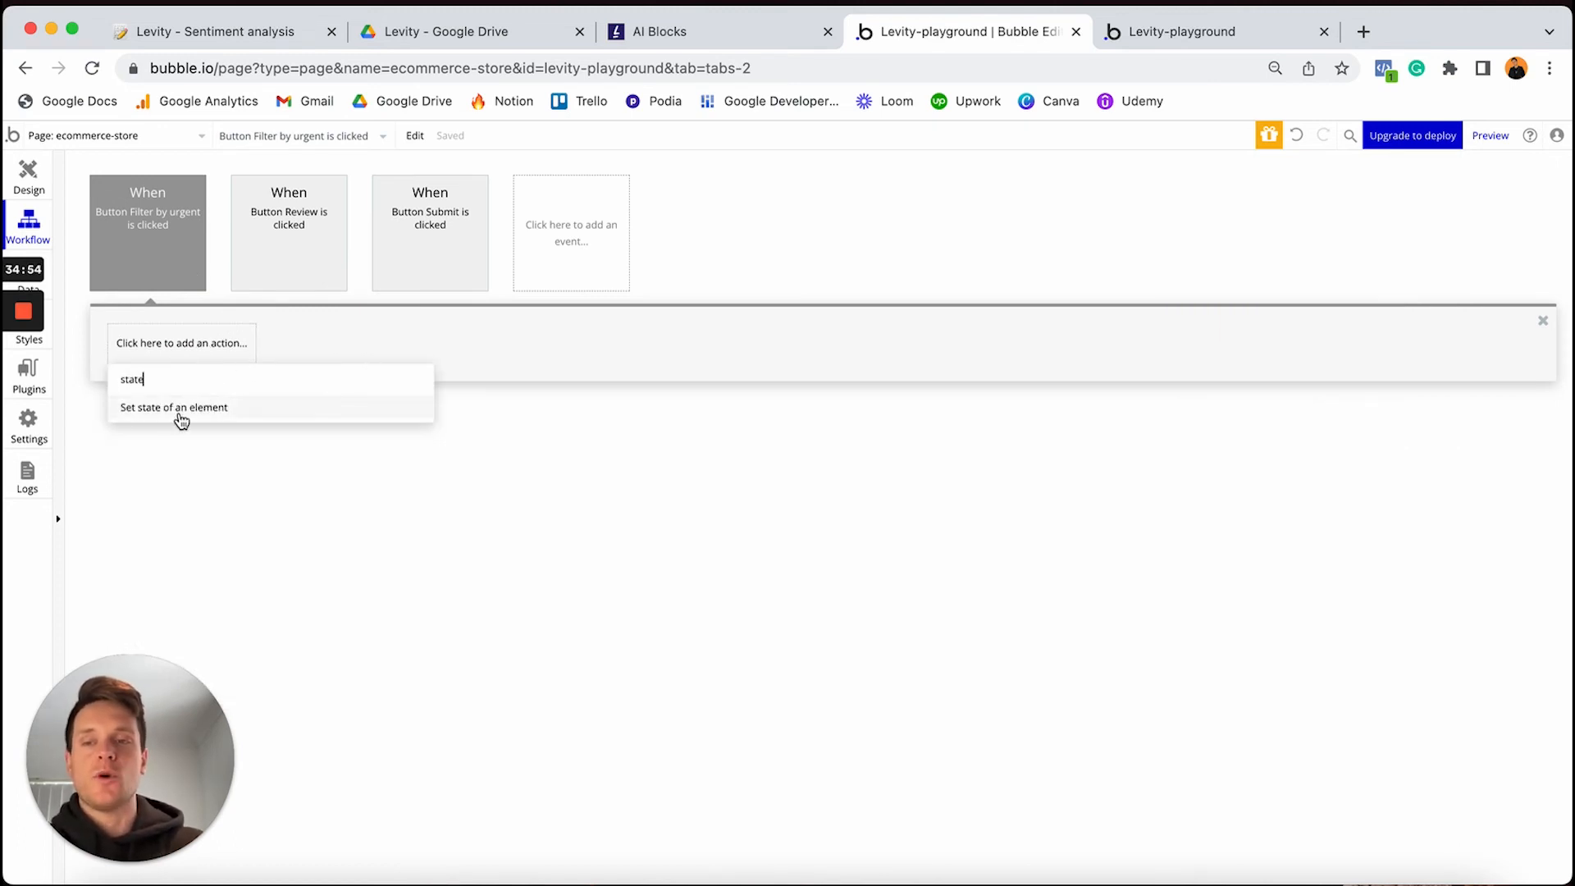
left_click(180, 417)
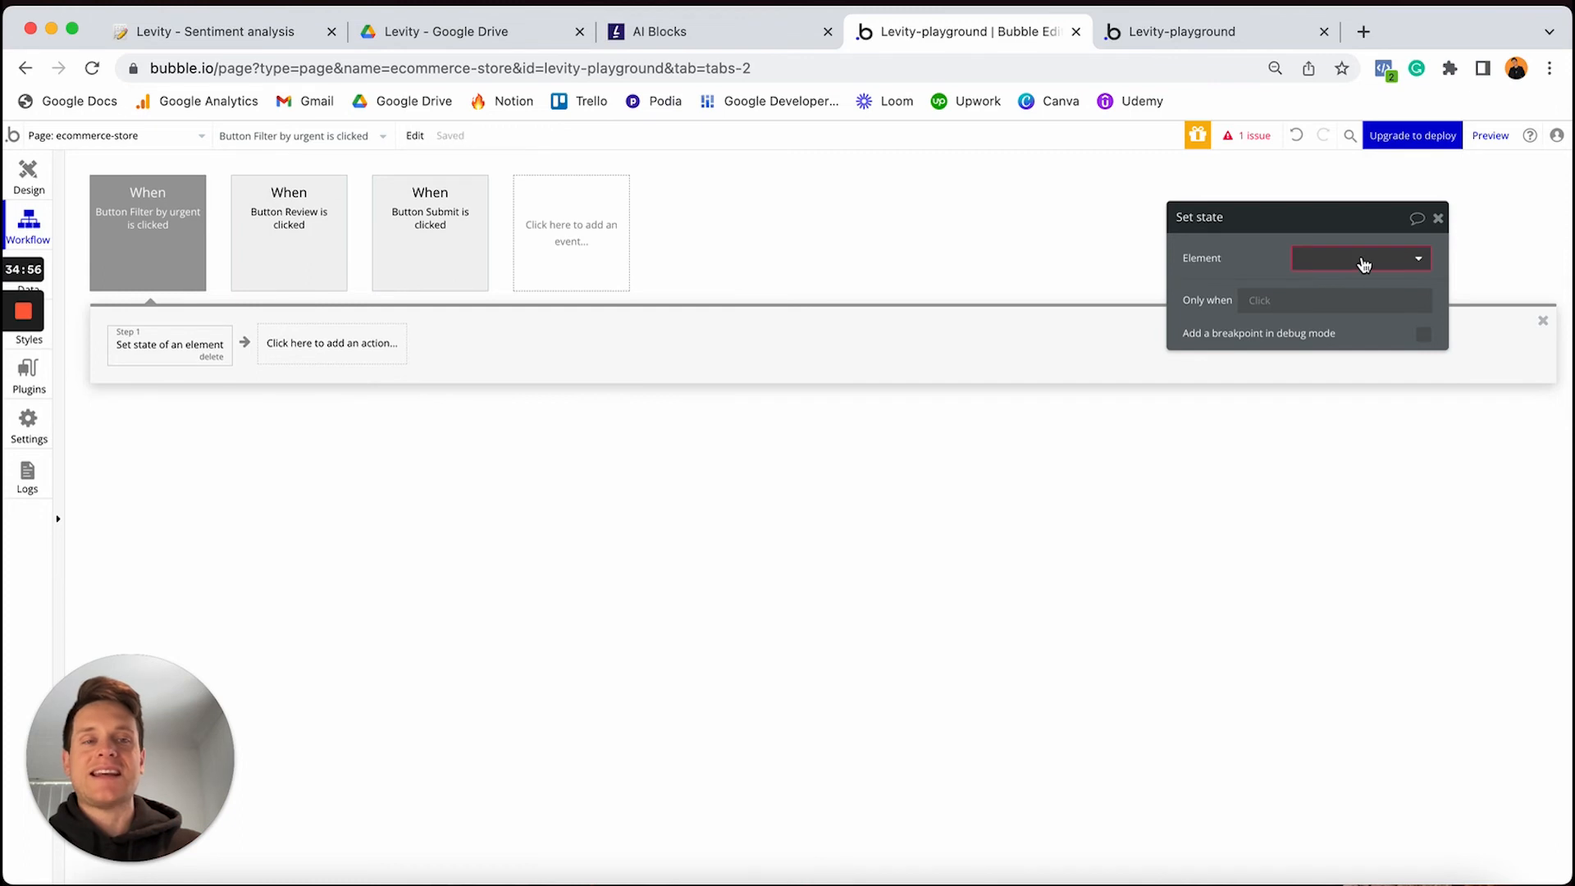
left_click(1362, 259)
type("repe")
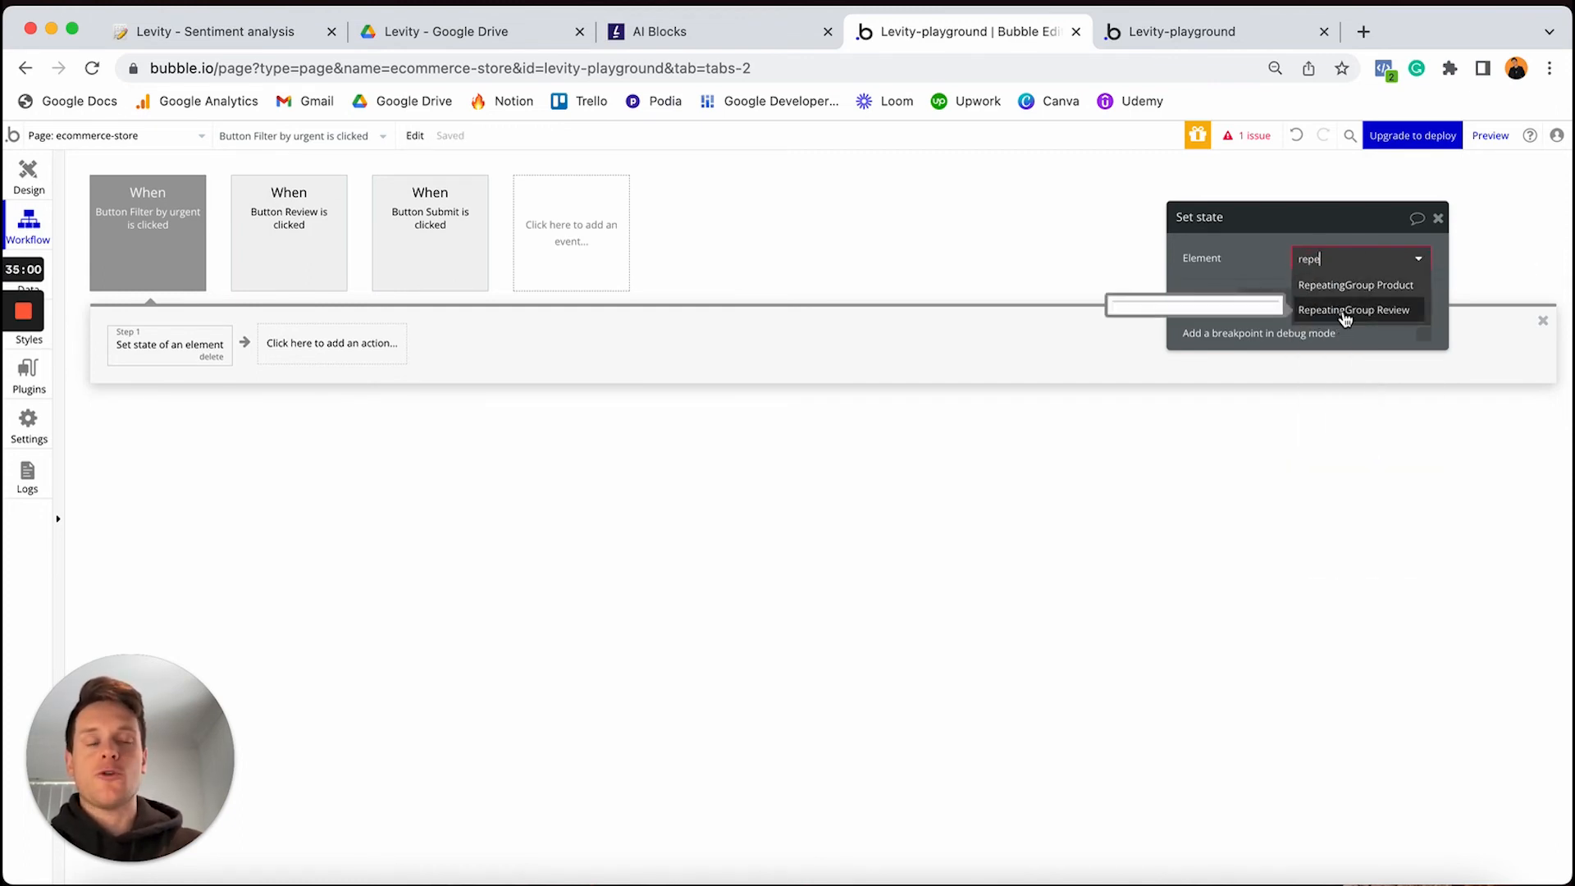
left_click(1343, 311)
left_click(1325, 292)
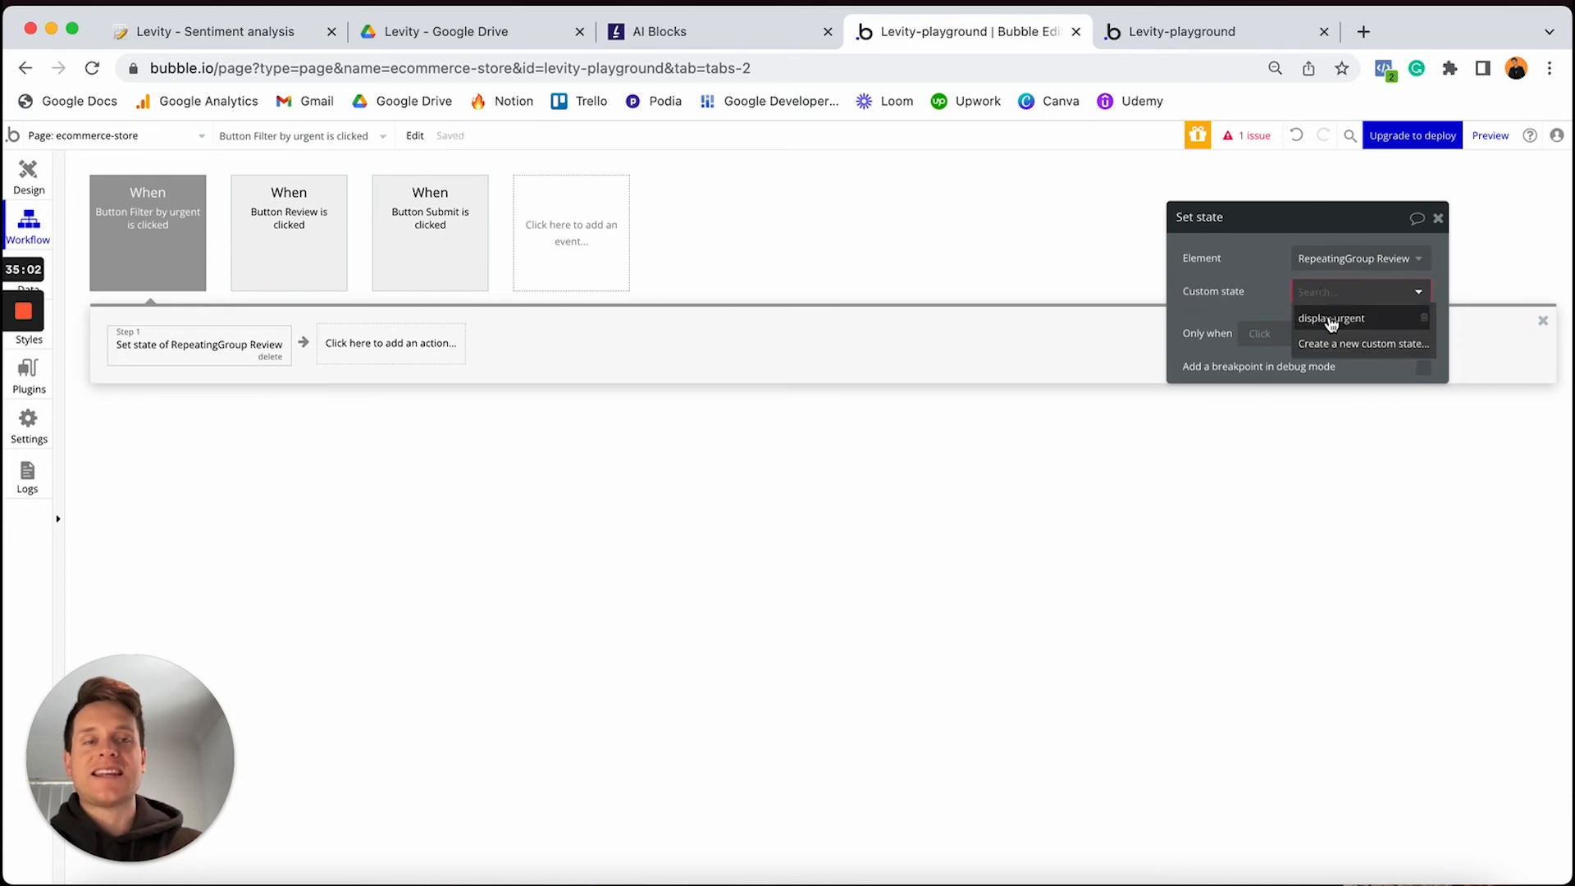
left_click(1327, 322)
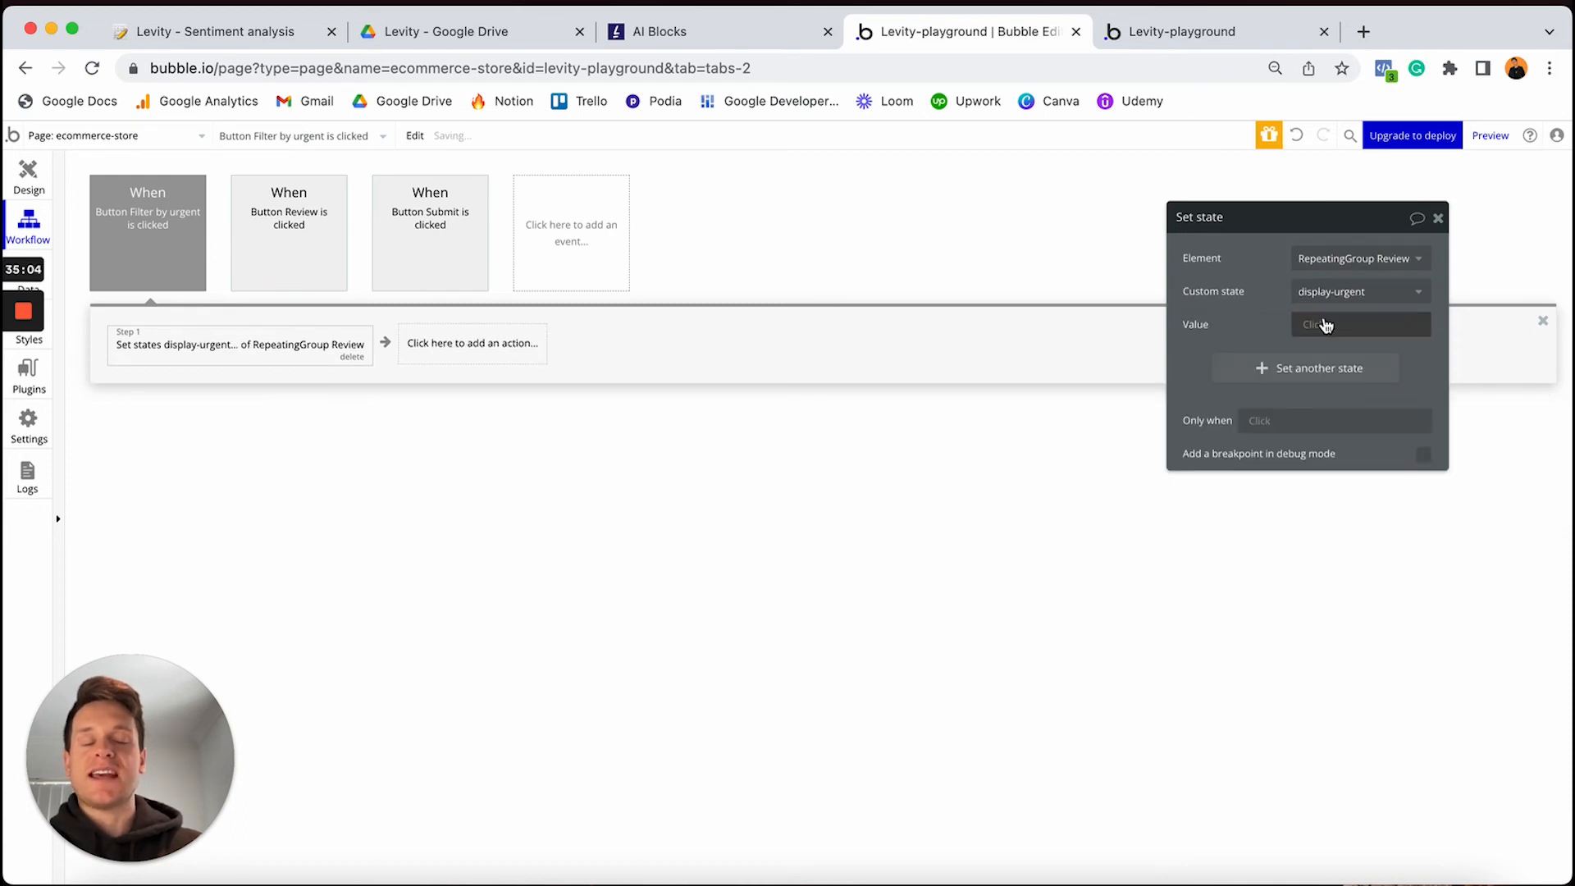
left_click(1311, 326)
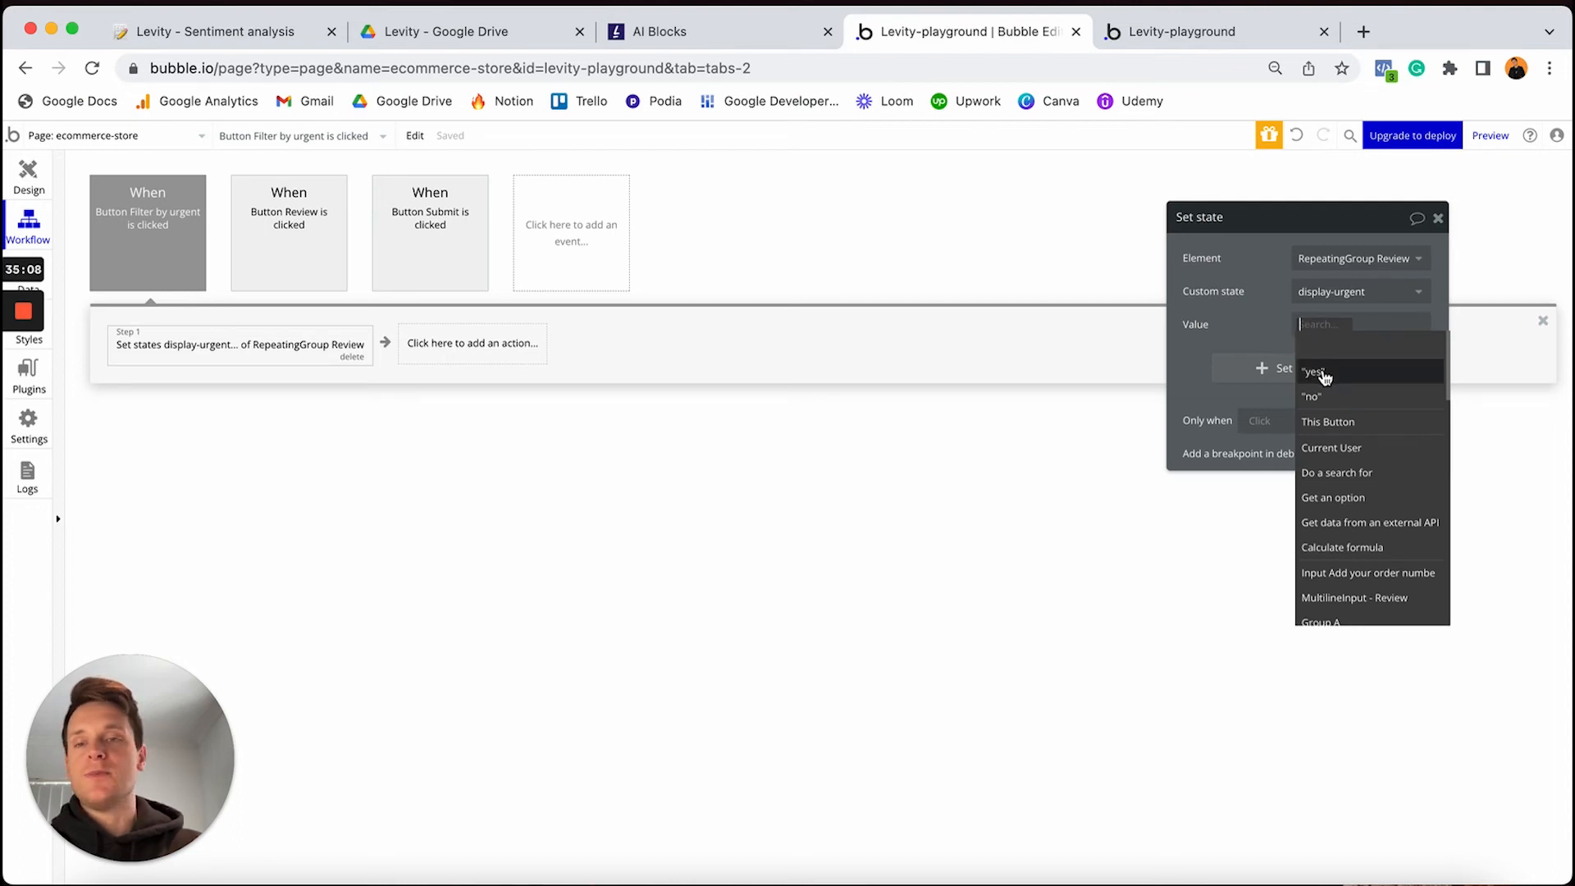
left_click(1318, 372)
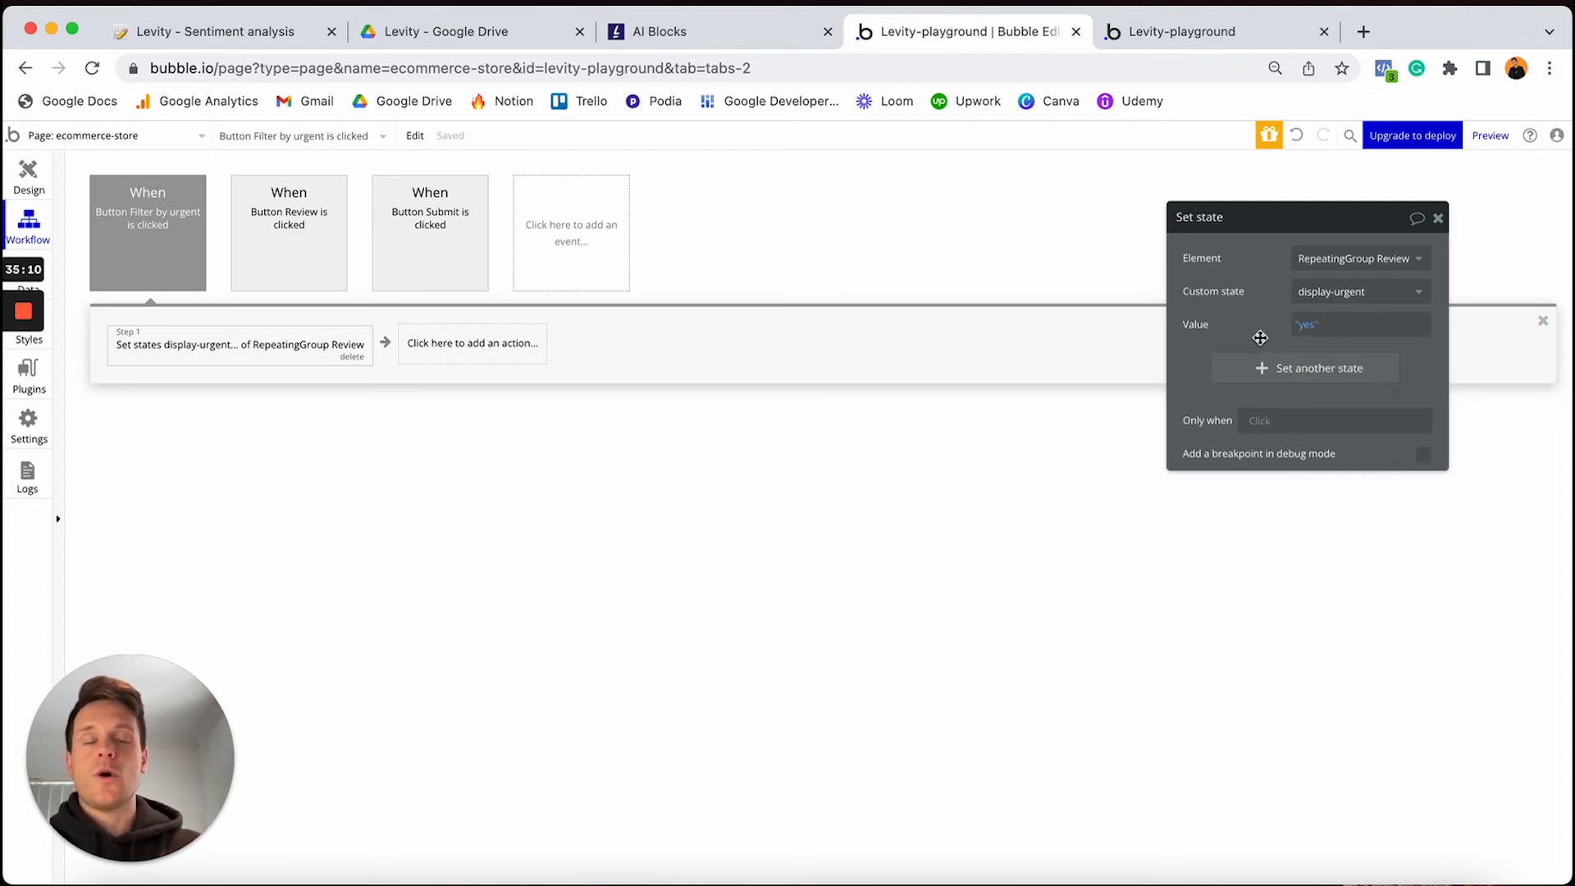
Set the event's Only when to RepeatingGroup Review's display-urgent is "no" and colour it Green
left_click(177, 271)
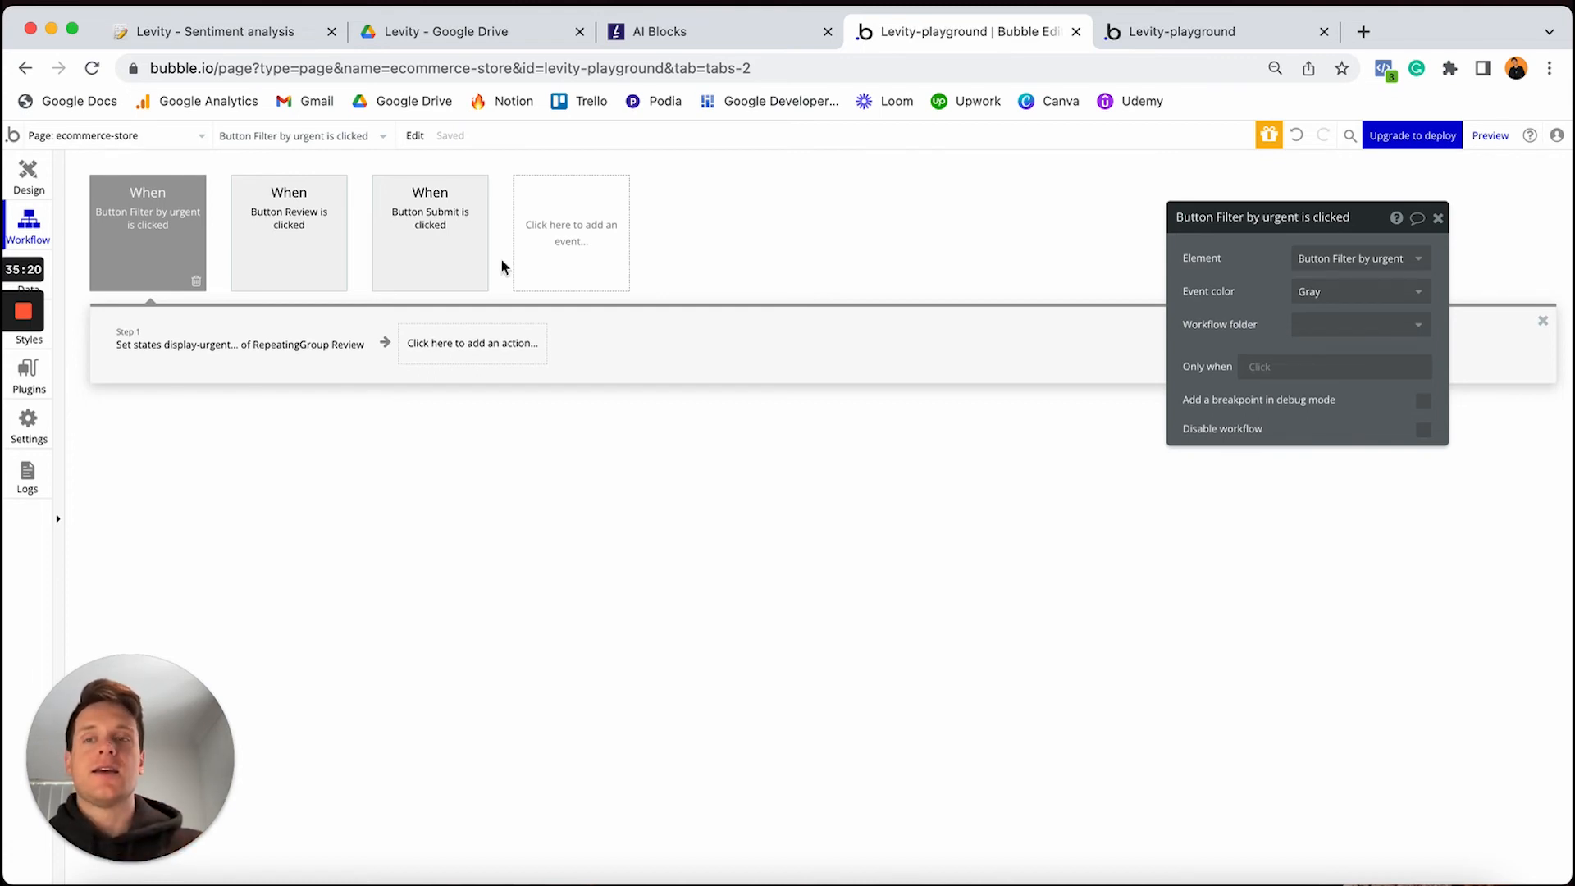
left_click(1257, 368)
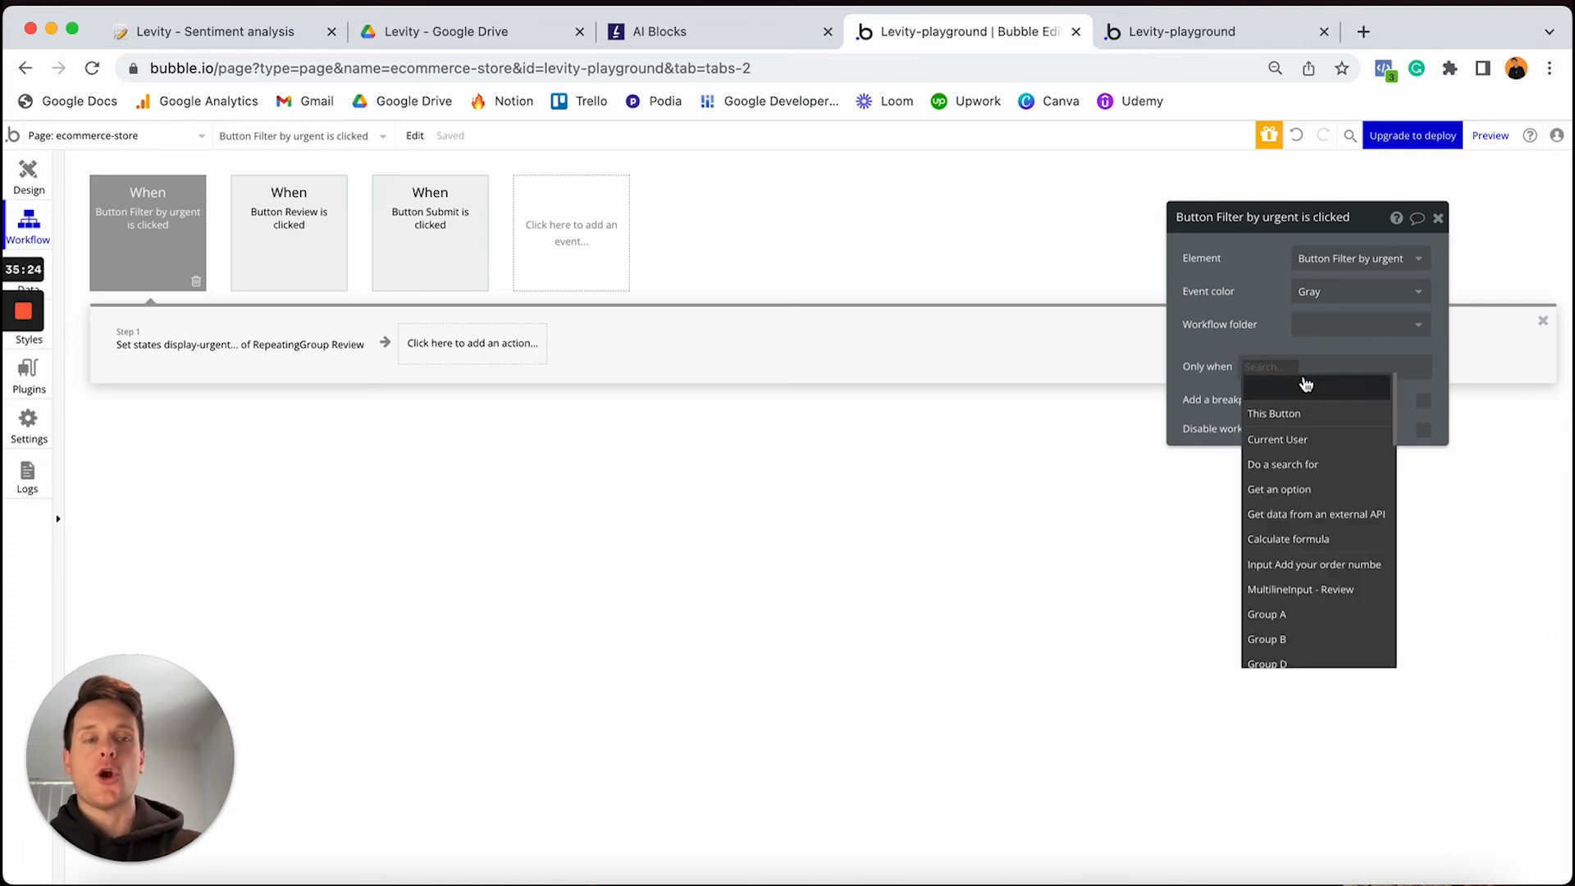
type("rep")
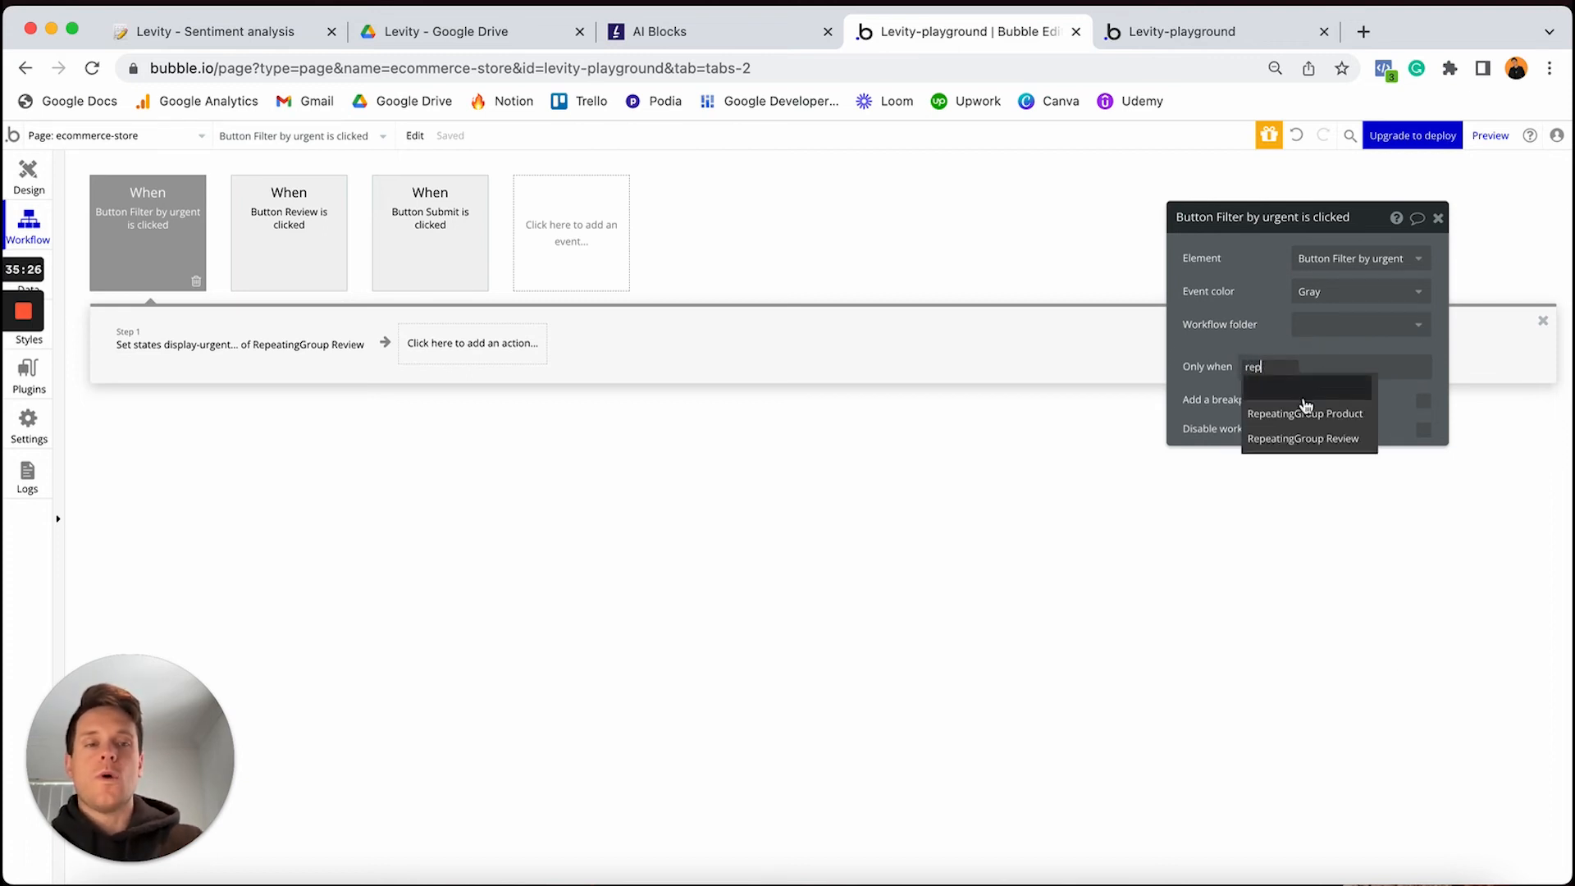
left_click(1320, 440)
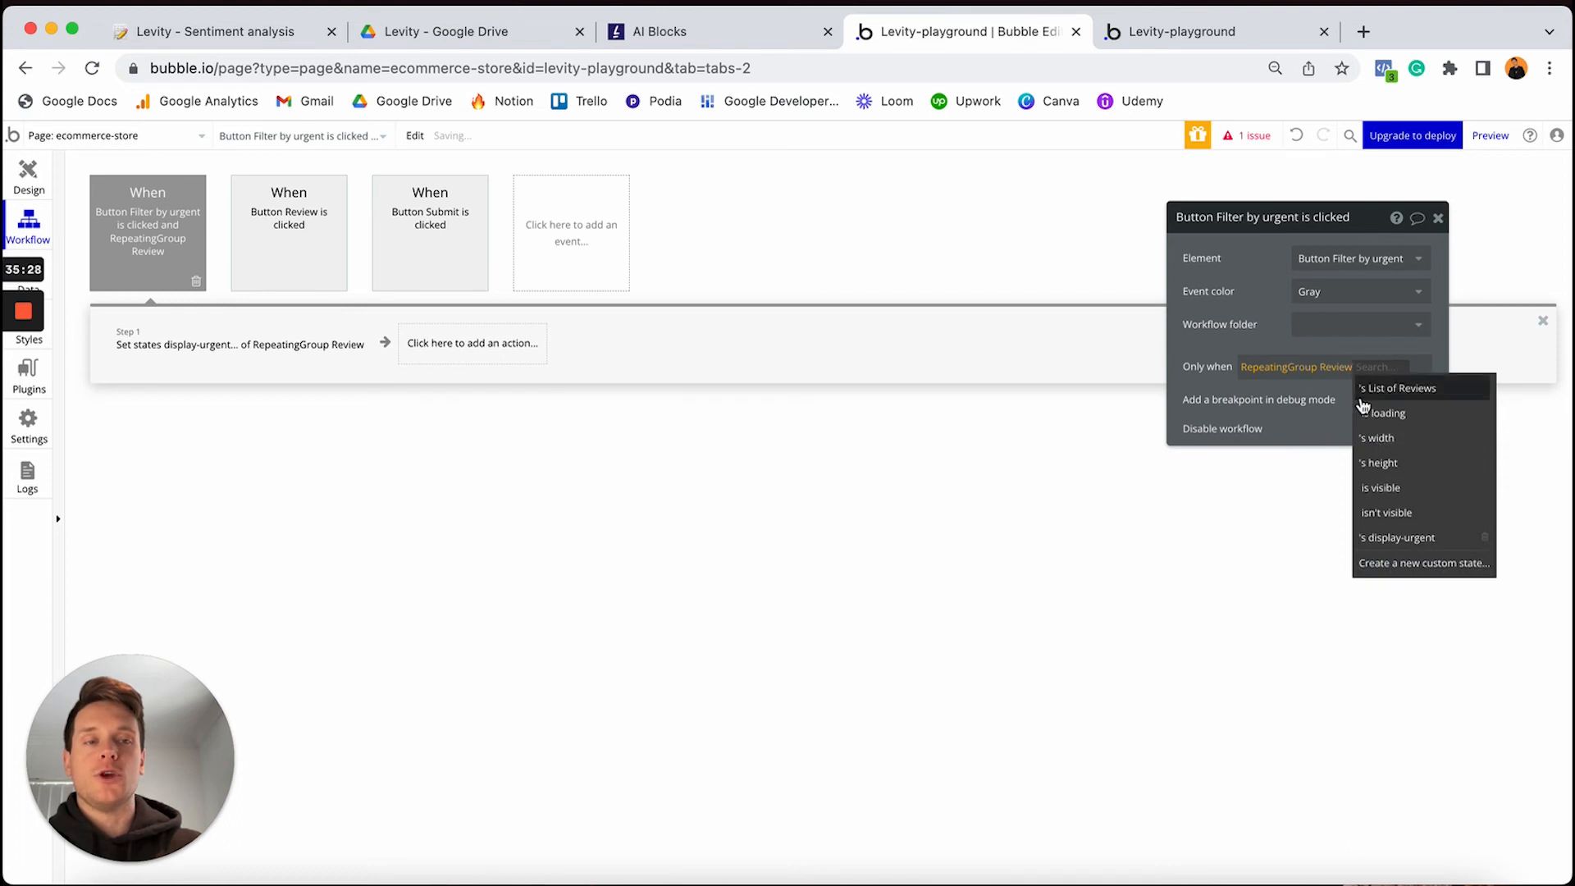
left_click(1394, 540)
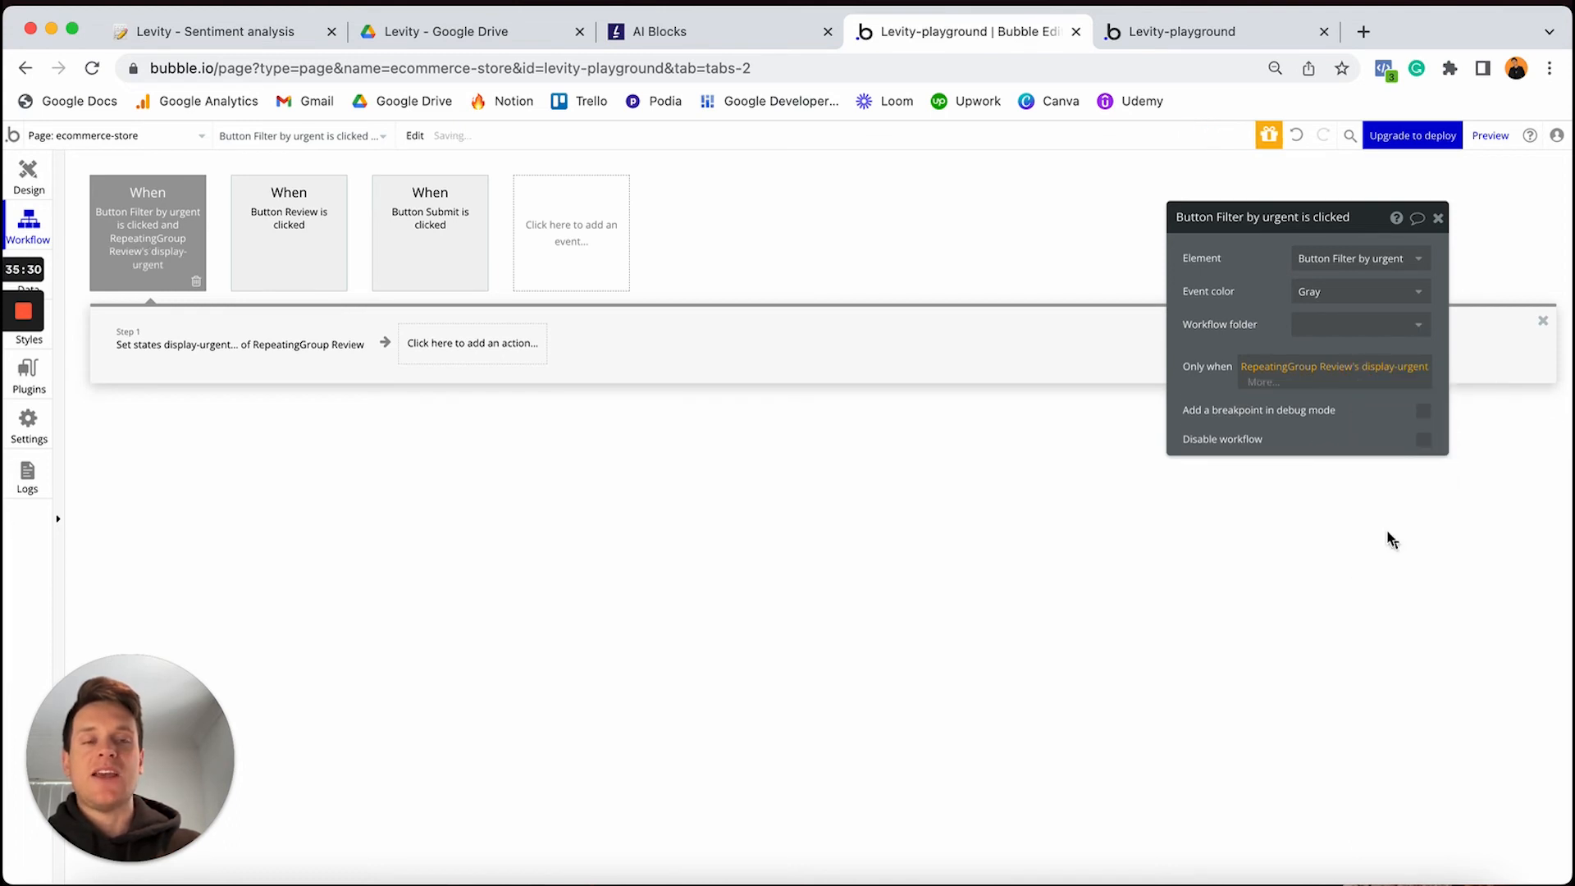
left_click(1281, 366)
left_click(1274, 453)
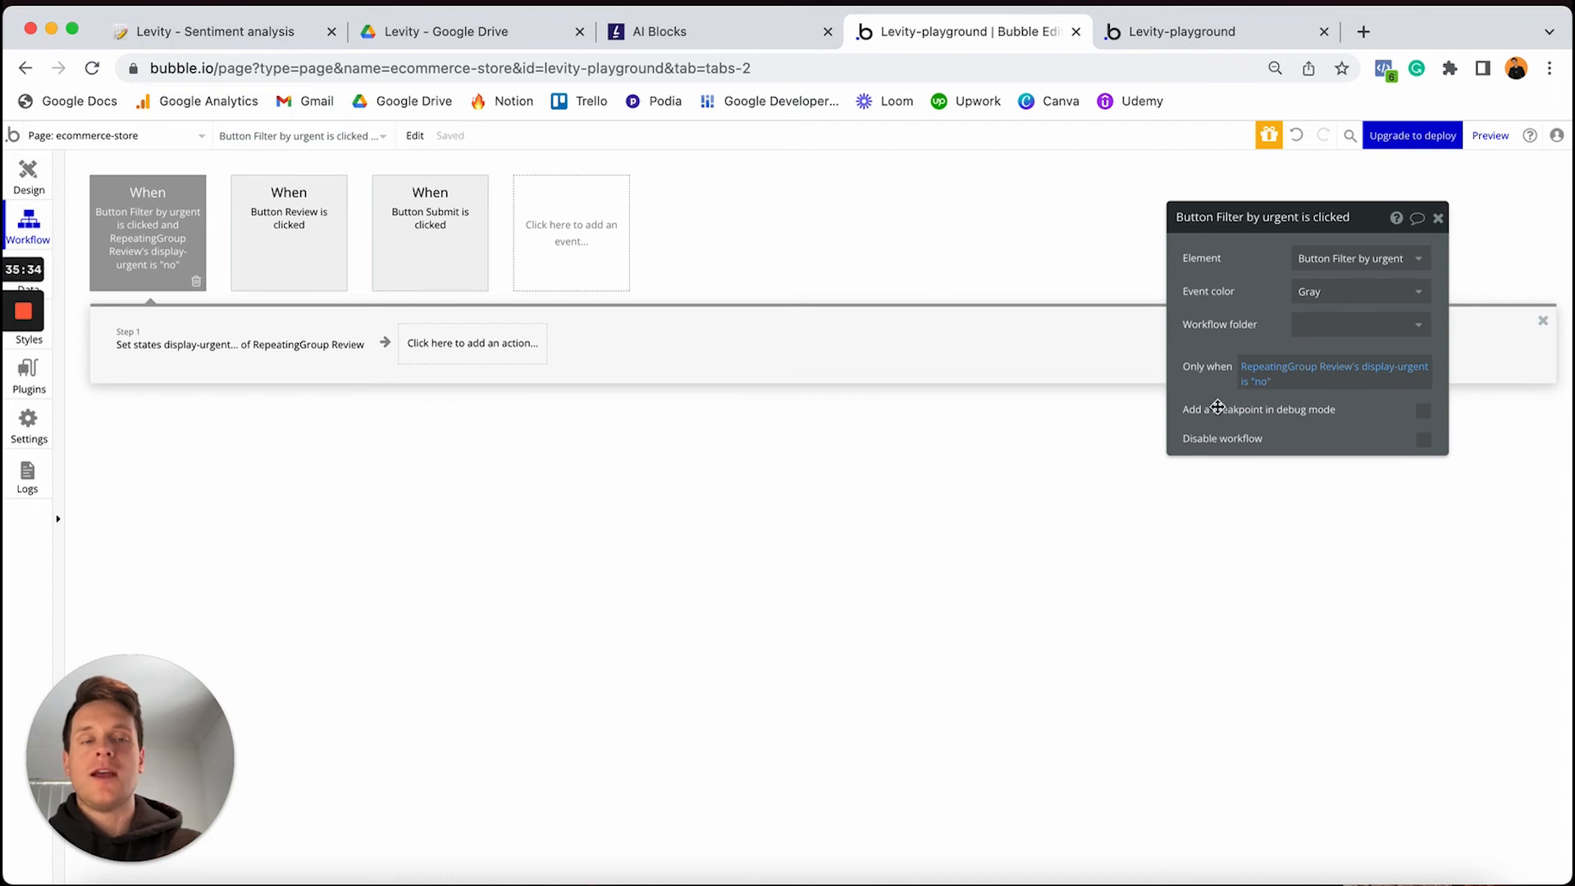
left_click(1313, 292)
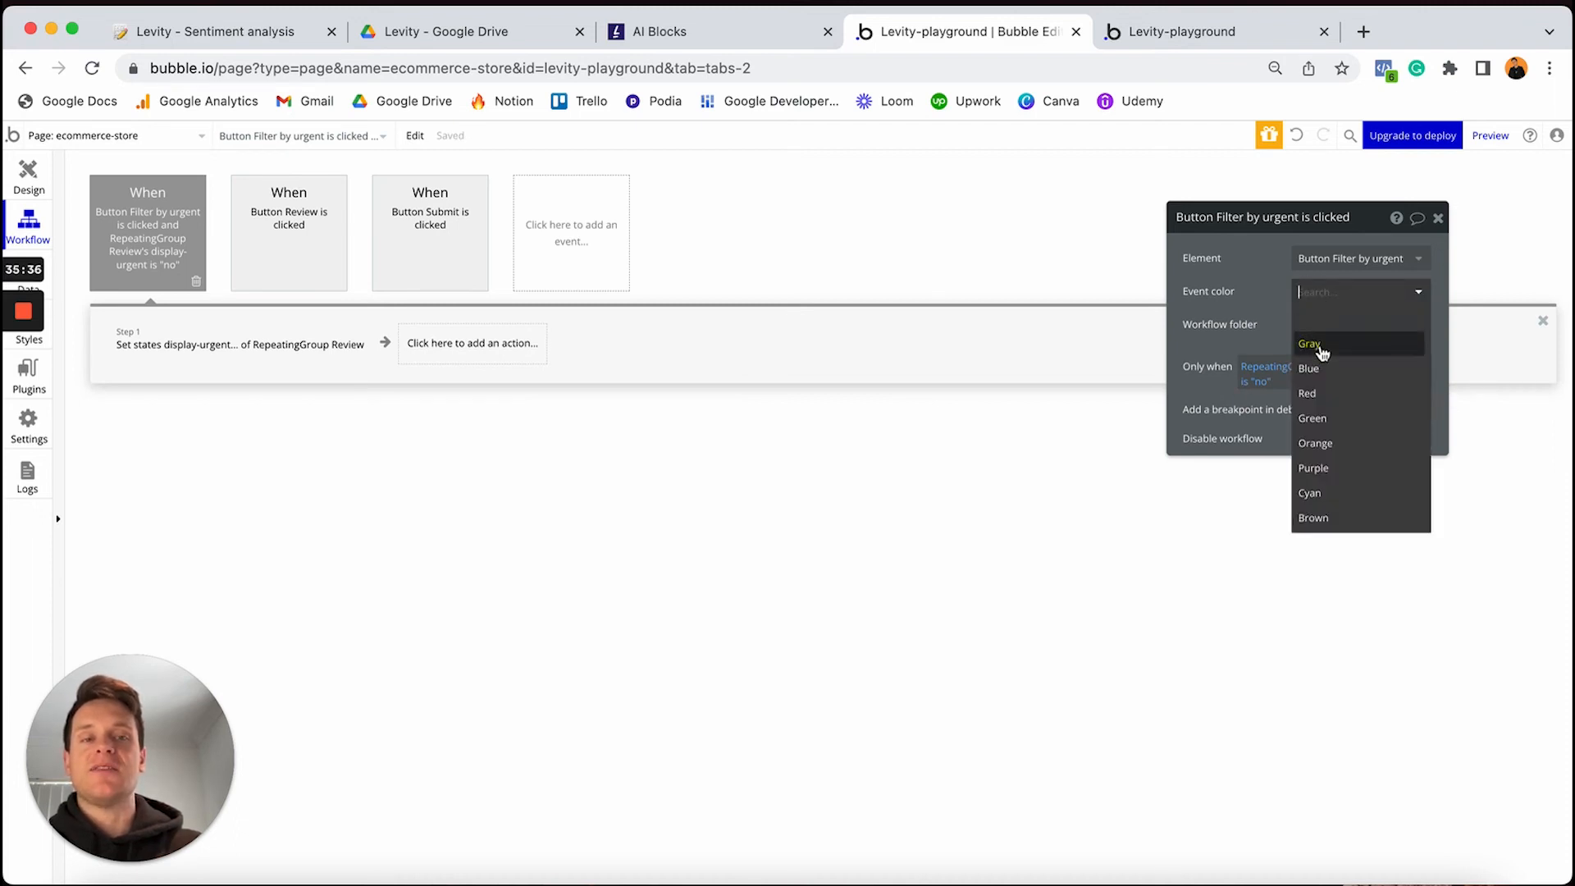
left_click(1317, 418)
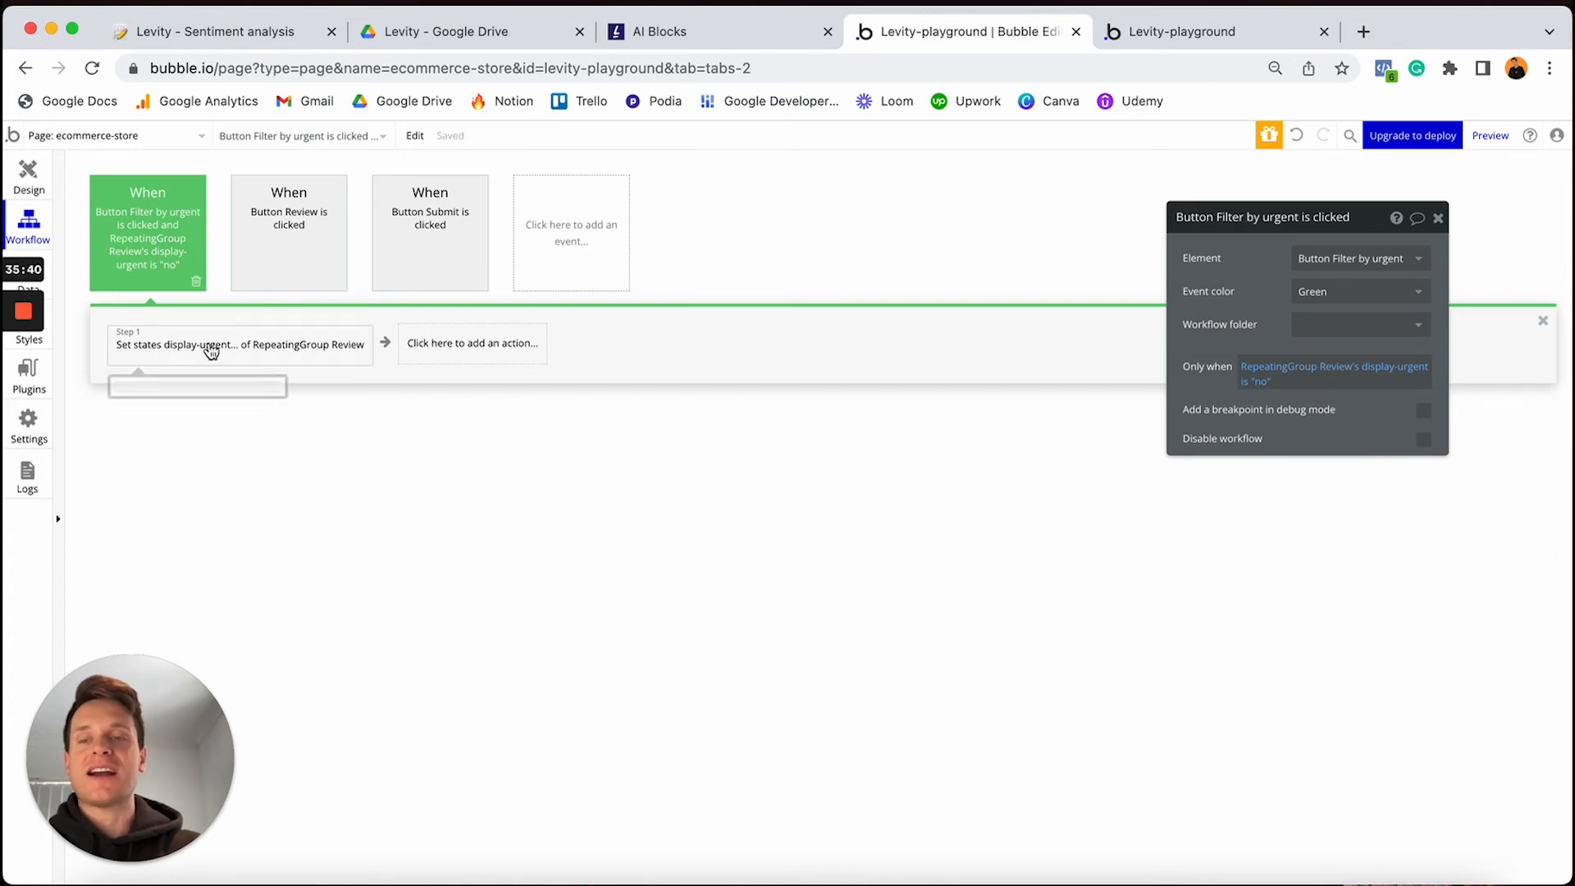
Copy and paste the workflow event, making the duplicate run only when display-urgent is "yes"
right_click(141, 244)
left_click(180, 329)
right_click(575, 230)
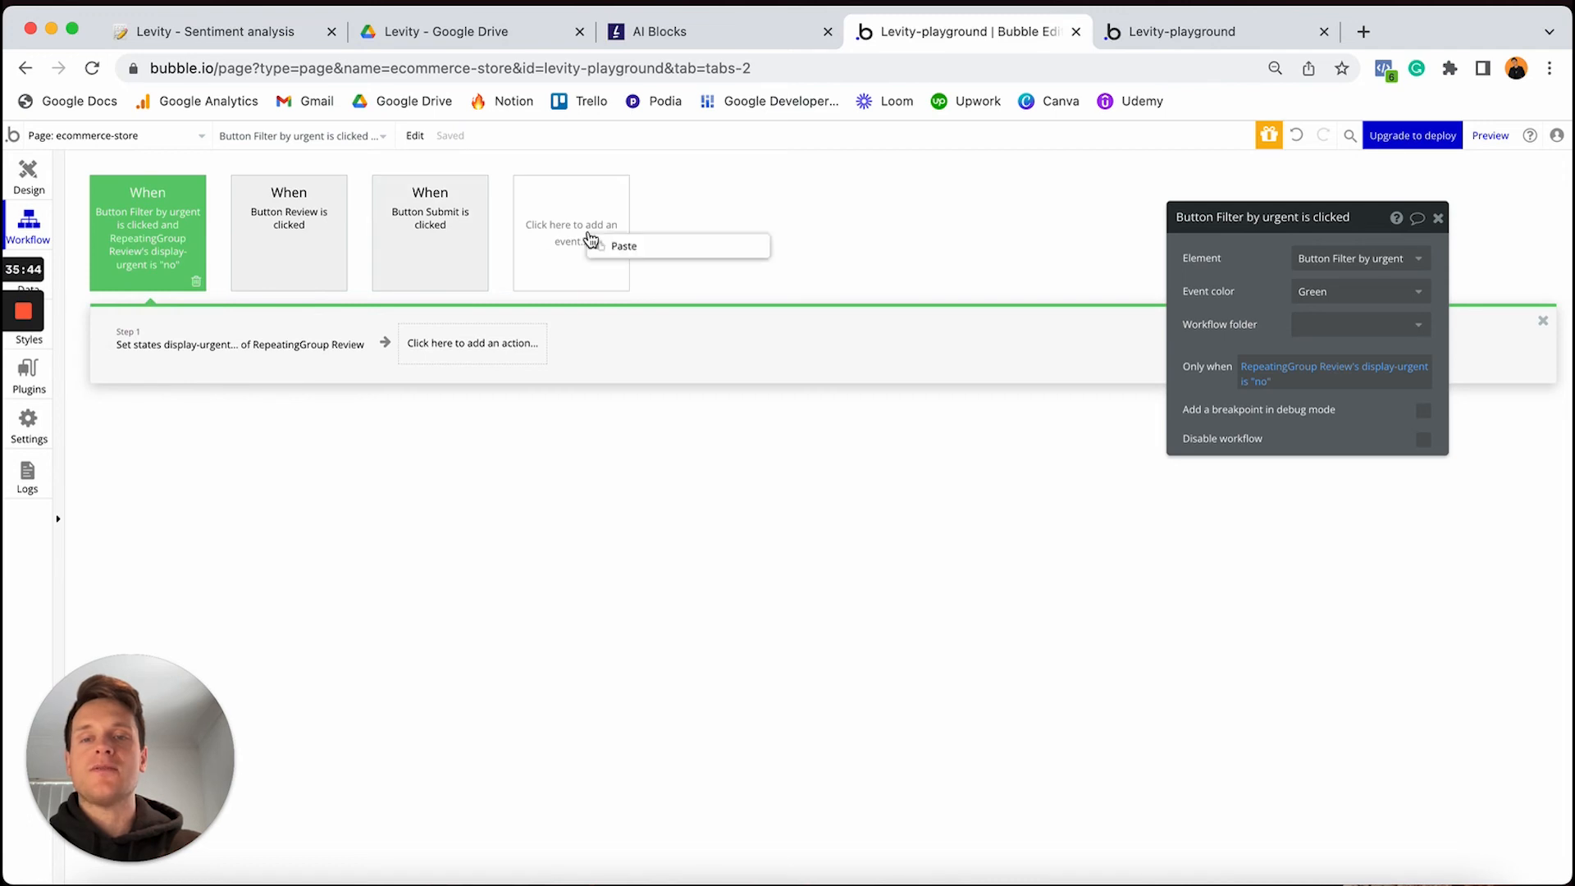
left_click(620, 248)
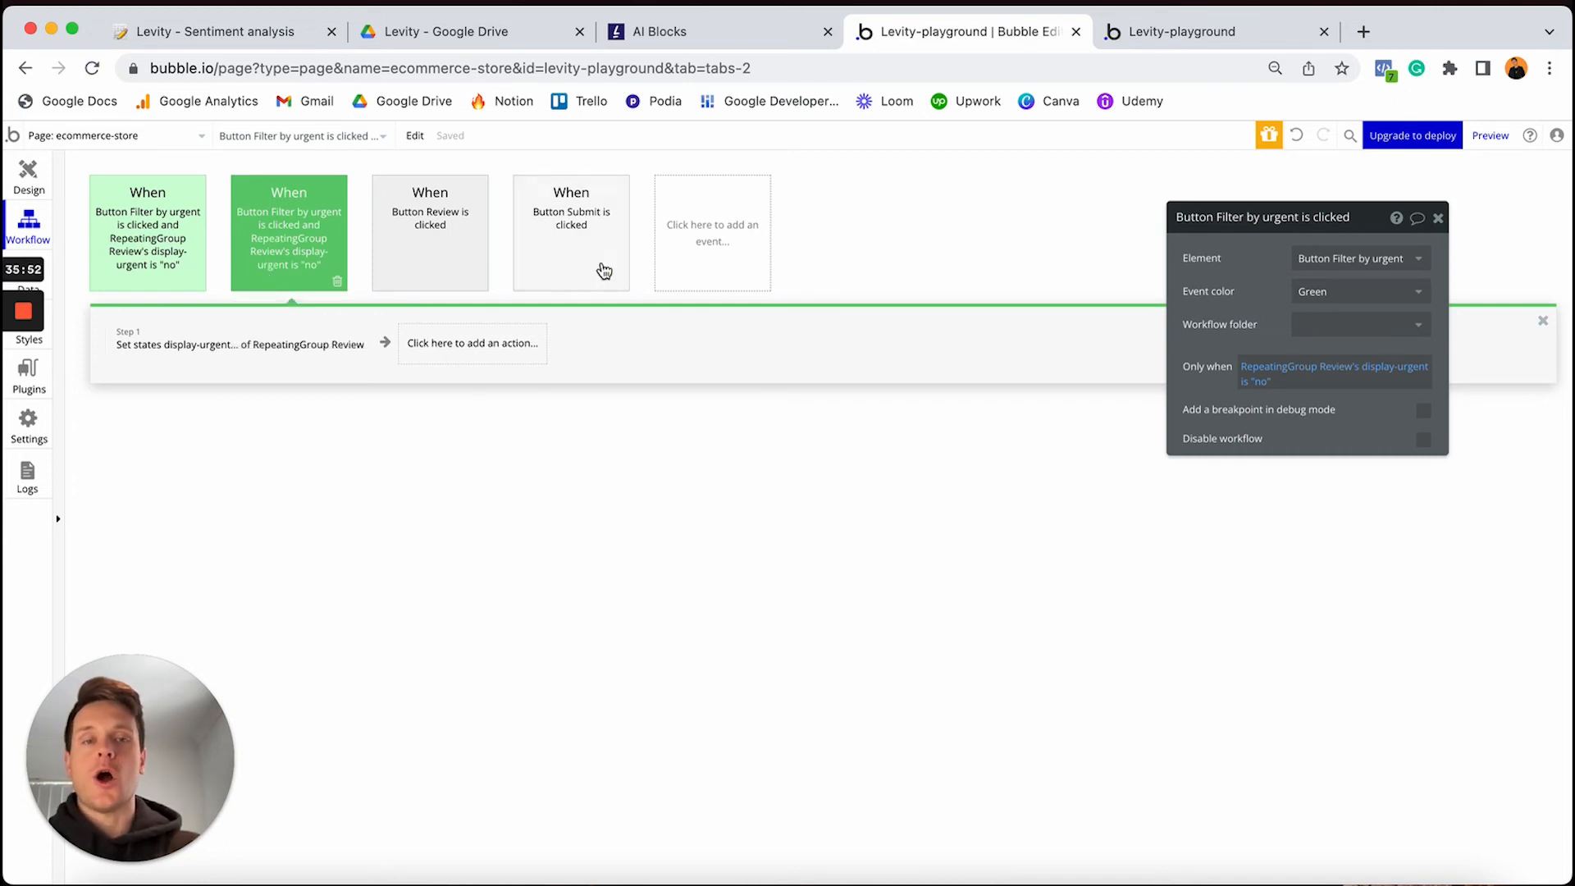
left_click(1292, 372)
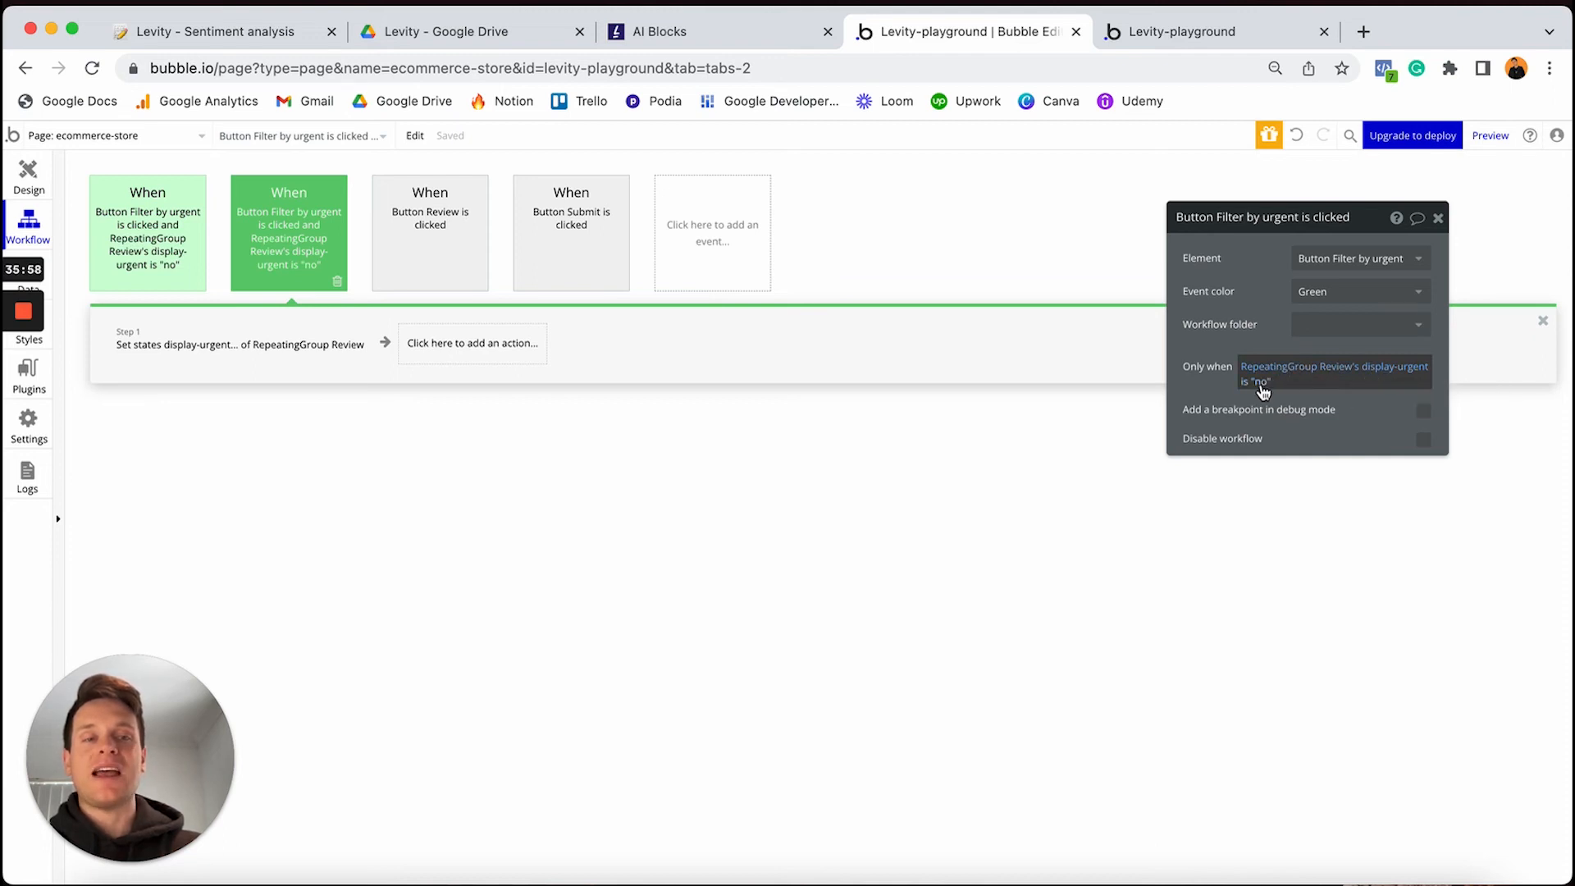
left_click(1260, 382)
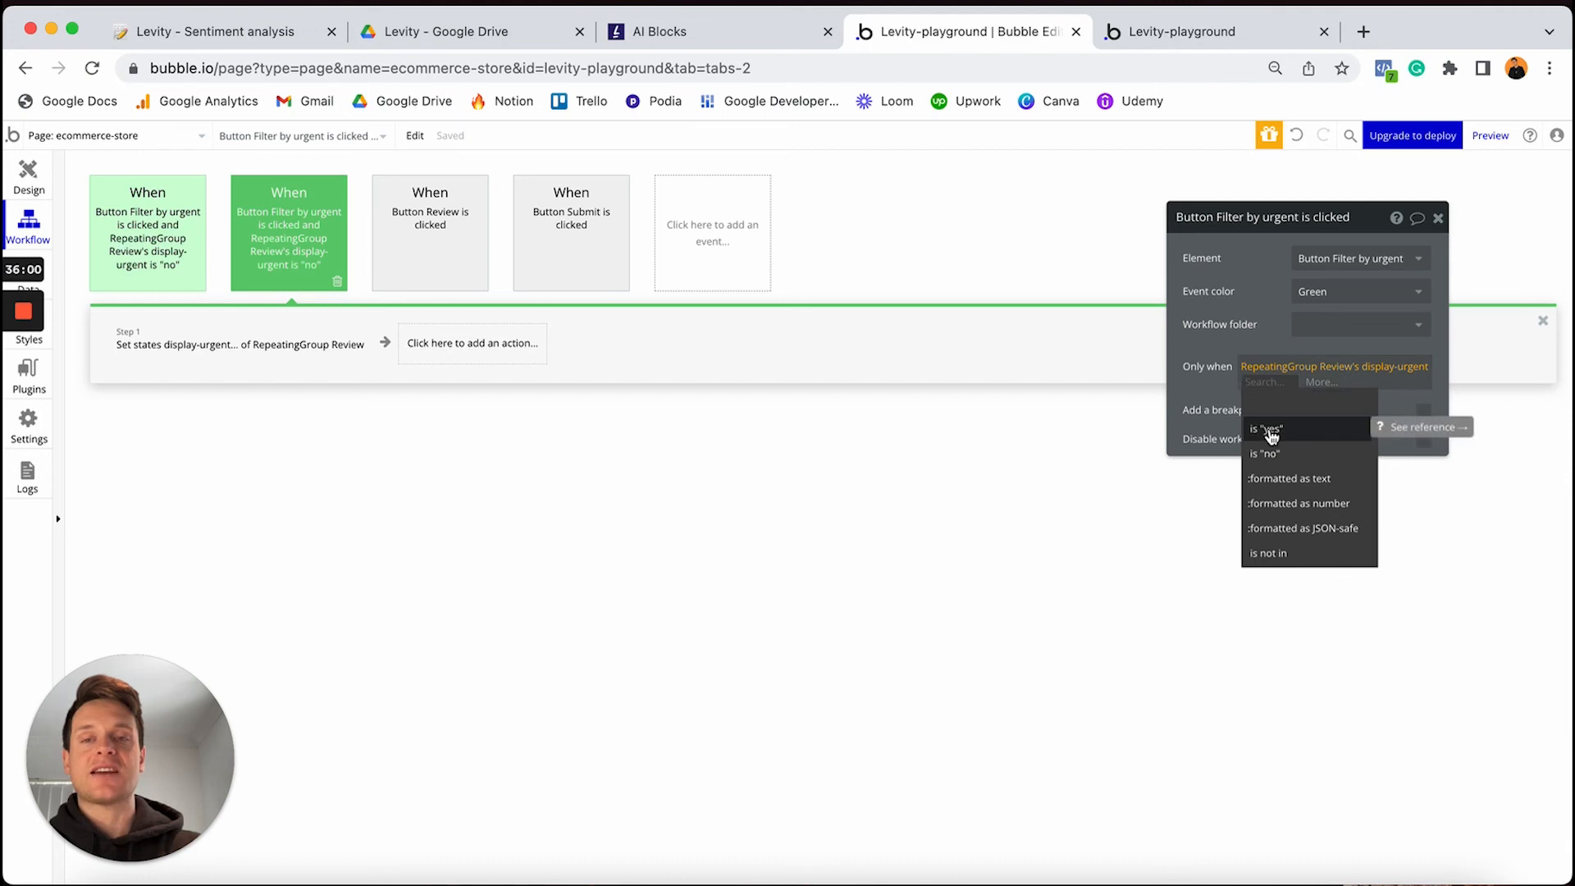
left_click(1271, 433)
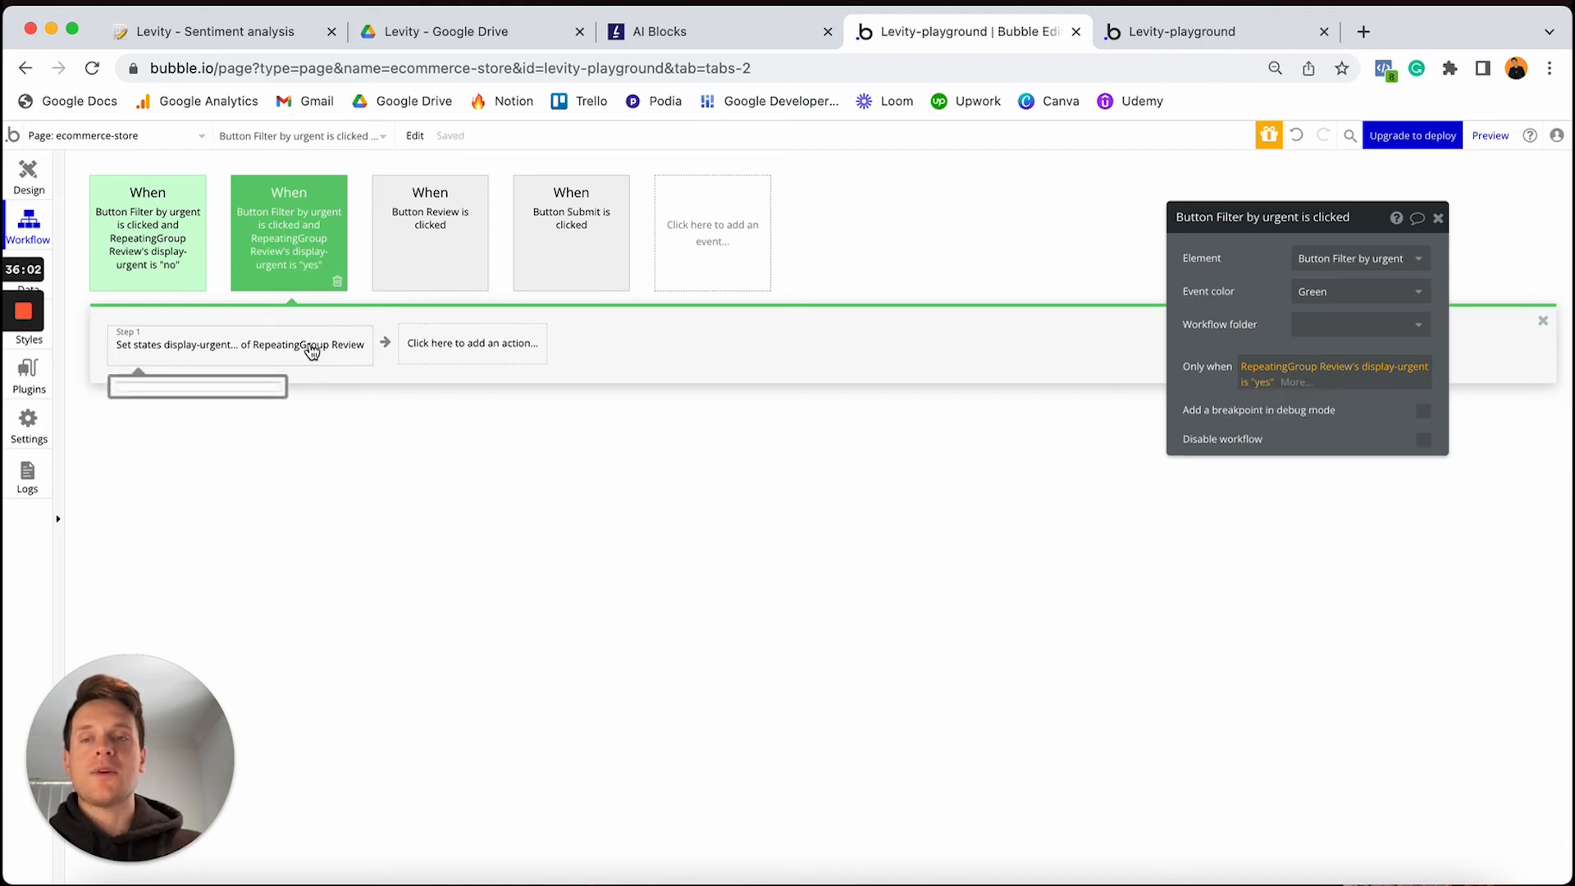
Make the duplicate's action set display-urgent to "no", colour it Red, and return to Design
left_click(228, 354)
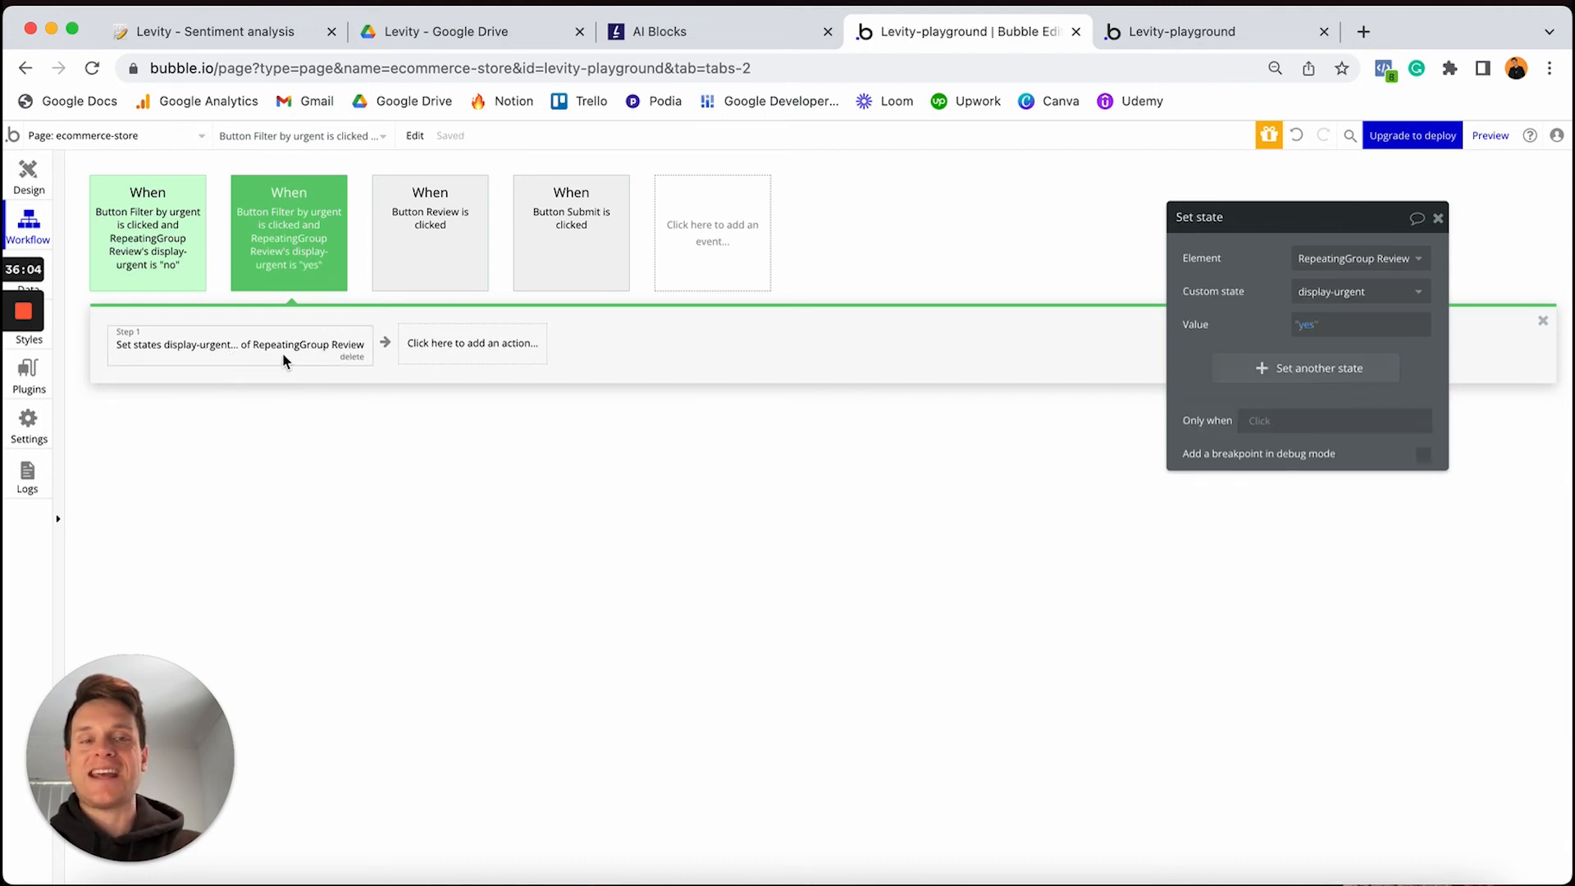
left_click(1309, 324)
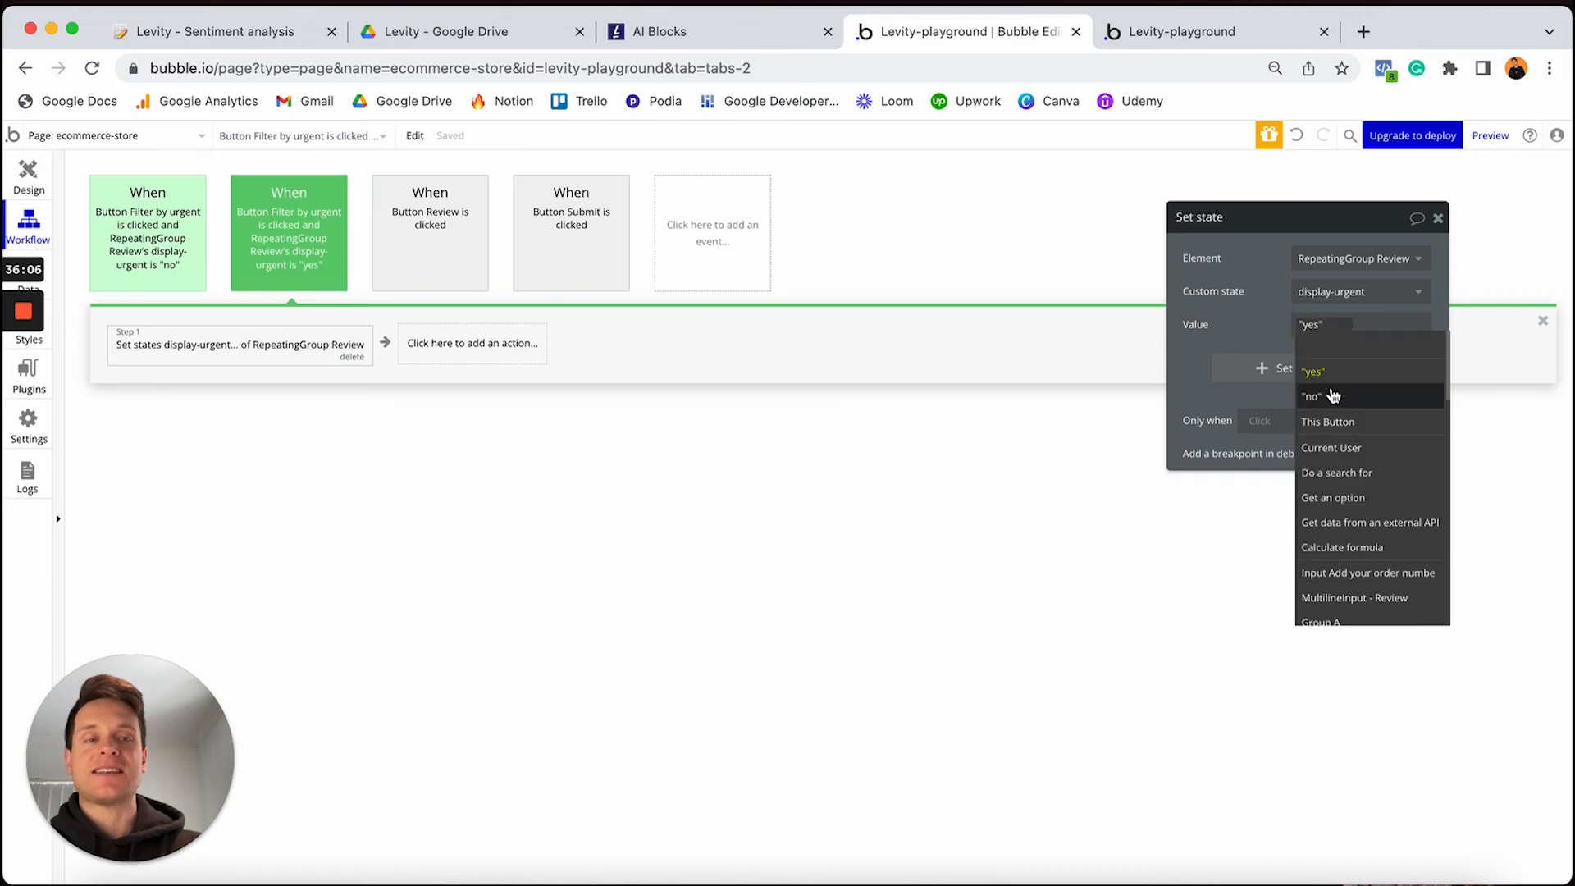
left_click(1329, 397)
left_click(337, 262)
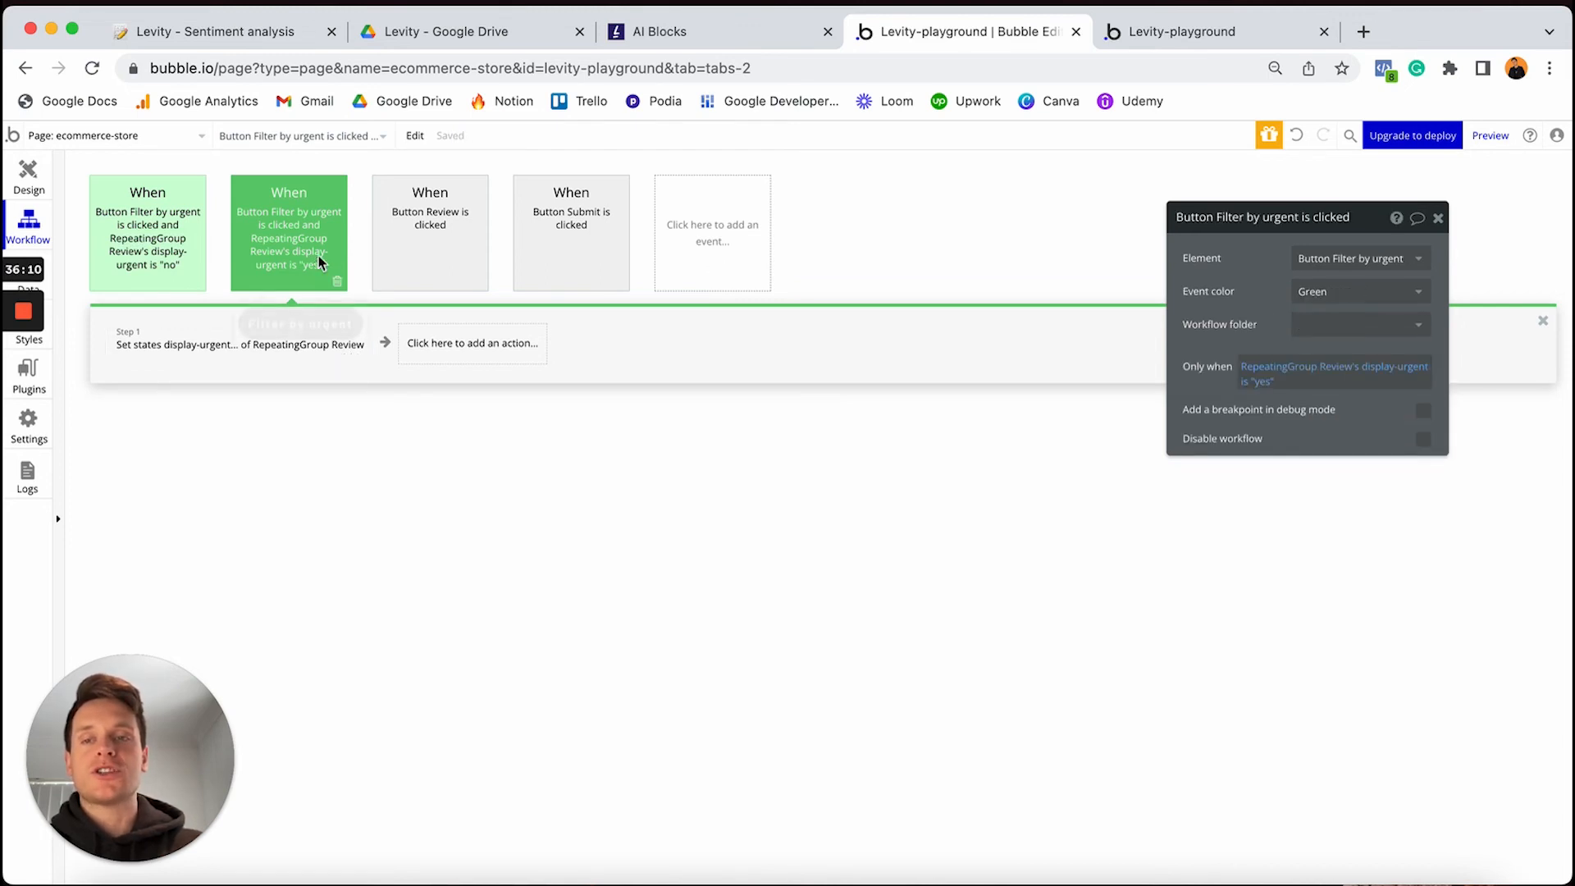
left_click(1342, 297)
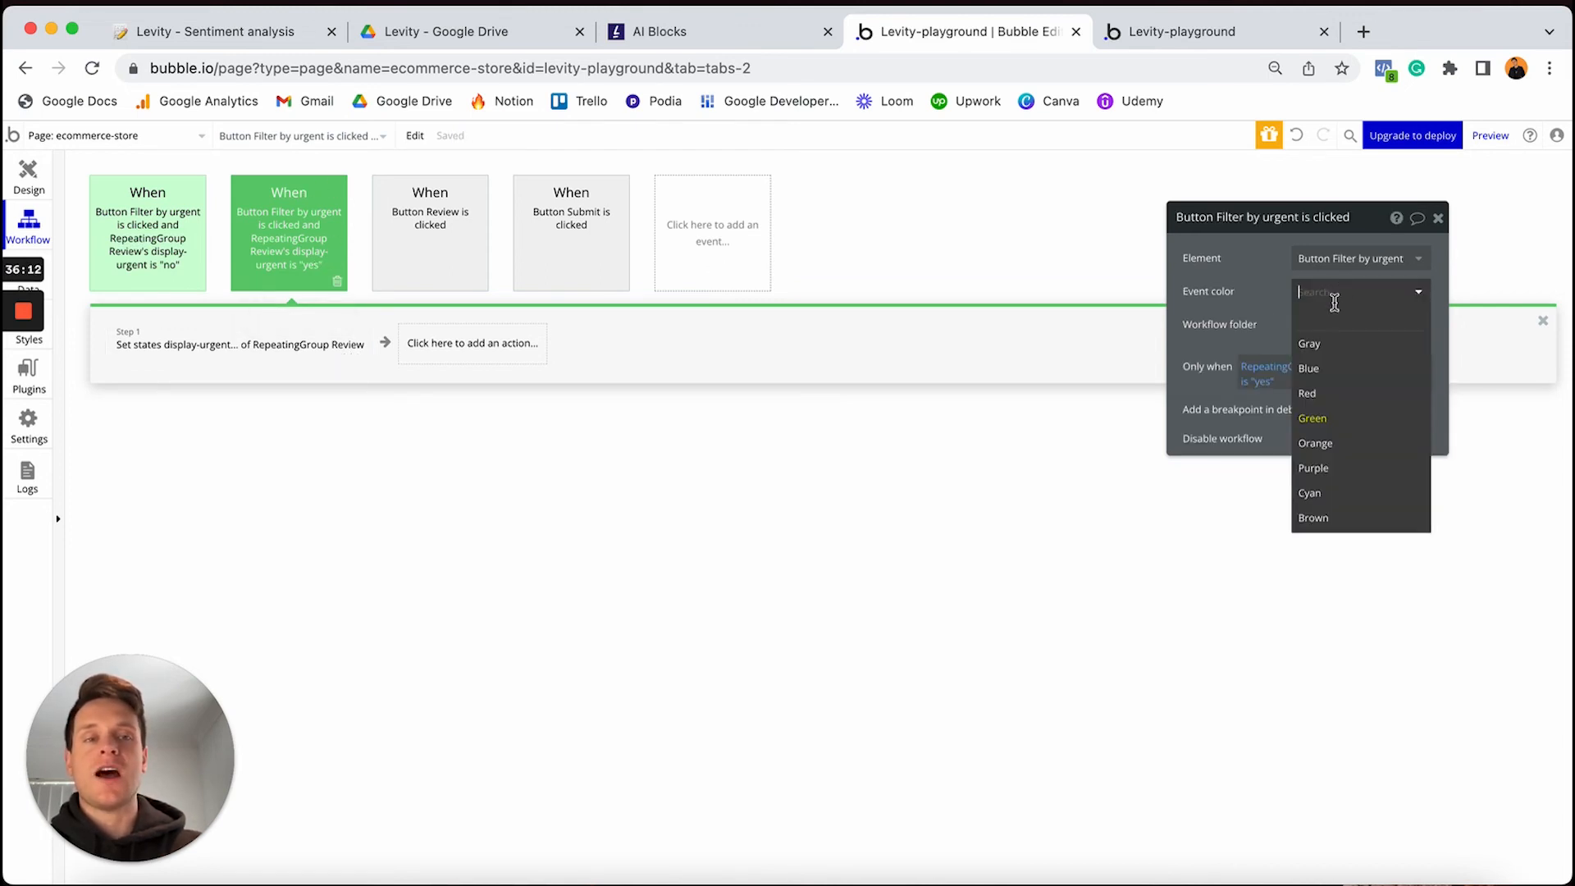
left_click(1328, 397)
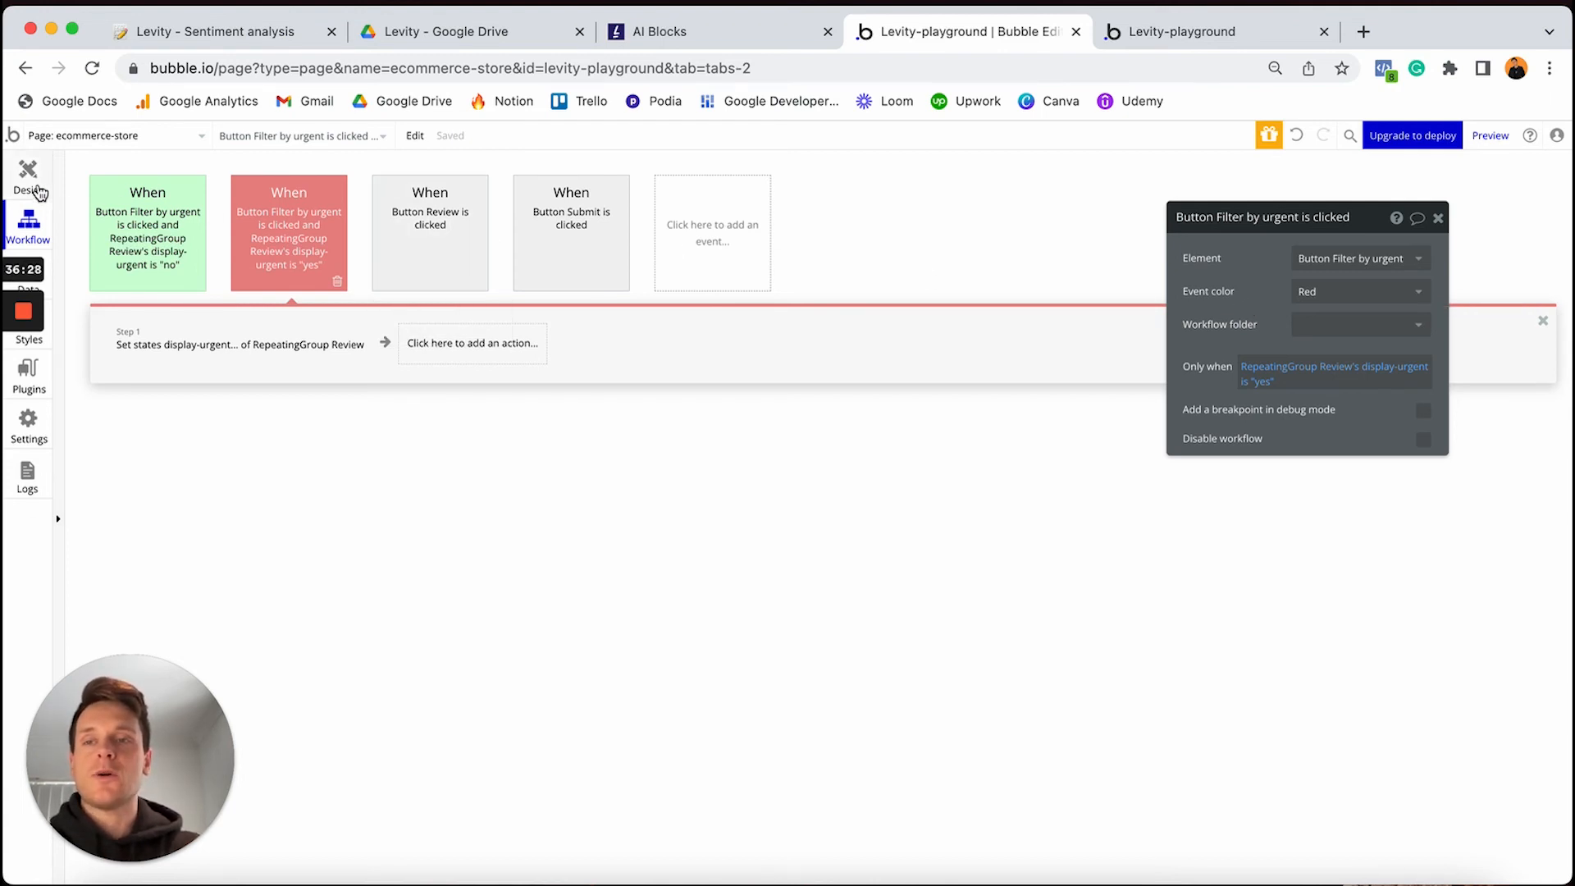
left_click(28, 176)
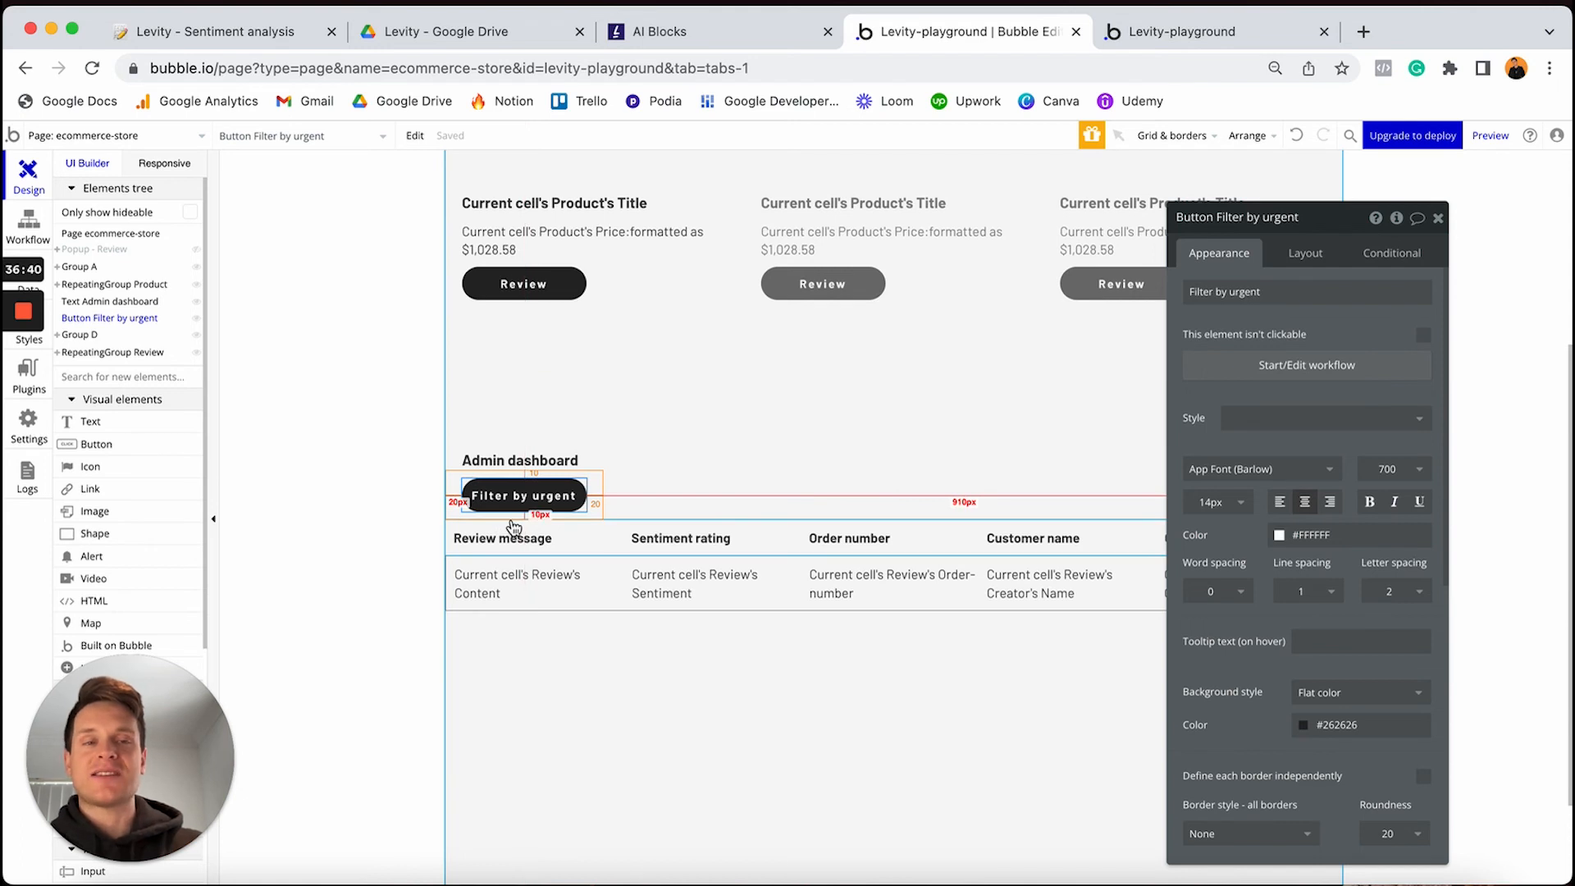
Add a Review repeating group conditional: when display-urgent is "yes", change the Data source
left_click(643, 599)
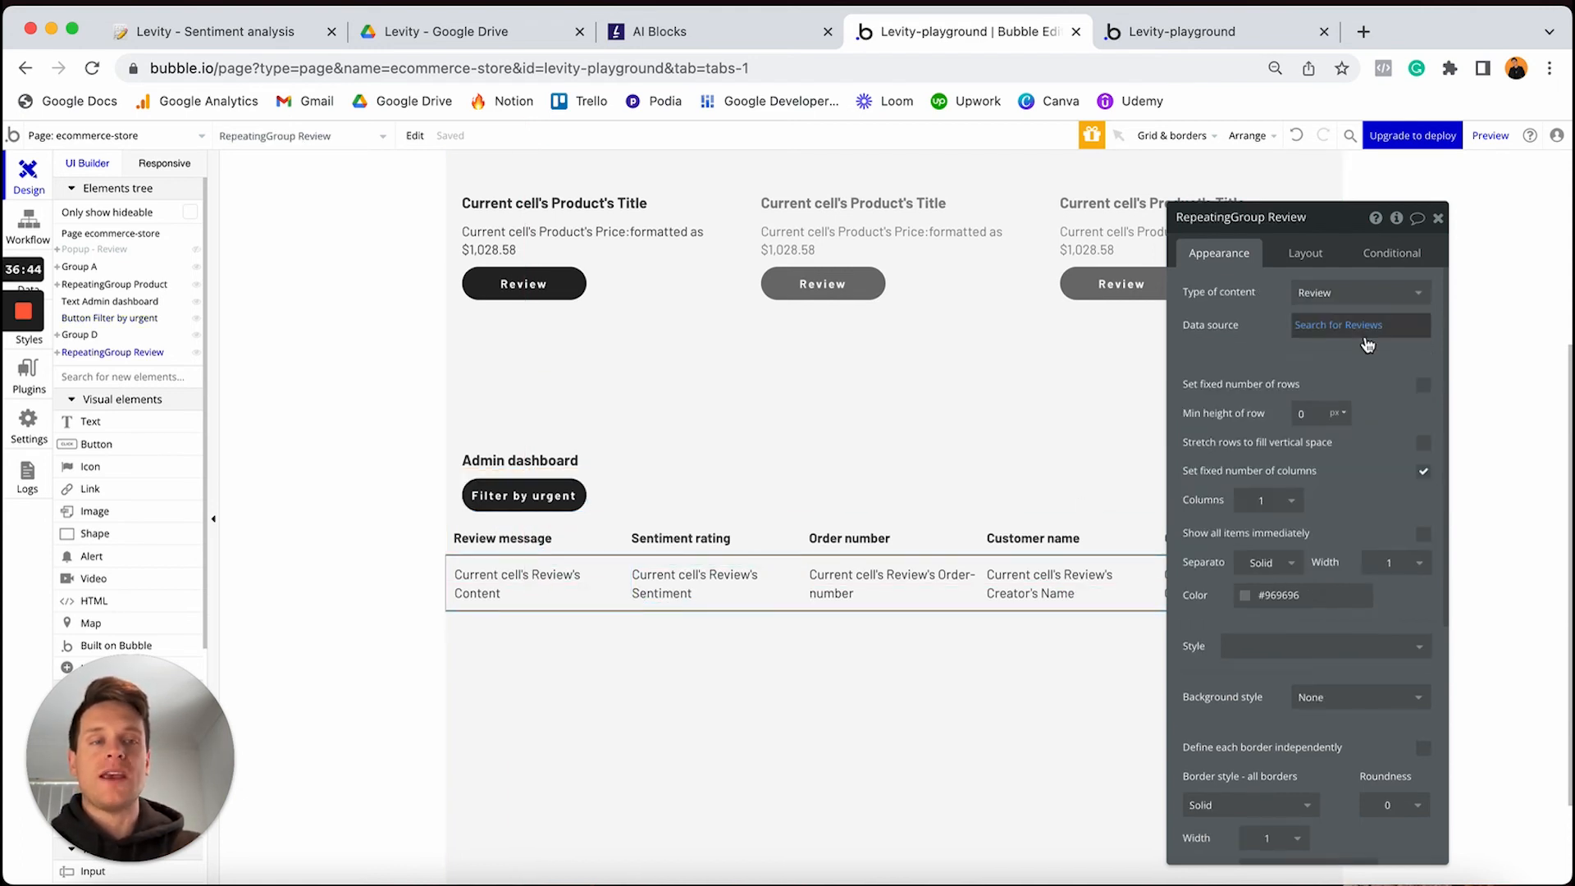
left_click(1399, 256)
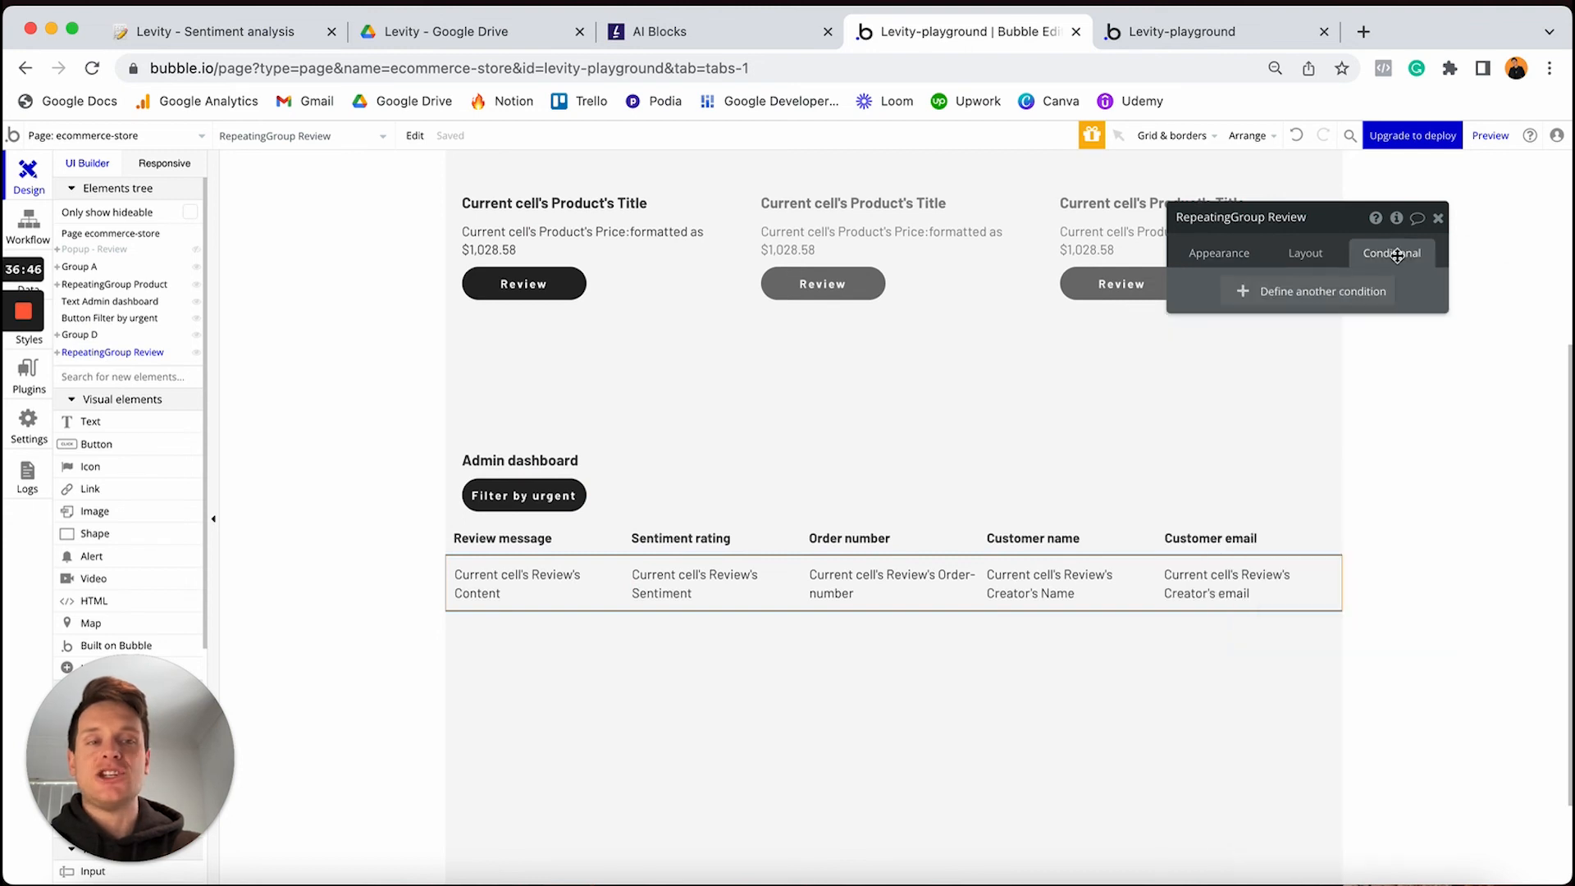
left_click(1290, 293)
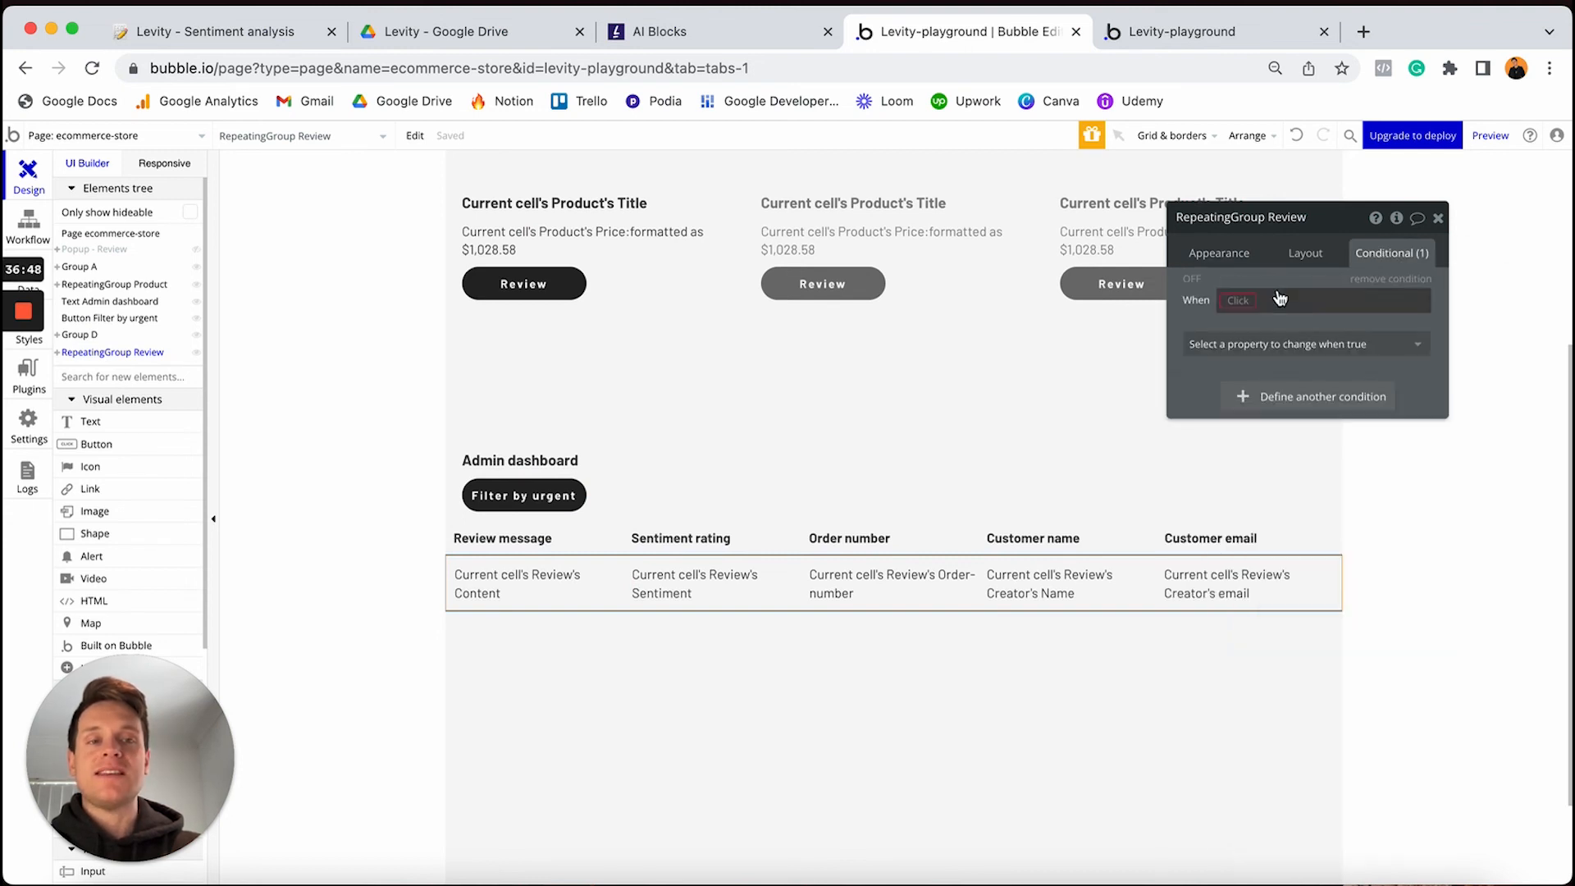
left_click(1236, 299)
type("rep")
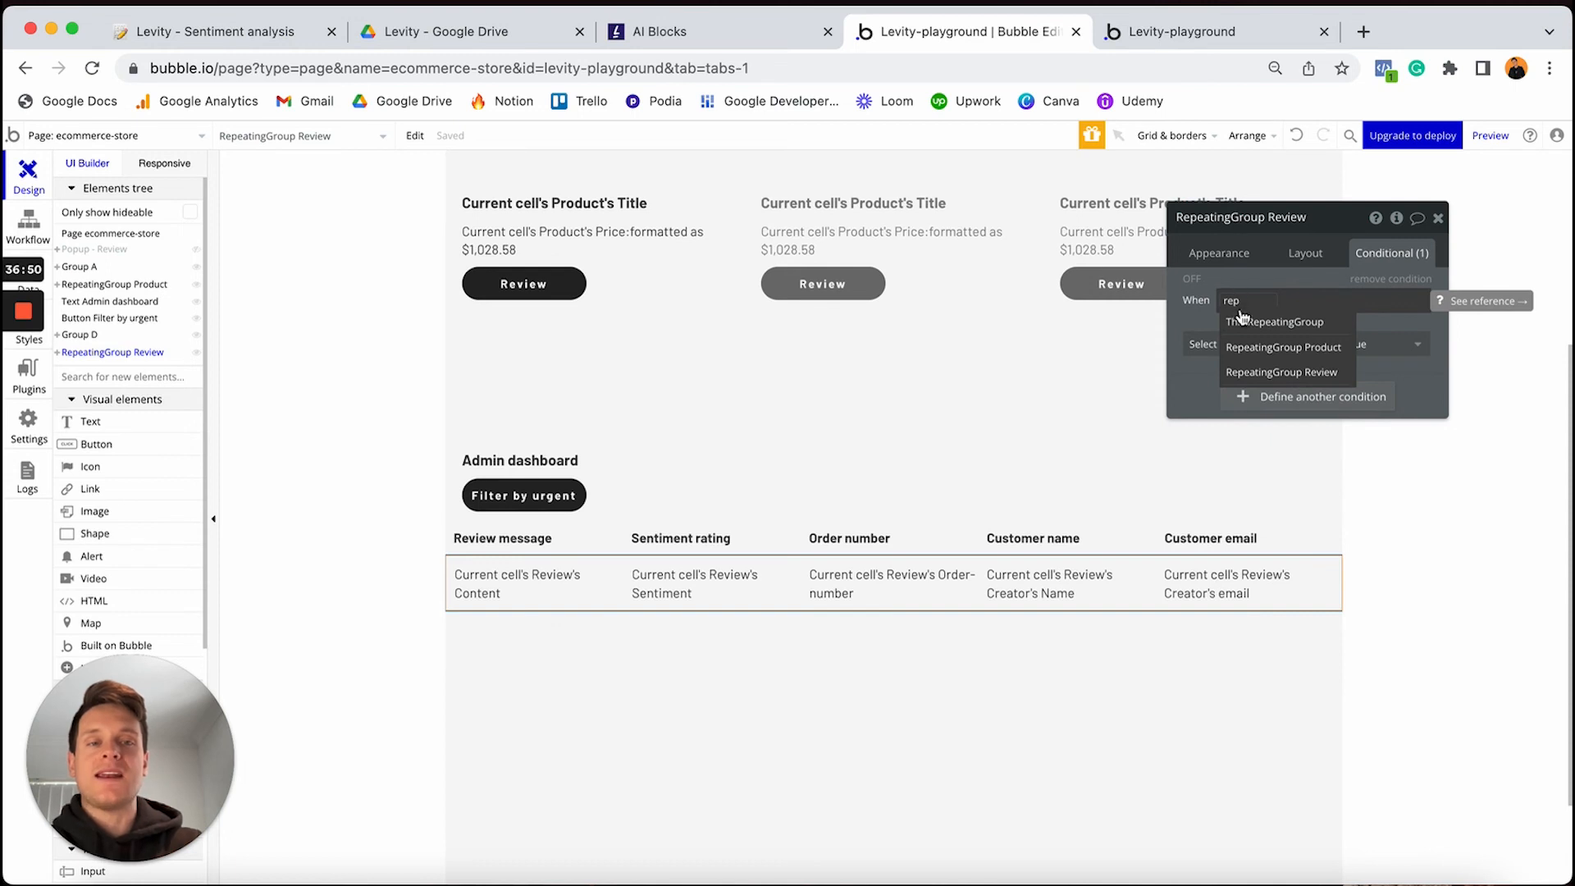
left_click(1285, 377)
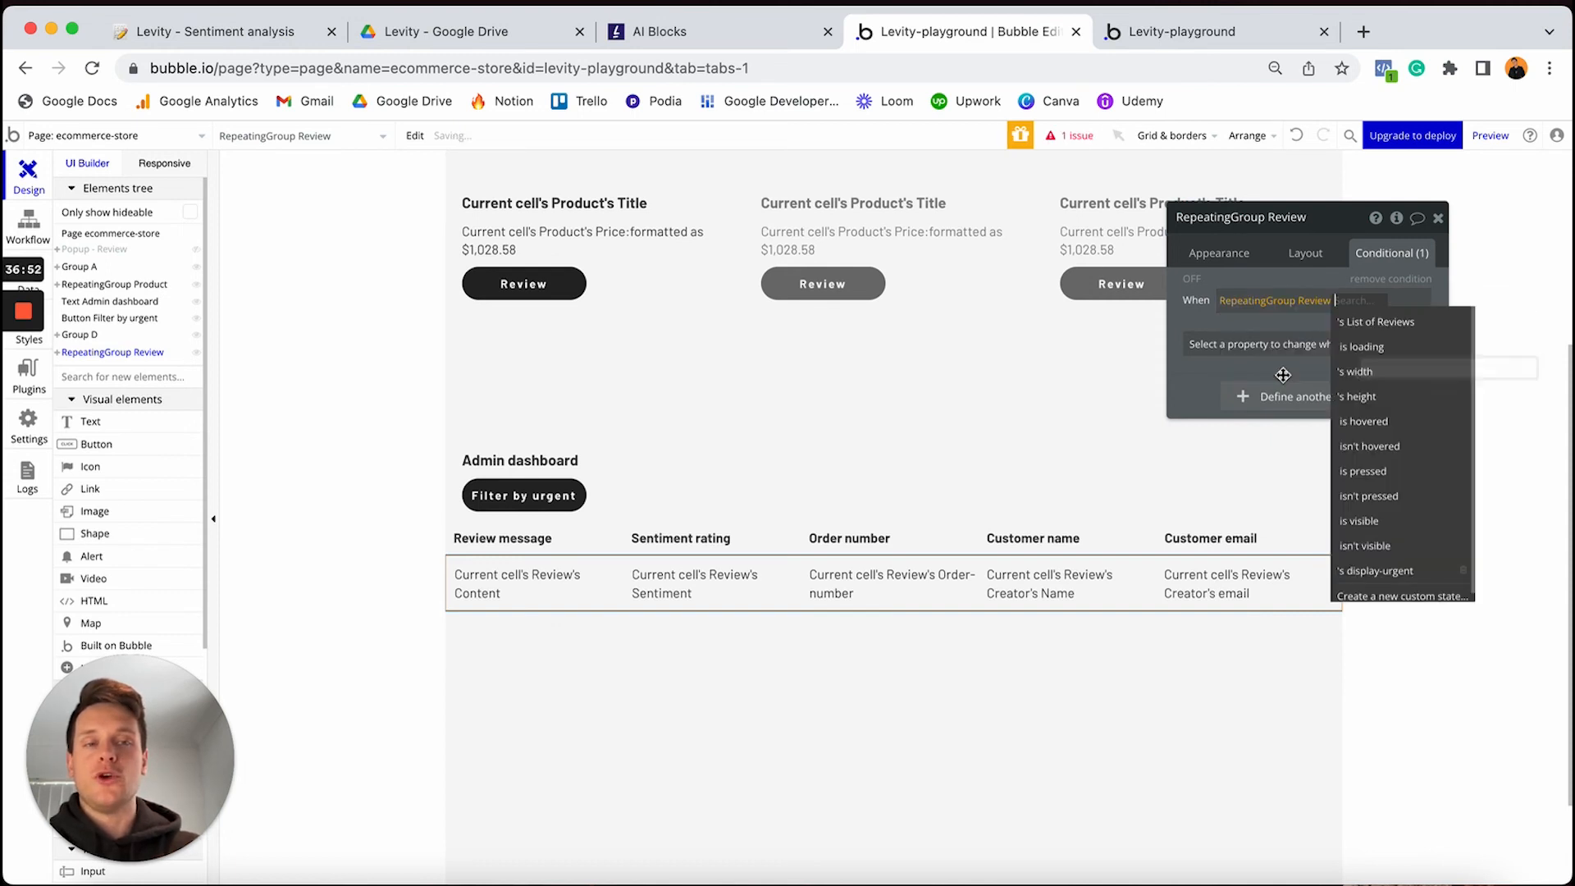
left_click(1369, 572)
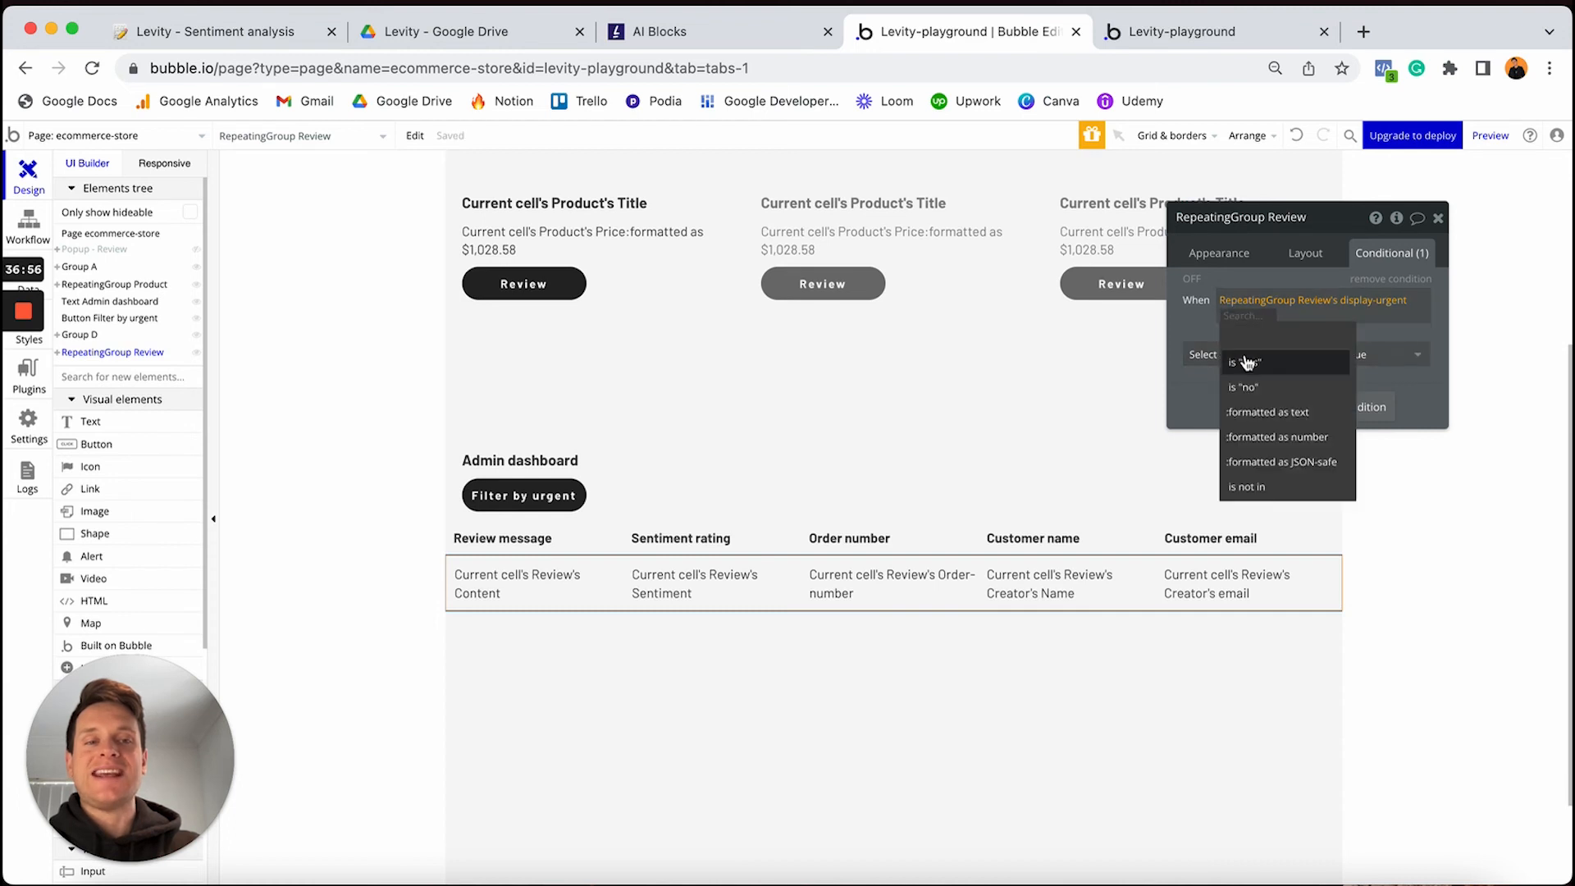
left_click(1243, 362)
left_click(1263, 356)
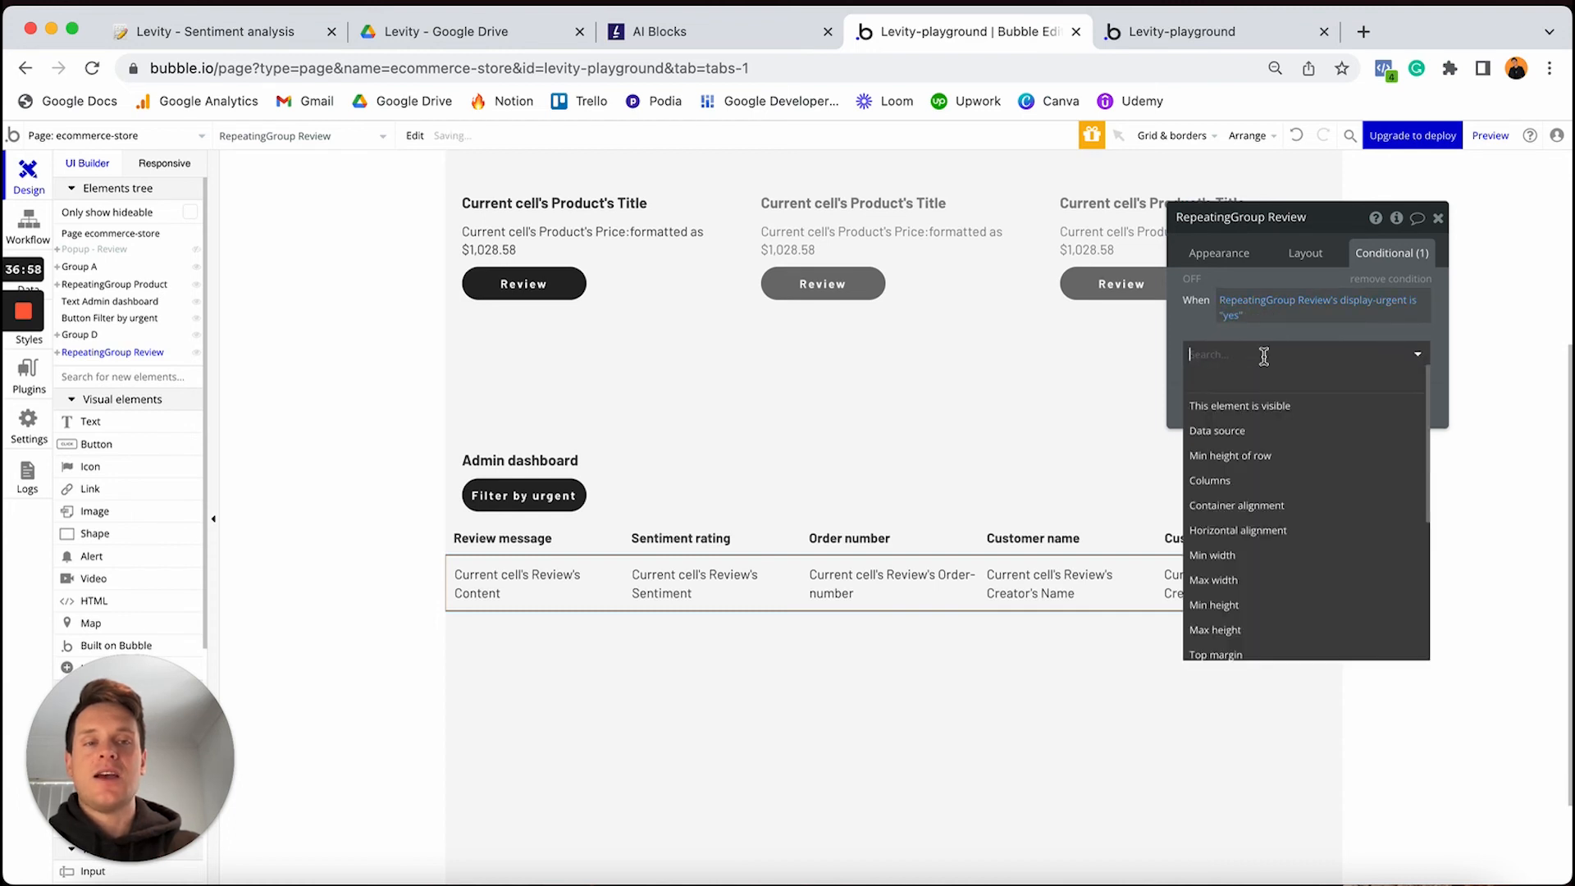
left_click(1233, 432)
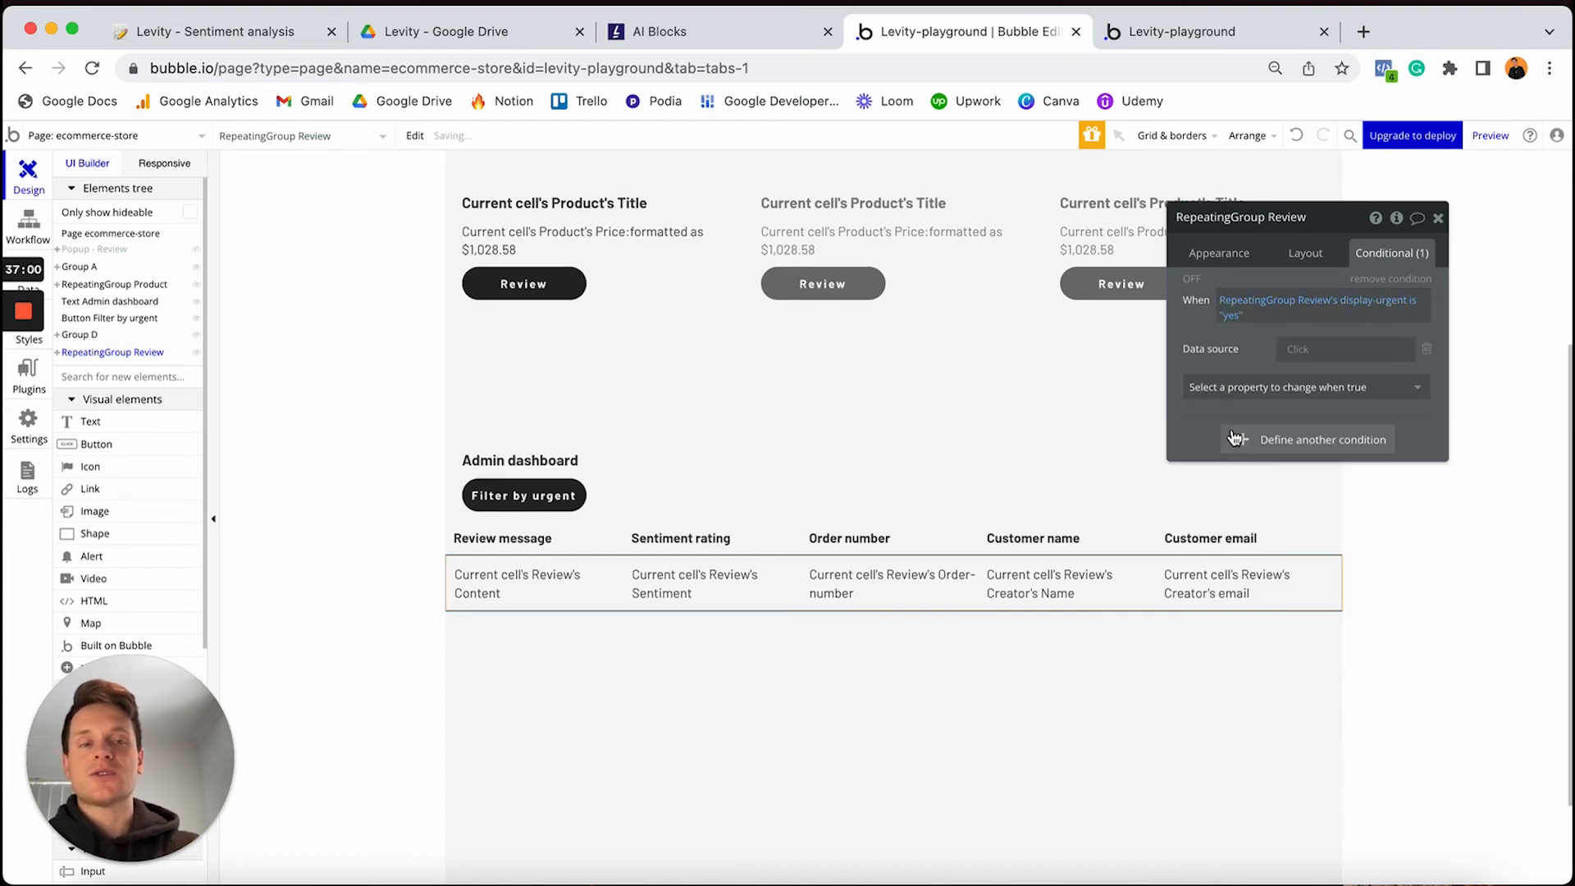
Set that conditional data source to Search for Reviews with constraint Sentiment = negative
left_click(1298, 351)
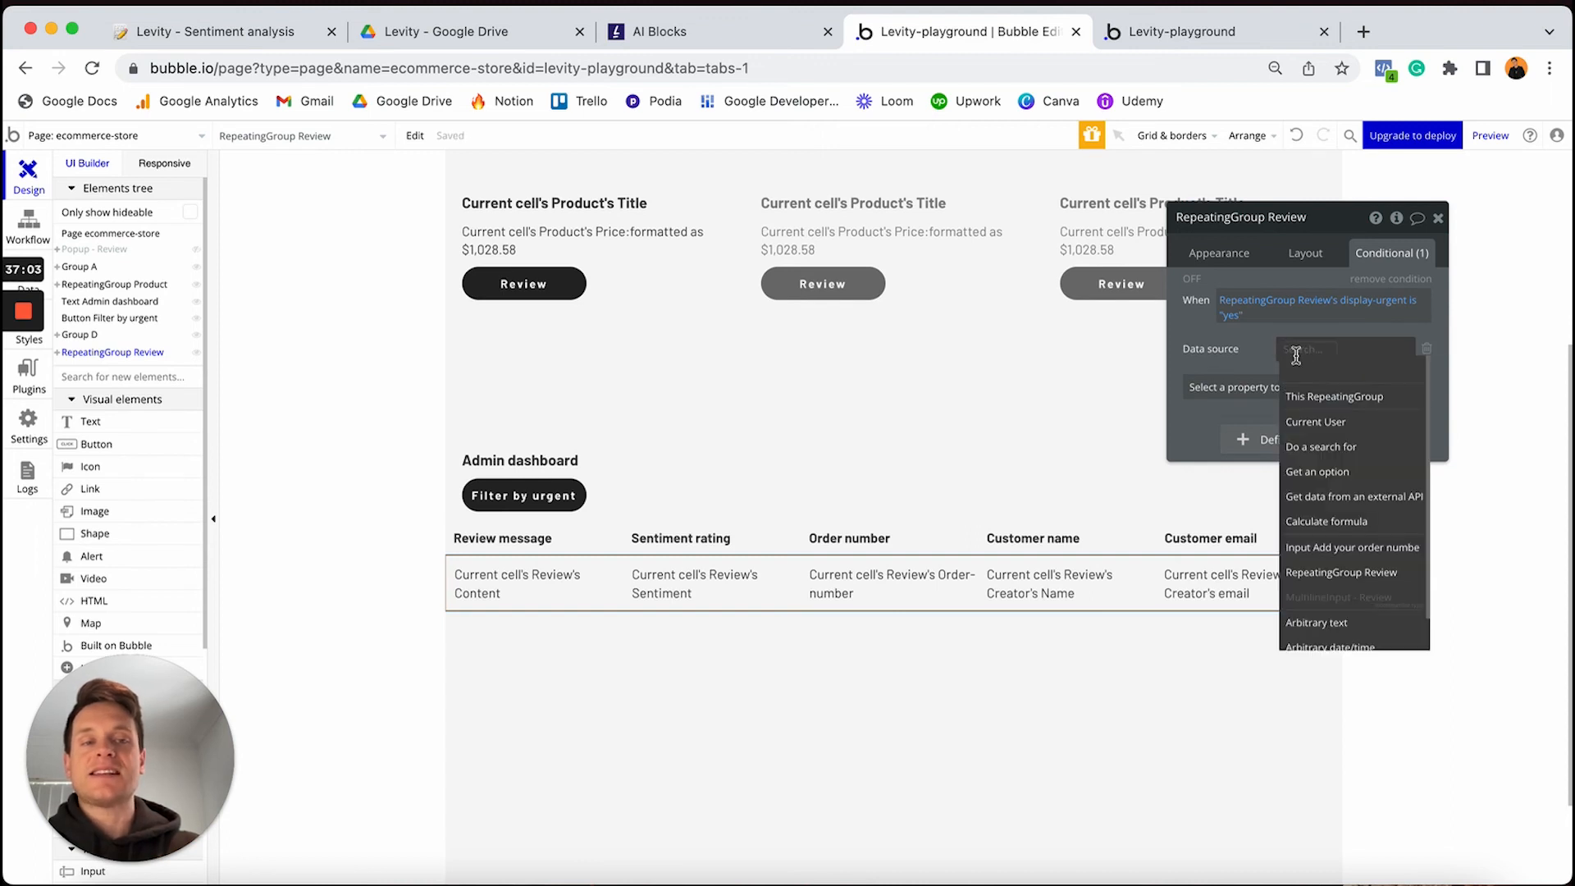
left_click(1334, 450)
left_click(1100, 257)
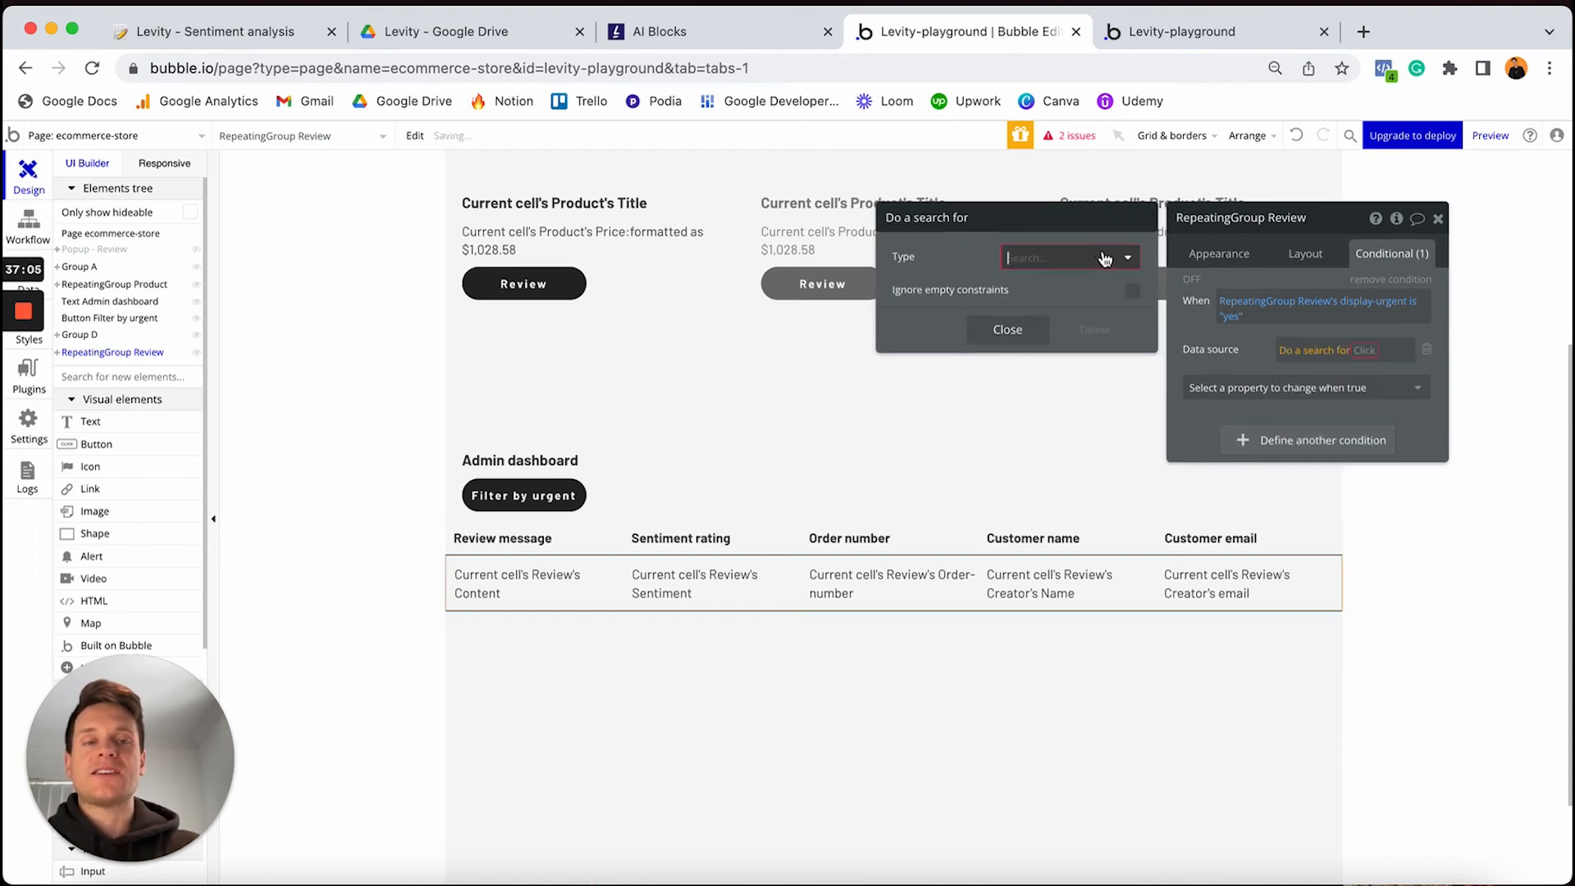
left_click(1025, 334)
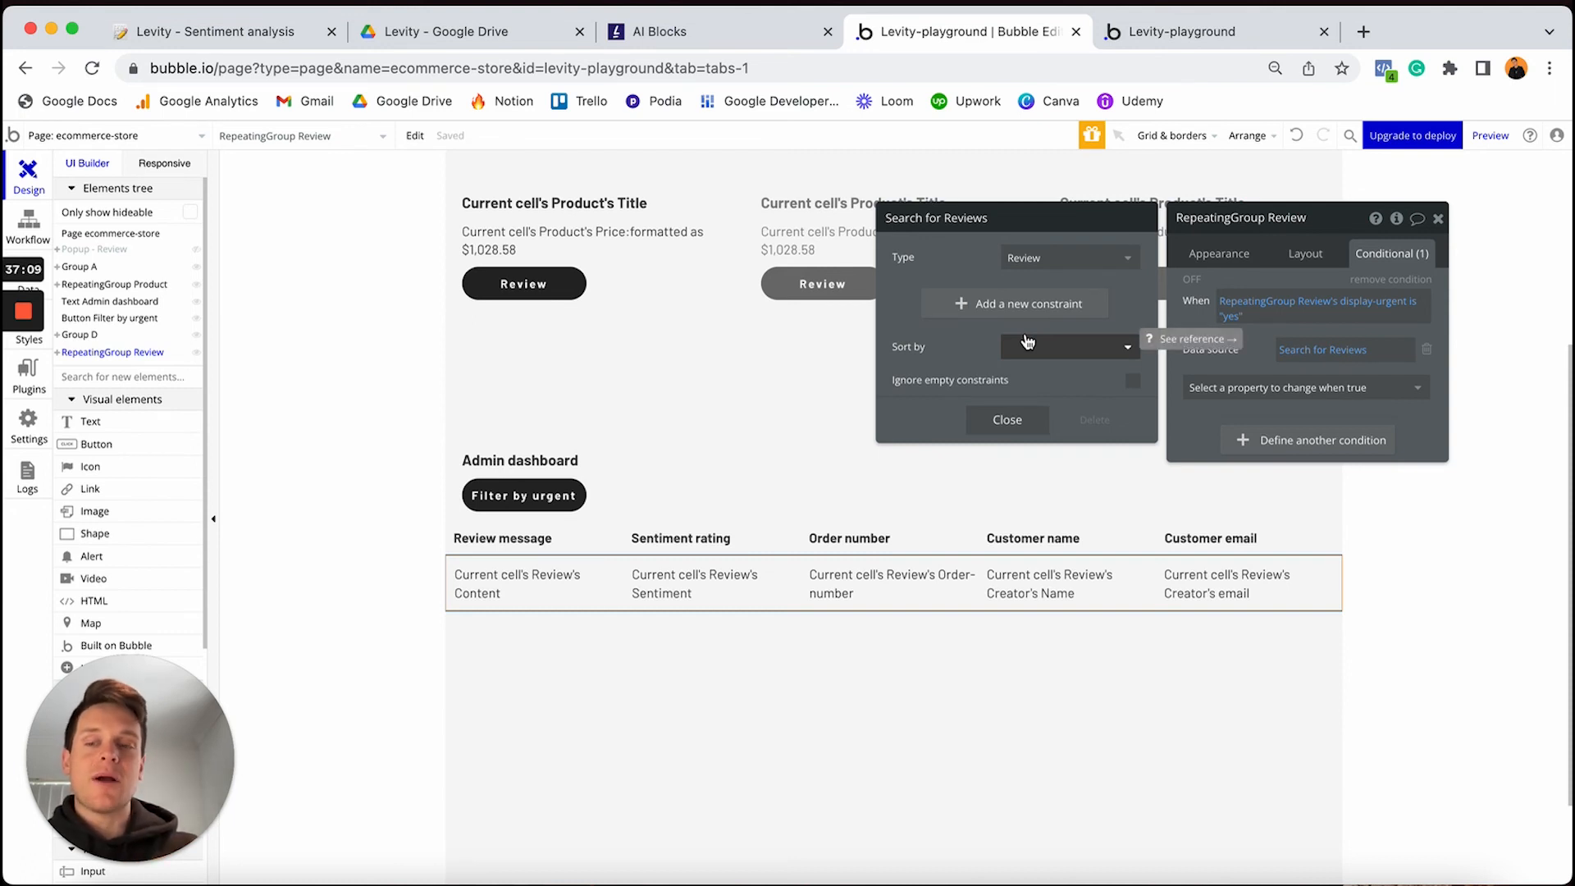
left_click(984, 304)
left_click(903, 297)
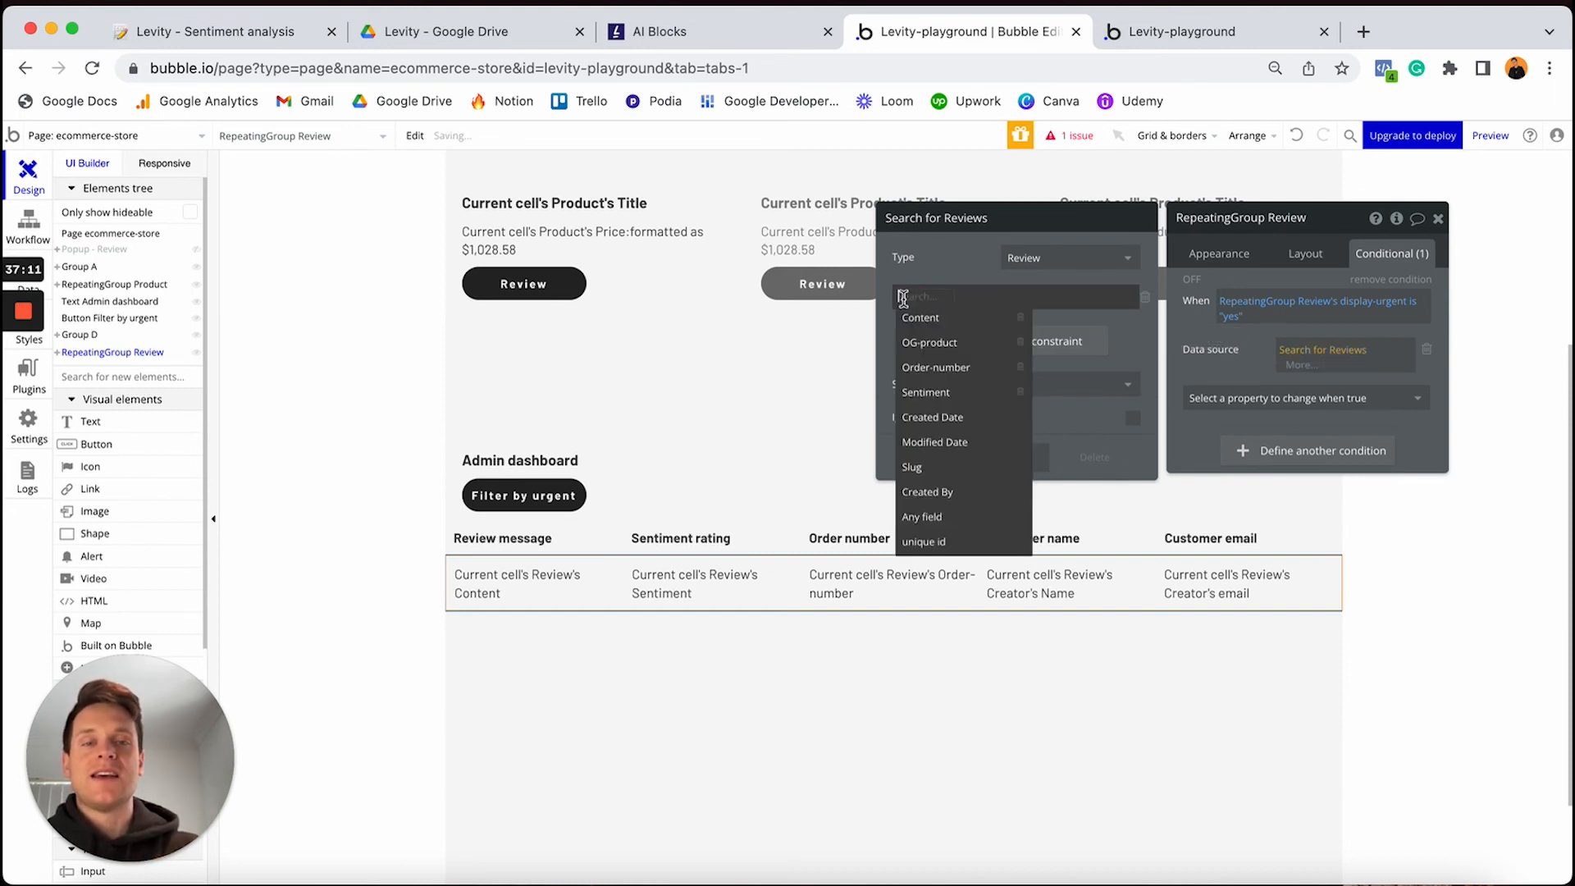
left_click(932, 394)
left_click(960, 297)
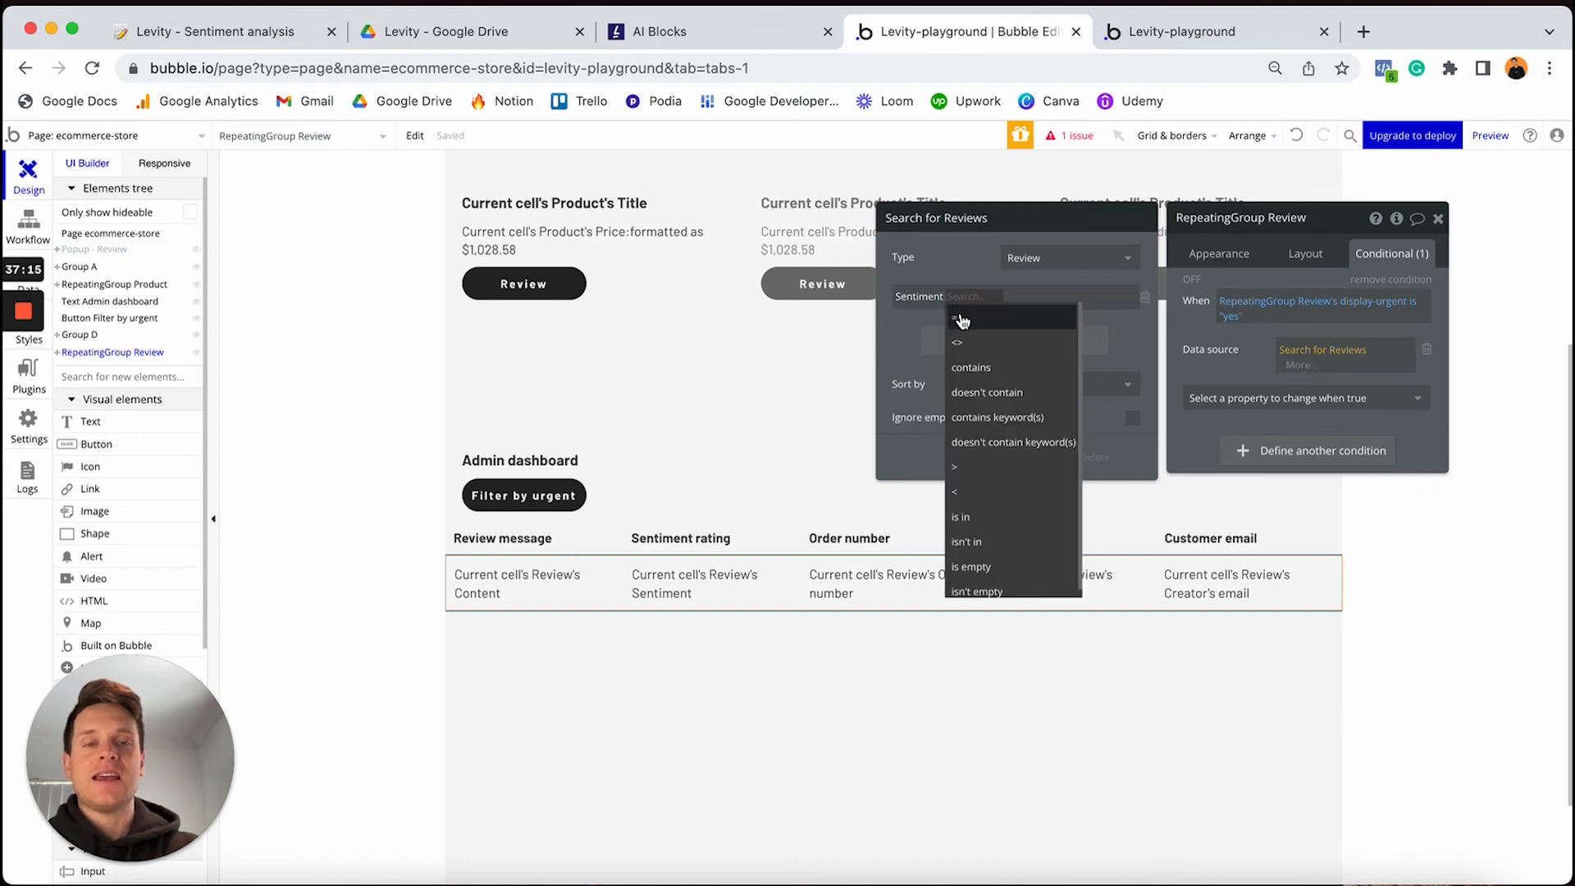
left_click(963, 320)
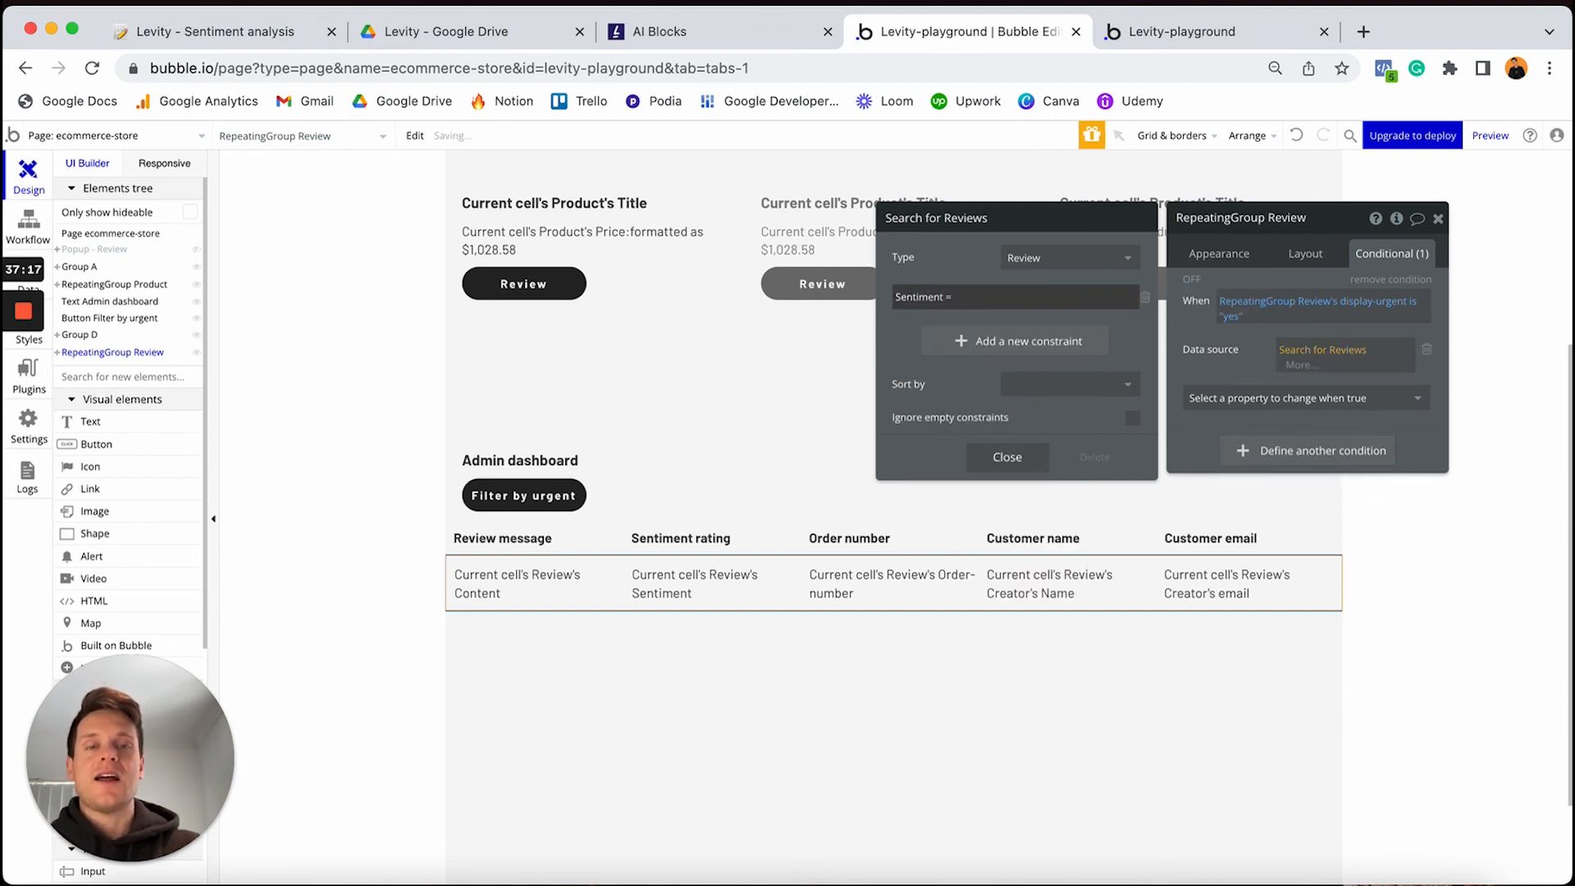
left_click(998, 297)
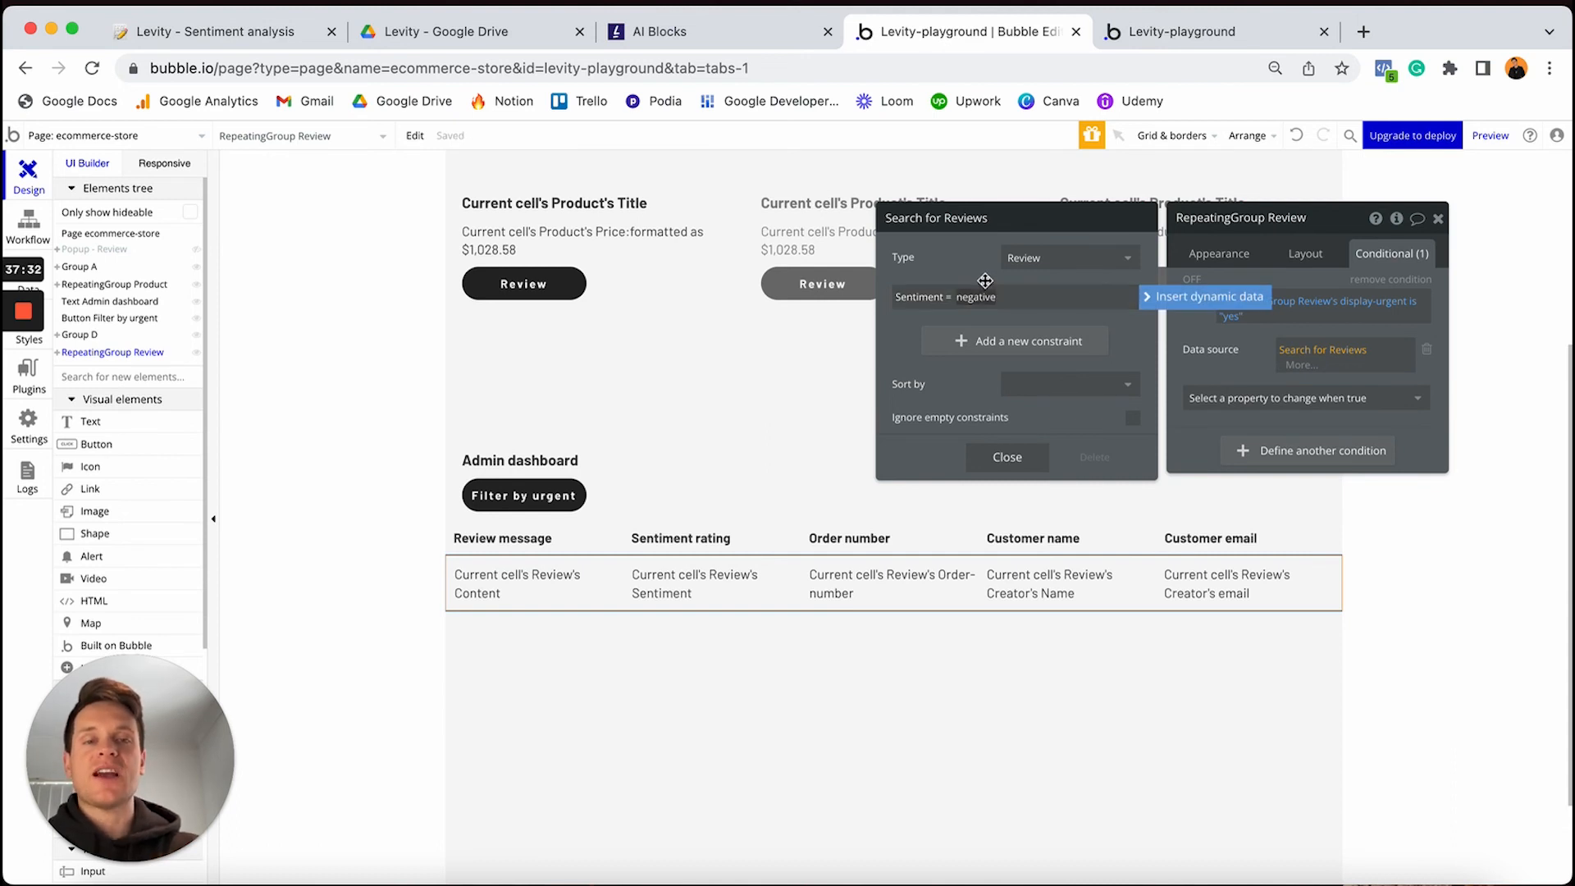
left_click(985, 280)
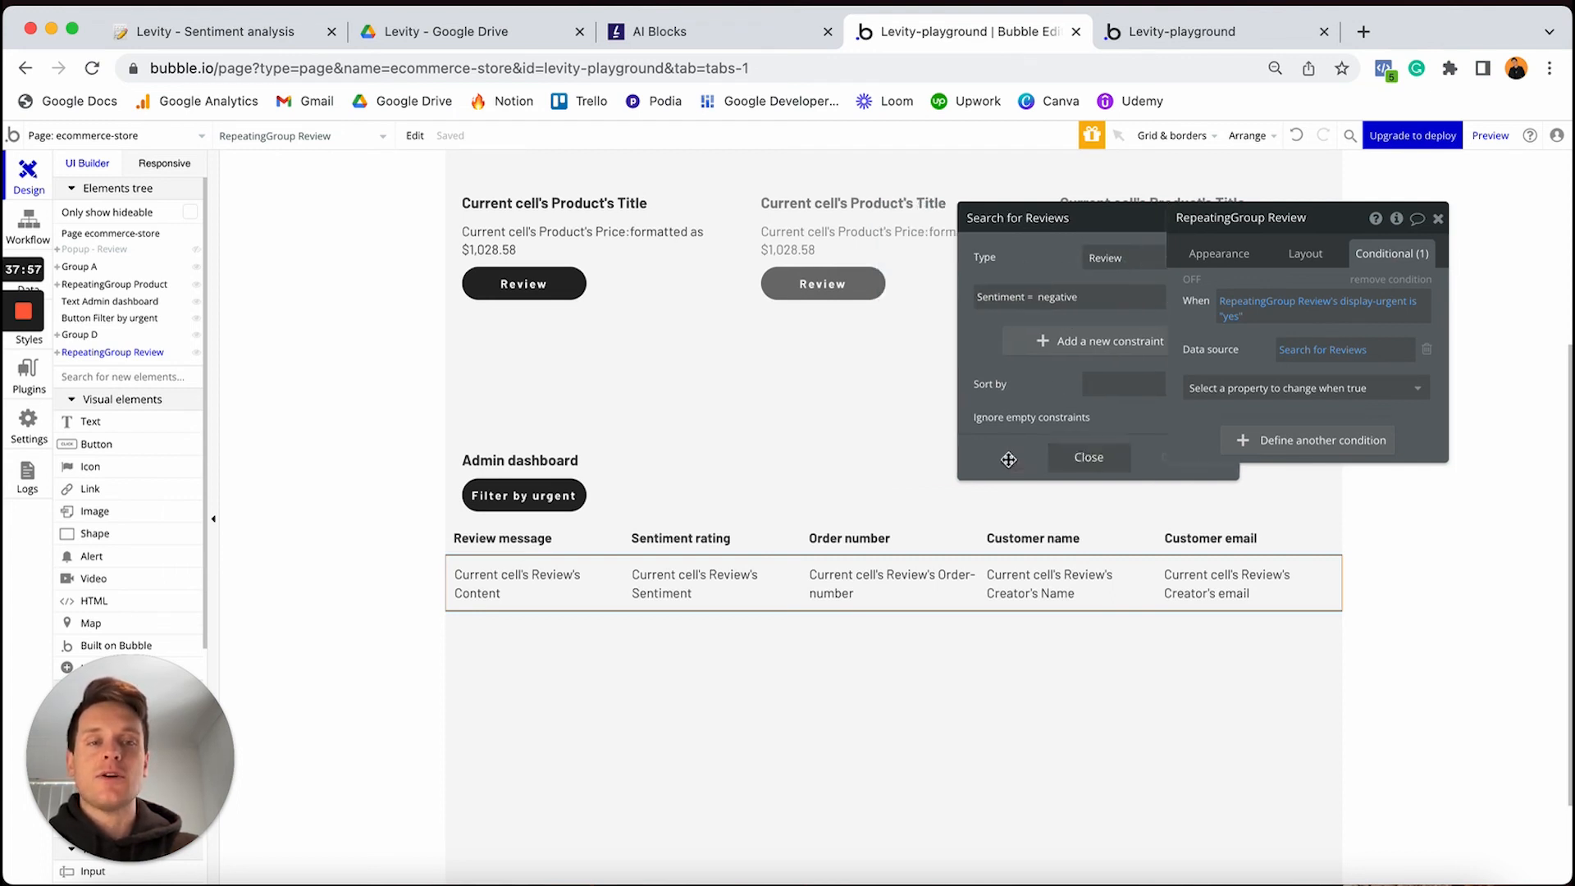
left_click(1008, 460)
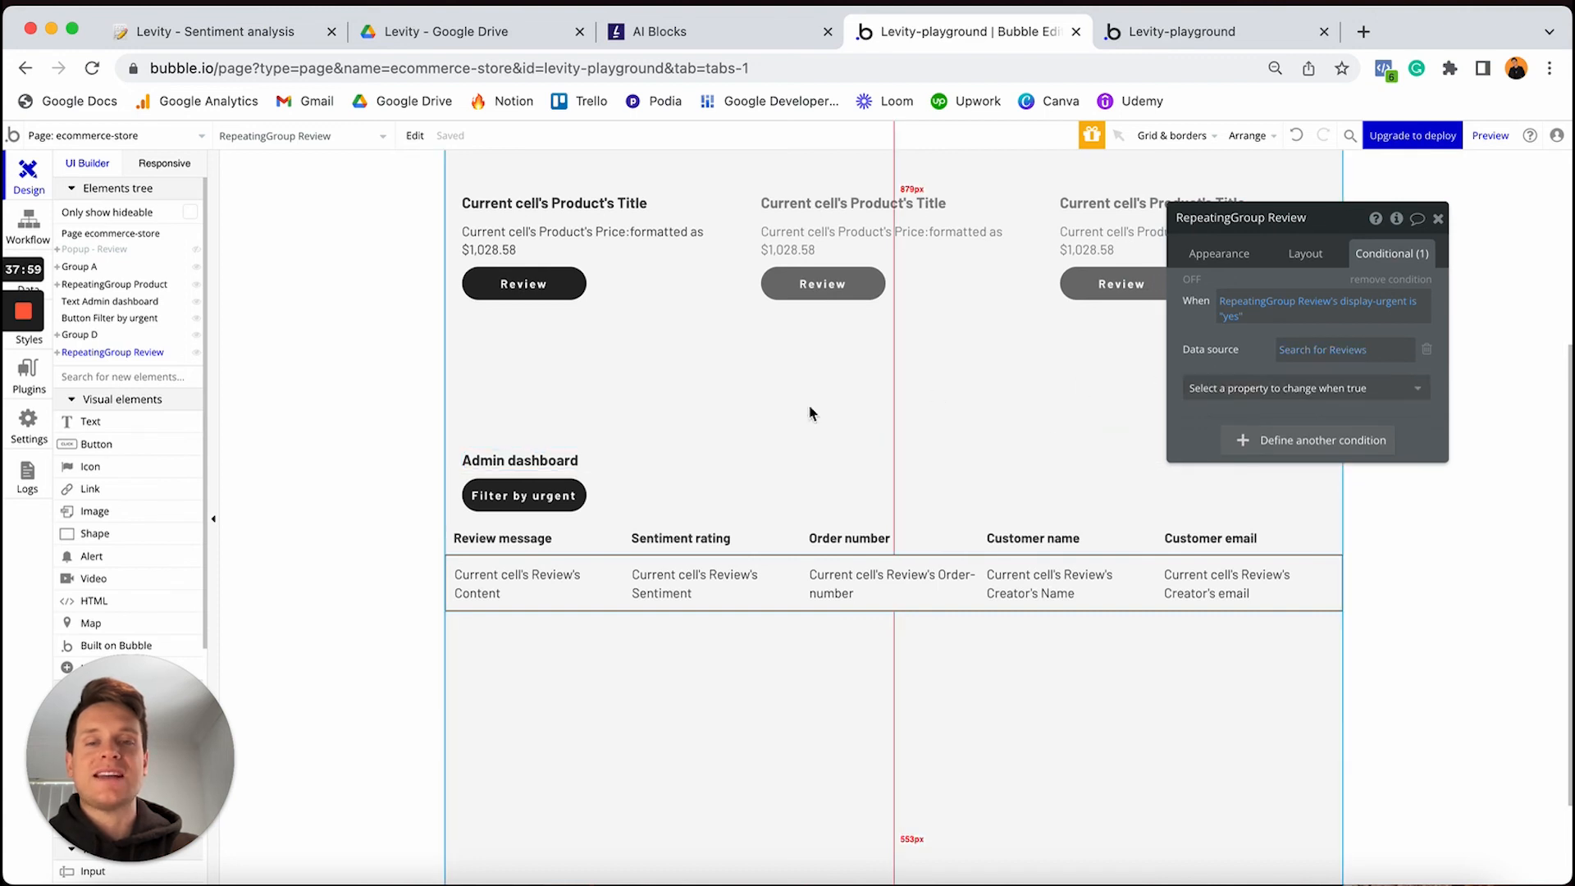
left_click(533, 499)
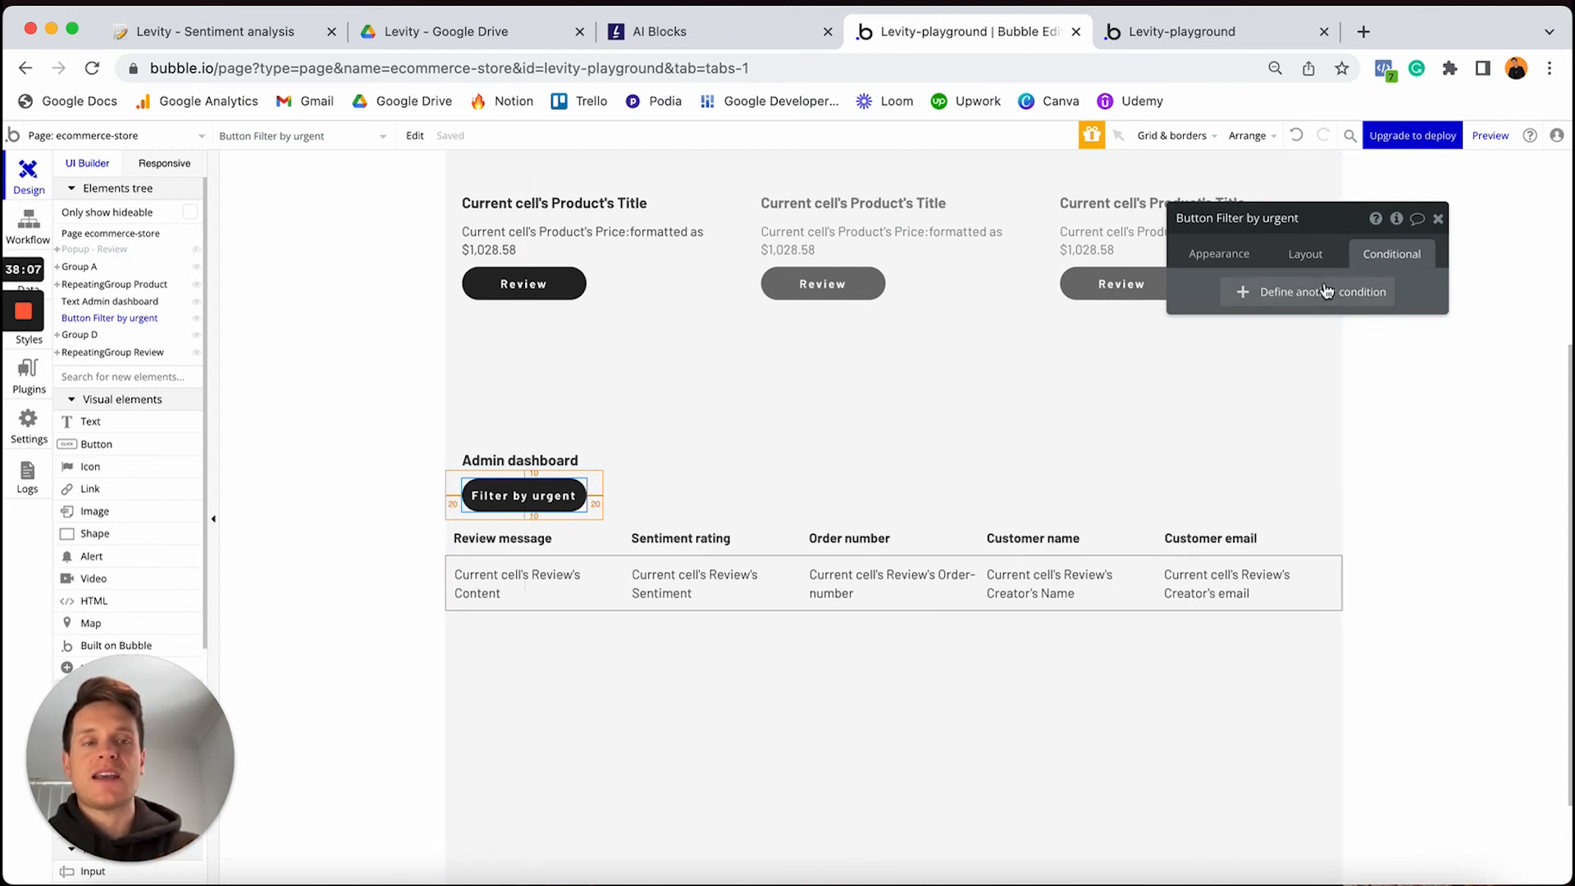
Add a Filter by urgent button condition for when RepeatingGroup Review's display-urgent is "yes"
left_click(1253, 295)
left_click(1239, 302)
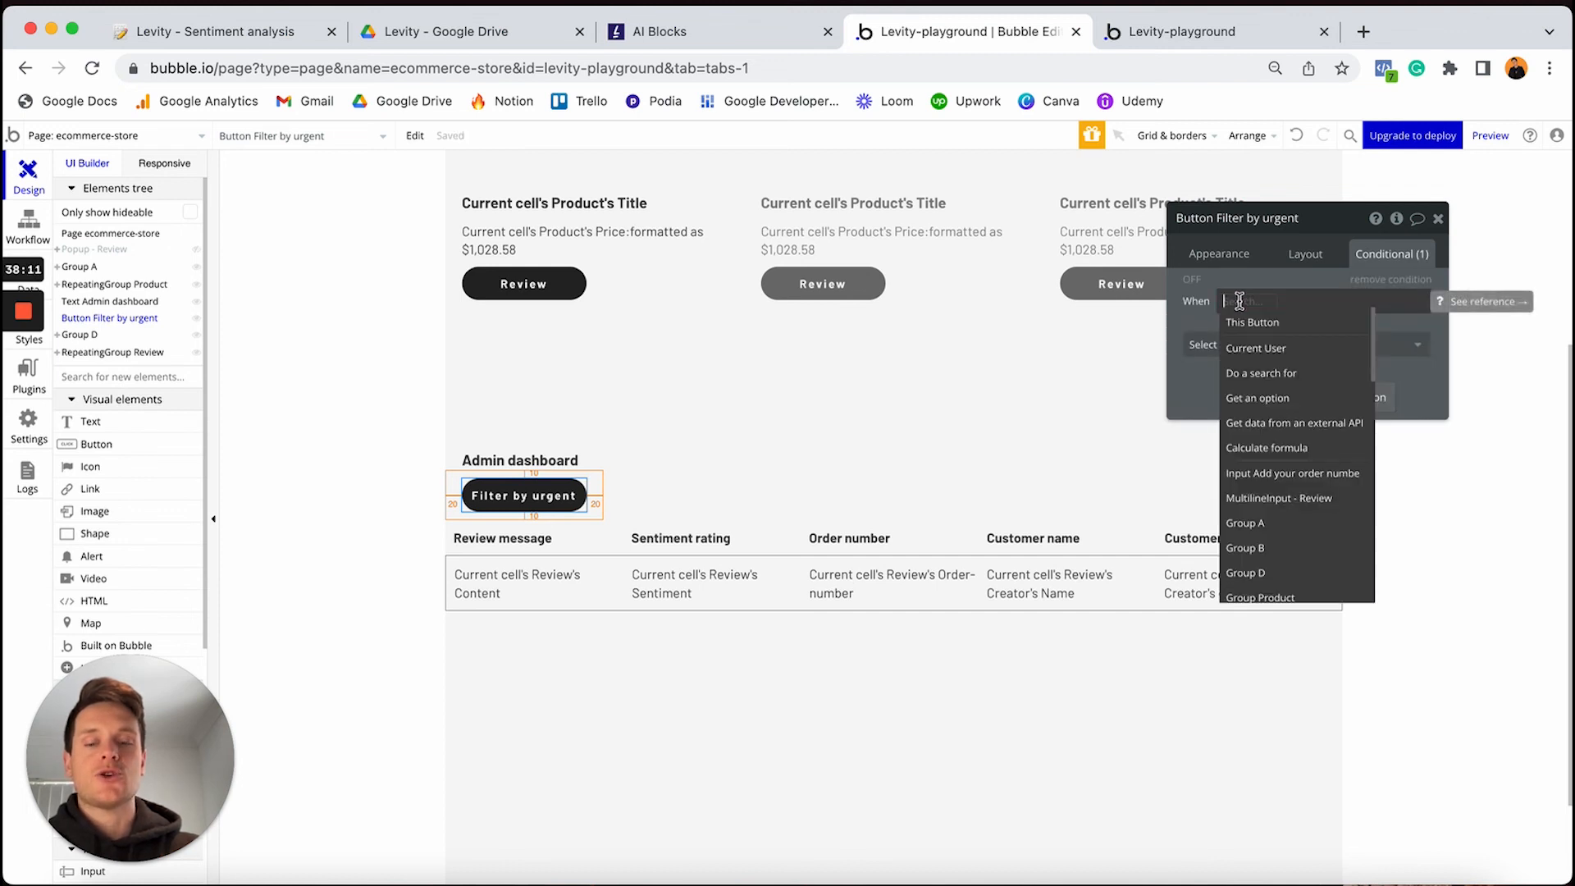
type("rep")
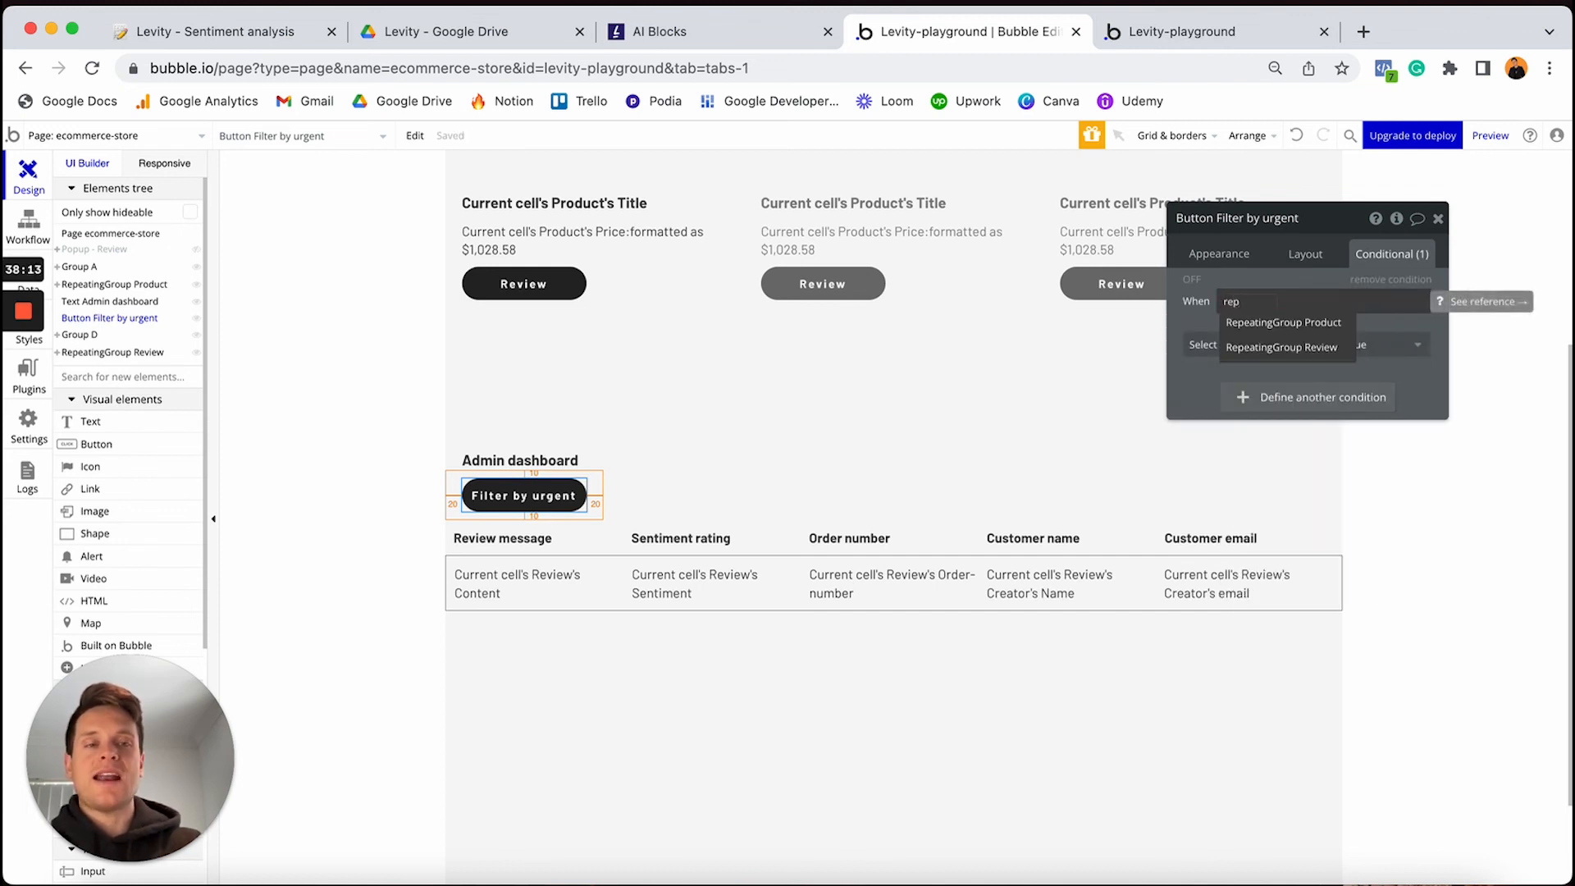
left_click(1247, 347)
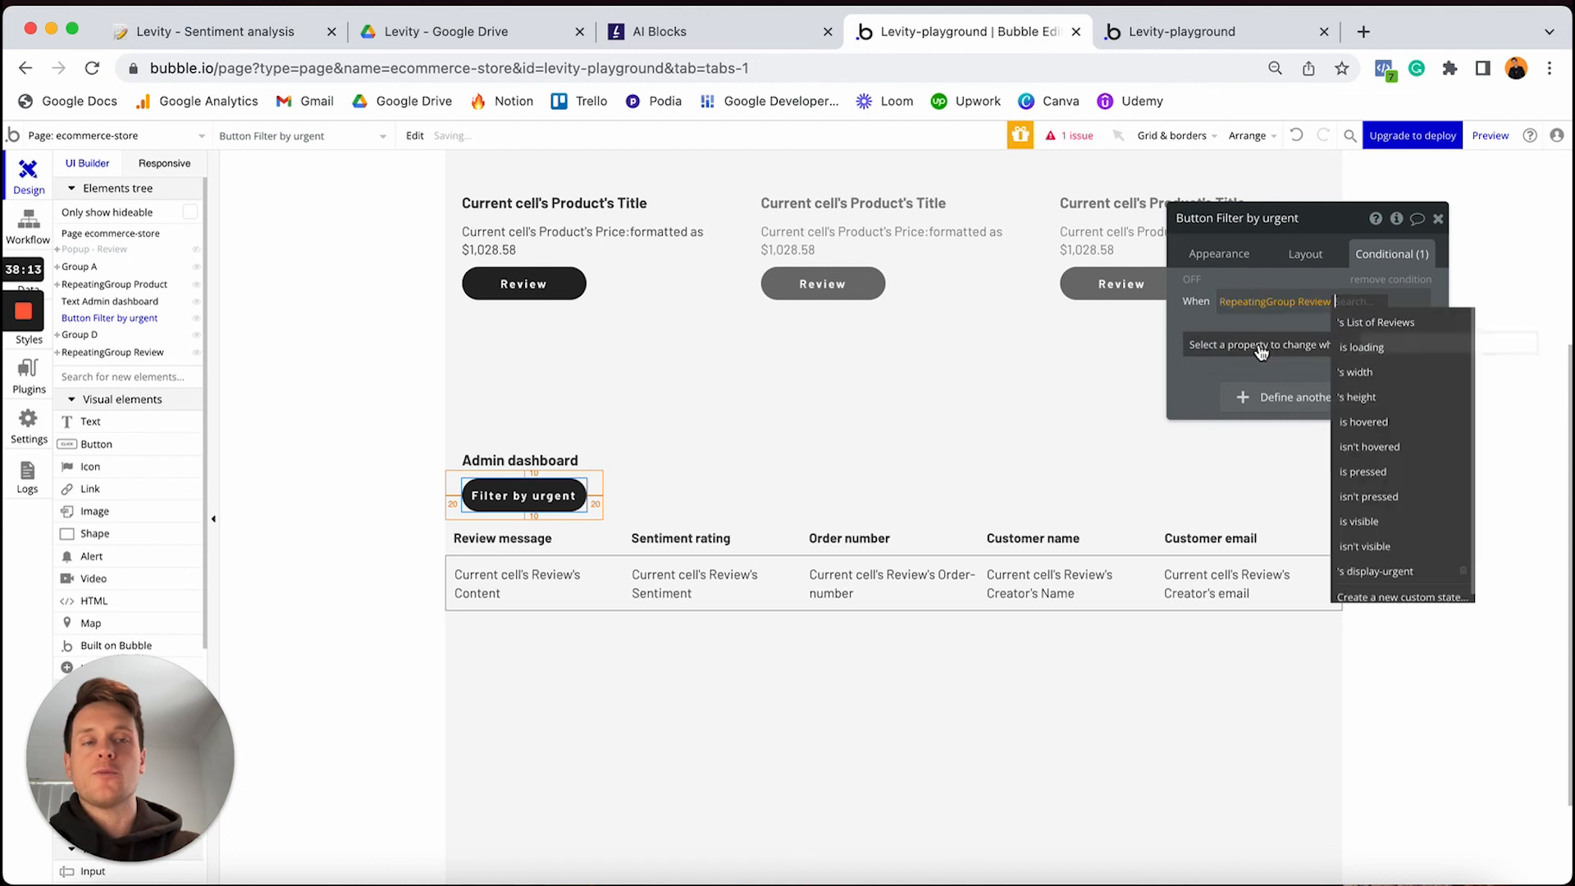
left_click(1380, 571)
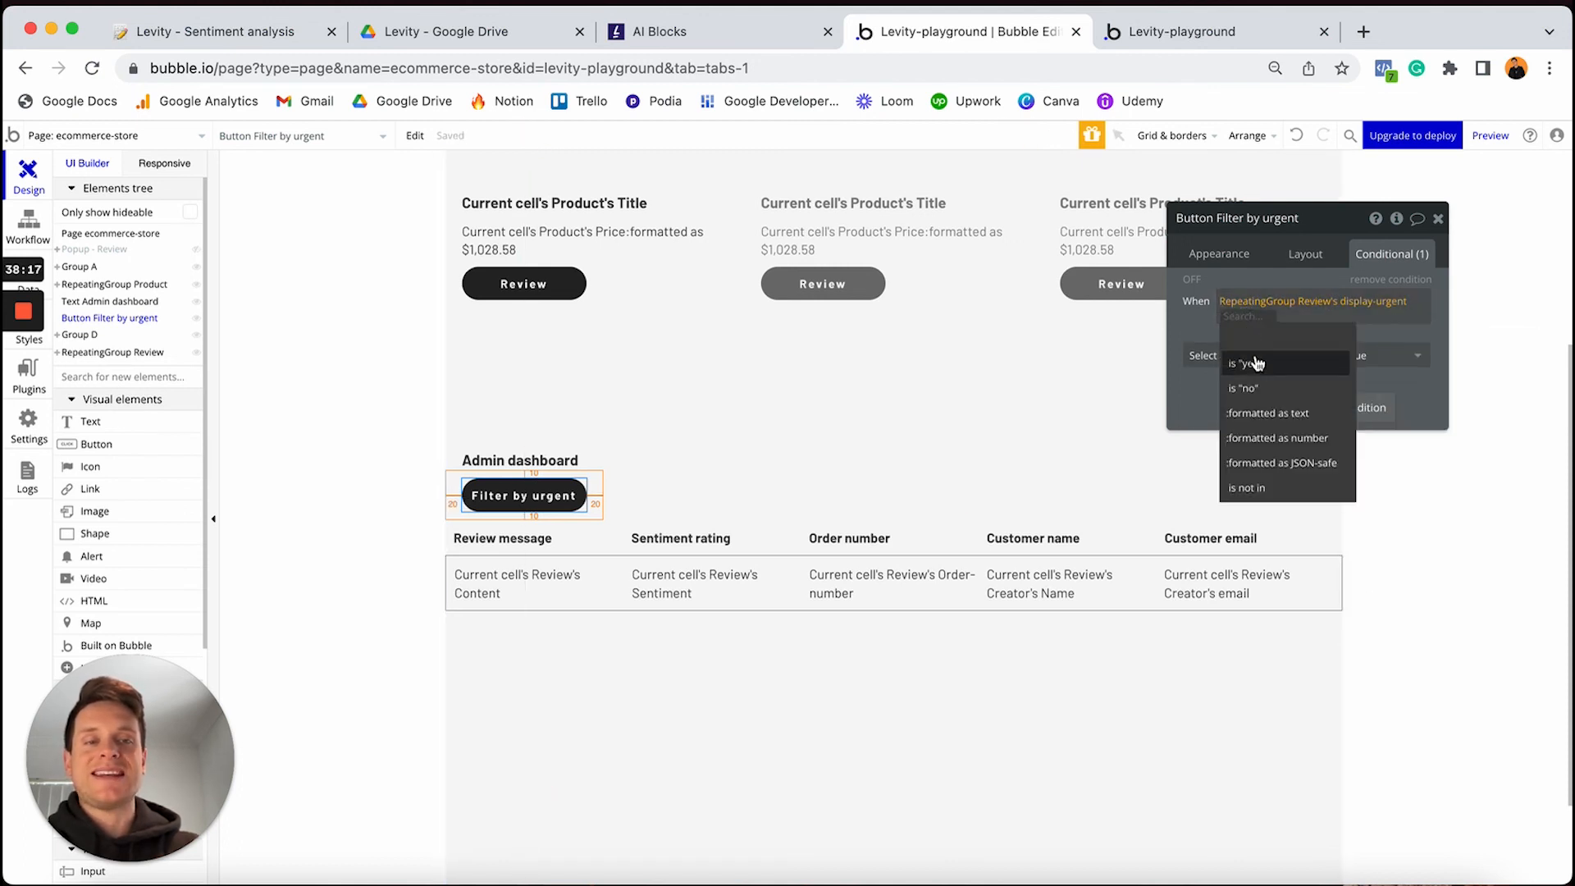
left_click(1250, 363)
Make that condition change the button text to 'Filter by all', then preview it
left_click(1264, 356)
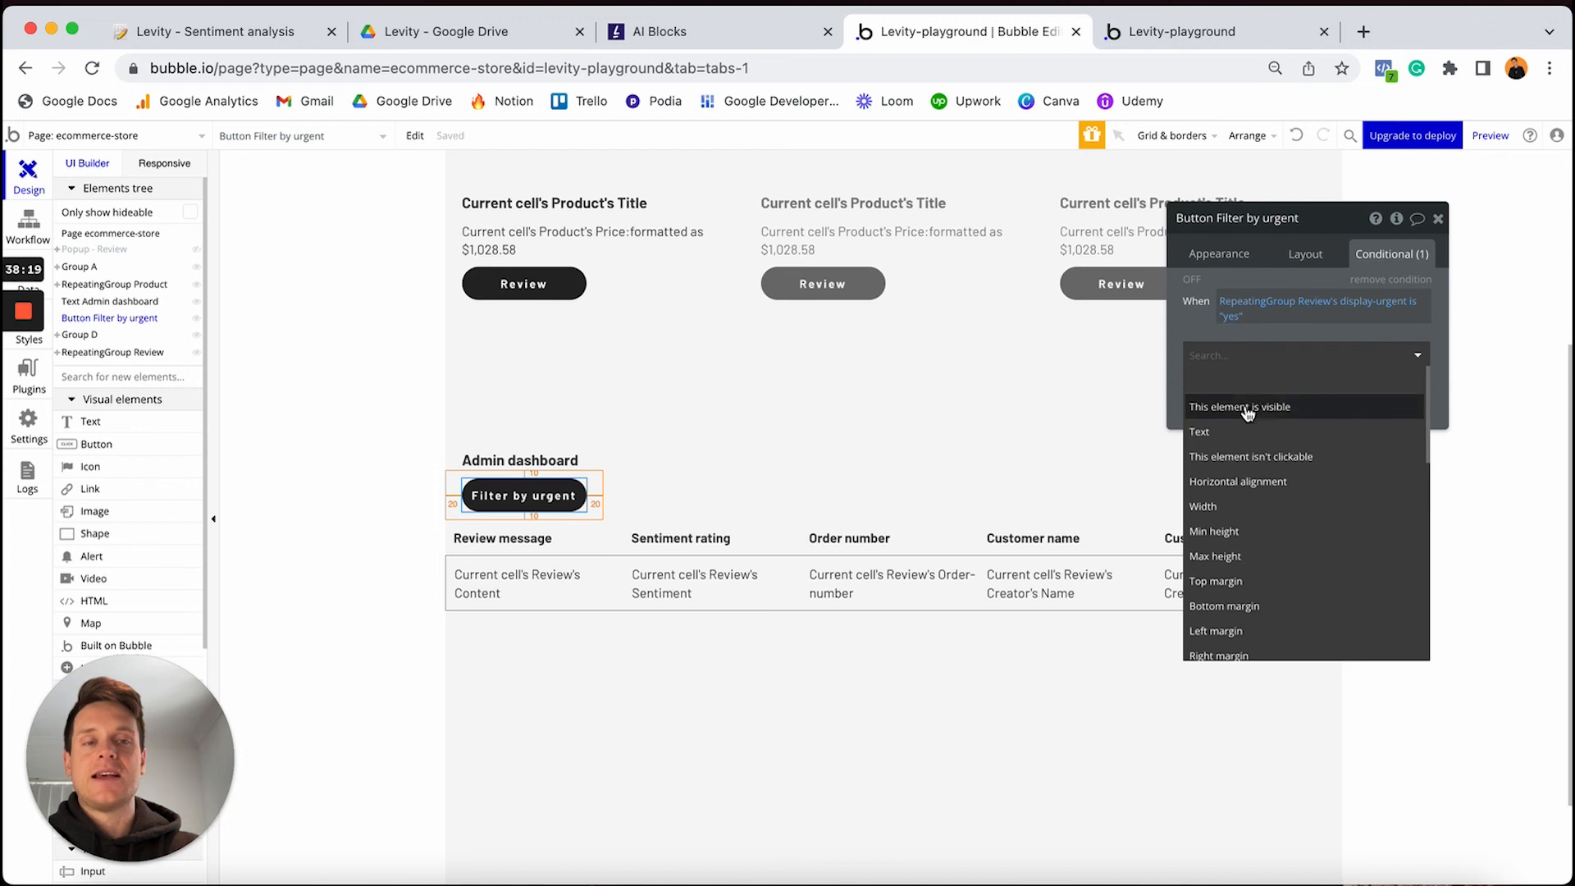
left_click(1237, 435)
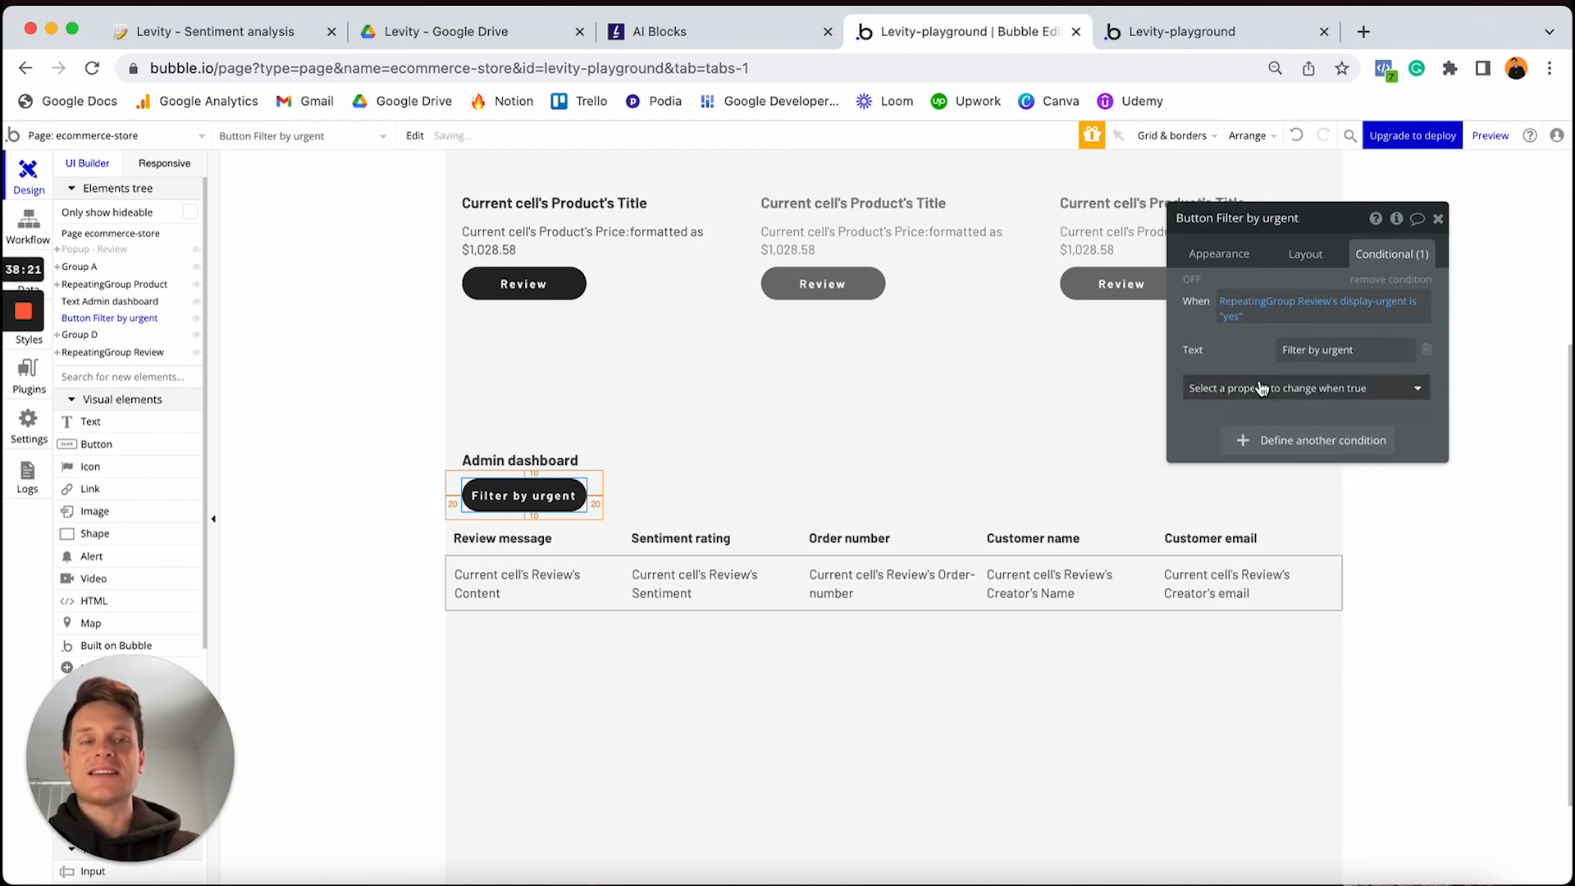
left_click(1369, 351)
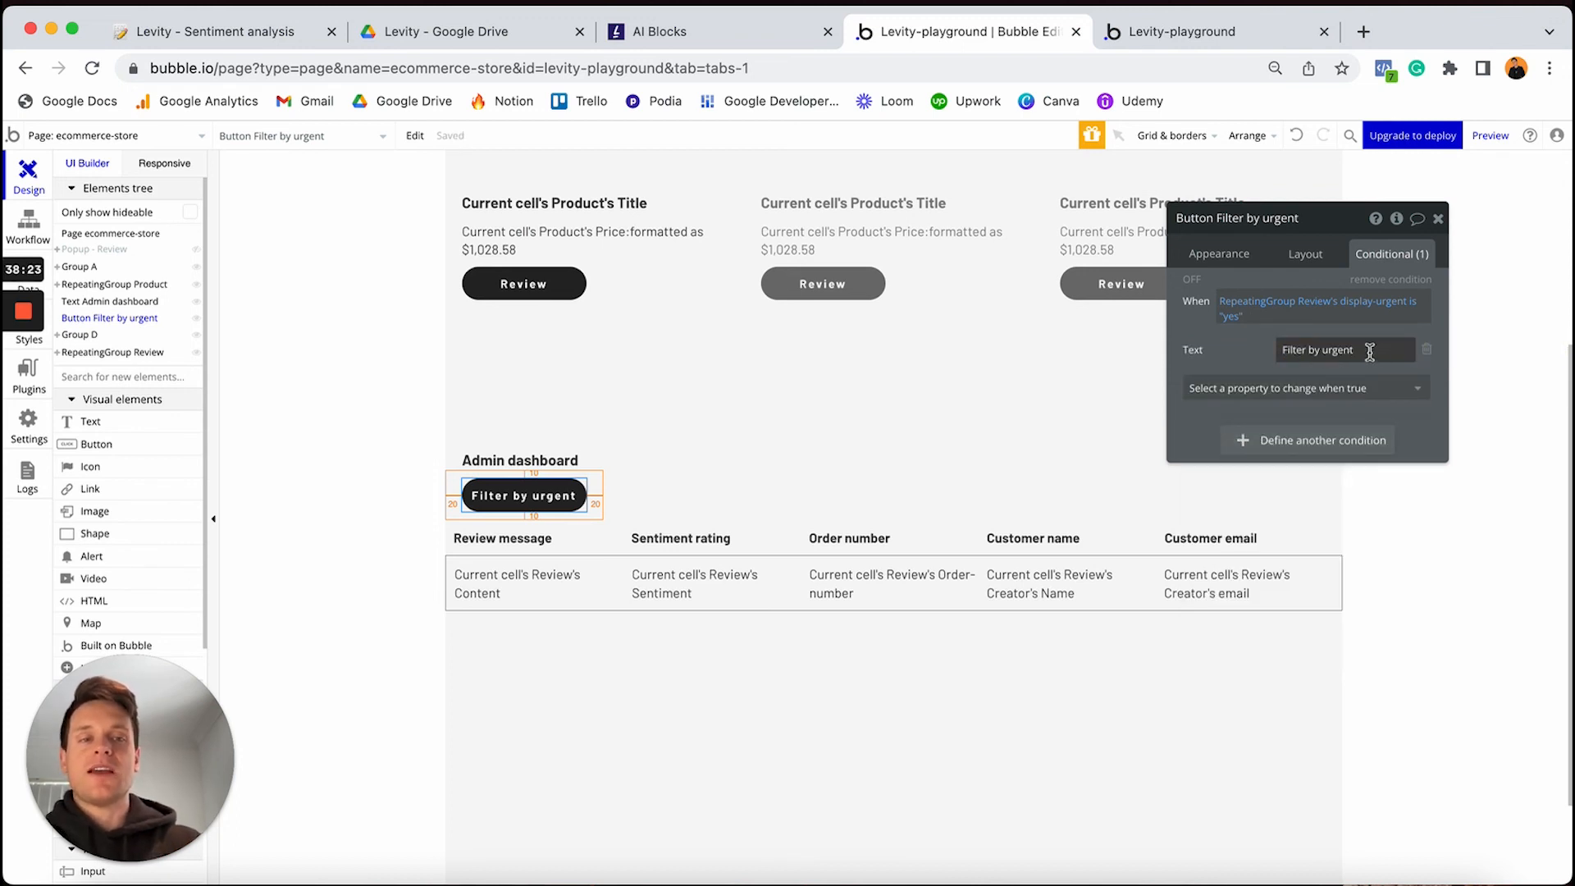
left_click(1369, 351)
left_click(1369, 351)
key("BackSpace")
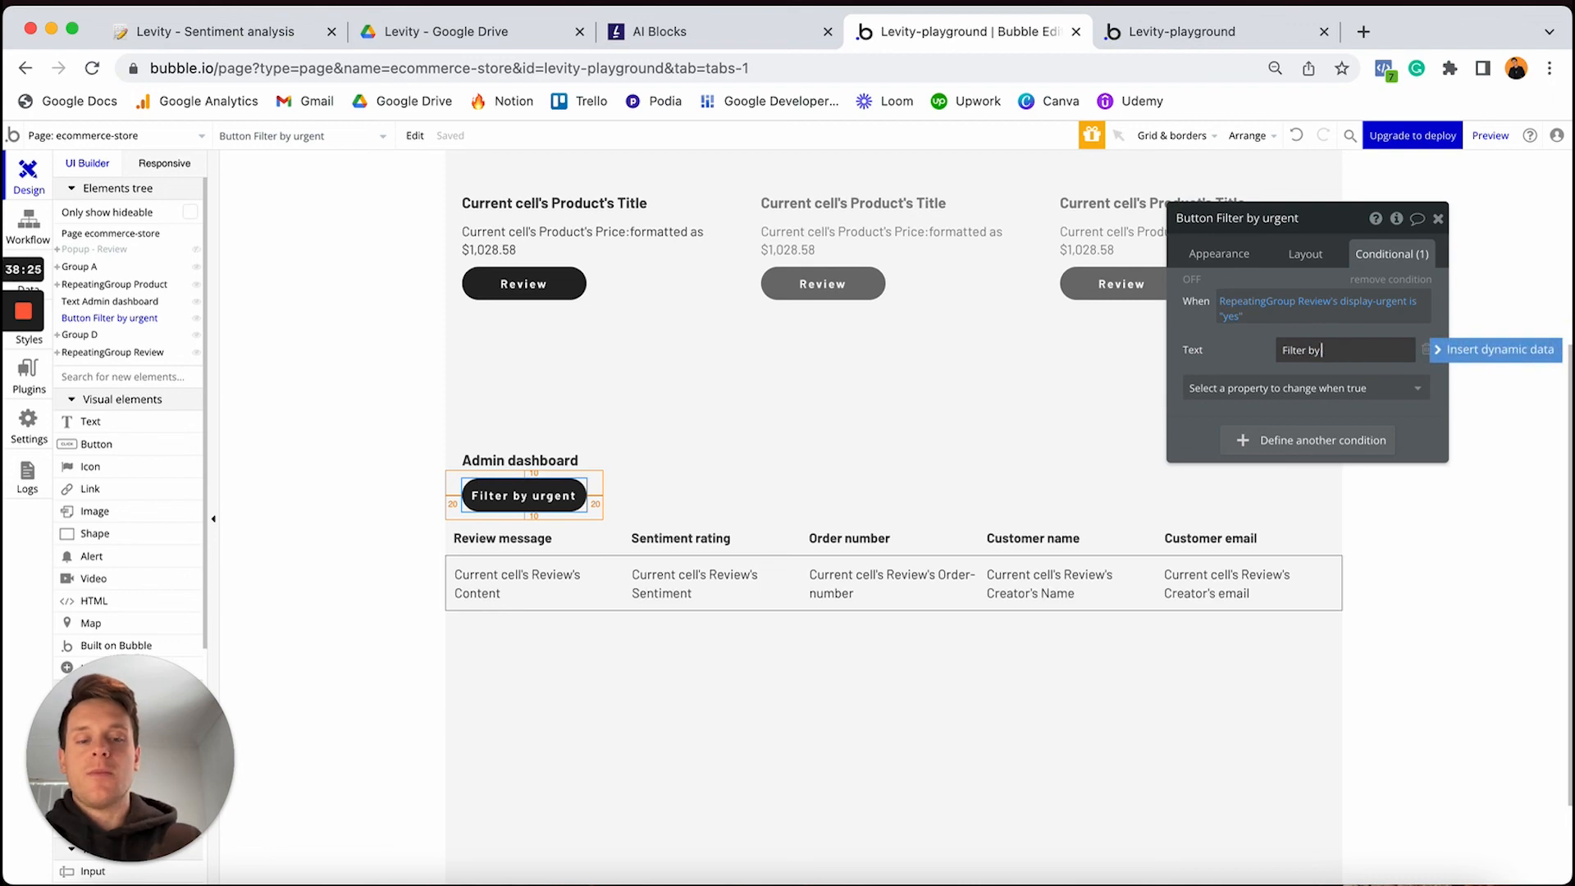
left_click(1273, 345)
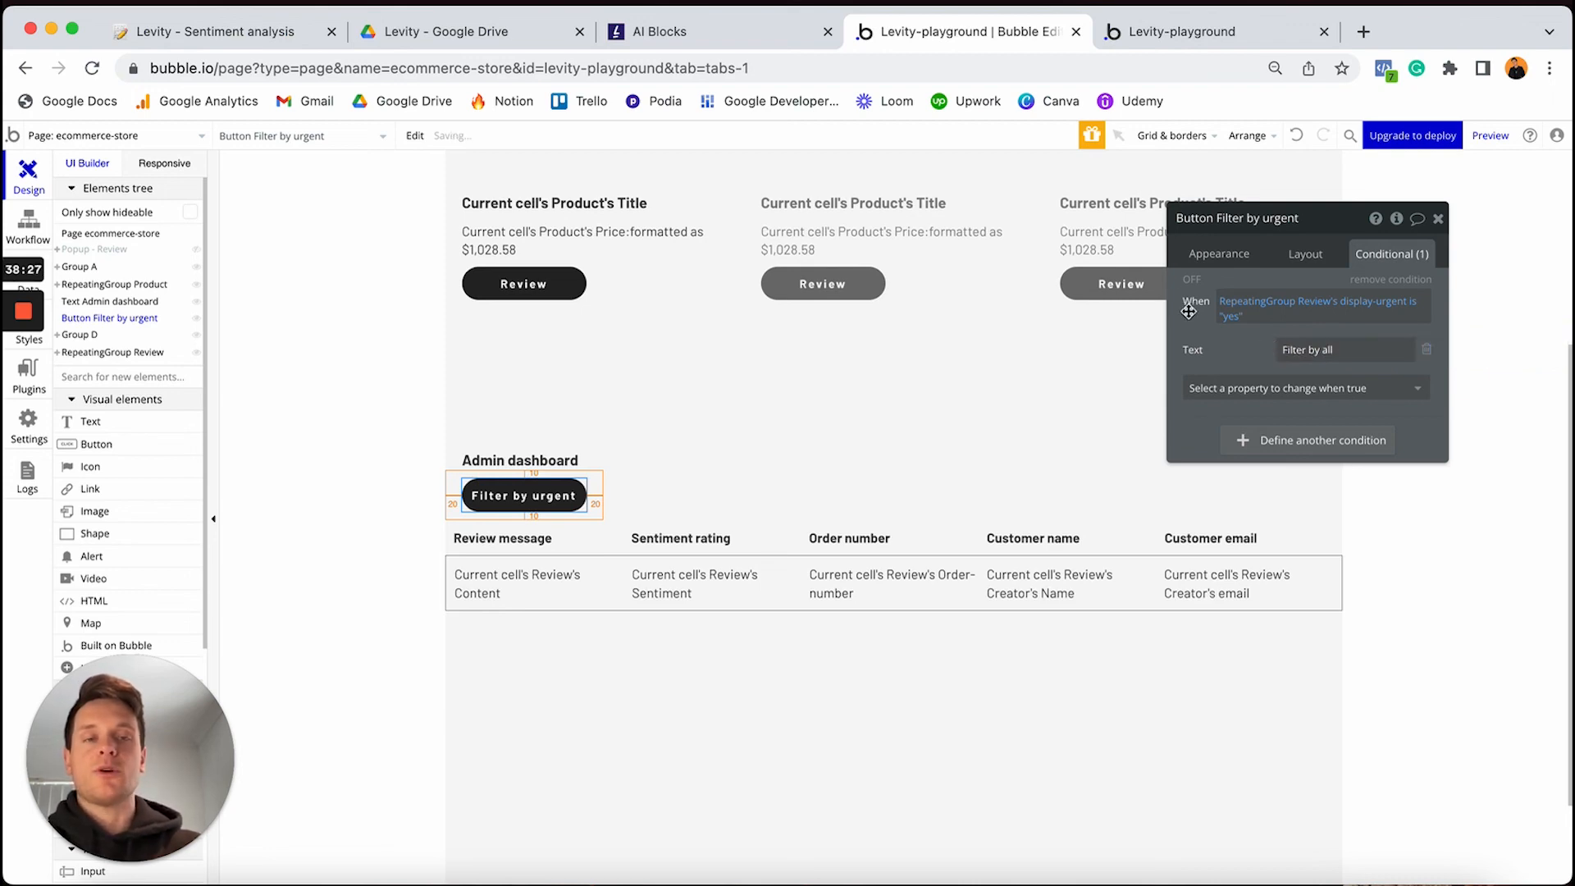
left_click(1192, 280)
left_click(1190, 282)
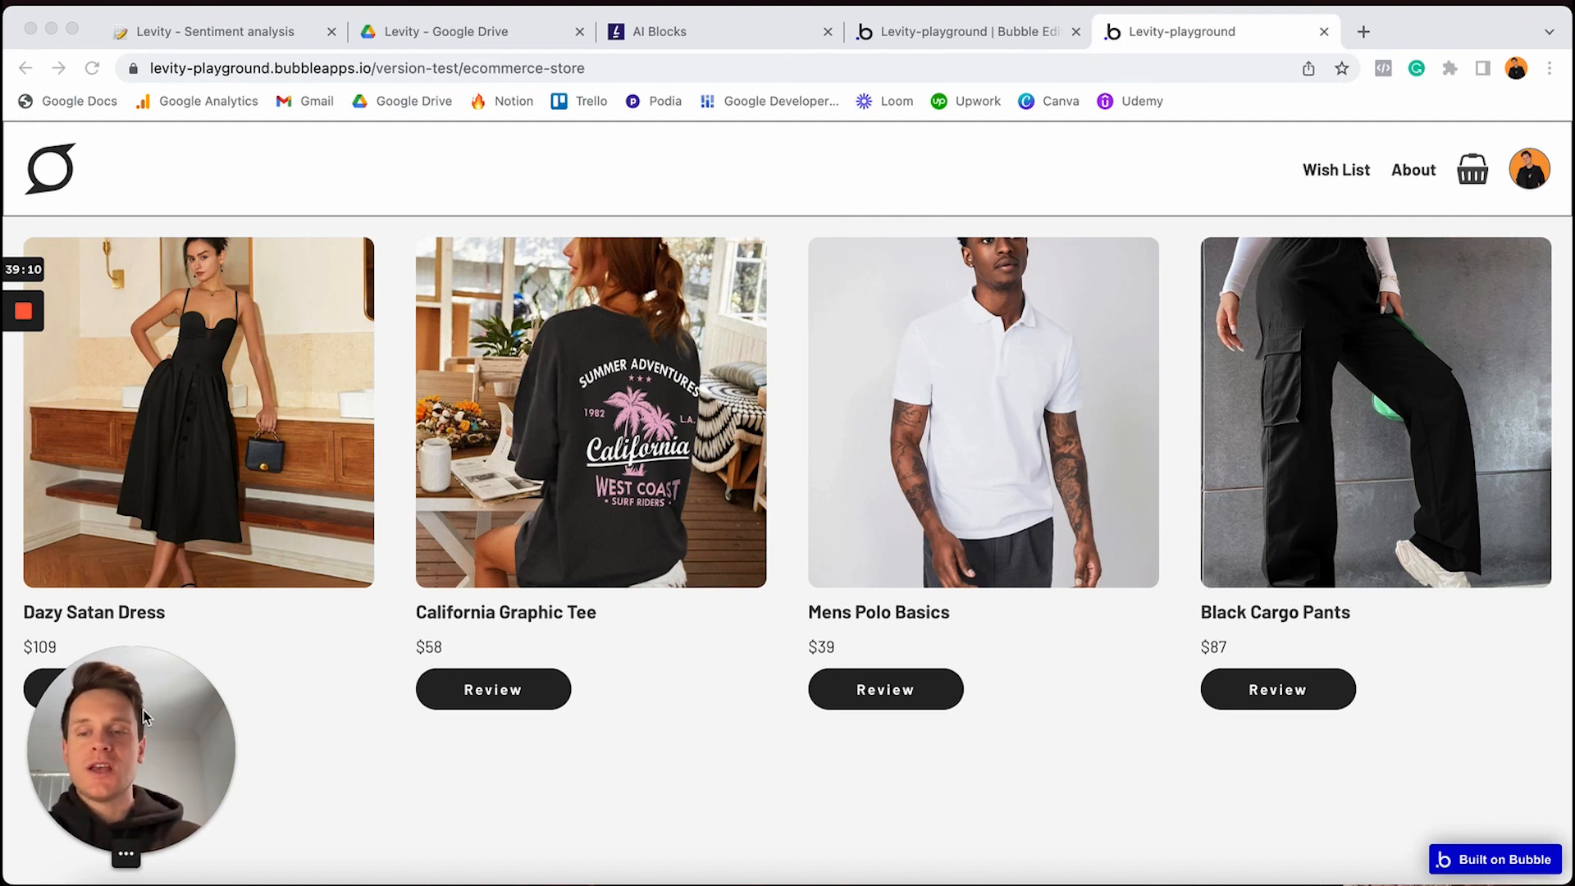
In the live store preview, filter the admin dashboard to urgent so only negative reviews show
left_click_drag(145, 717, 1467, 798)
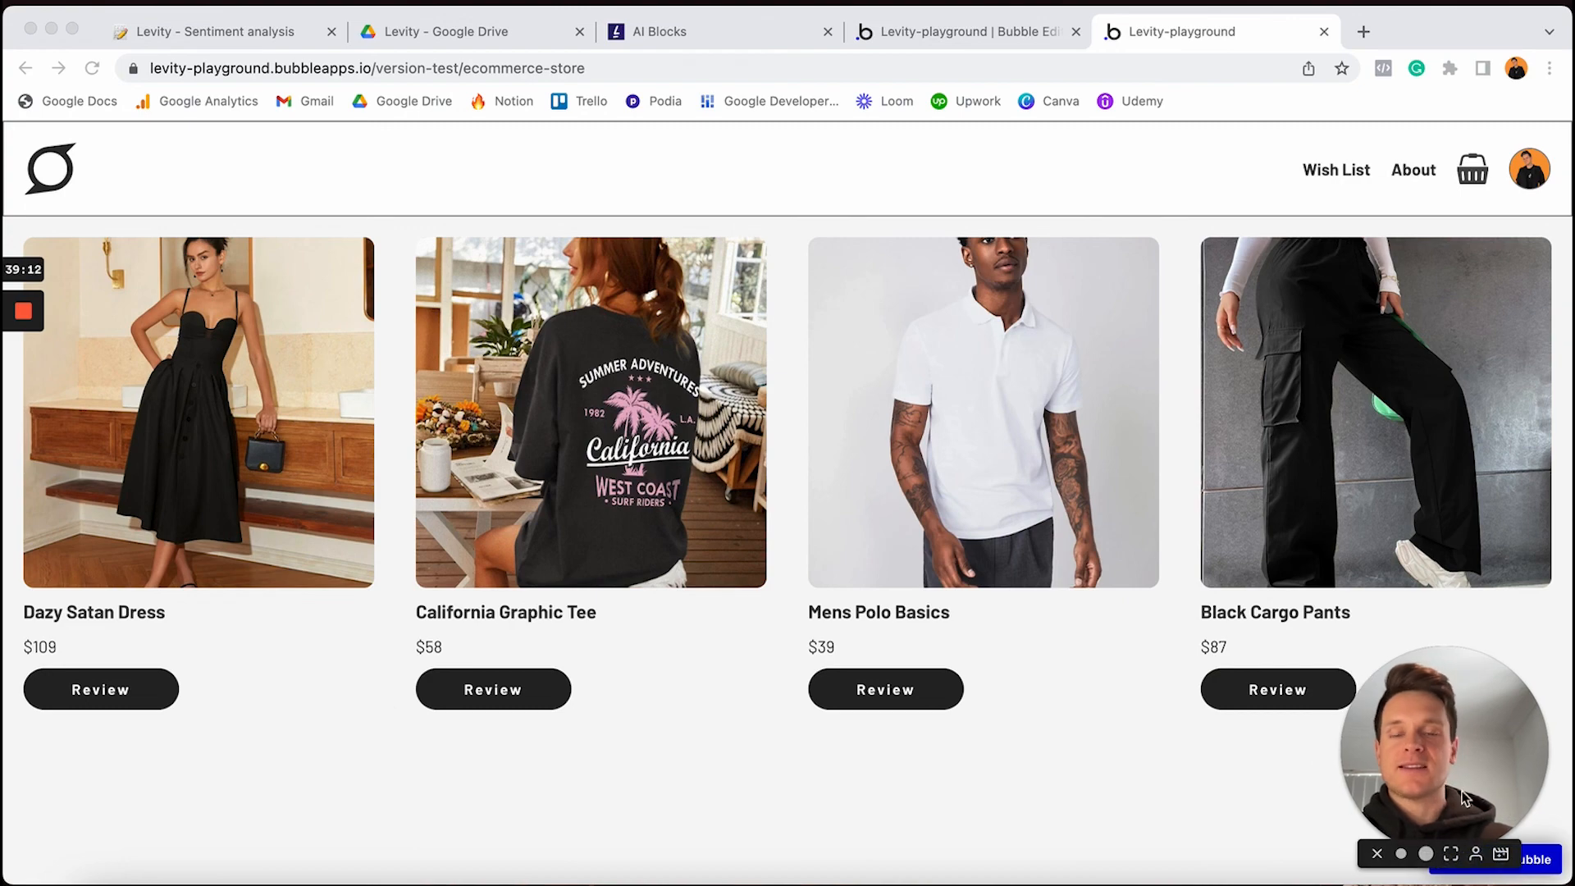
scroll(669, 513, "down", 10)
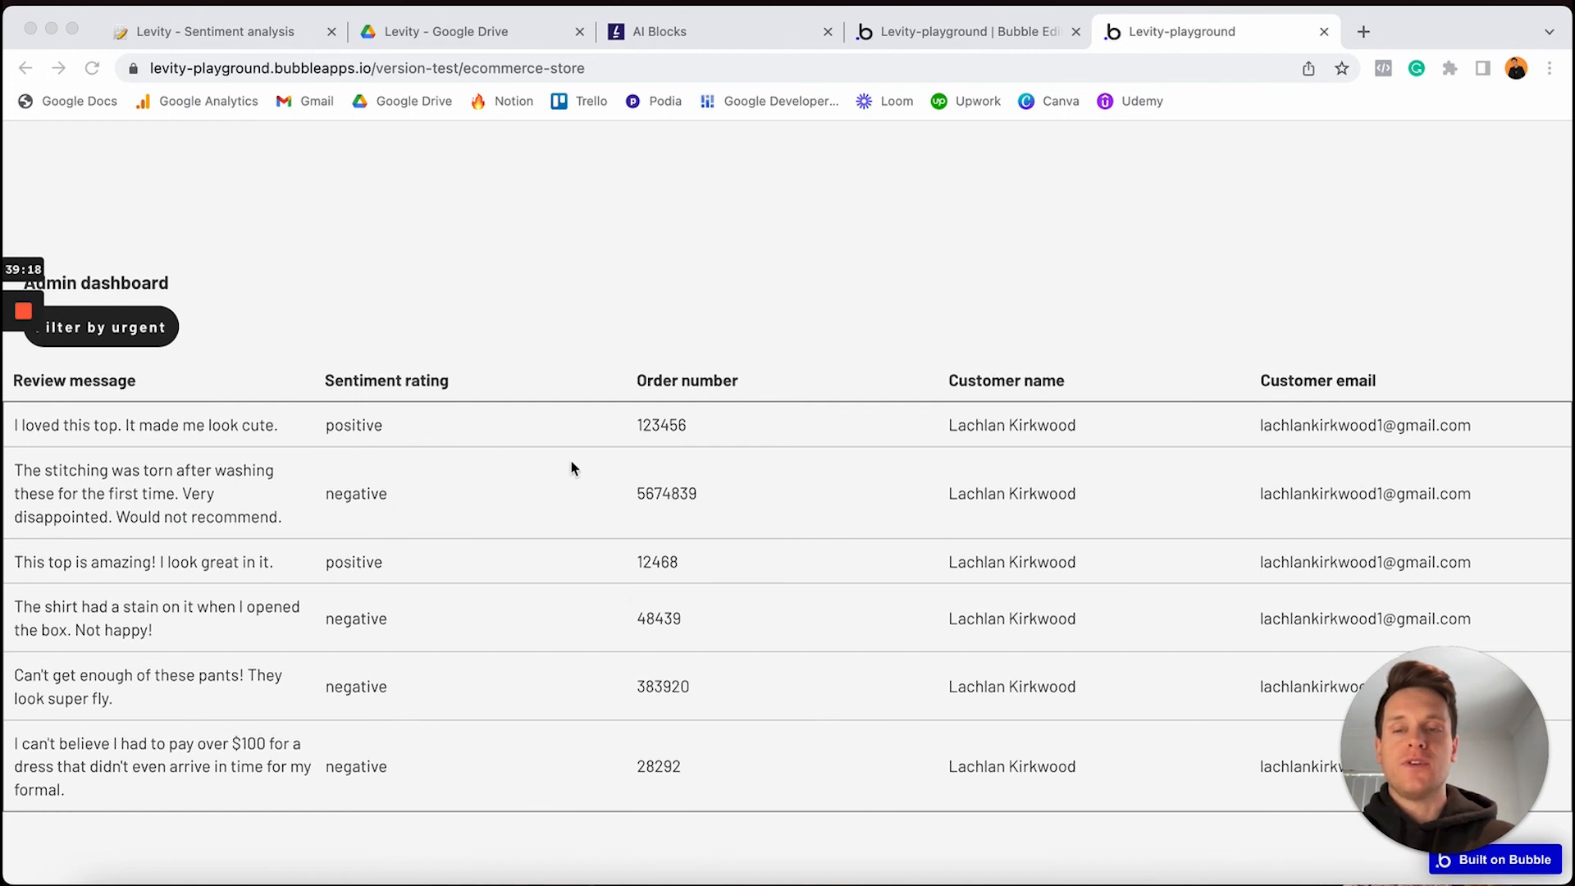
scroll(552, 462, "up", 1)
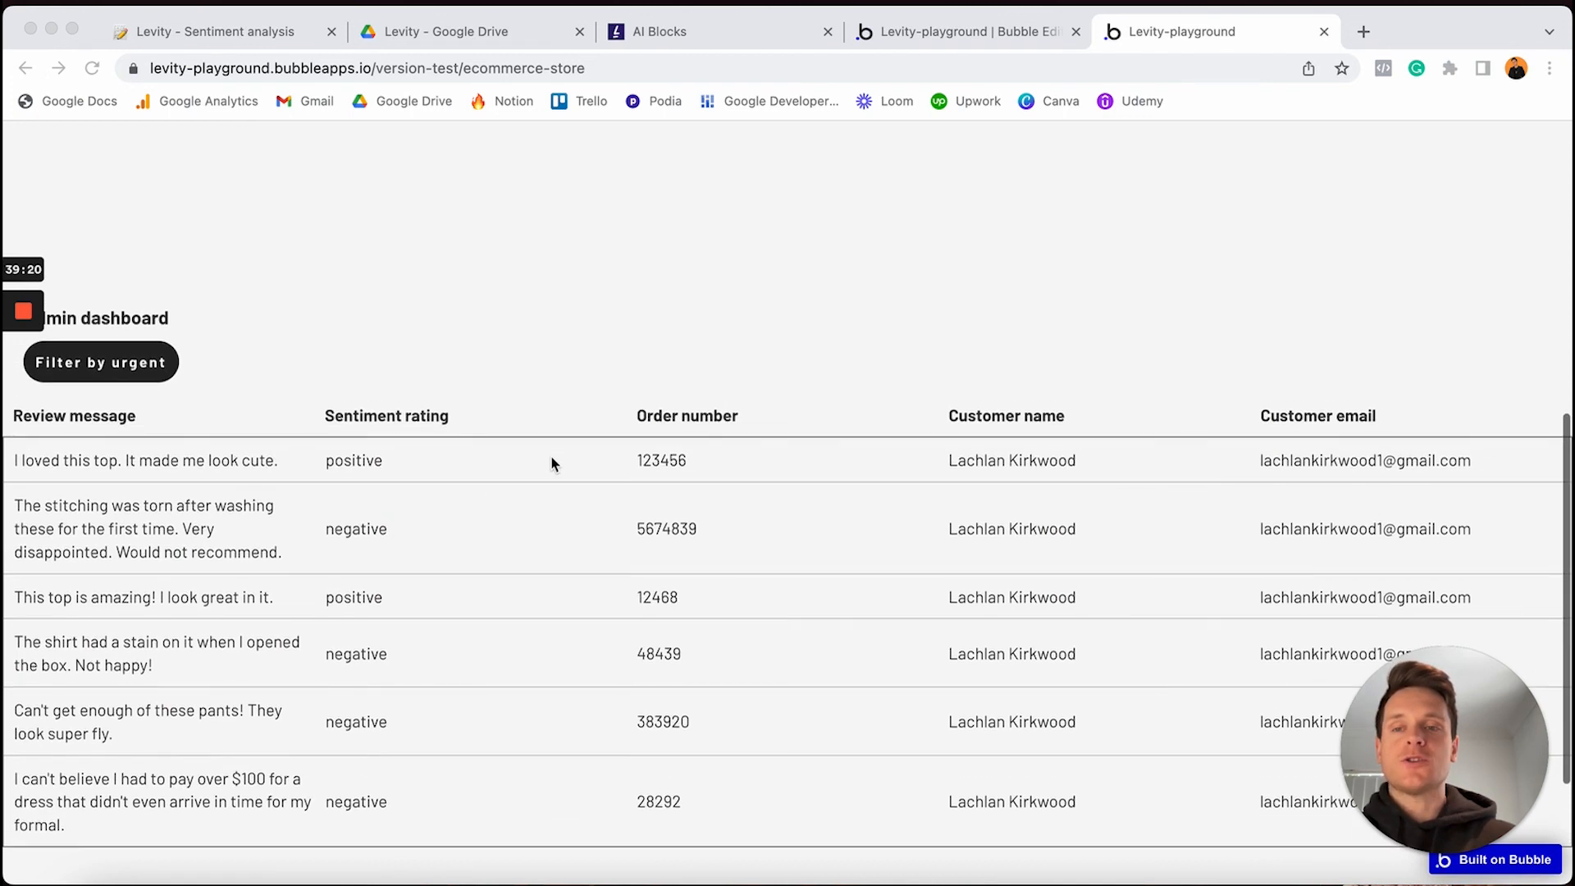
left_click(322, 397)
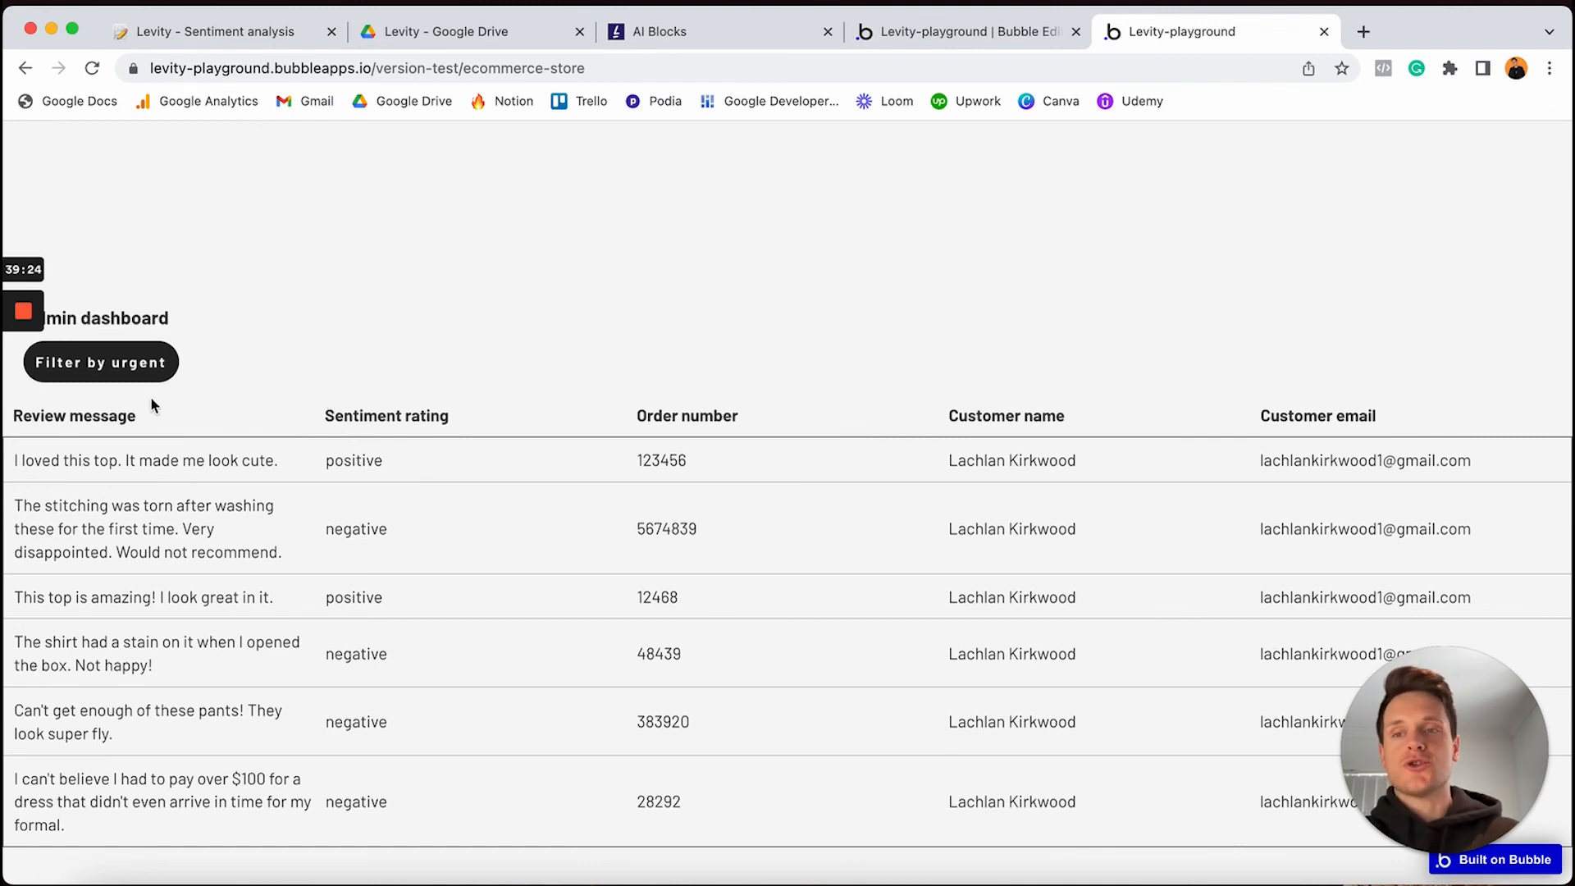
left_click(131, 371)
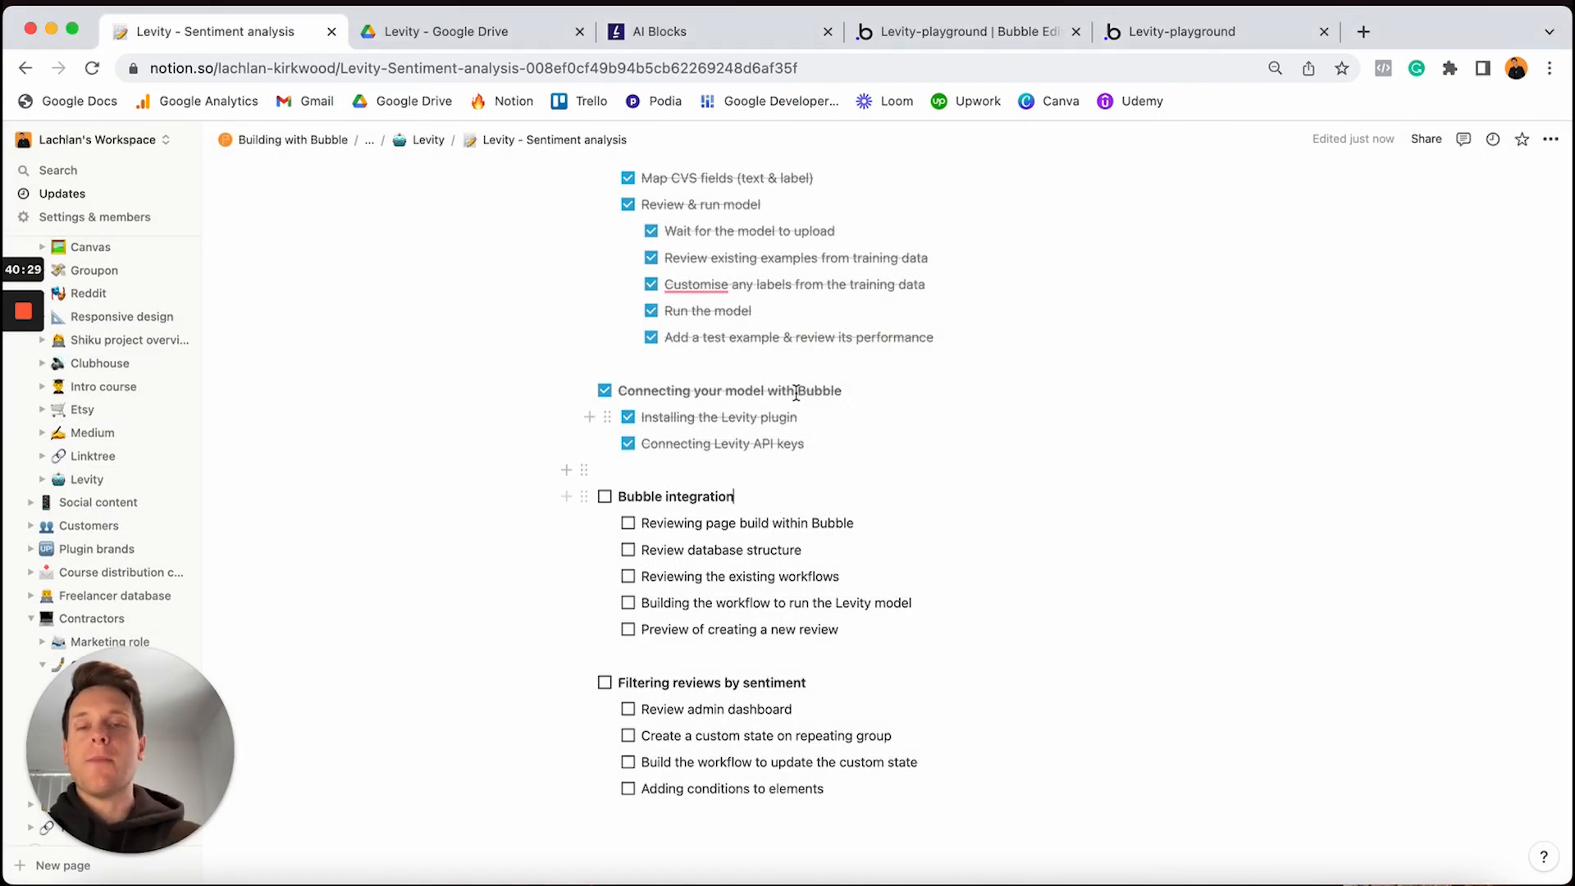
Tick off Bubble integration and its five subtasks, from page build to new review preview
left_click(605, 496)
left_click(628, 523)
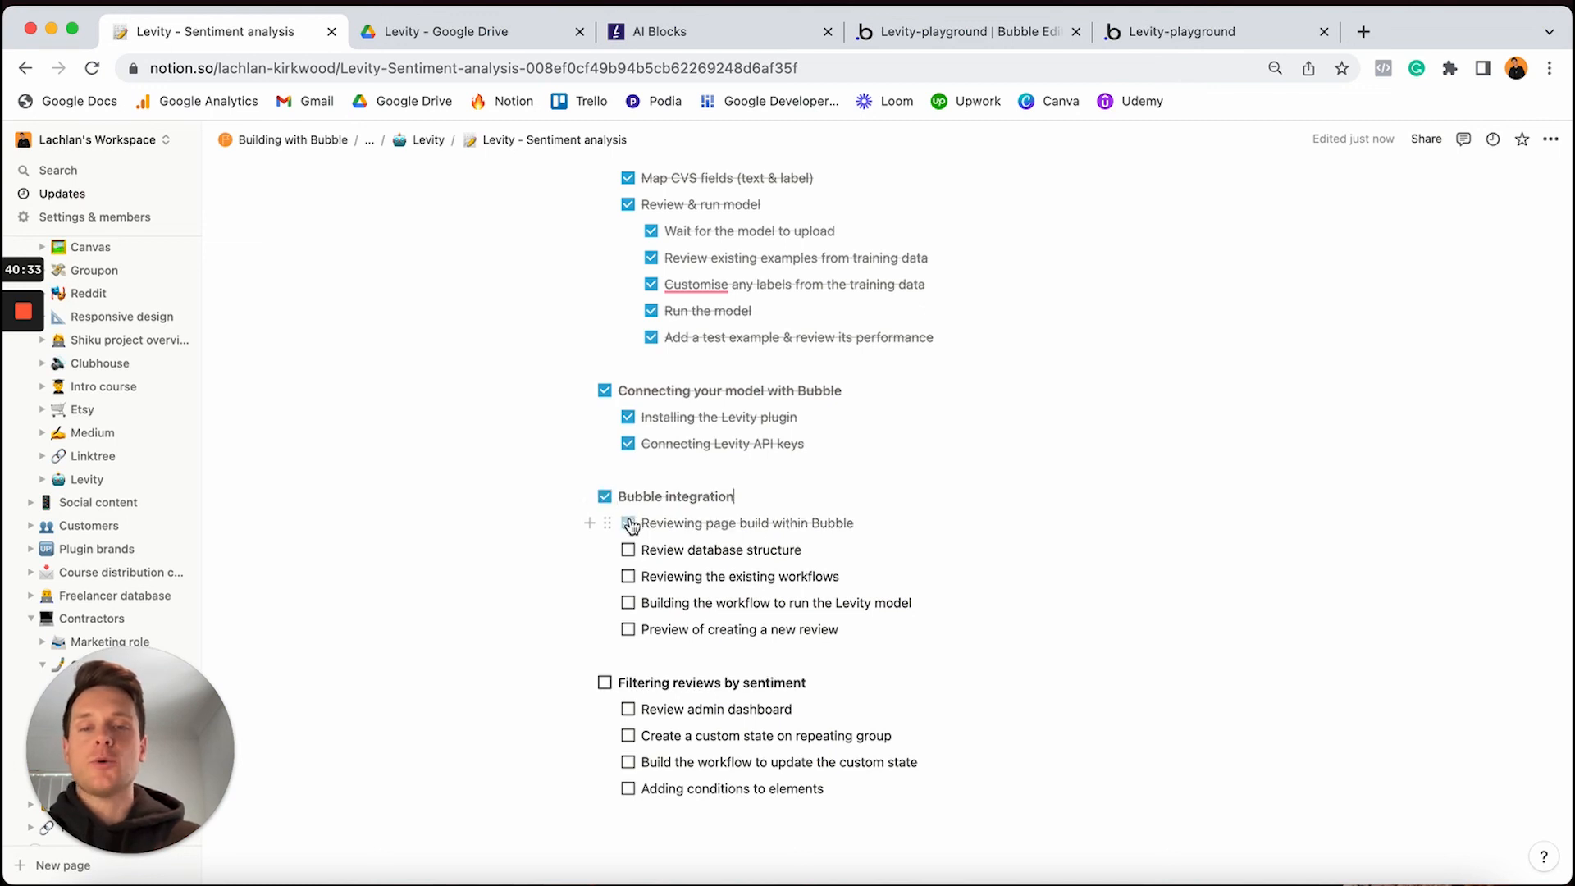
left_click(629, 550)
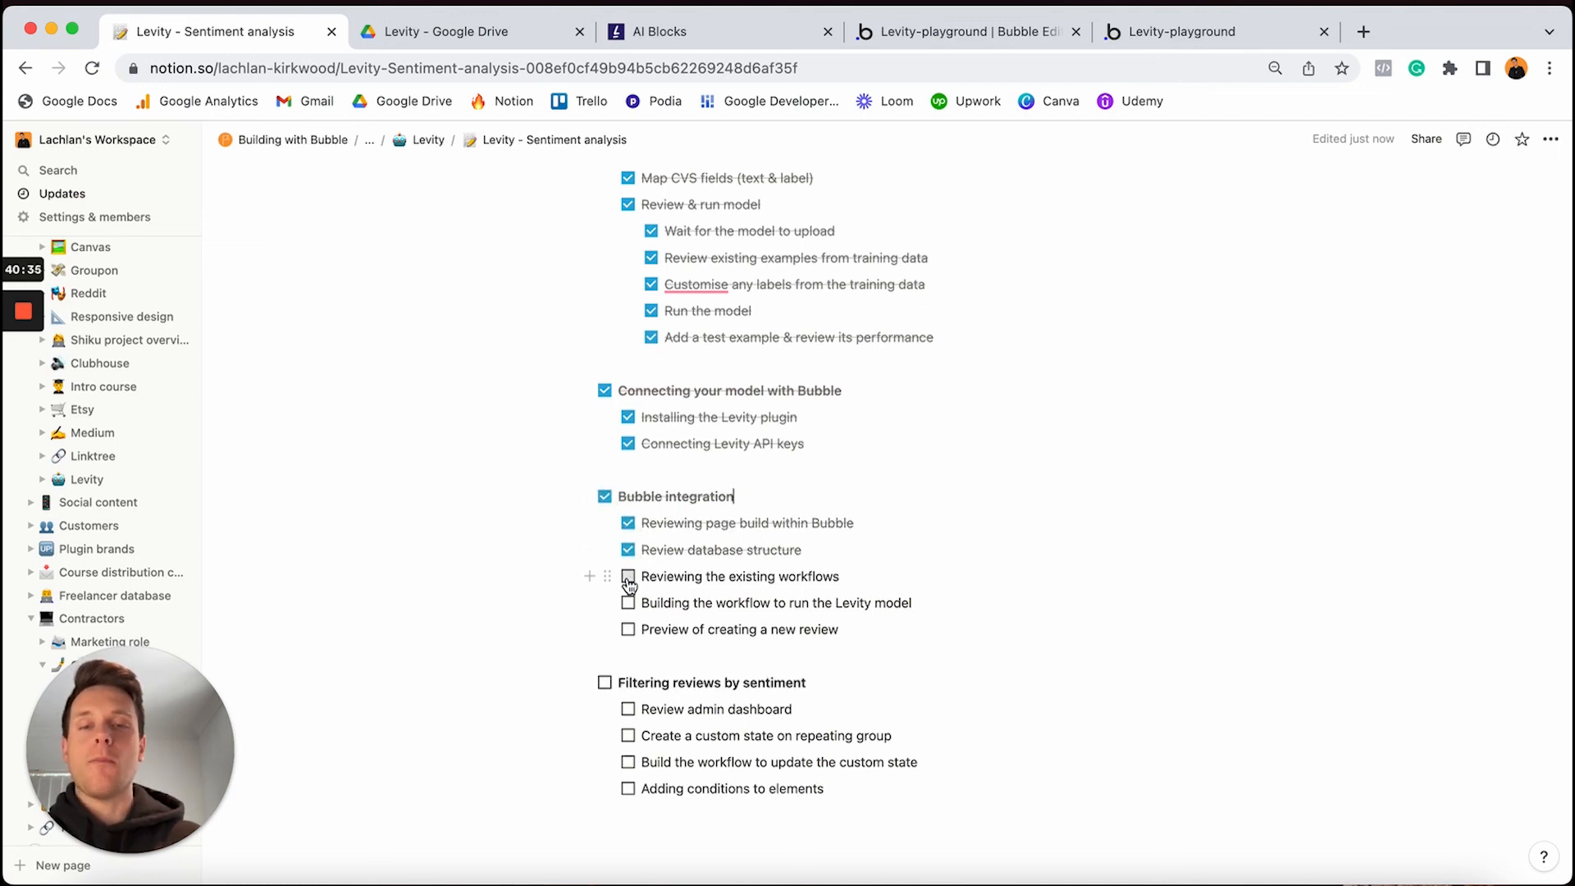
left_click(627, 577)
left_click(628, 603)
left_click(628, 630)
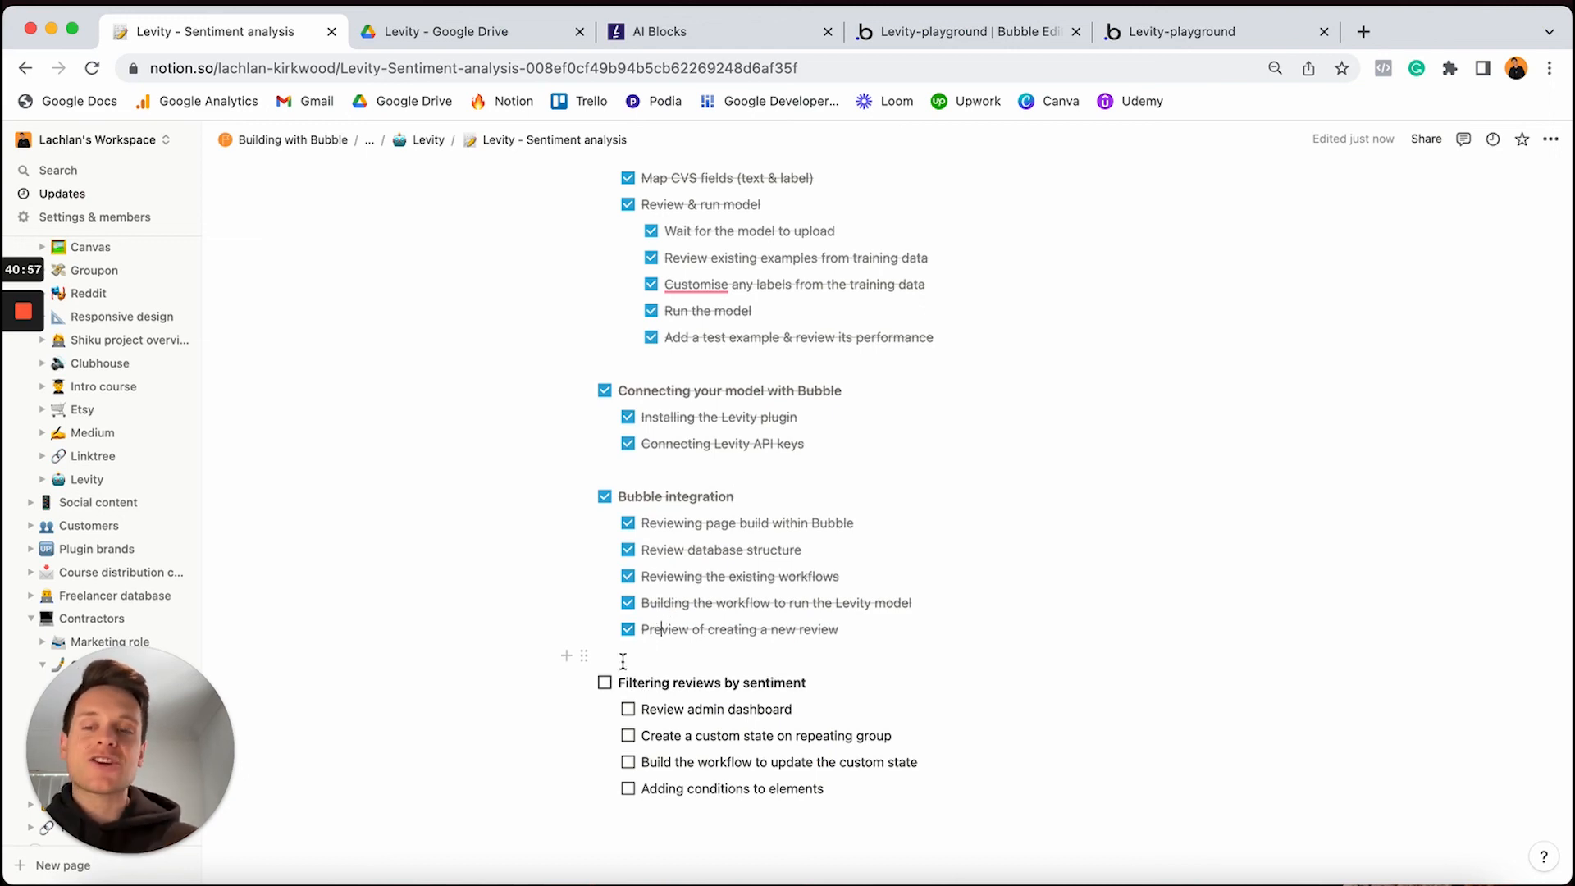
Tick off Filtering reviews by sentiment and its four subtasks, from admin dashboard to element conditions
left_click(605, 684)
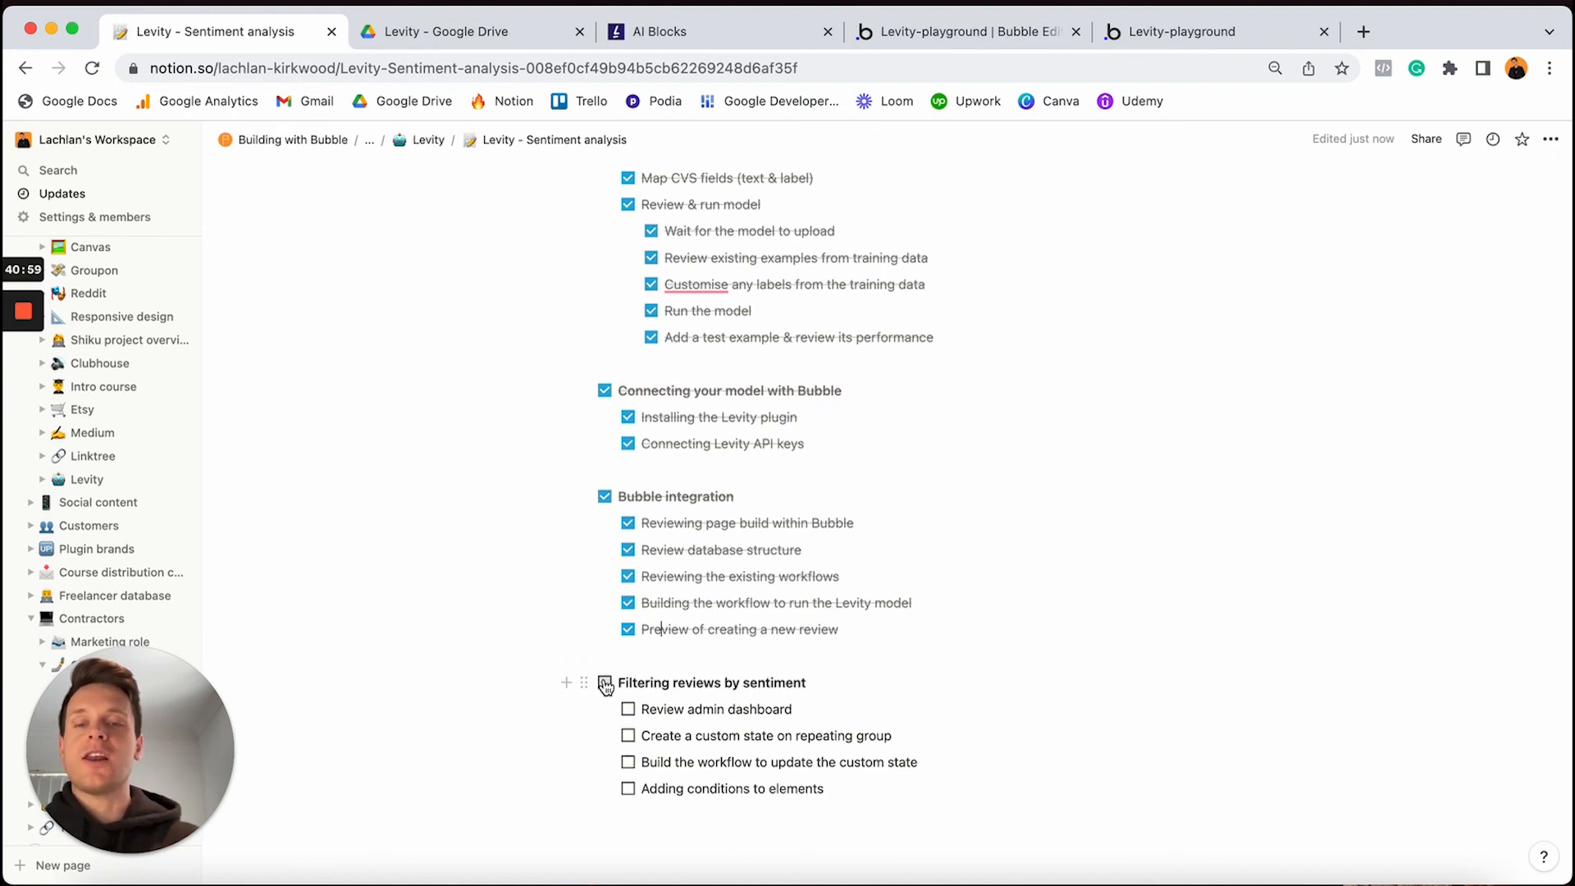
left_click(628, 710)
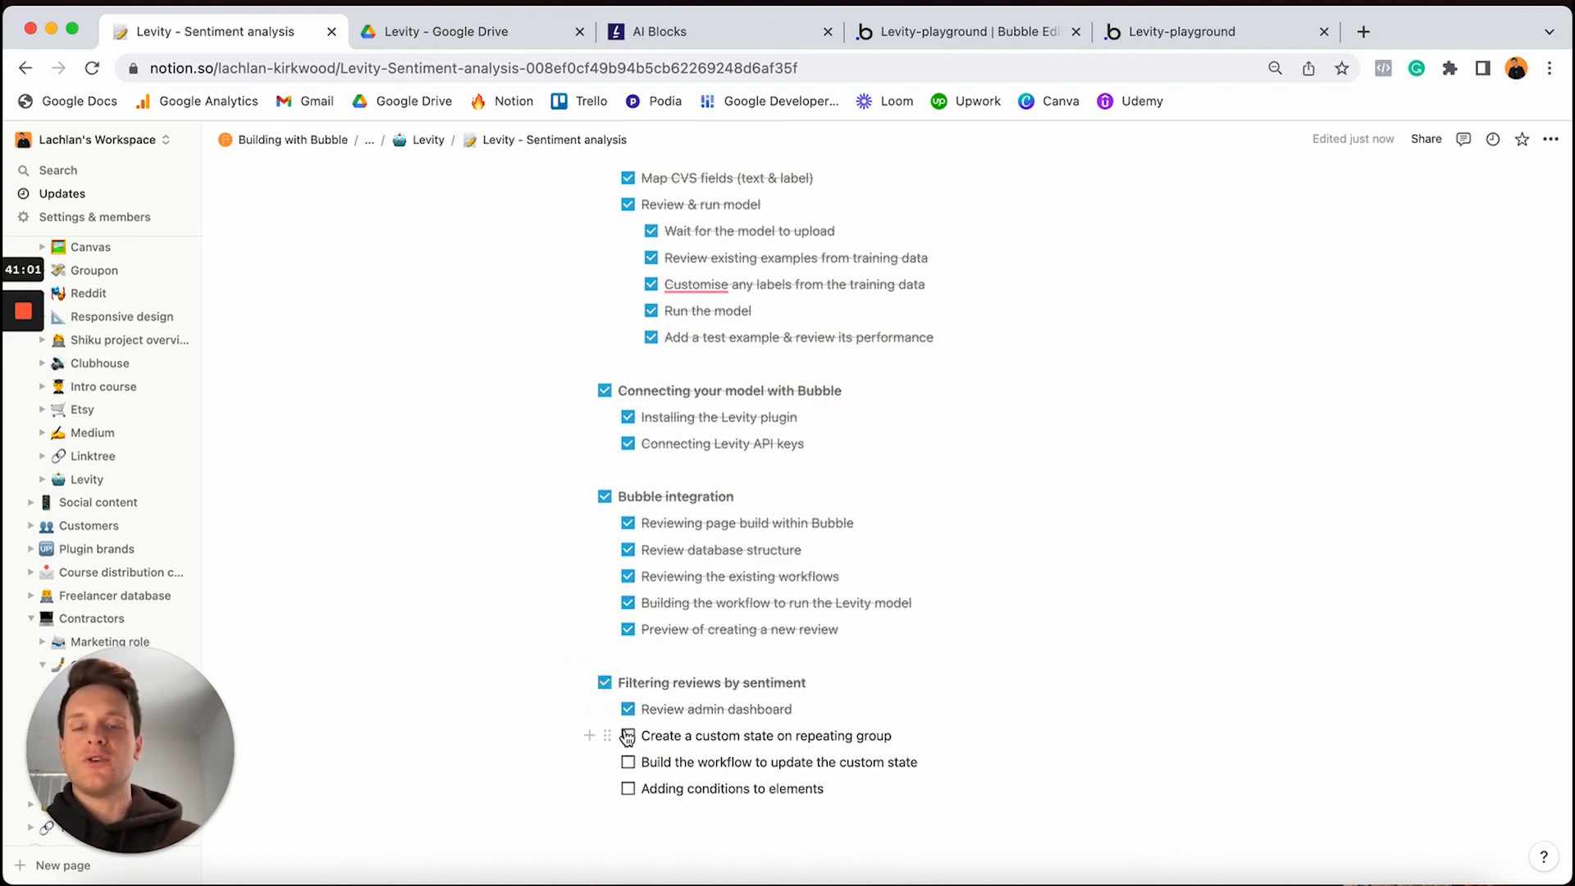
left_click(628, 736)
left_click(628, 763)
left_click(628, 789)
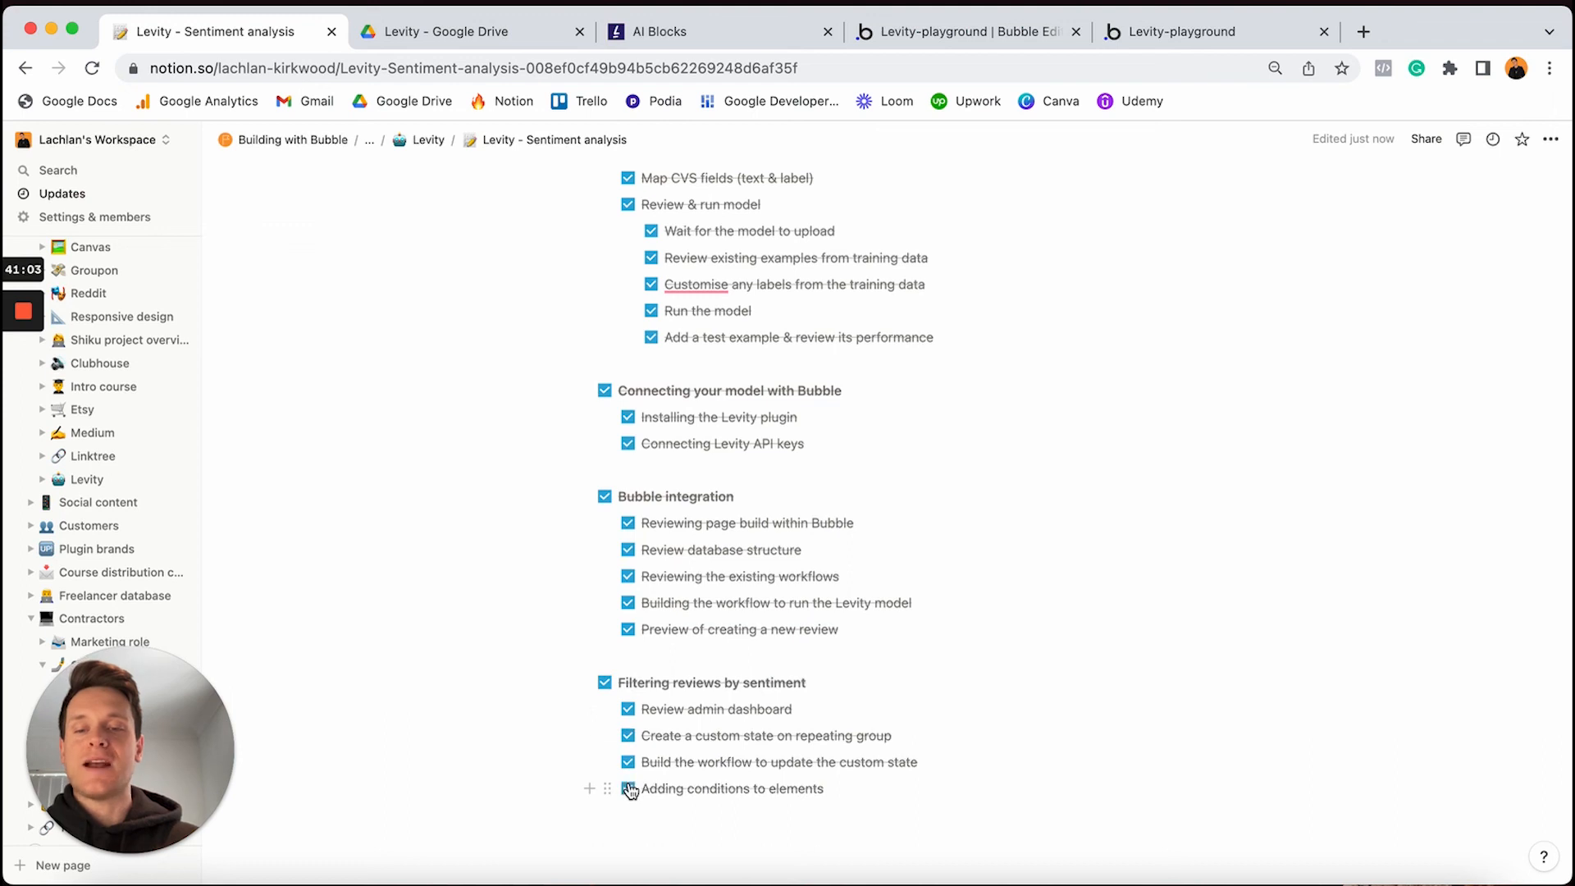